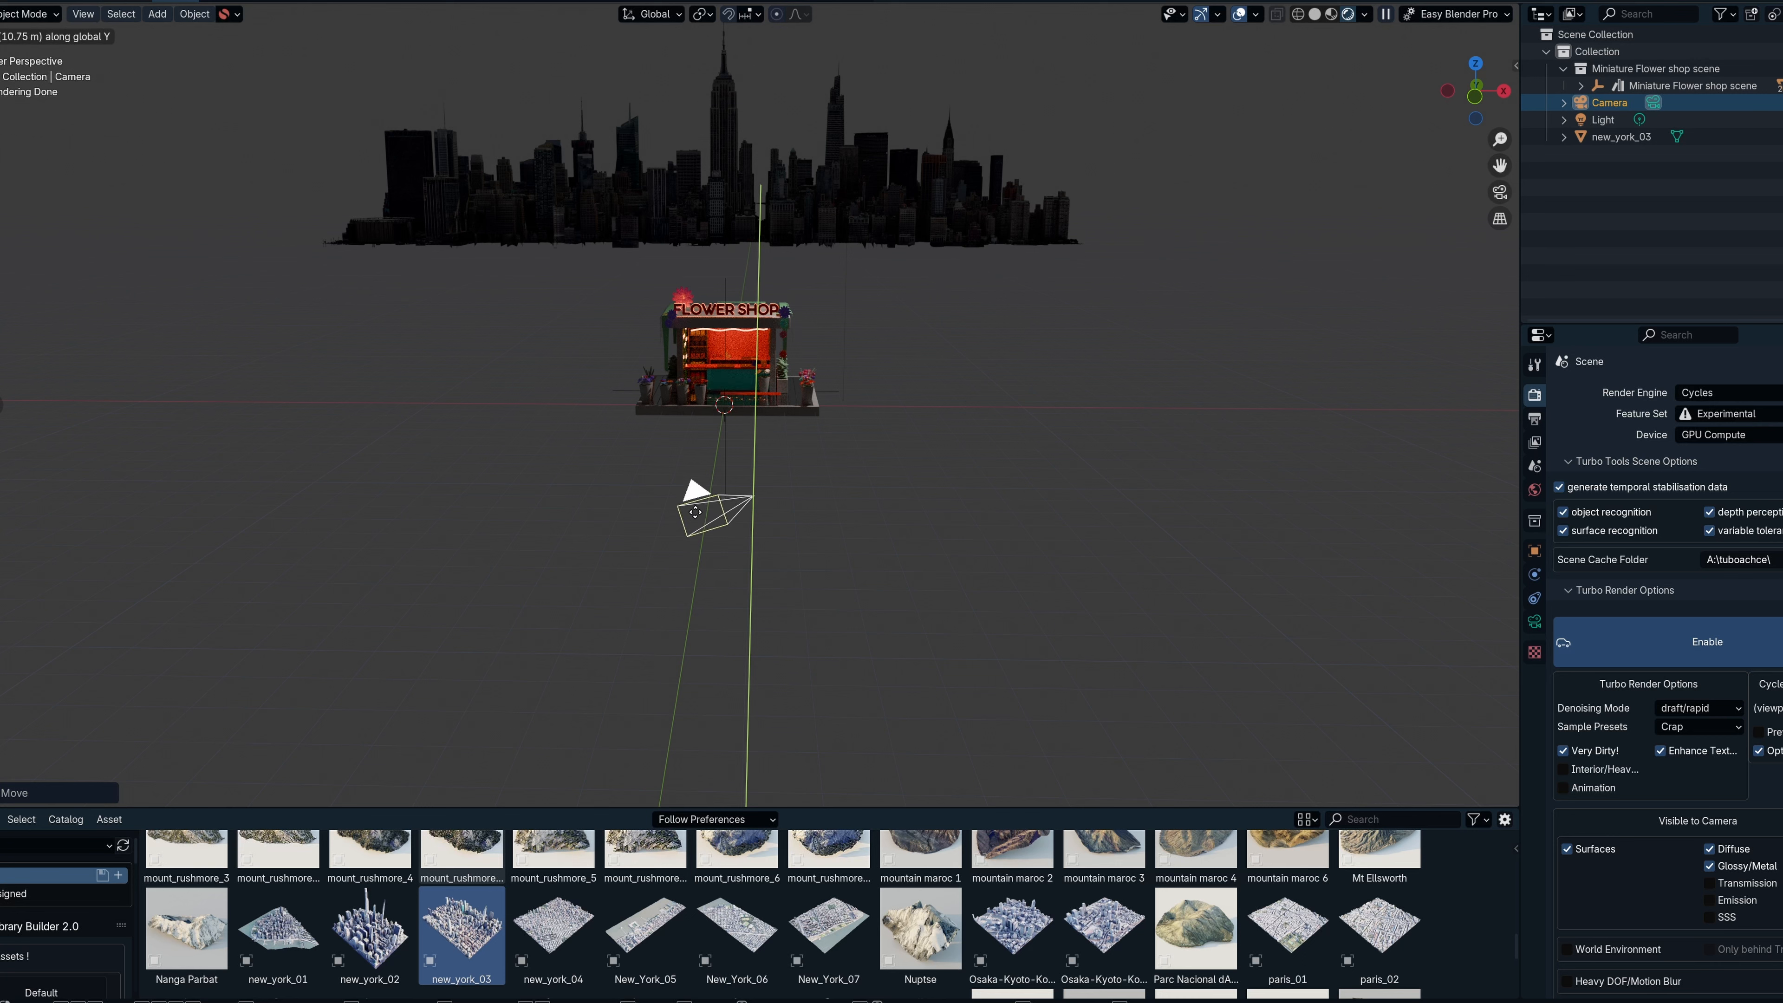
Move the camera along the Y axis in front of the flower shop and rotate it about the Z axis towards the shop.
{"action": "key", "text": "x"}
{"action": "key", "text": "3"}
{"action": "left_click", "coordinate": [695, 499]}
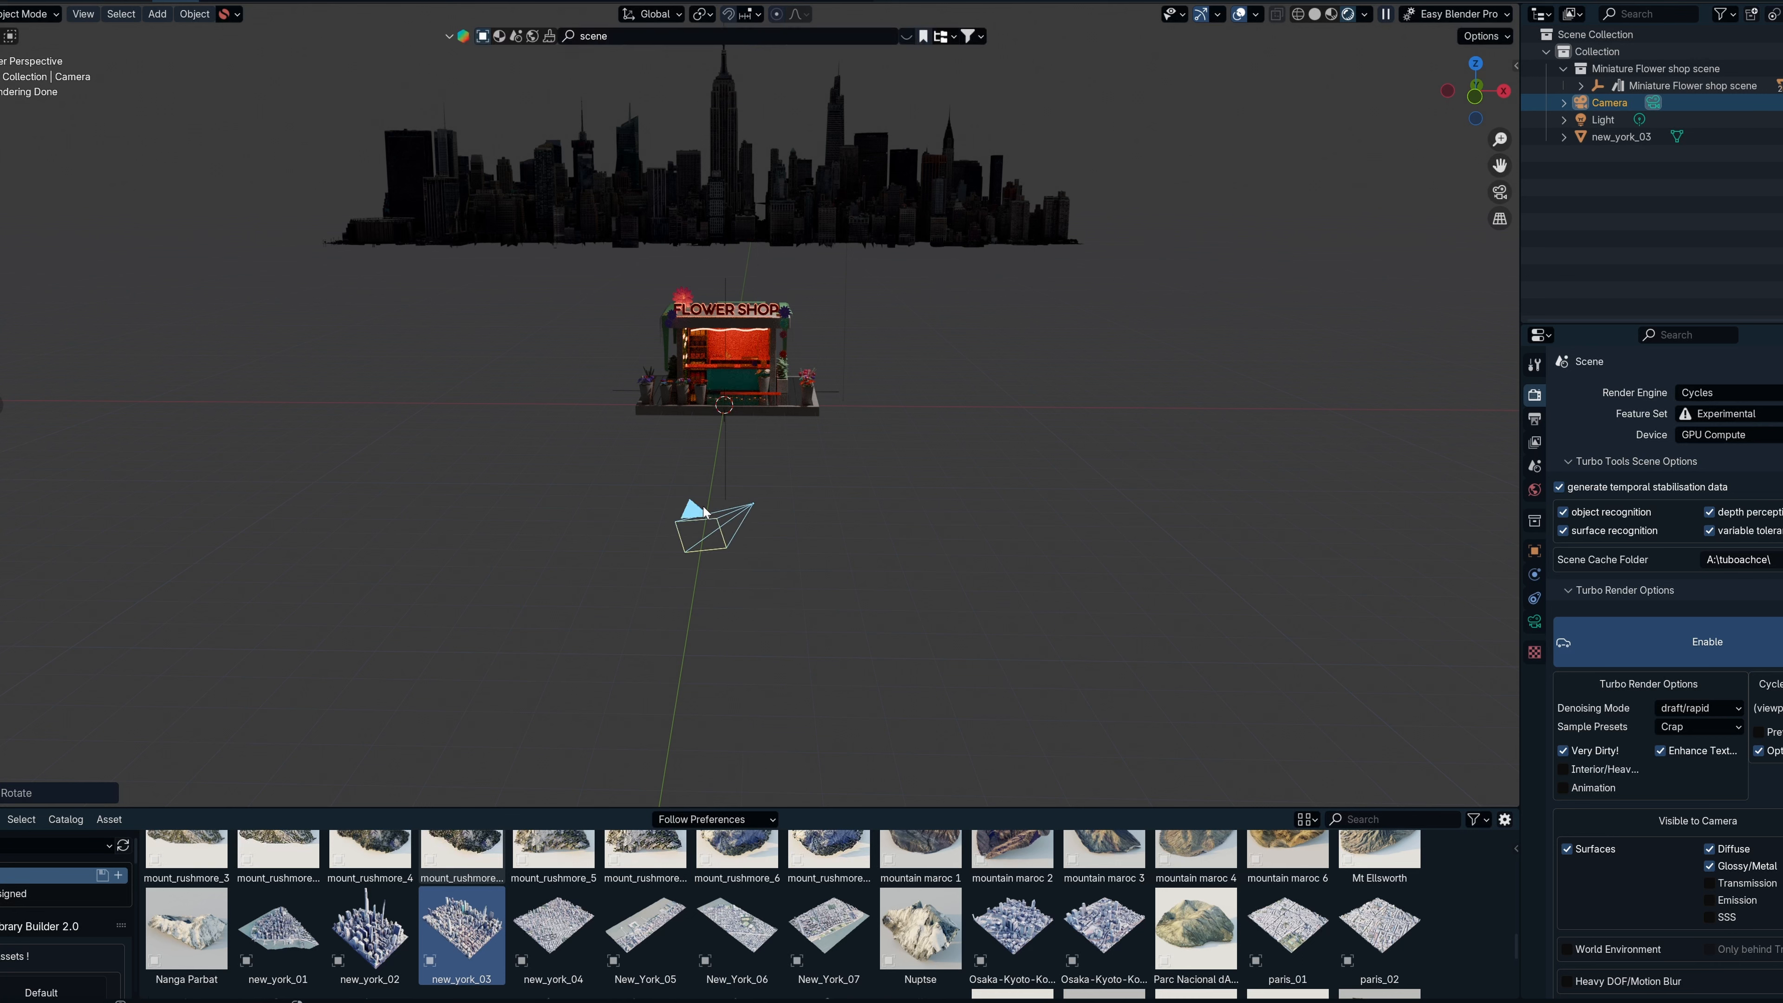
{"action": "key", "text": "r"}
{"action": "key", "text": "z"}
{"action": "left_click", "coordinate": [713, 486]}
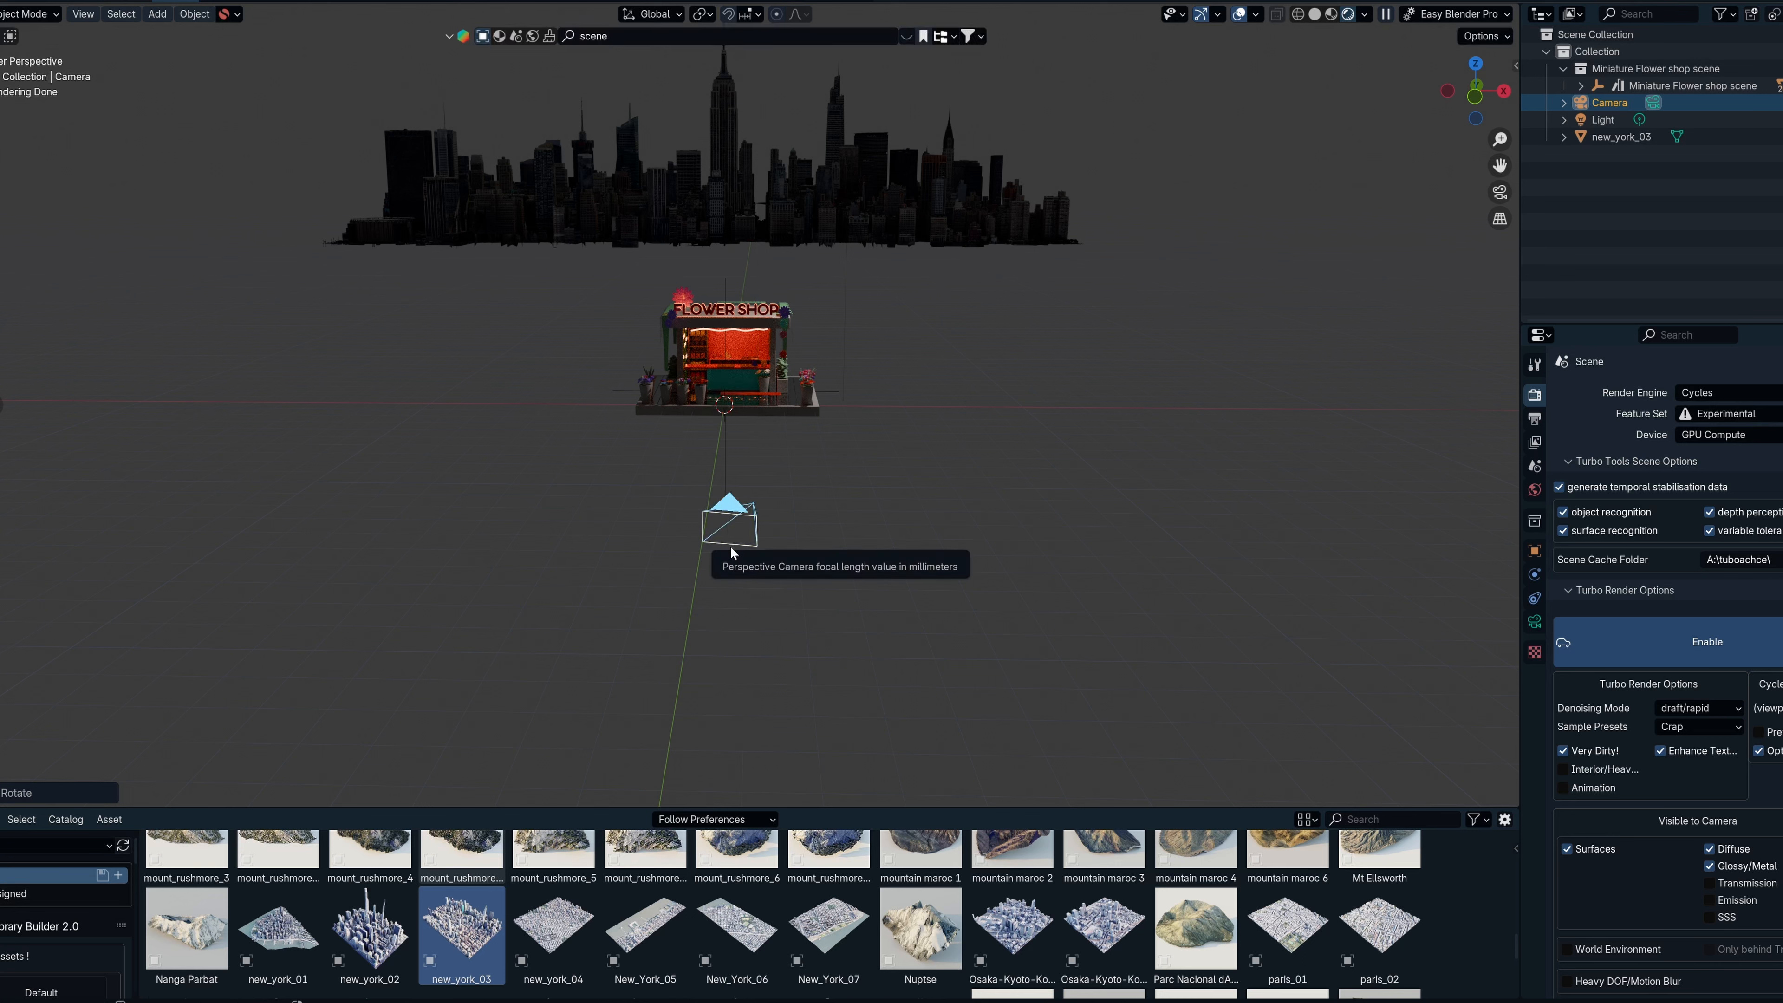
Tilt the camera about the X axis to level it towards the flower shop.
{"action": "key", "text": "r"}
{"action": "key", "text": "x"}
{"action": "left_click", "coordinate": [704, 478]}
{"action": "scroll", "coordinate": [662, 448], "scroll_direction": "down", "scroll_amount": 1}
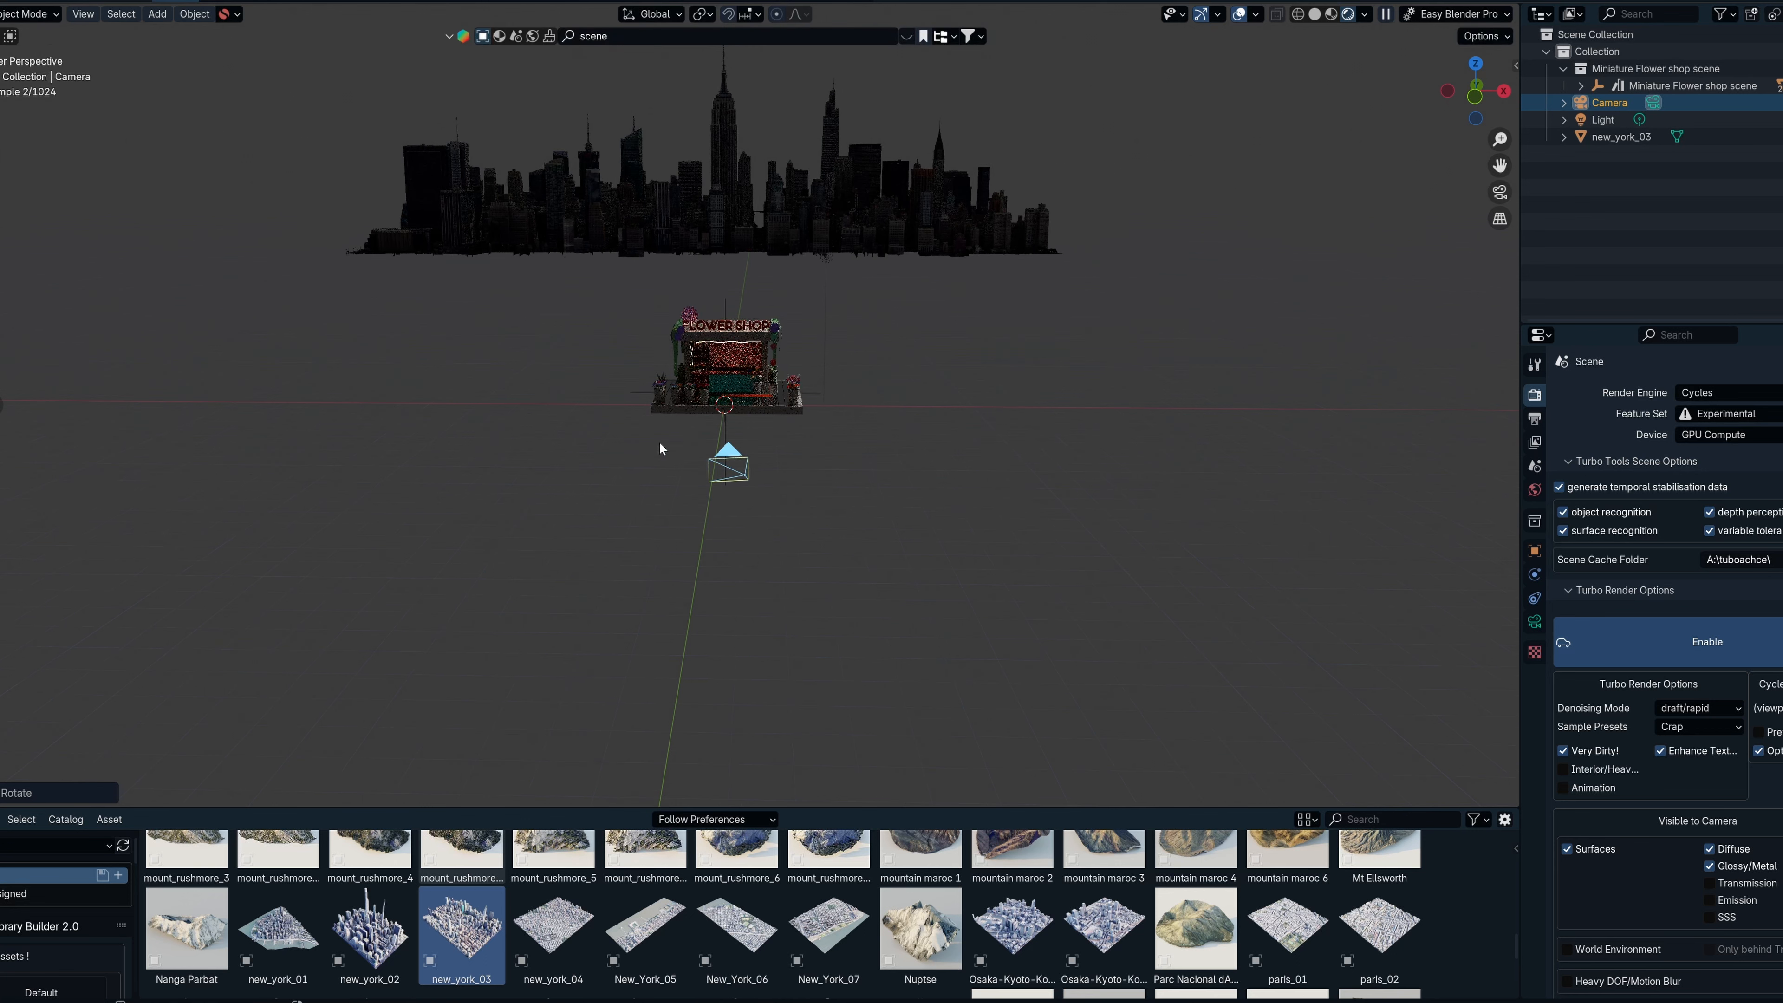
{"action": "key", "text": "r"}
{"action": "key", "text": "x"}
{"action": "left_click", "coordinate": [725, 464]}
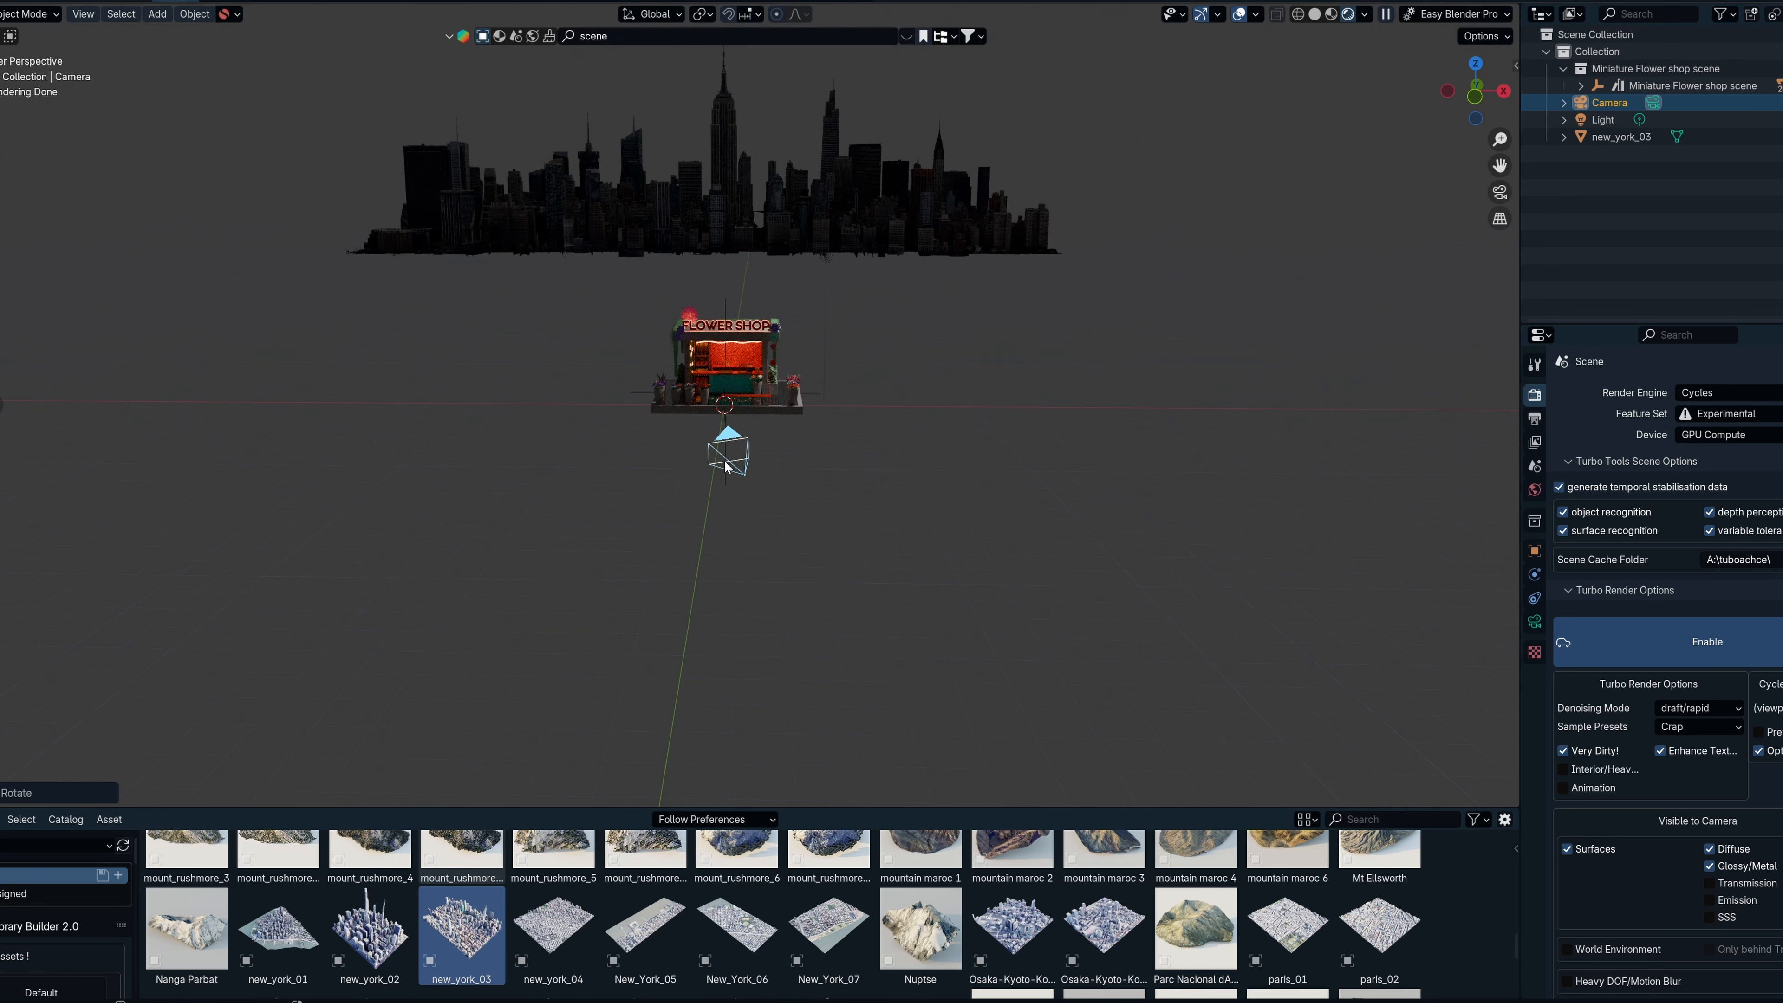
Refine the camera's rotation about the Z and Y axes until it points straight at the shop.
{"action": "key", "text": "r"}
{"action": "key", "text": "z"}
{"action": "left_click", "coordinate": [736, 465]}
{"action": "key", "text": "r"}
{"action": "left_click", "coordinate": [735, 462]}
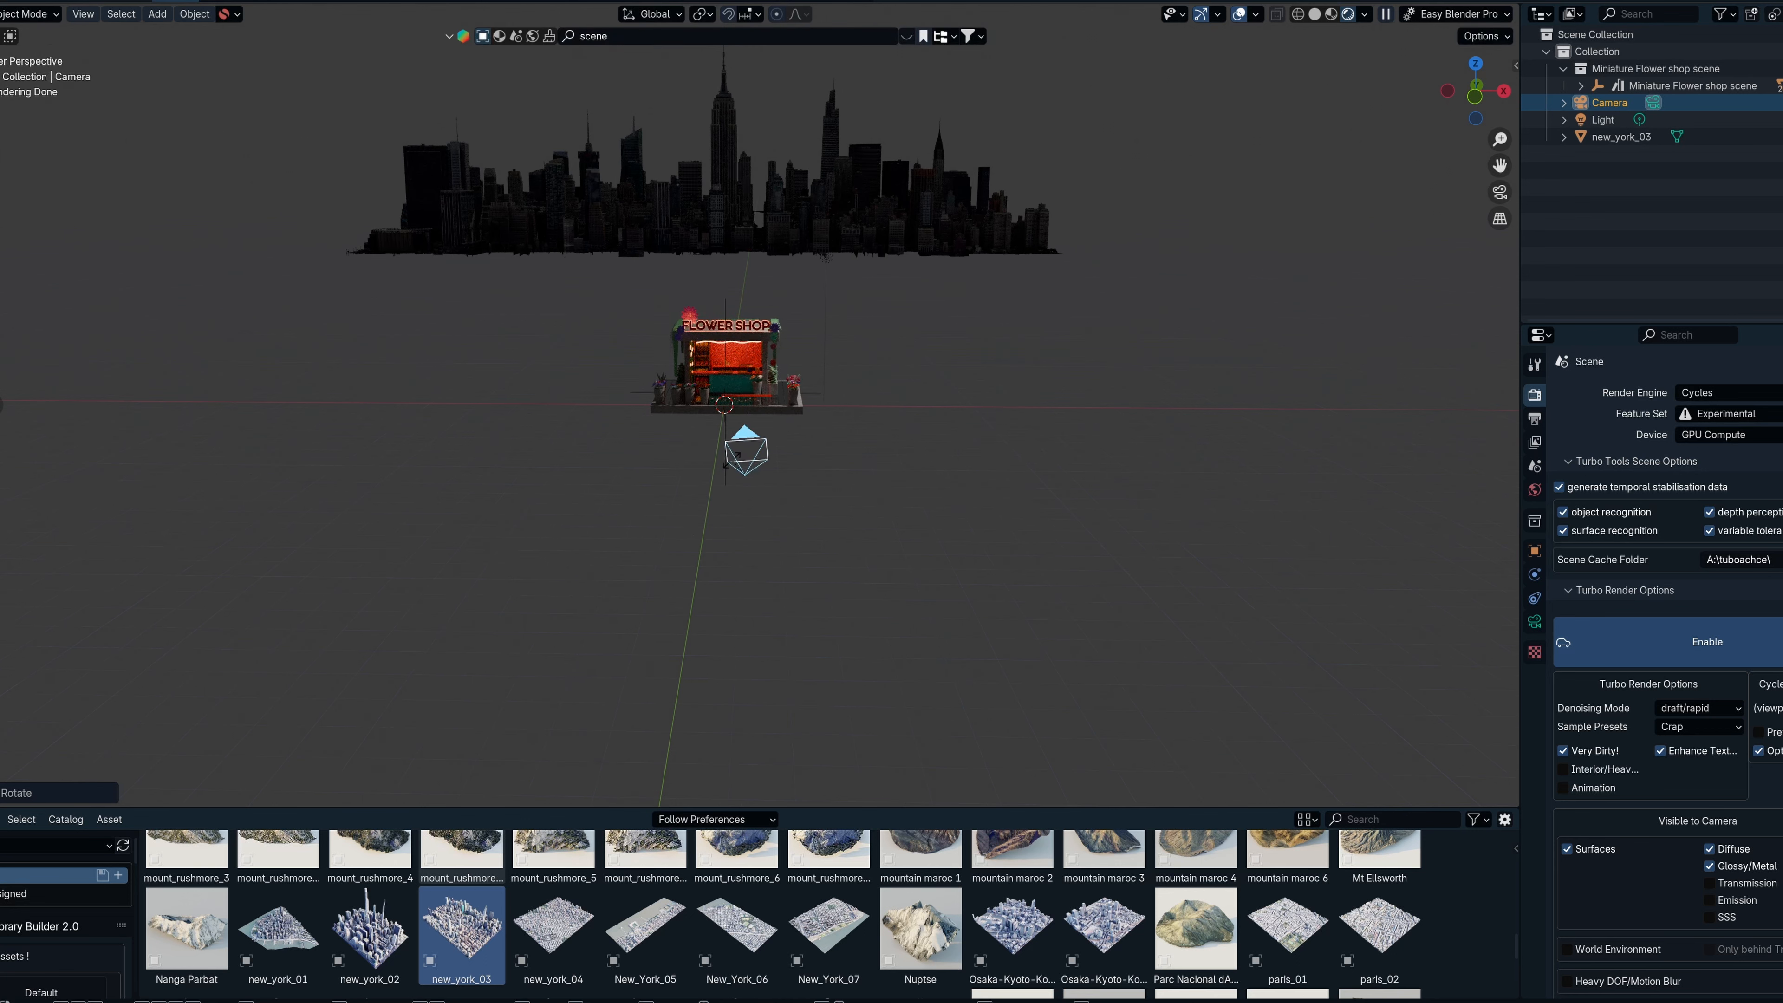
{"action": "key", "text": "r"}
{"action": "key", "text": "z"}
{"action": "left_click", "coordinate": [731, 461]}
{"action": "key", "text": "r"}
{"action": "key", "text": "y"}
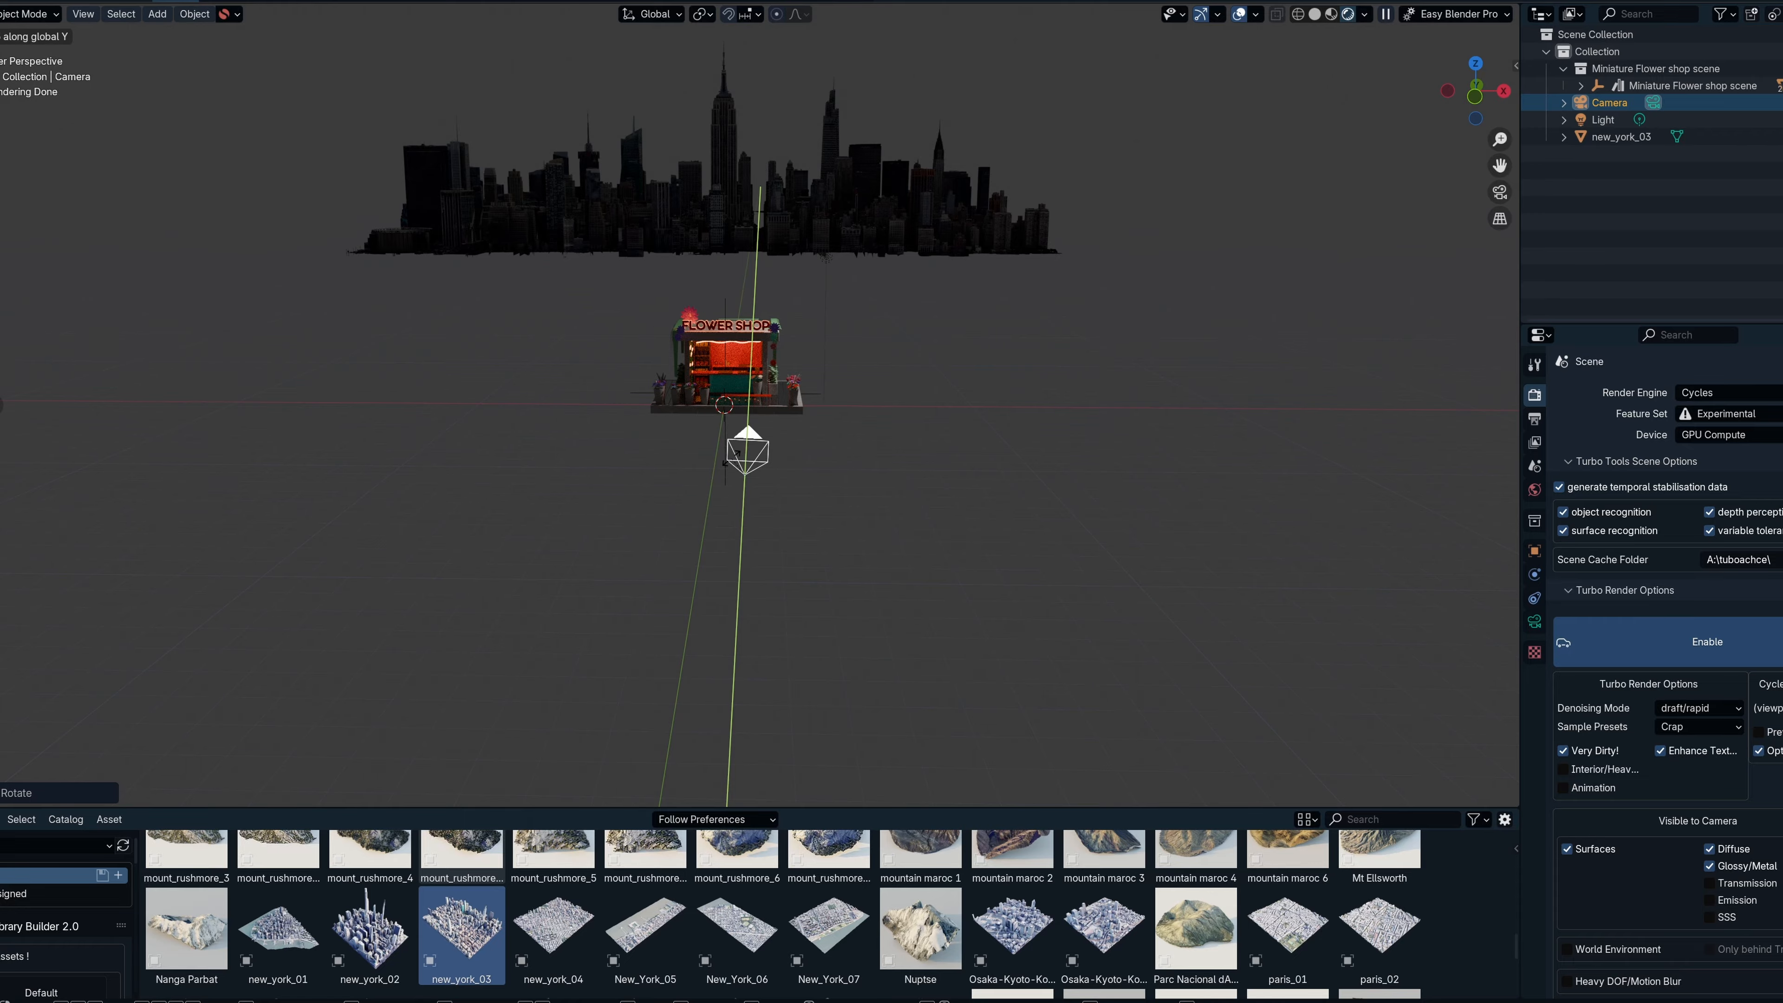
{"action": "left_click", "coordinate": [730, 452]}
Look through the camera and move it so the whole flower shop sits inside the frame.
{"action": "key", "text": "KP_0"}
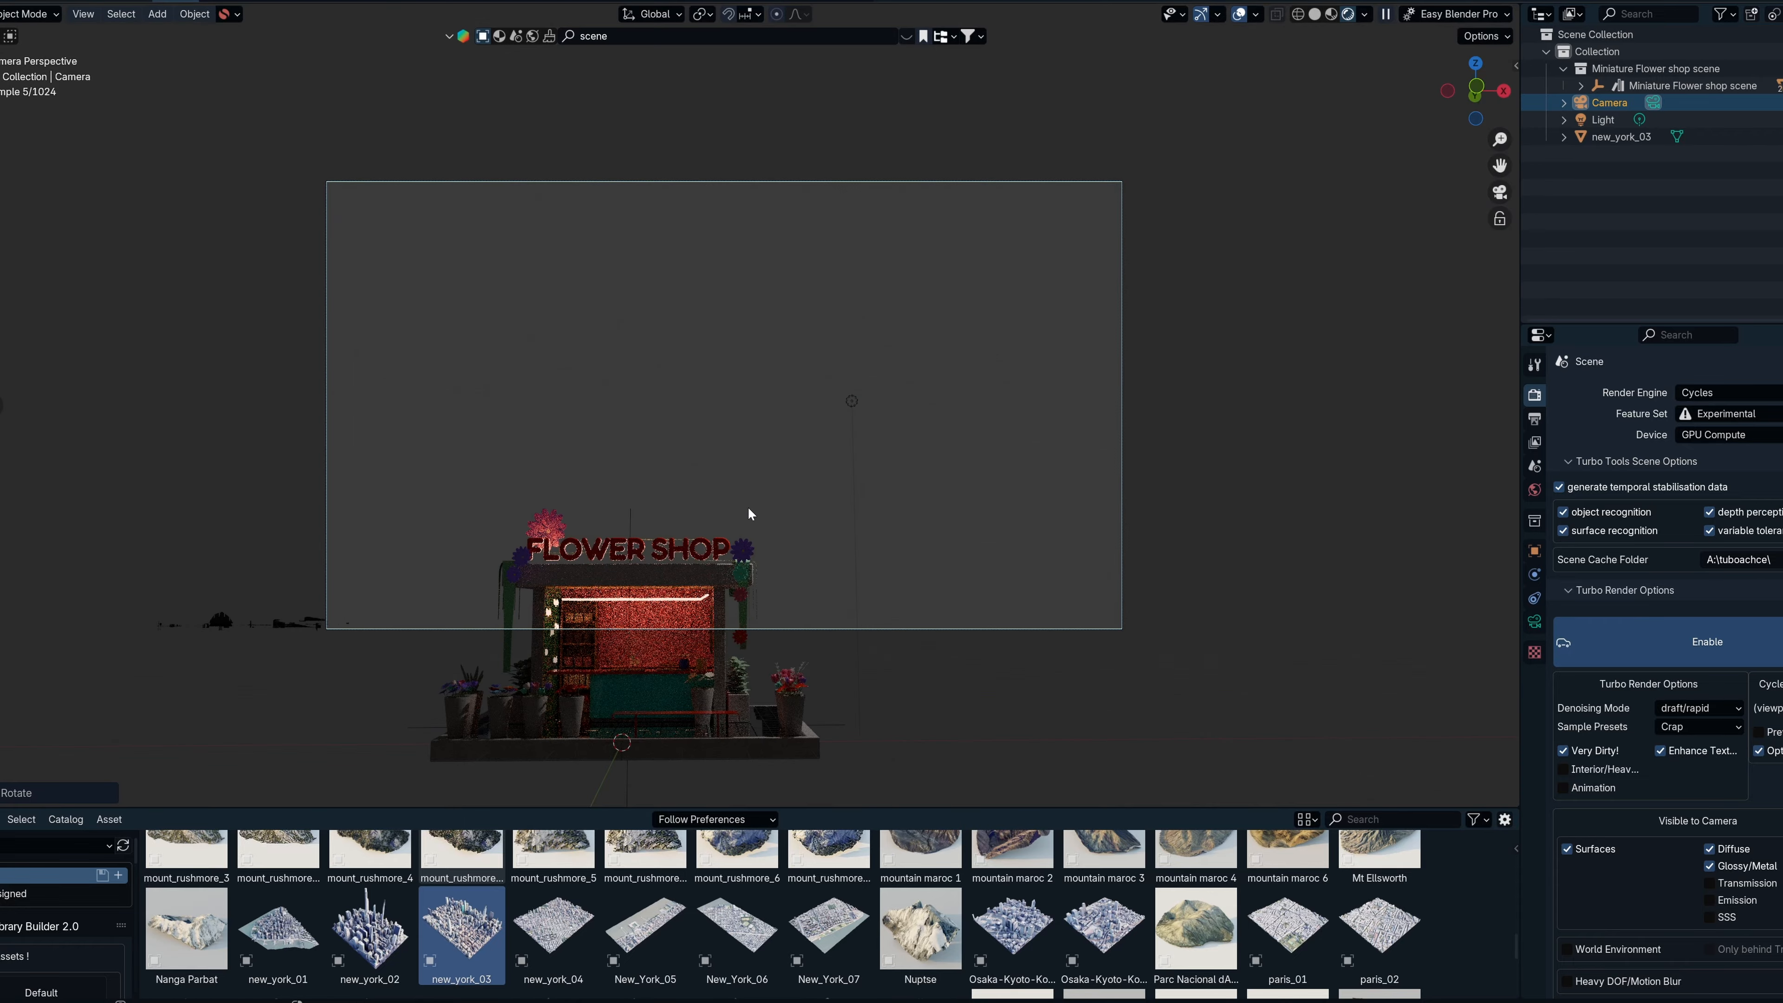
{"action": "key", "text": "g"}
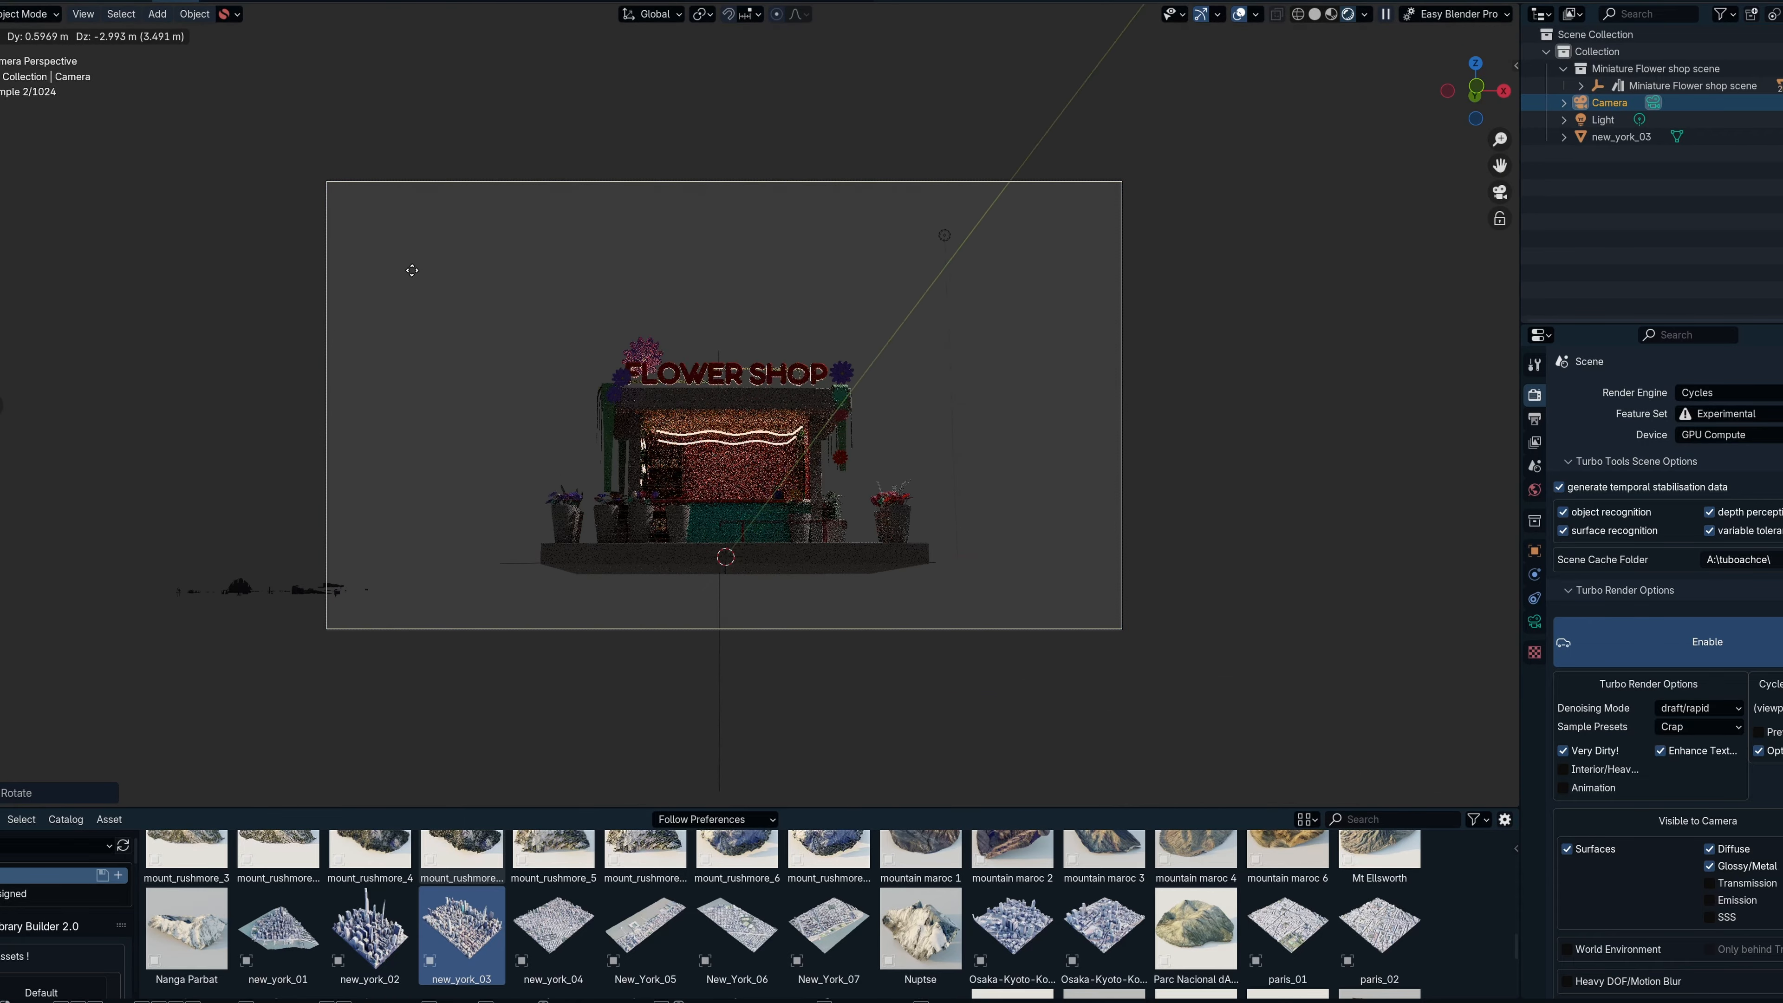
{"action": "left_click", "coordinate": [452, 237]}
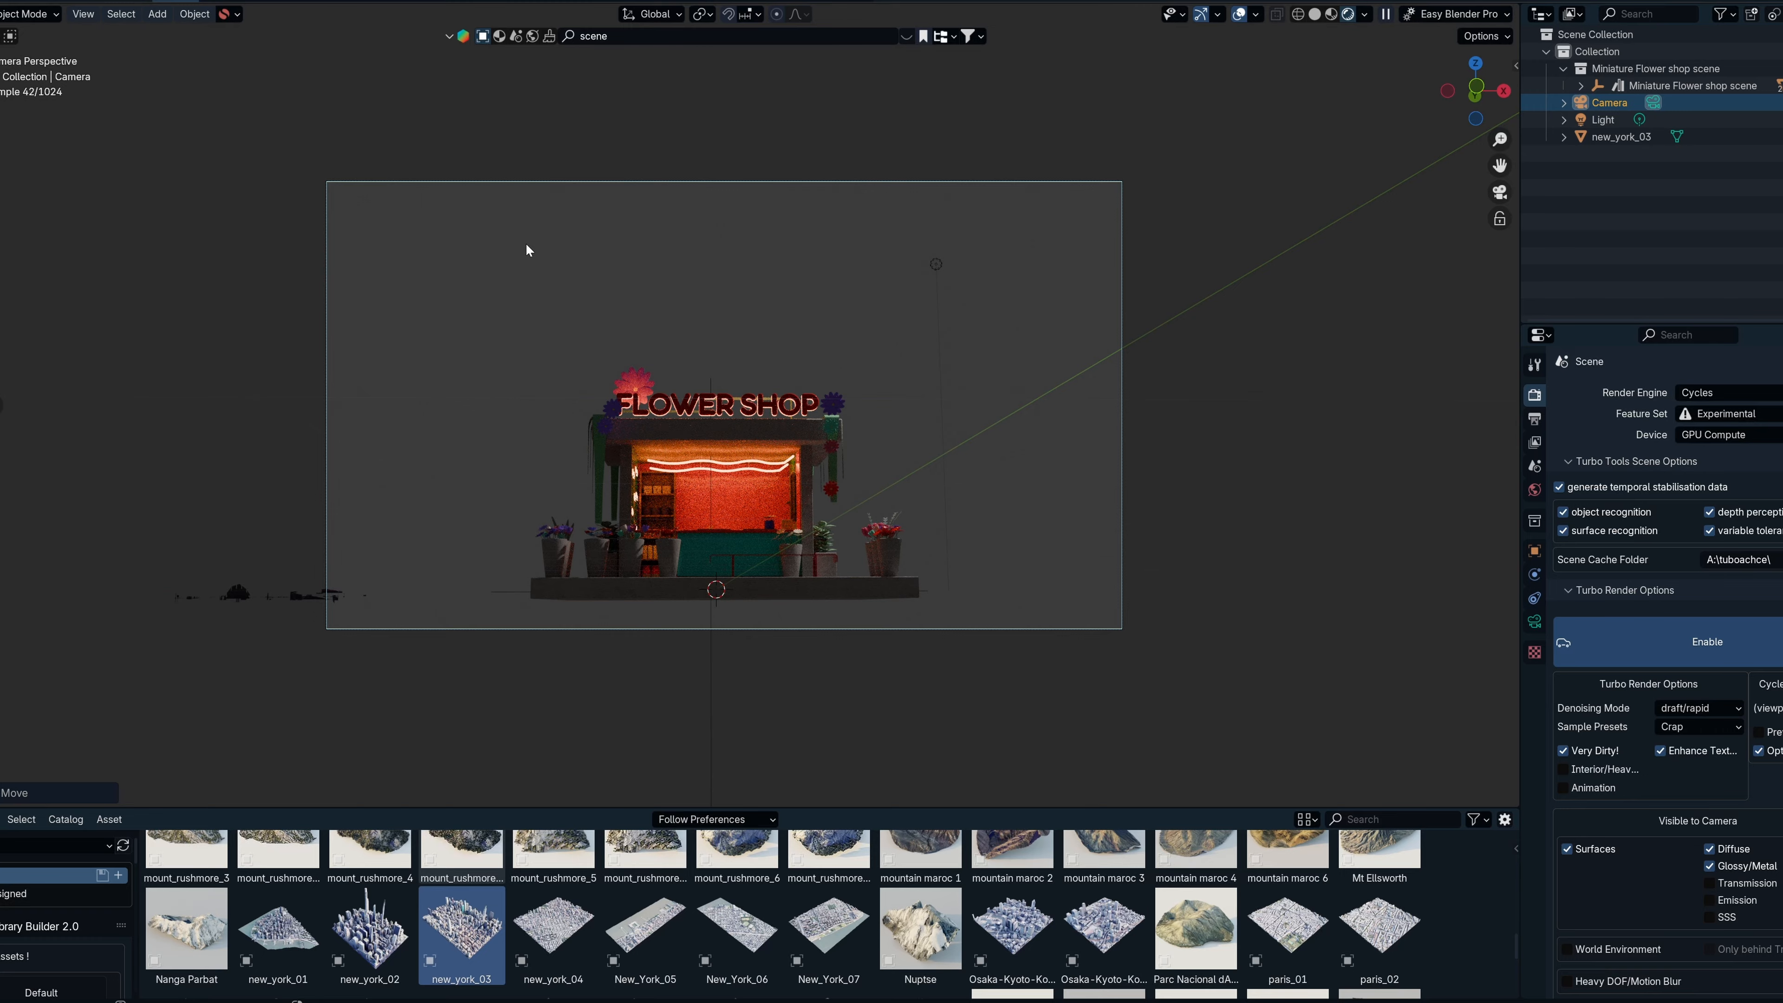
Adjust the camera's height and tilt it about the X axis to fine-tune the framing of the flower shop.
{"action": "key", "text": "KP_0"}
{"action": "key", "text": "KP_Decimal"}
{"action": "scroll", "coordinate": [776, 520], "scroll_direction": "up", "scroll_amount": 2}
{"action": "middle_click_drag", "start_coordinate": [783, 496], "coordinate": [937, 183]}
{"action": "key", "text": "g"}
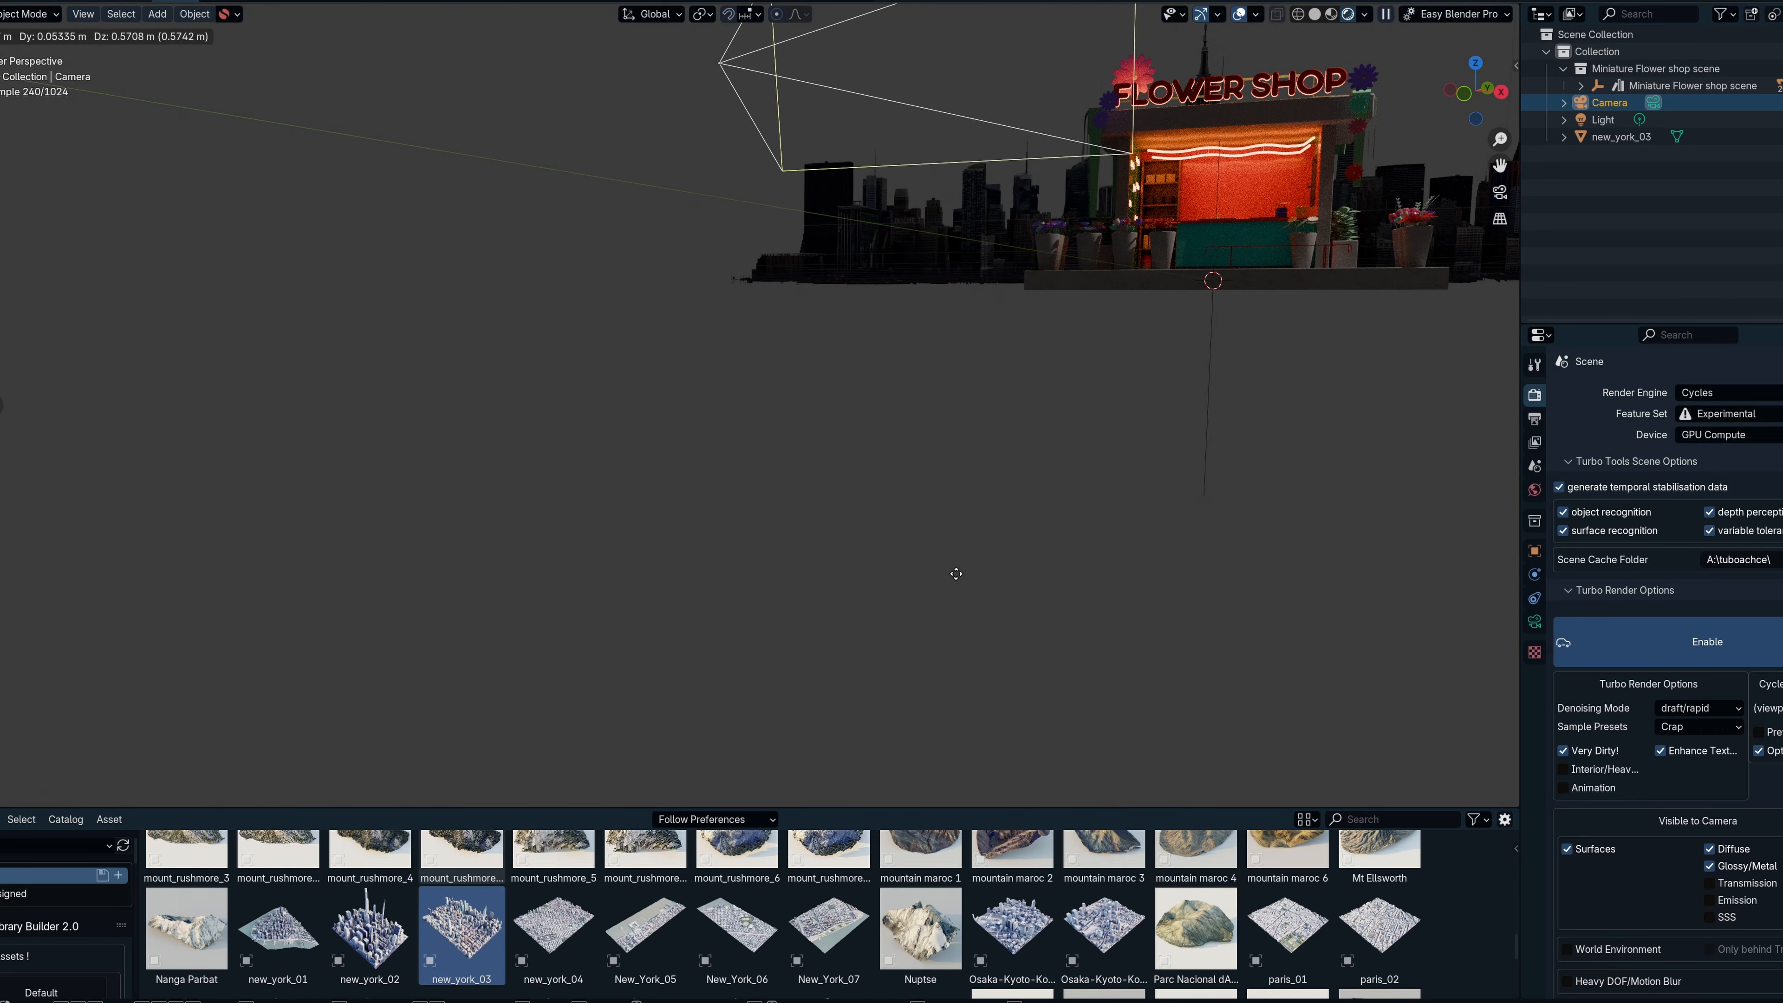
{"action": "left_click", "coordinate": [949, 570]}
{"action": "key", "text": "KP_0"}
{"action": "key", "text": "r"}
{"action": "key", "text": "x"}
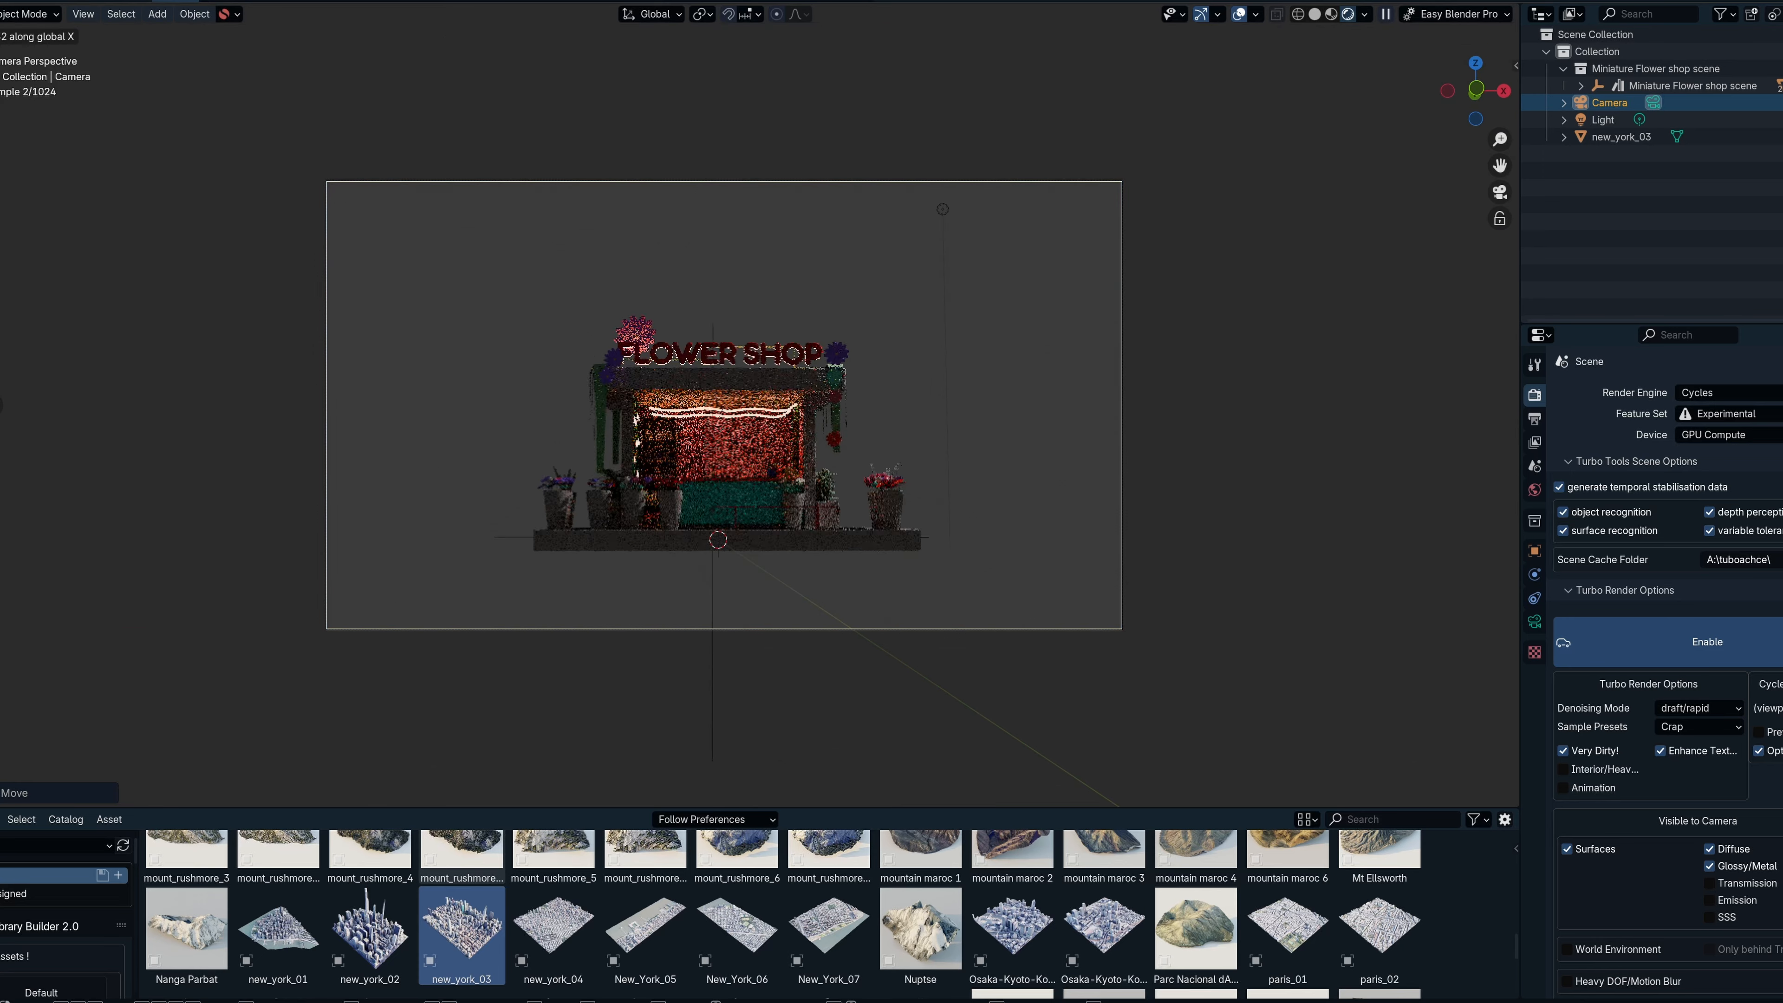
{"action": "left_click", "coordinate": [758, 511]}
Move the new_york_03 skyline along the Y axis closer behind the flower shop so it fills the camera background.
{"action": "middle_click_drag", "start_coordinate": [686, 568], "coordinate": [678, 582]}
{"action": "left_click", "coordinate": [515, 409]}
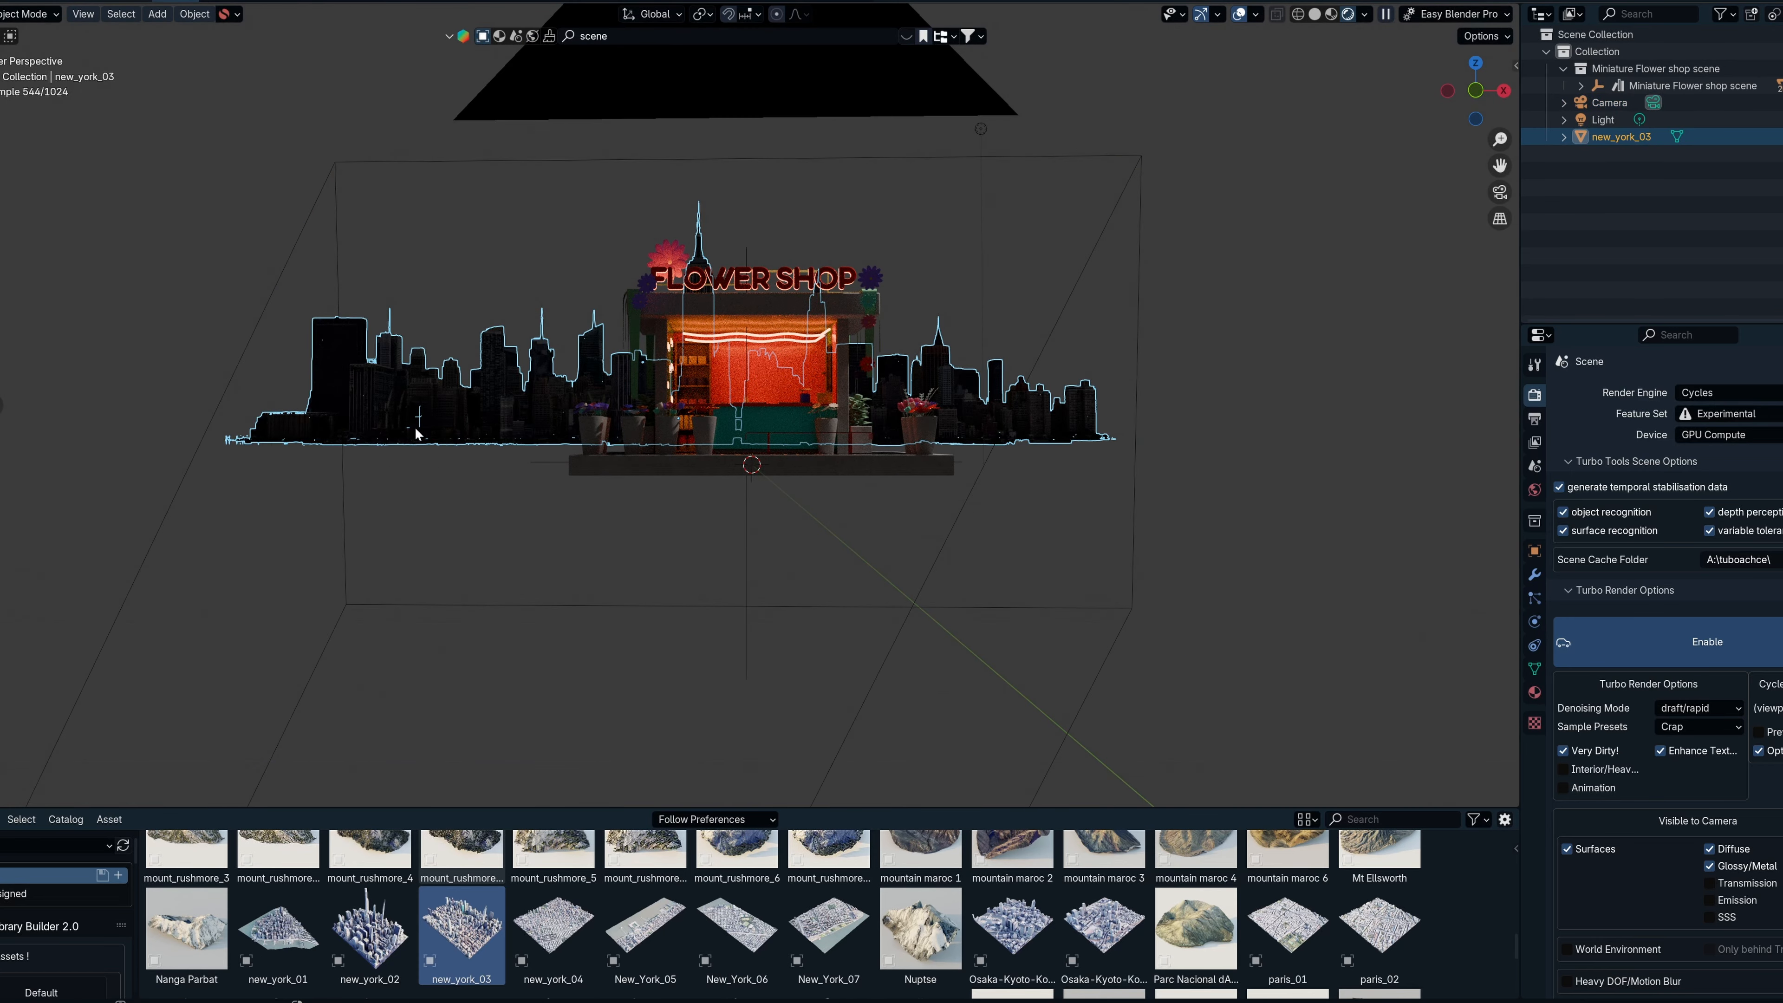
{"action": "key", "text": "g"}
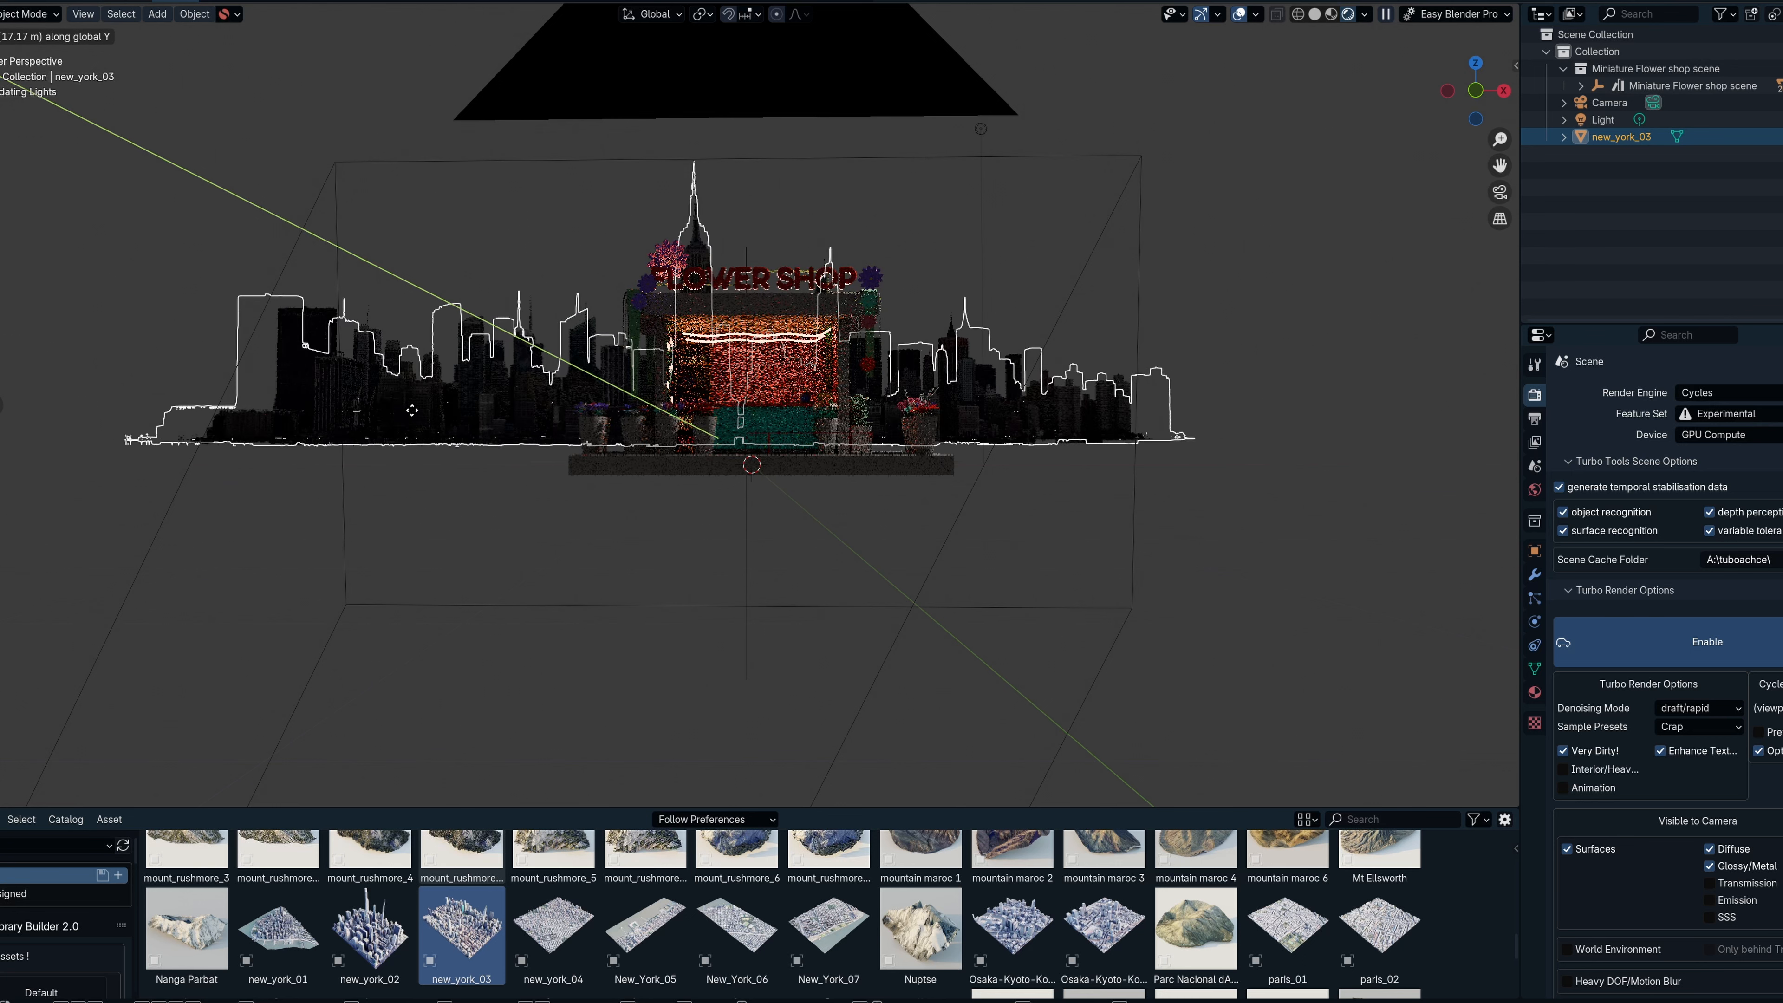
{"action": "left_click", "coordinate": [568, 583]}
{"action": "key", "text": "KP_0"}
Add a mesh plane and scale it up into a large ground reaching the skyline.
{"action": "left_click", "coordinate": [589, 691]}
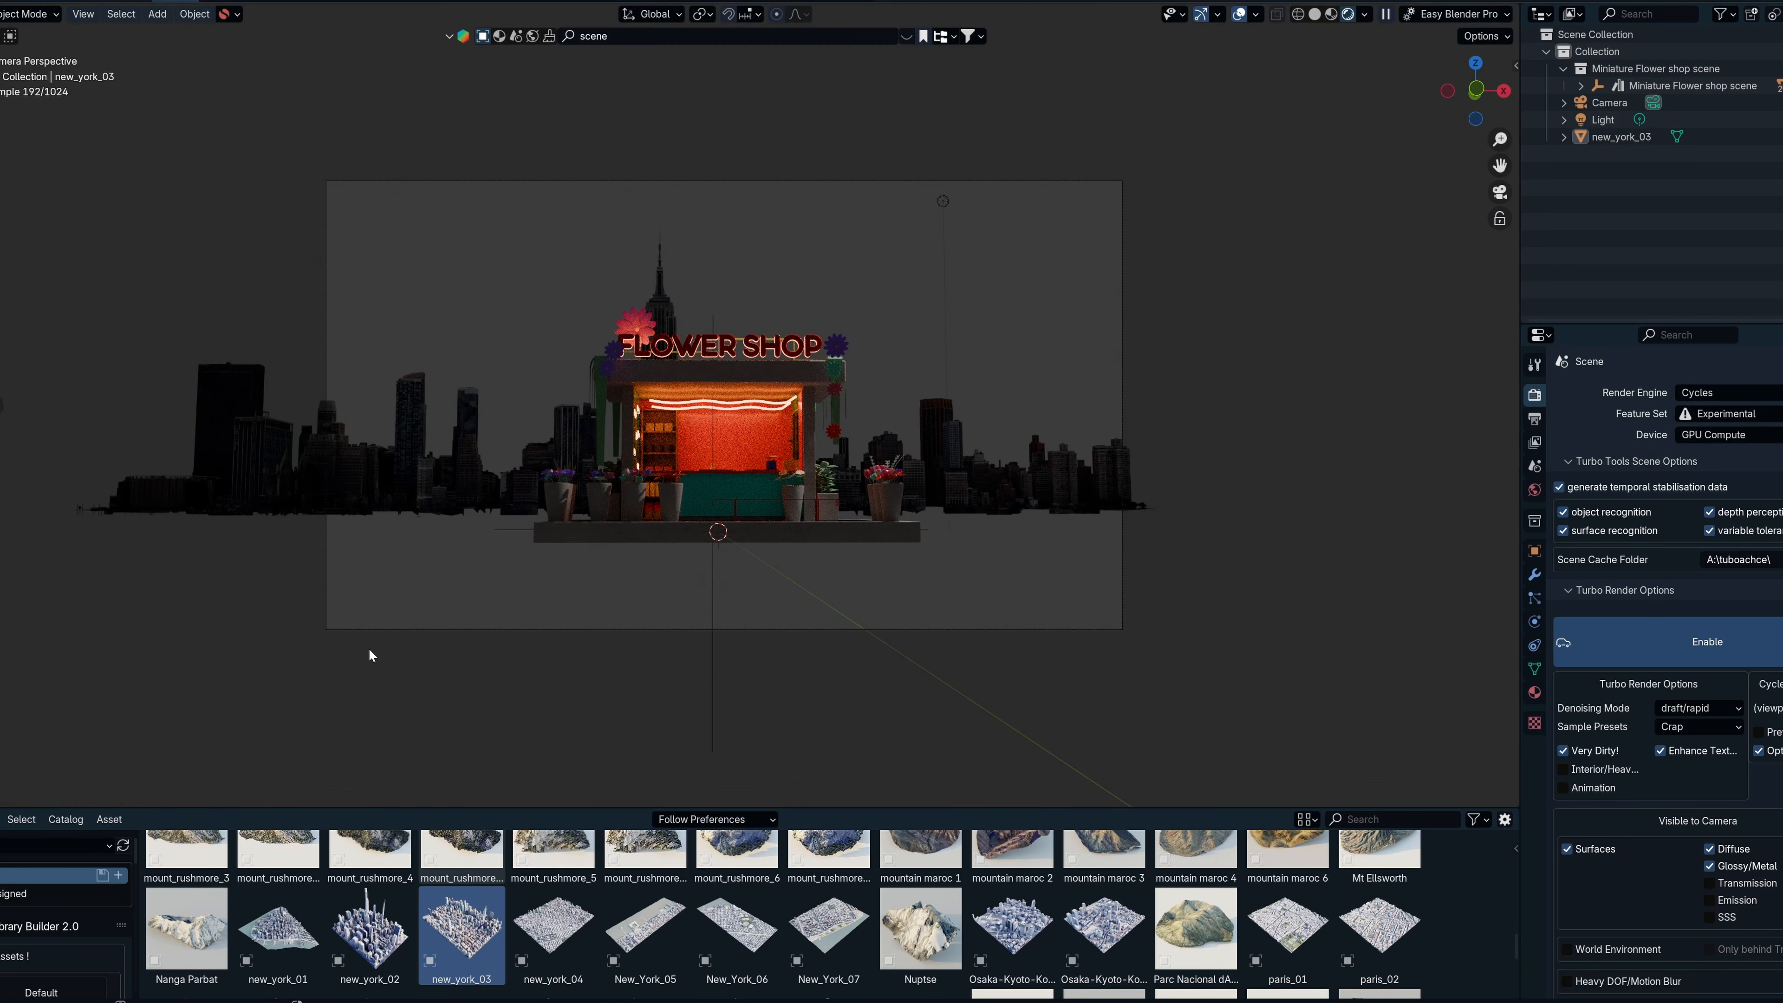
{"action": "key", "text": "shift+a"}
{"action": "mouse_move", "coordinate": [547, 522]}
{"action": "left_click", "coordinate": [687, 521]}
{"action": "key", "text": "s"}
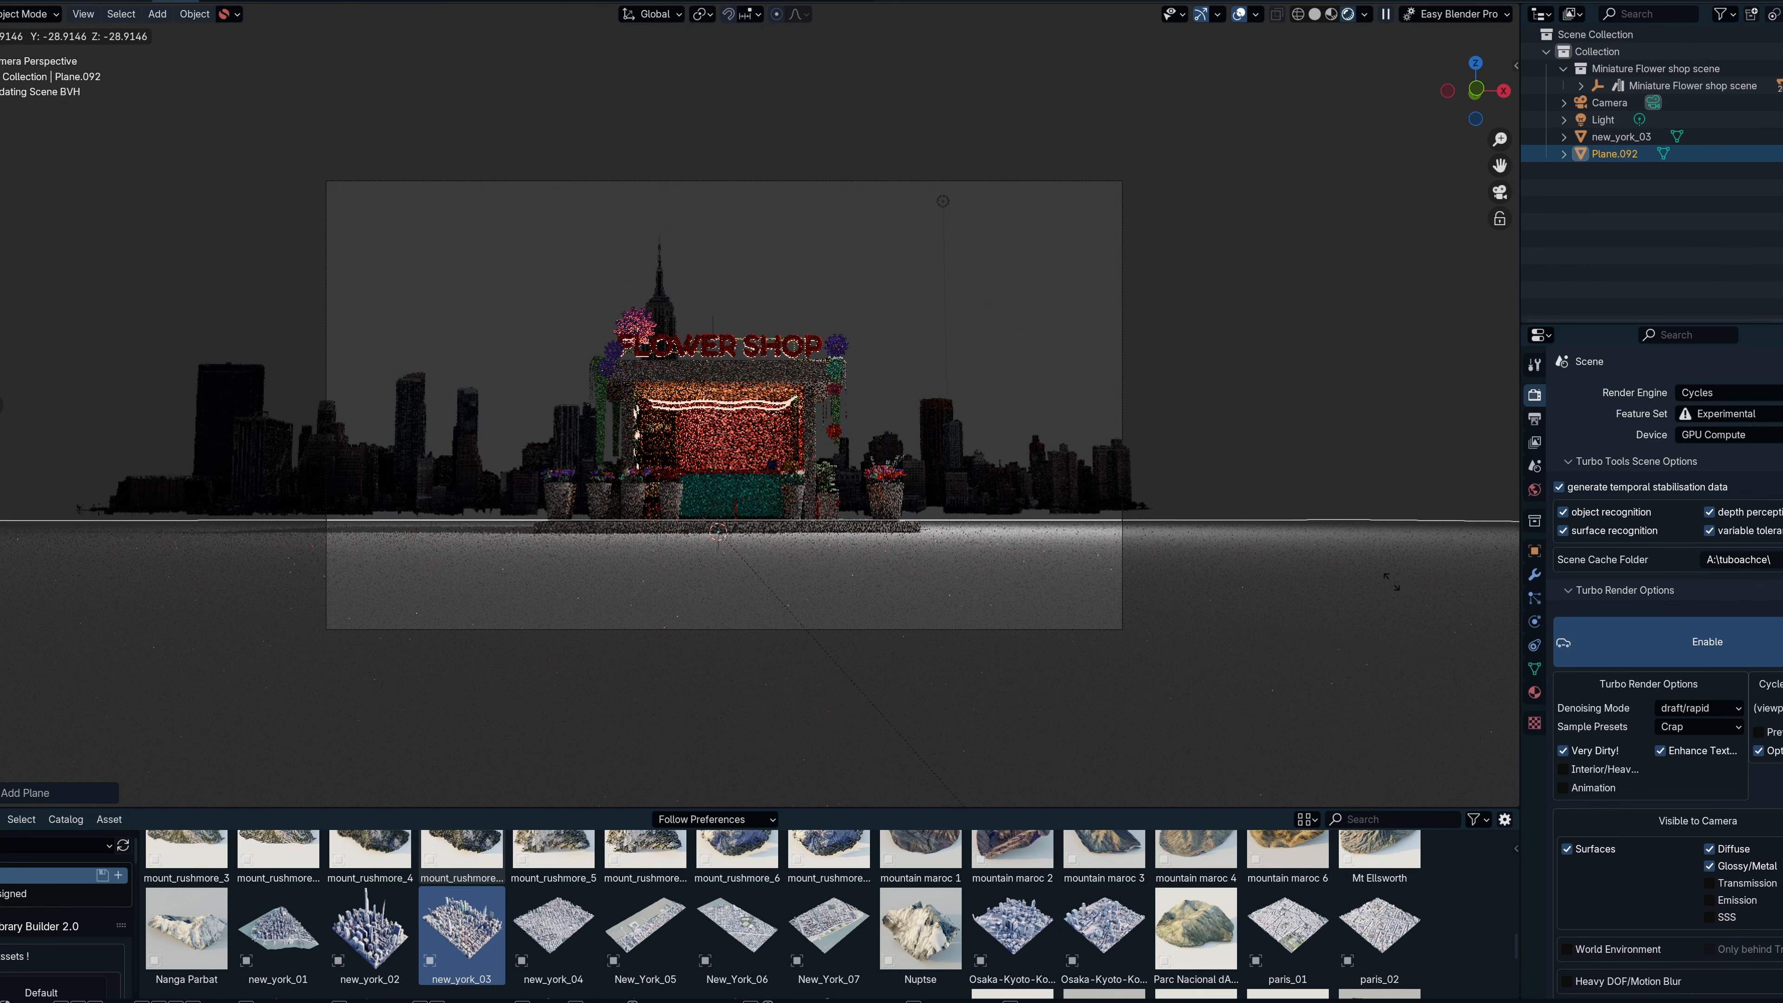
{"action": "left_click", "coordinate": [930, 597]}
{"action": "key", "text": "s"}
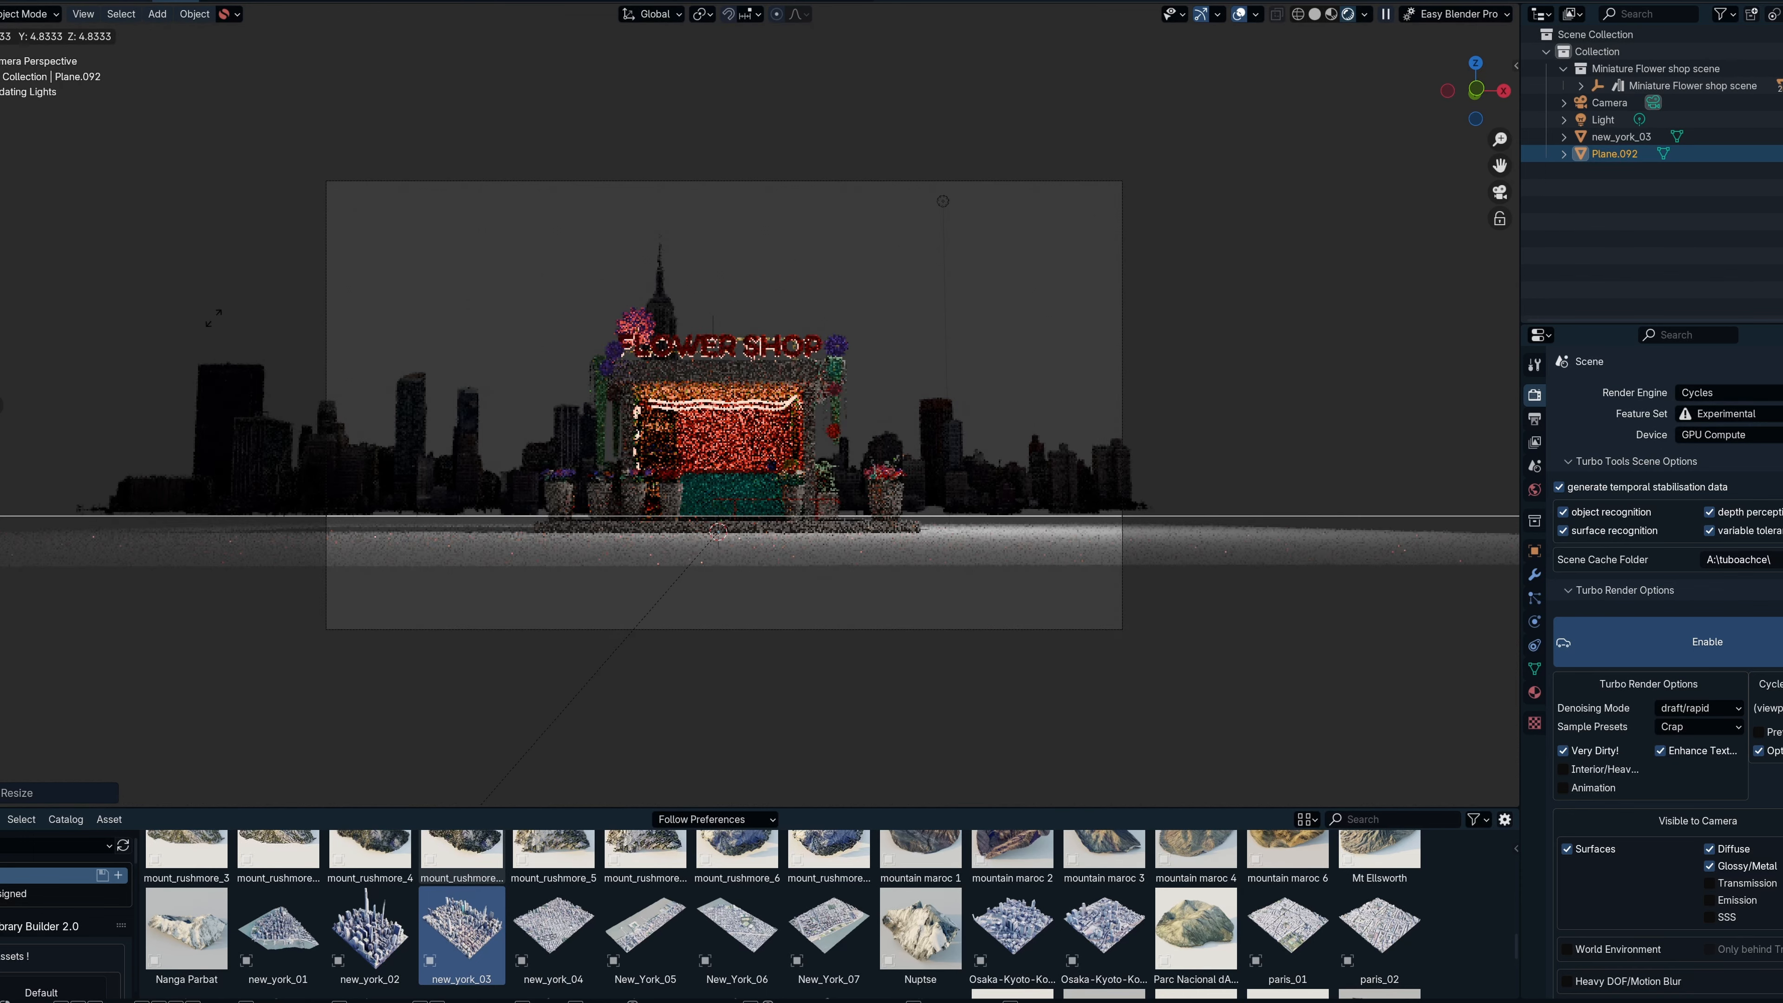
{"action": "left_click", "coordinate": [799, 294]}
{"action": "scroll", "coordinate": [781, 582], "scroll_direction": "up", "scroll_amount": 1}
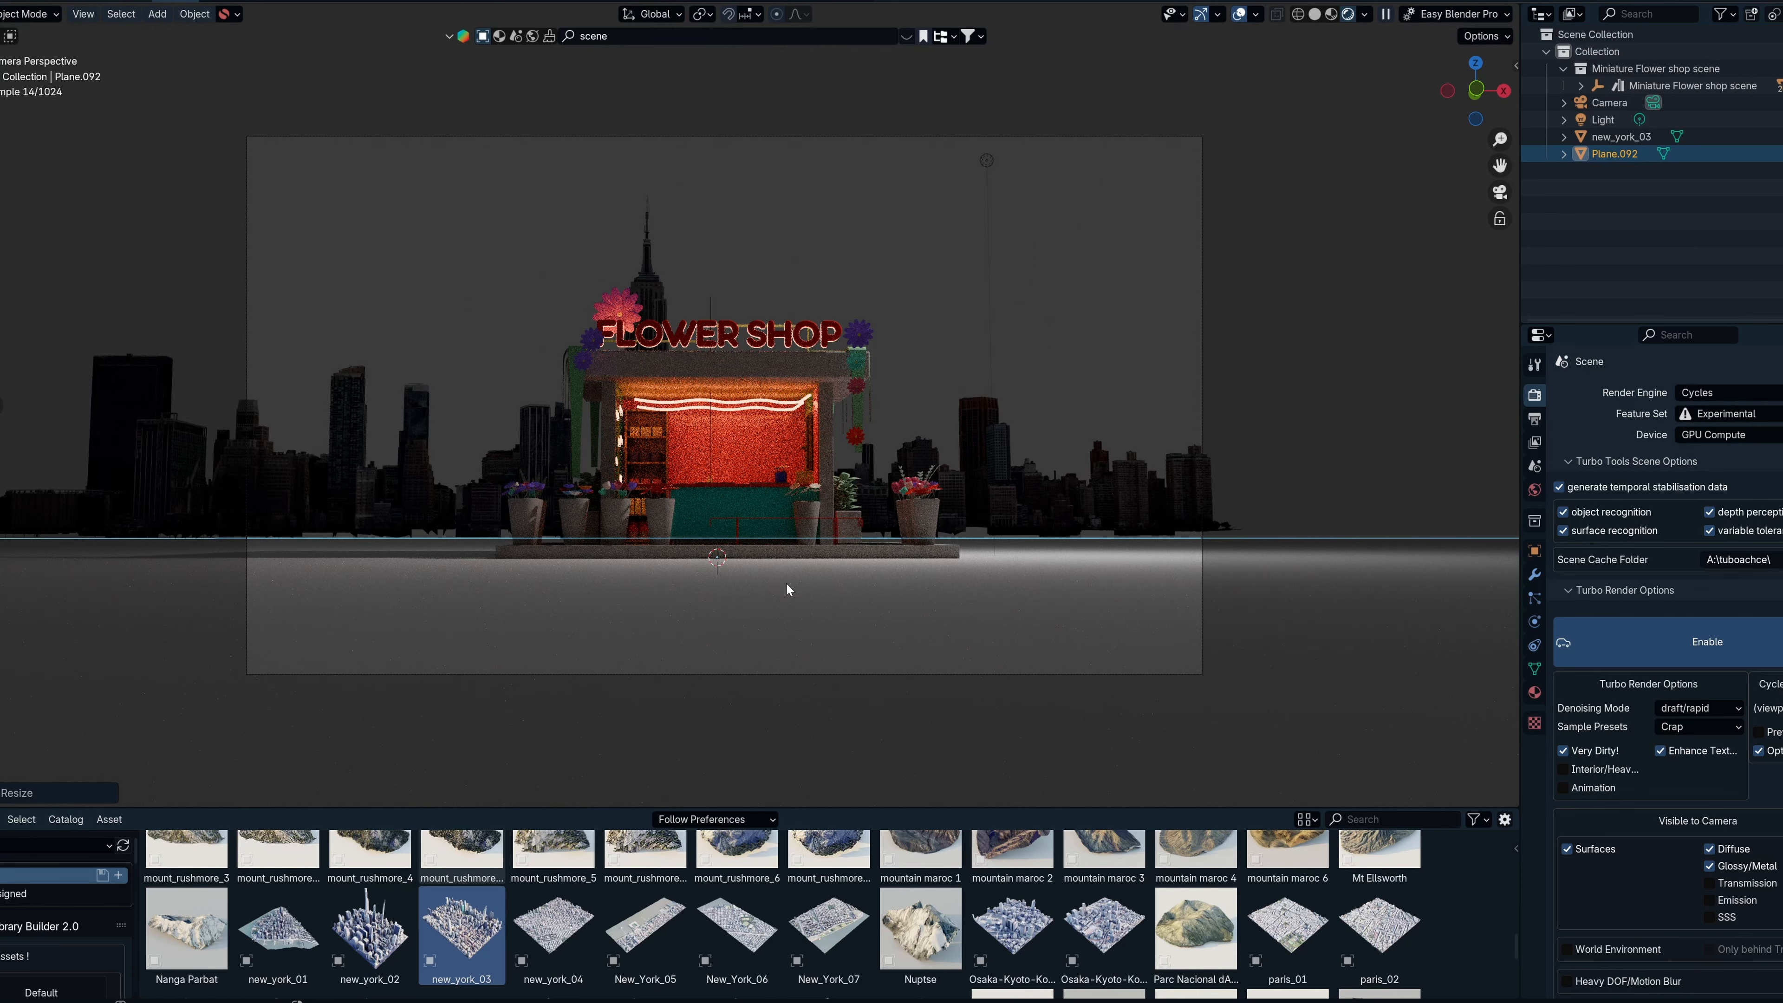
Lower the new_york_03 skyline by about 1 m so its base sinks into the ground plane.
{"action": "scroll", "coordinate": [786, 582], "scroll_direction": "down", "scroll_amount": 1}
{"action": "scroll", "coordinate": [916, 478], "scroll_direction": "up", "scroll_amount": 1}
{"action": "left_click", "coordinate": [409, 489]}
{"action": "key", "text": "g"}
{"action": "key", "text": "z"}
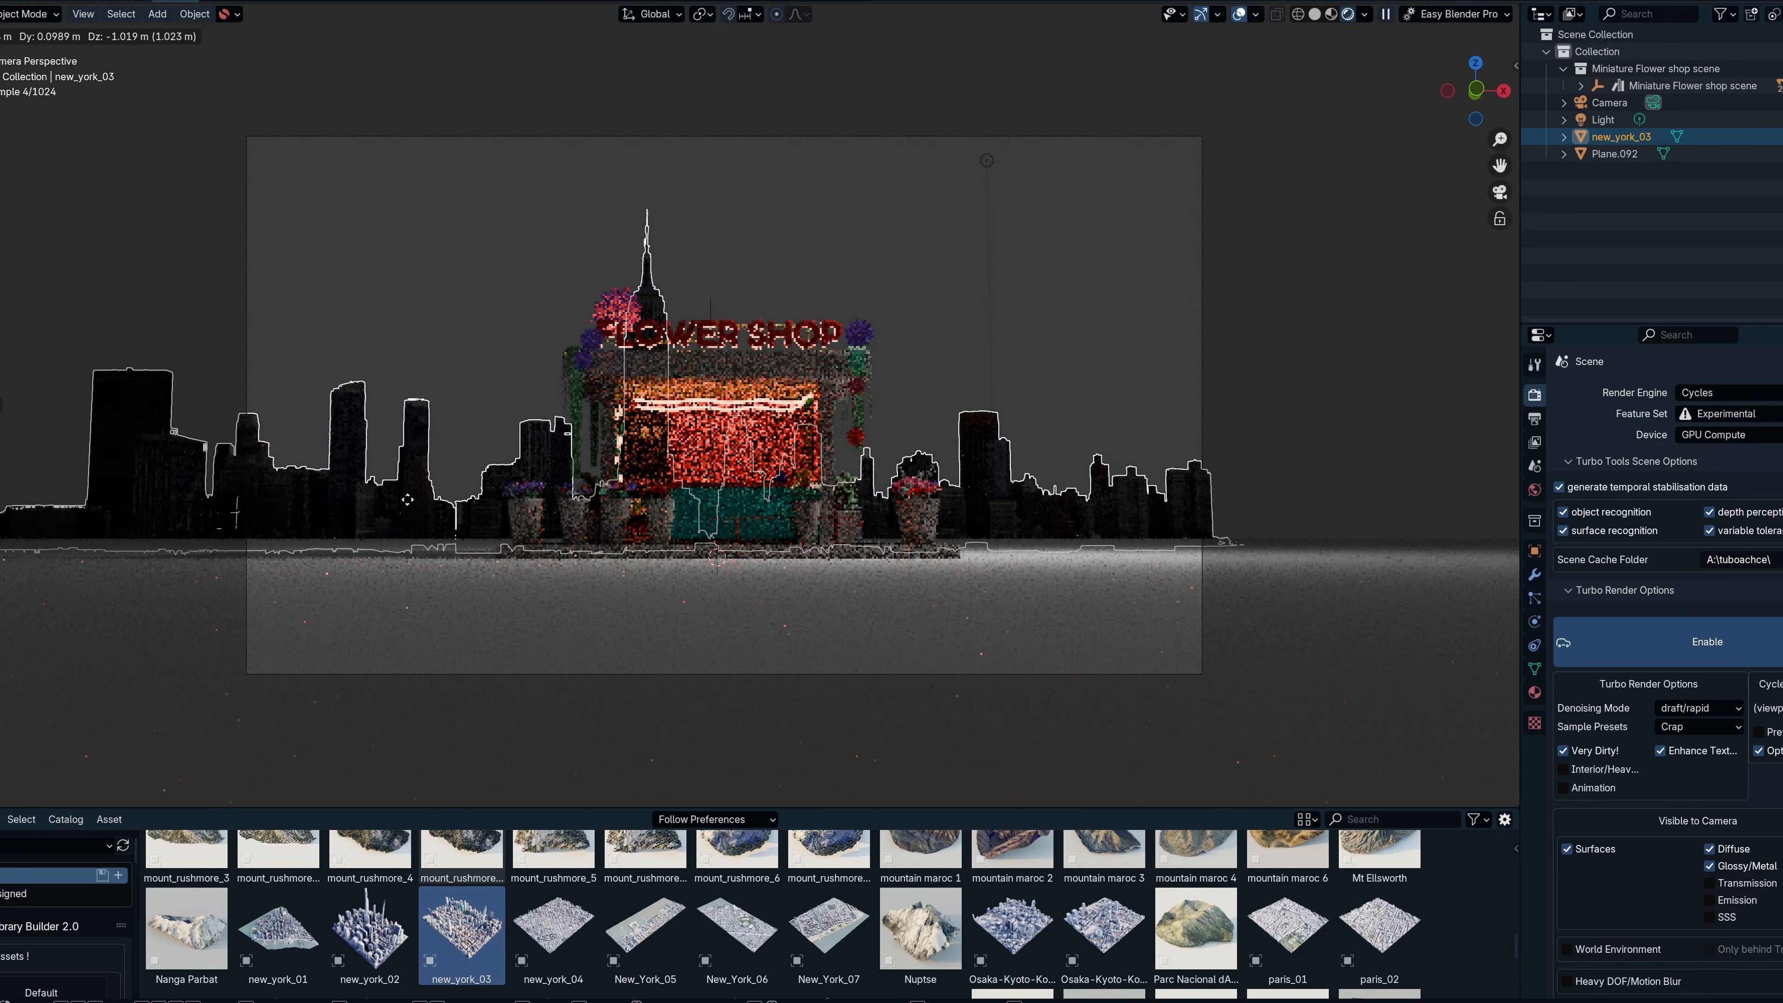
{"action": "left_click", "coordinate": [407, 501]}
{"action": "left_click", "coordinate": [745, 674]}
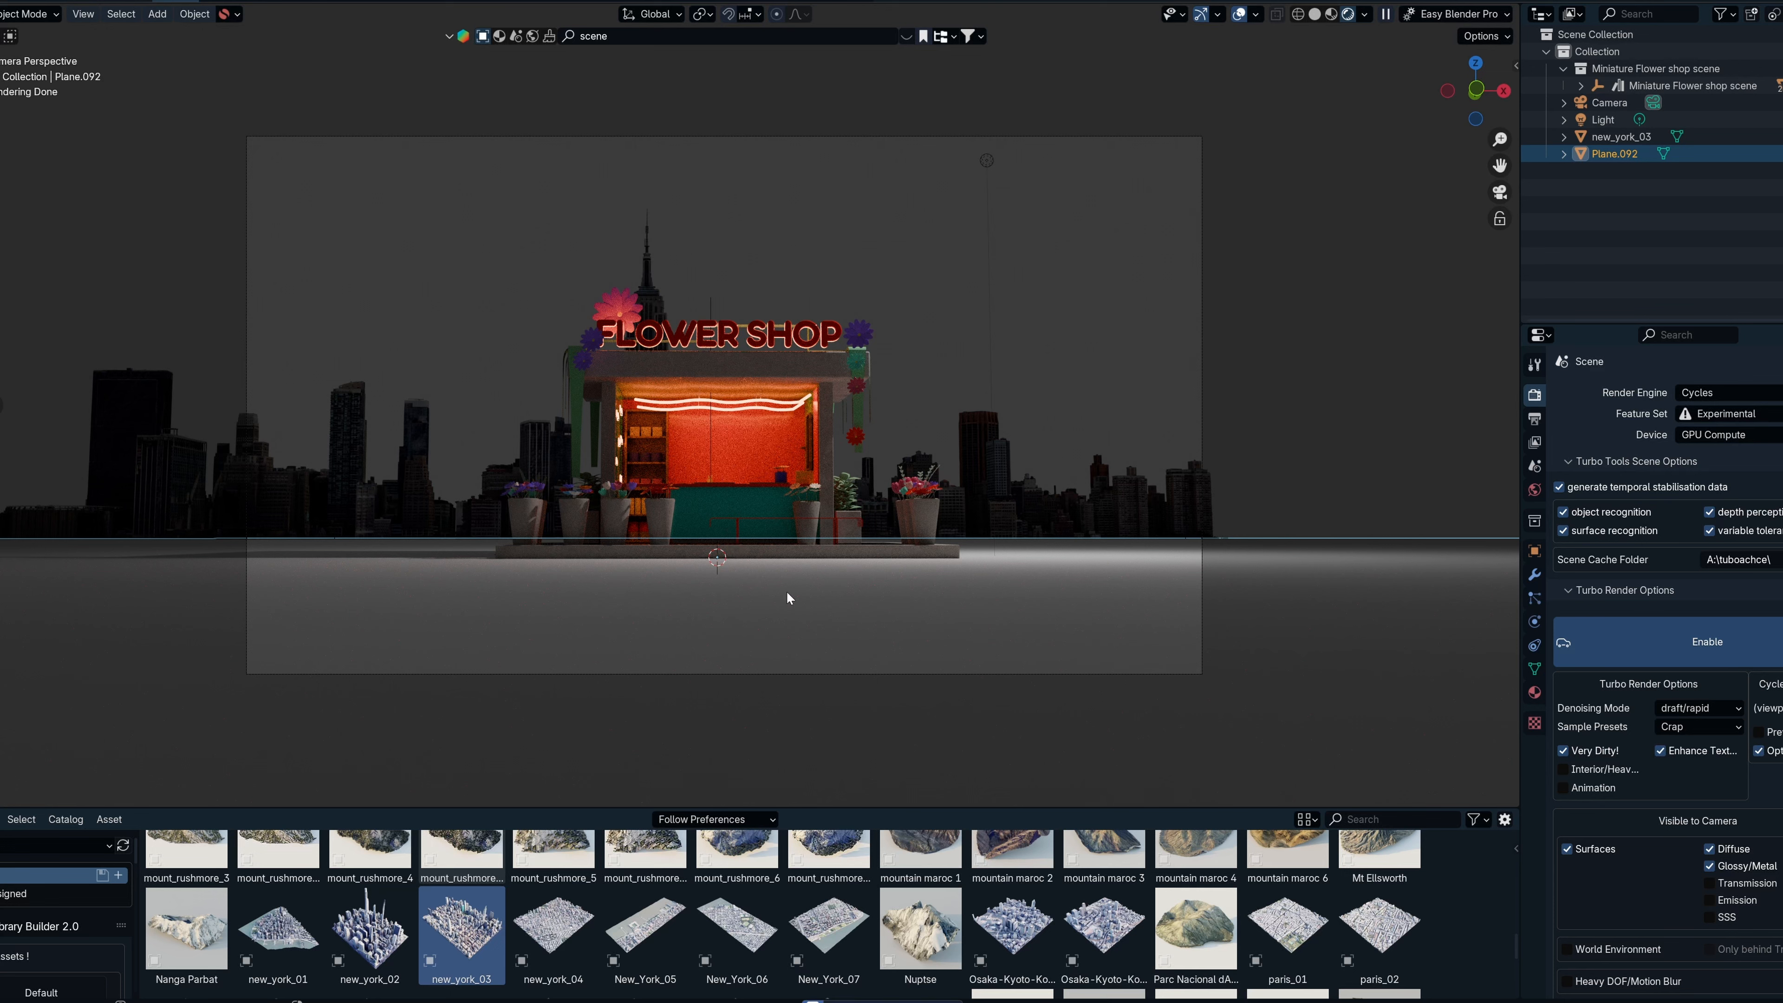
{"action": "left_click", "coordinate": [1536, 576]}
{"action": "left_click", "coordinate": [1727, 396]}
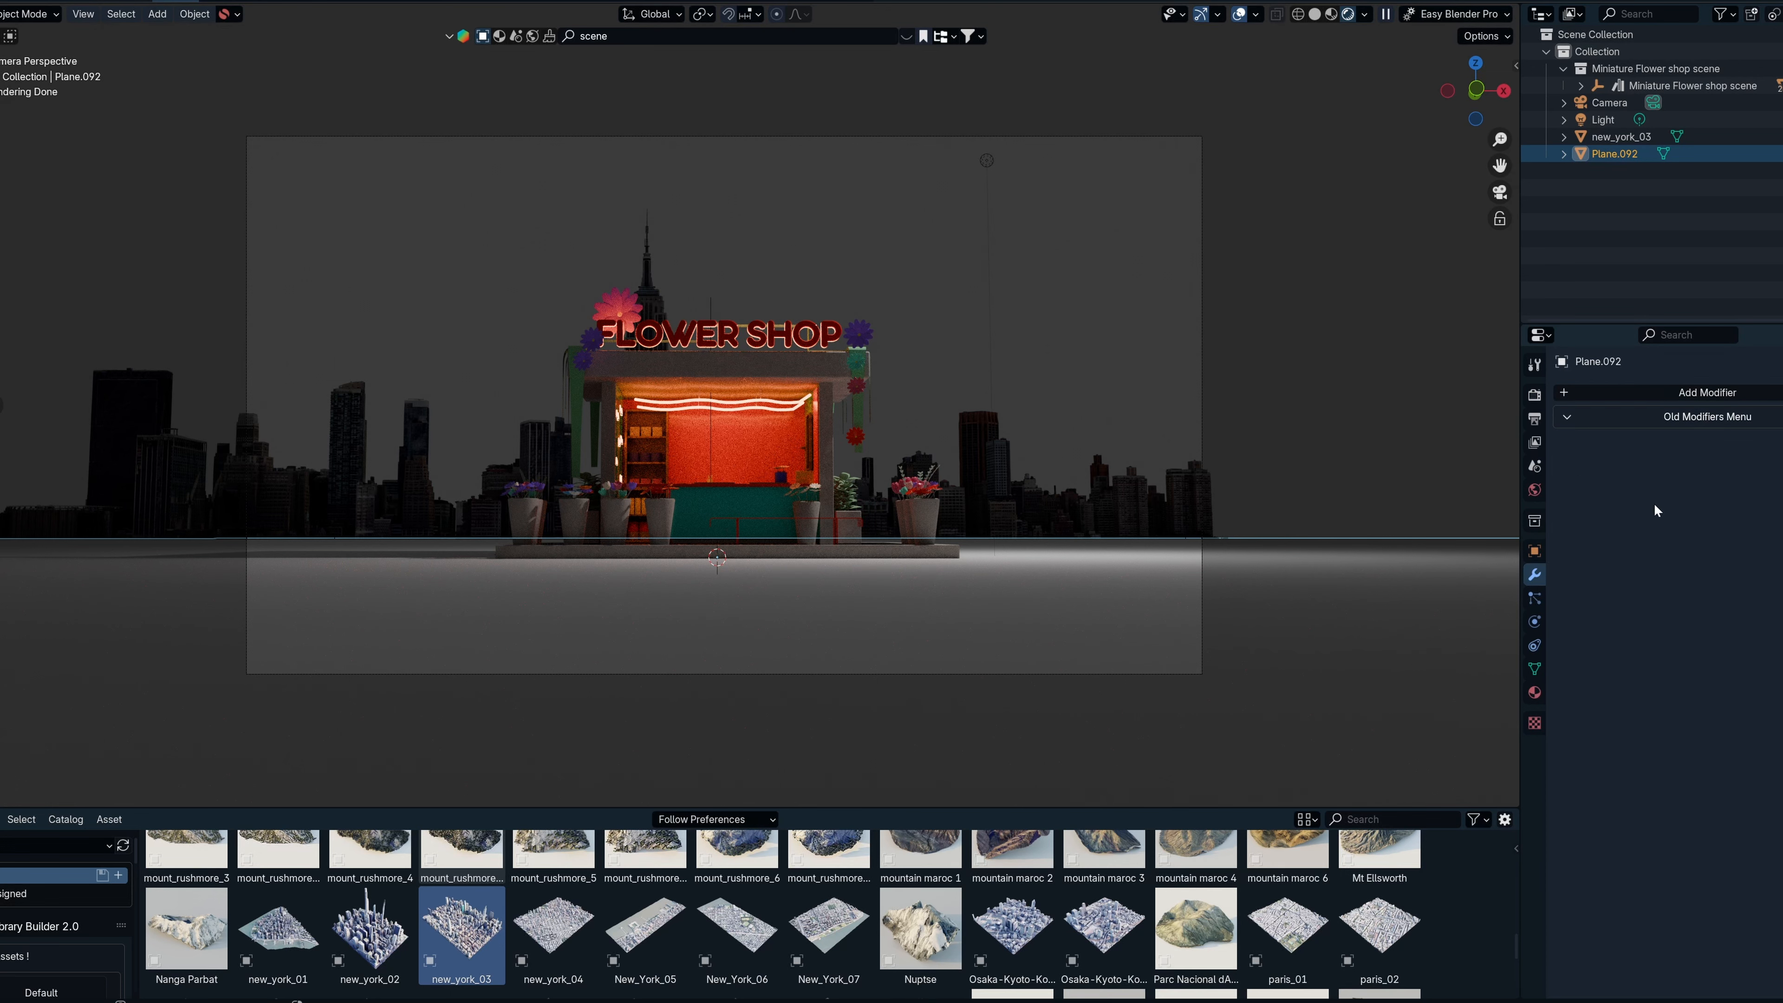
{"action": "left_click", "coordinate": [1655, 394]}
{"action": "mouse_move", "coordinate": [1636, 453]}
{"action": "left_click", "coordinate": [1734, 677]}
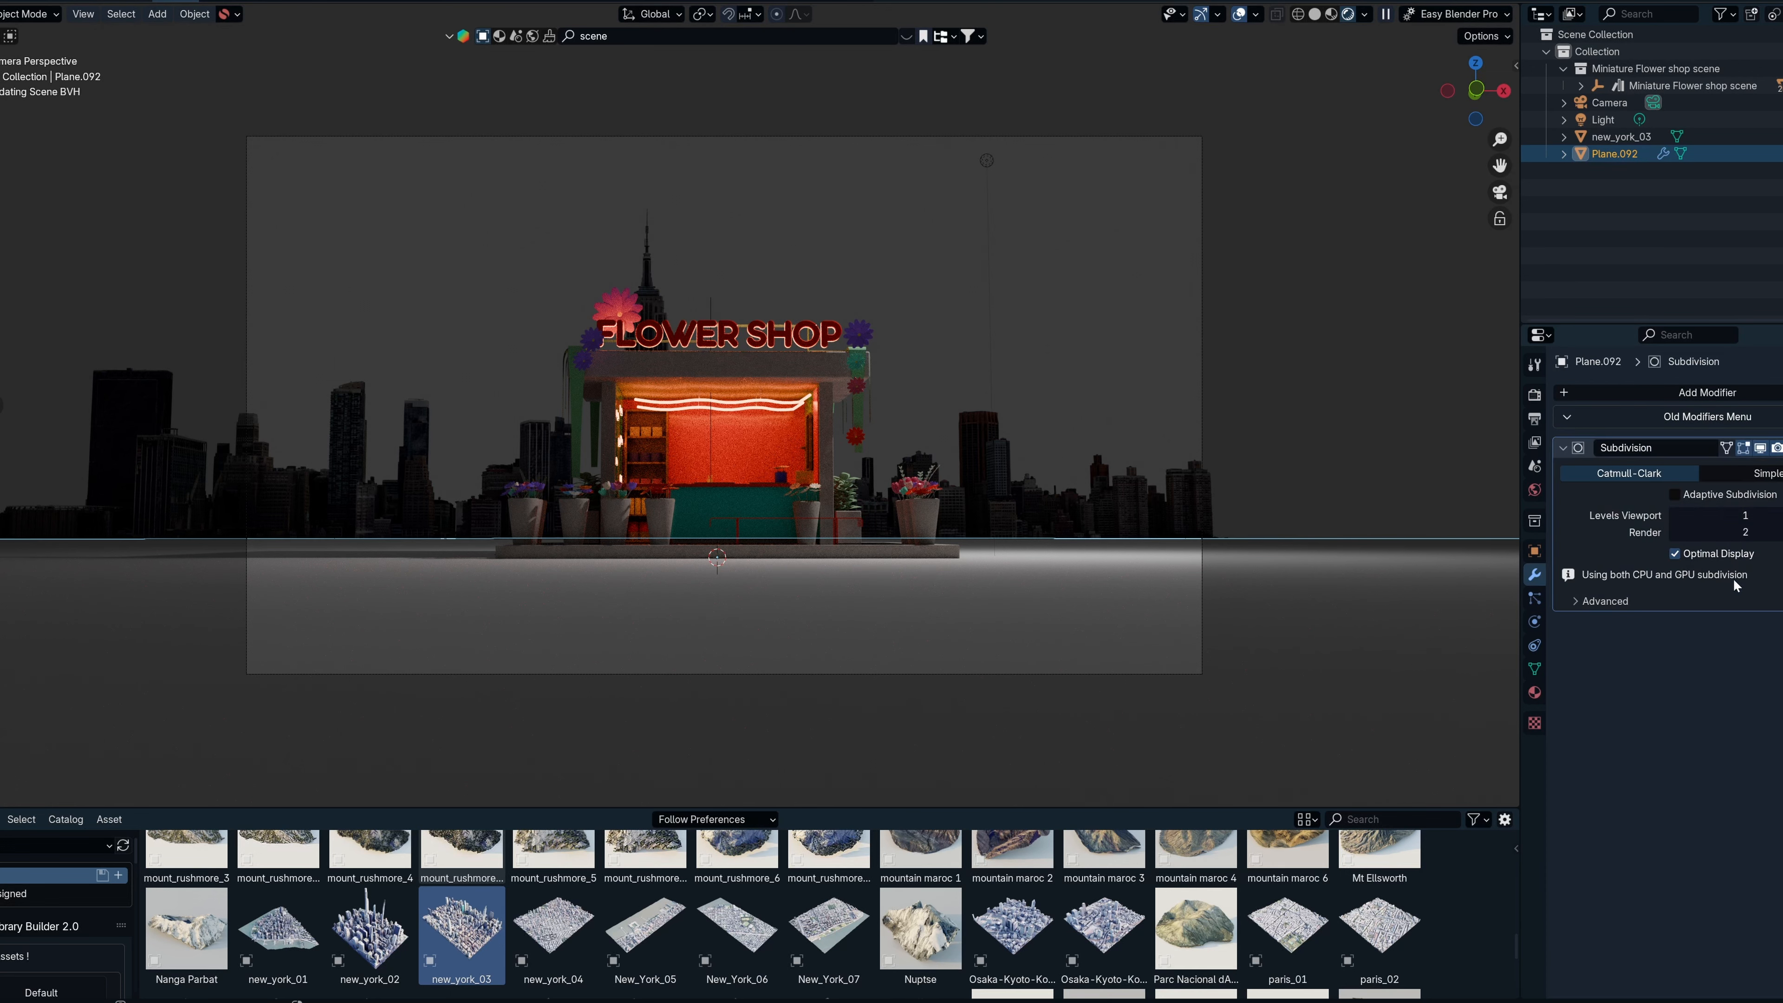
{"action": "left_click", "coordinate": [1721, 476]}
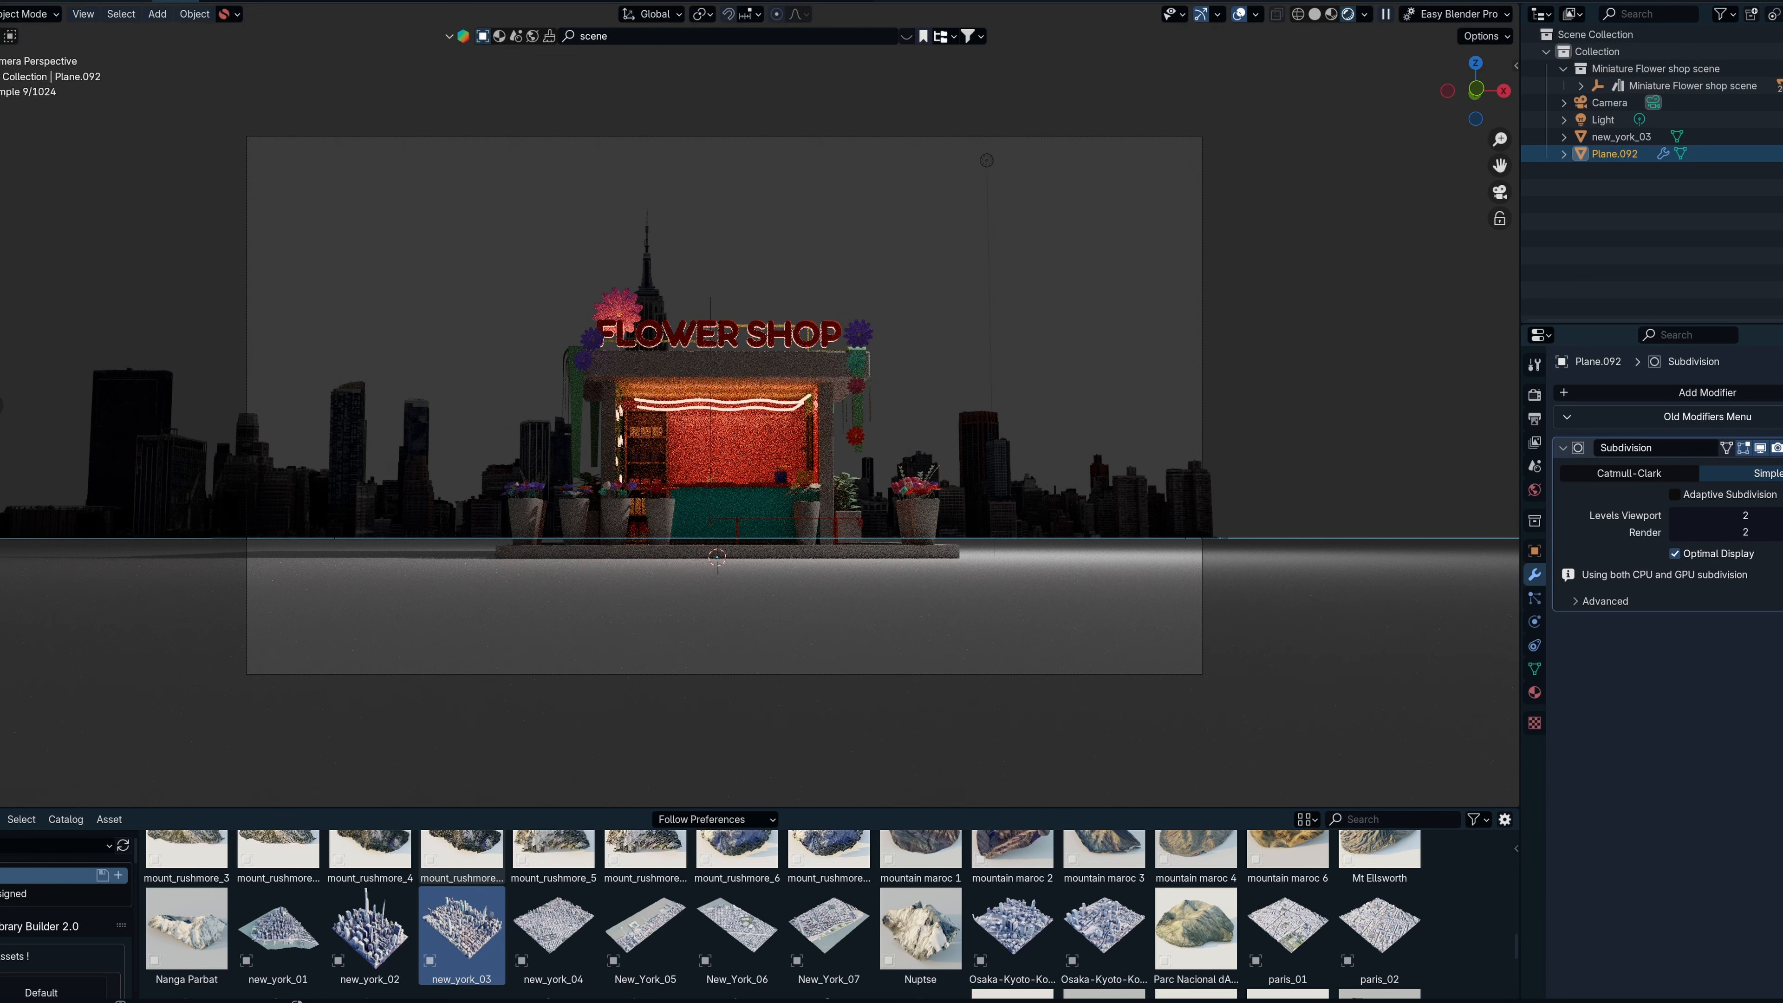
{"action": "left_click", "coordinate": [1782, 449]}
{"action": "left_click", "coordinate": [1743, 472]}
Switch the asset browser to the PBR material library and enlarge the browser area.
{"action": "scroll", "coordinate": [457, 913], "scroll_direction": "down", "scroll_amount": 4}
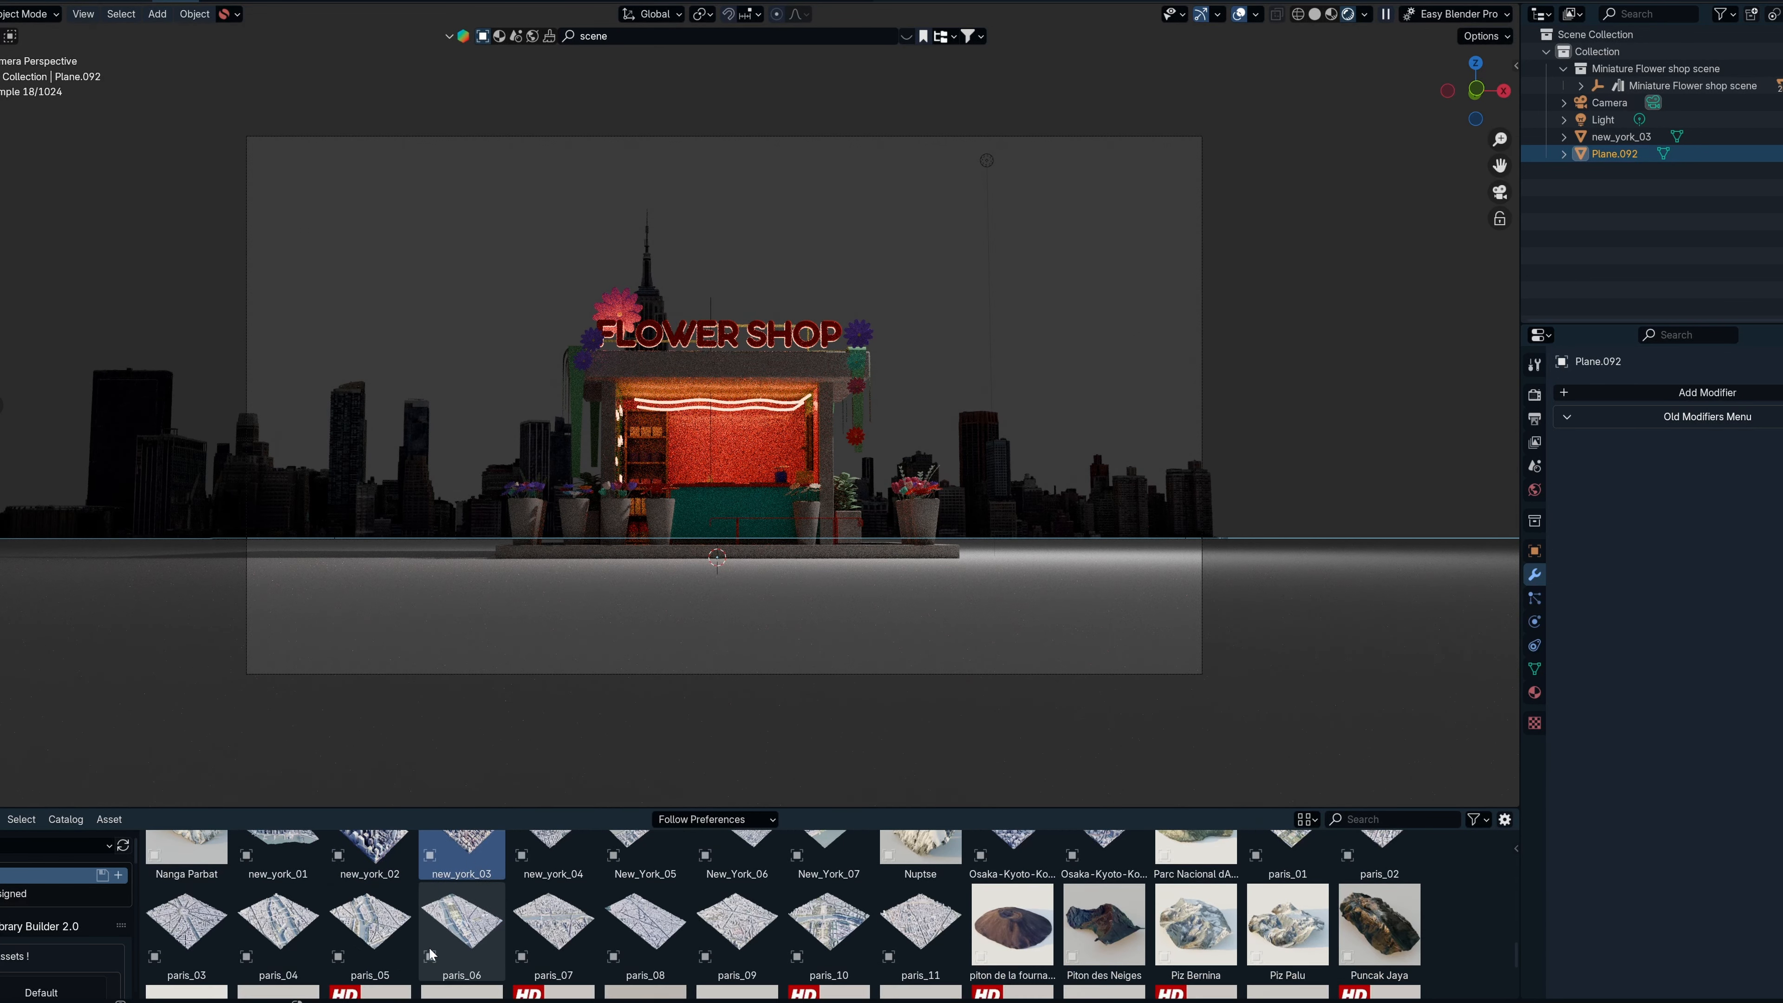
{"action": "left_click", "coordinate": [92, 847]}
{"action": "left_click", "coordinate": [238, 622]}
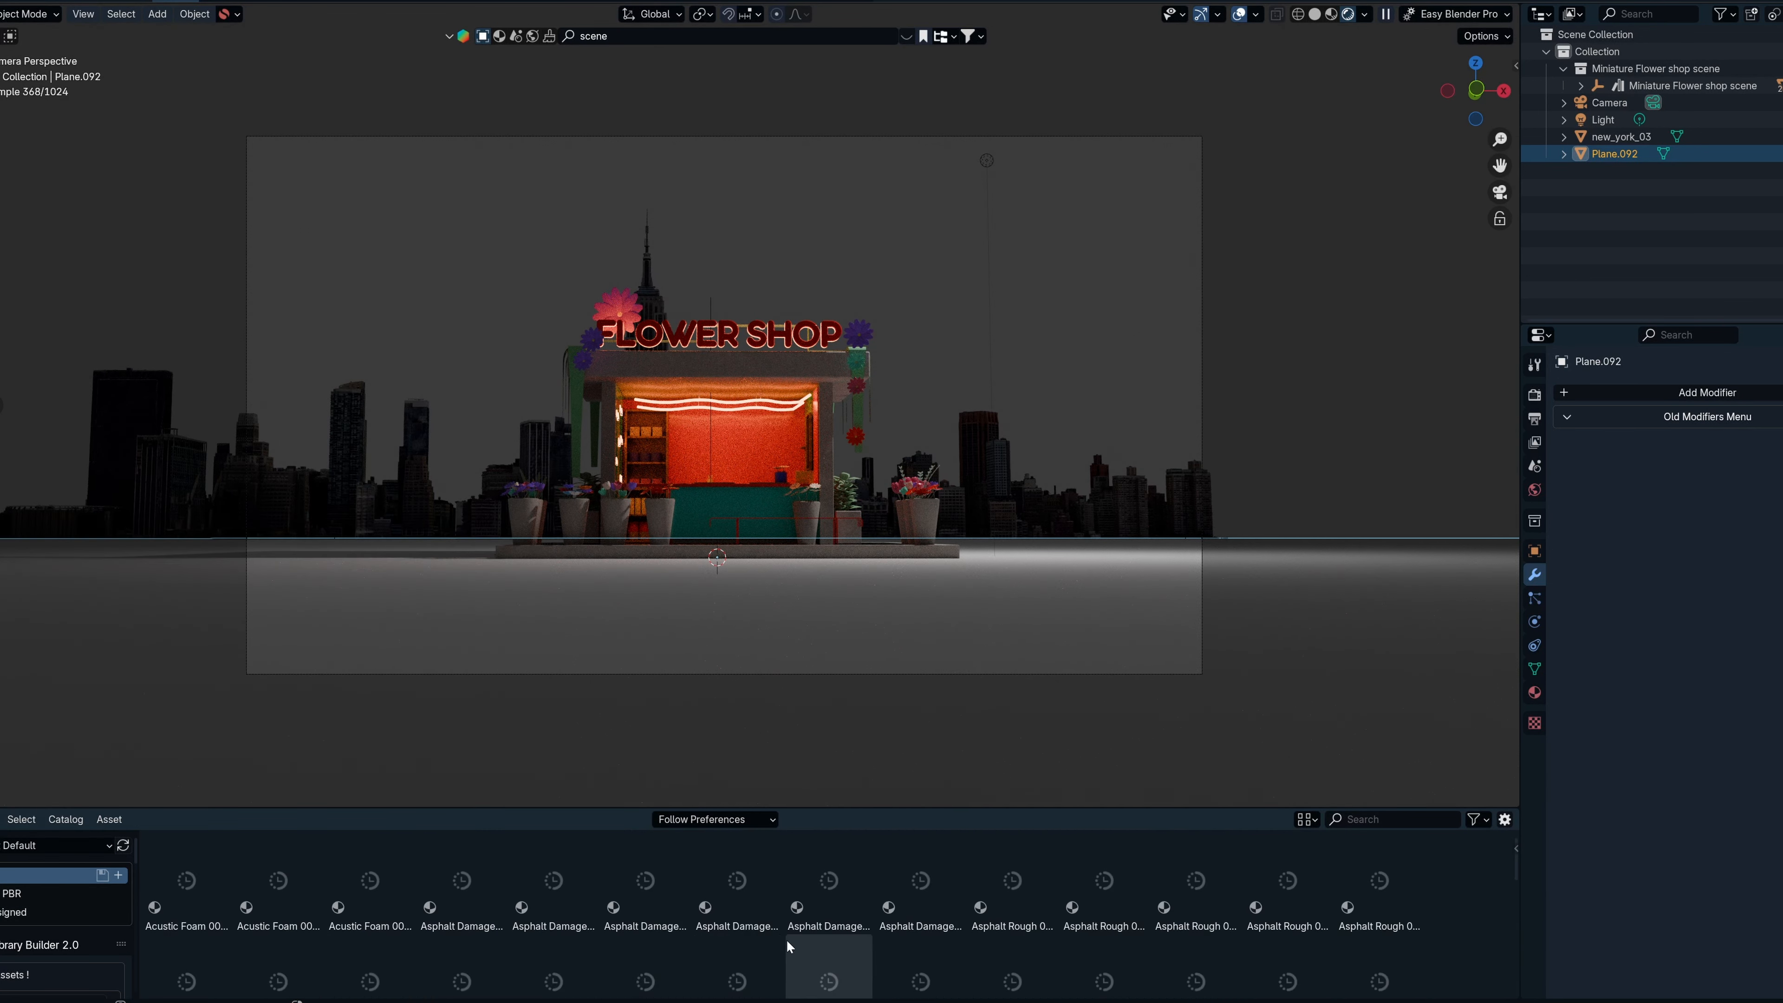
{"action": "scroll", "coordinate": [872, 921], "scroll_direction": "down", "scroll_amount": 1}
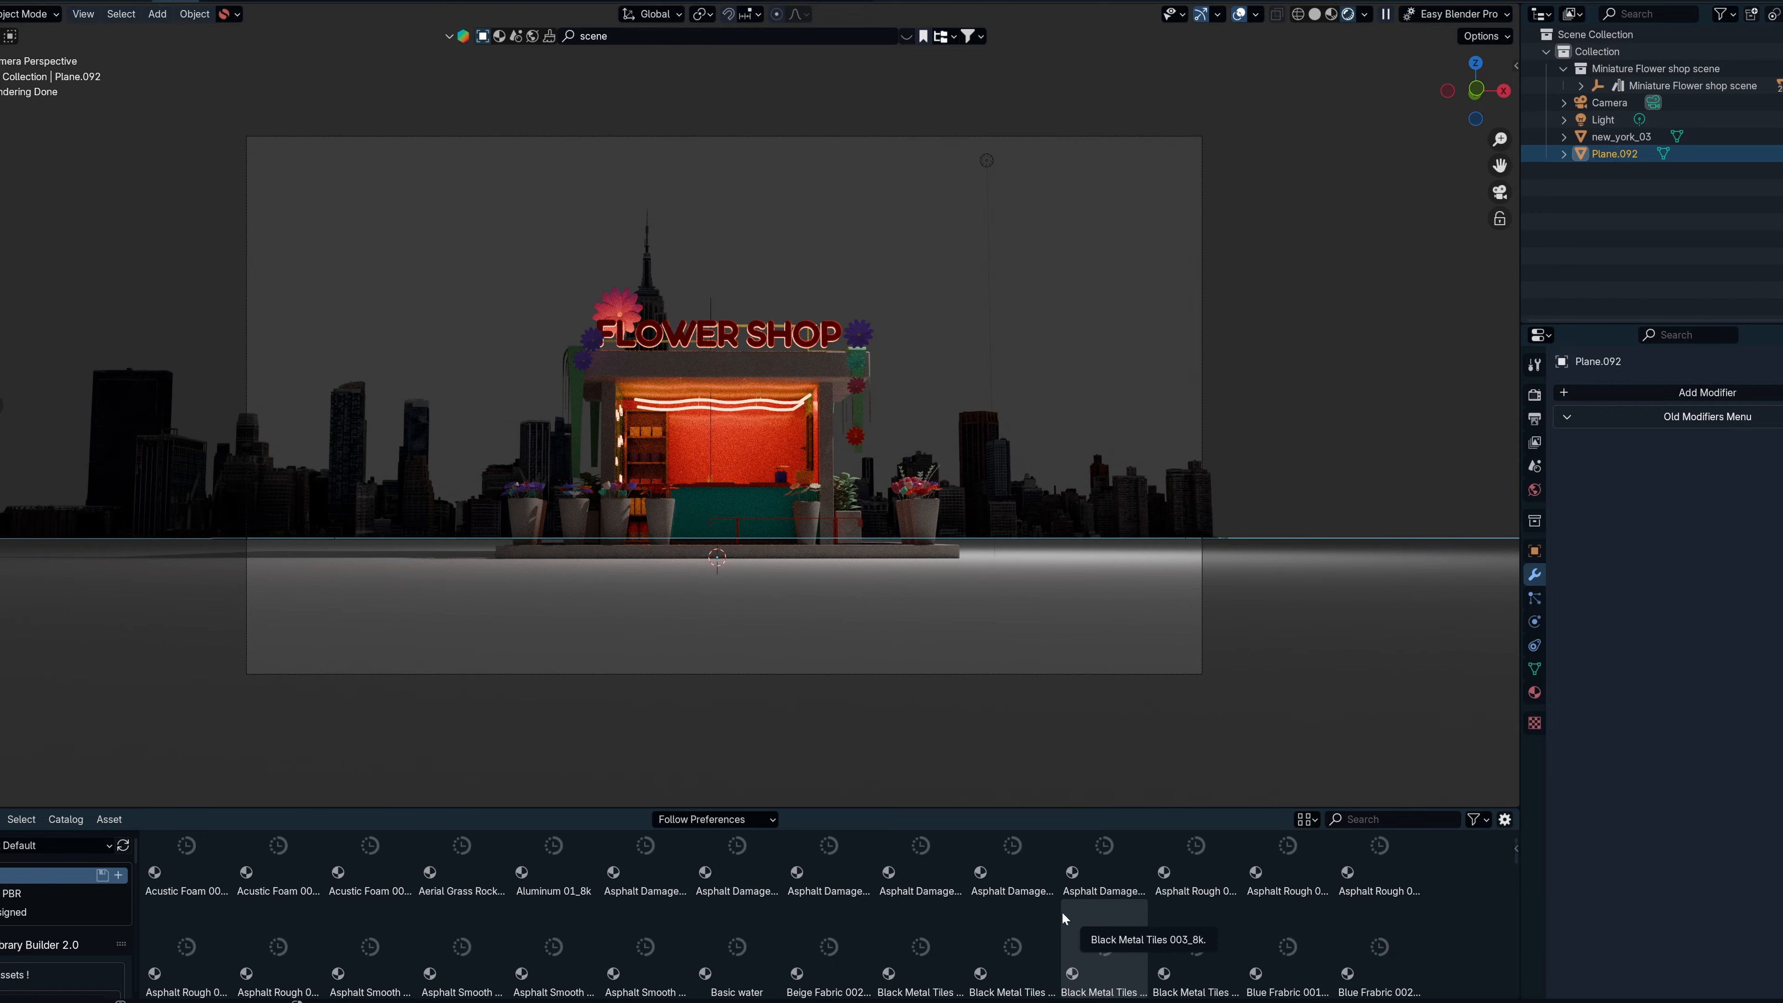
{"action": "left_click_drag", "start_coordinate": [806, 808], "coordinate": [812, 762]}
{"action": "scroll", "coordinate": [748, 858], "scroll_direction": "down", "scroll_amount": 4}
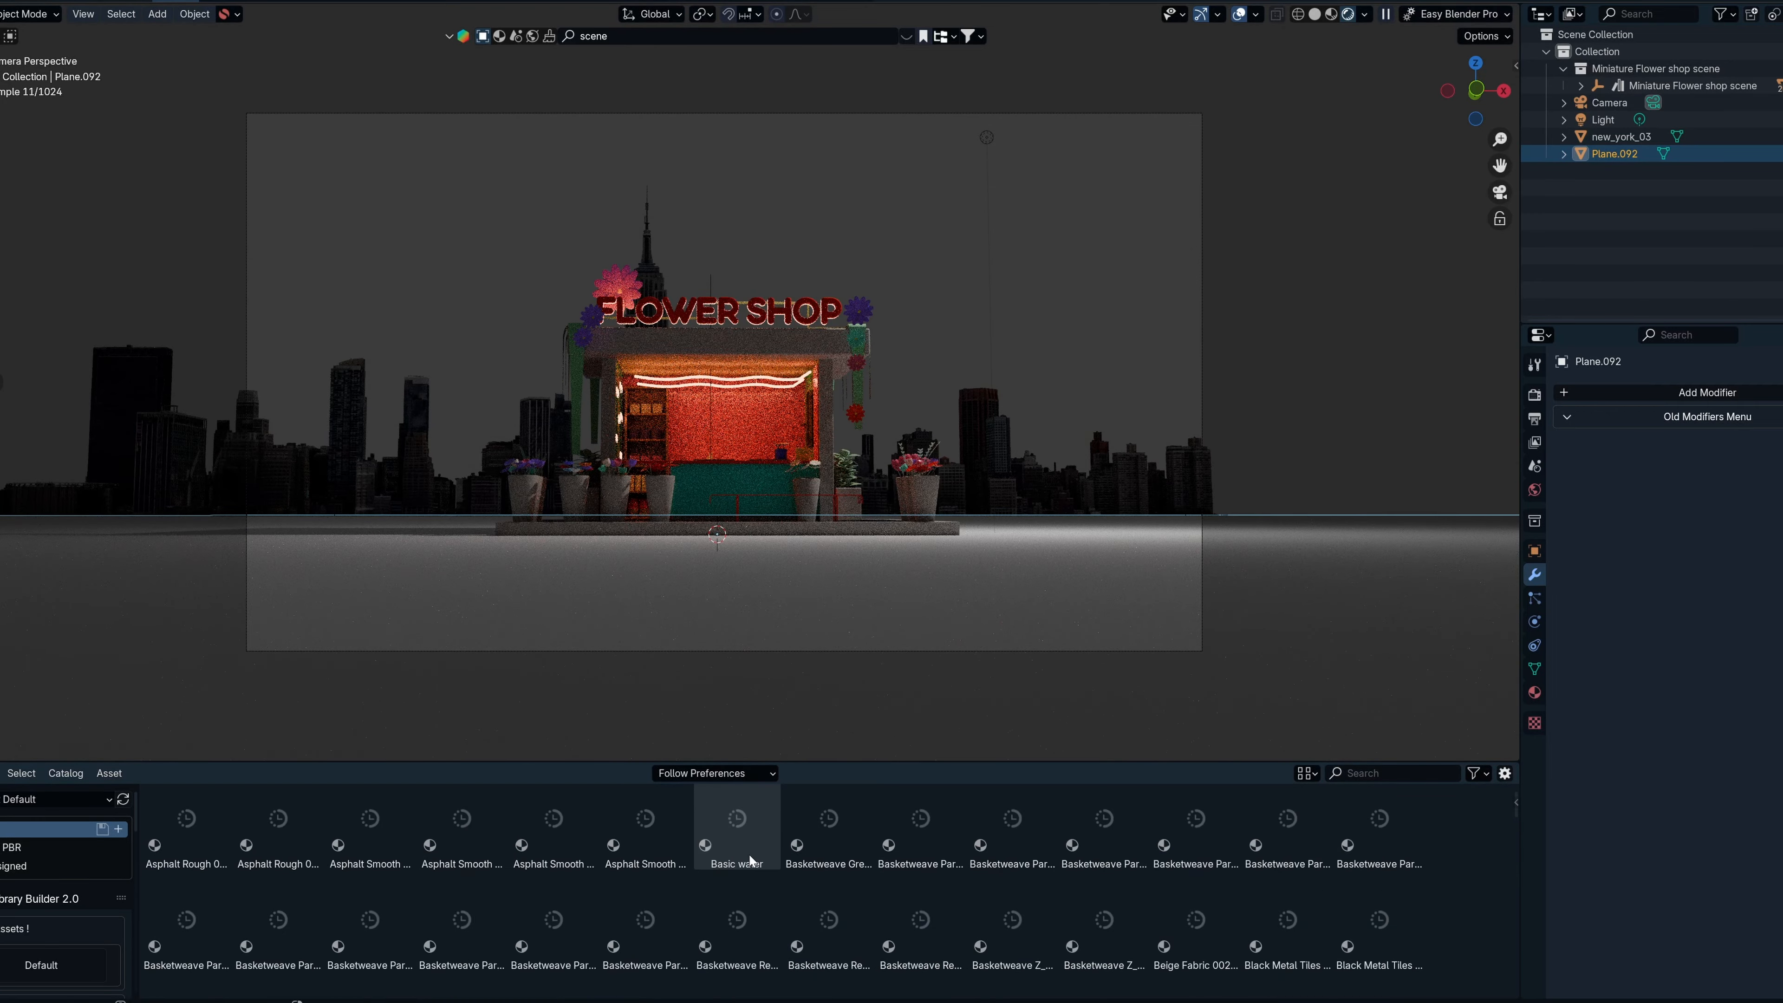
Find the dark red-brown Offset Red Paver material in the library and apply it to the ground plane.
{"action": "scroll", "coordinate": [749, 882], "scroll_direction": "down", "scroll_amount": 6}
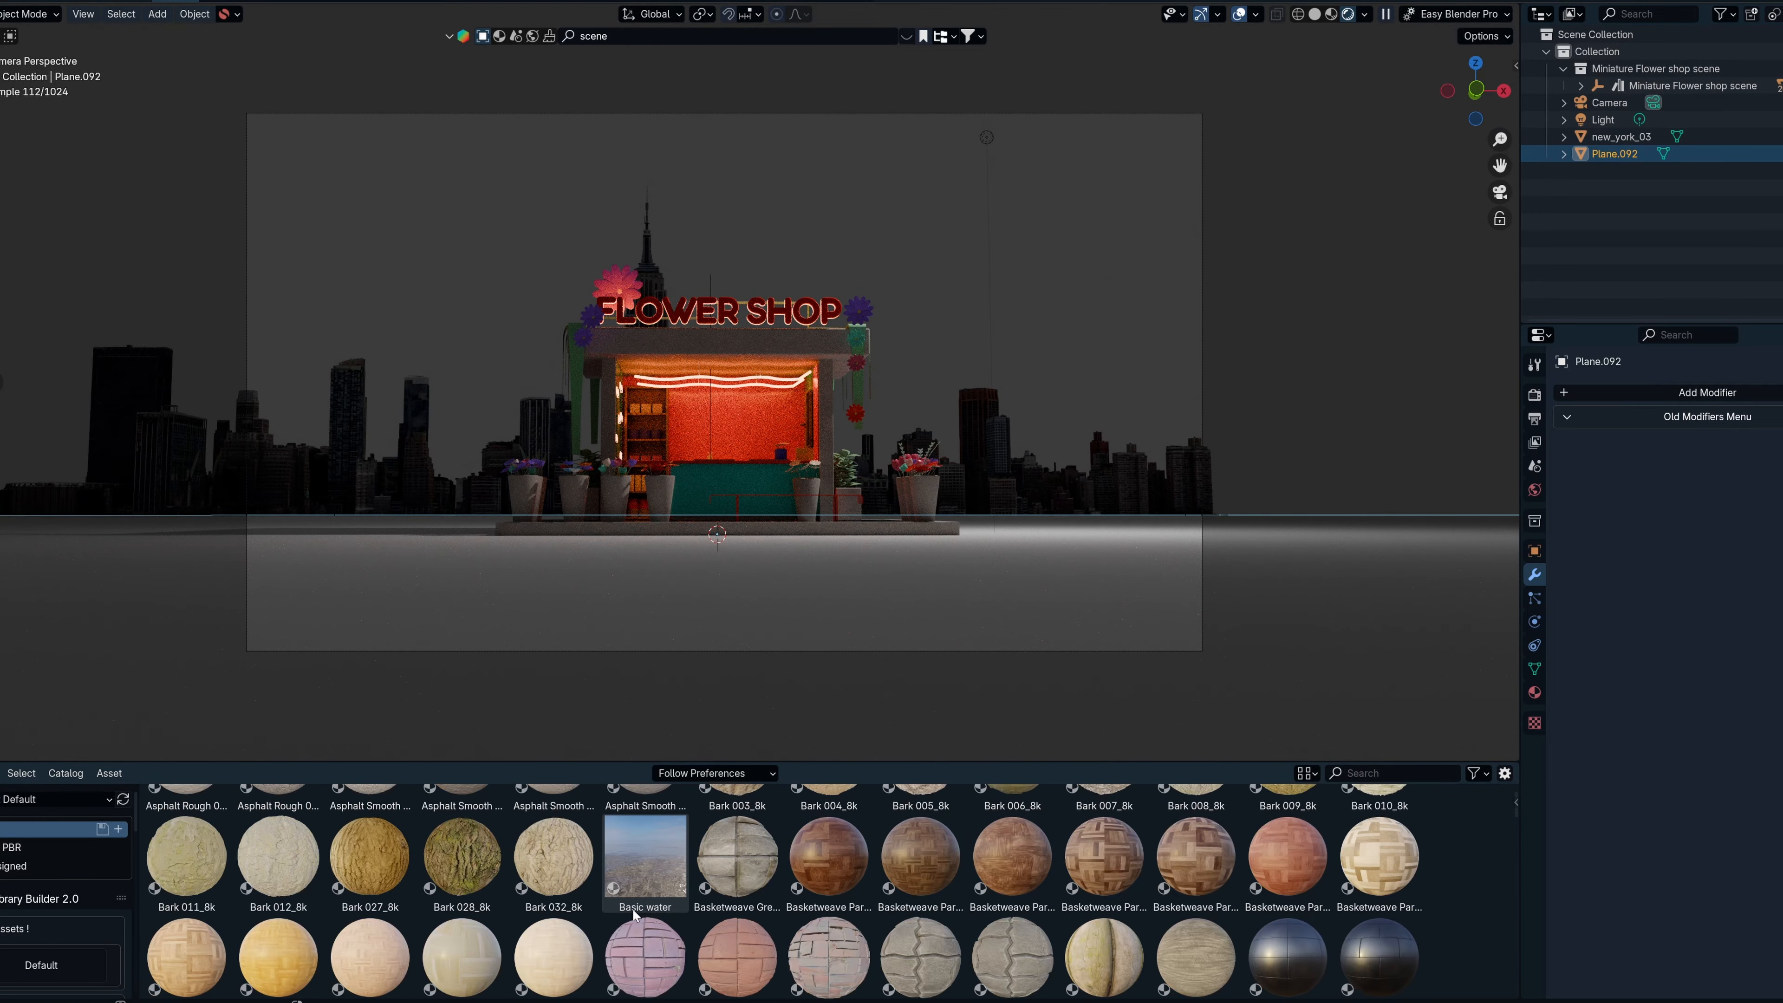
{"action": "scroll", "coordinate": [453, 935], "scroll_direction": "down", "scroll_amount": 10}
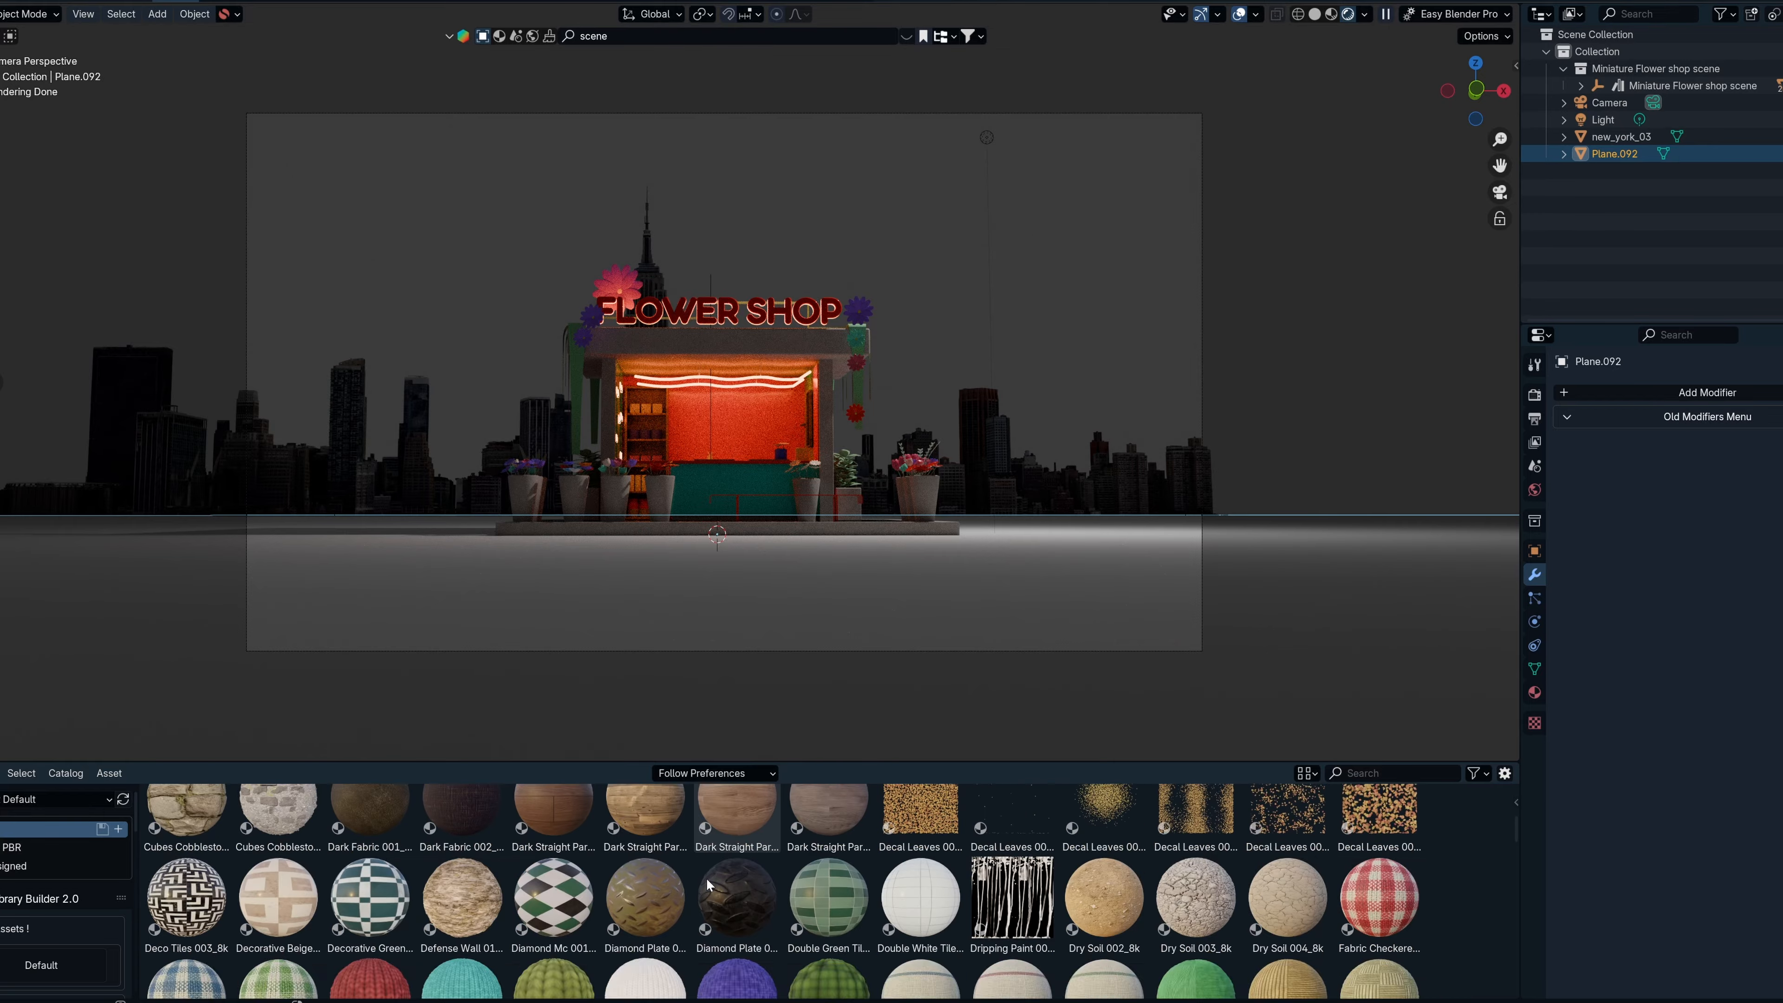
{"action": "scroll", "coordinate": [708, 881], "scroll_direction": "down", "scroll_amount": 15}
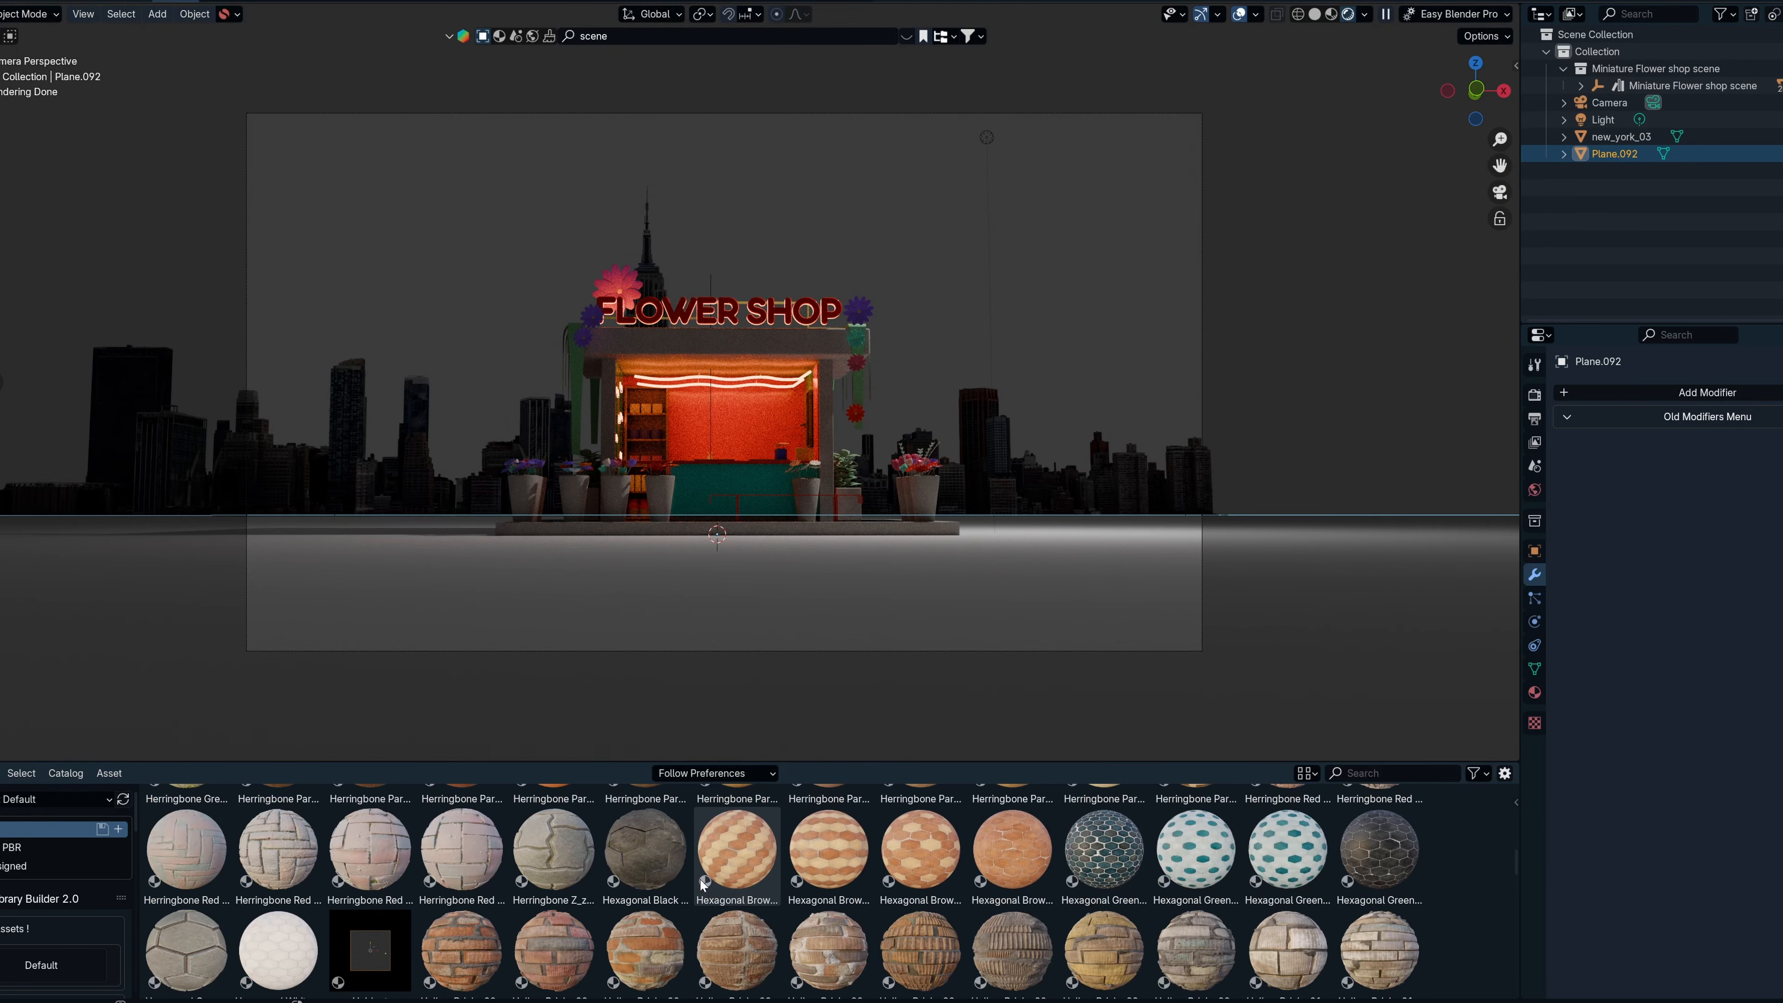
{"action": "scroll", "coordinate": [702, 886], "scroll_direction": "down", "scroll_amount": 15}
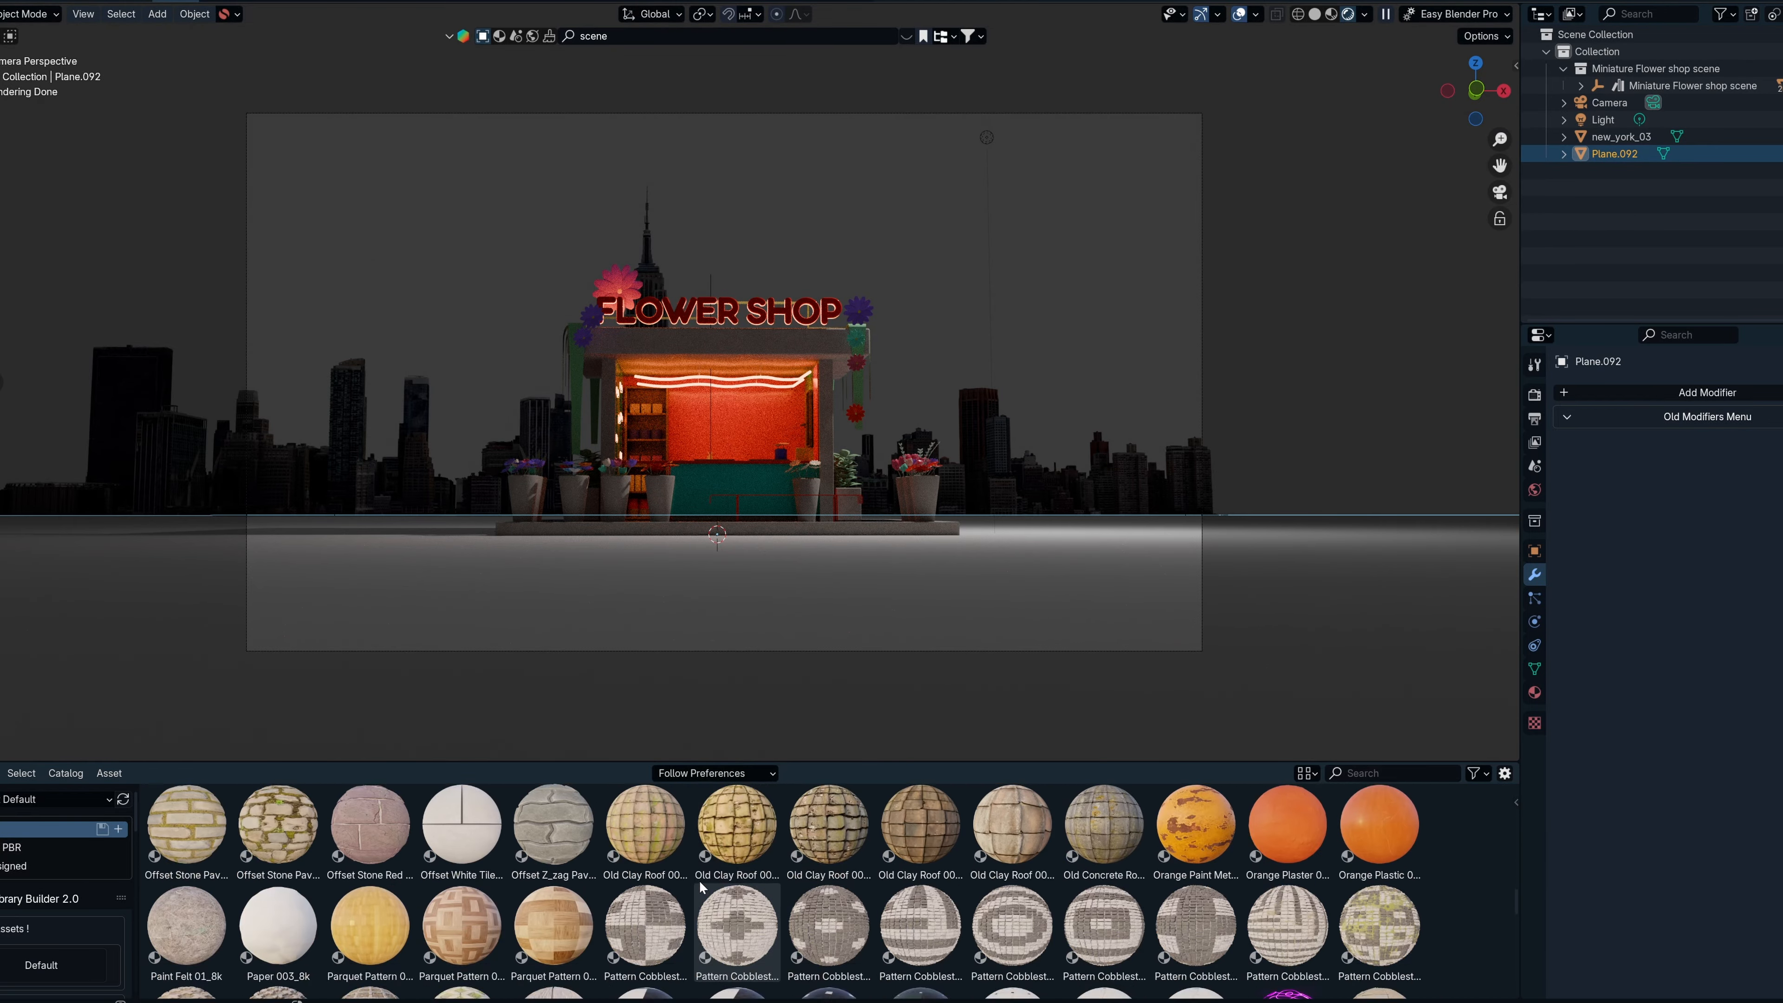
{"action": "scroll", "coordinate": [497, 878], "scroll_direction": "up", "scroll_amount": 2}
{"action": "scroll", "coordinate": [1118, 902], "scroll_direction": "up", "scroll_amount": 1}
{"action": "left_click_drag", "start_coordinate": [1288, 903], "coordinate": [846, 643]}
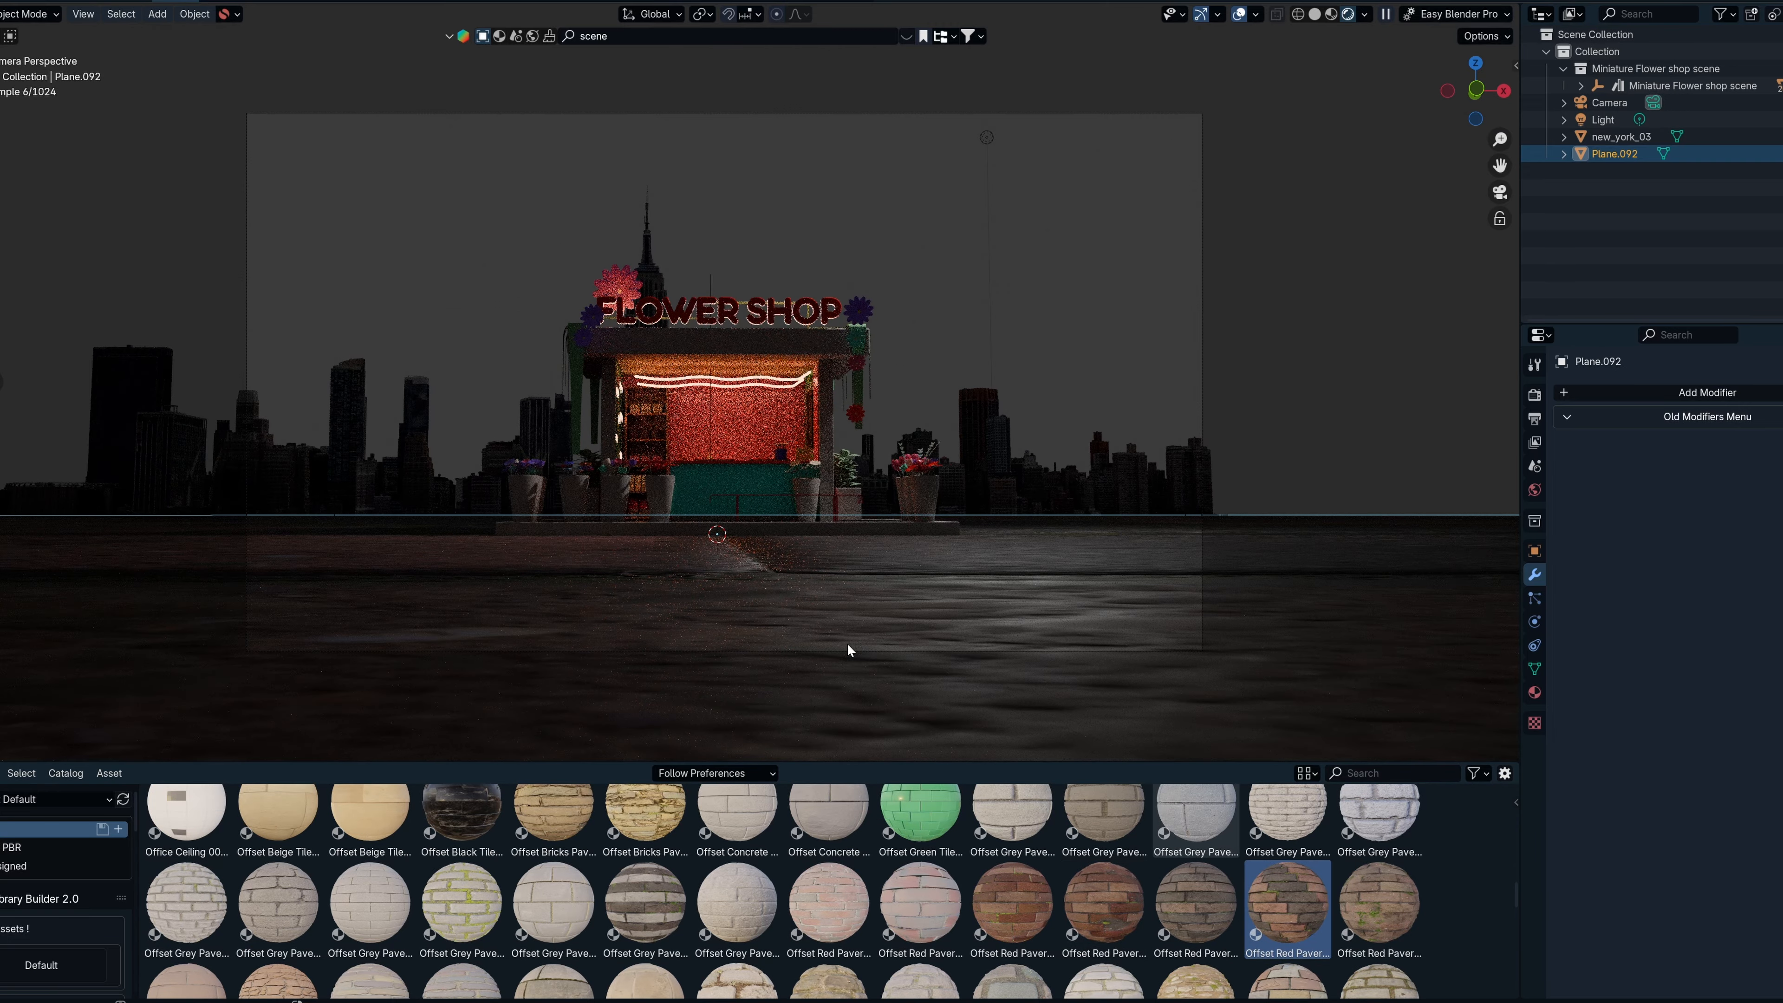
Find a brown Stony Ground material in the PBR library and apply it to the ground plane.
{"action": "middle_click_drag", "start_coordinate": [858, 635], "coordinate": [842, 635]}
{"action": "scroll", "coordinate": [539, 890], "scroll_direction": "down", "scroll_amount": 8}
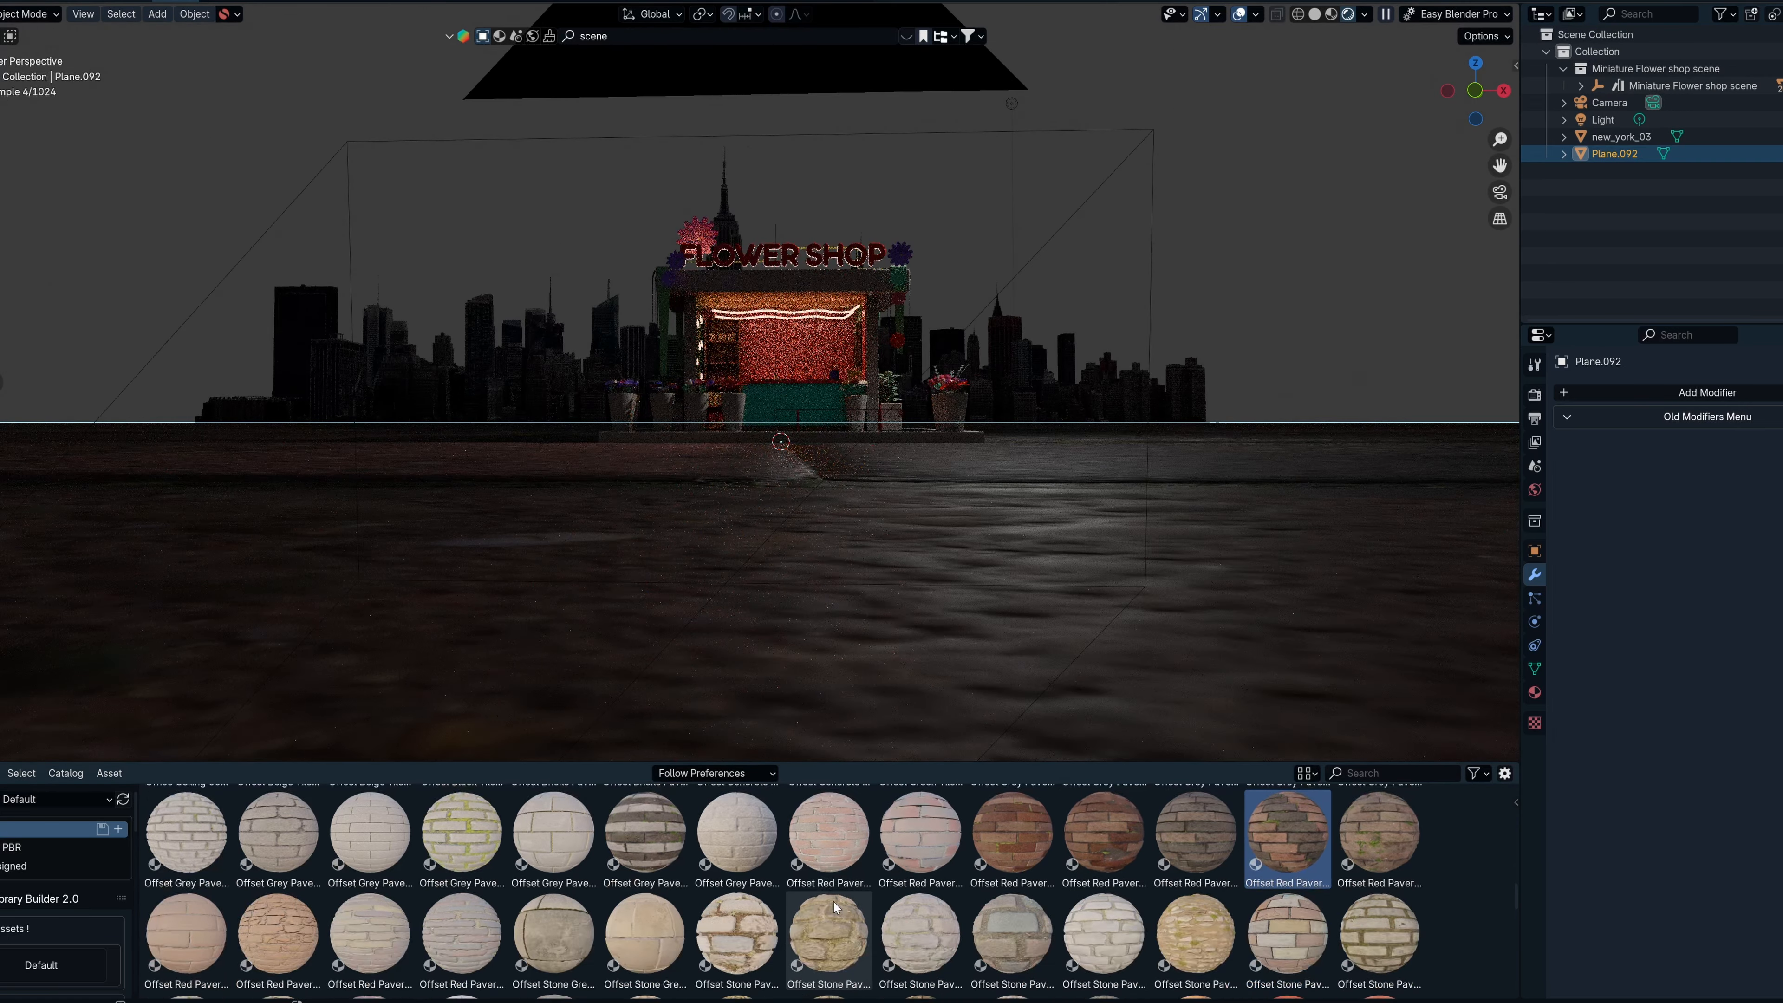
{"action": "scroll", "coordinate": [539, 890], "scroll_direction": "down", "scroll_amount": 15}
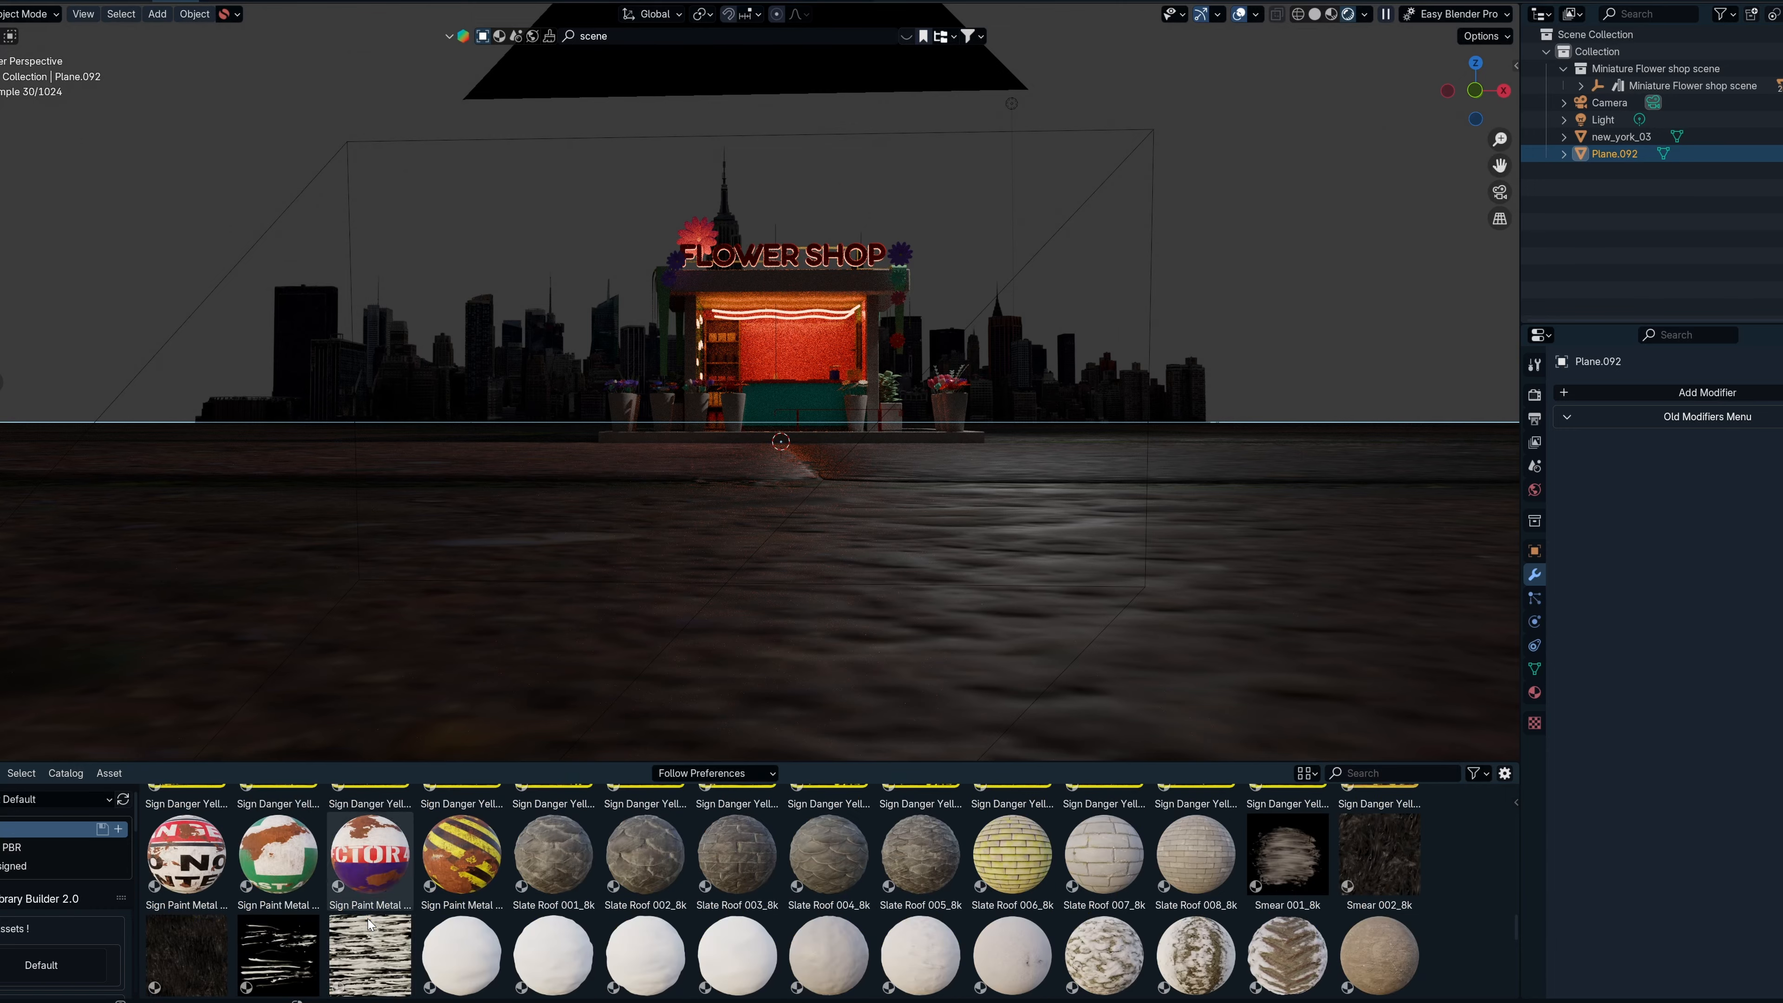
{"action": "scroll", "coordinate": [857, 899], "scroll_direction": "down", "scroll_amount": 15}
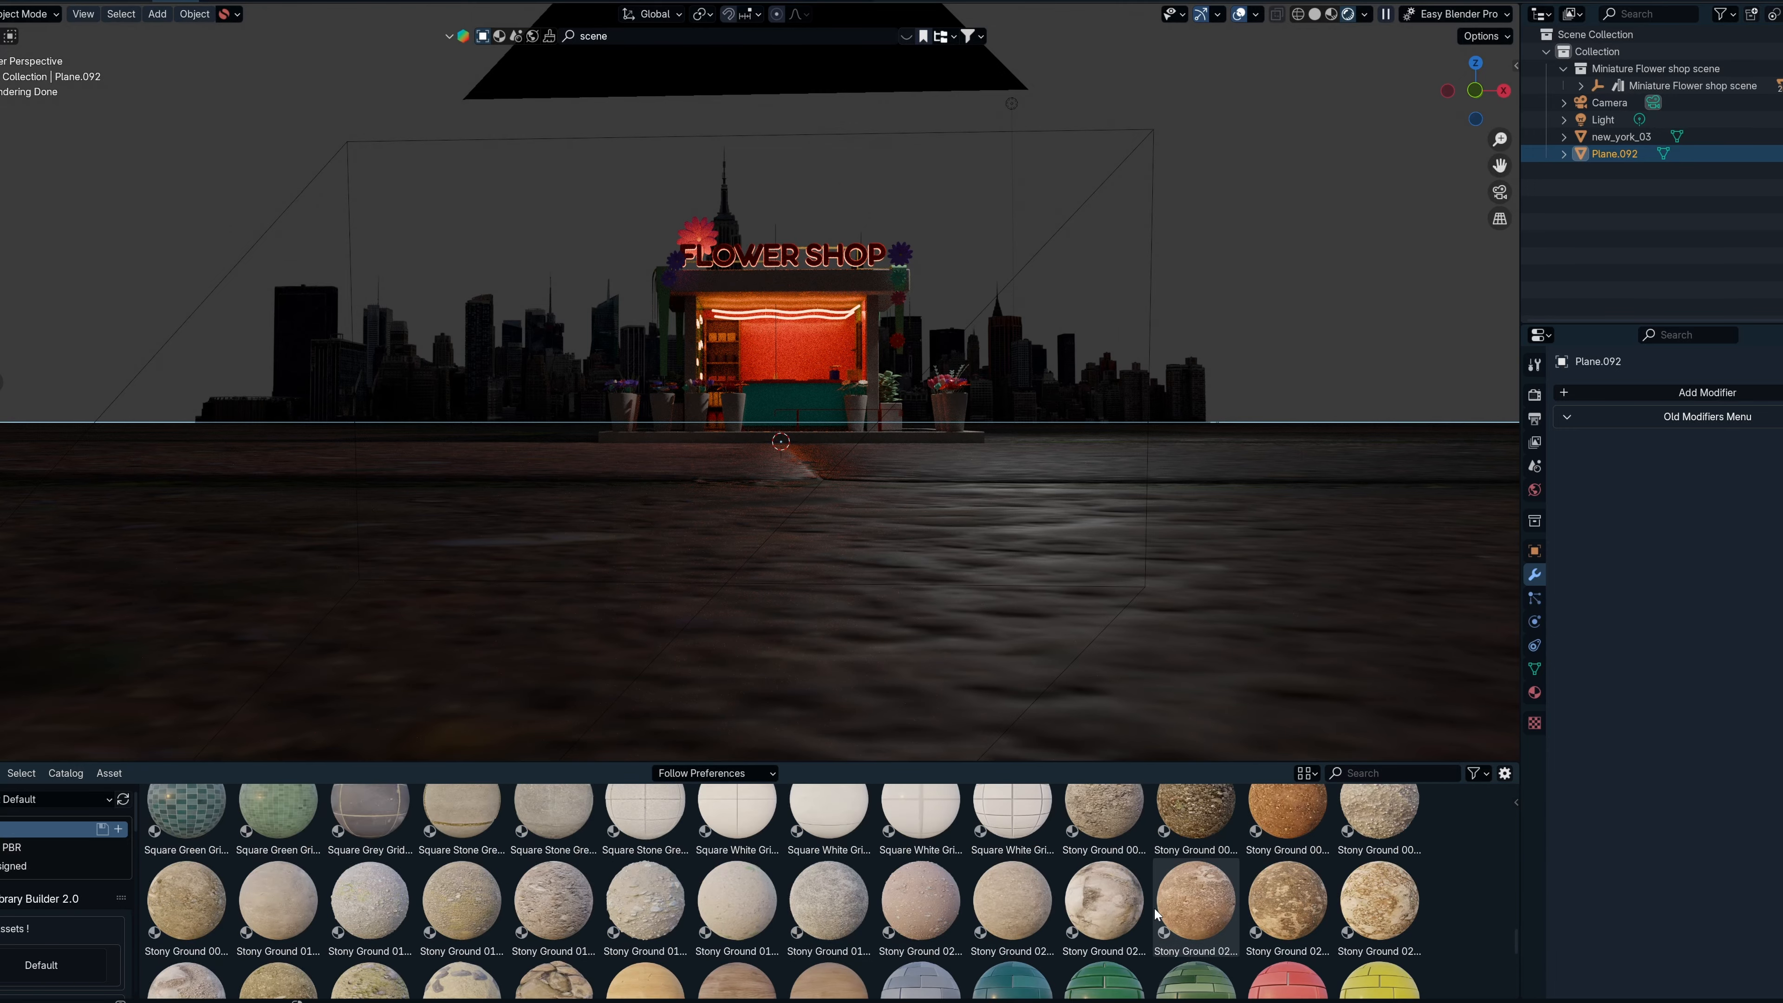
{"action": "scroll", "coordinate": [721, 886], "scroll_direction": "up", "scroll_amount": 15}
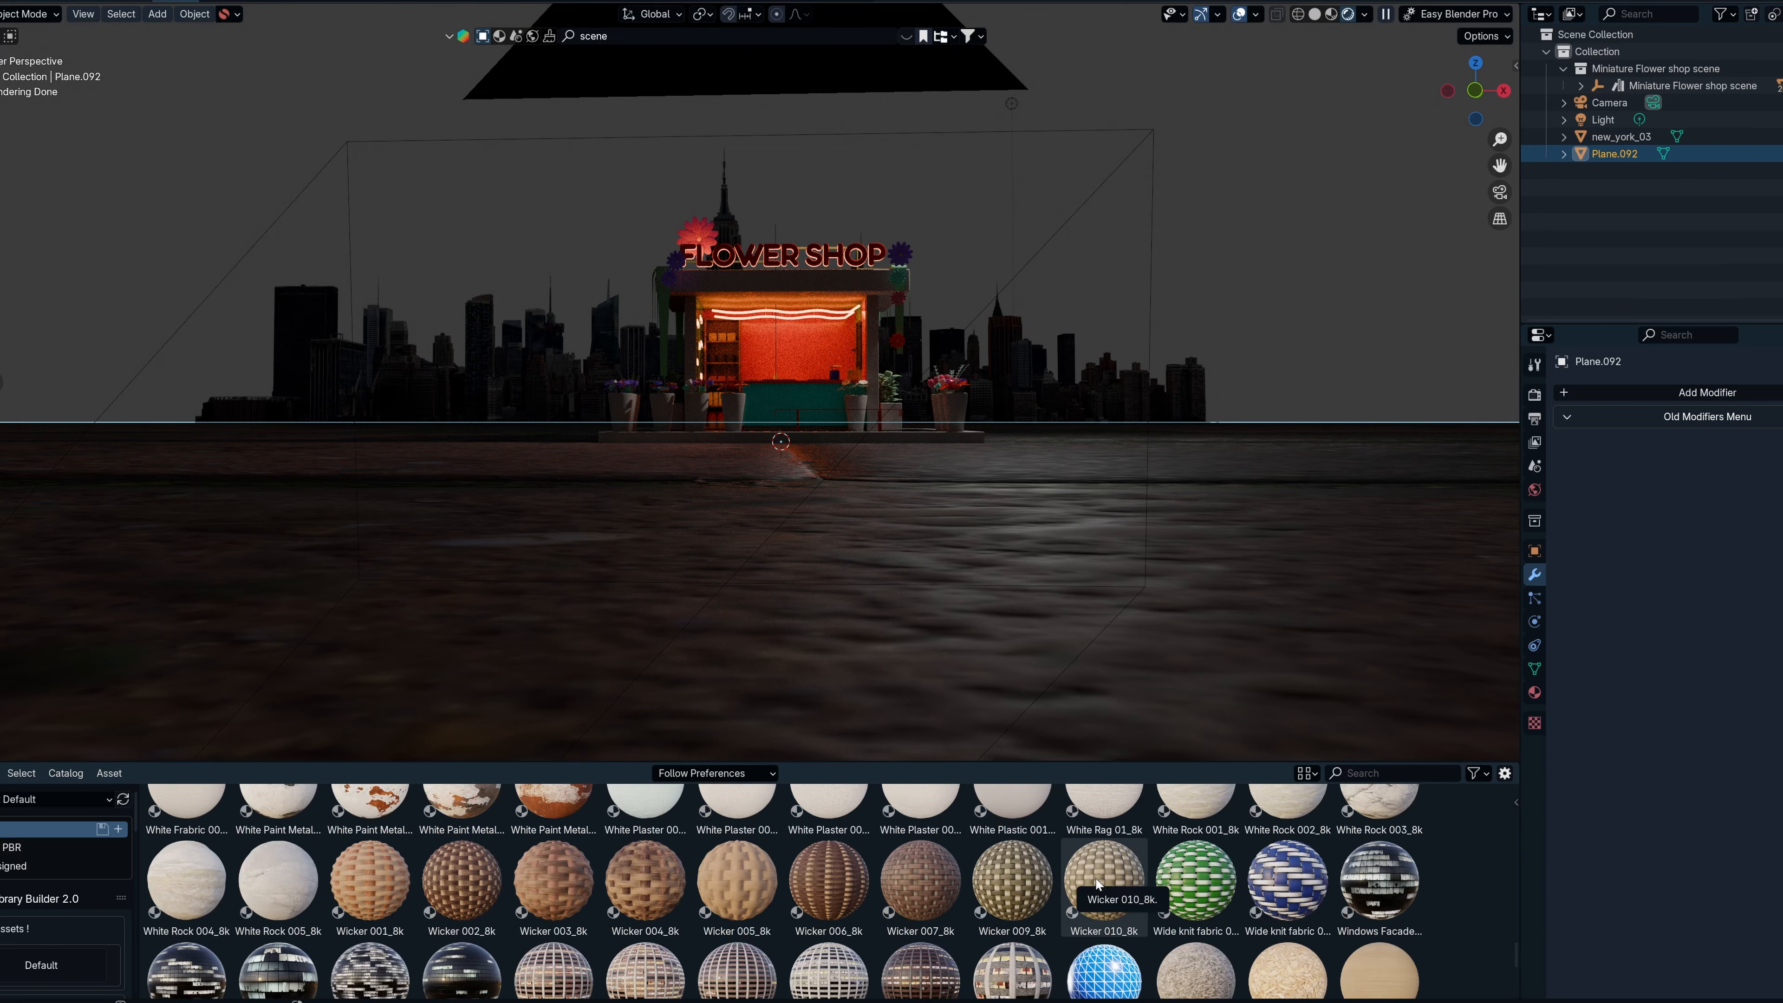
{"action": "left_click", "coordinate": [1196, 823]}
{"action": "left_click_drag", "start_coordinate": [1195, 824], "coordinate": [808, 693]}
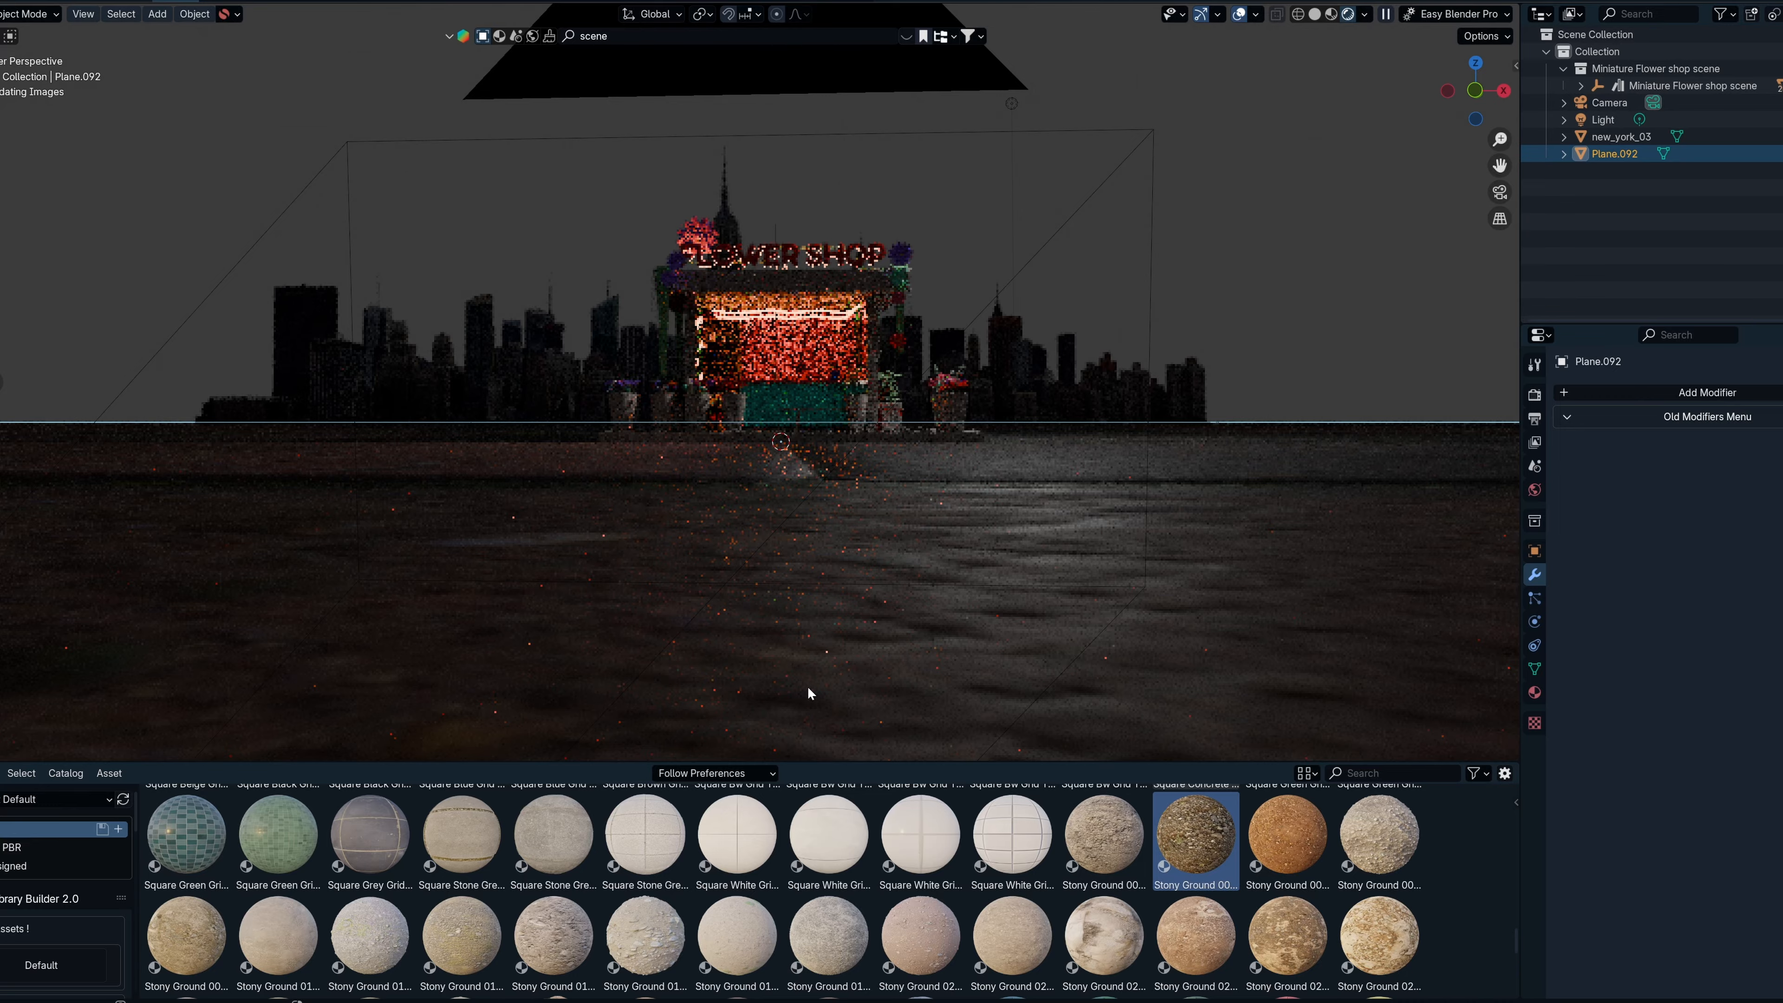
Reposition the camera to about X -0.94 m, Y -18.39 m, Z 1.03 m so the shop sits lower in the frame.
{"action": "key", "text": "KP_0"}
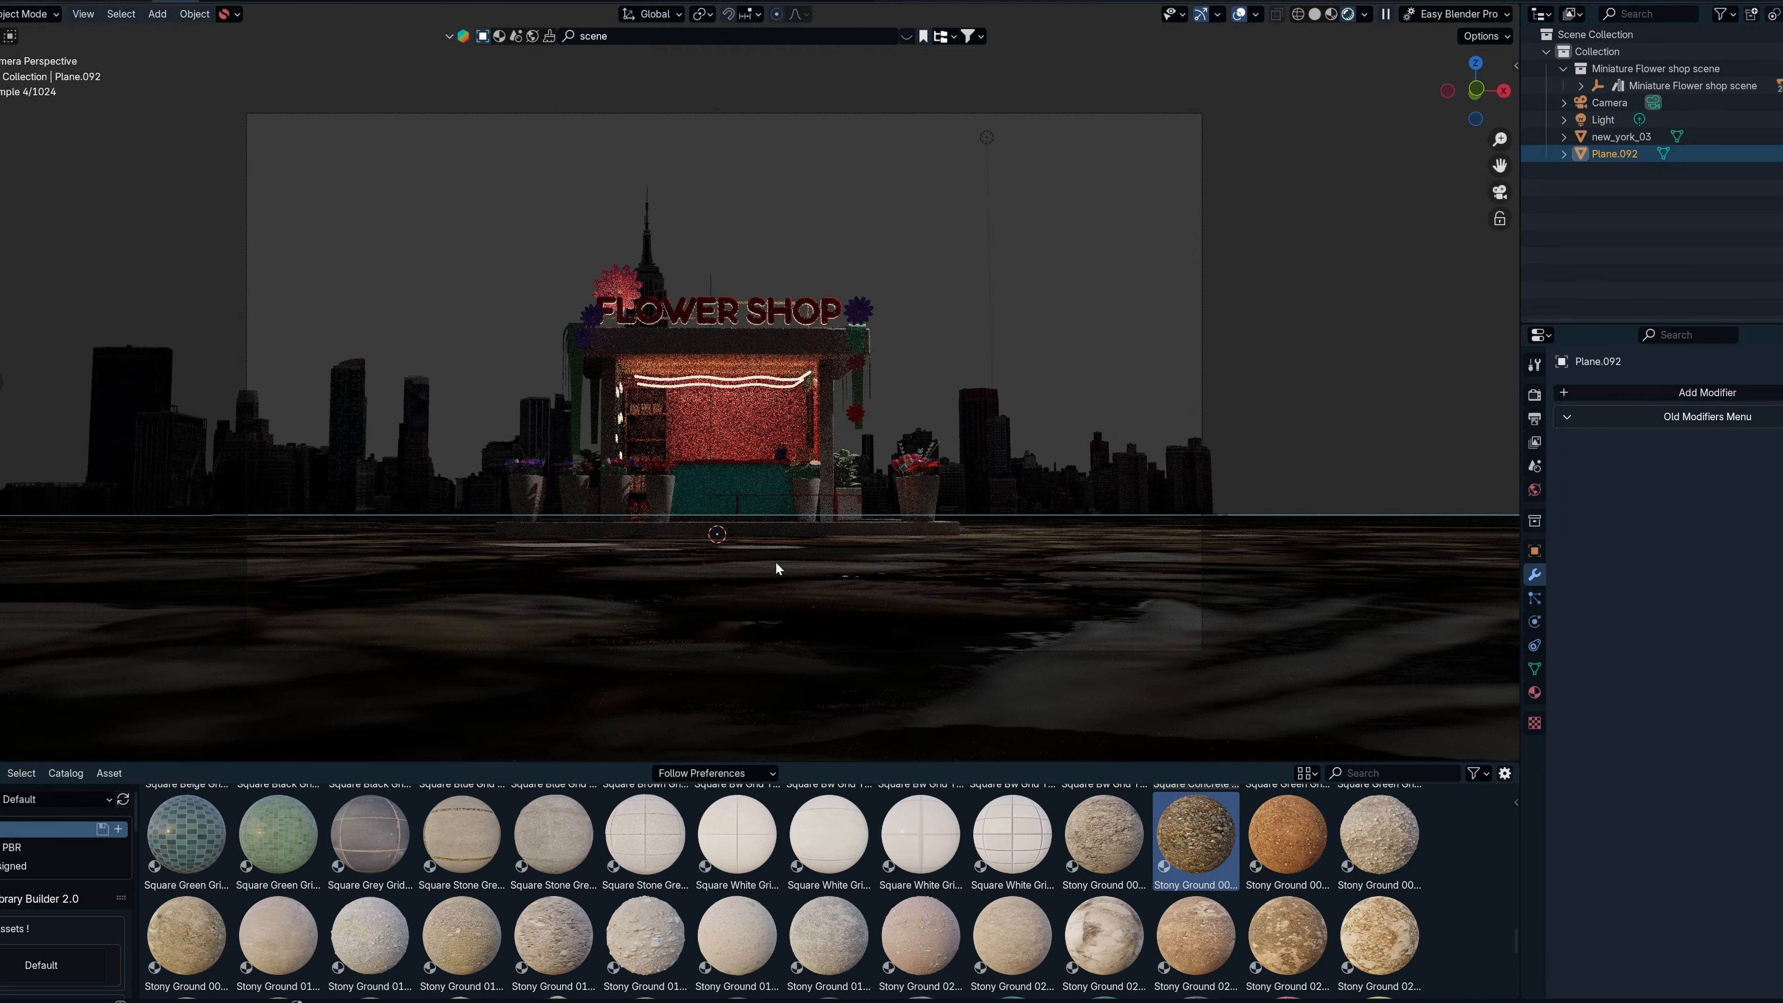
{"action": "scroll", "coordinate": [700, 341], "scroll_direction": "up", "scroll_amount": 5}
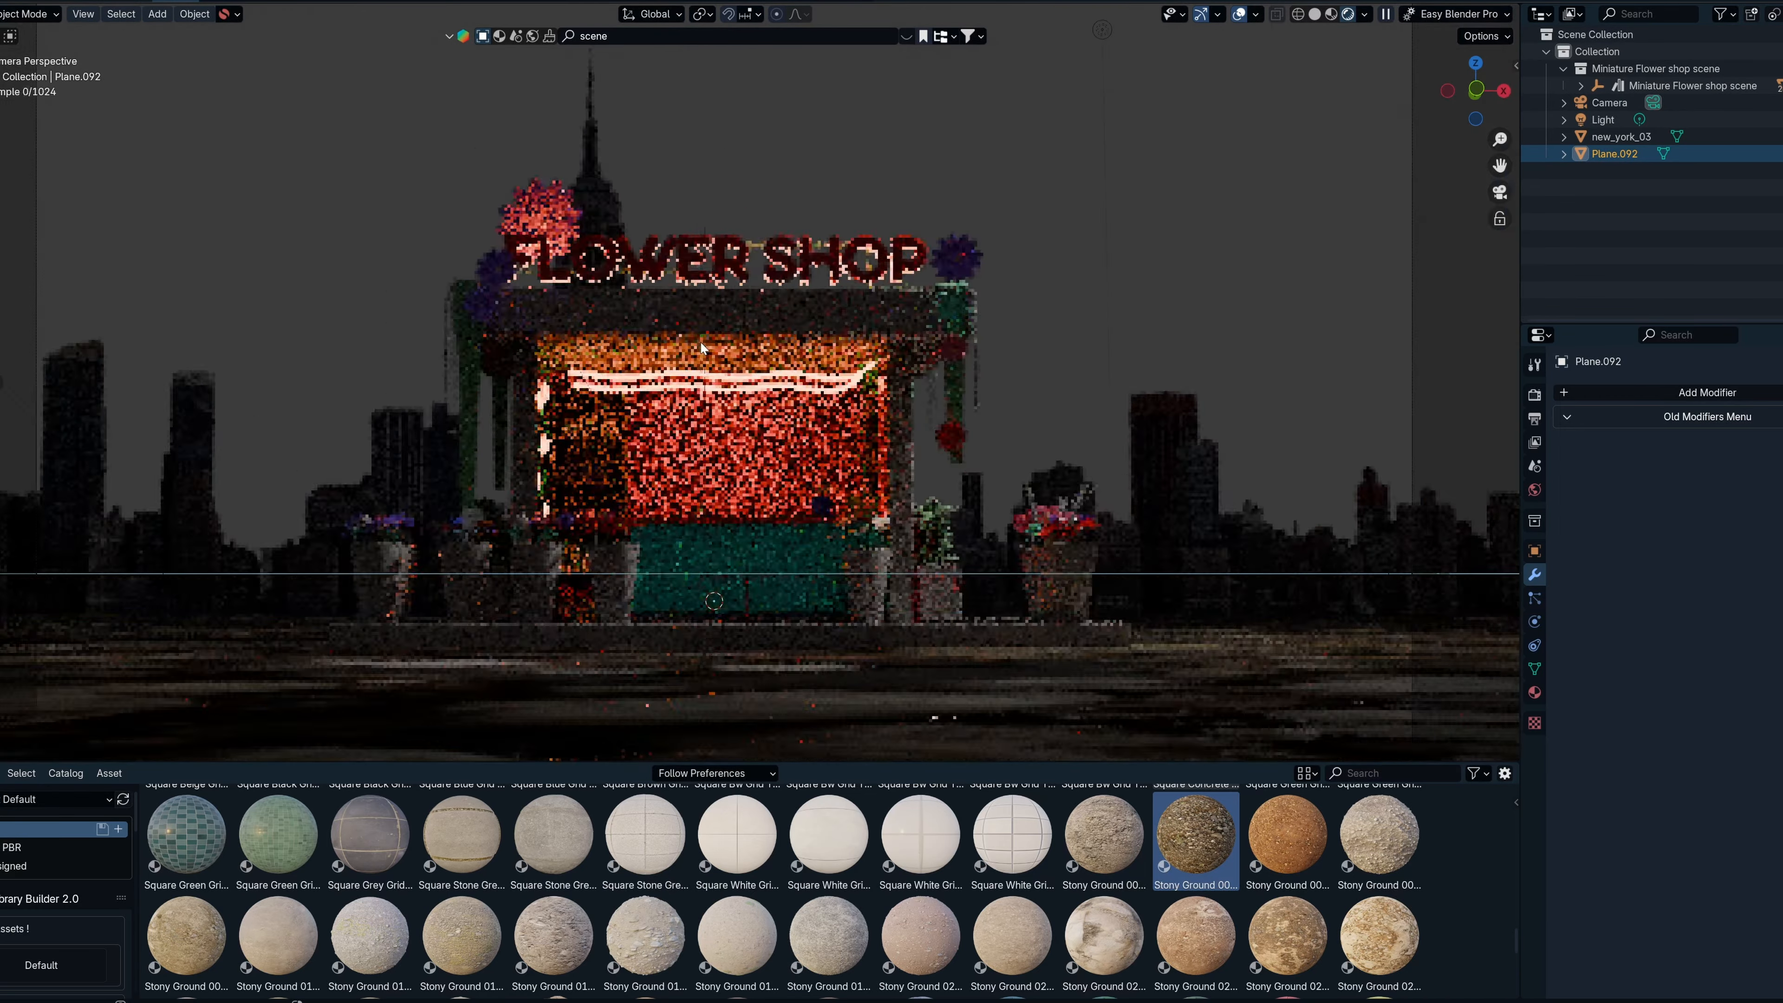
{"action": "scroll", "coordinate": [701, 343], "scroll_direction": "down", "scroll_amount": 2}
{"action": "key", "text": "KP_0"}
{"action": "key", "text": "KP_0"}
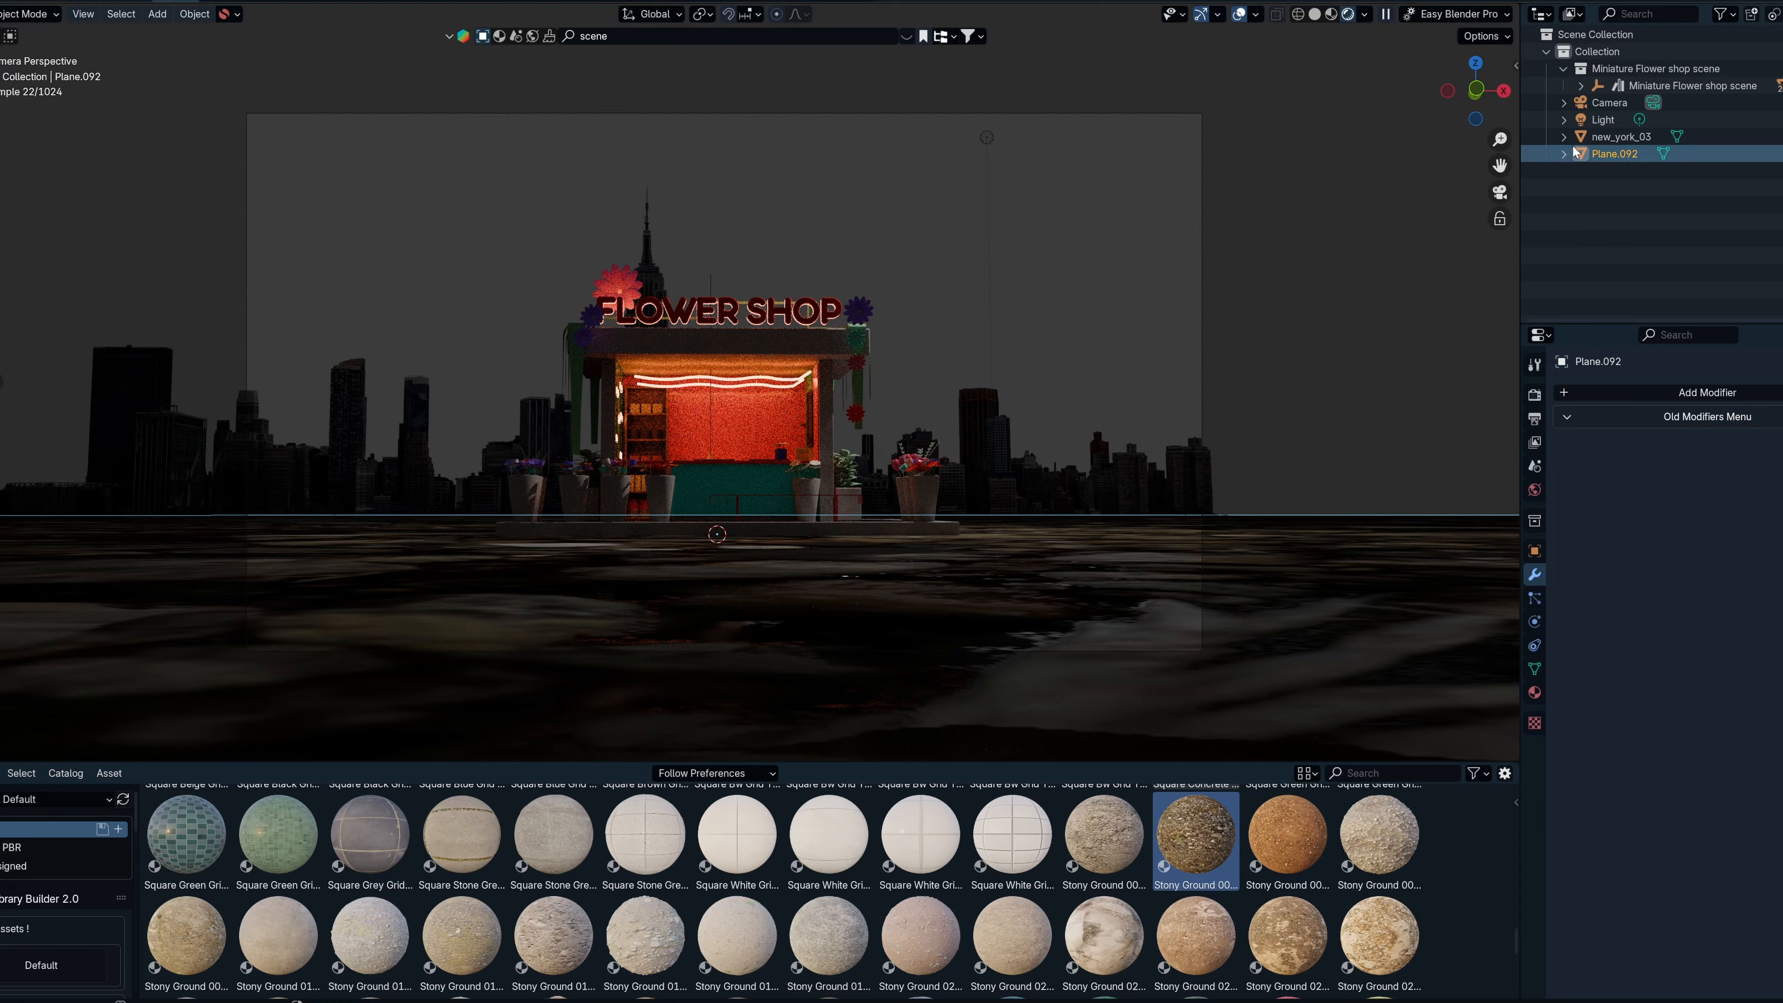
{"action": "left_click", "coordinate": [1608, 103]}
{"action": "key", "text": "g"}
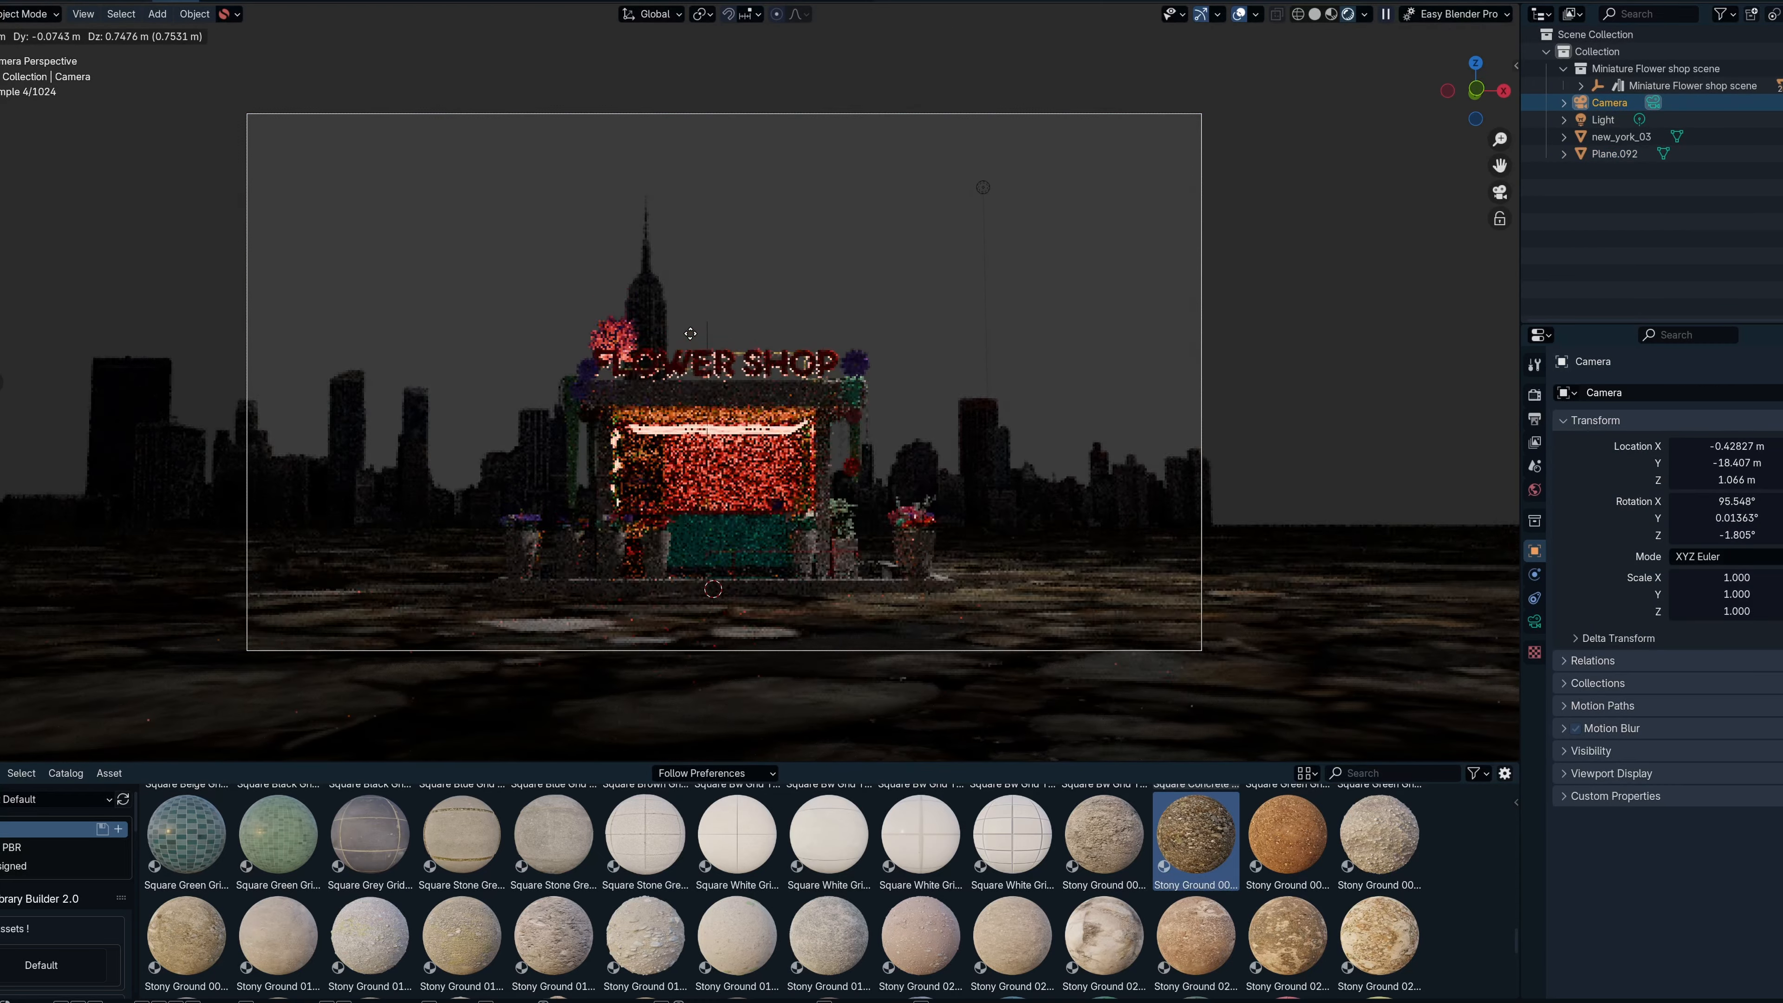
{"action": "left_click", "coordinate": [578, 343]}
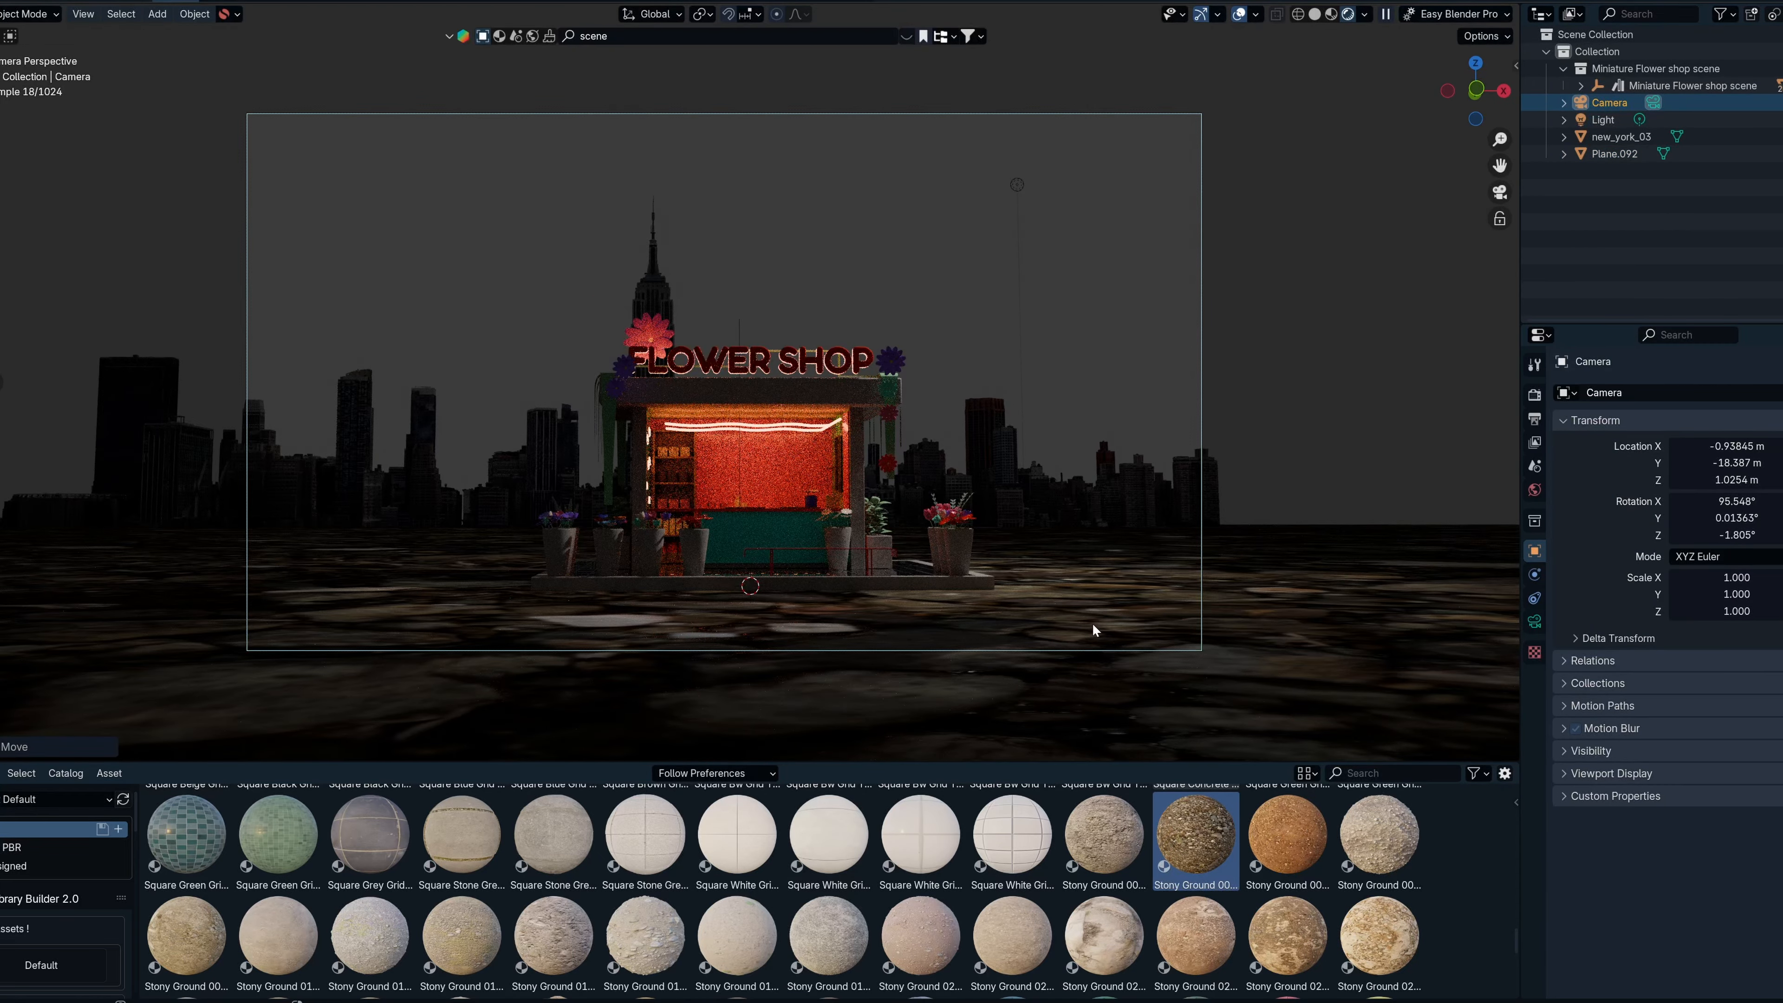
Find the Asphalt Damaged 008_8k material in the library and apply it to the ground plane.
{"action": "scroll", "coordinate": [1064, 928], "scroll_direction": "down", "scroll_amount": 10}
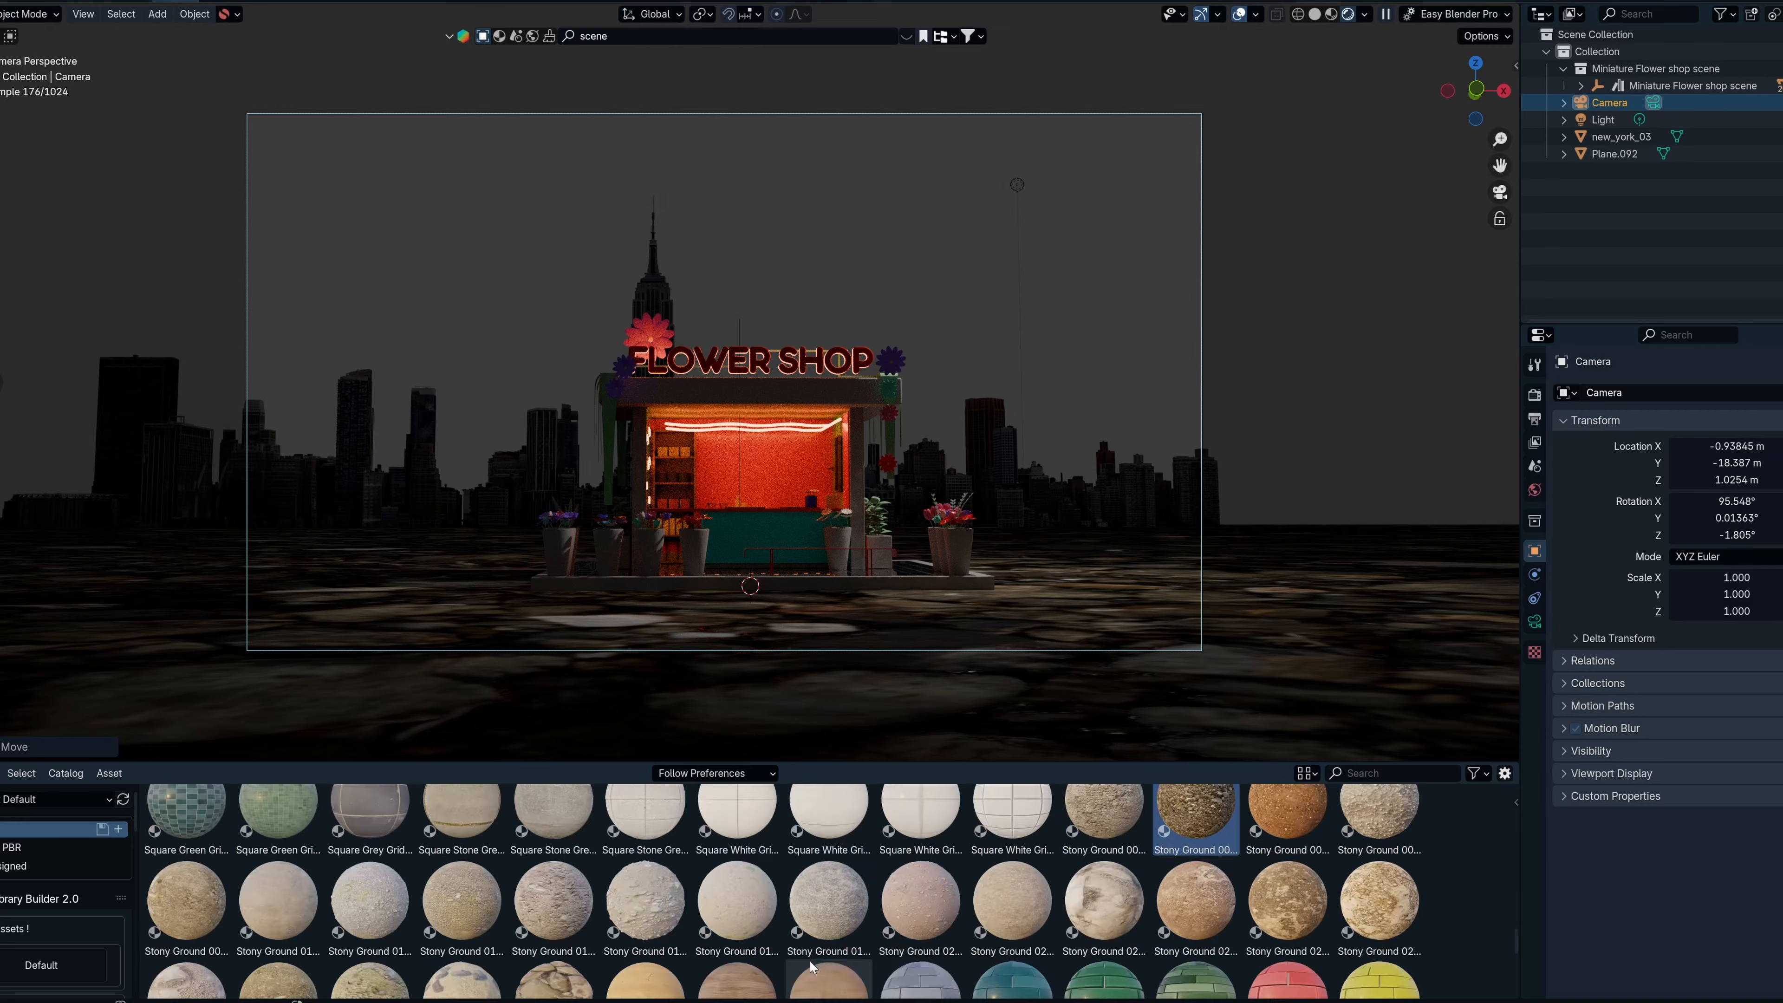
{"action": "scroll", "coordinate": [619, 942], "scroll_direction": "down", "scroll_amount": 10}
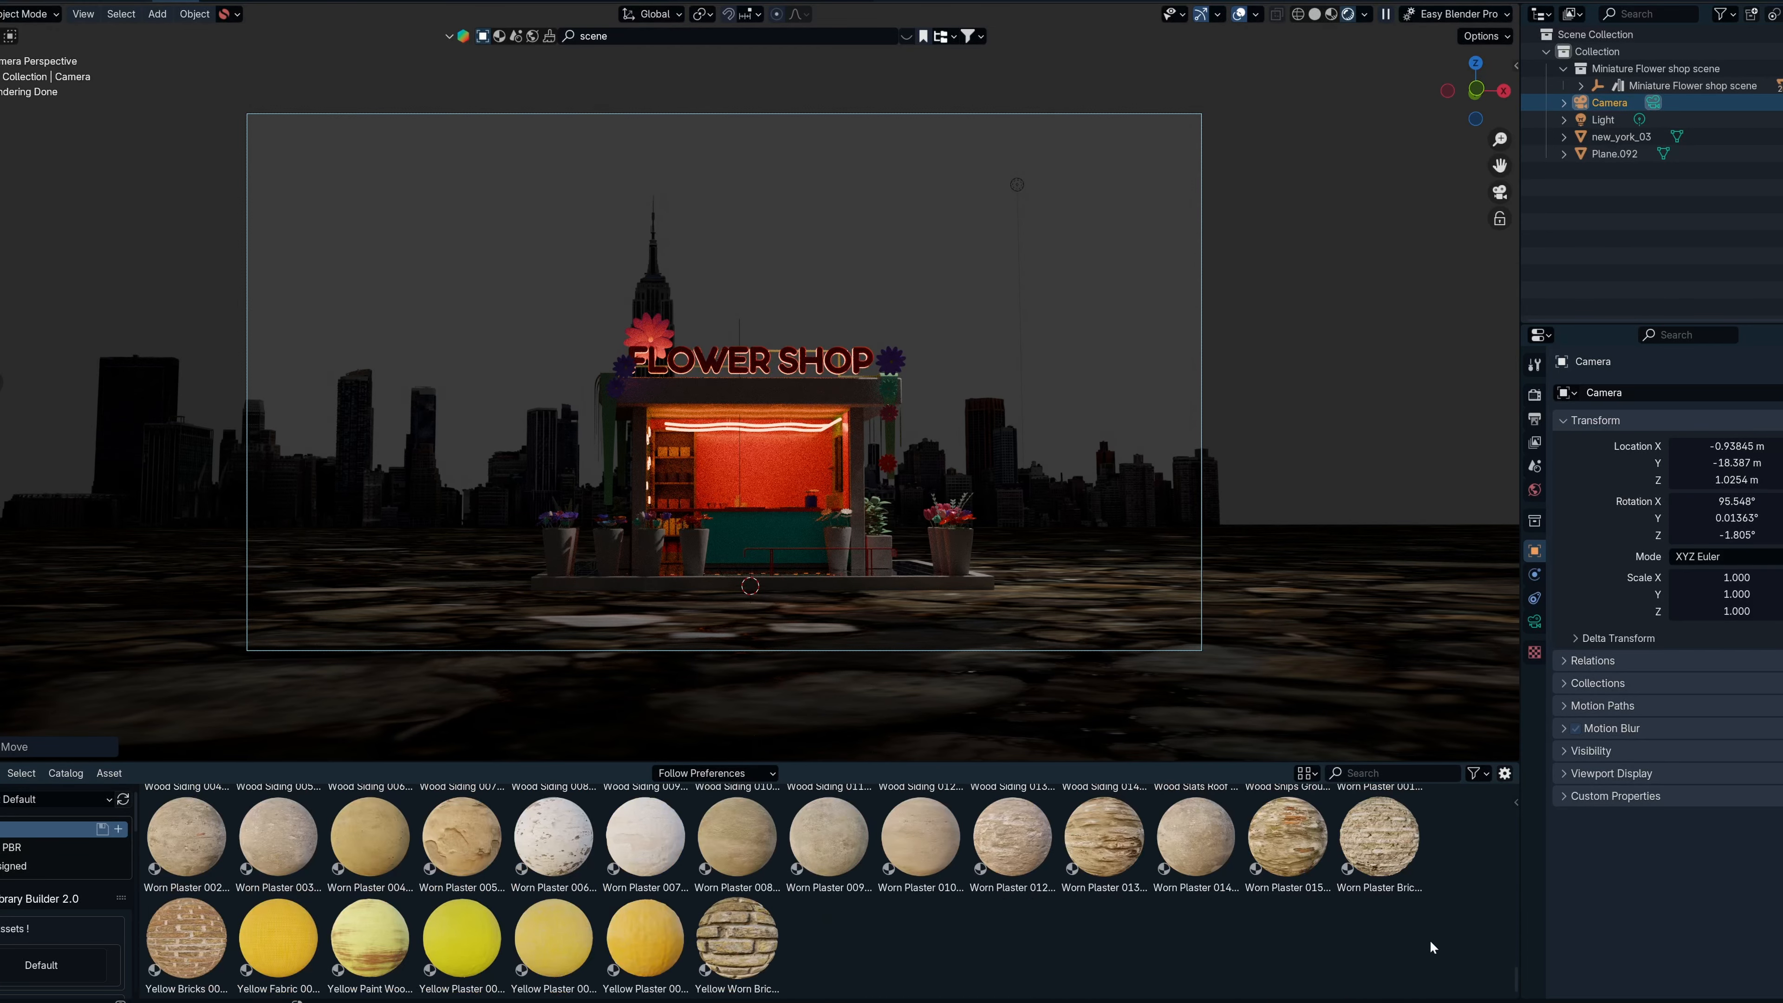
{"action": "left_click_drag", "start_coordinate": [1510, 973], "coordinate": [1537, 773]}
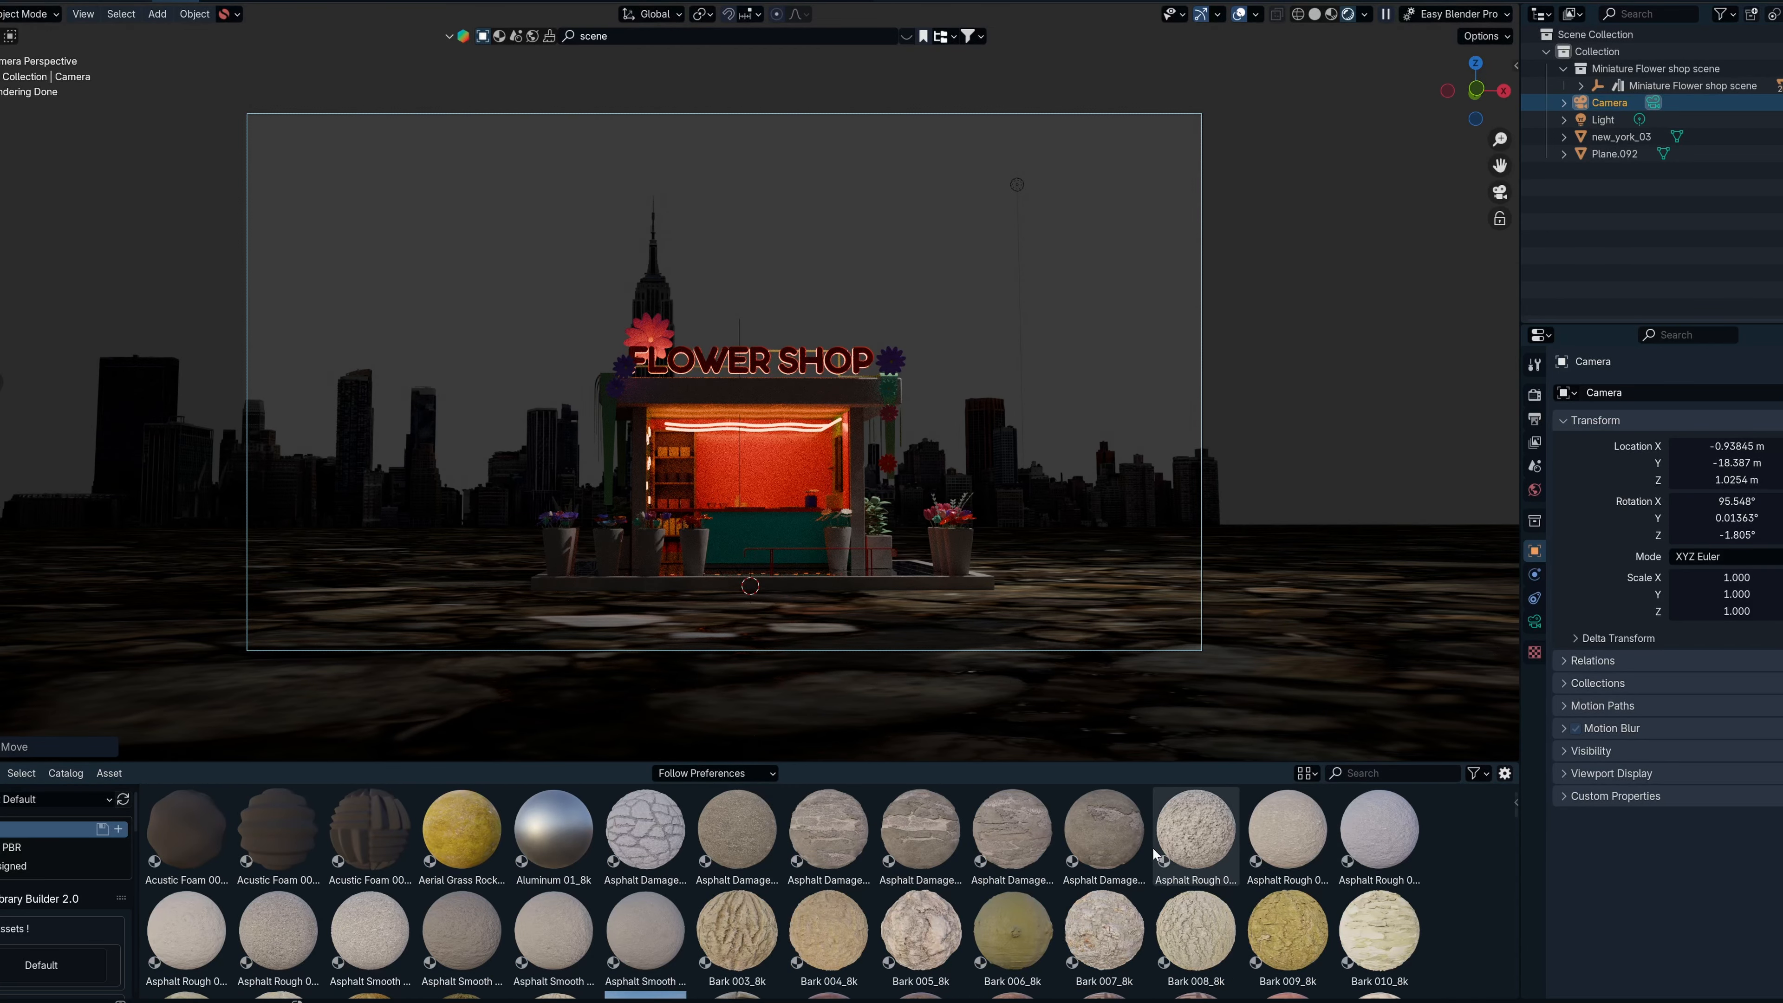
{"action": "left_click_drag", "start_coordinate": [1012, 836], "coordinate": [799, 694]}
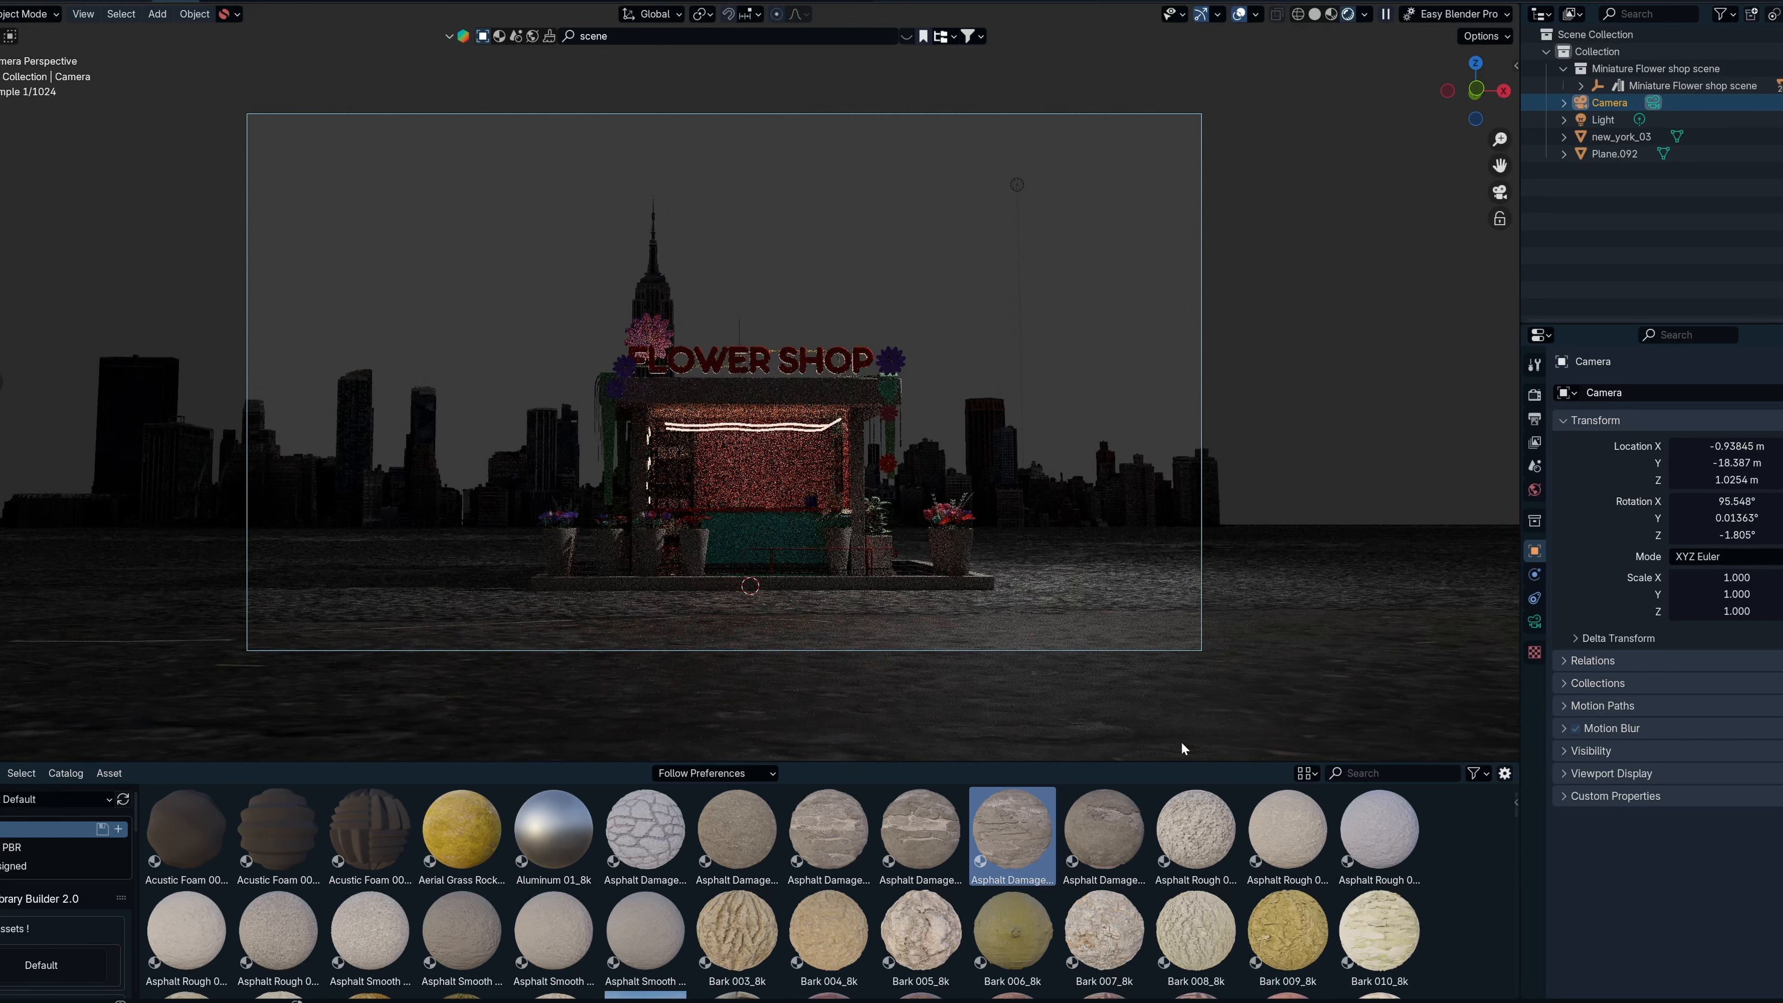
{"action": "scroll", "coordinate": [787, 667], "scroll_direction": "down", "scroll_amount": 1}
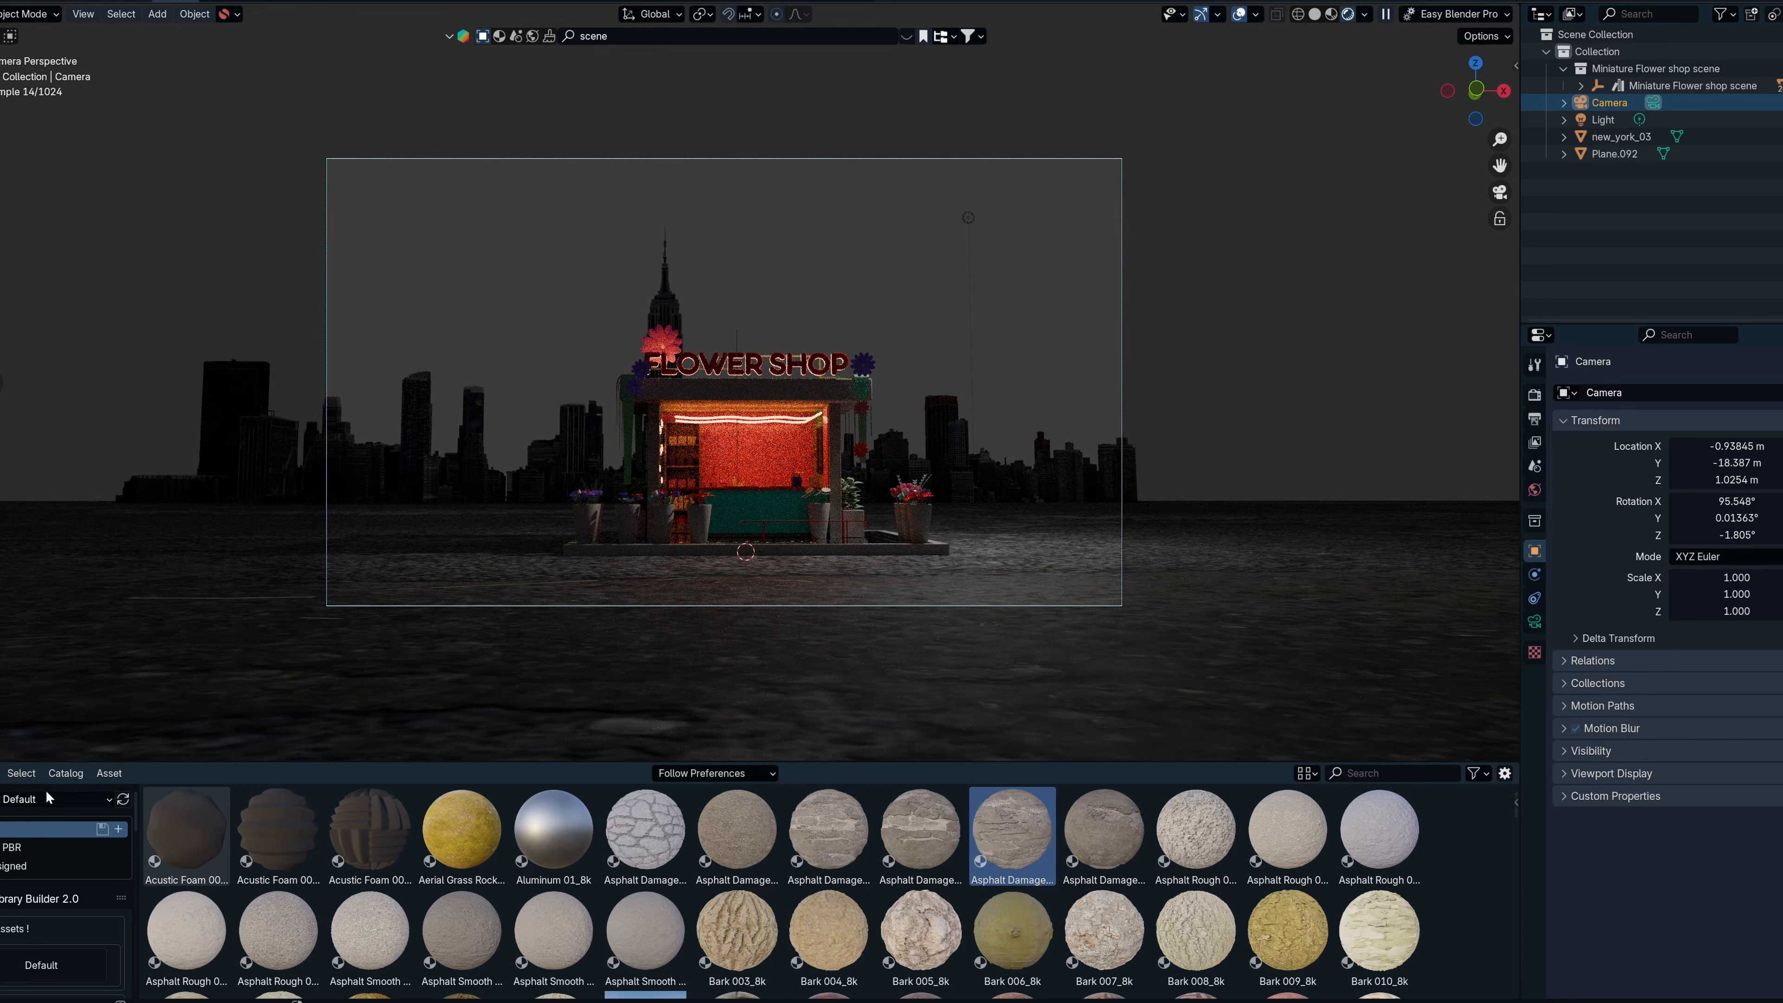
Replace the asset browser with the Shader Editor and bring up the Mapping node of the ground plane's asphalt material.
{"action": "left_click", "coordinate": [2, 774]}
{"action": "left_click", "coordinate": [3, 774]}
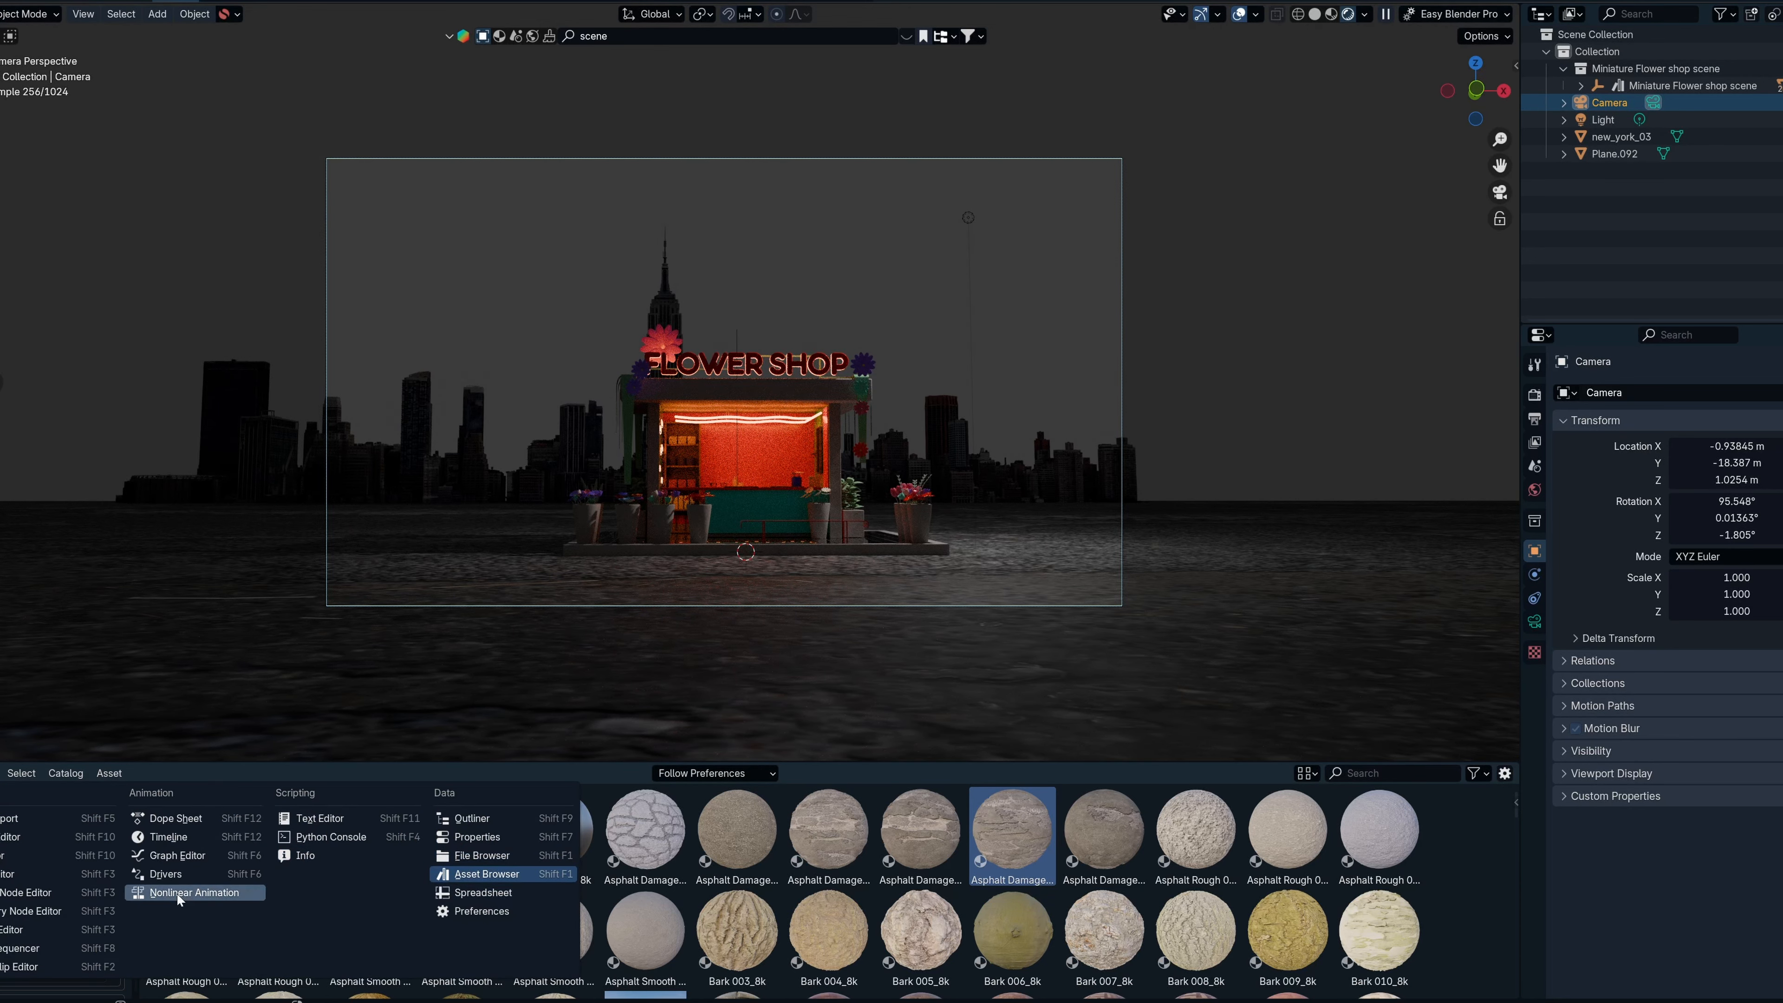
{"action": "left_click", "coordinate": [42, 930]}
{"action": "left_click", "coordinate": [878, 710]}
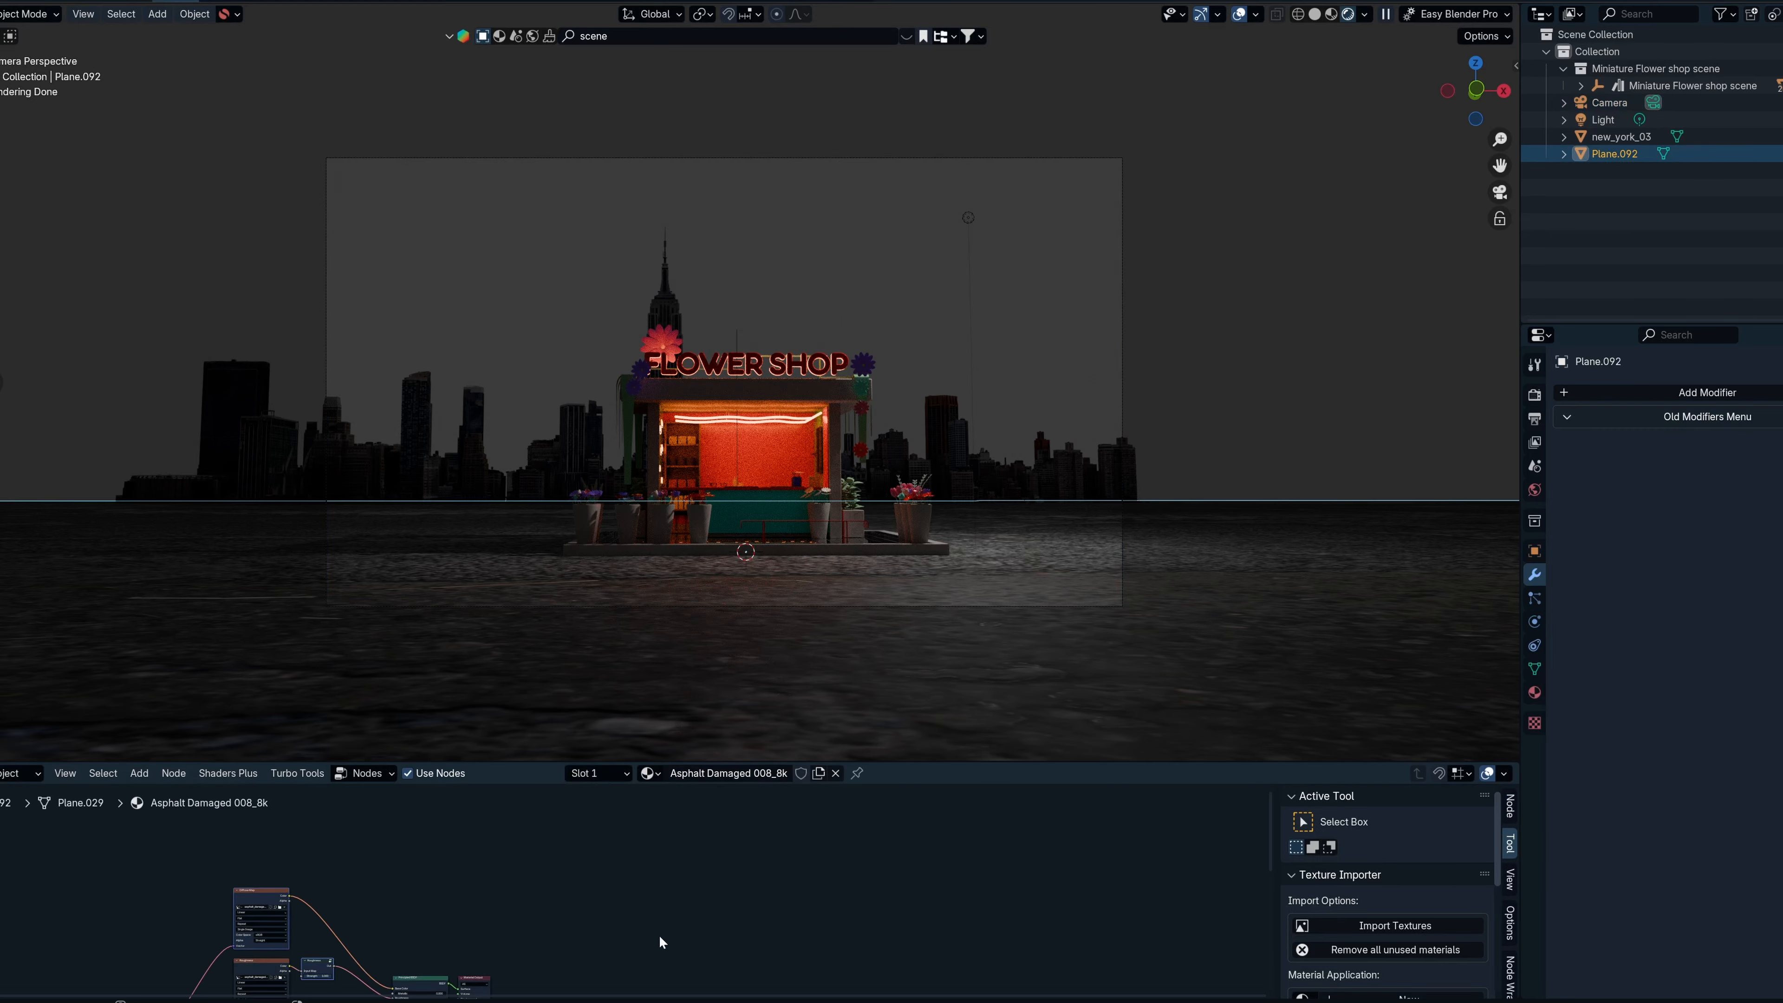
{"action": "middle_click_drag", "start_coordinate": [409, 930], "coordinate": [597, 828]}
{"action": "scroll", "coordinate": [492, 973], "scroll_direction": "up", "scroll_amount": 4}
{"action": "middle_click_drag", "start_coordinate": [338, 984], "coordinate": [402, 913]}
{"action": "scroll", "coordinate": [318, 966], "scroll_direction": "up", "scroll_amount": 3}
{"action": "scroll", "coordinate": [319, 971], "scroll_direction": "up", "scroll_amount": 3}
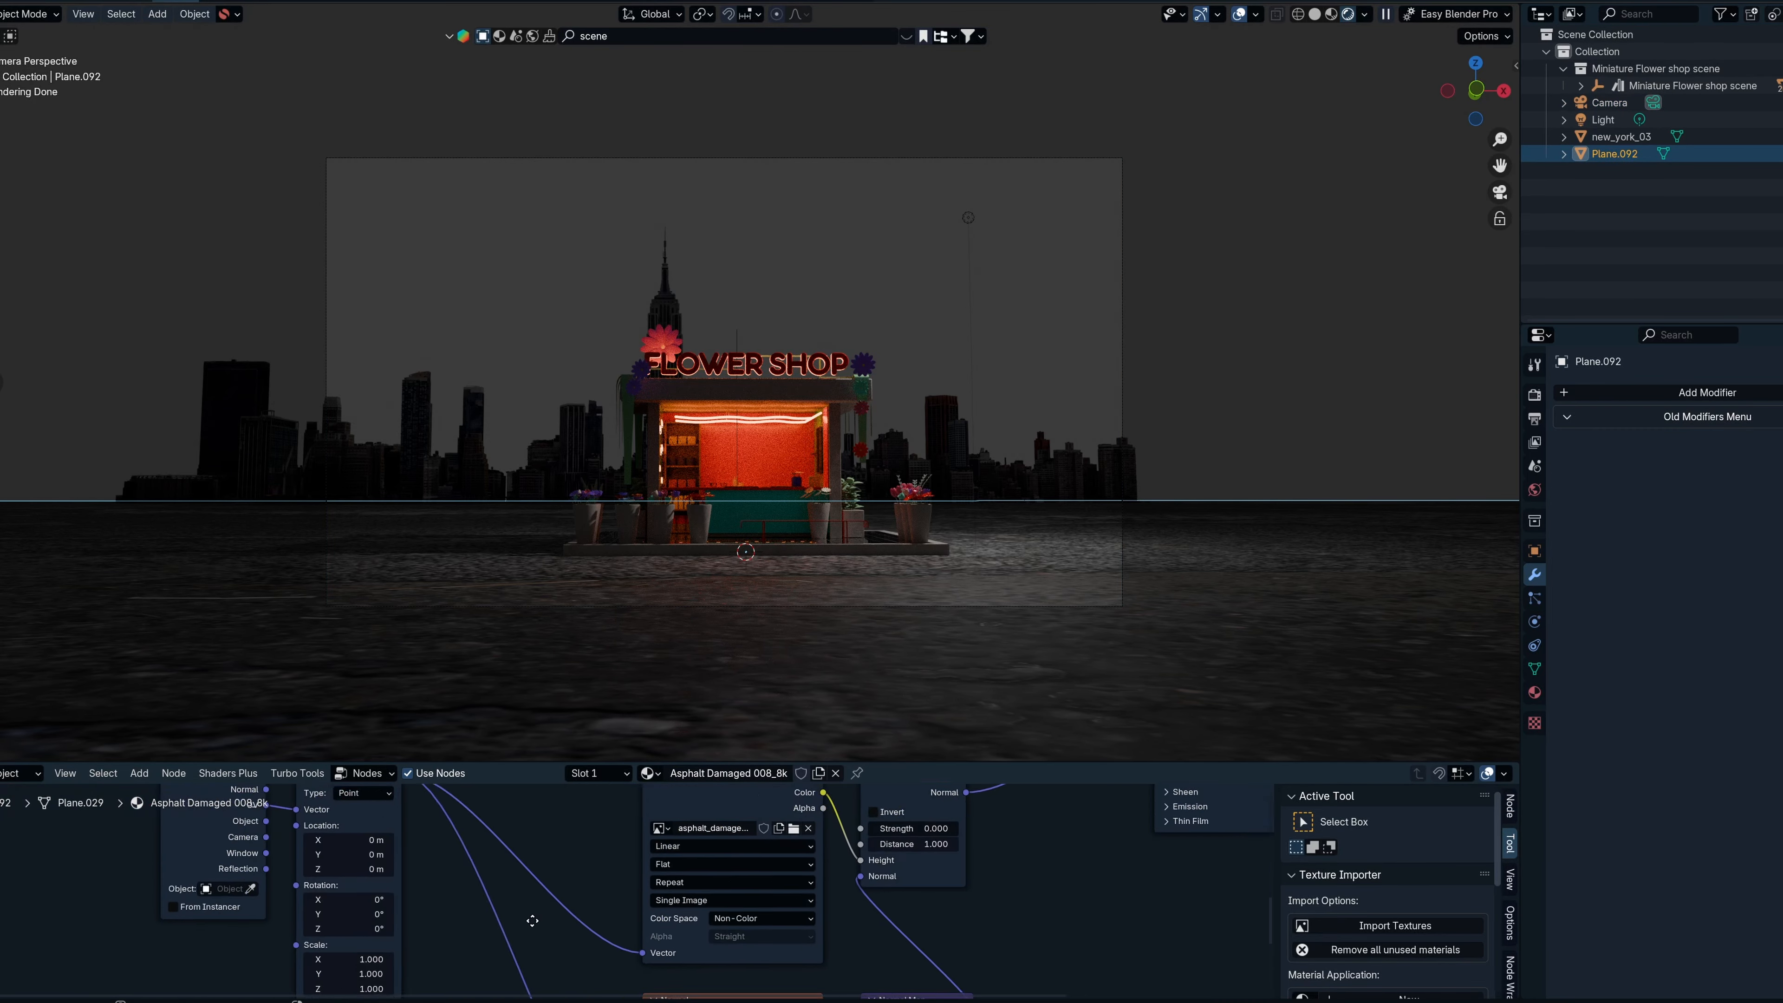
Set the asphalt material's Mapping scale to 8 on X, Y and Z.
{"action": "double_click", "coordinate": [421, 905]}
{"action": "type", "text": "1.0"}
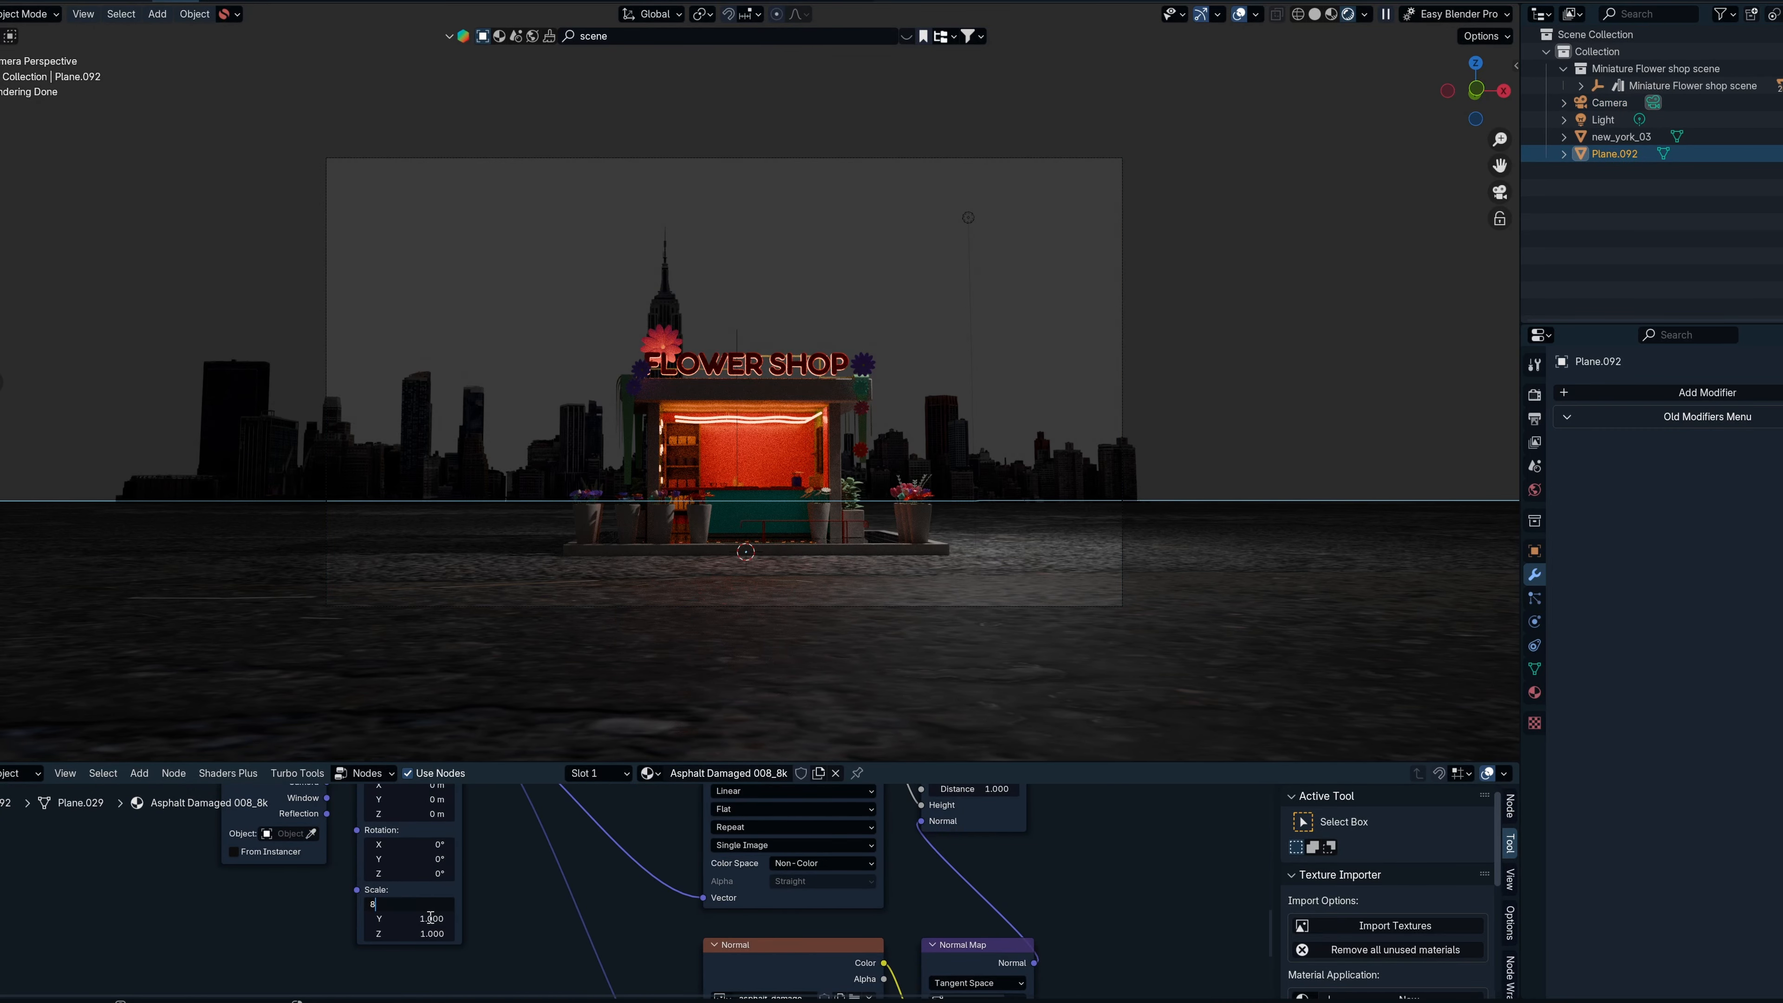
{"action": "key", "text": "Return"}
{"action": "double_click", "coordinate": [431, 918]}
{"action": "type", "text": "8"}
{"action": "key", "text": "Return"}
{"action": "double_click", "coordinate": [429, 935]}
{"action": "type", "text": "8"}
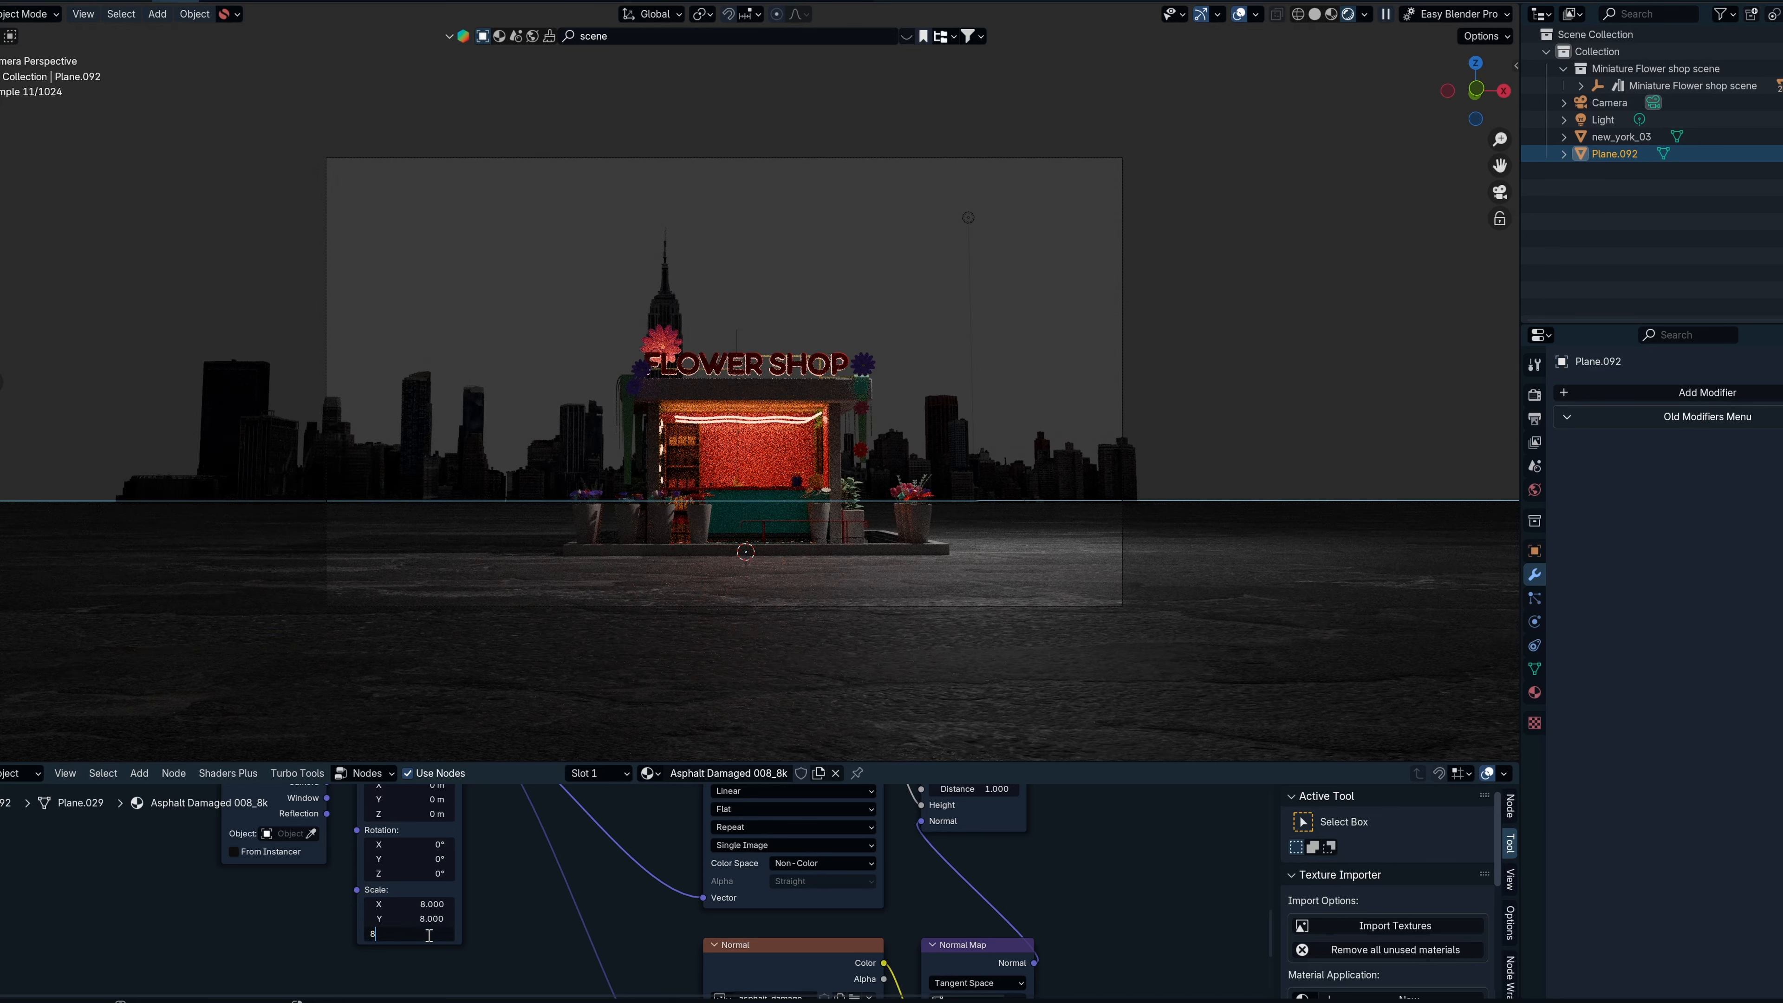
{"action": "key", "text": "Return"}
Set the asphalt material's Mapping scale to 15 on all three axes.
{"action": "key", "text": "Return"}
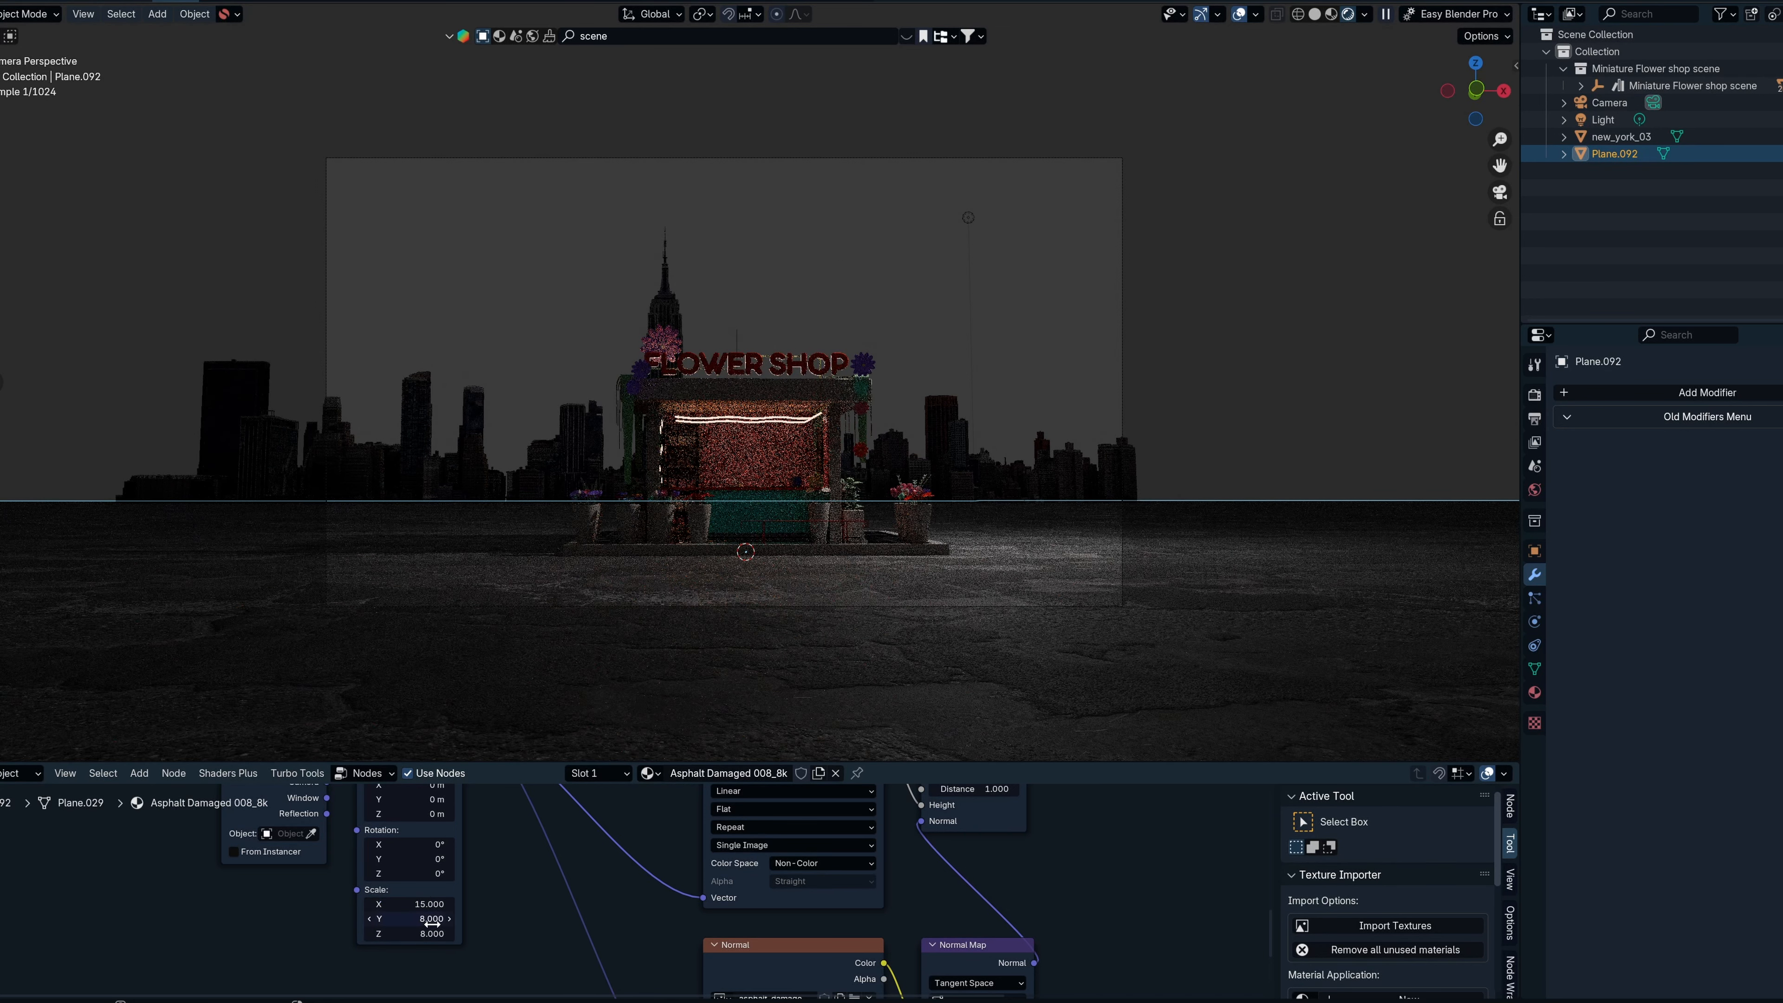
{"action": "key", "text": "Return"}
{"action": "double_click", "coordinate": [432, 937]}
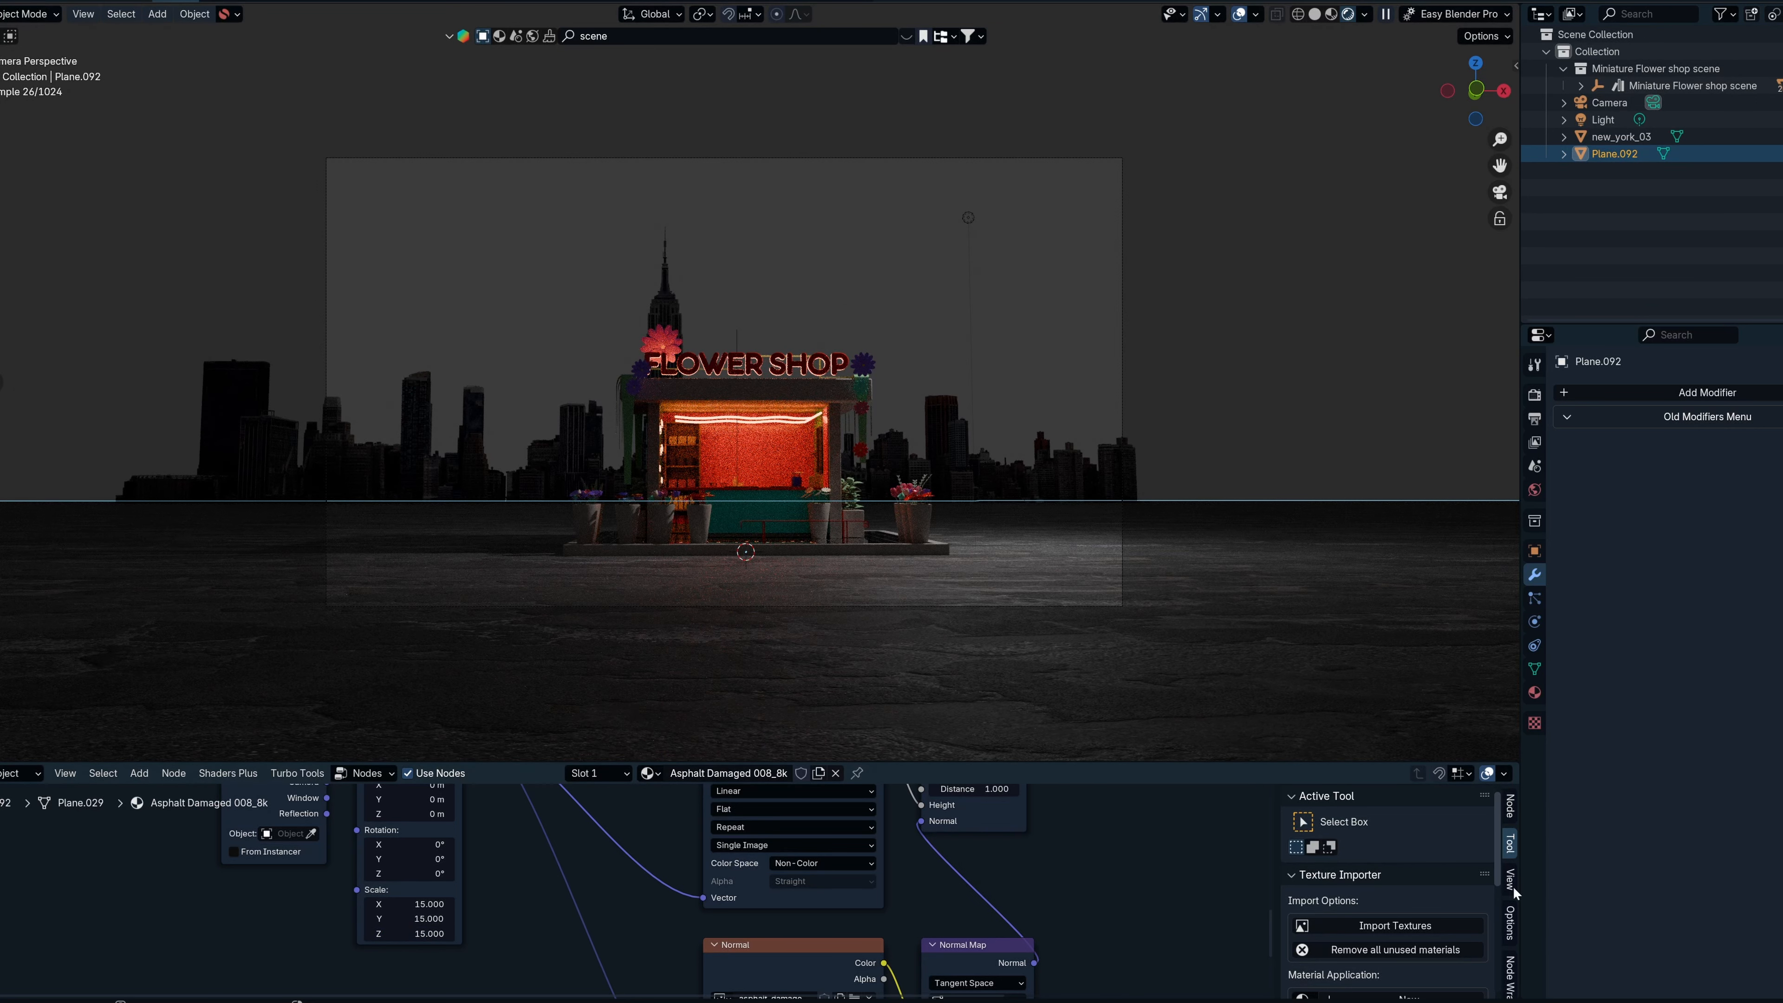
Apply Super Texture to the ground's asphalt material and reduce its Normal Strength to about 0.27.
{"action": "scroll", "coordinate": [1514, 894], "scroll_direction": "down", "scroll_amount": 5}
{"action": "left_click", "coordinate": [1511, 922]}
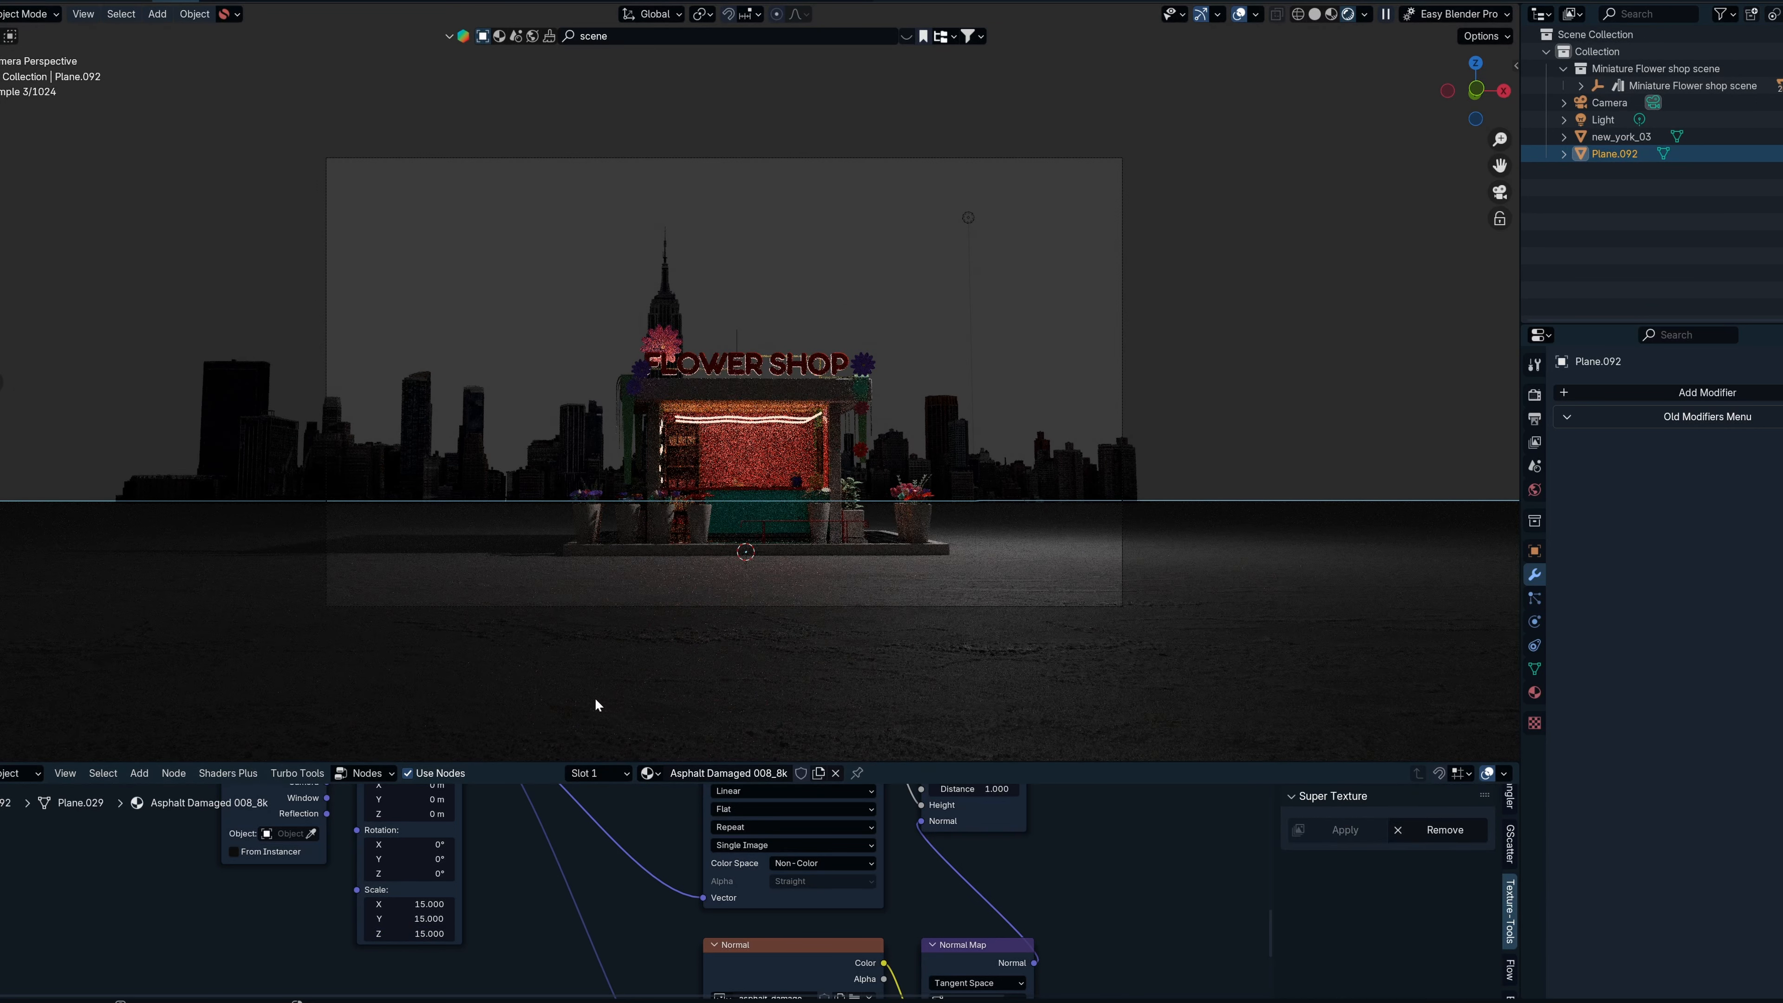
{"action": "scroll", "coordinate": [609, 878], "scroll_direction": "down", "scroll_amount": 4}
{"action": "middle_click_drag", "start_coordinate": [614, 872], "coordinate": [502, 855]}
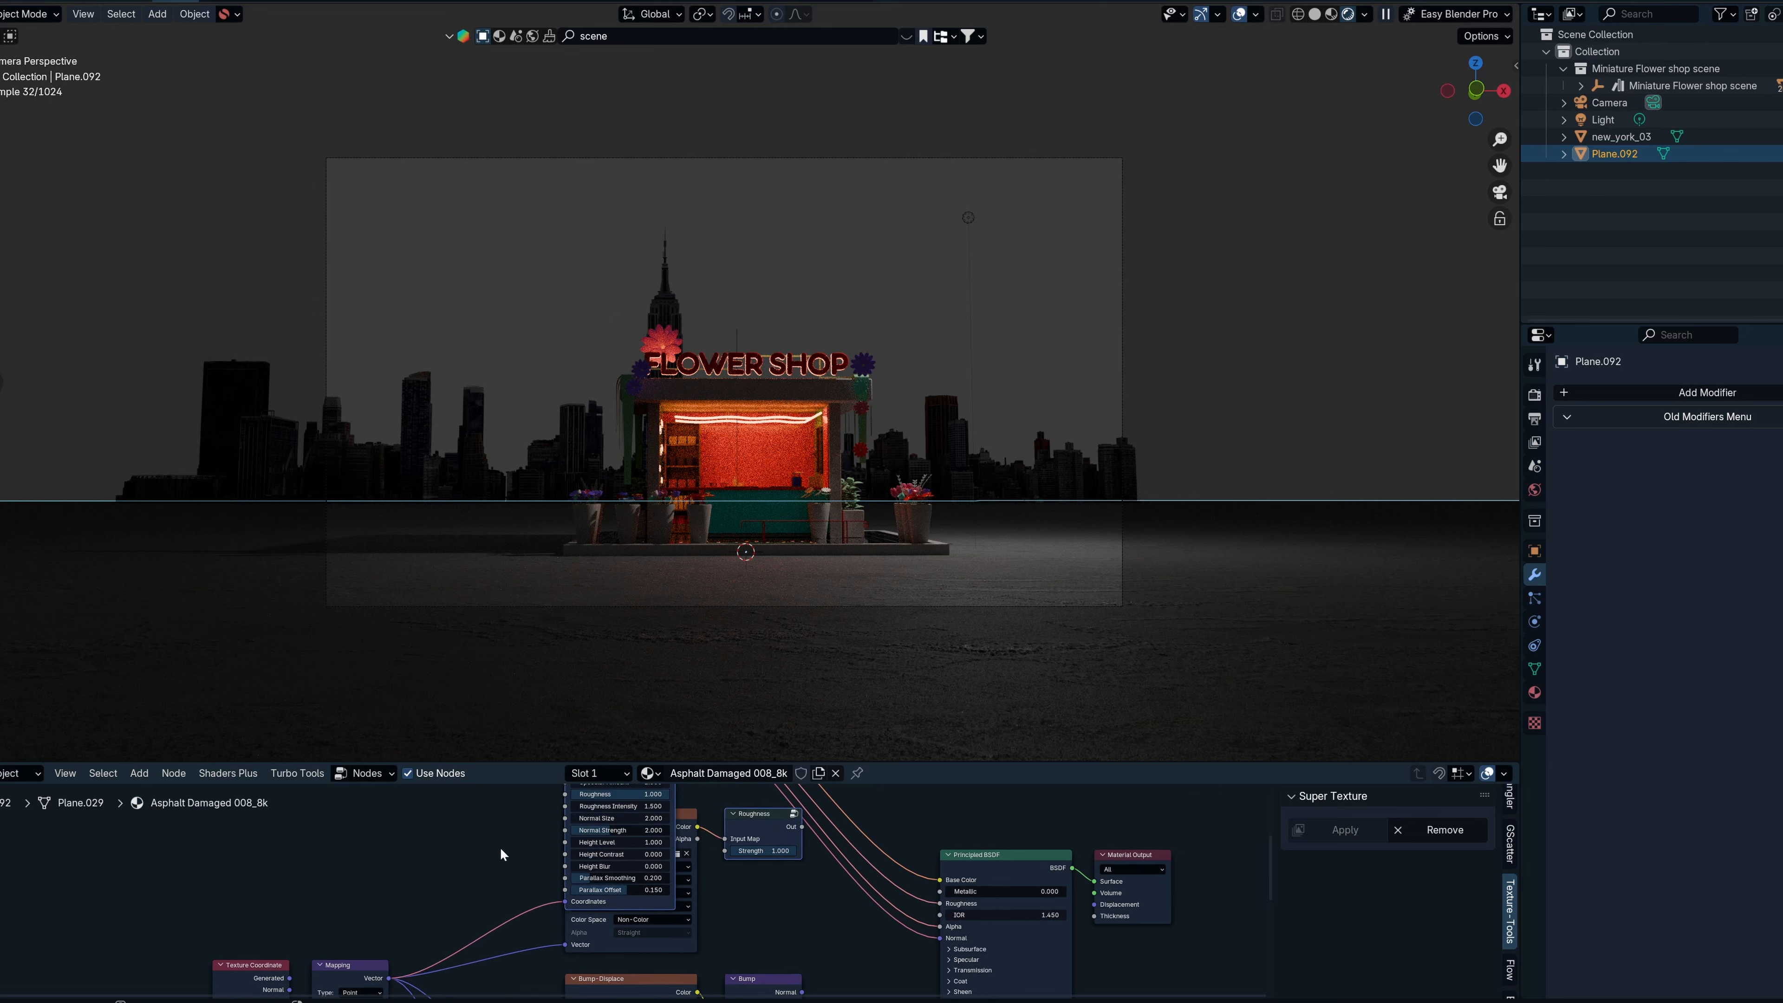
{"action": "left_click_drag", "start_coordinate": [614, 830], "coordinate": [576, 831]}
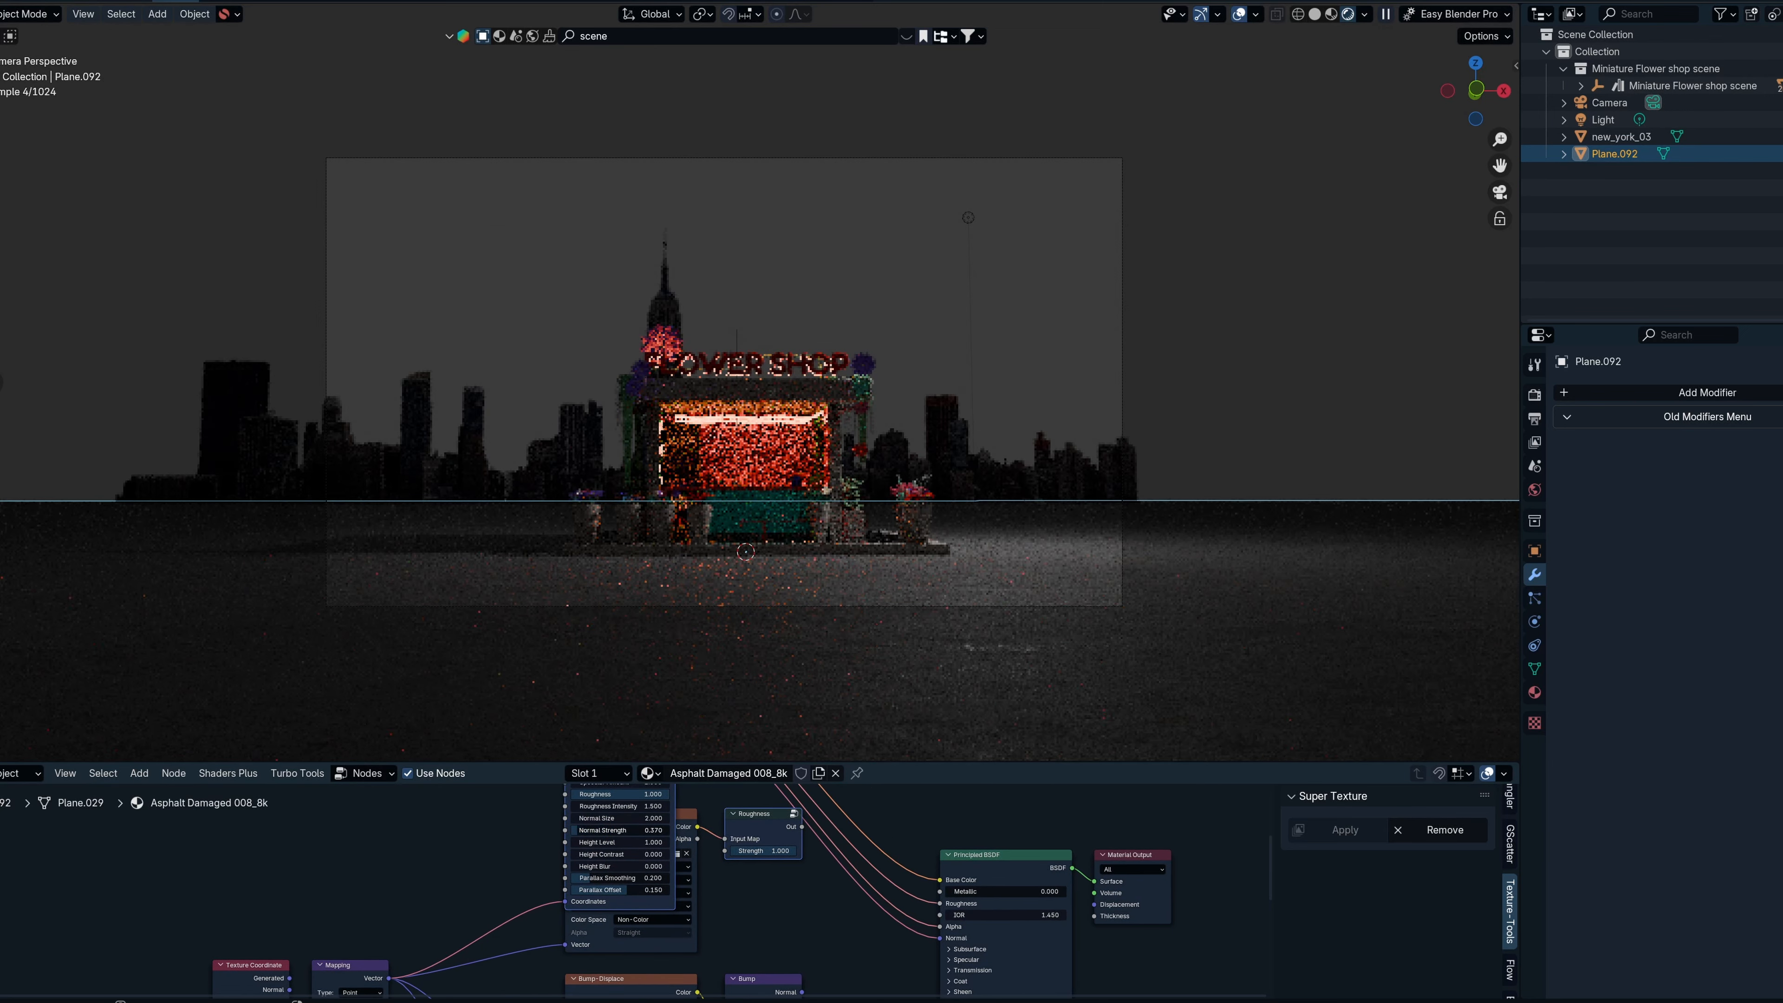
Fine-tune the Super Texture node's Parallax Offset and further surface sliders on the asphalt ground.
{"action": "scroll", "coordinate": [627, 801], "scroll_direction": "down", "scroll_amount": 3}
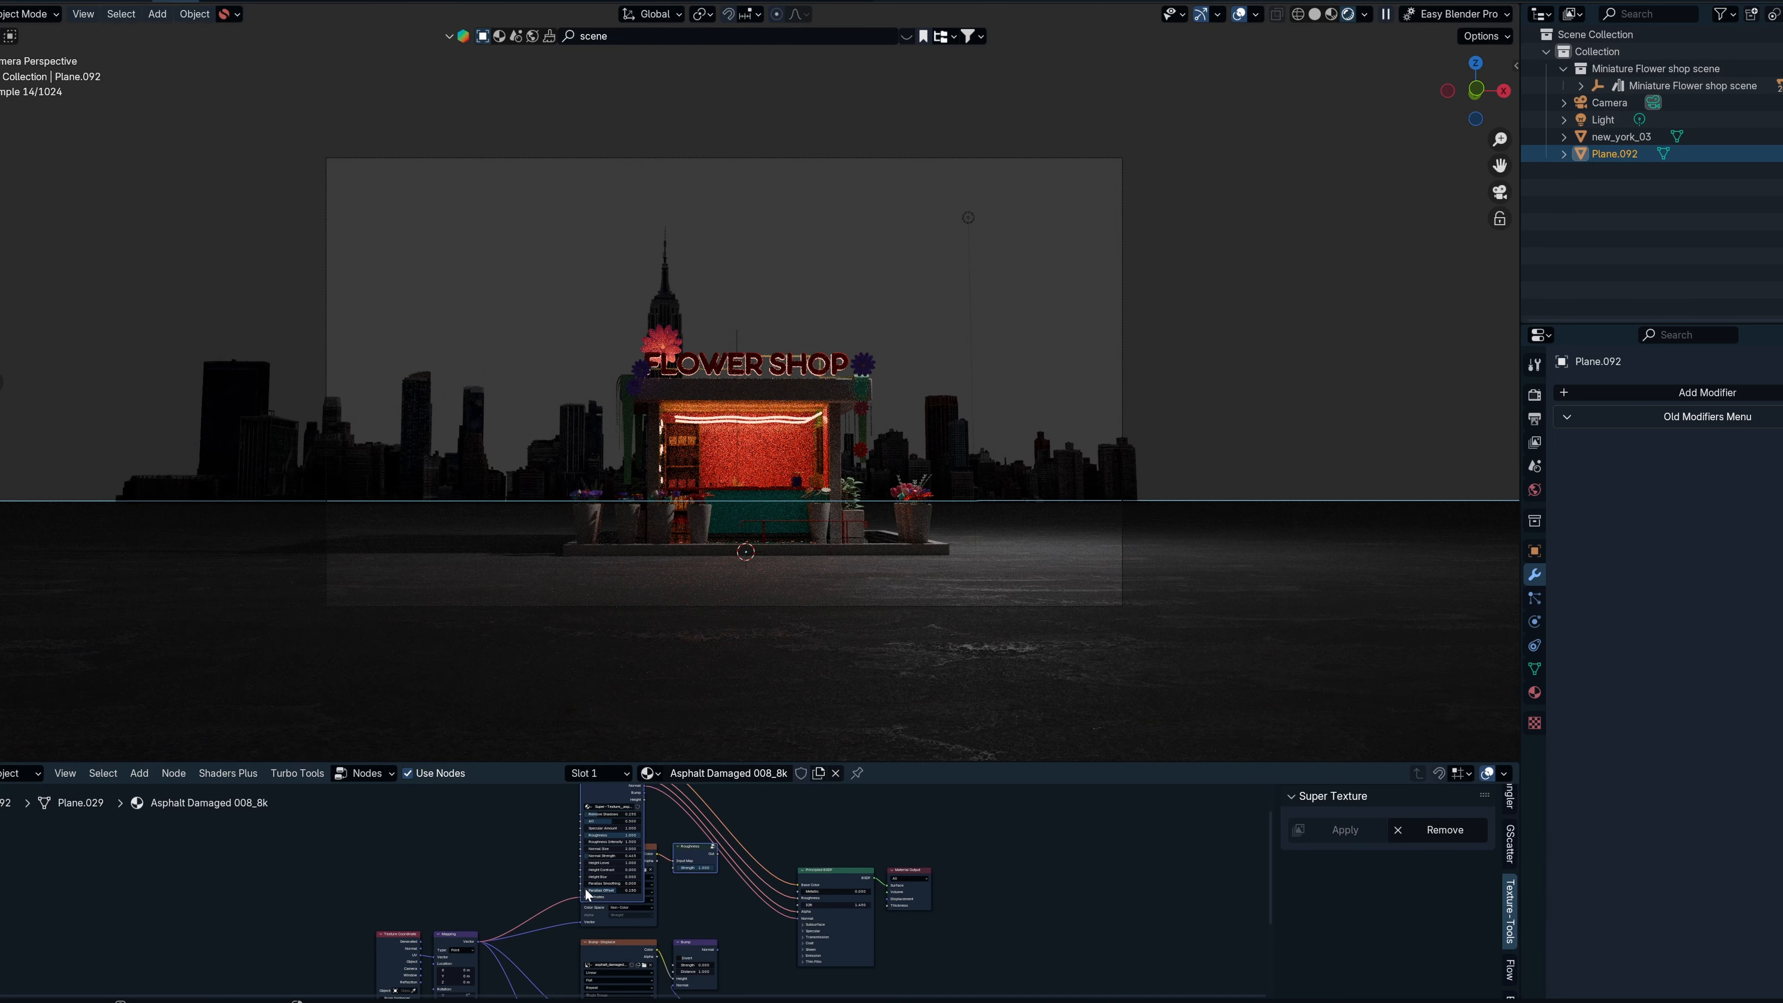
{"action": "left_click_drag", "start_coordinate": [615, 891], "coordinate": [611, 890]}
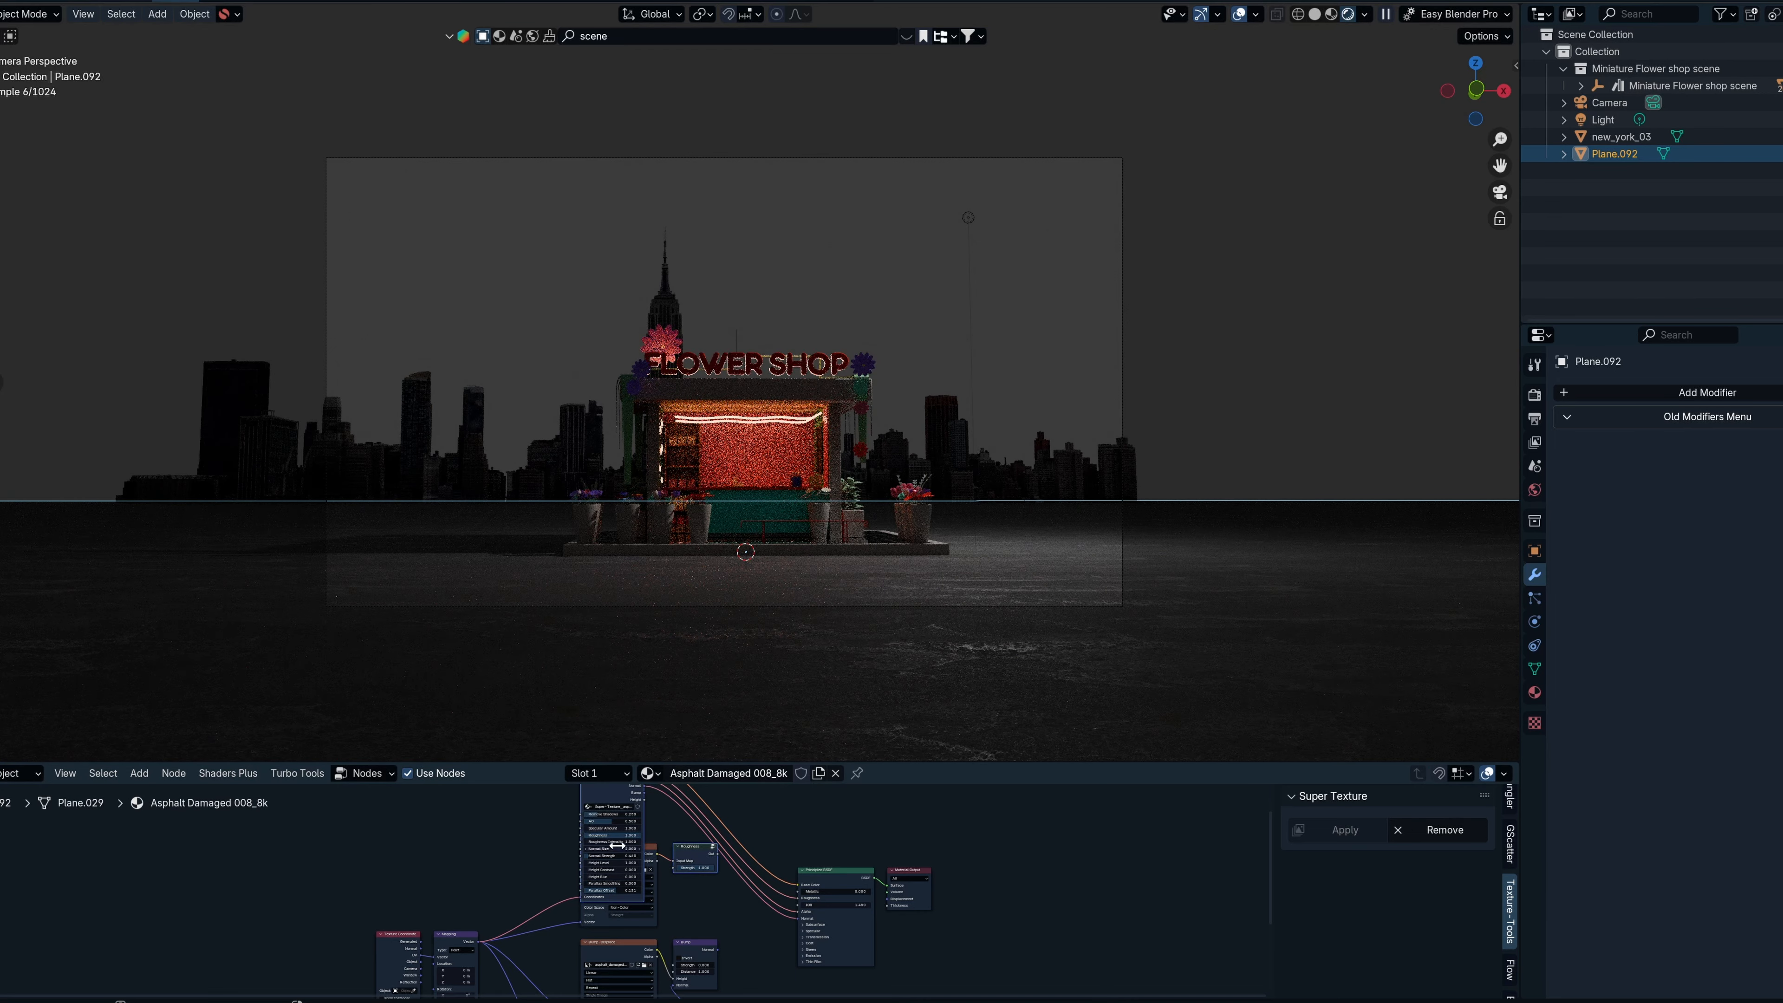
{"action": "left_click_drag", "start_coordinate": [612, 821], "coordinate": [602, 821]}
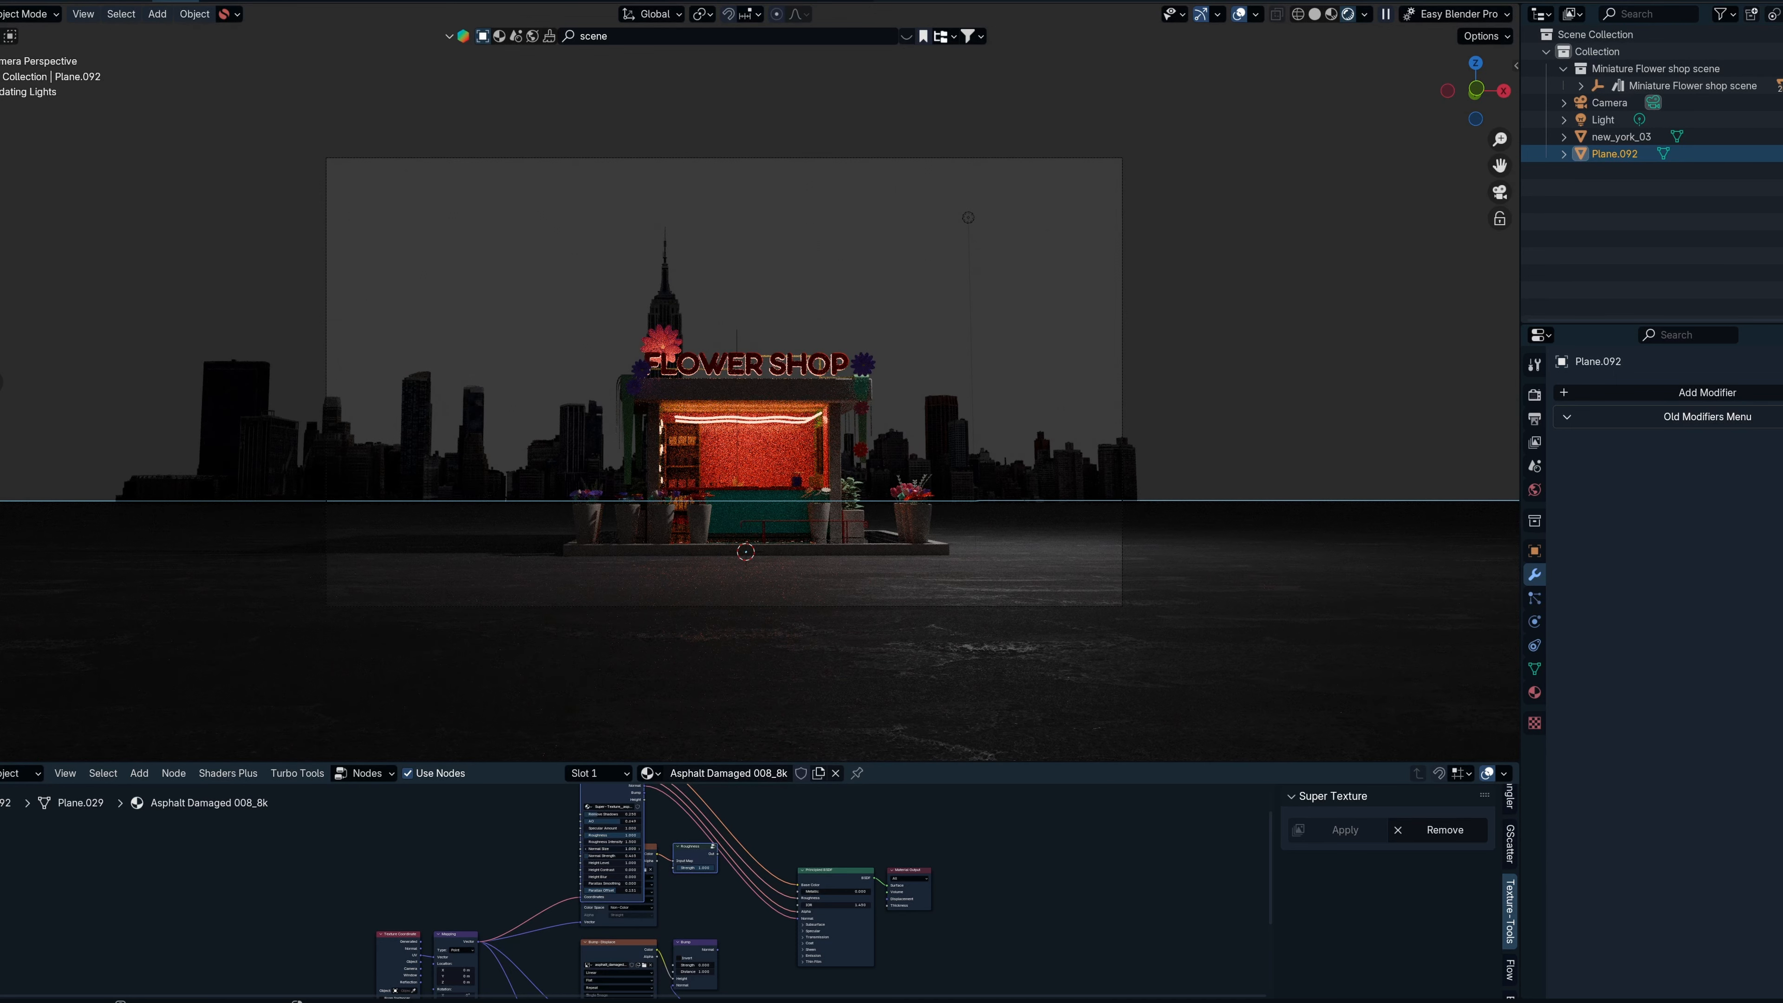
{"action": "left_click_drag", "start_coordinate": [593, 849], "coordinate": [585, 849]}
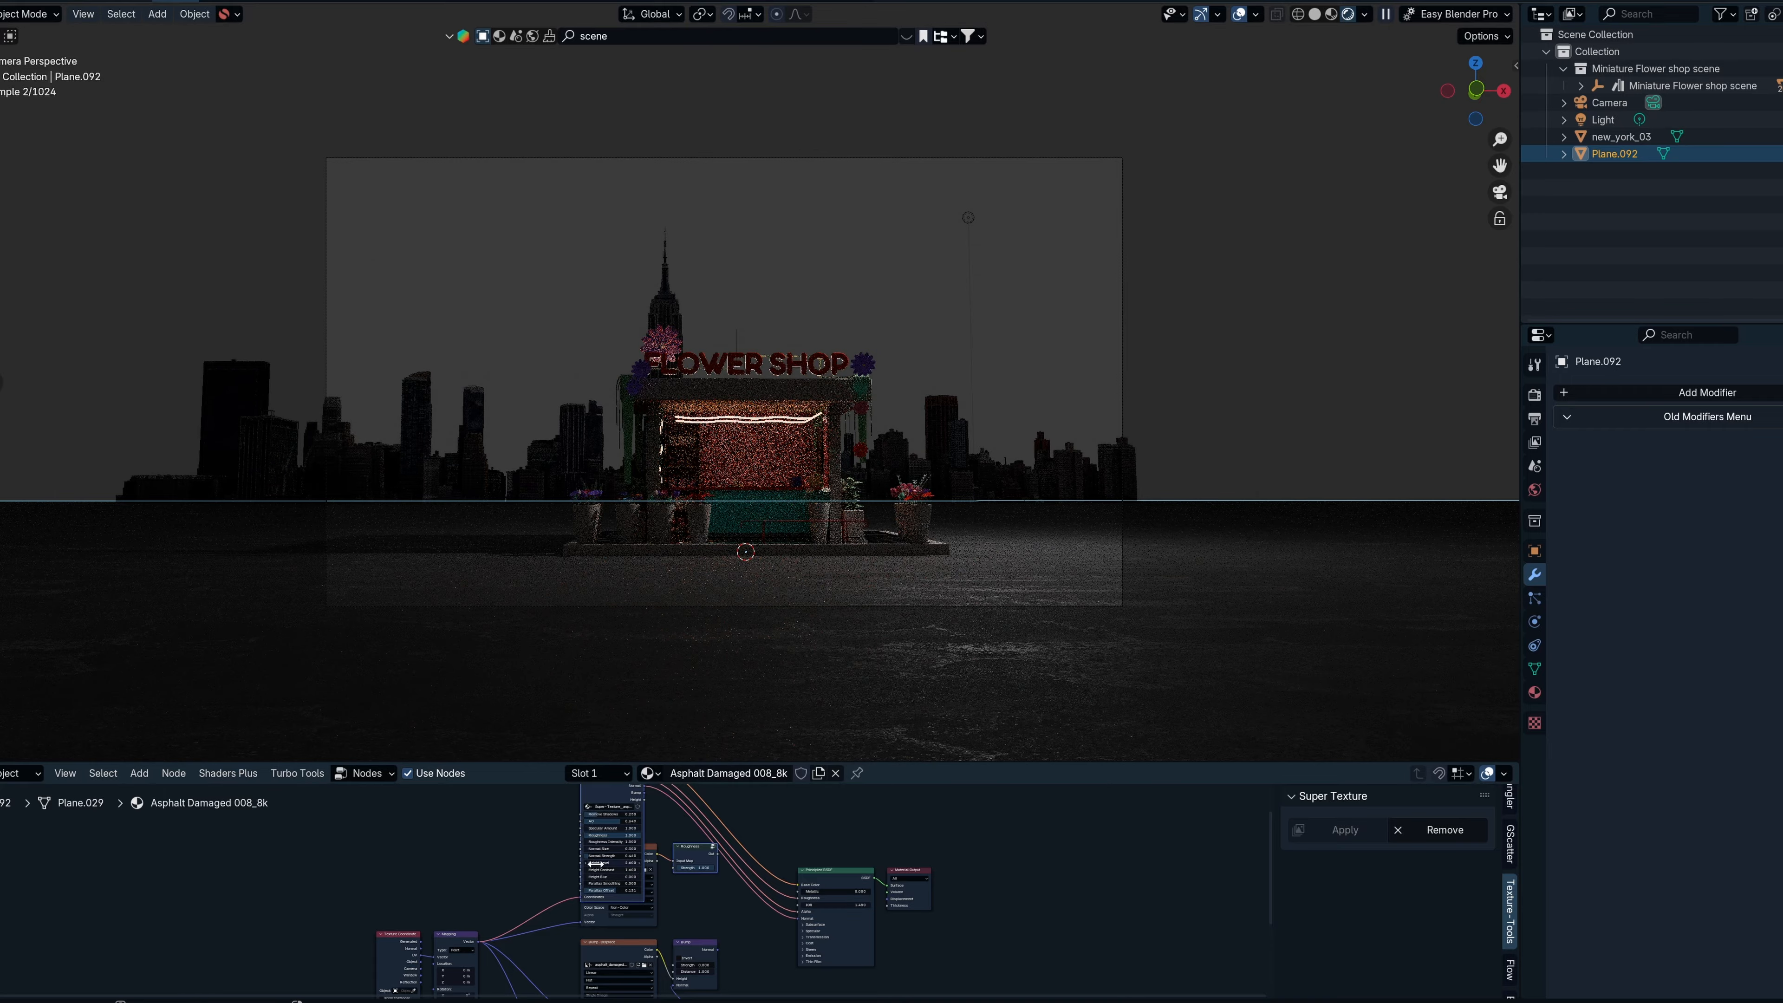
Deselect the ground plane and display the scene's render settings.
{"action": "scroll", "coordinate": [853, 682], "scroll_direction": "up", "scroll_amount": 4}
{"action": "scroll", "coordinate": [866, 643], "scroll_direction": "down", "scroll_amount": 2}
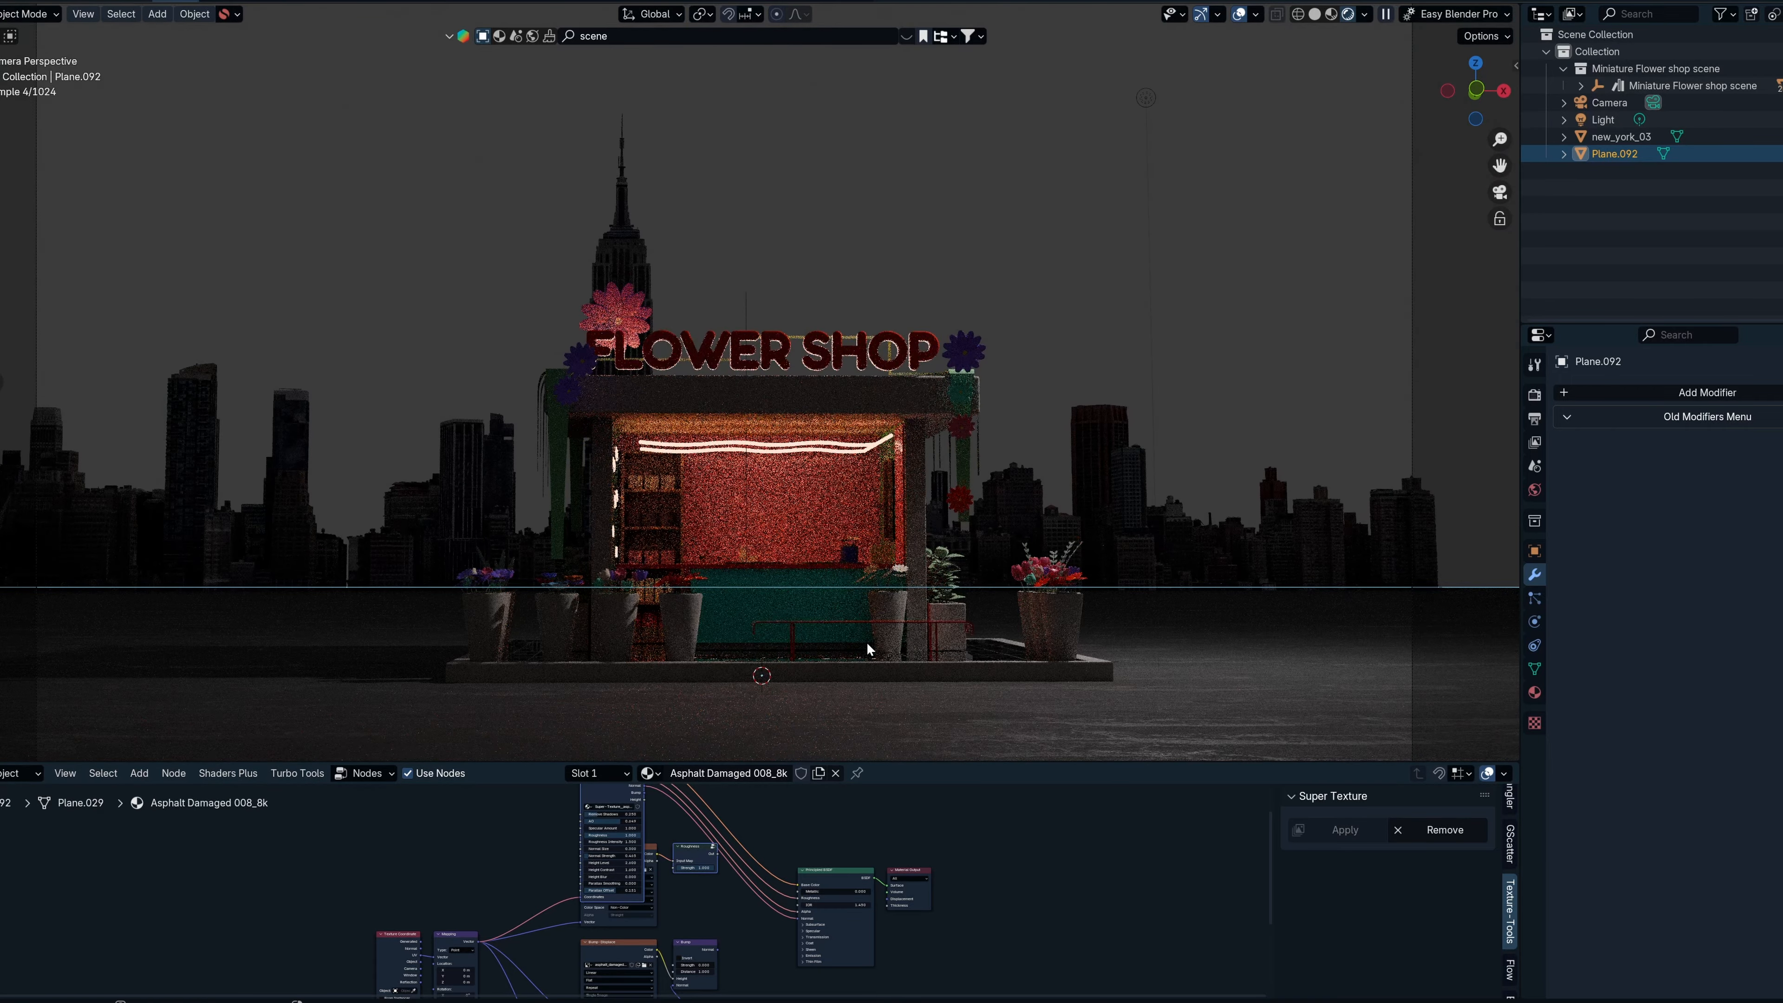
{"action": "scroll", "coordinate": [603, 789], "scroll_direction": "down", "scroll_amount": 1}
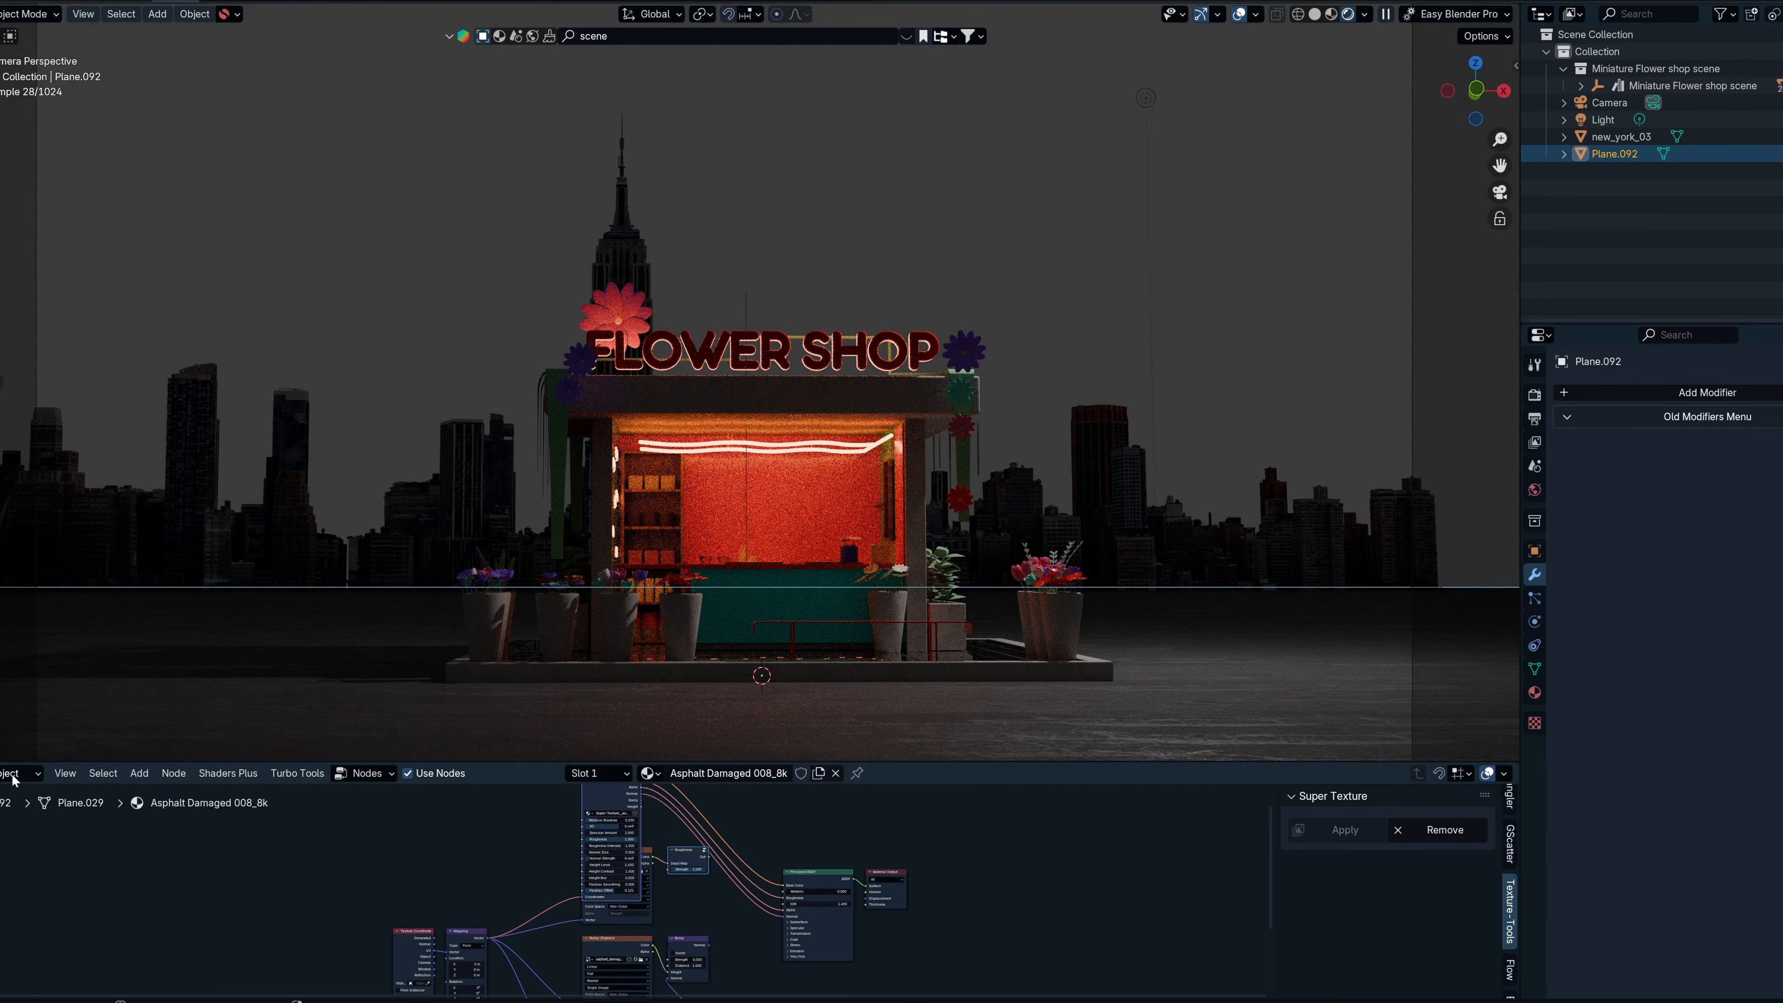
{"action": "scroll", "coordinate": [853, 717], "scroll_direction": "down", "scroll_amount": 1}
{"action": "left_click", "coordinate": [1177, 407]}
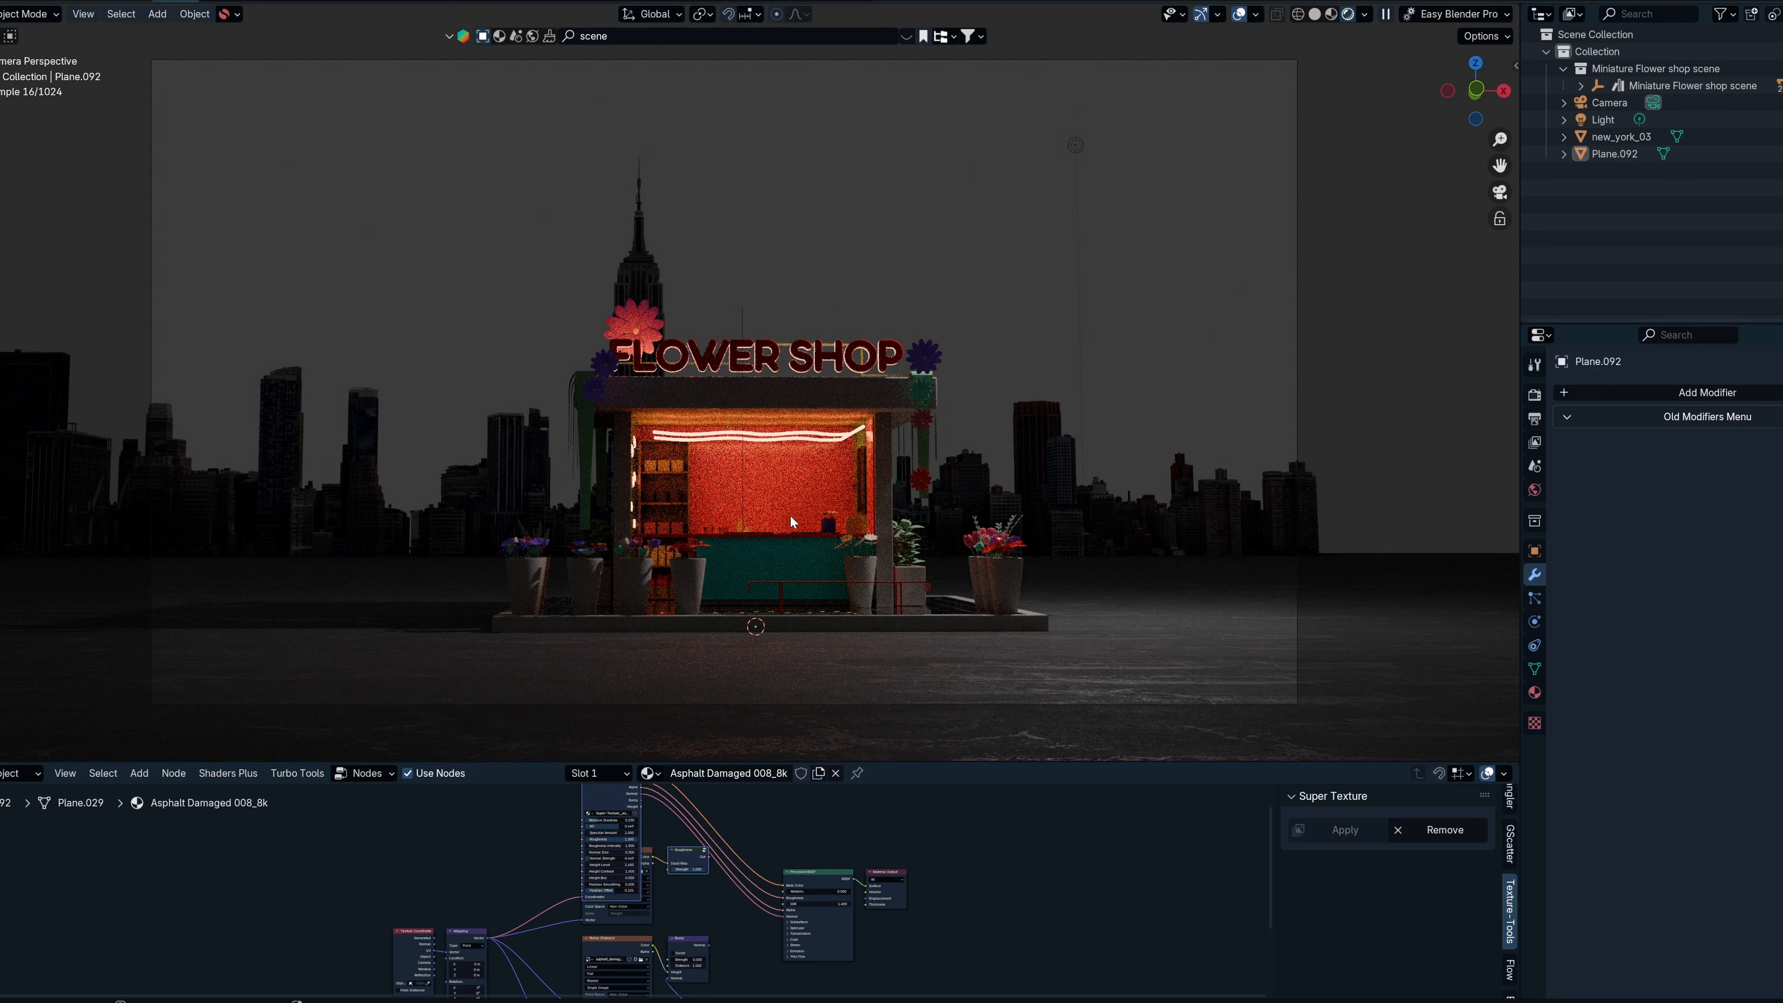
{"action": "scroll", "coordinate": [975, 645], "scroll_direction": "down", "scroll_amount": 1}
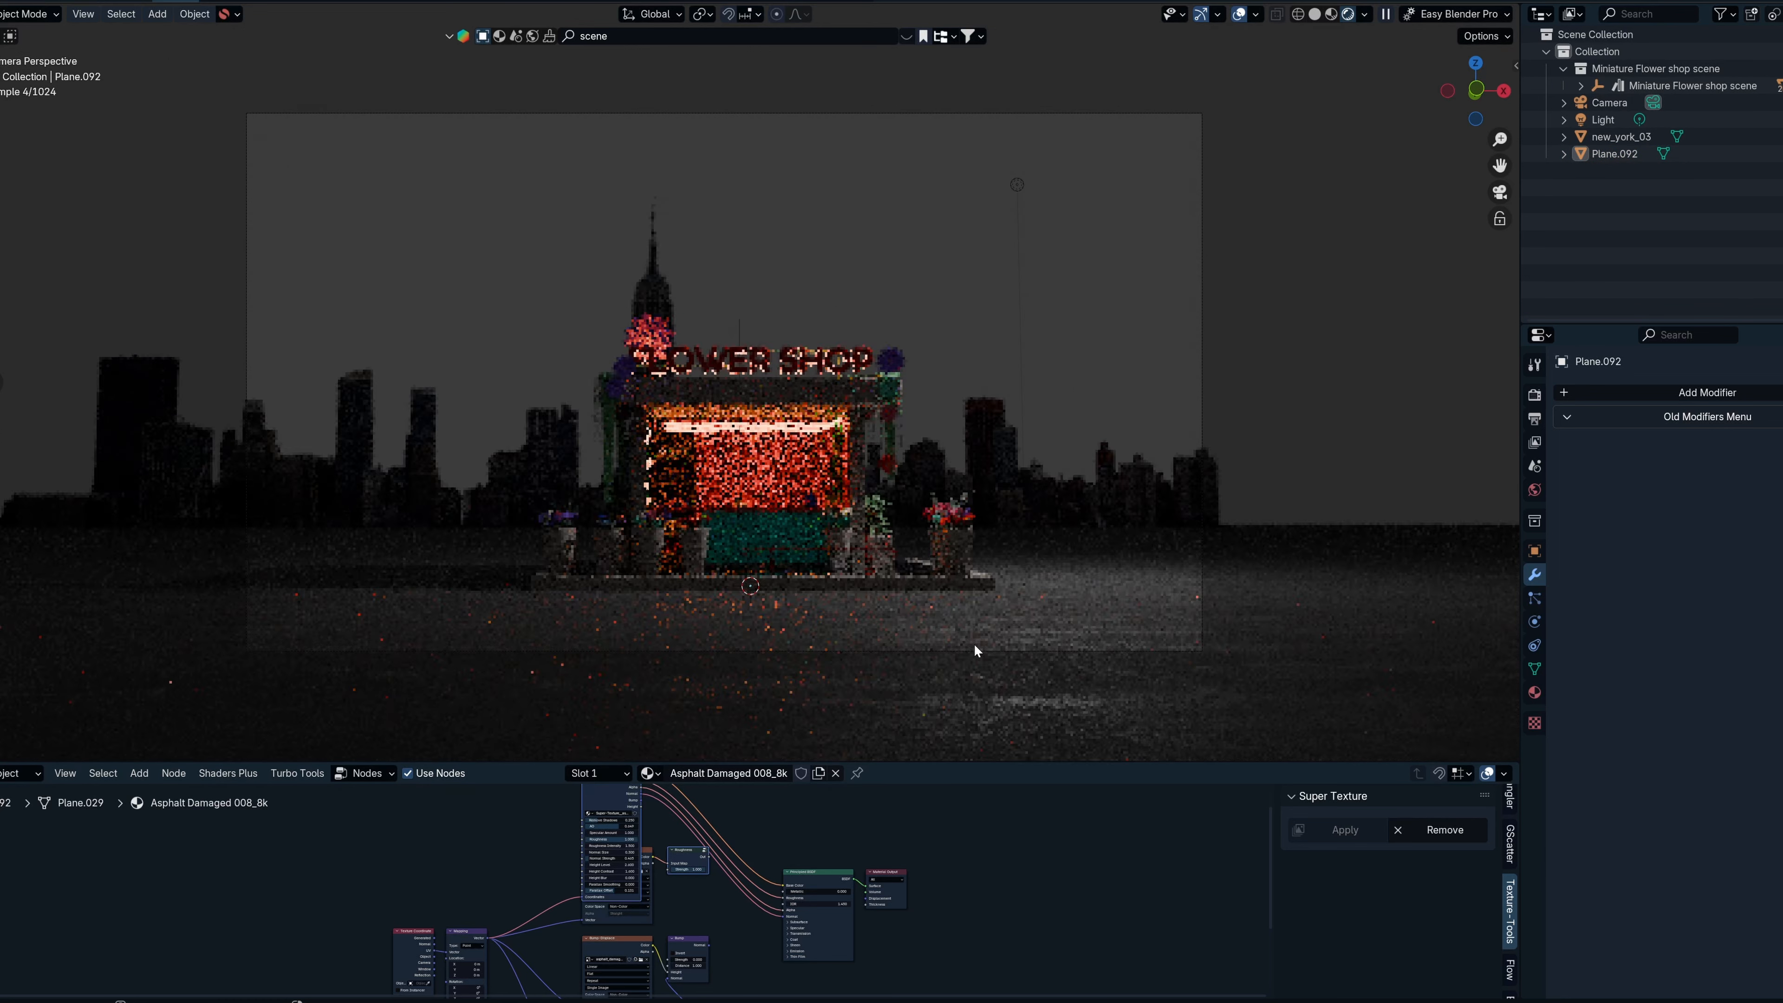
{"action": "left_click", "coordinate": [1535, 394]}
{"action": "left_click", "coordinate": [1535, 419]}
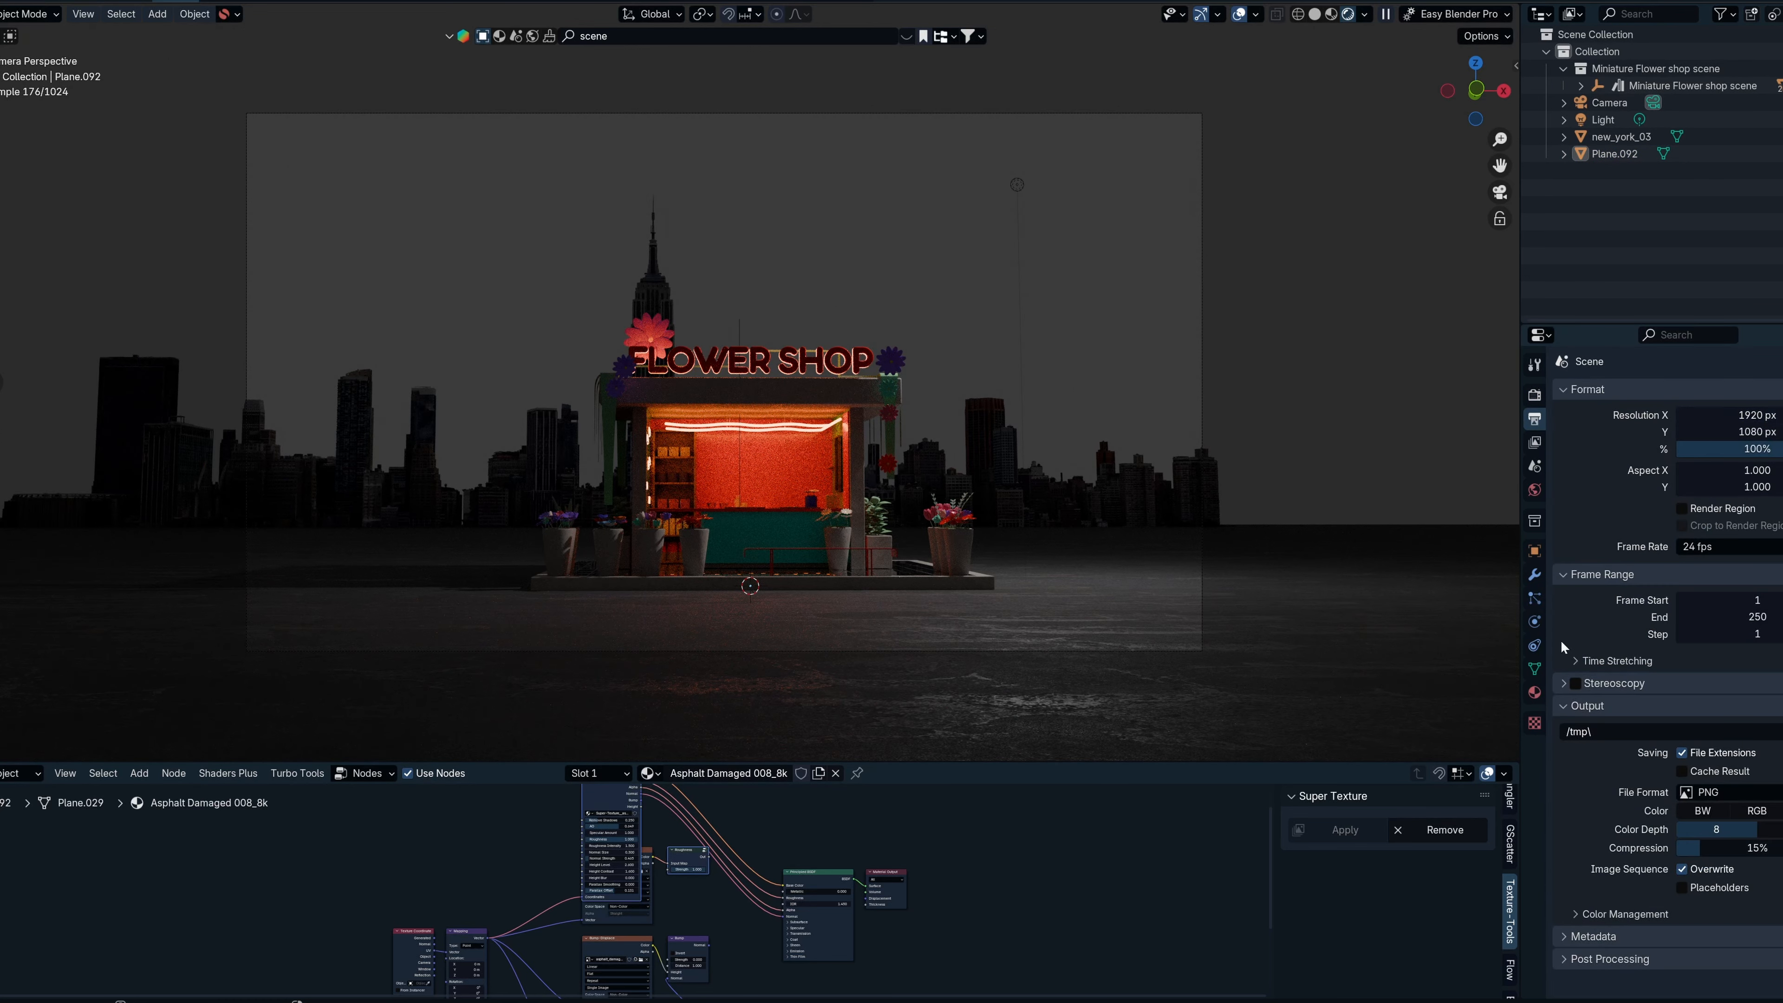
{"action": "left_click", "coordinate": [1535, 402]}
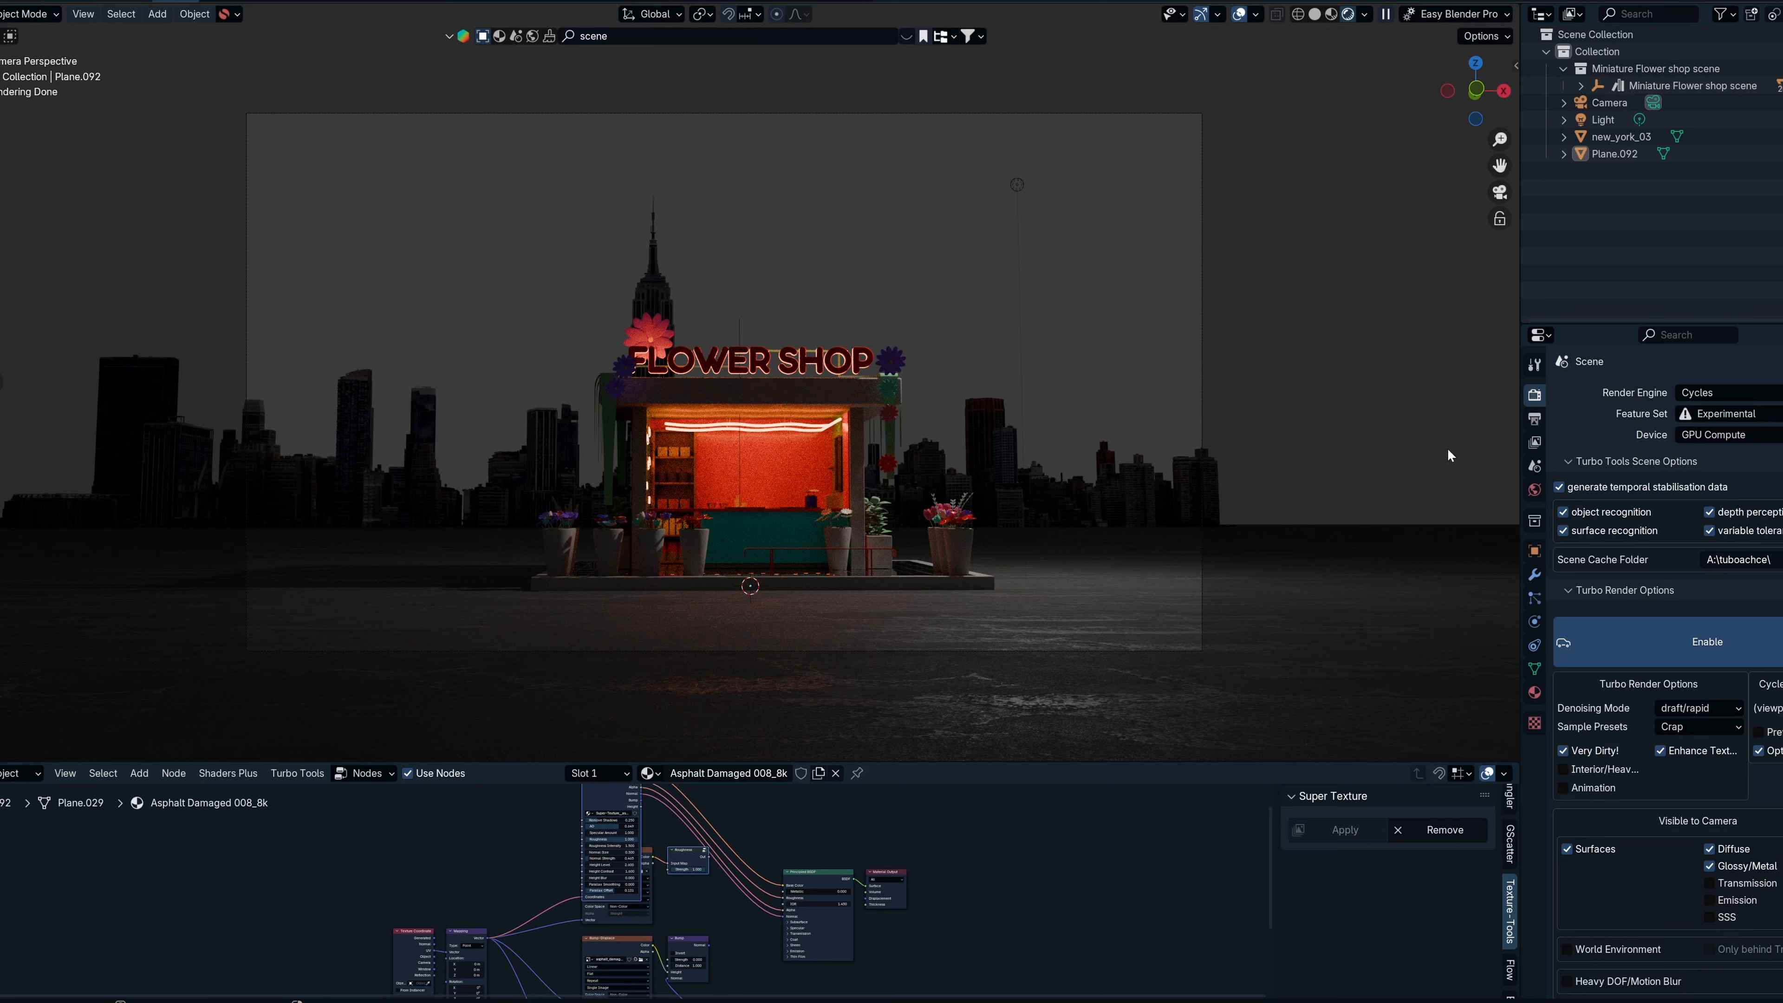
Add the PSA Atmosphere sky to the scene, try the earth2 preset, and apply the earth3 preset.
{"action": "key", "text": "n"}
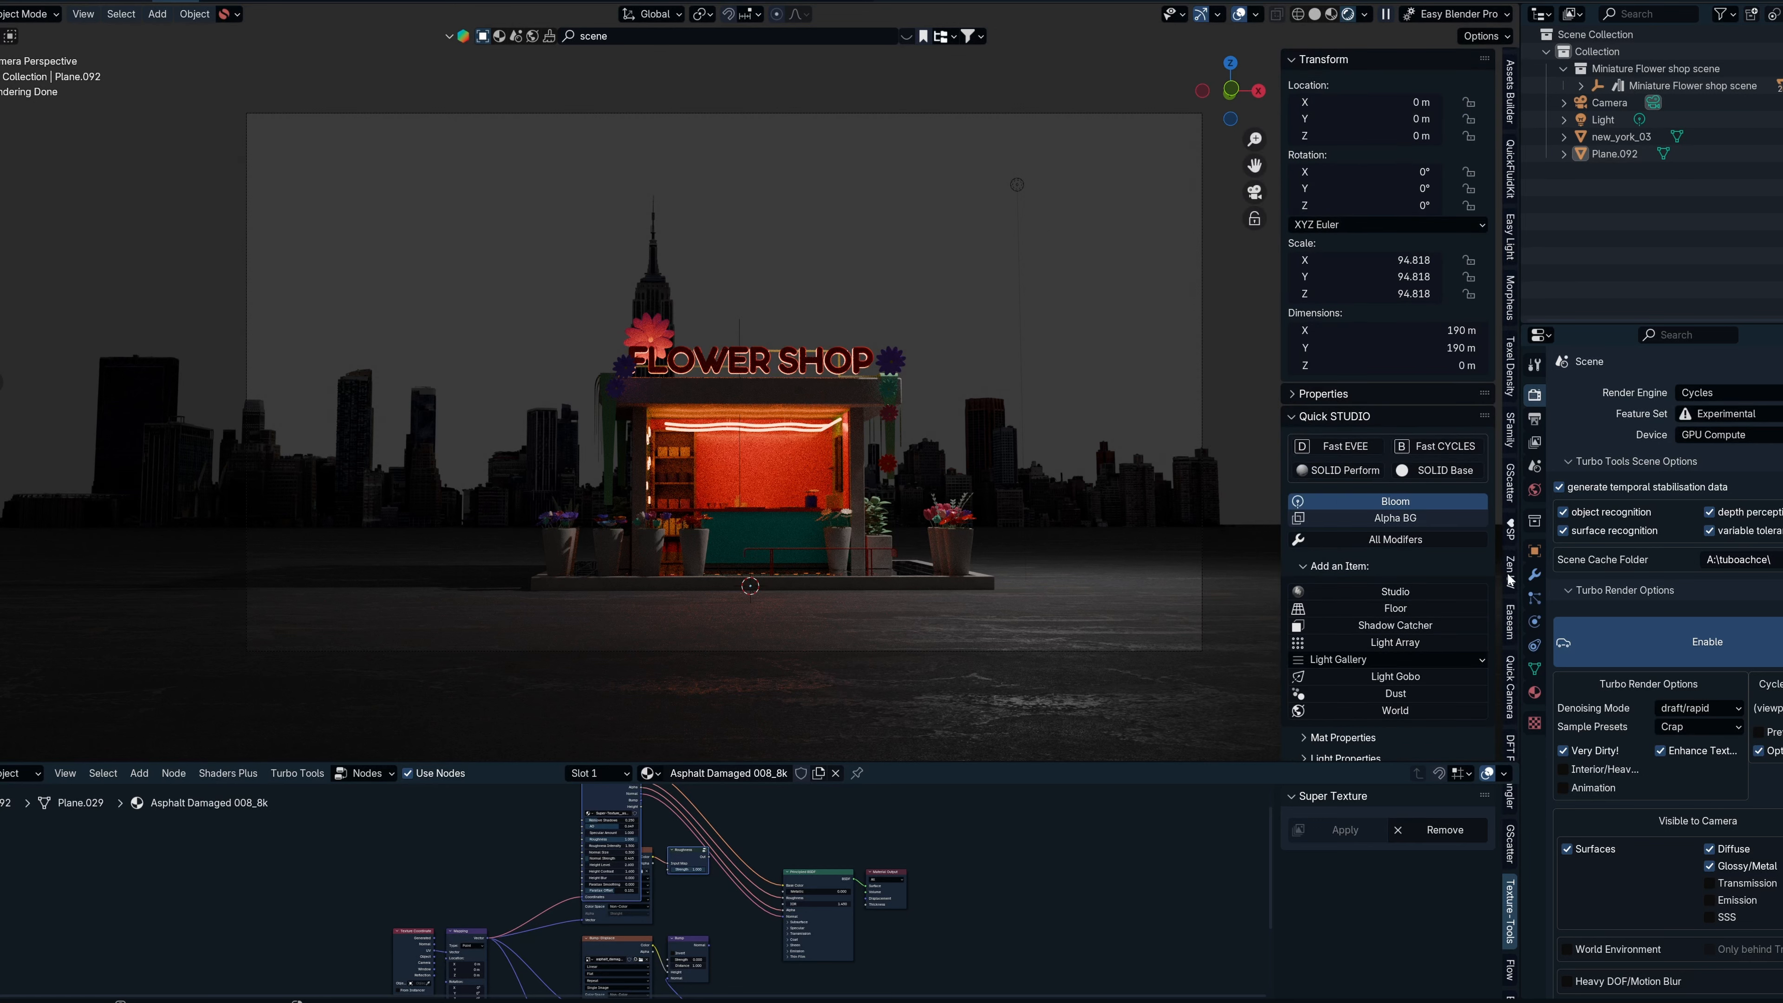
{"action": "scroll", "coordinate": [1511, 579], "scroll_direction": "down", "scroll_amount": 5}
{"action": "scroll", "coordinate": [1517, 492], "scroll_direction": "down", "scroll_amount": 10}
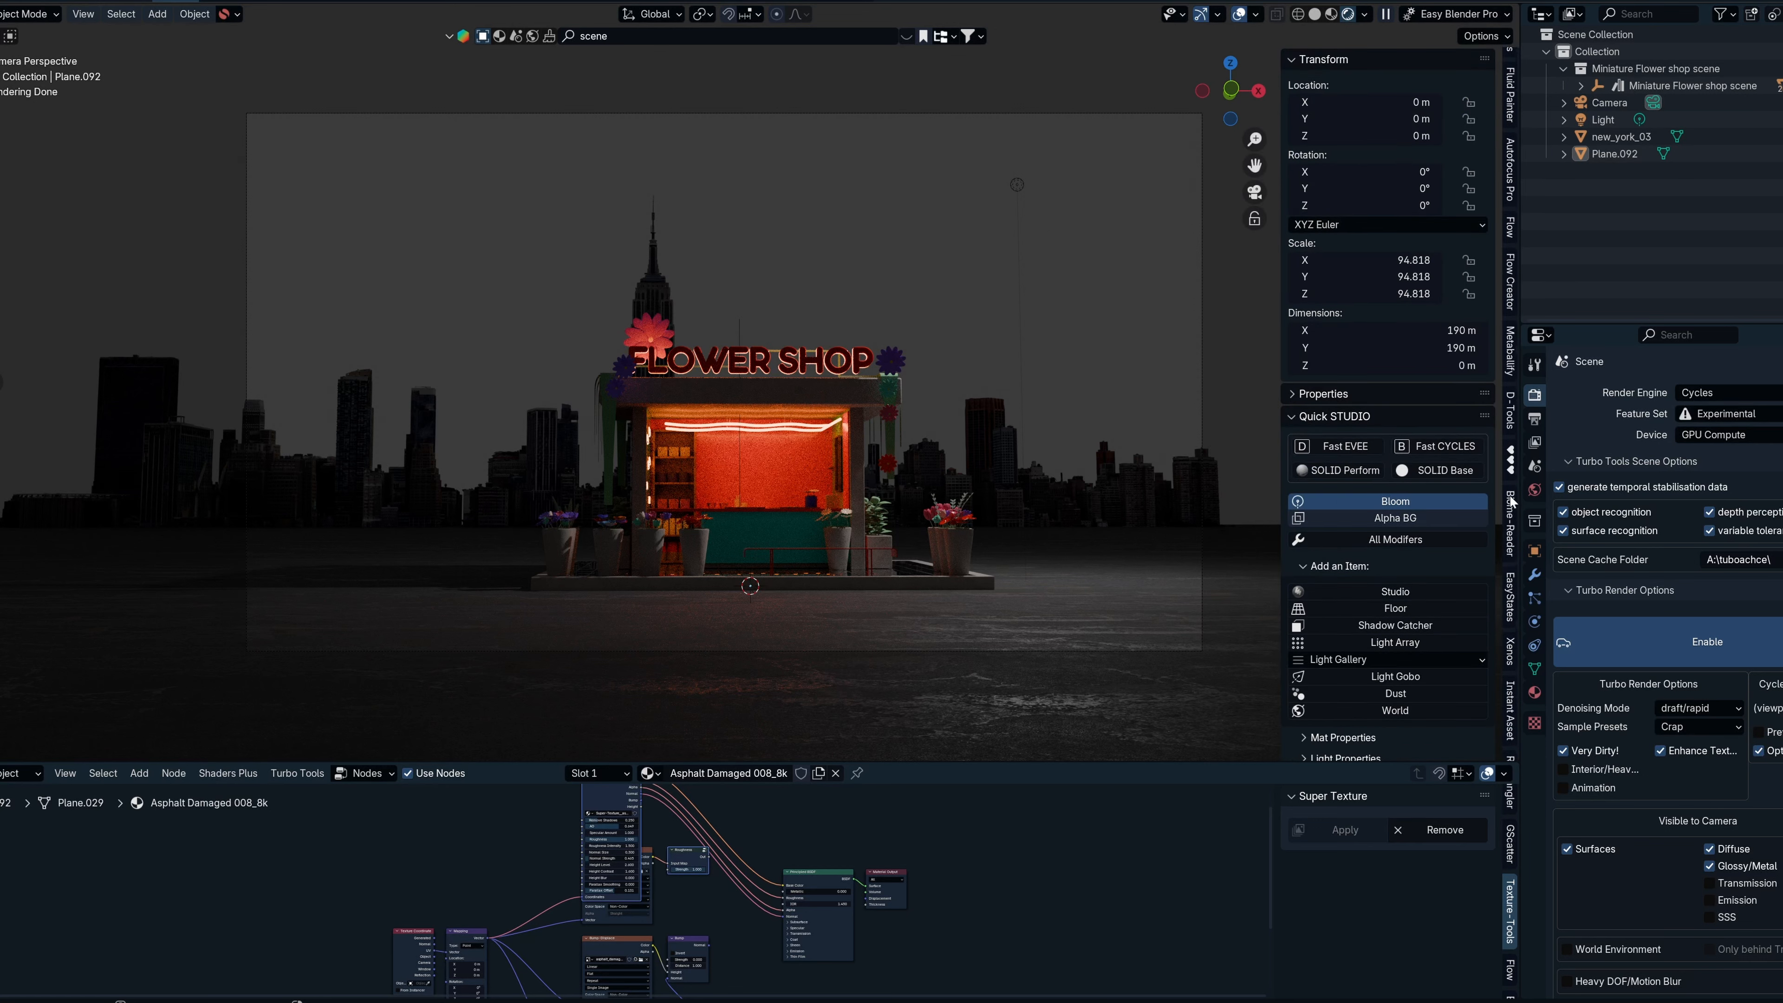
{"action": "scroll", "coordinate": [1511, 507], "scroll_direction": "down", "scroll_amount": 8}
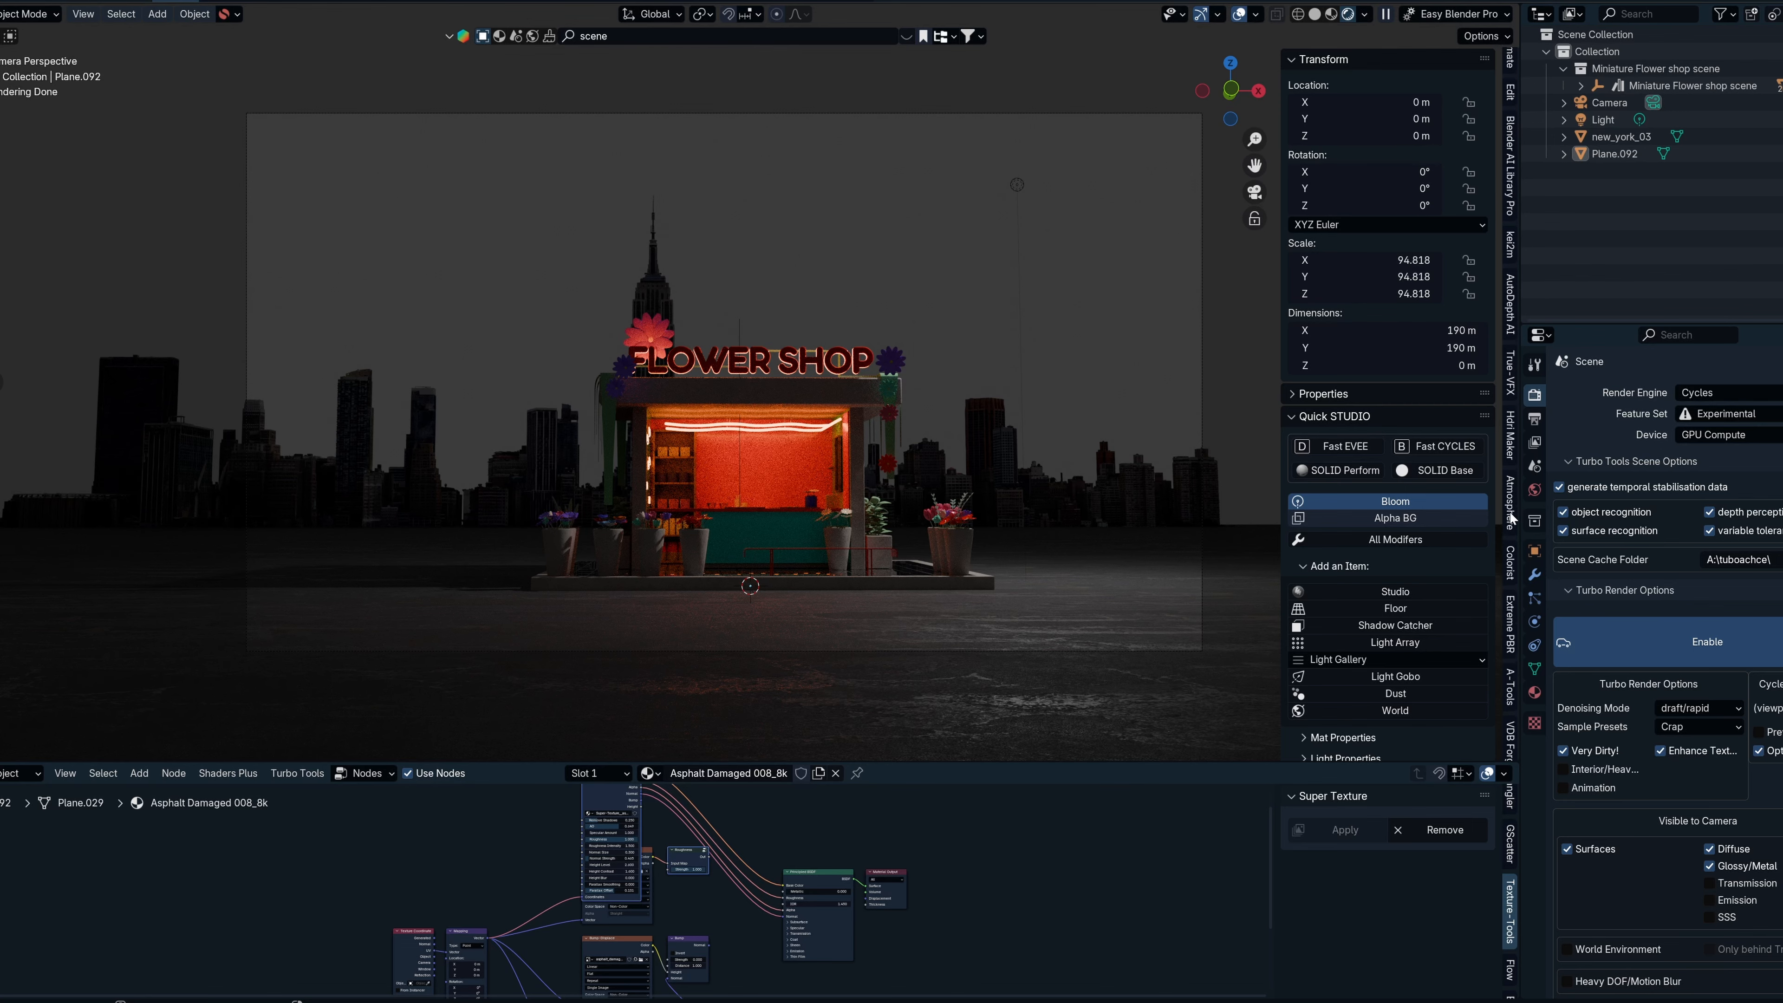
{"action": "left_click", "coordinate": [1510, 467]}
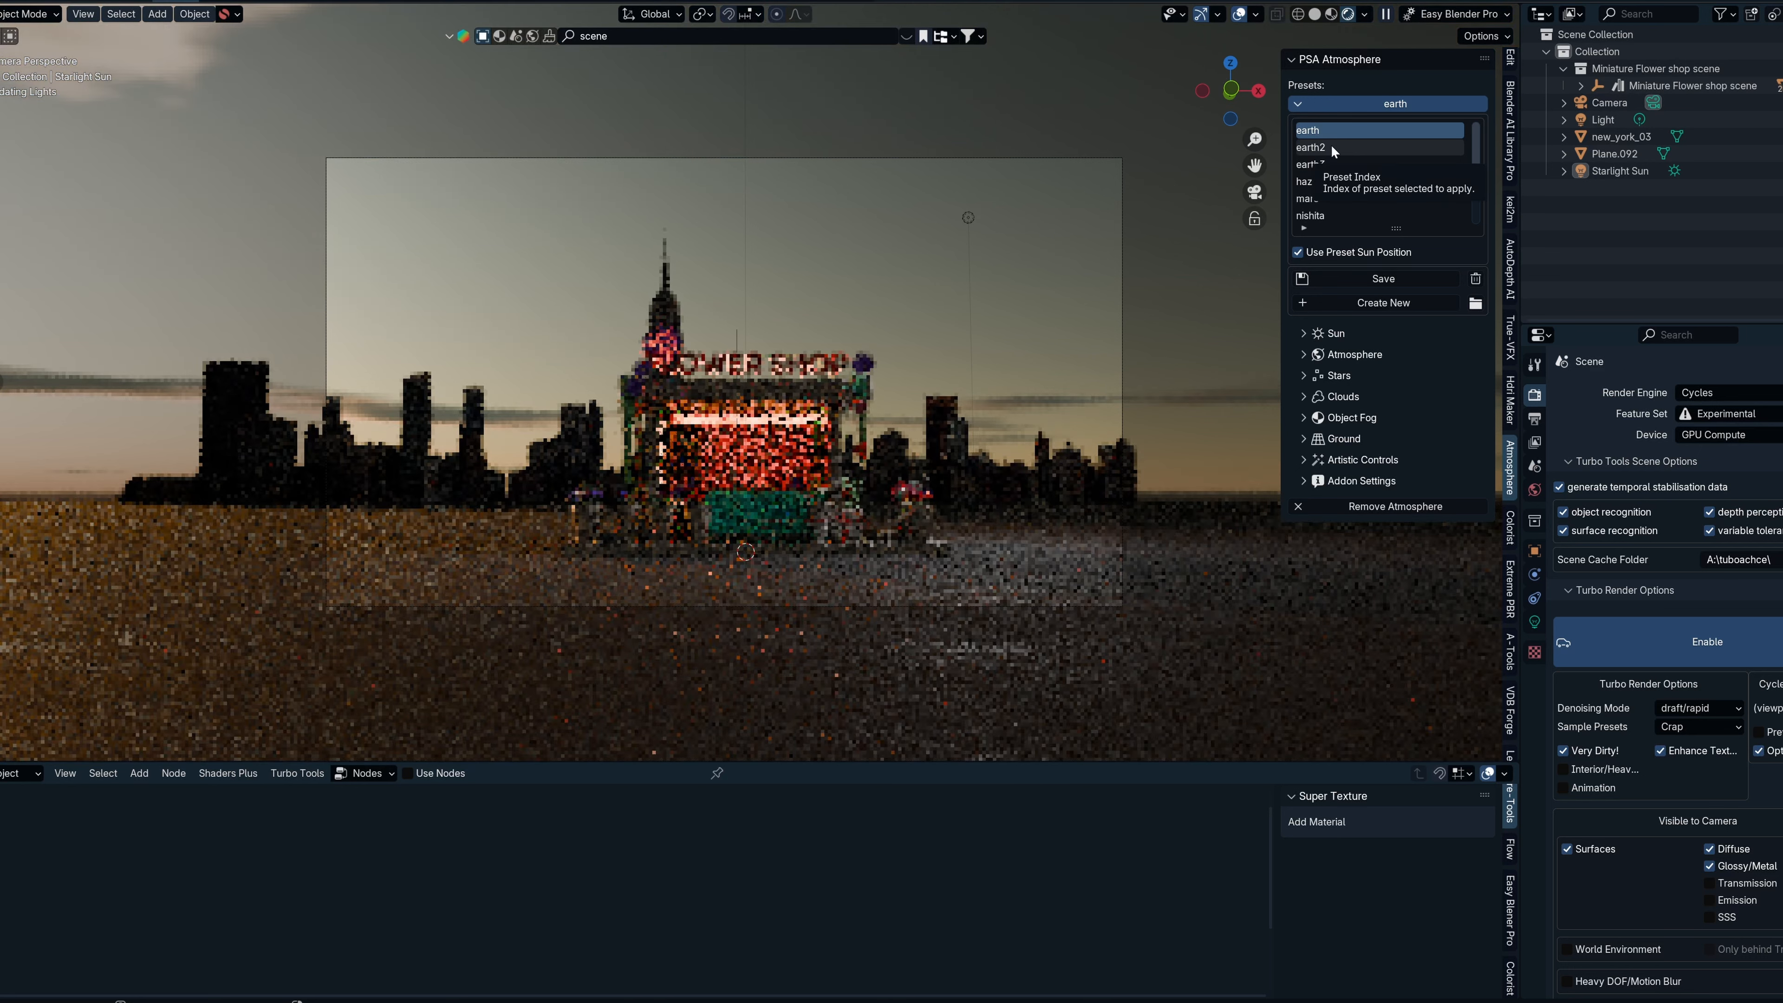
{"action": "left_click", "coordinate": [1332, 148]}
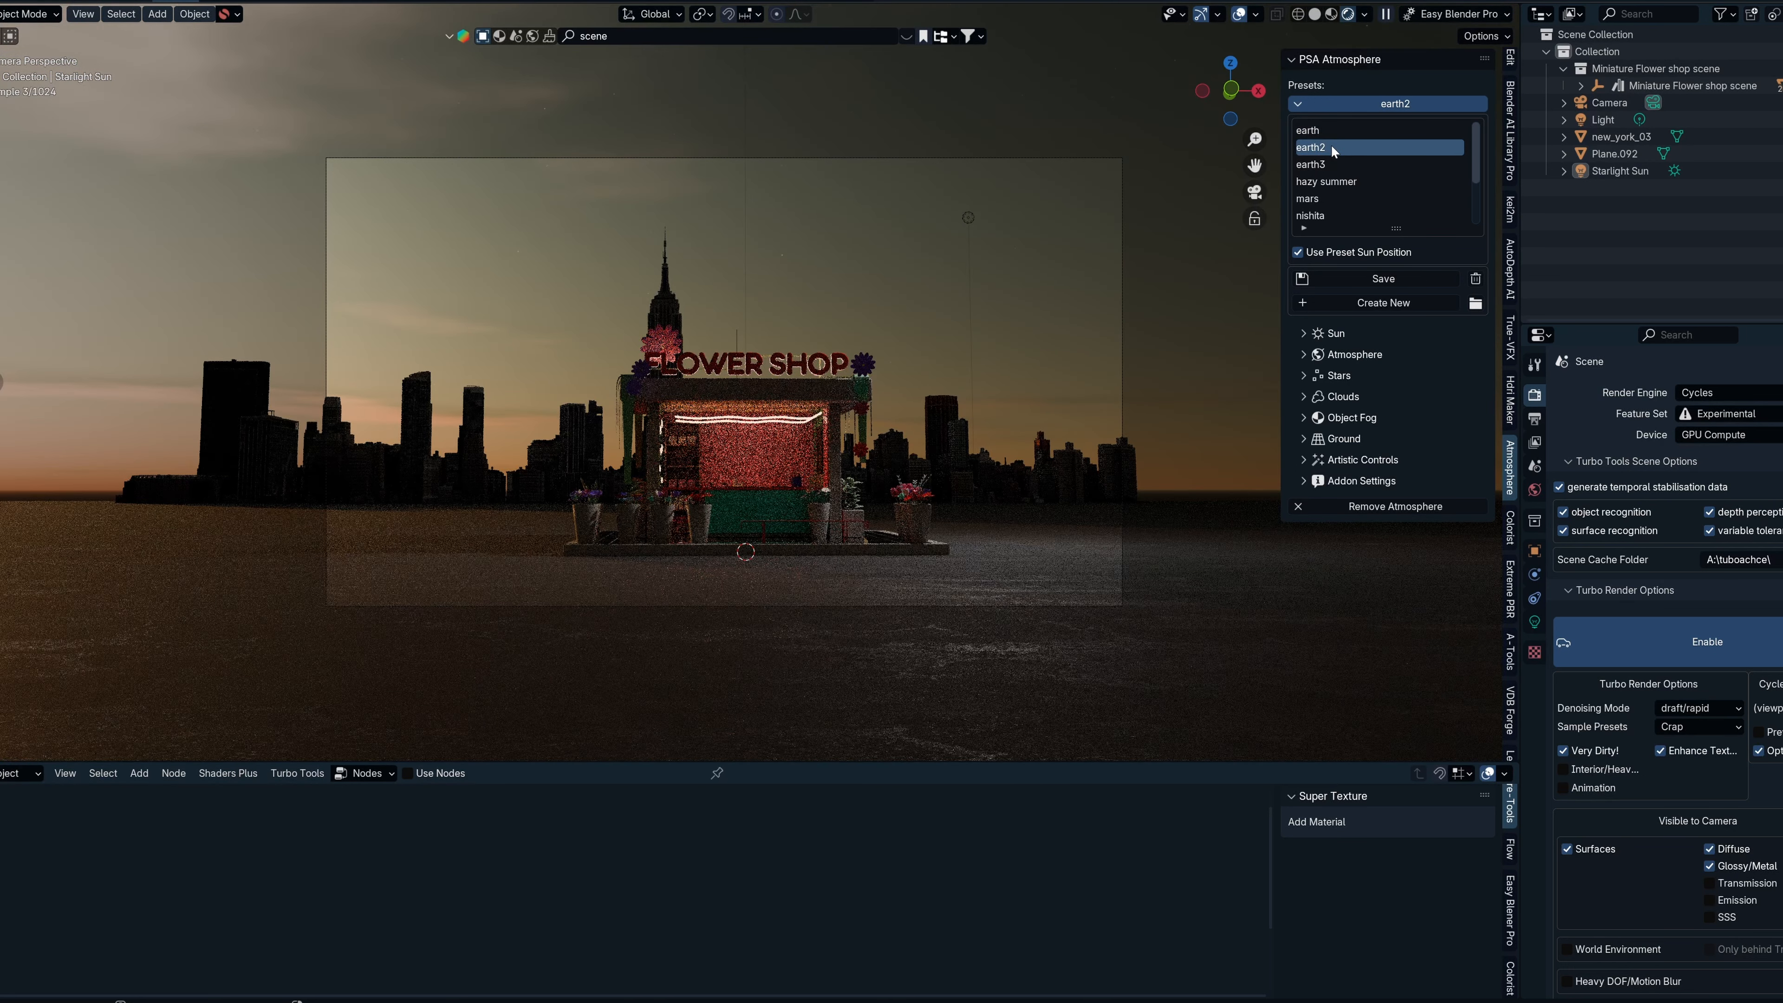
{"action": "left_click", "coordinate": [1321, 163]}
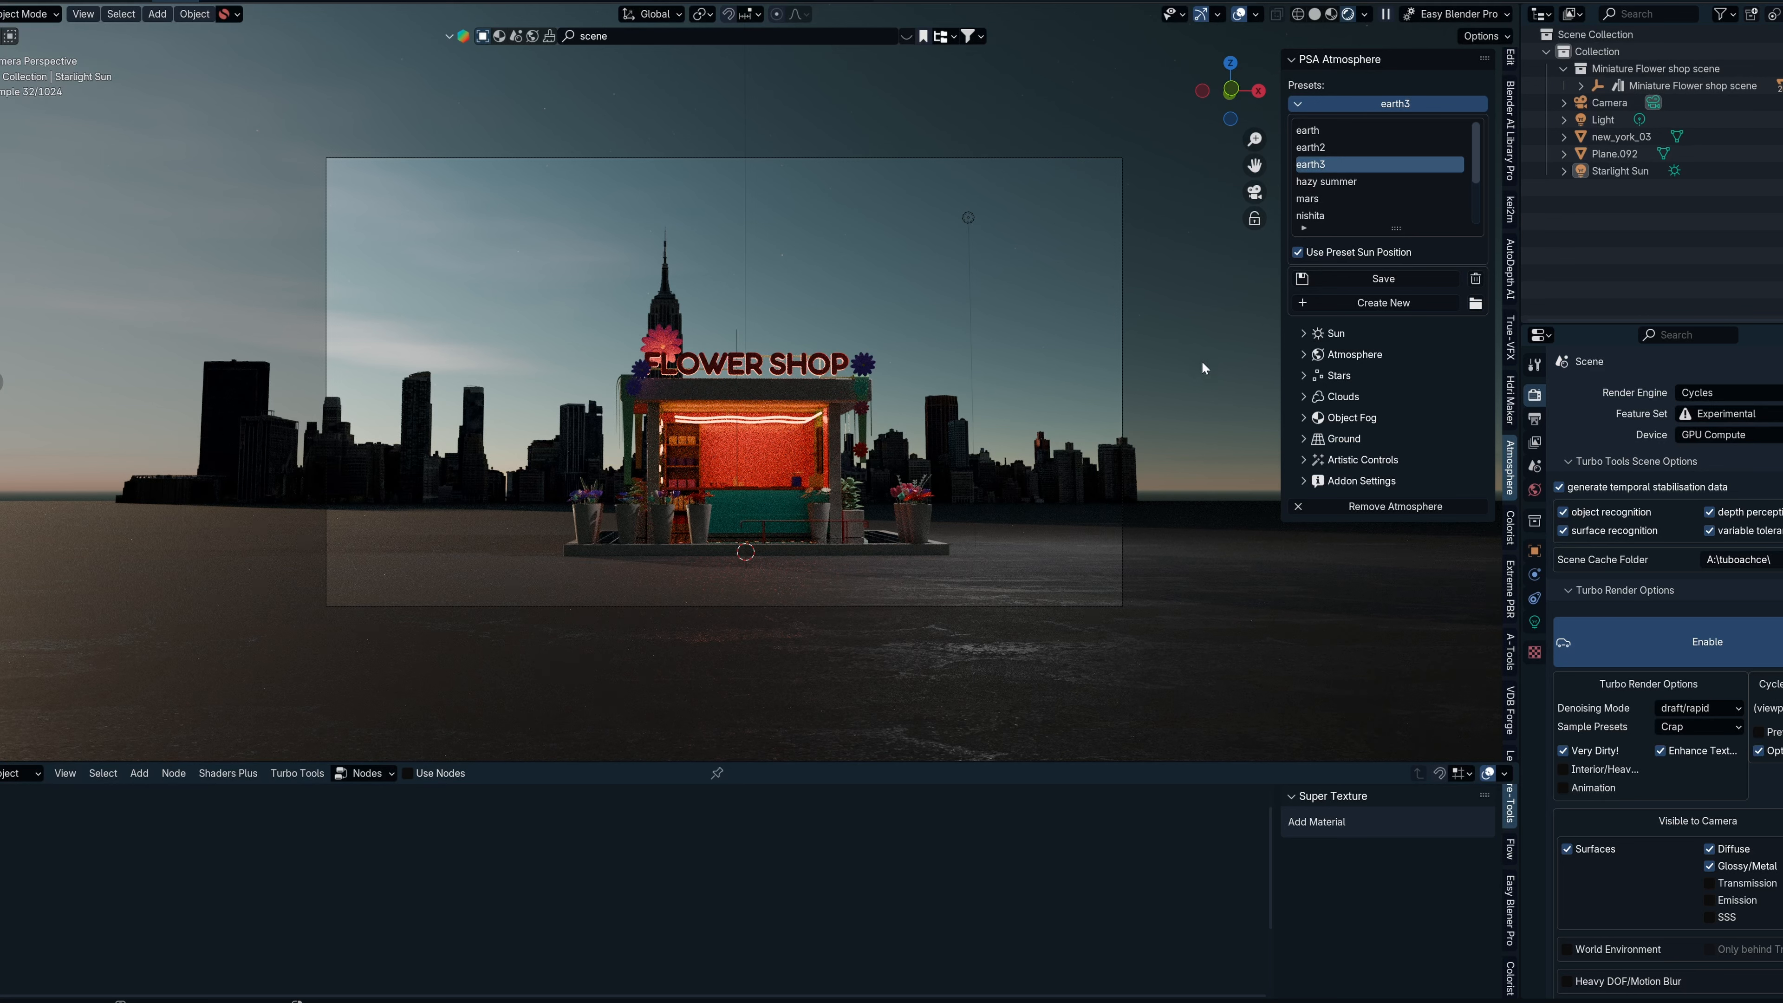
Scale the new_york_03 skyline up to about 1.2 times and shift it along X so its tallest tower stands left of the shop.
{"action": "left_click", "coordinate": [1043, 471]}
{"action": "key", "text": "g"}
{"action": "key", "text": "x"}
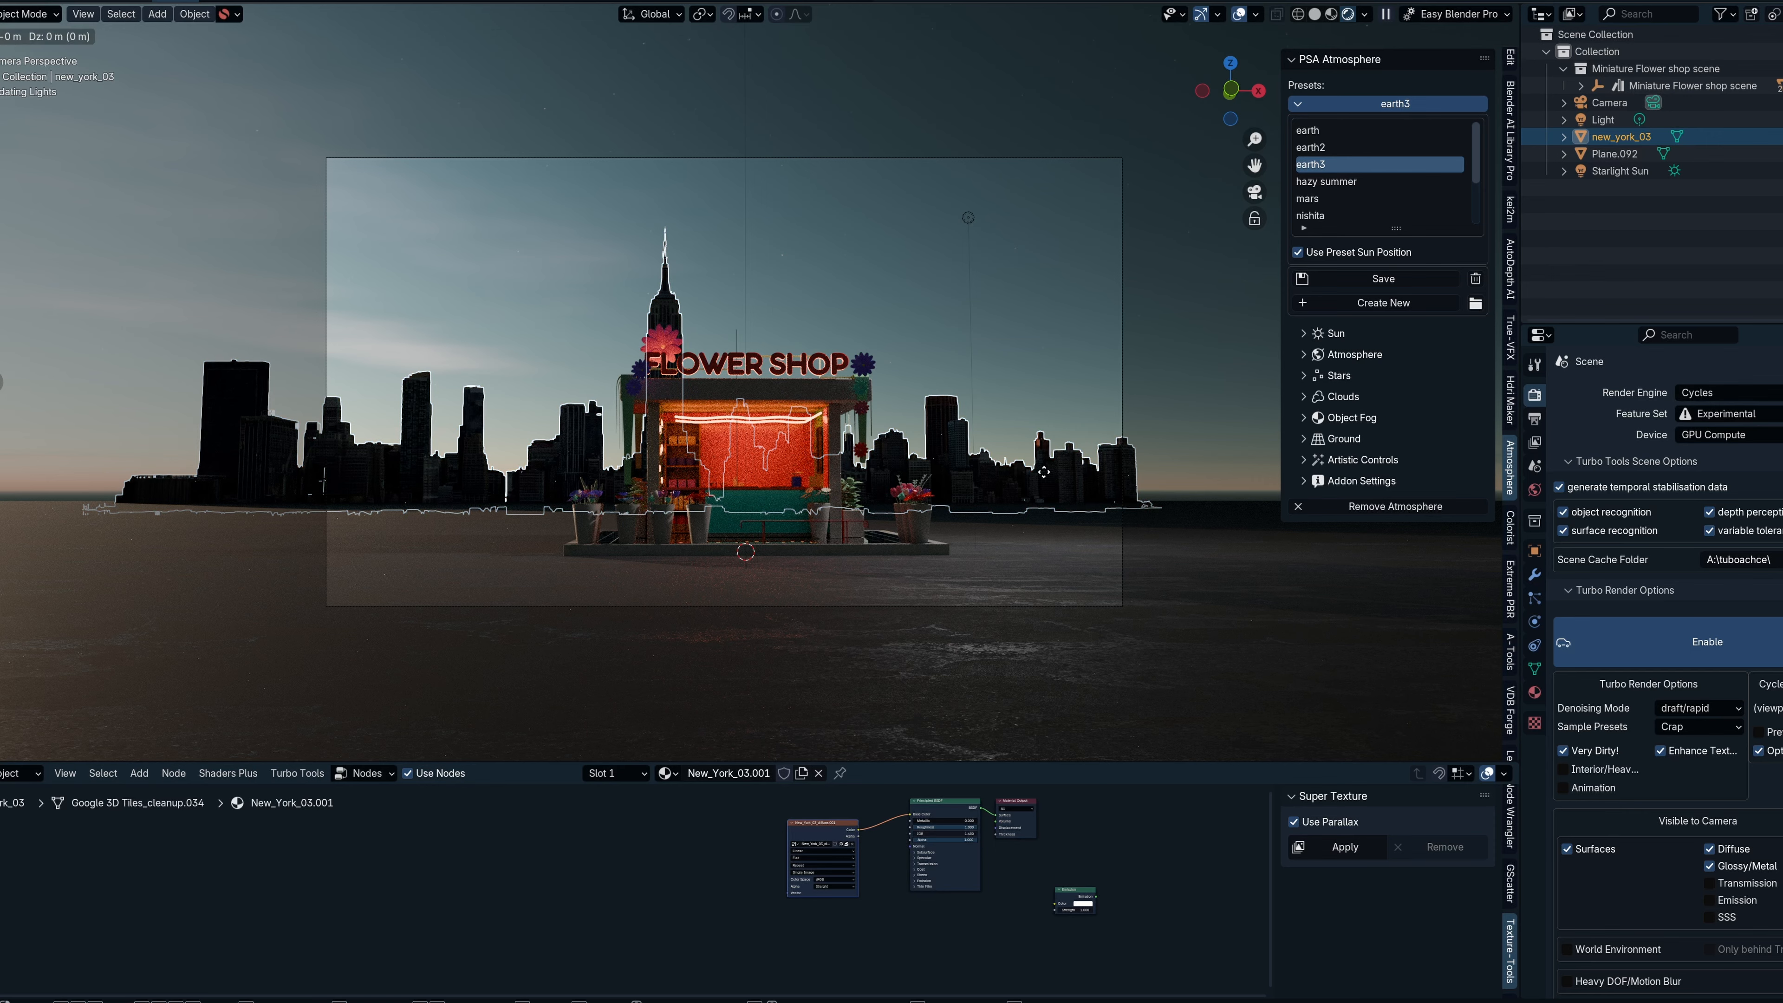
{"action": "key", "text": "s"}
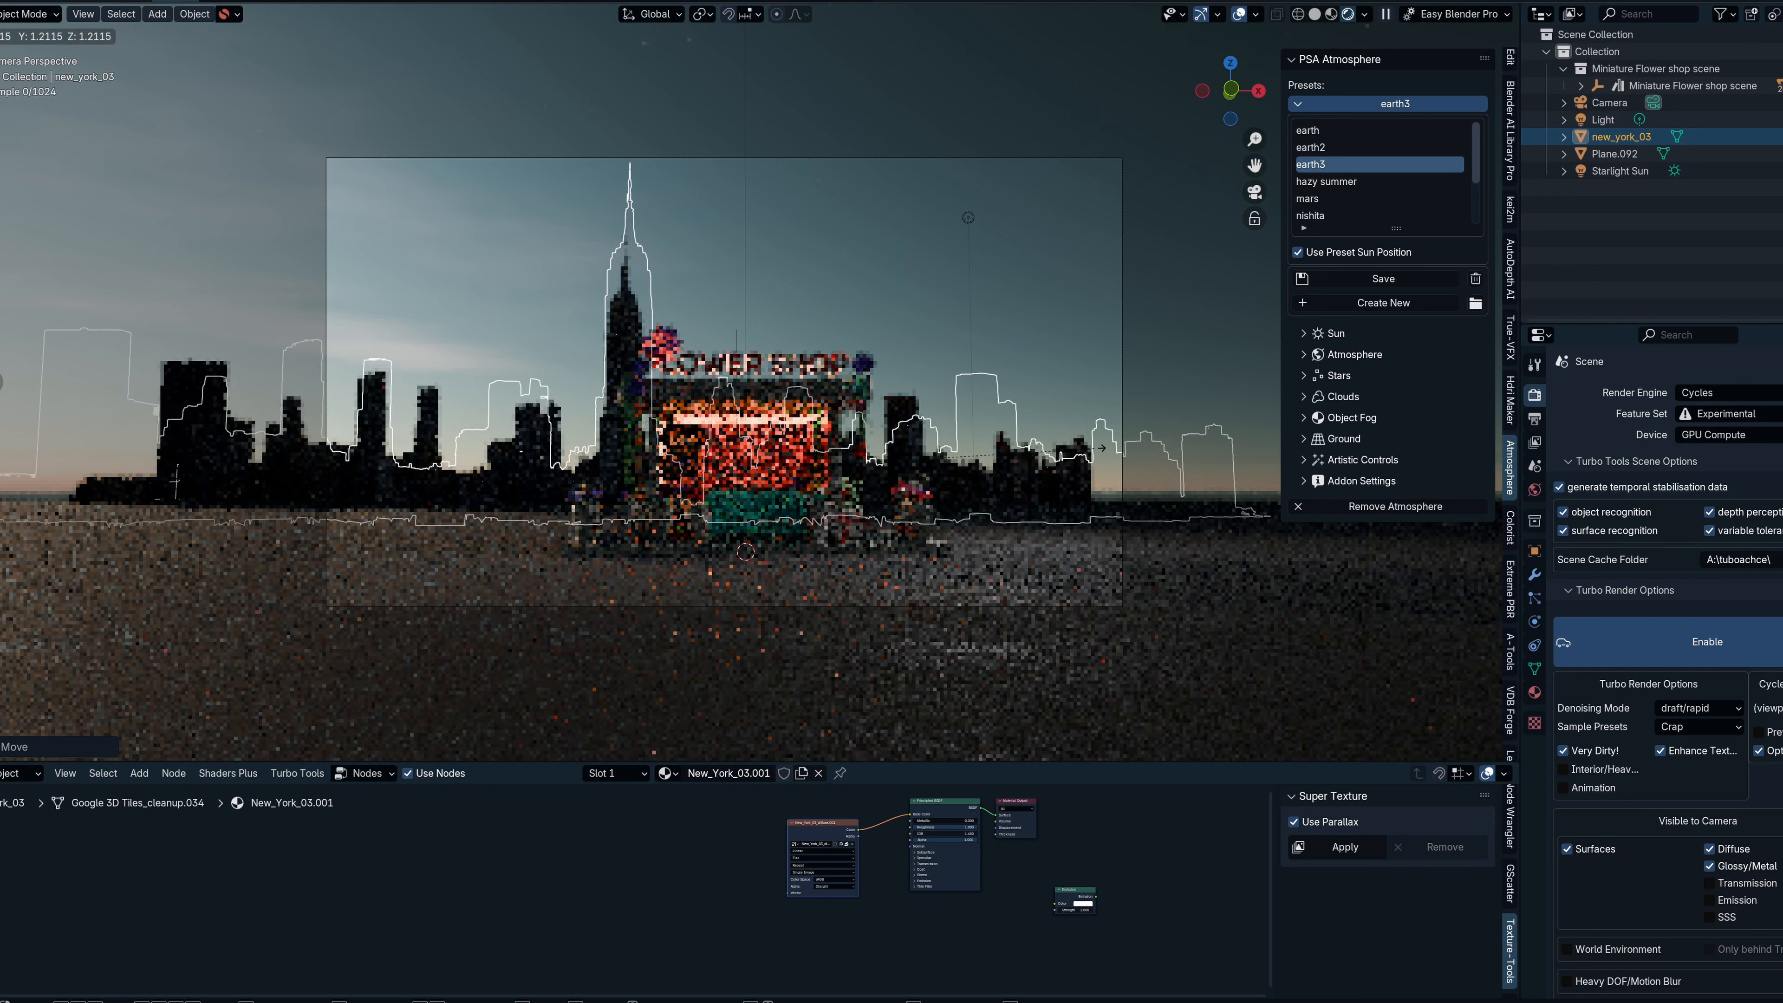
{"action": "left_click", "coordinate": [1070, 465]}
{"action": "left_click", "coordinate": [1050, 624]}
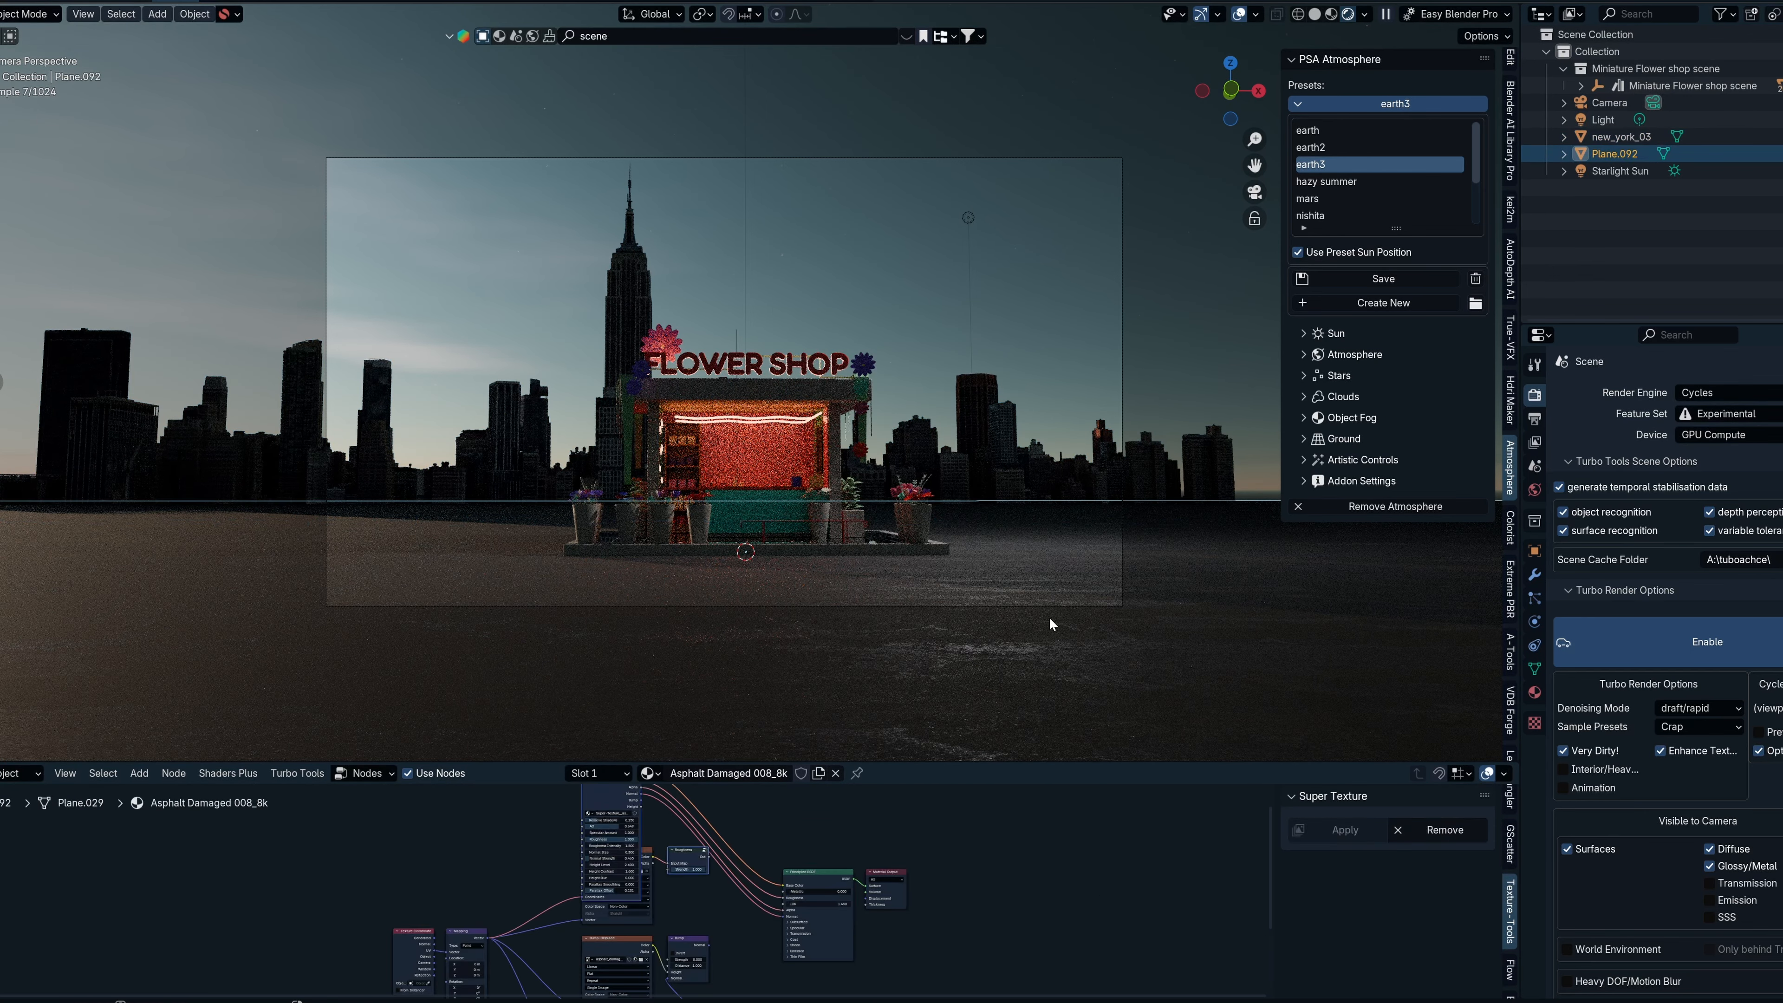
{"action": "left_click", "coordinate": [775, 451]}
{"action": "left_click", "coordinate": [872, 700]}
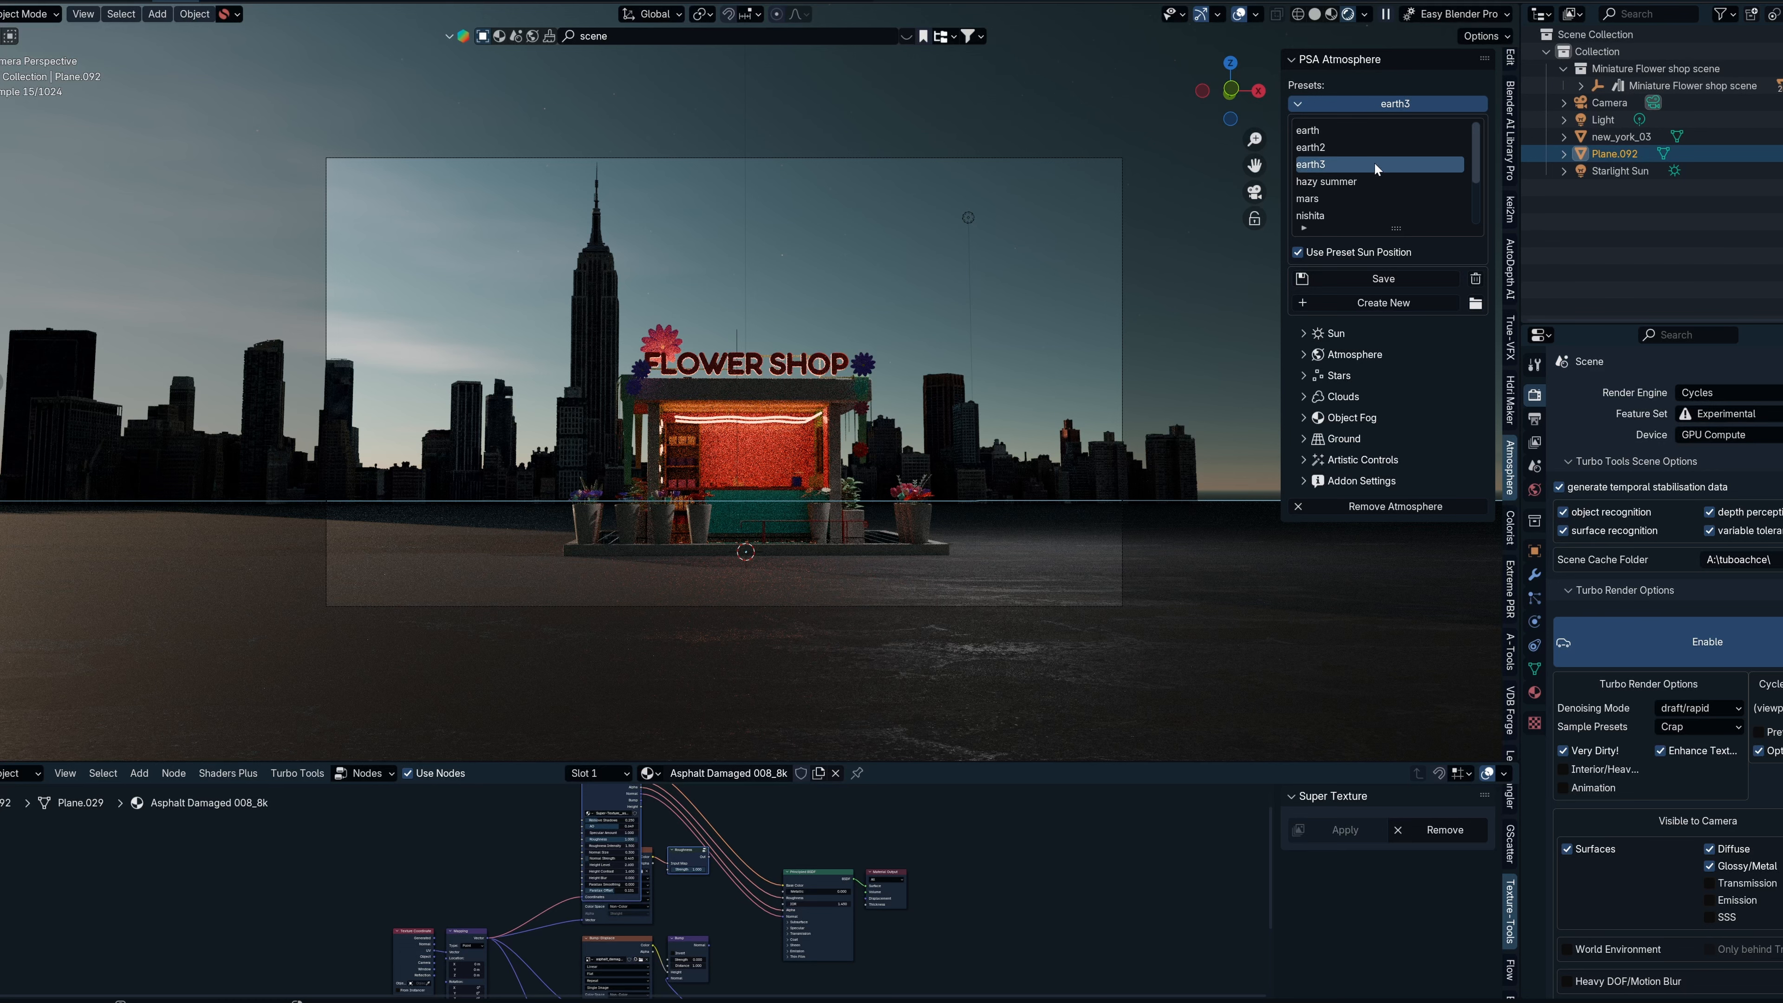
Try the hazy summer and mars atmosphere presets, apply the nishita preset, and deselect the ground plane.
{"action": "left_click", "coordinate": [1341, 184]}
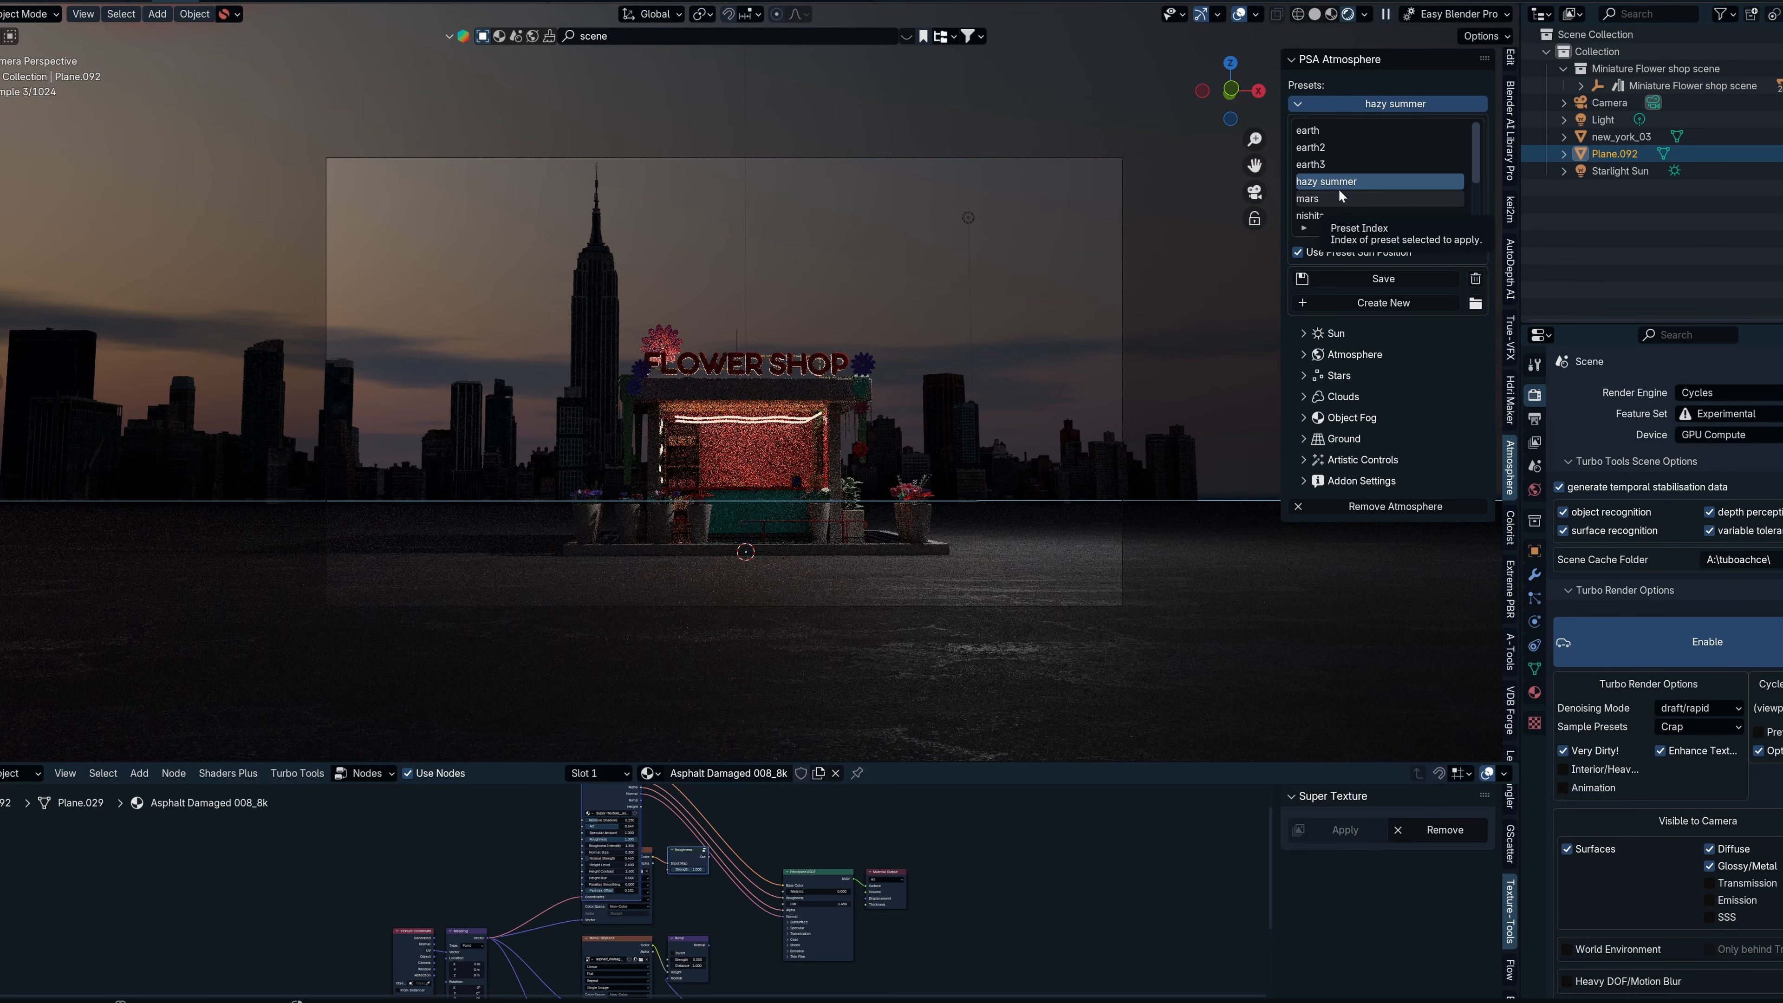
{"action": "left_click", "coordinate": [1330, 200]}
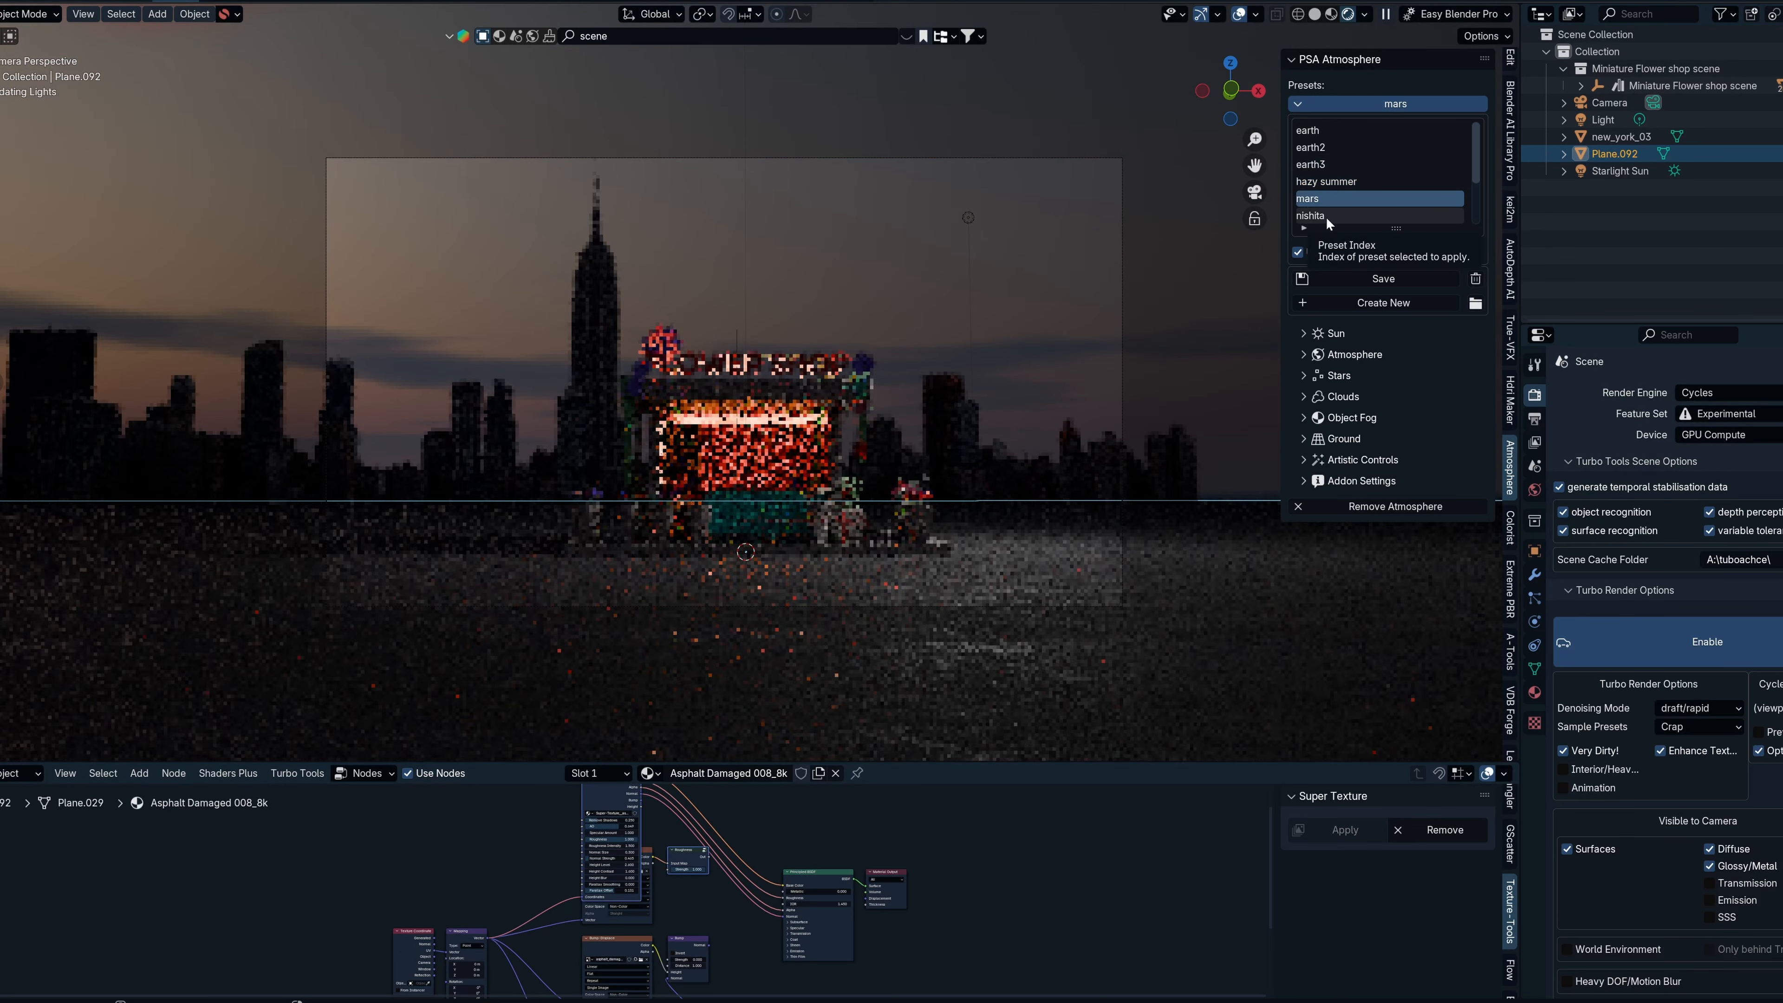
{"action": "left_click", "coordinate": [1326, 215]}
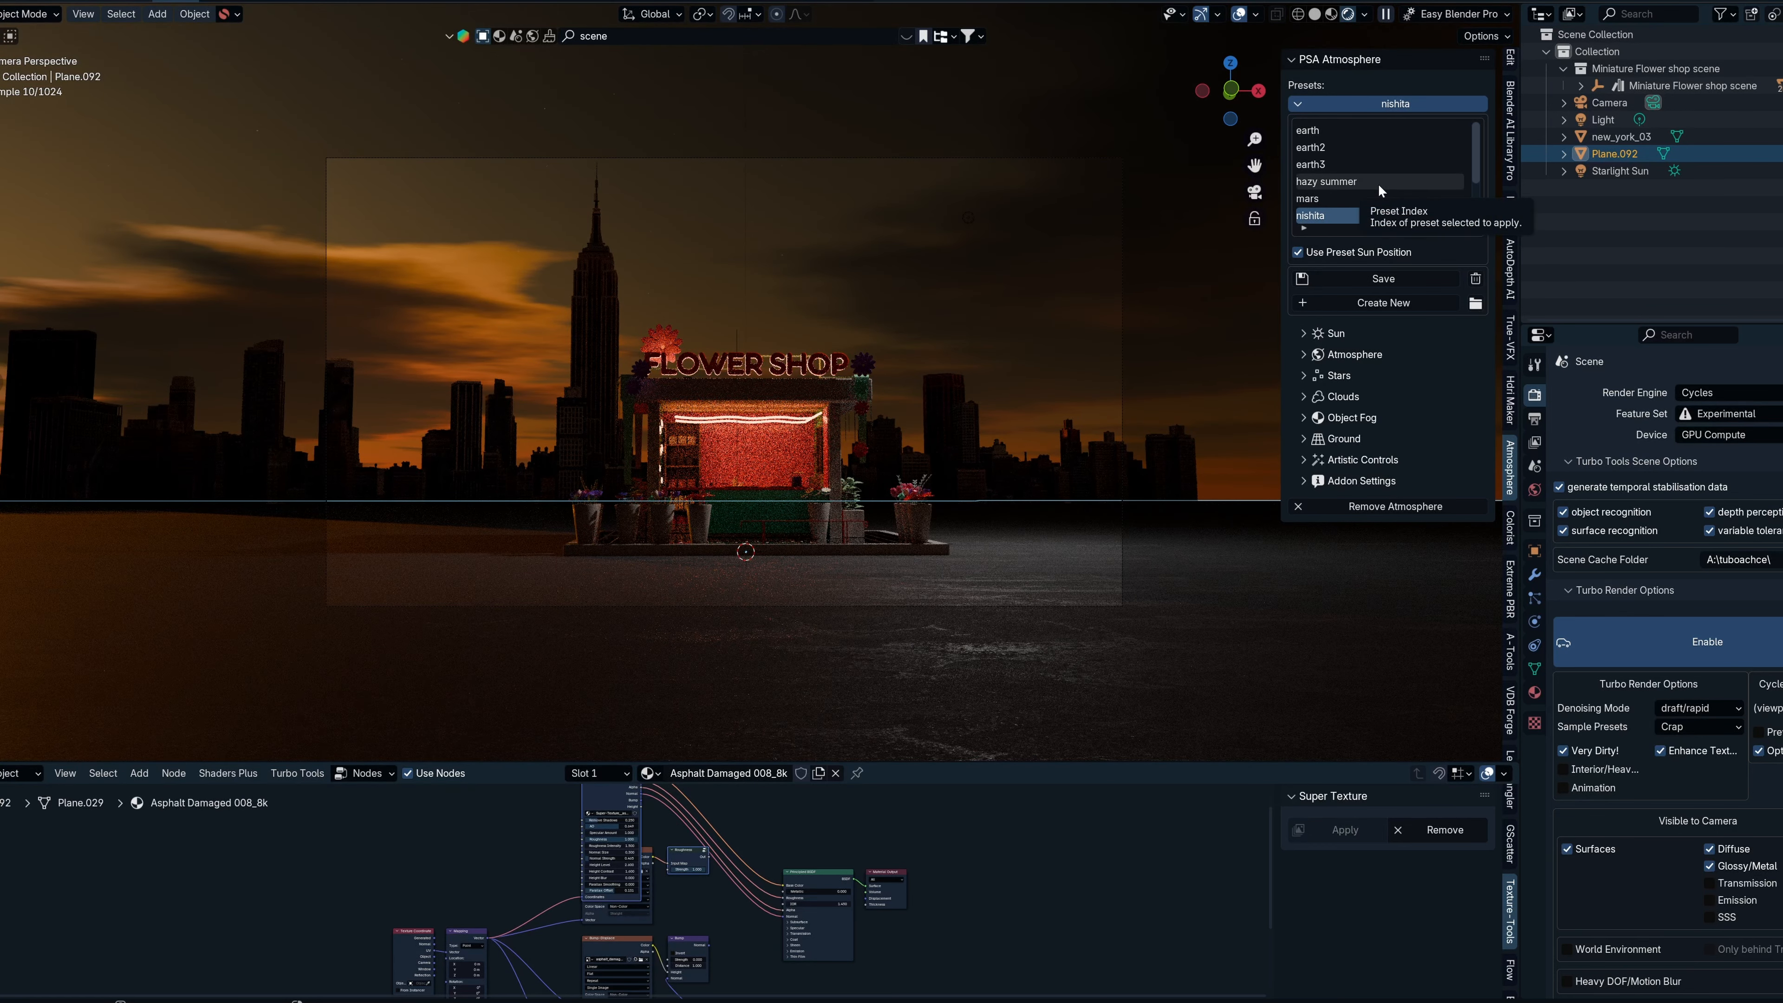
{"action": "left_click", "coordinate": [1227, 325]}
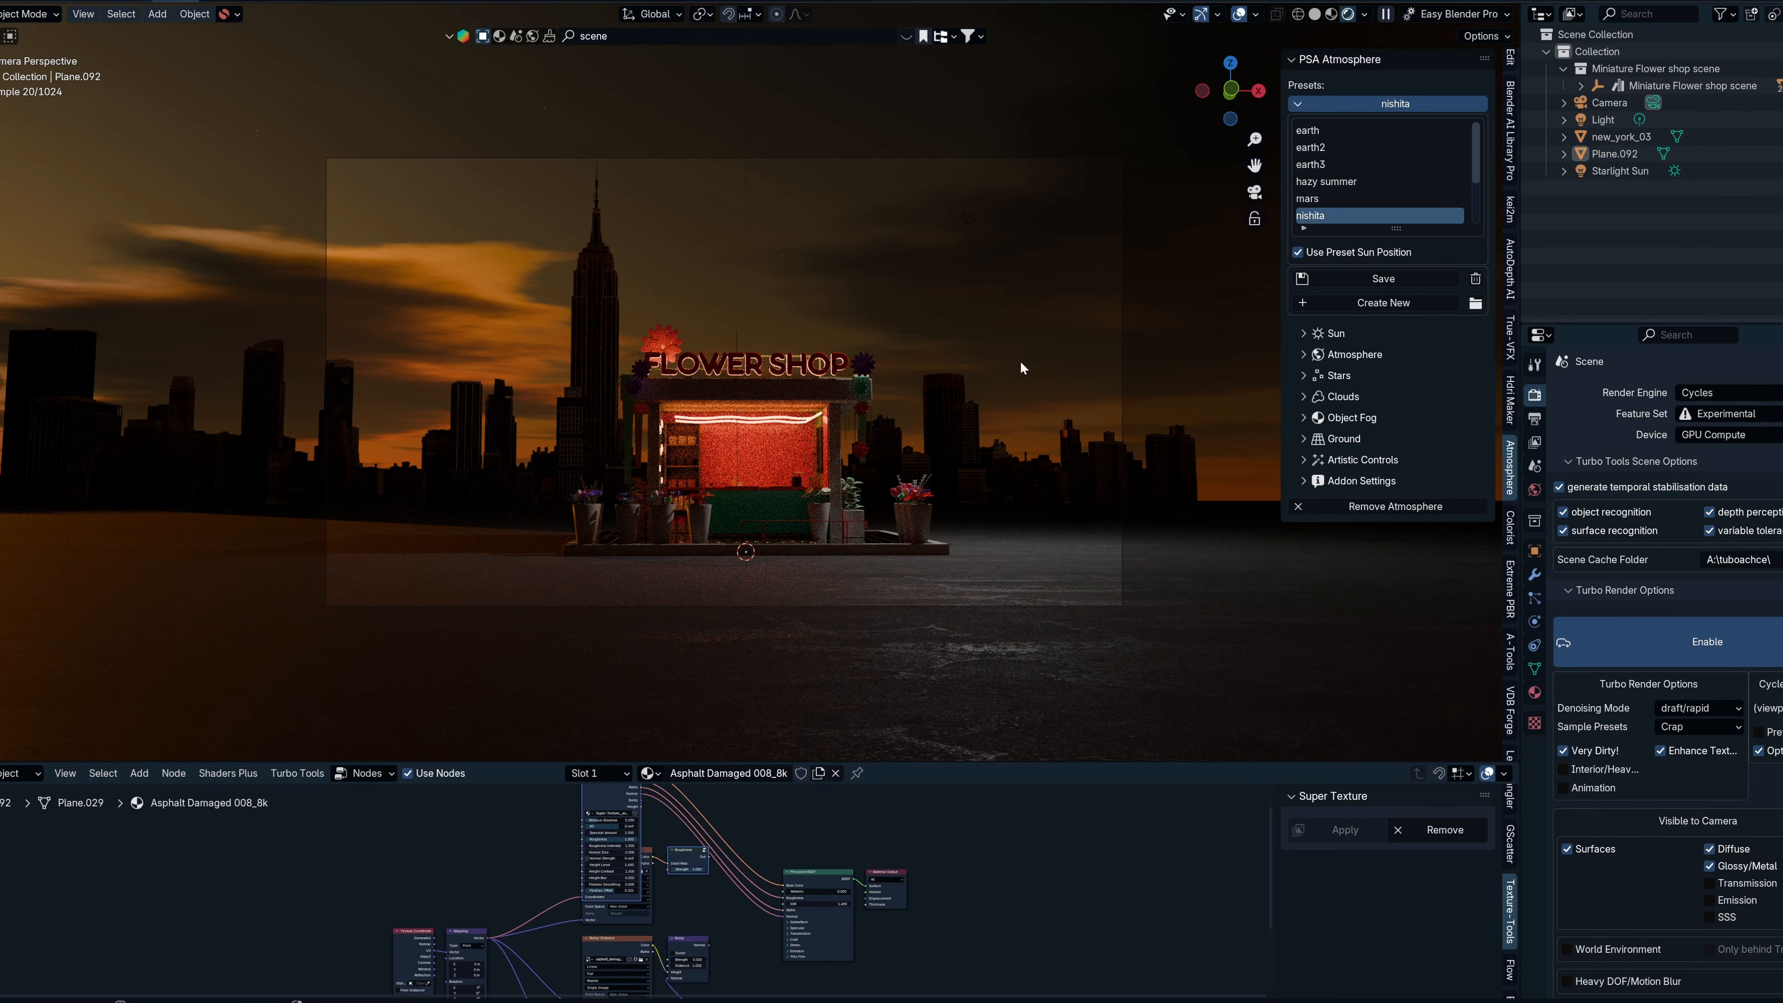
Set the atmosphere sun's rotation to -27.35° horizontal and -90.035° vertical.
{"action": "left_click", "coordinate": [1304, 332]}
{"action": "left_click_drag", "start_coordinate": [1439, 378], "coordinate": [1450, 375]}
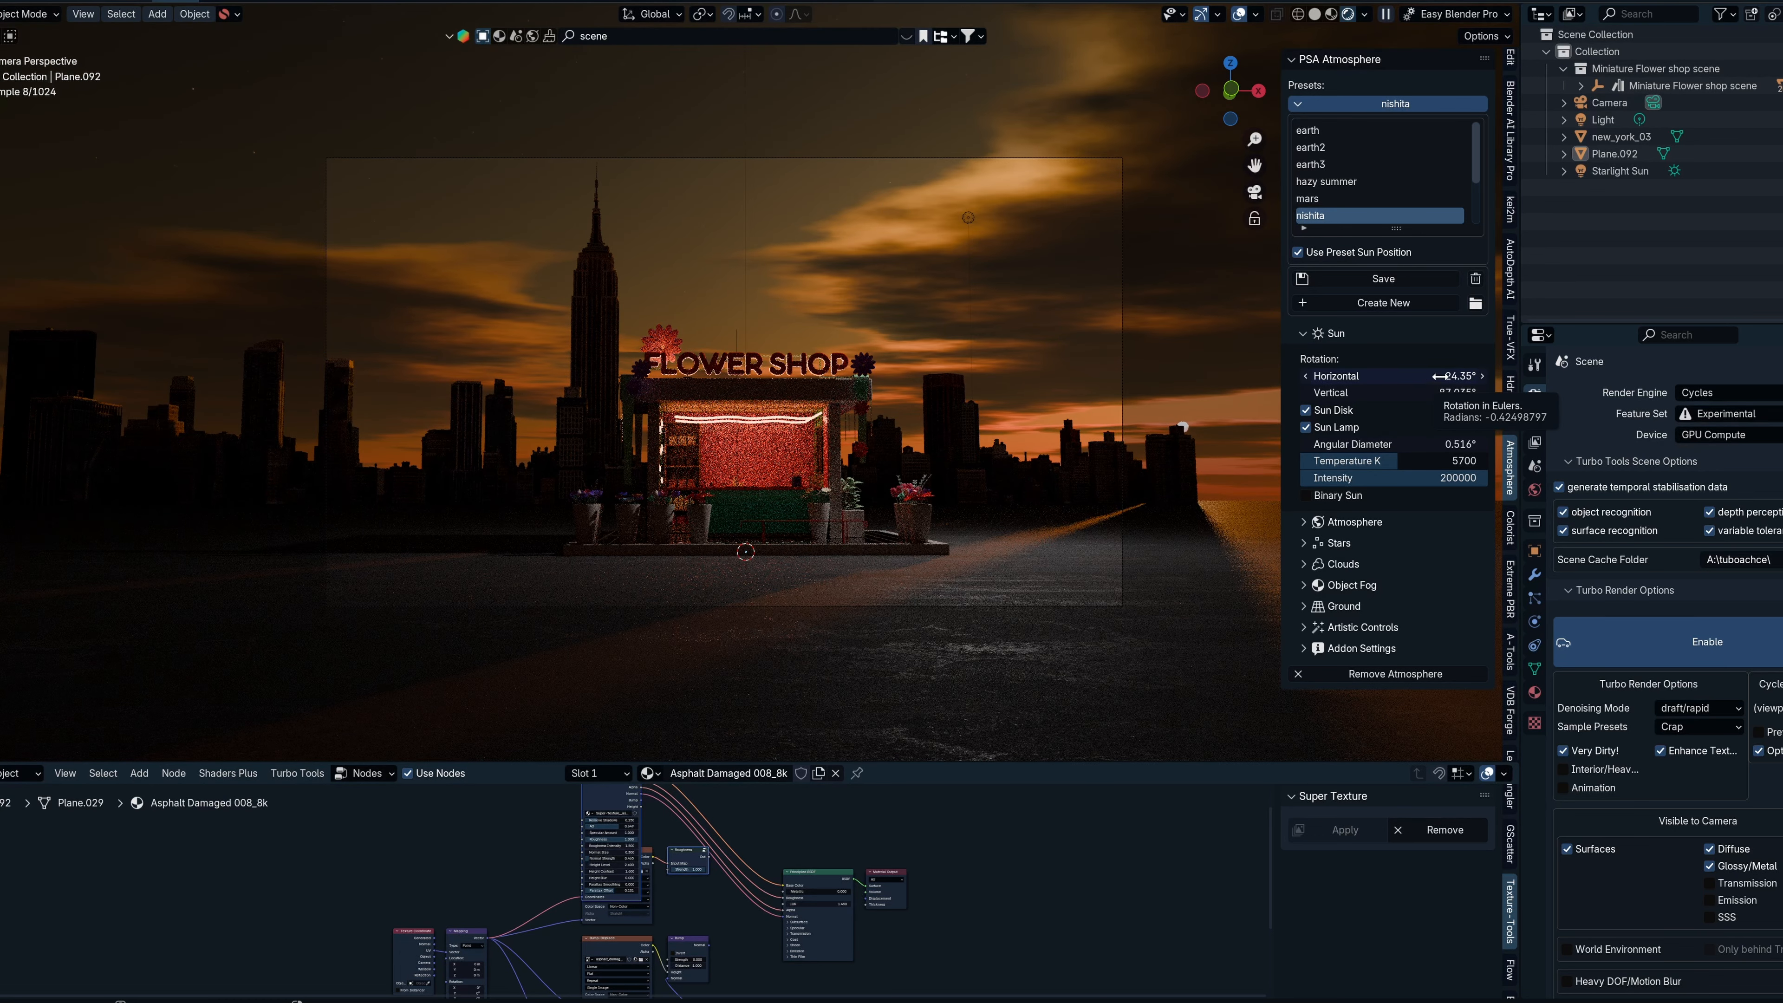
{"action": "left_click", "coordinate": [1304, 377]}
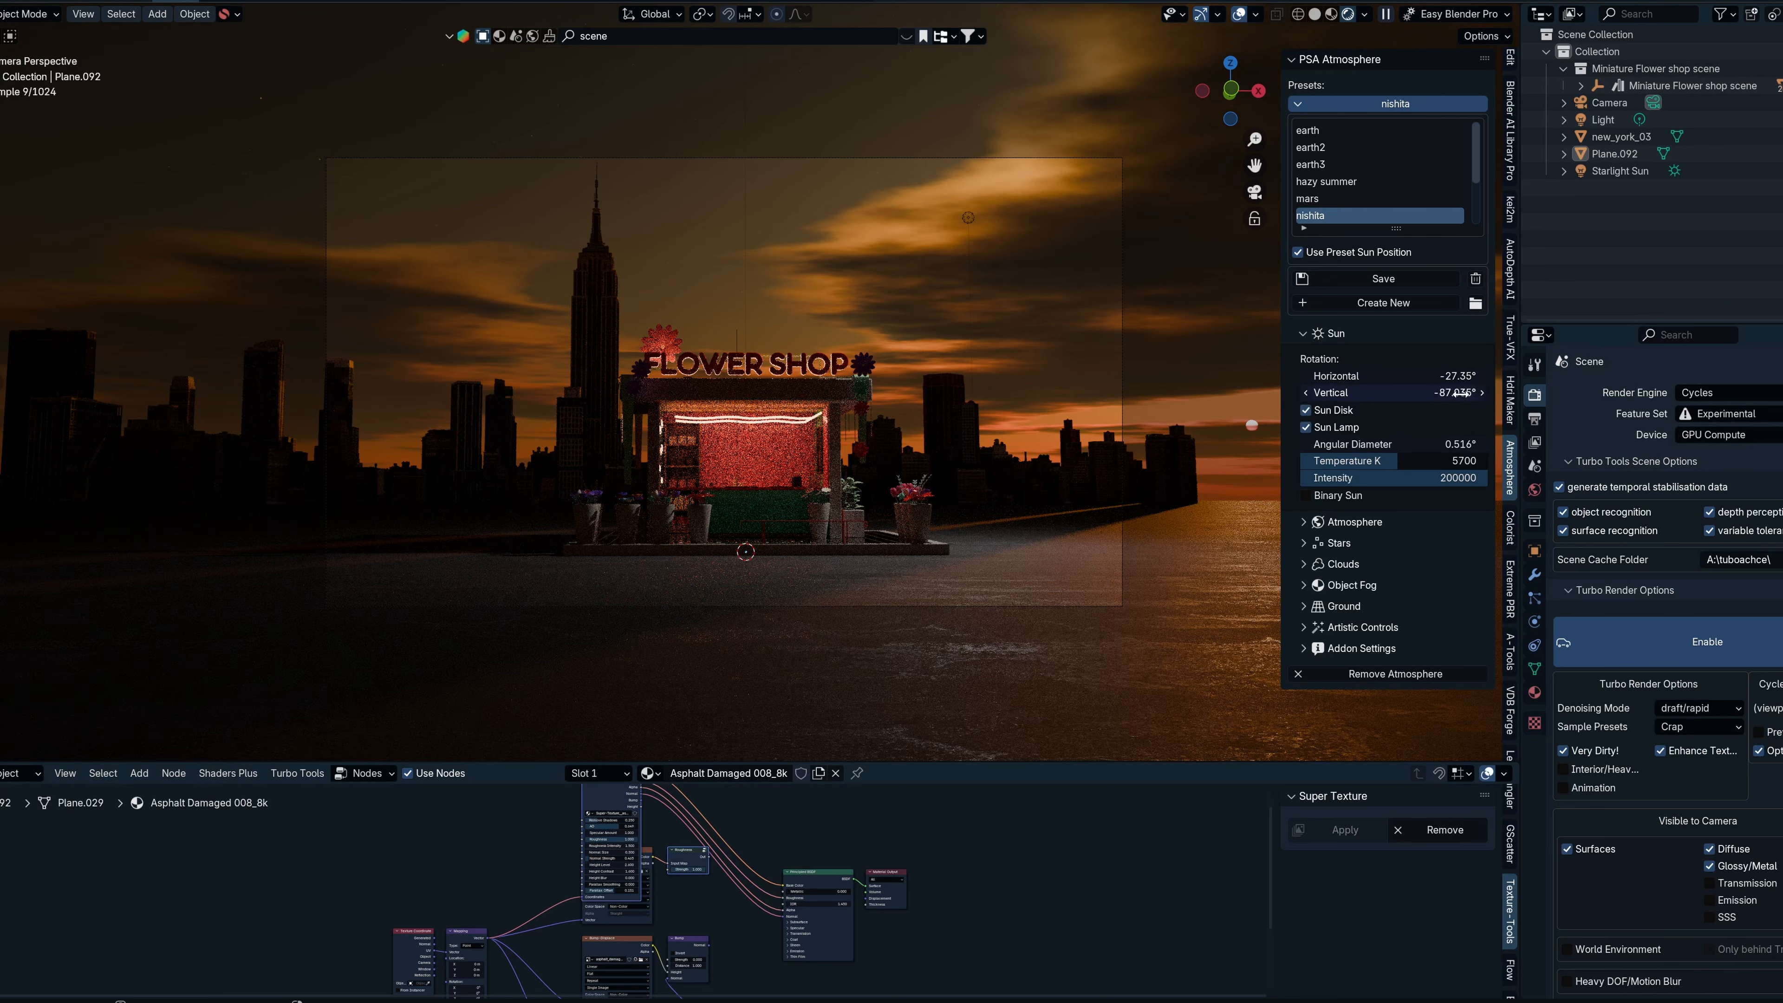
{"action": "left_click", "coordinate": [1306, 393]}
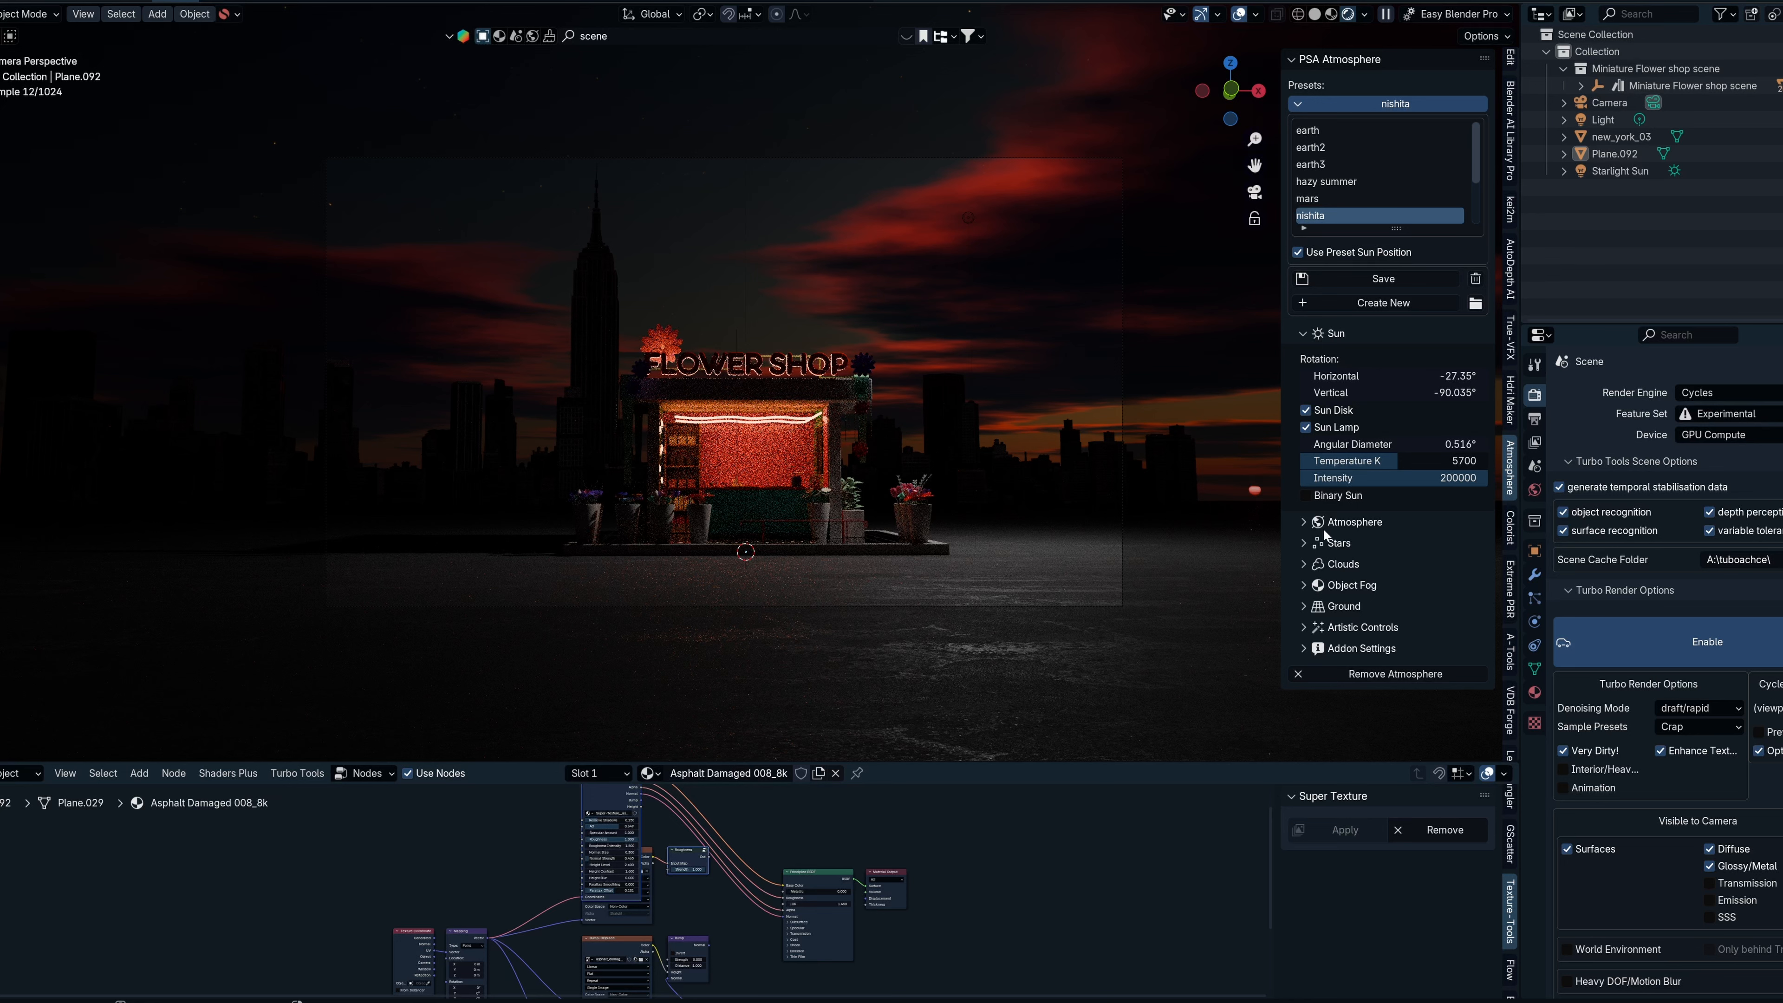
Set the atmosphere's Intensity to 7.98 and Night Intensity to 0.03, undoing a trial vertical sun rotation of -111.03°.
{"action": "left_click", "coordinate": [1304, 524]}
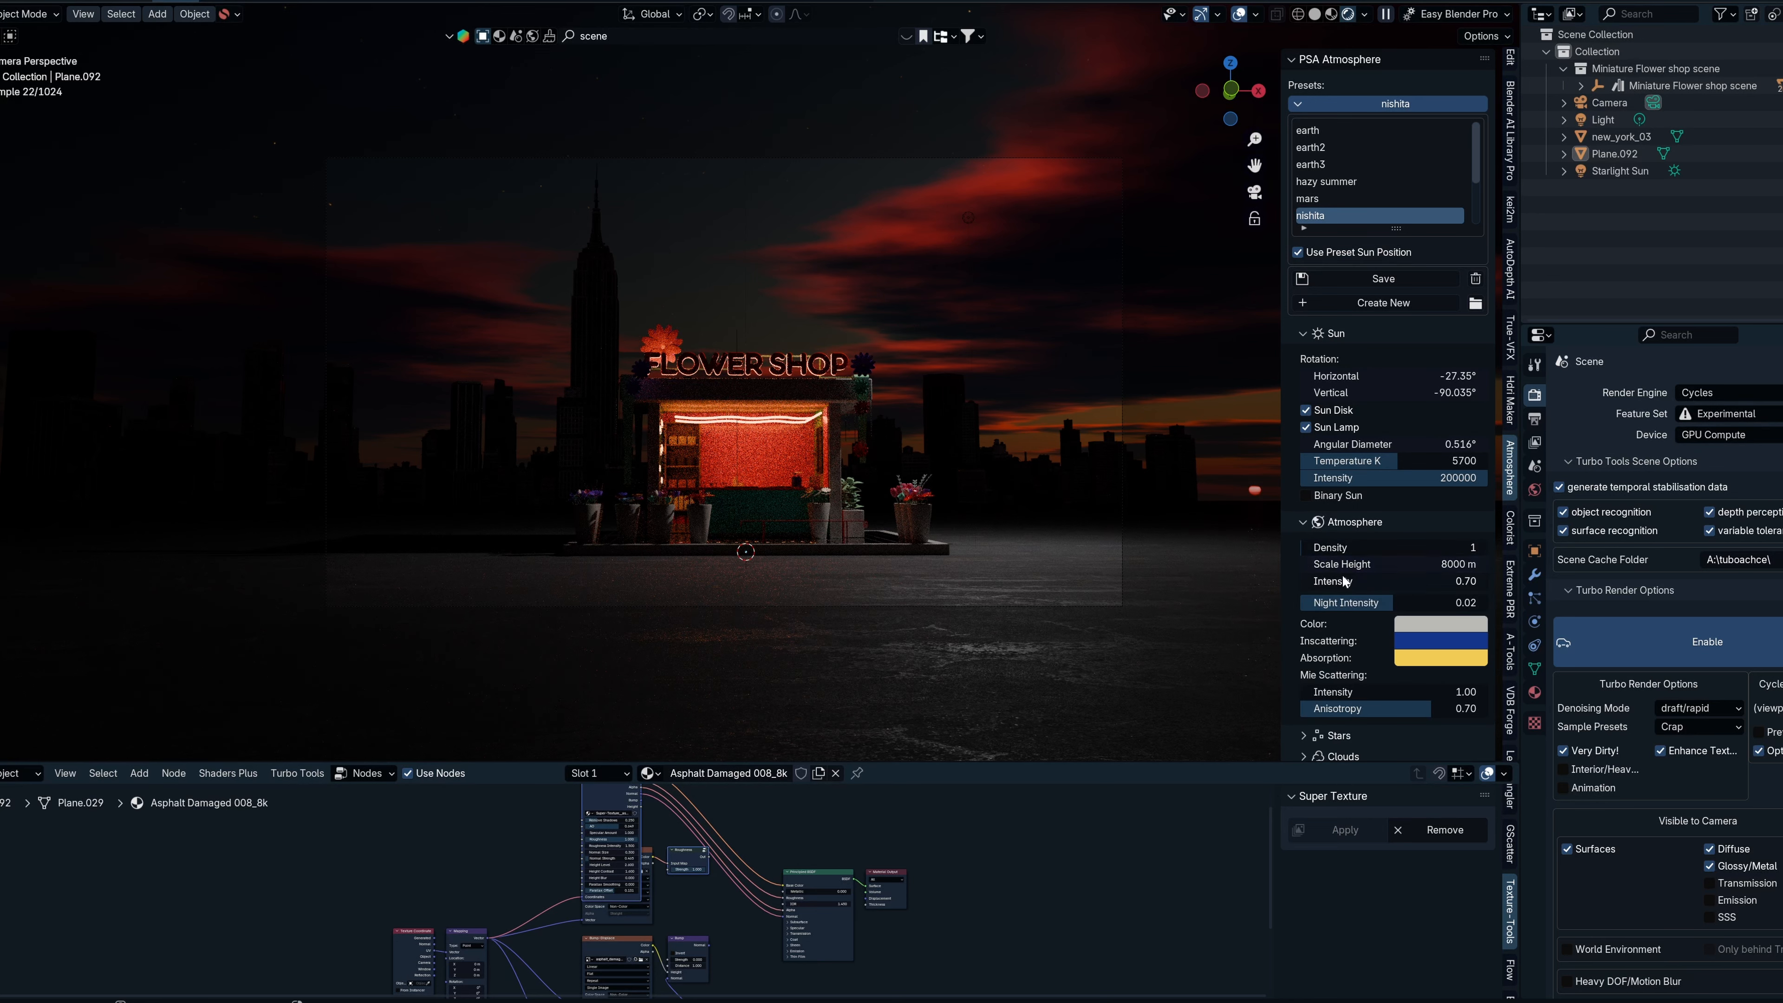
{"action": "mouse_move", "coordinate": [1301, 581]}
{"action": "left_mouse_down"}
{"action": "mouse_move", "coordinate": [1347, 587]}
{"action": "mouse_move", "coordinate": [1304, 581]}
{"action": "left_mouse_up"}
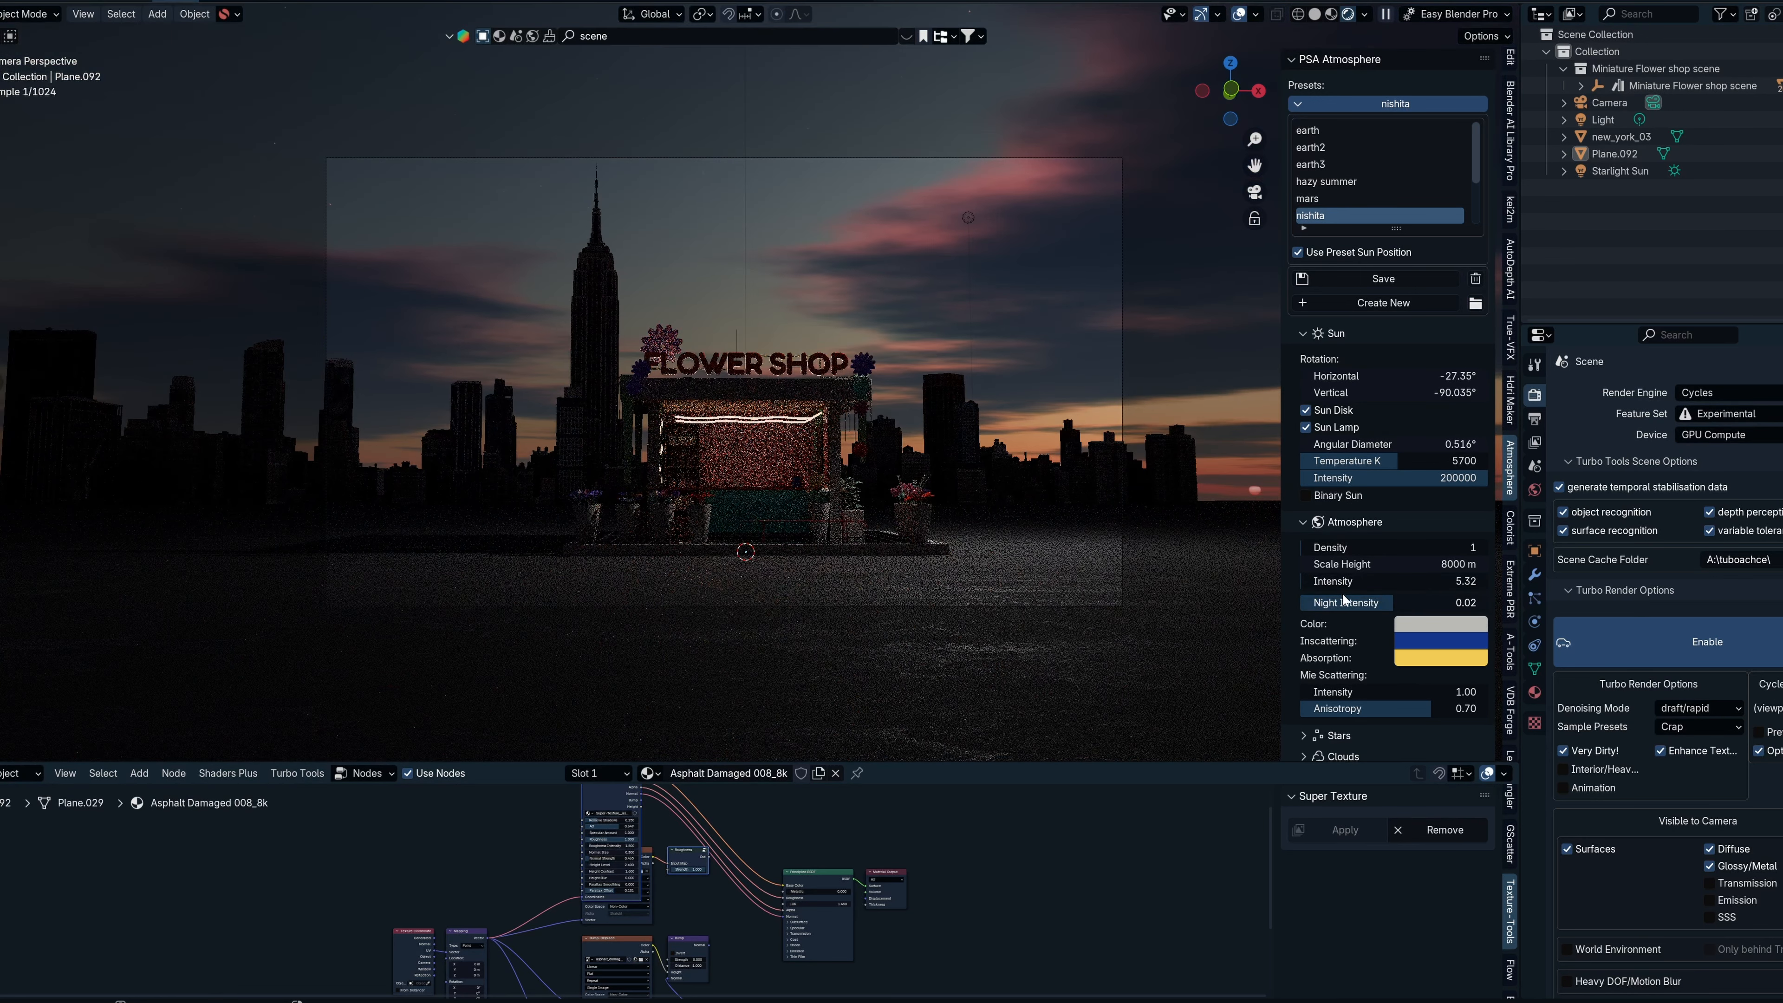
{"action": "left_click_drag", "start_coordinate": [1392, 603], "coordinate": [1431, 604]}
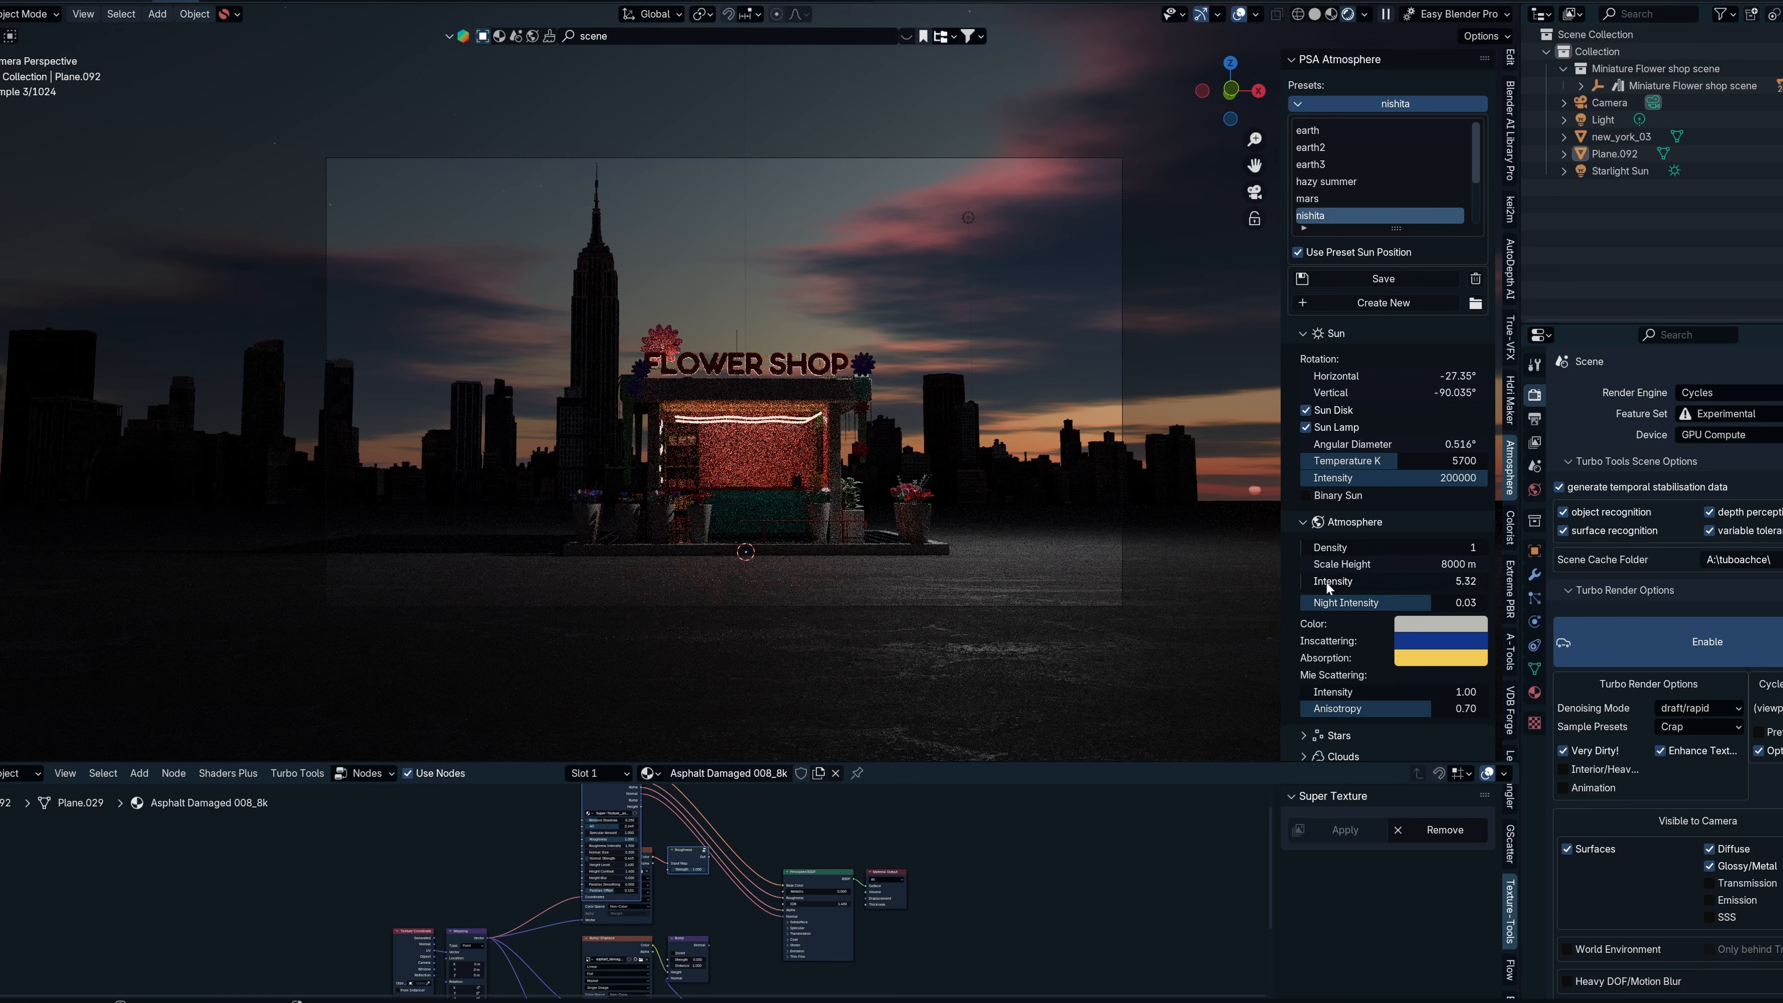
{"action": "left_click_drag", "start_coordinate": [1327, 581], "coordinate": [1376, 581]}
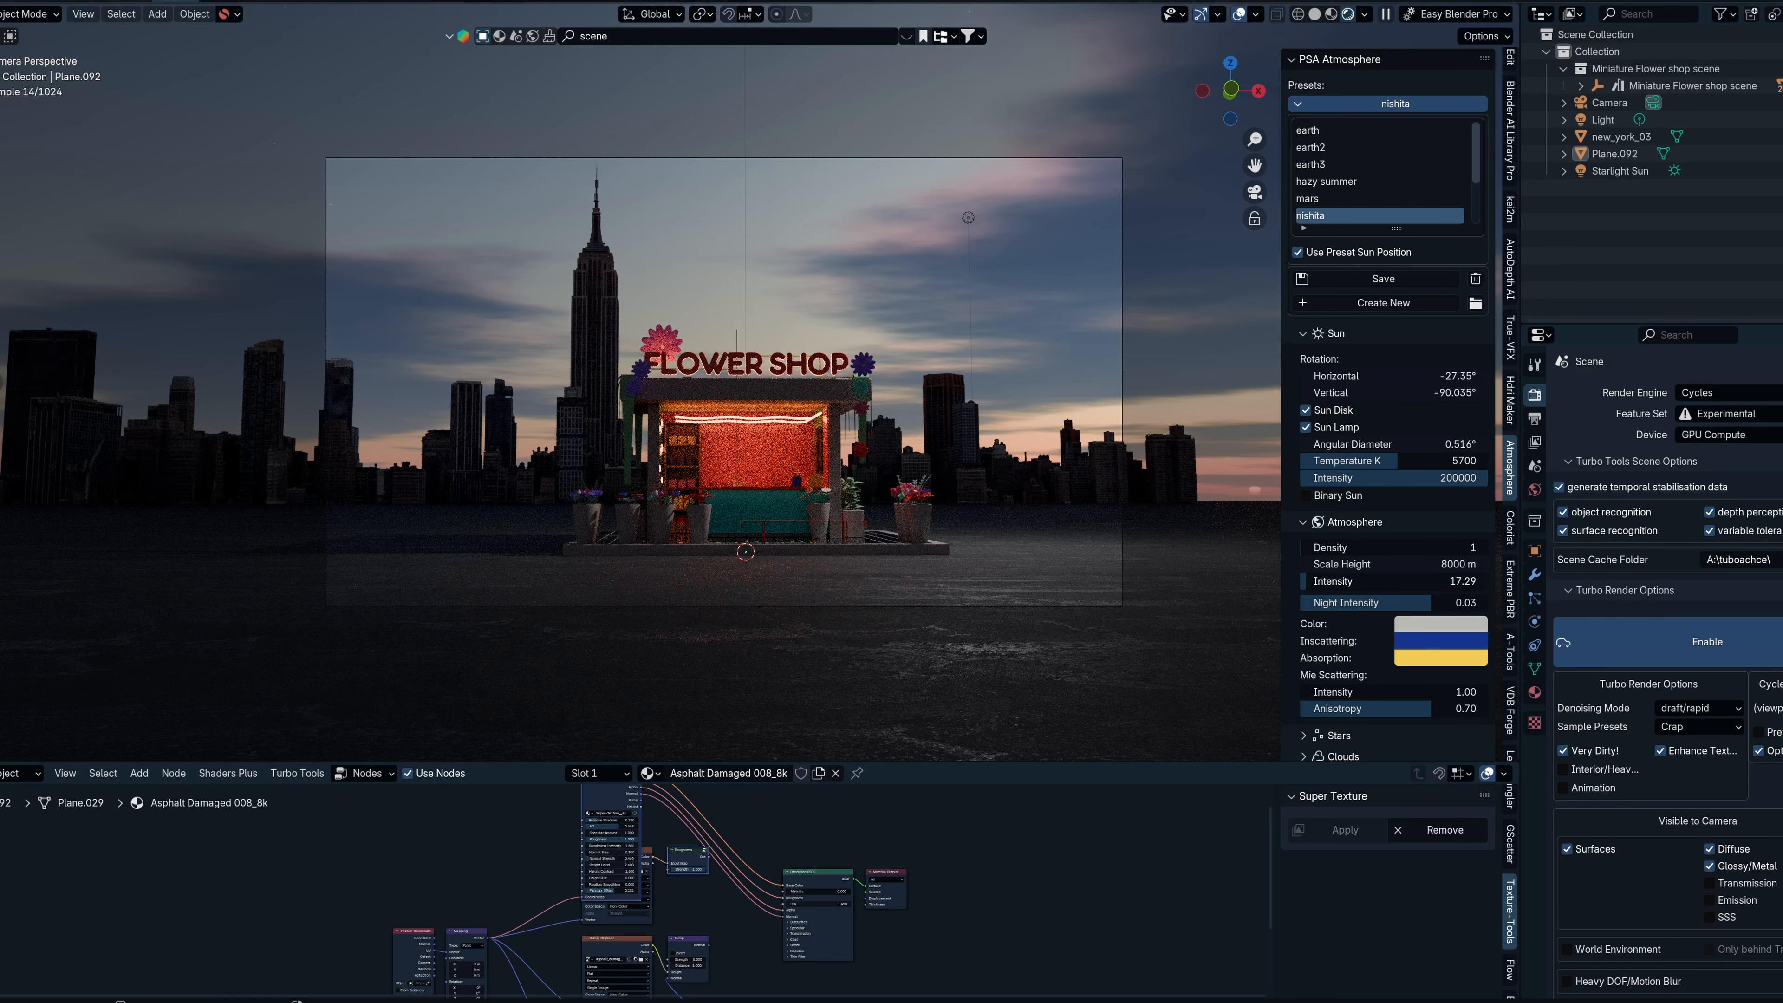
{"action": "left_click_drag", "start_coordinate": [1338, 581], "coordinate": [1300, 579]}
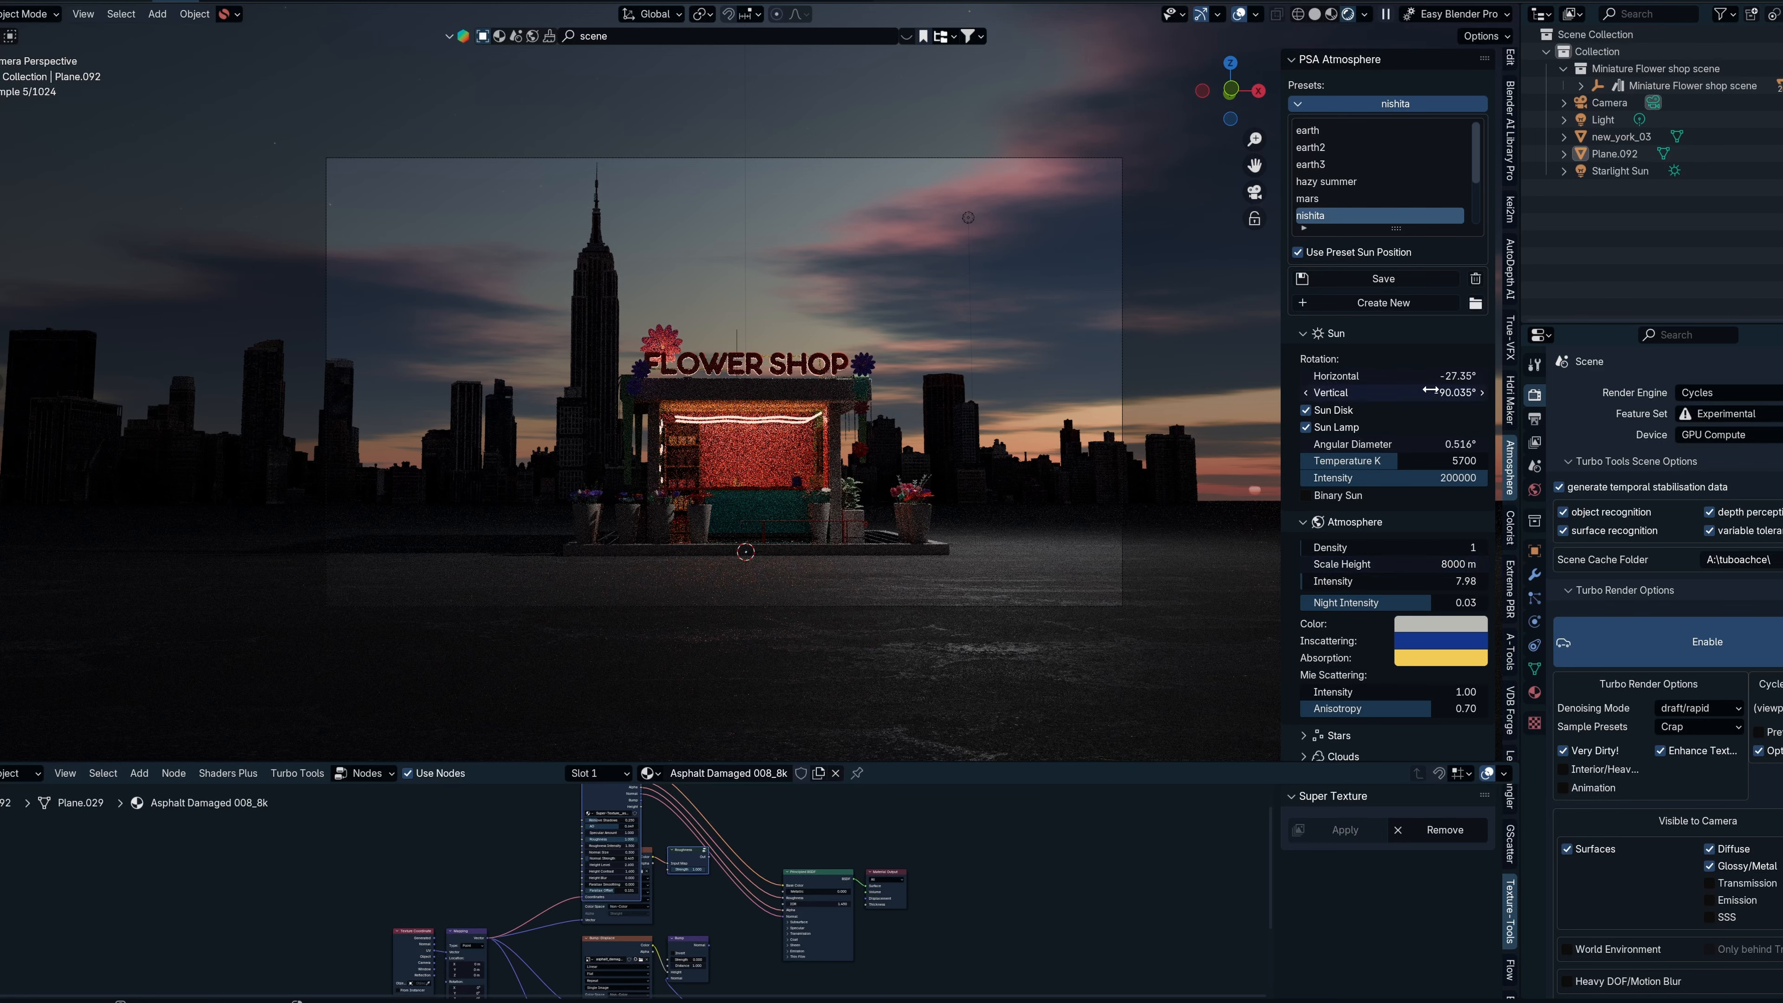
{"action": "left_click_drag", "start_coordinate": [1430, 391], "coordinate": [1395, 391]}
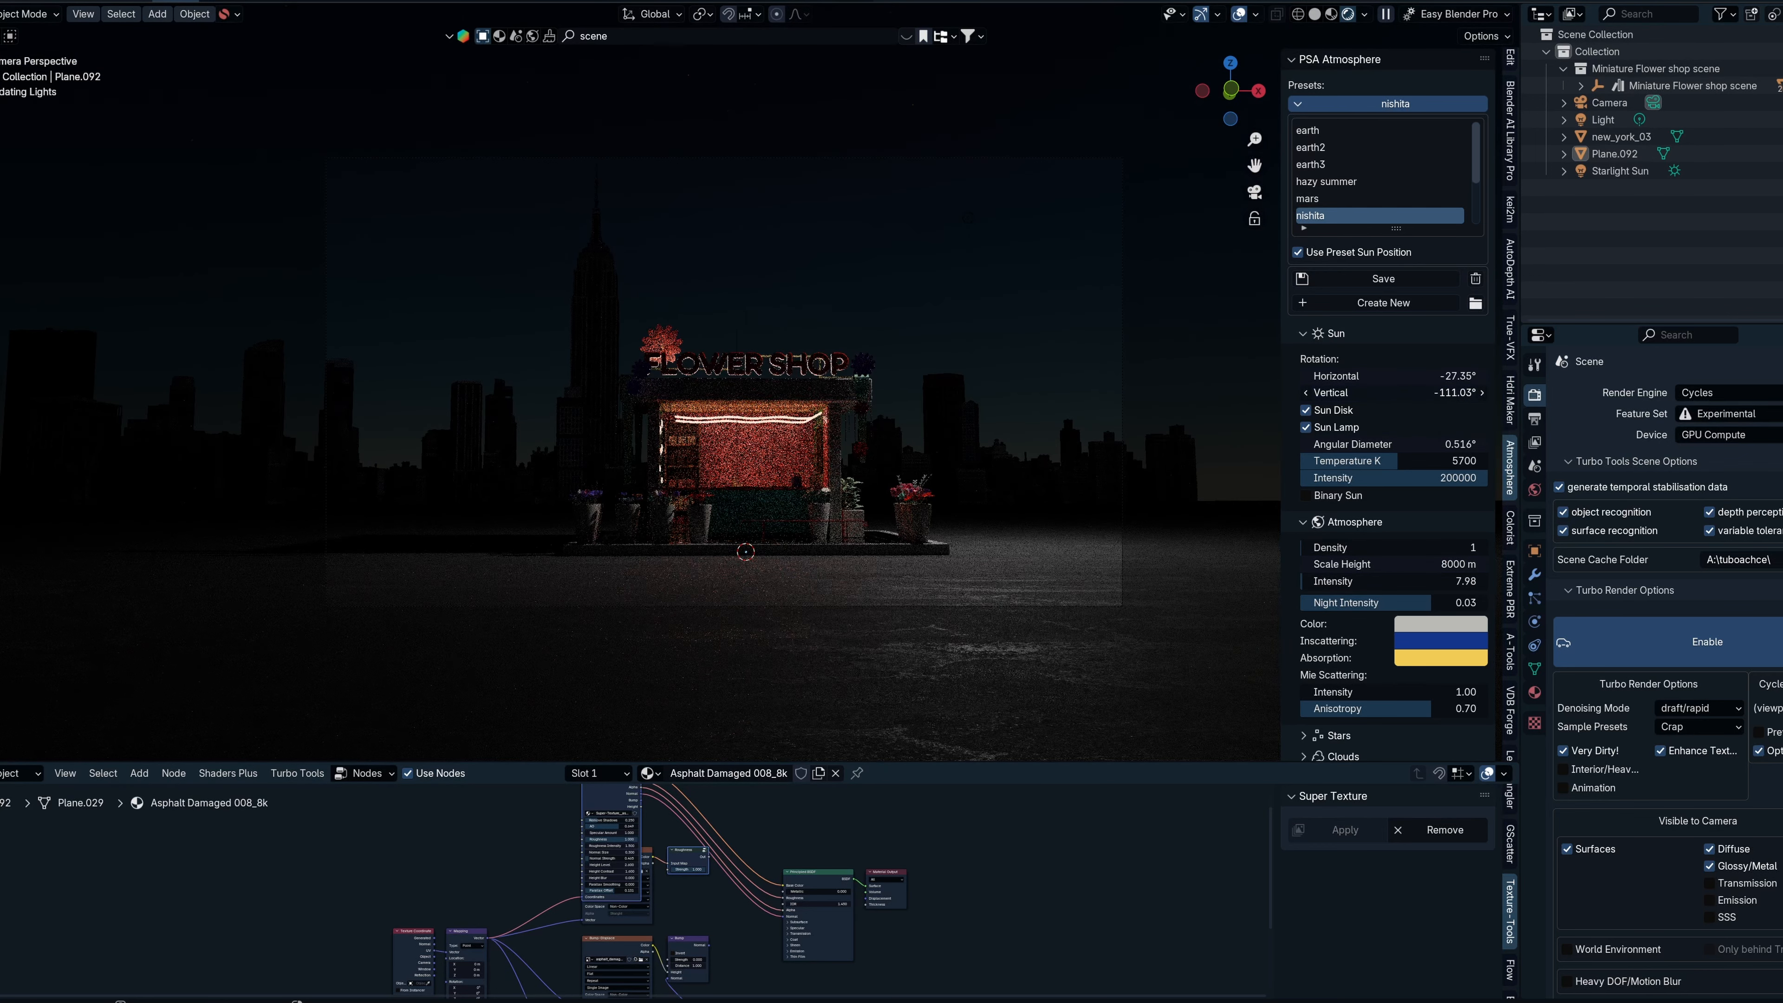
{"action": "key", "text": "ctrl+z"}
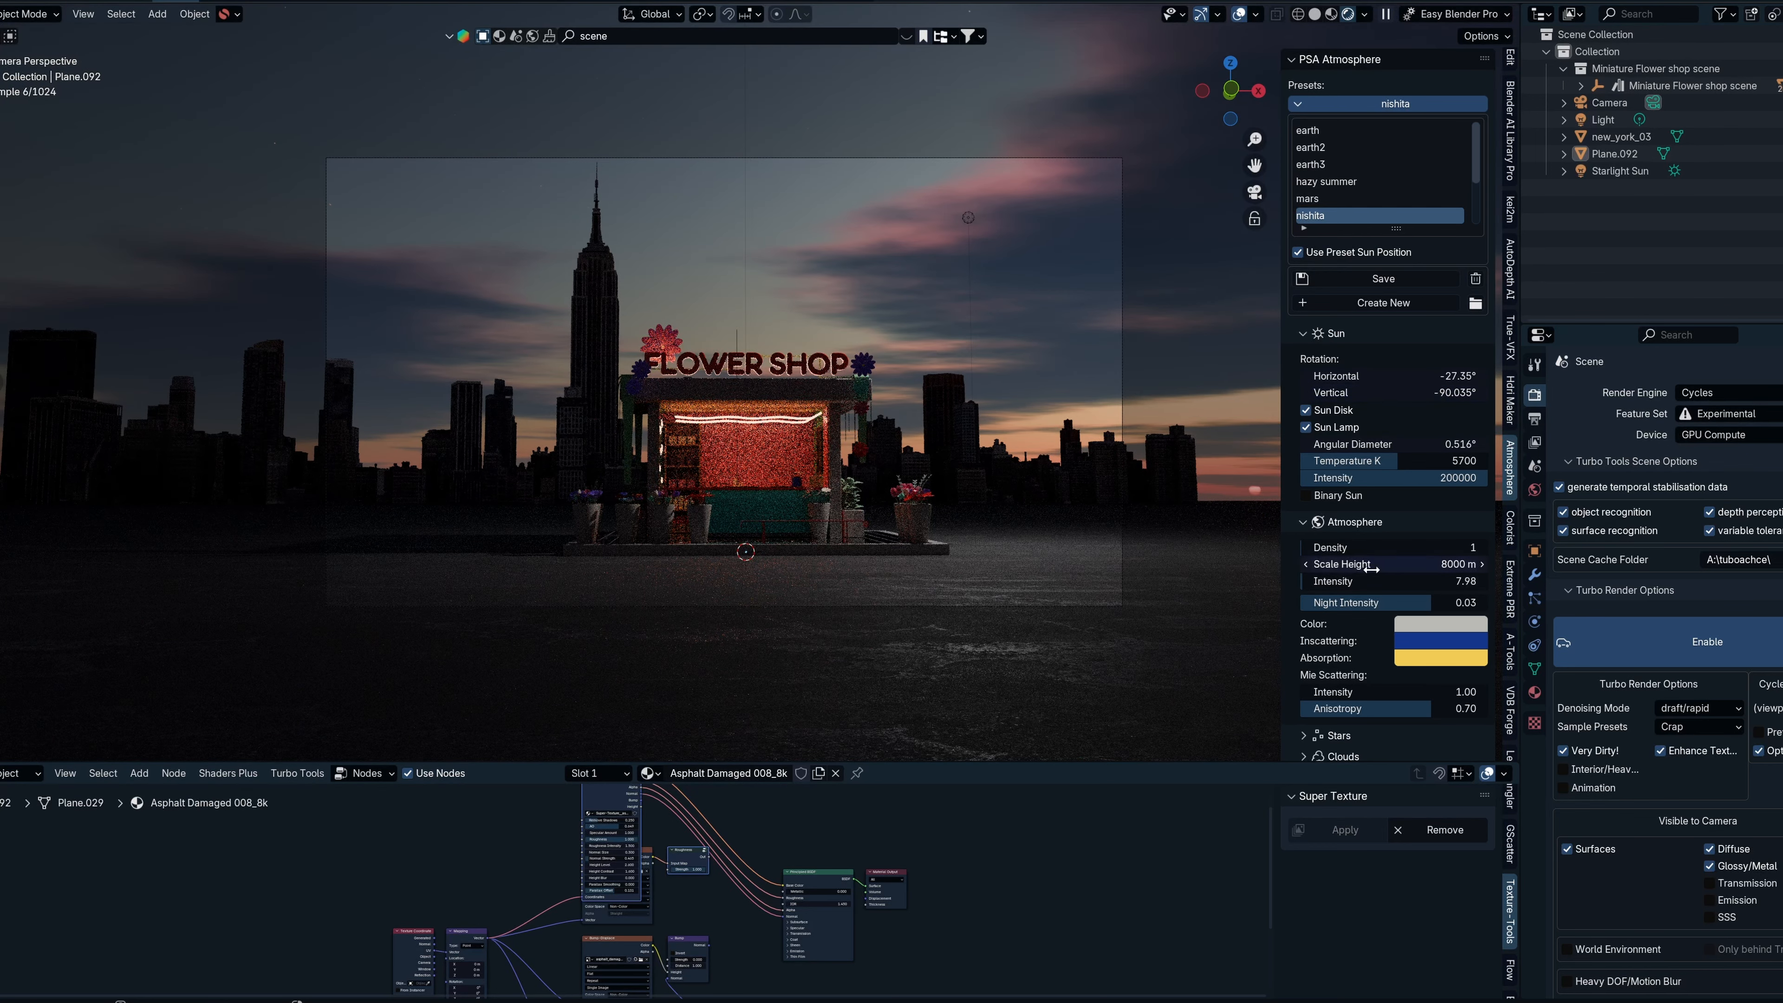
Change the atmosphere Color to a dusty pink with hue 0.986 and saturation 0.367.
{"action": "scroll", "coordinate": [1369, 555], "scroll_direction": "down", "scroll_amount": 4}
{"action": "left_click", "coordinate": [1423, 506]}
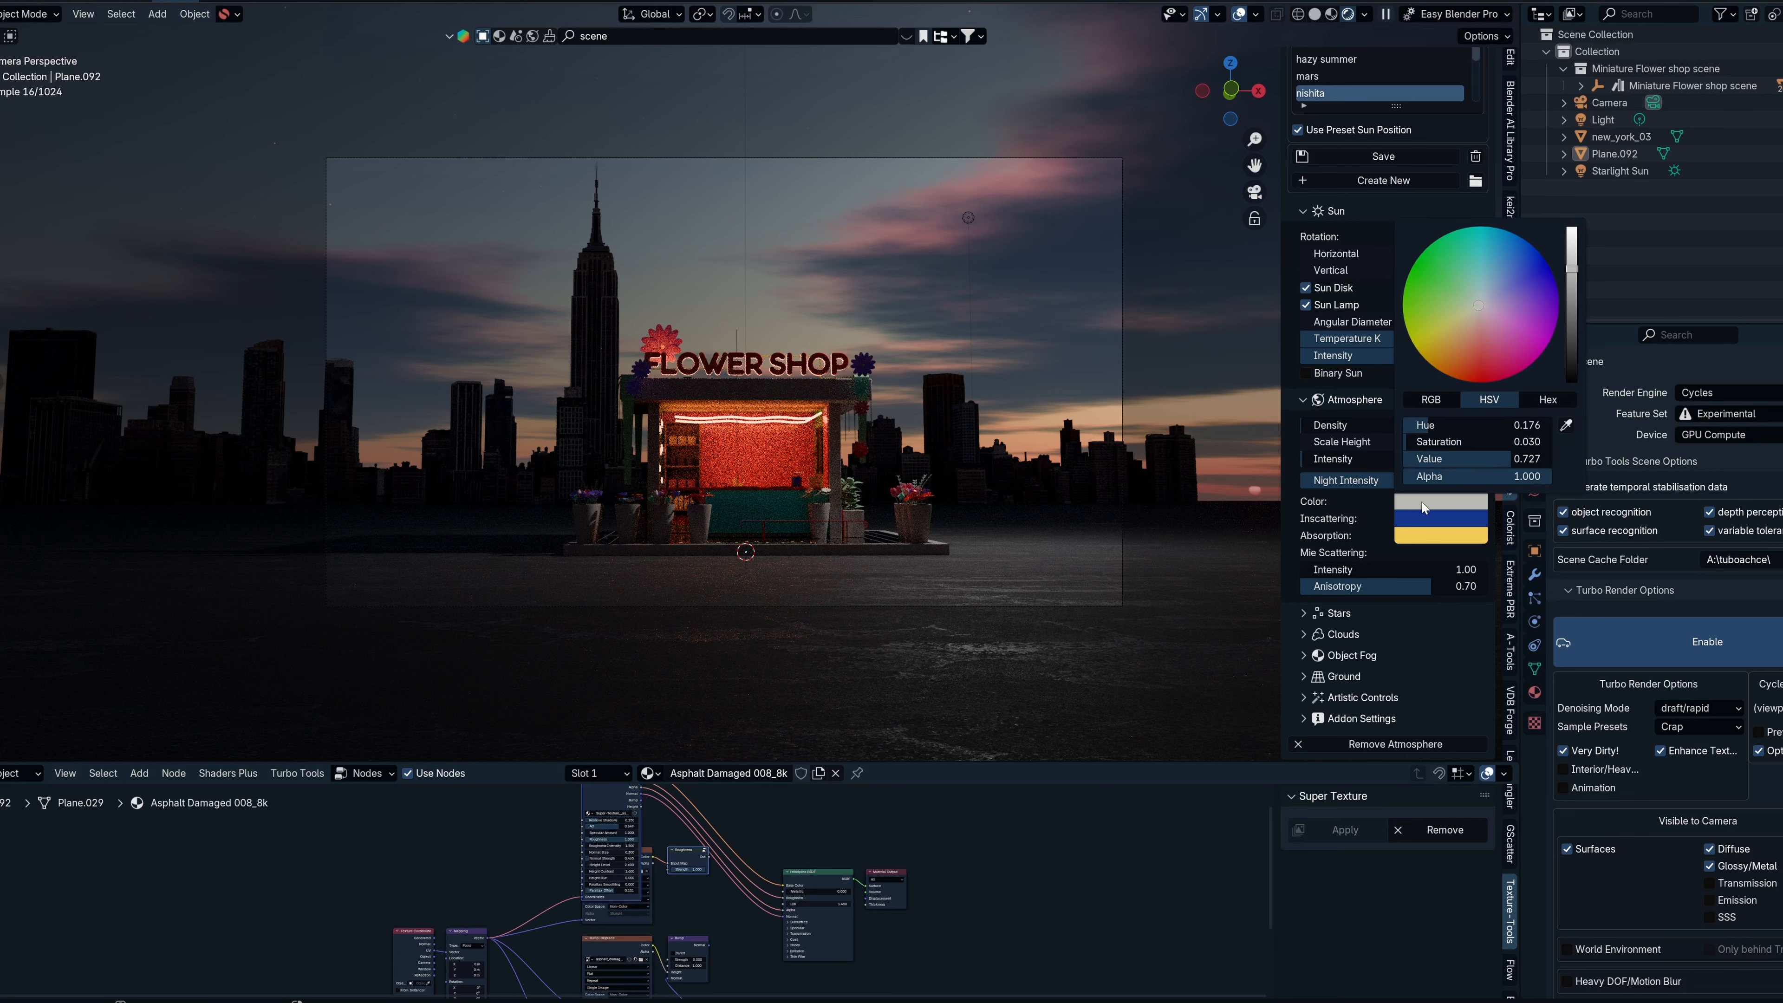
{"action": "left_click", "coordinate": [1494, 285]}
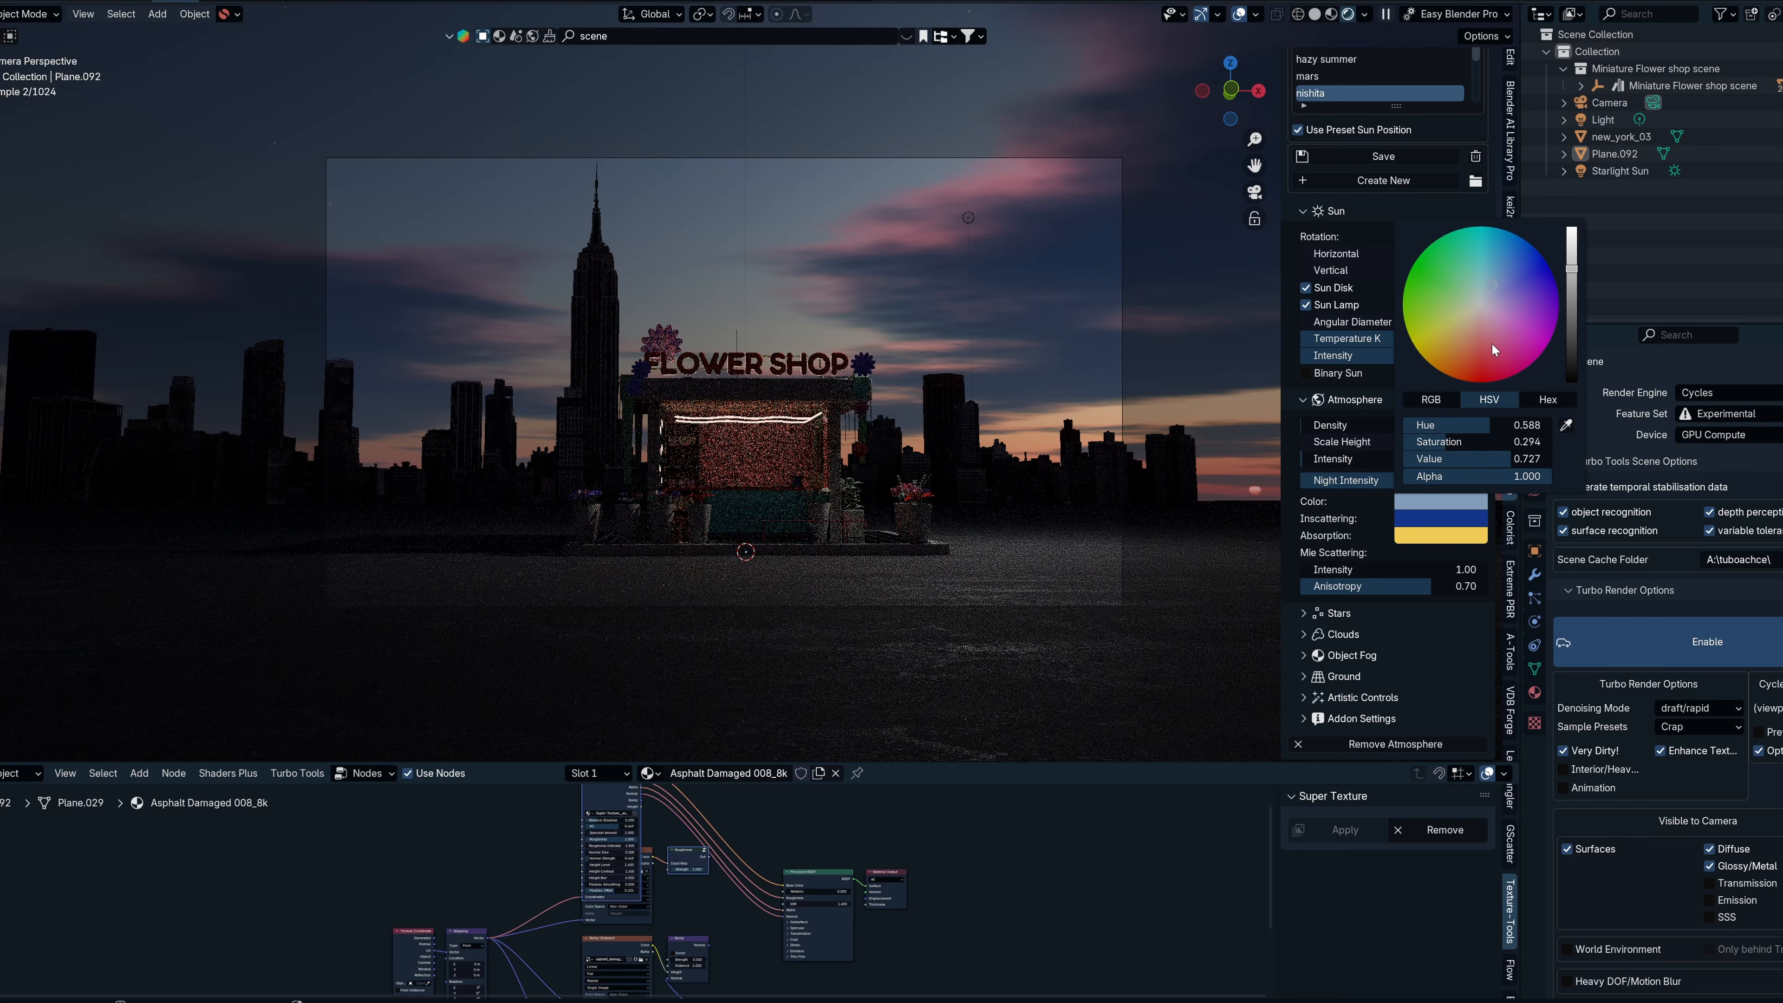
{"action": "left_click", "coordinate": [1425, 502]}
{"action": "left_click", "coordinate": [1482, 333]}
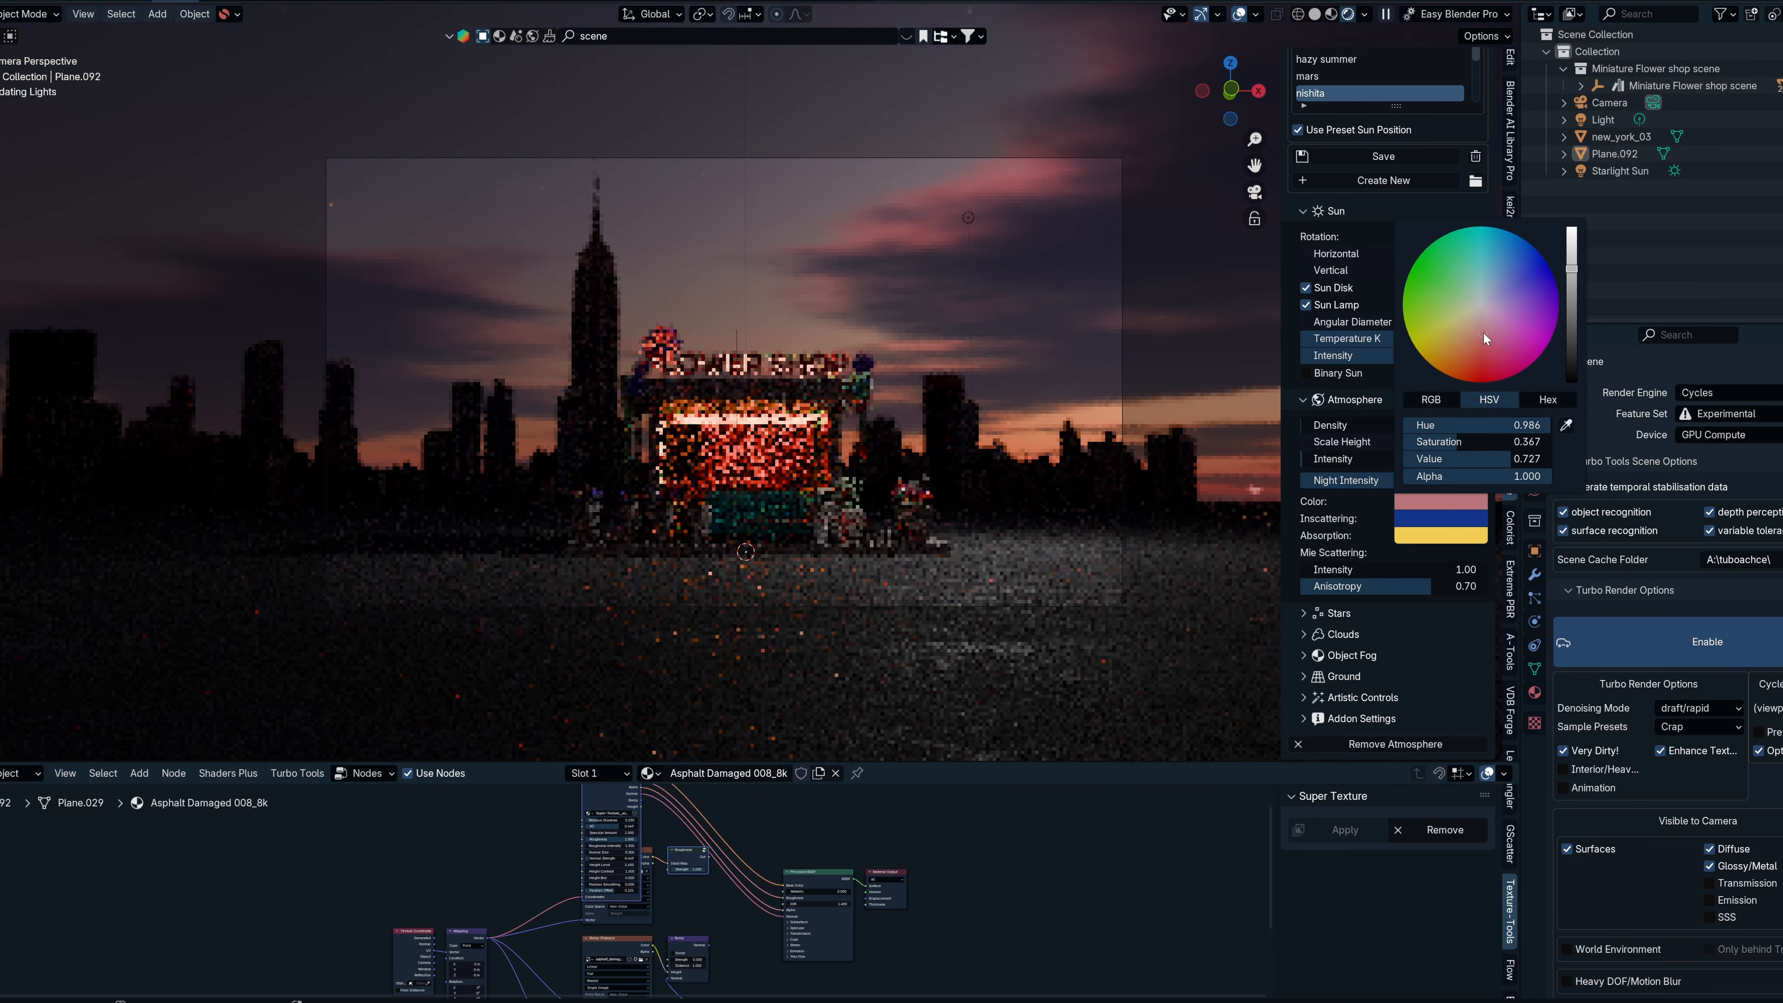
Set the procedural stars to Radiance Intensity 3.43, Stars Scale 2.56 and Stars Seed 34.
{"action": "left_click", "coordinate": [1338, 612]}
{"action": "scroll", "coordinate": [1362, 666], "scroll_direction": "down", "scroll_amount": 2}
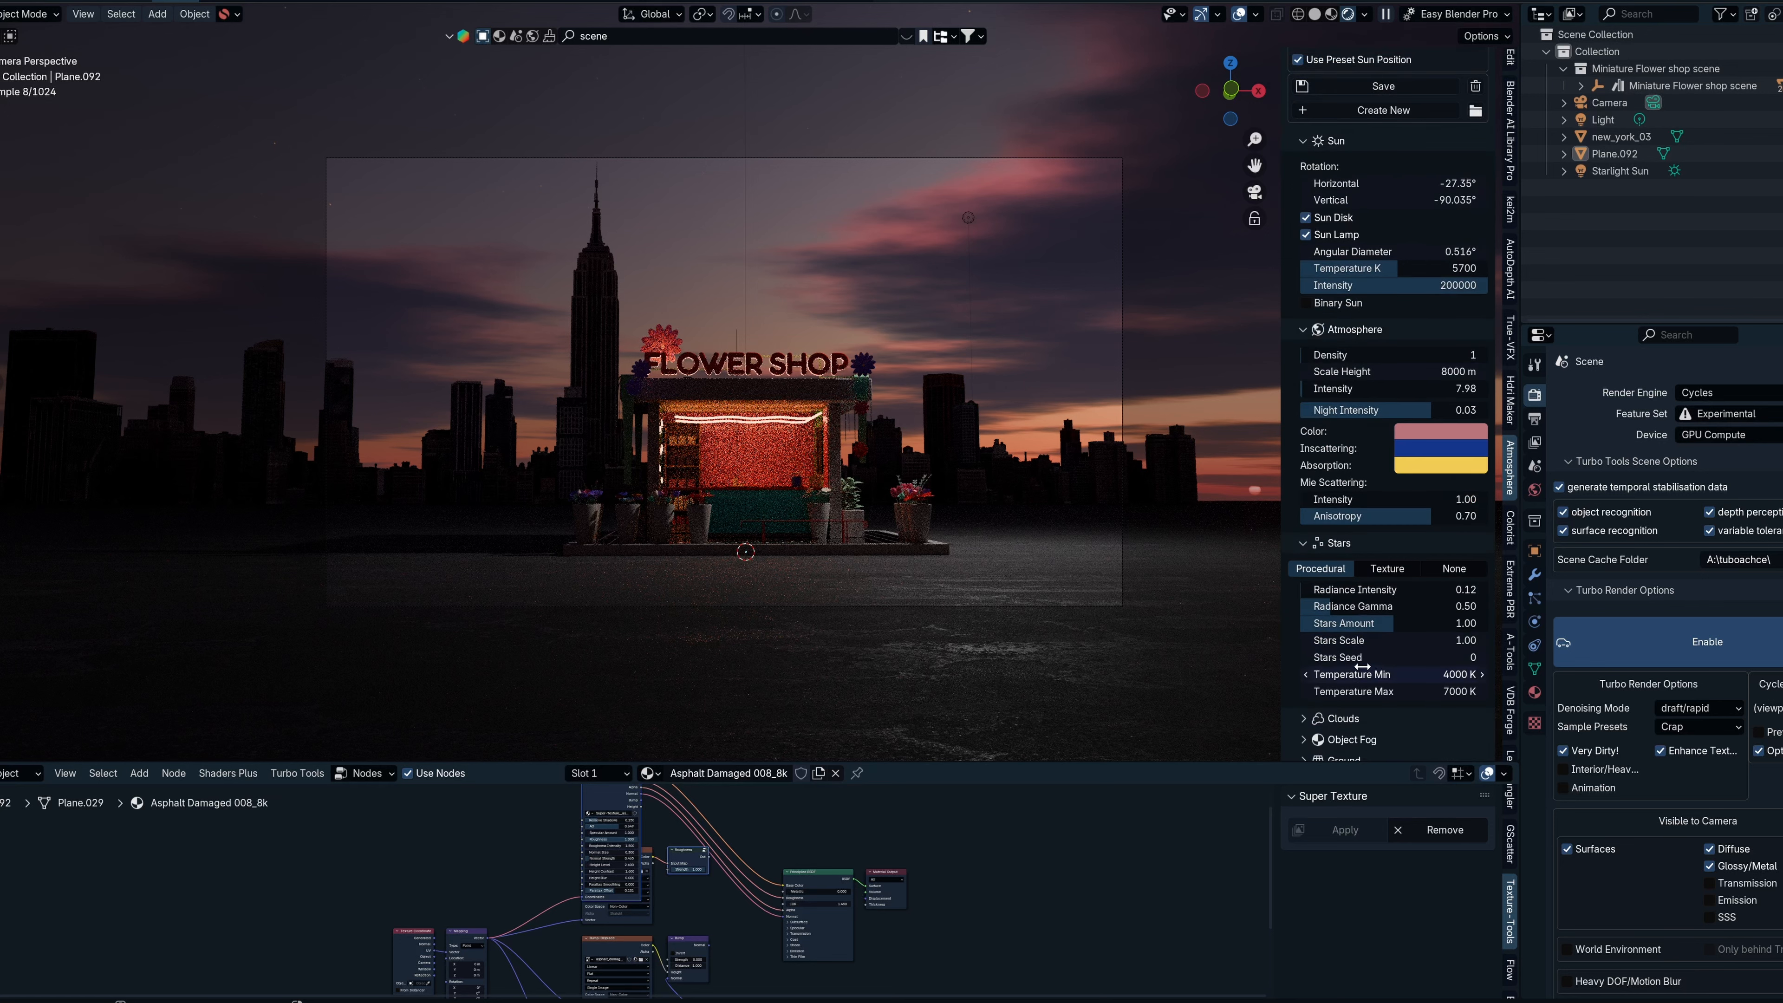
{"action": "mouse_move", "coordinate": [1430, 638]}
{"action": "left_mouse_down"}
{"action": "mouse_move", "coordinate": [1488, 637]}
{"action": "mouse_move", "coordinate": [1435, 654]}
{"action": "left_mouse_up"}
{"action": "left_click_drag", "start_coordinate": [1338, 587], "coordinate": [1371, 588]}
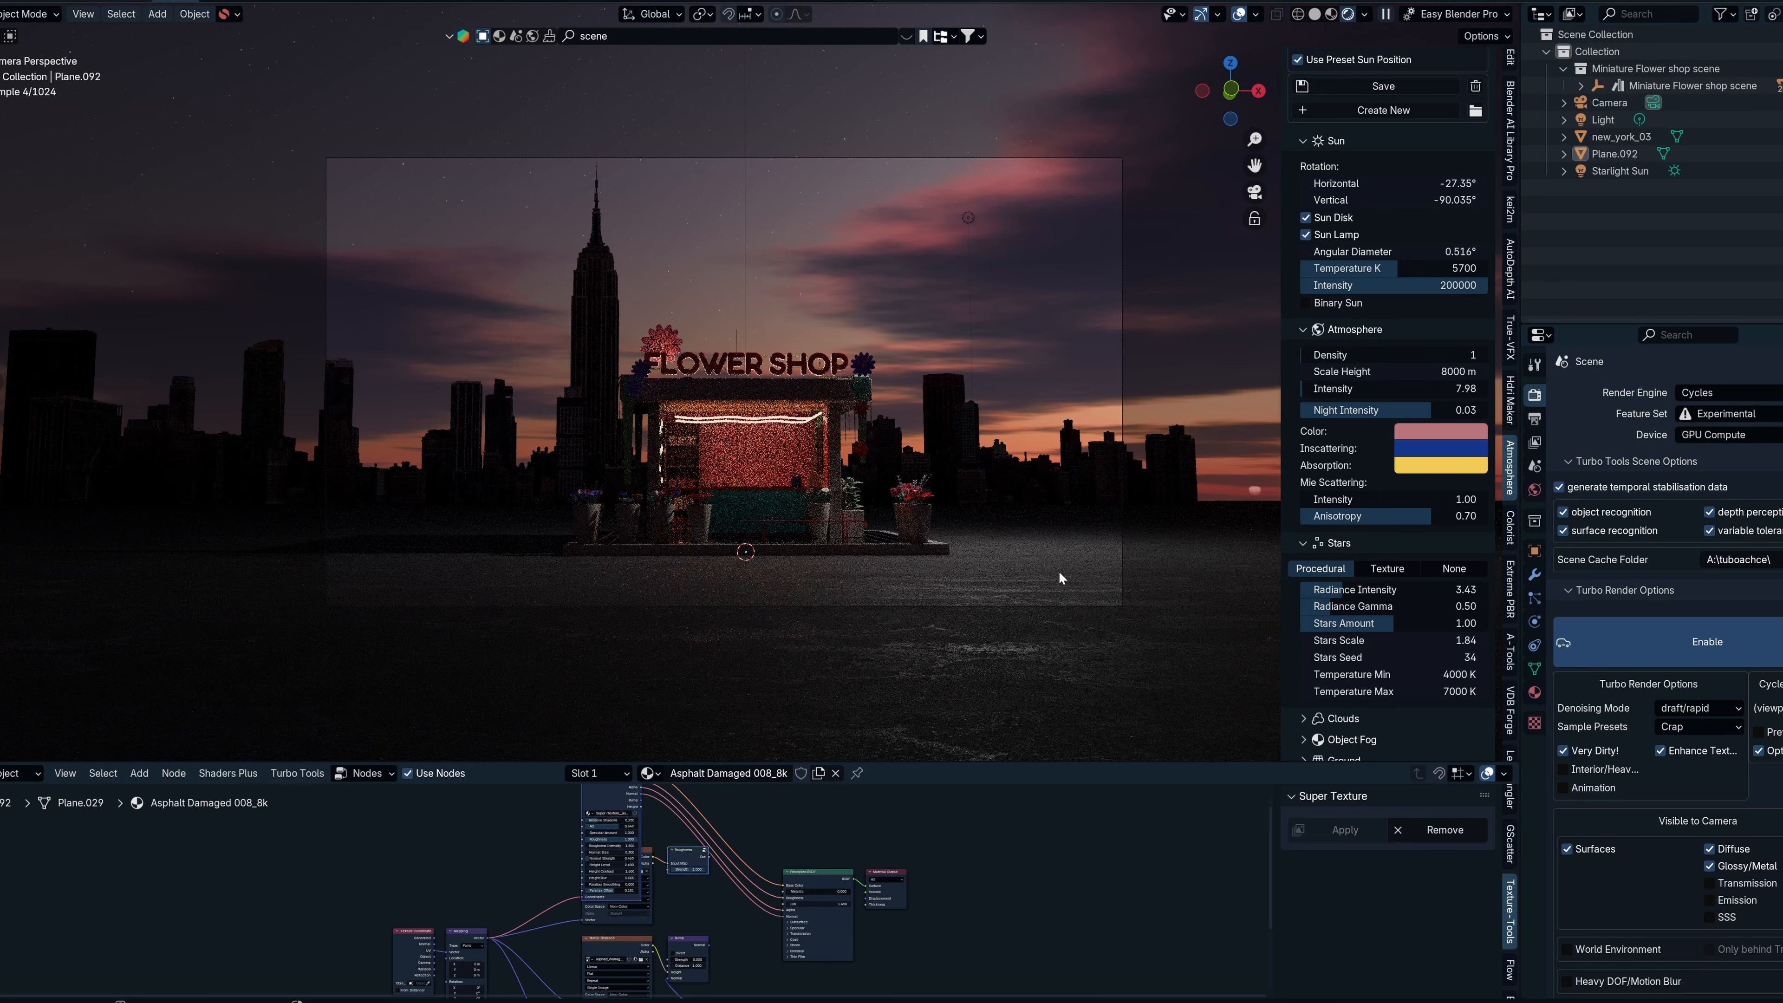
{"action": "left_click_drag", "start_coordinate": [1376, 640], "coordinate": [1425, 640]}
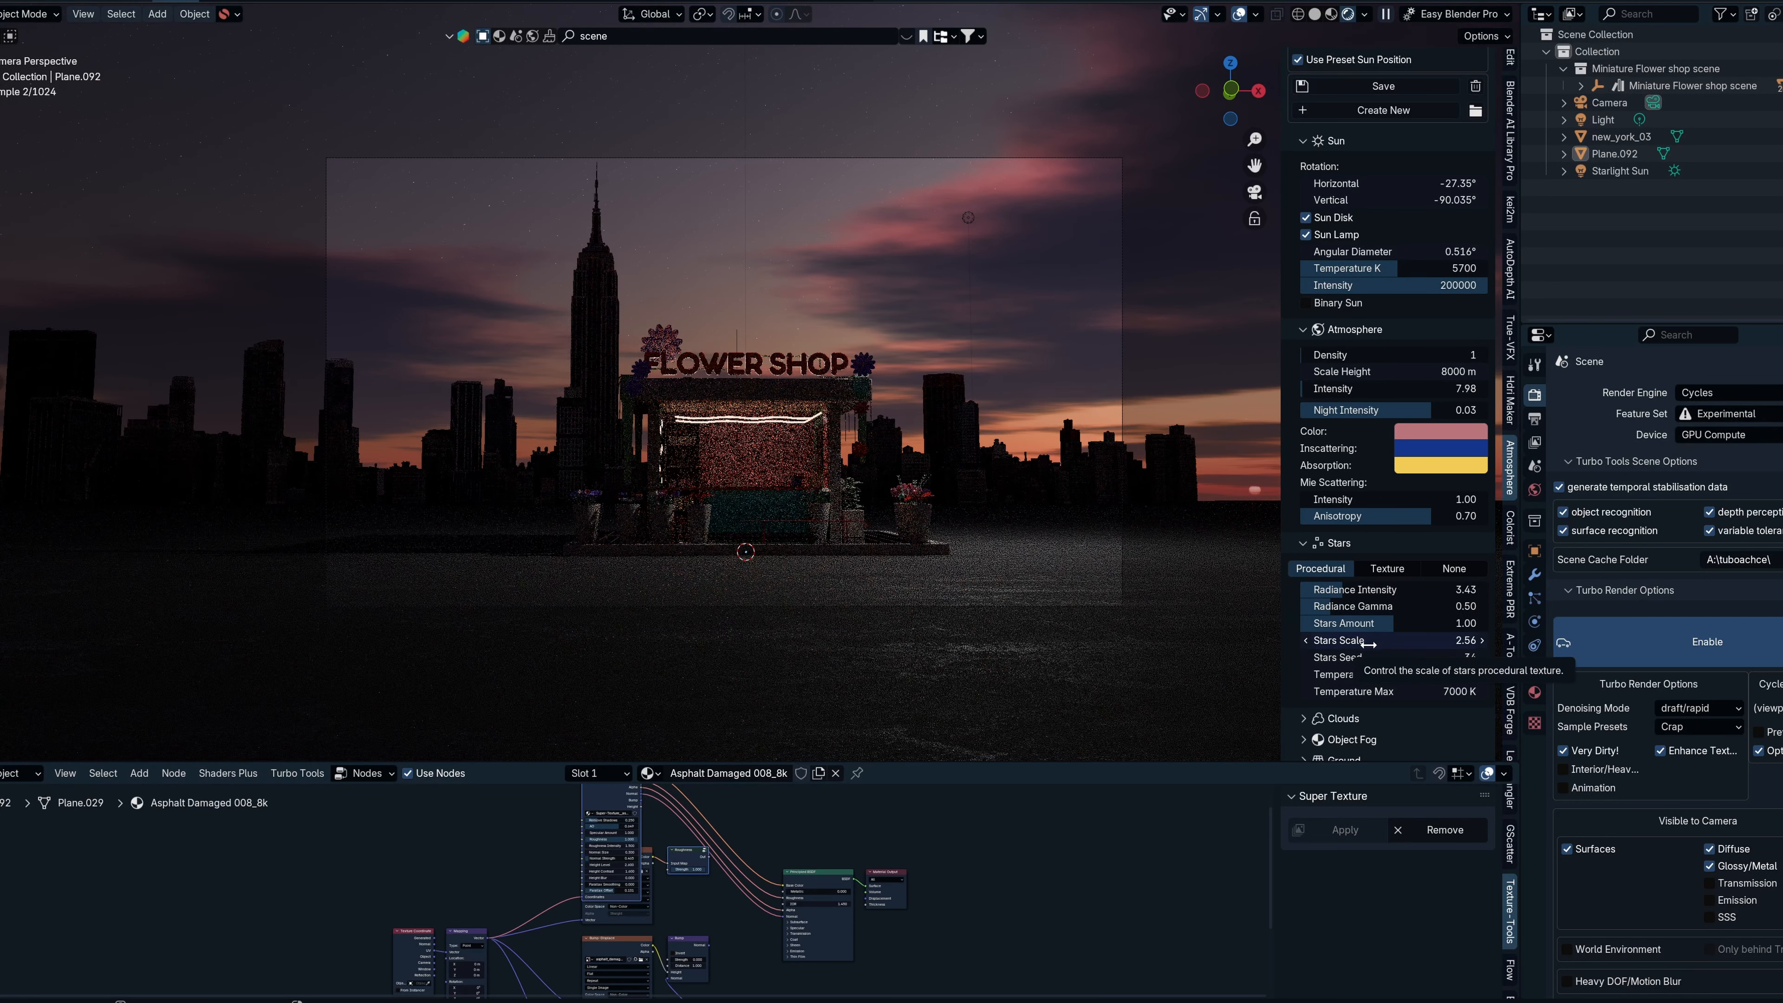
Adjust the procedural clouds to Seed 0.36, coverage Min -0.85 and Thickness 12.93.
{"action": "scroll", "coordinate": [1369, 450], "scroll_direction": "up", "scroll_amount": 2}
{"action": "scroll", "coordinate": [1363, 448], "scroll_direction": "down", "scroll_amount": 5}
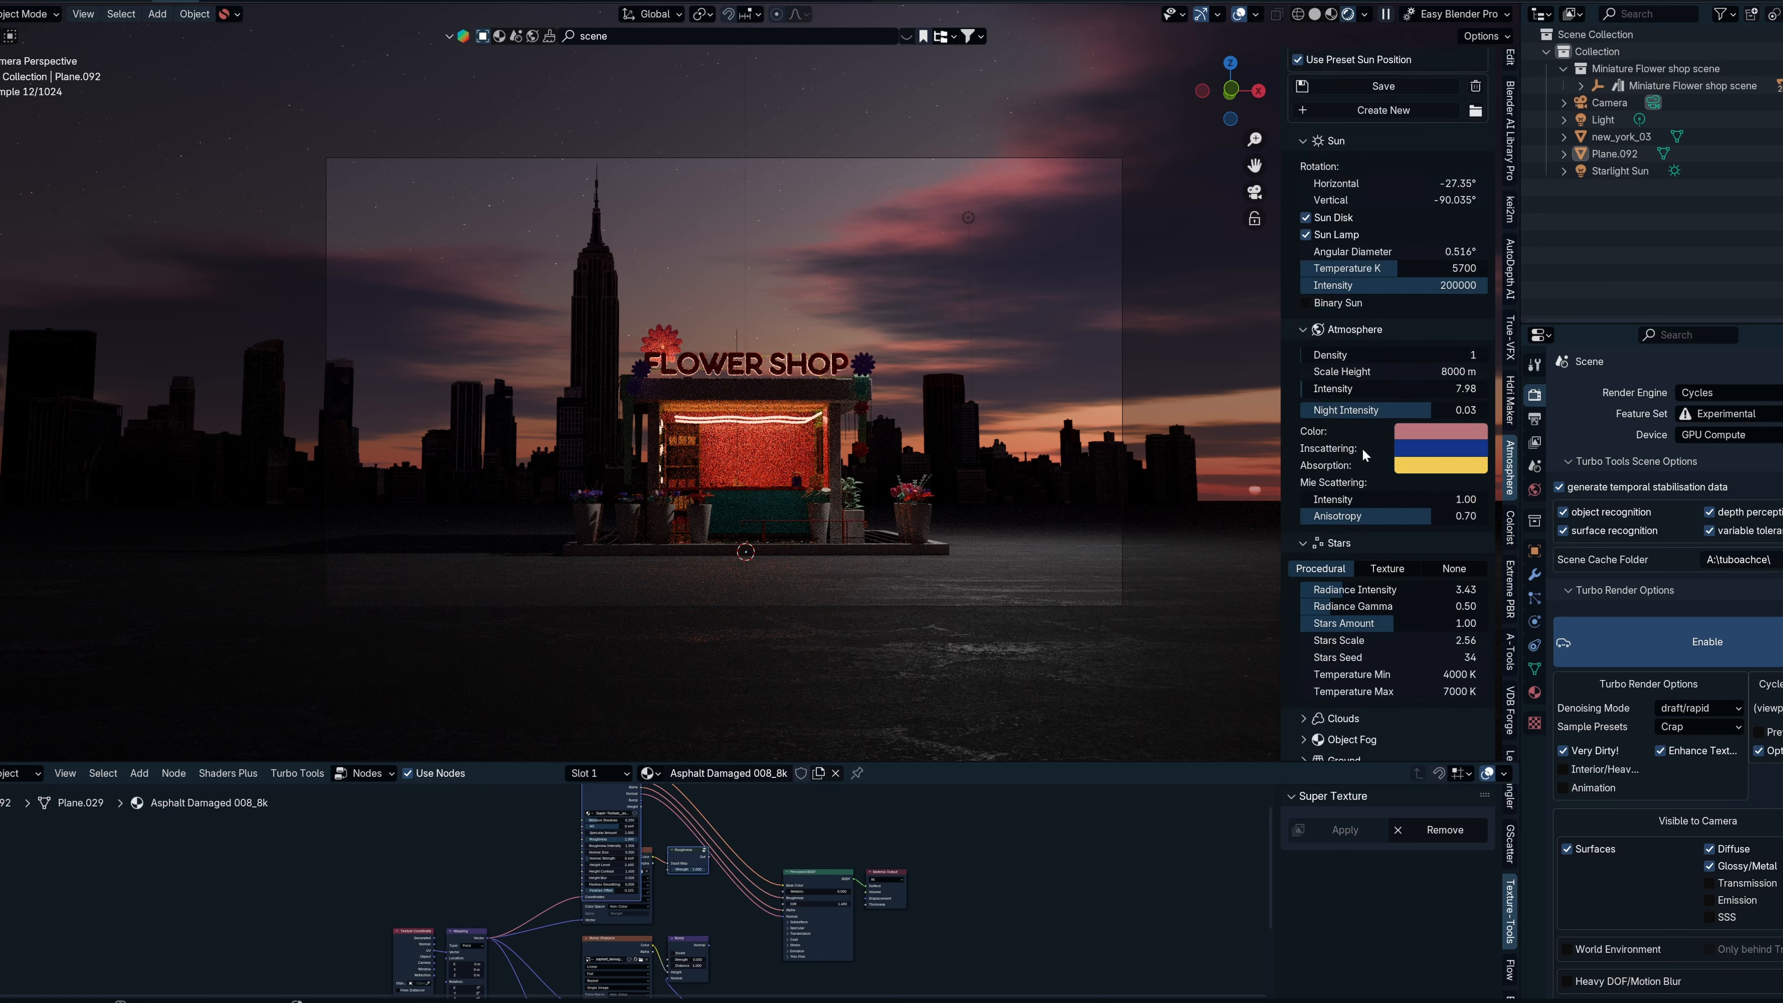
{"action": "left_click", "coordinate": [1357, 636]}
{"action": "scroll", "coordinate": [1354, 597], "scroll_direction": "down", "scroll_amount": 3}
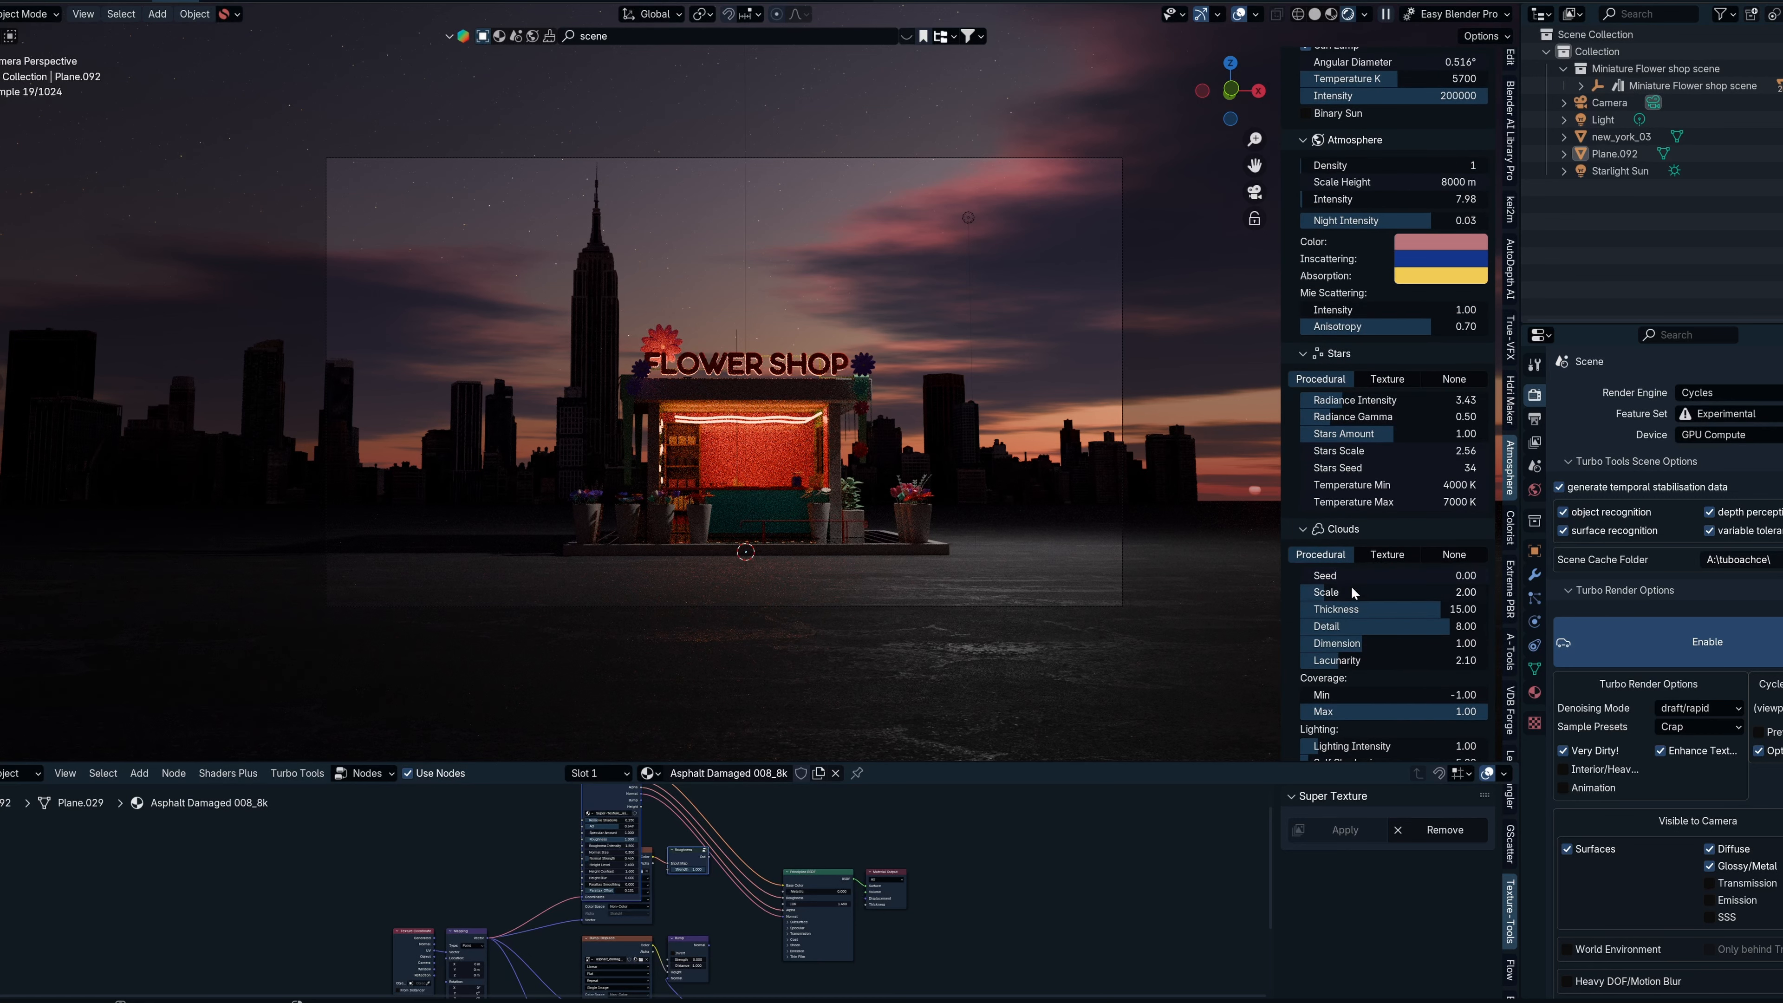
{"action": "left_click", "coordinate": [1482, 575]}
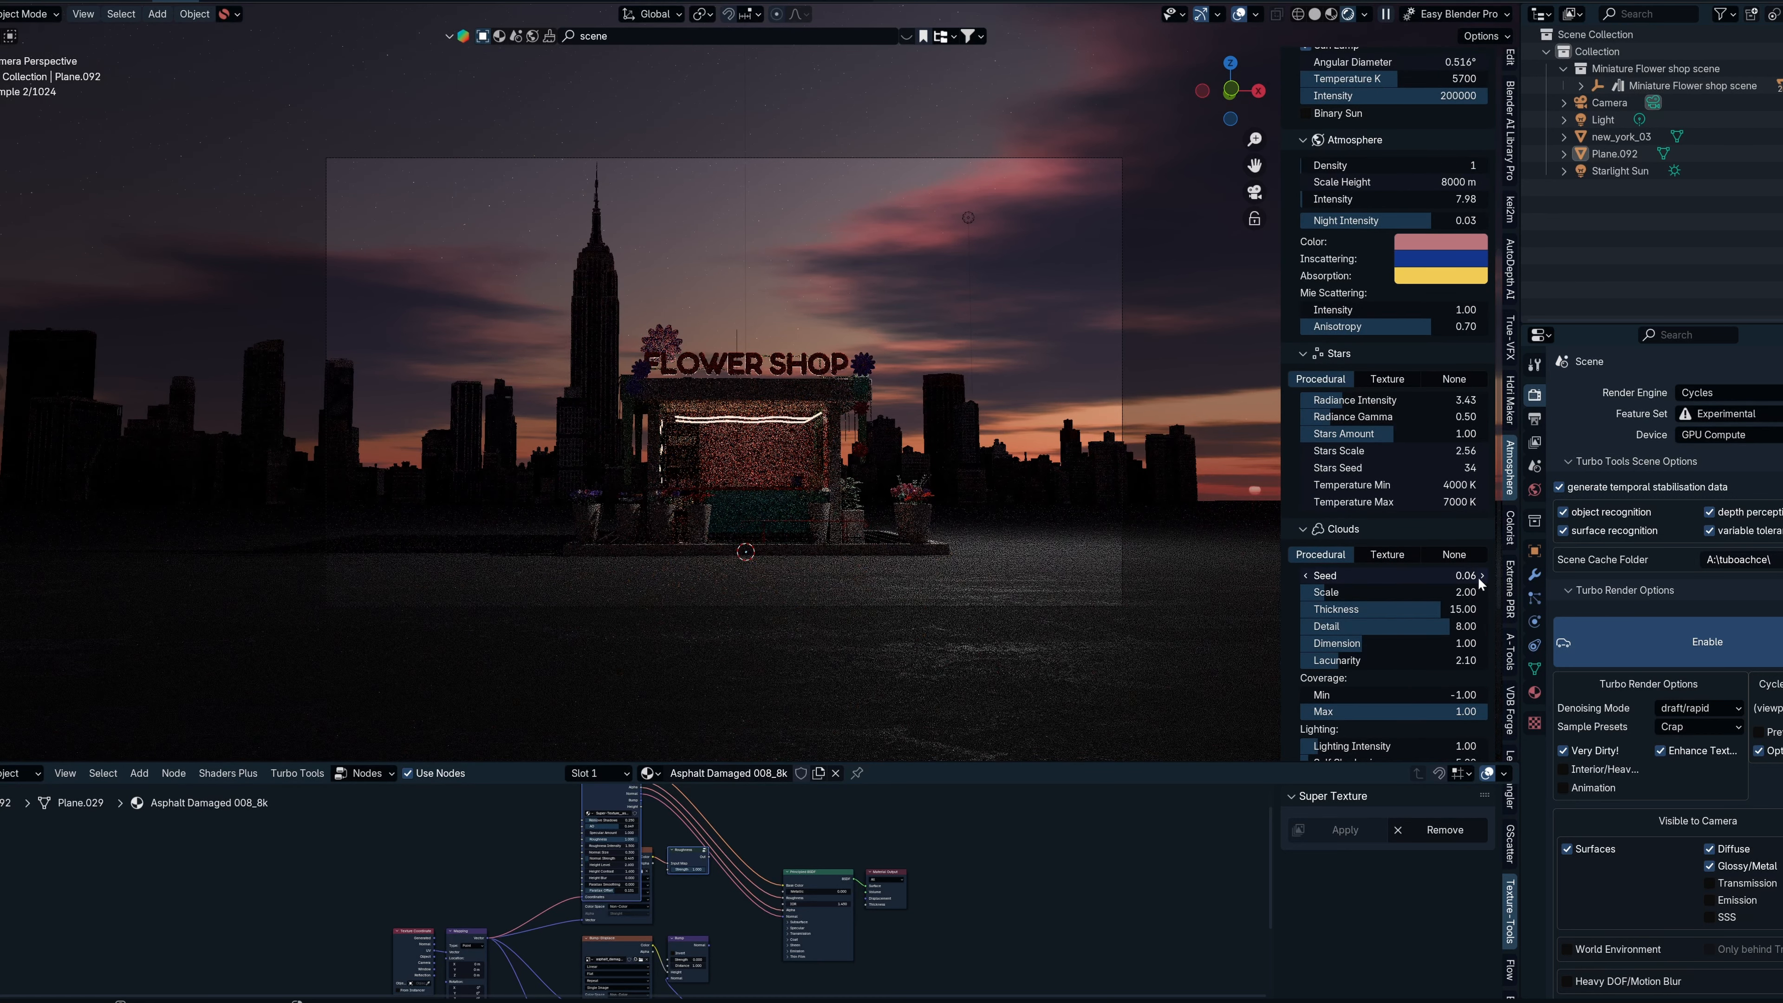
{"action": "left_click_drag", "start_coordinate": [1478, 577], "coordinate": [1488, 578]}
{"action": "scroll", "coordinate": [1370, 582], "scroll_direction": "down", "scroll_amount": 1}
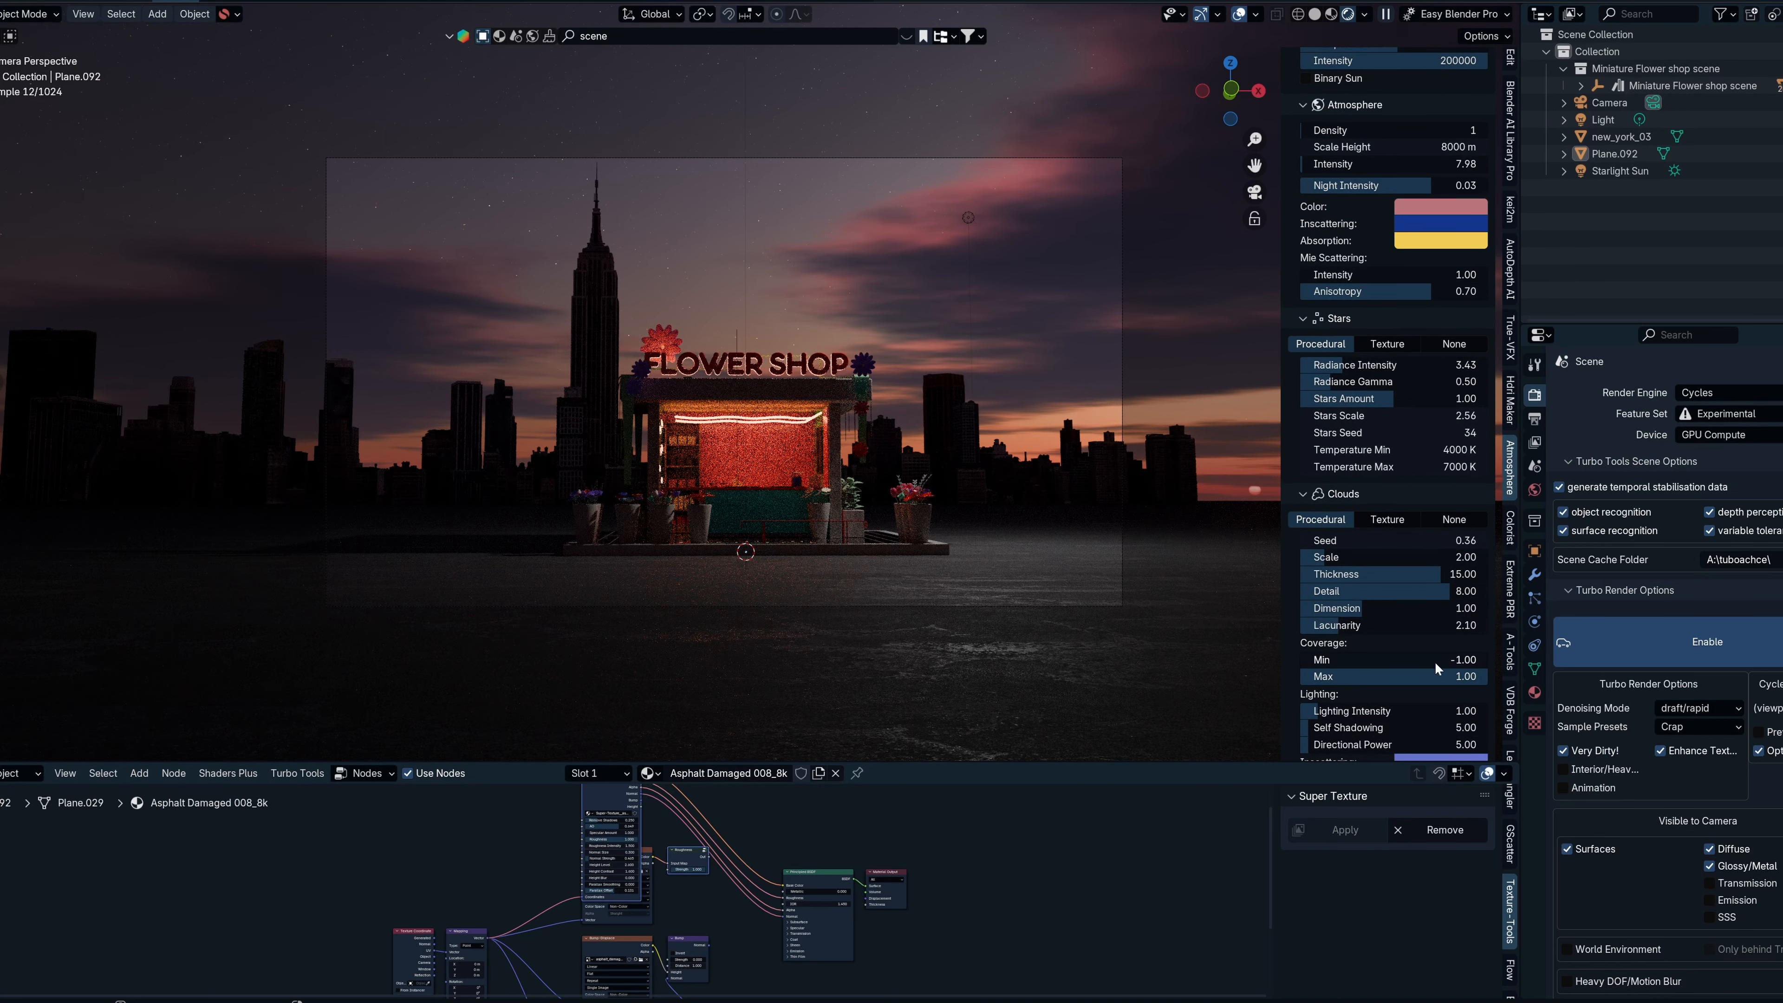
{"action": "left_click_drag", "start_coordinate": [1304, 658], "coordinate": [1388, 609]}
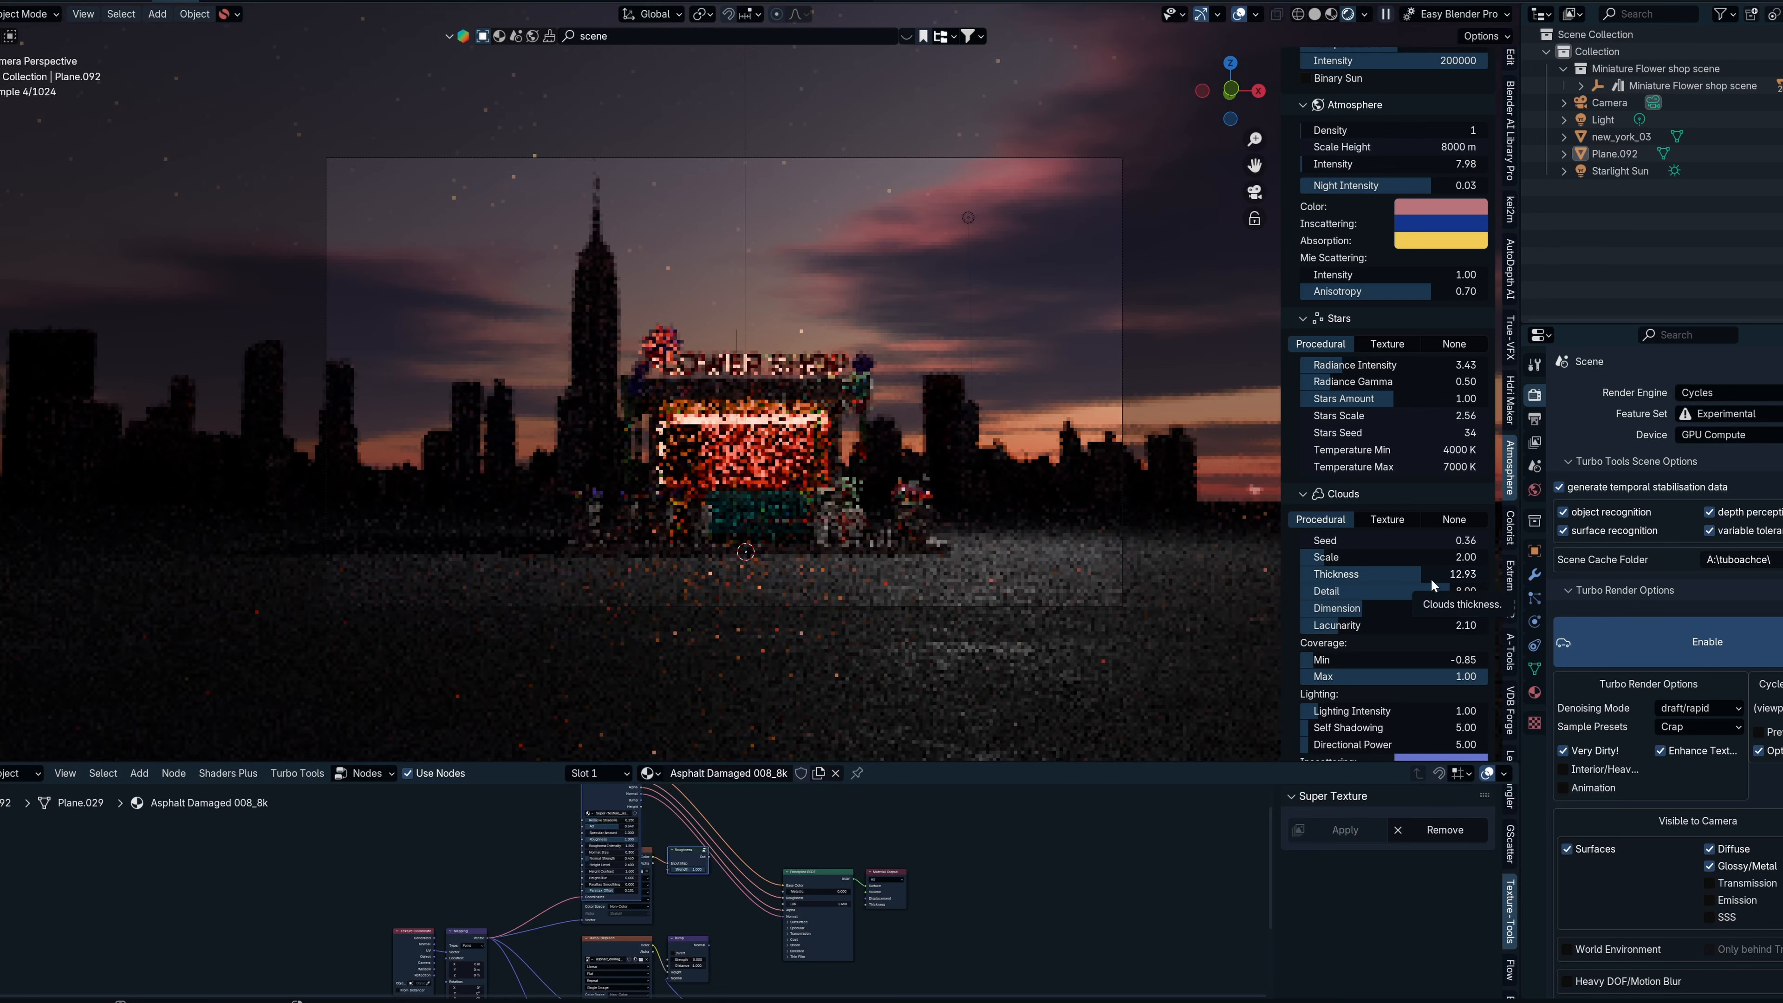
Set the procedural clouds to Scale 4.67 with Rotation X 0.45° and Y 1.2°.
{"action": "scroll", "coordinate": [1381, 580], "scroll_direction": "down", "scroll_amount": 2}
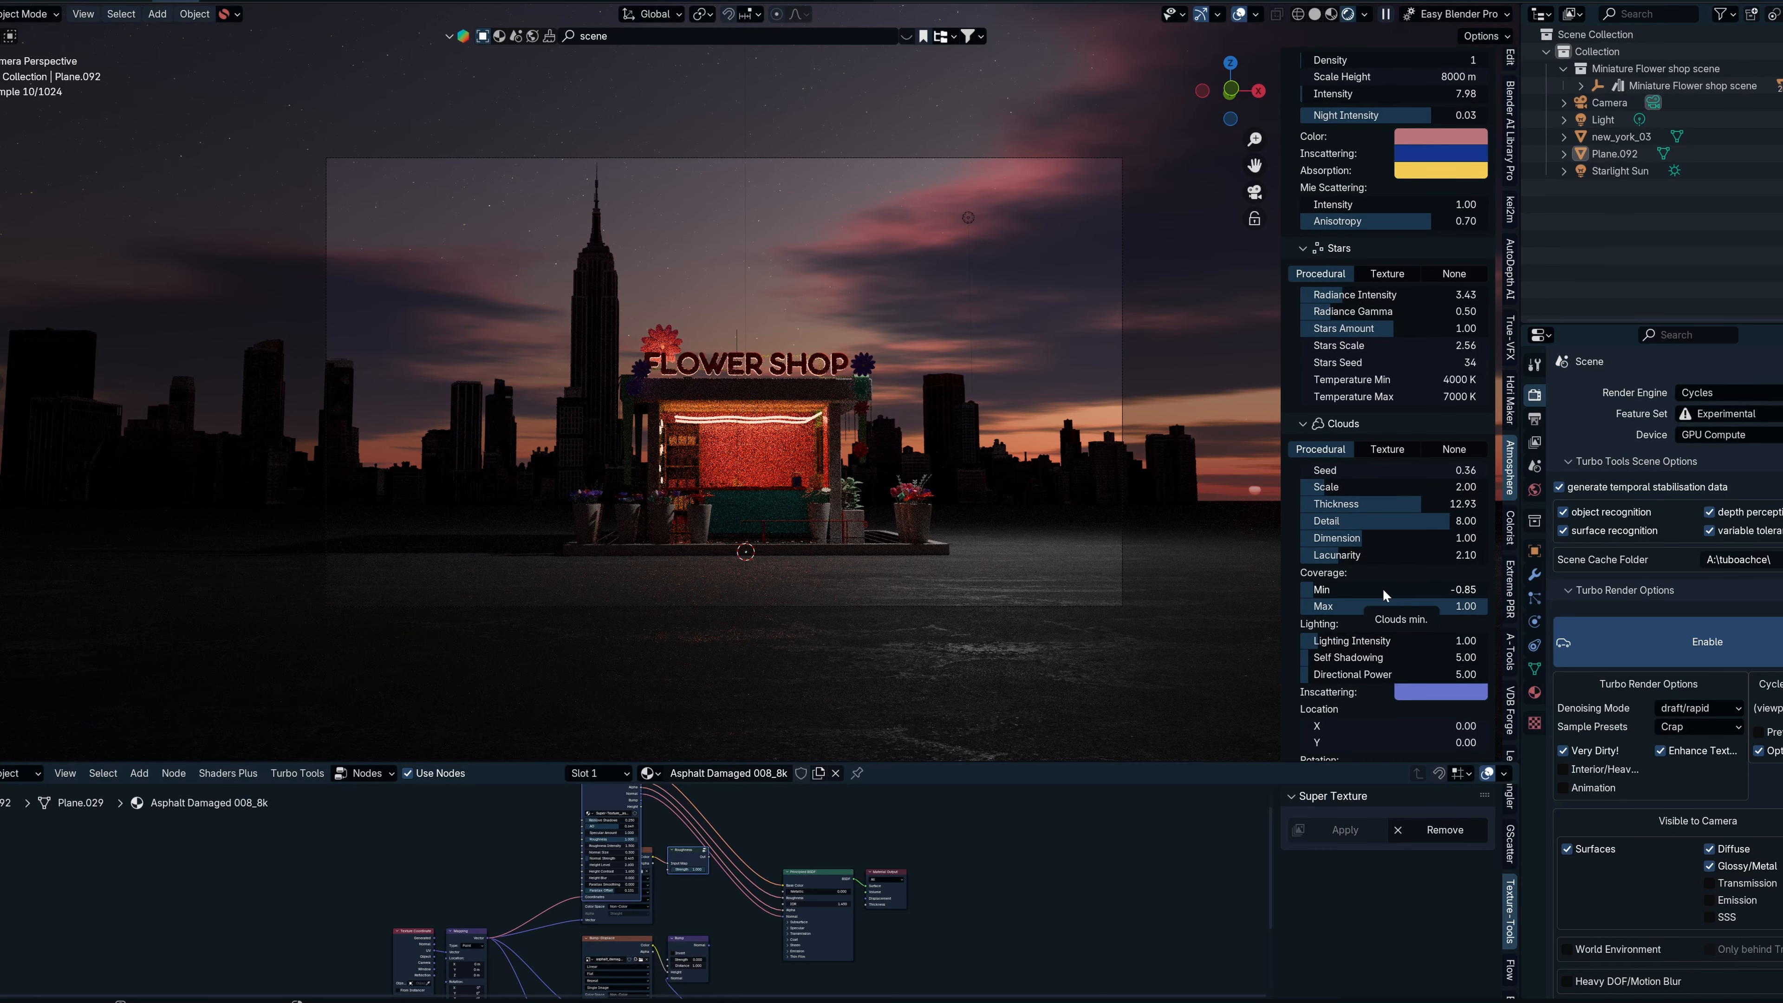
{"action": "scroll", "coordinate": [1349, 499], "scroll_direction": "down", "scroll_amount": 2}
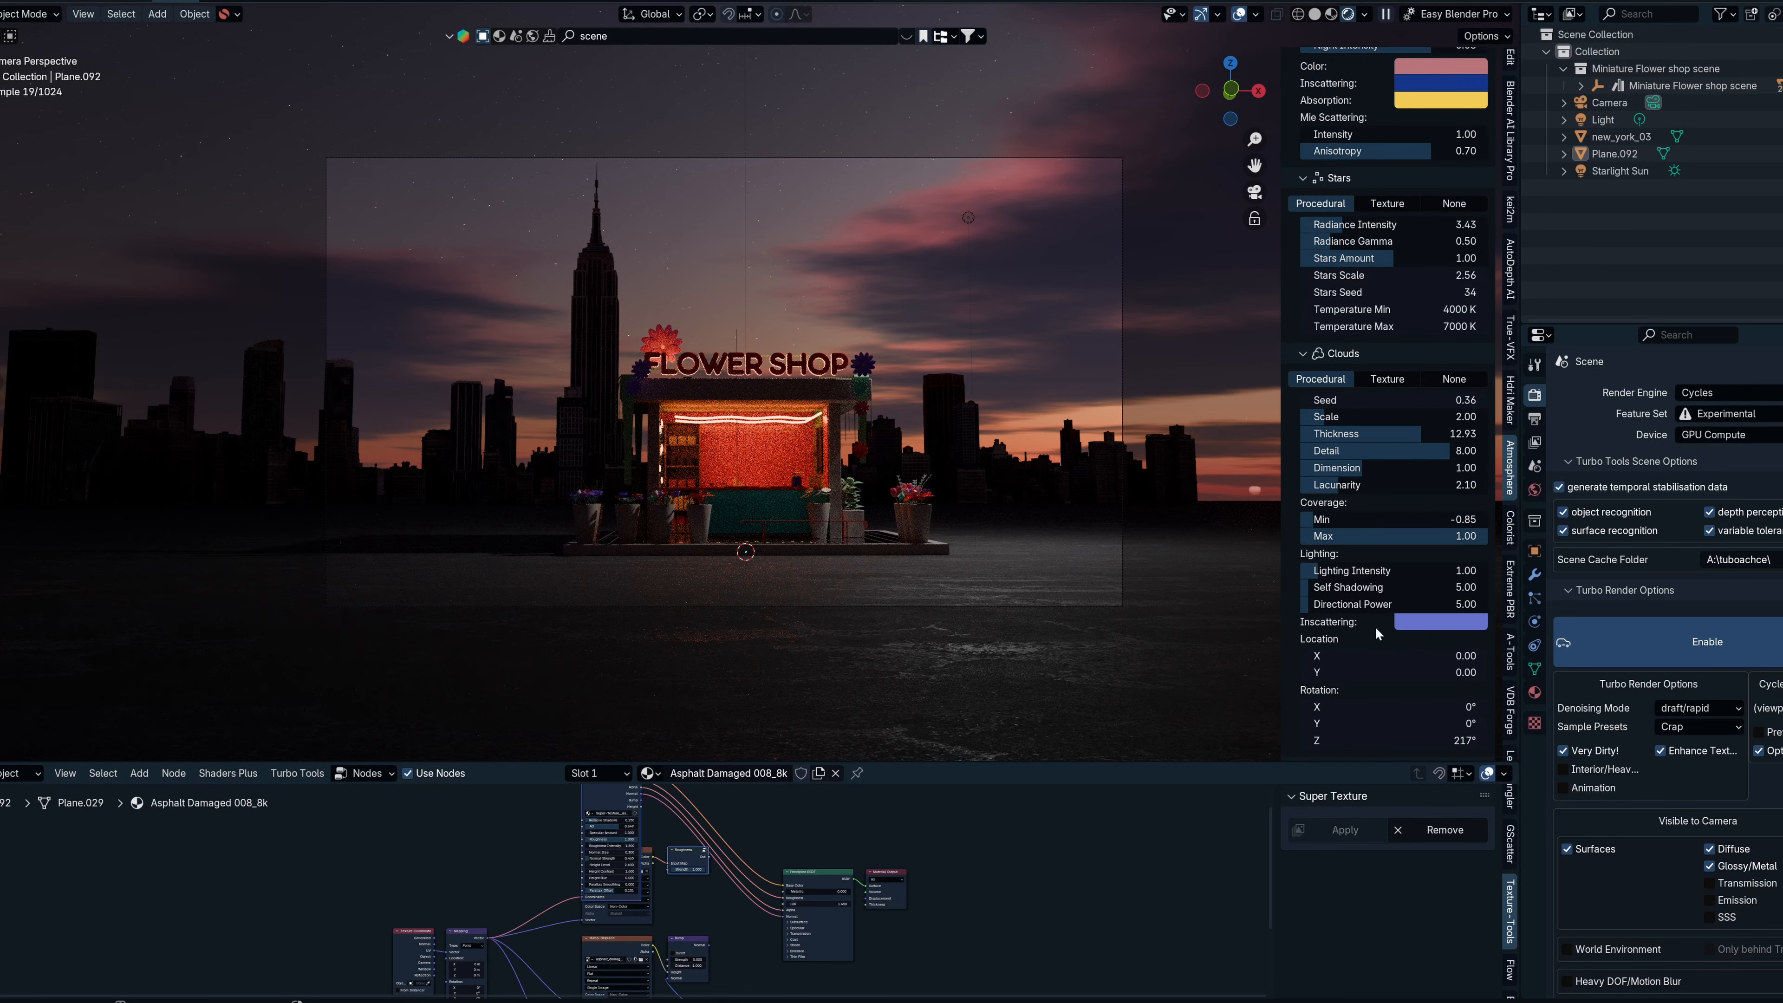
{"action": "left_click_drag", "start_coordinate": [1427, 706], "coordinate": [1446, 723]}
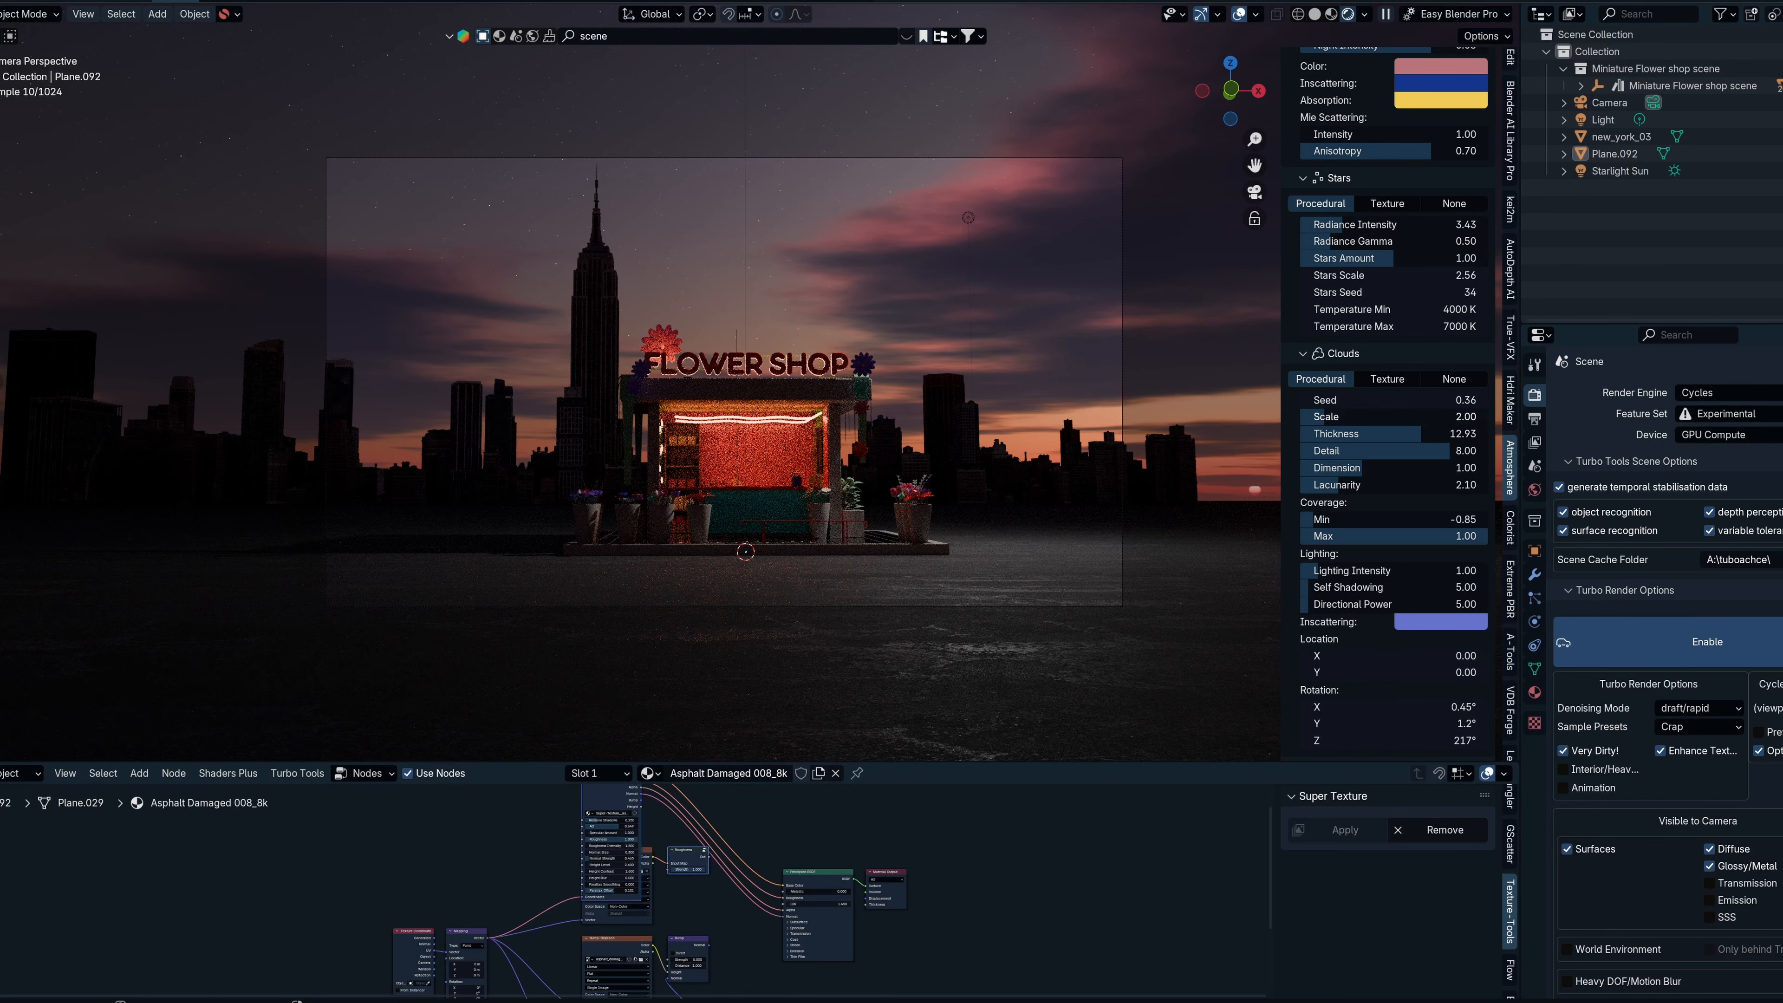
{"action": "mouse_move", "coordinate": [1358, 415]}
{"action": "left_mouse_down"}
{"action": "mouse_move", "coordinate": [1394, 416]}
{"action": "mouse_move", "coordinate": [1358, 415]}
{"action": "left_mouse_up"}
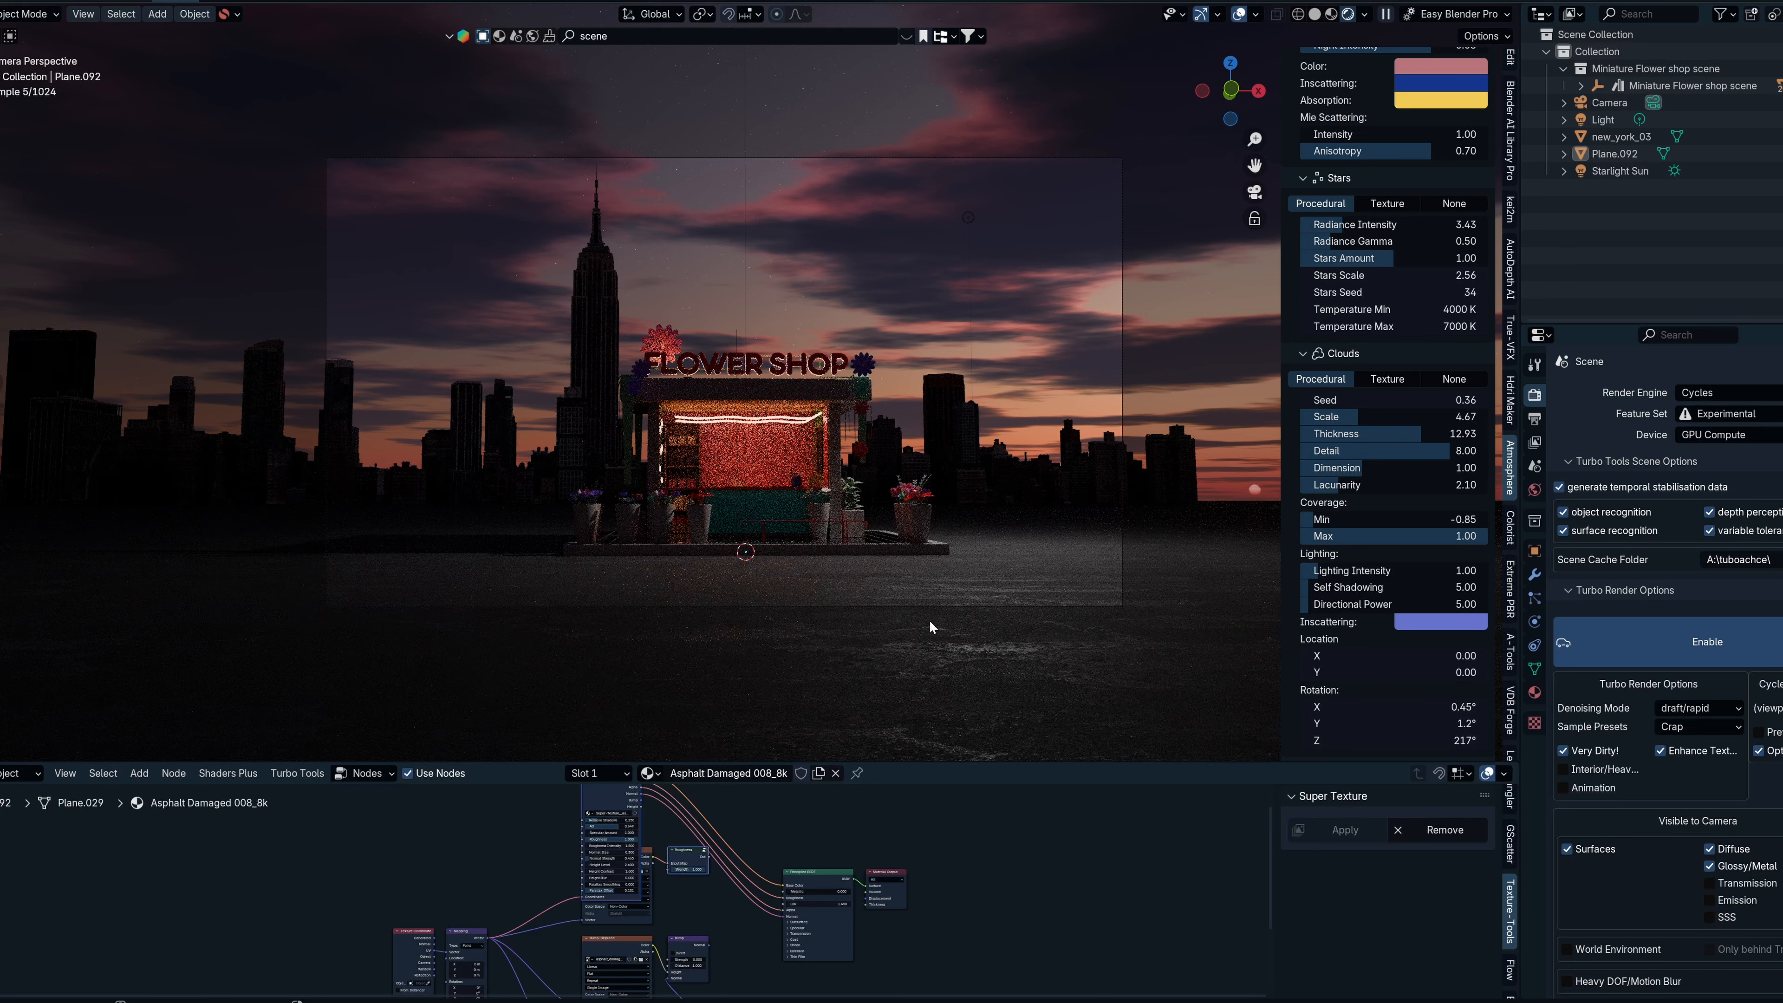
Set the procedural stars to Radiance Intensity 3.99 and Stars Amount 1.06, and hide the sidebar.
{"action": "scroll", "coordinate": [1408, 399], "scroll_direction": "up", "scroll_amount": 3}
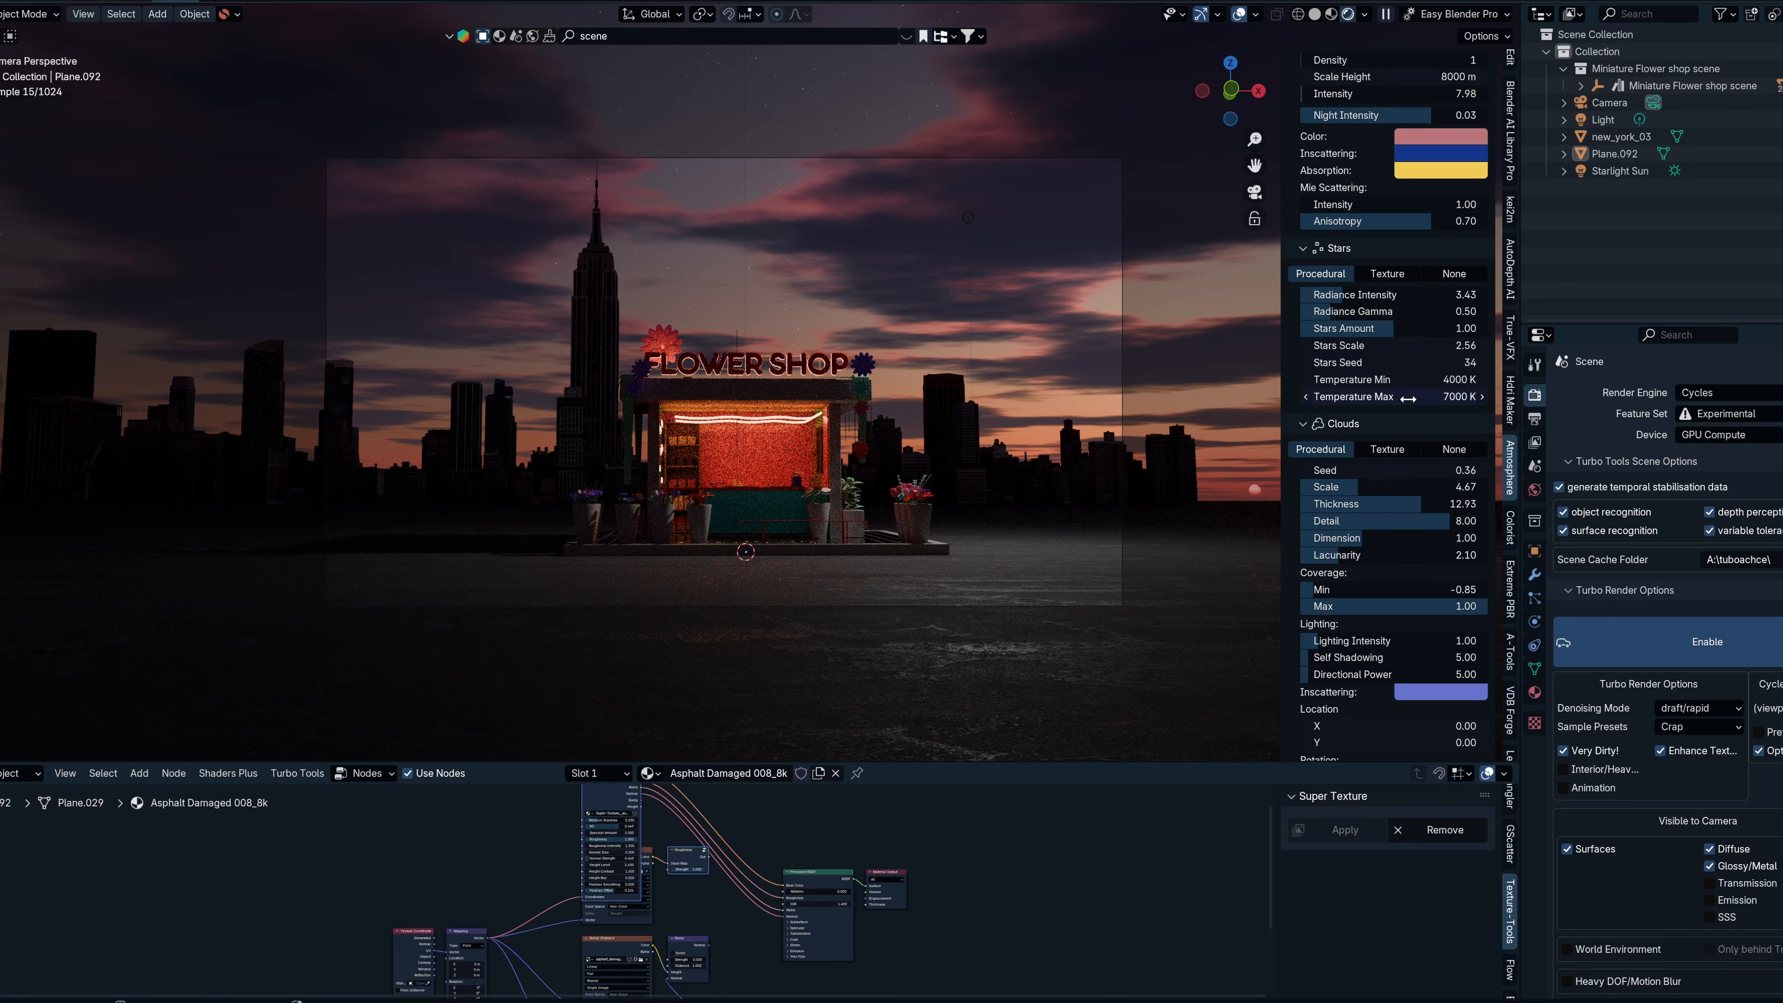
{"action": "left_click_drag", "start_coordinate": [1356, 336], "coordinate": [1375, 336]}
{"action": "left_click_drag", "start_coordinate": [1408, 328], "coordinate": [1349, 298]}
{"action": "scroll", "coordinate": [1008, 545], "scroll_direction": "up", "scroll_amount": 4}
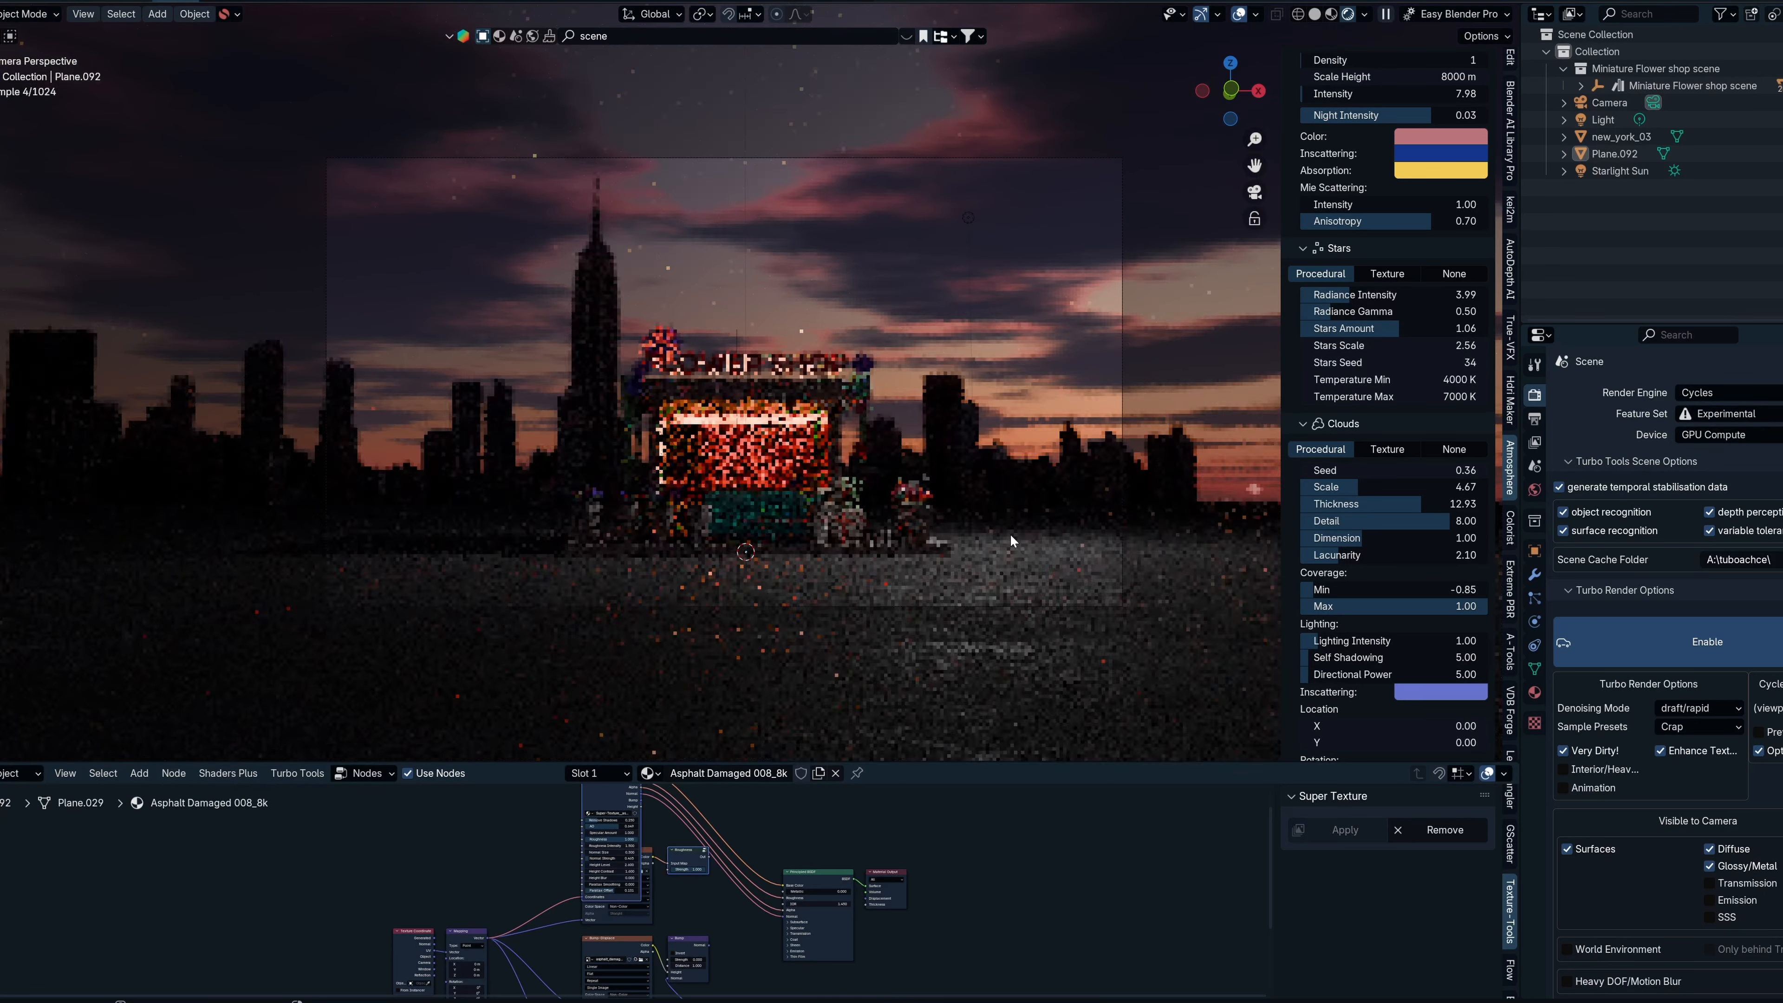
{"action": "key", "text": "n"}
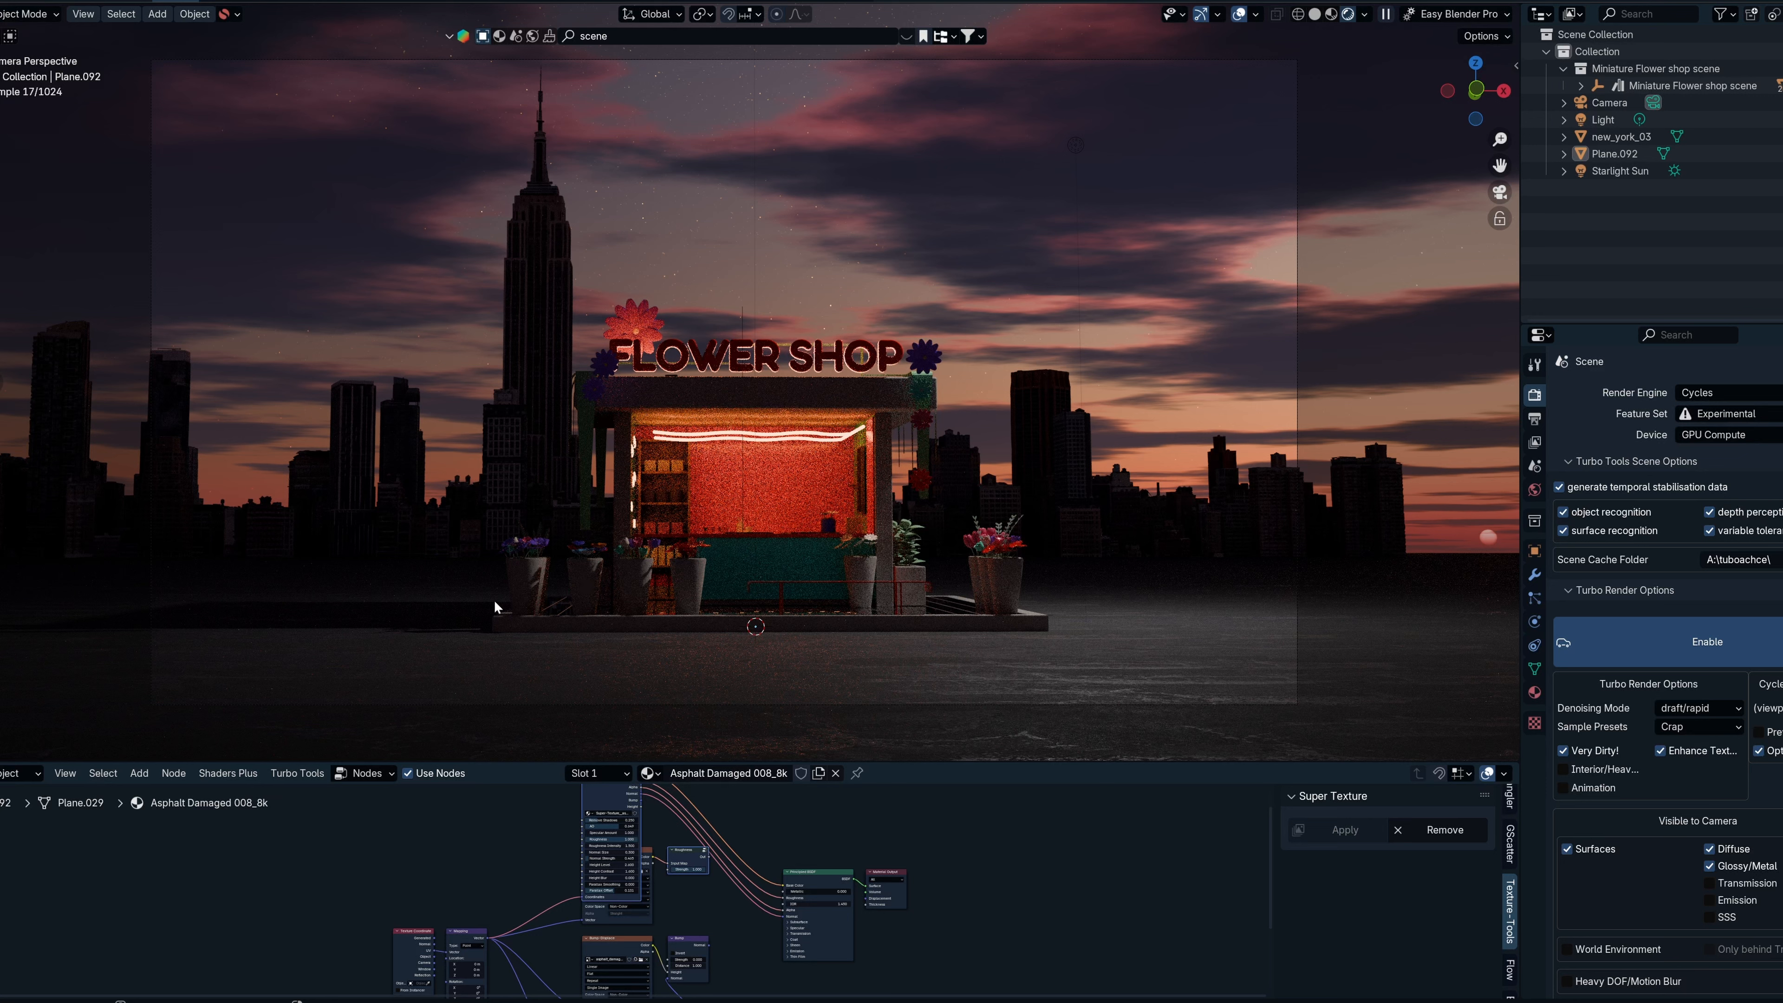
Open the camera's lens settings and set its Focal Length to 60 mm.
{"action": "left_click", "coordinate": [912, 680]}
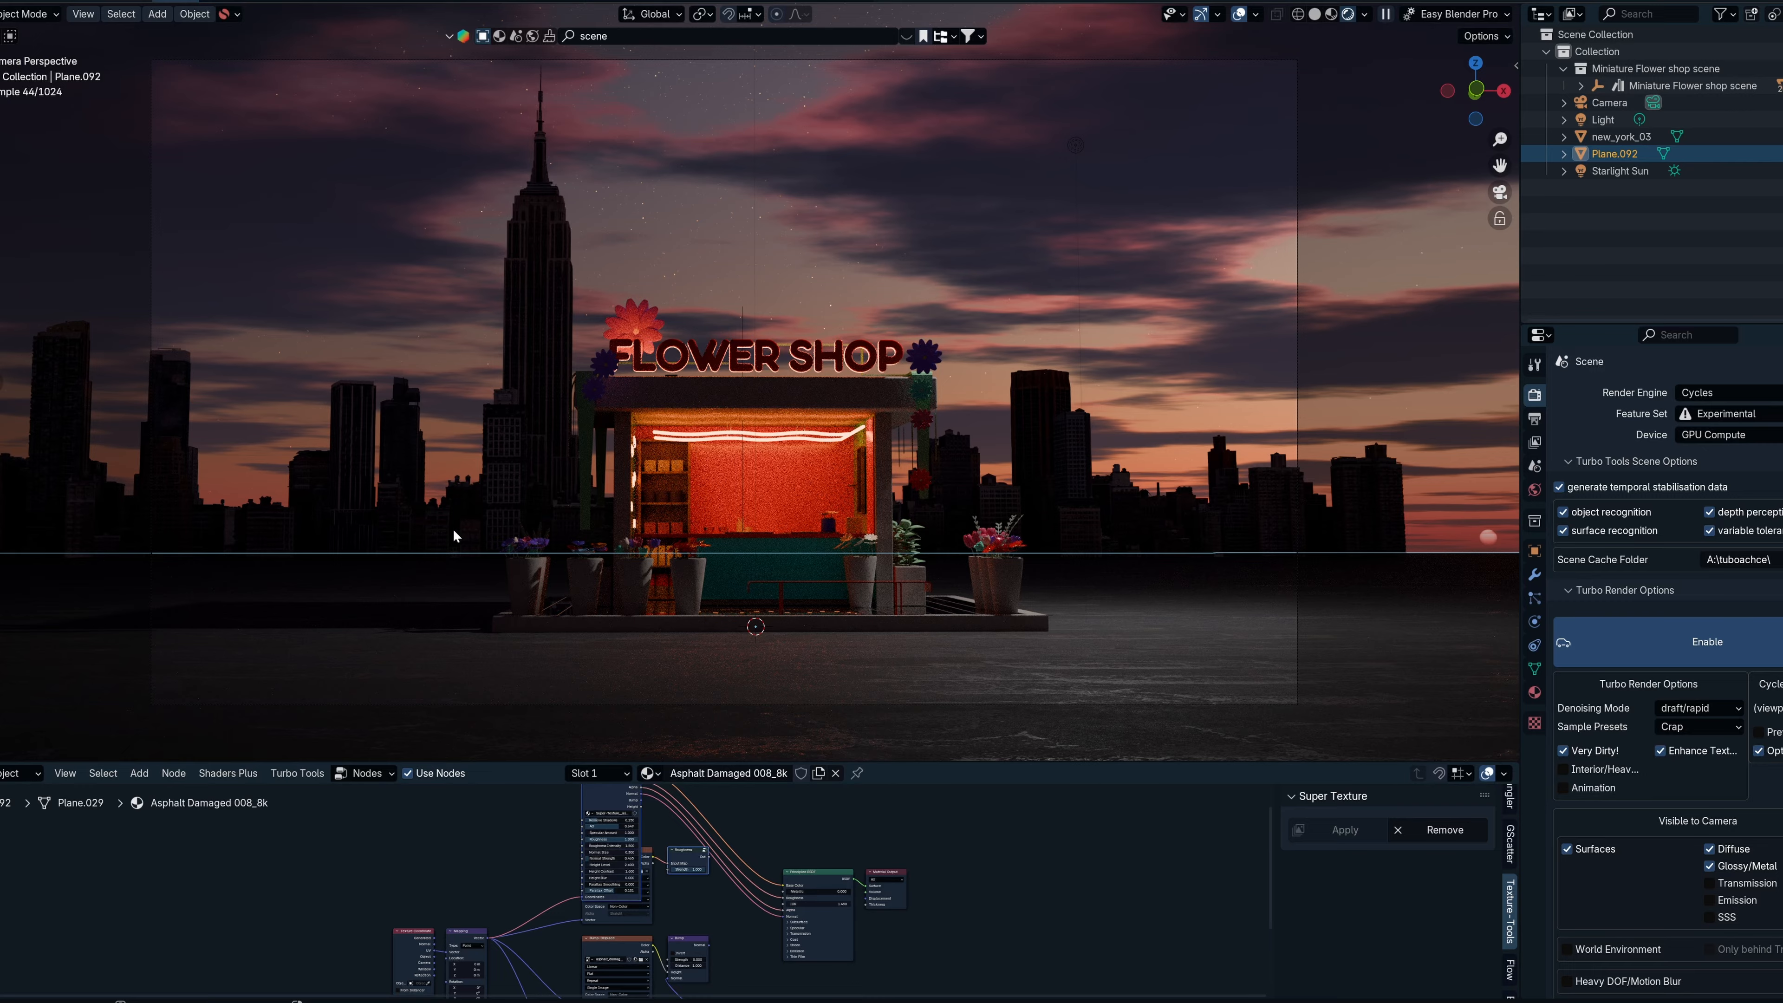
{"action": "key", "text": "KP_0"}
{"action": "key", "text": "KP_0"}
{"action": "left_click", "coordinate": [1627, 103]}
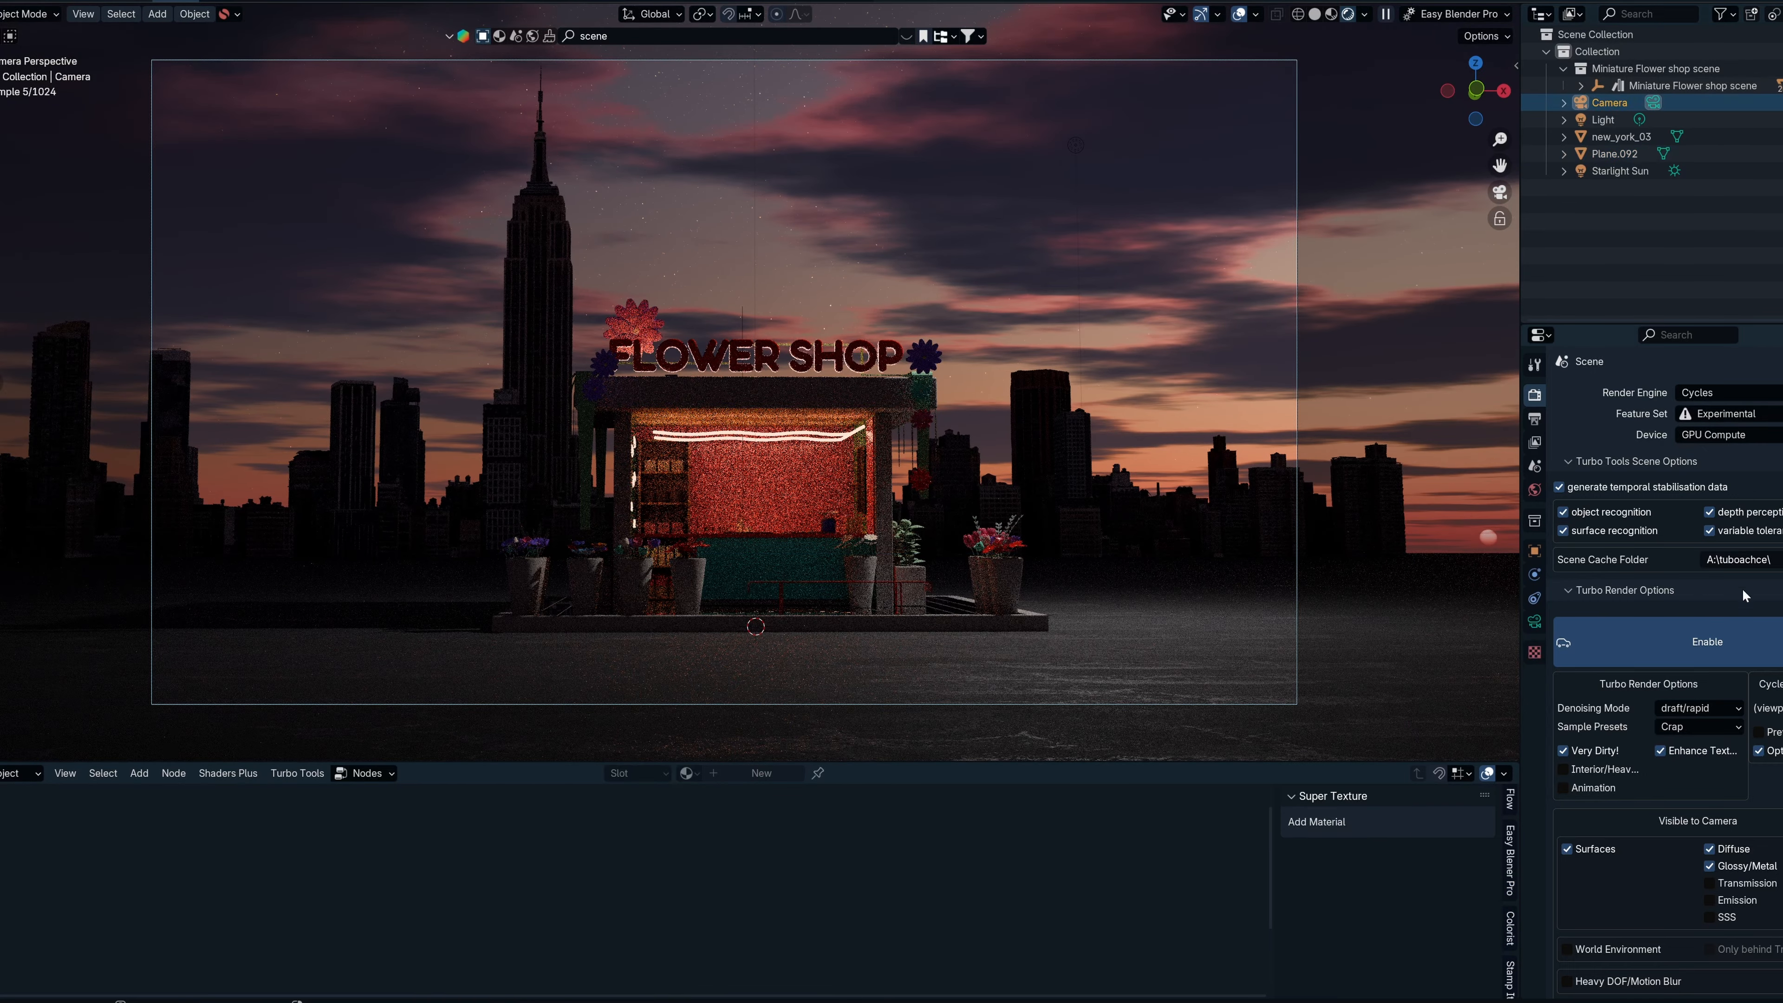
{"action": "left_click", "coordinate": [1535, 621]}
{"action": "left_click_drag", "start_coordinate": [1747, 501], "coordinate": [1780, 500]}
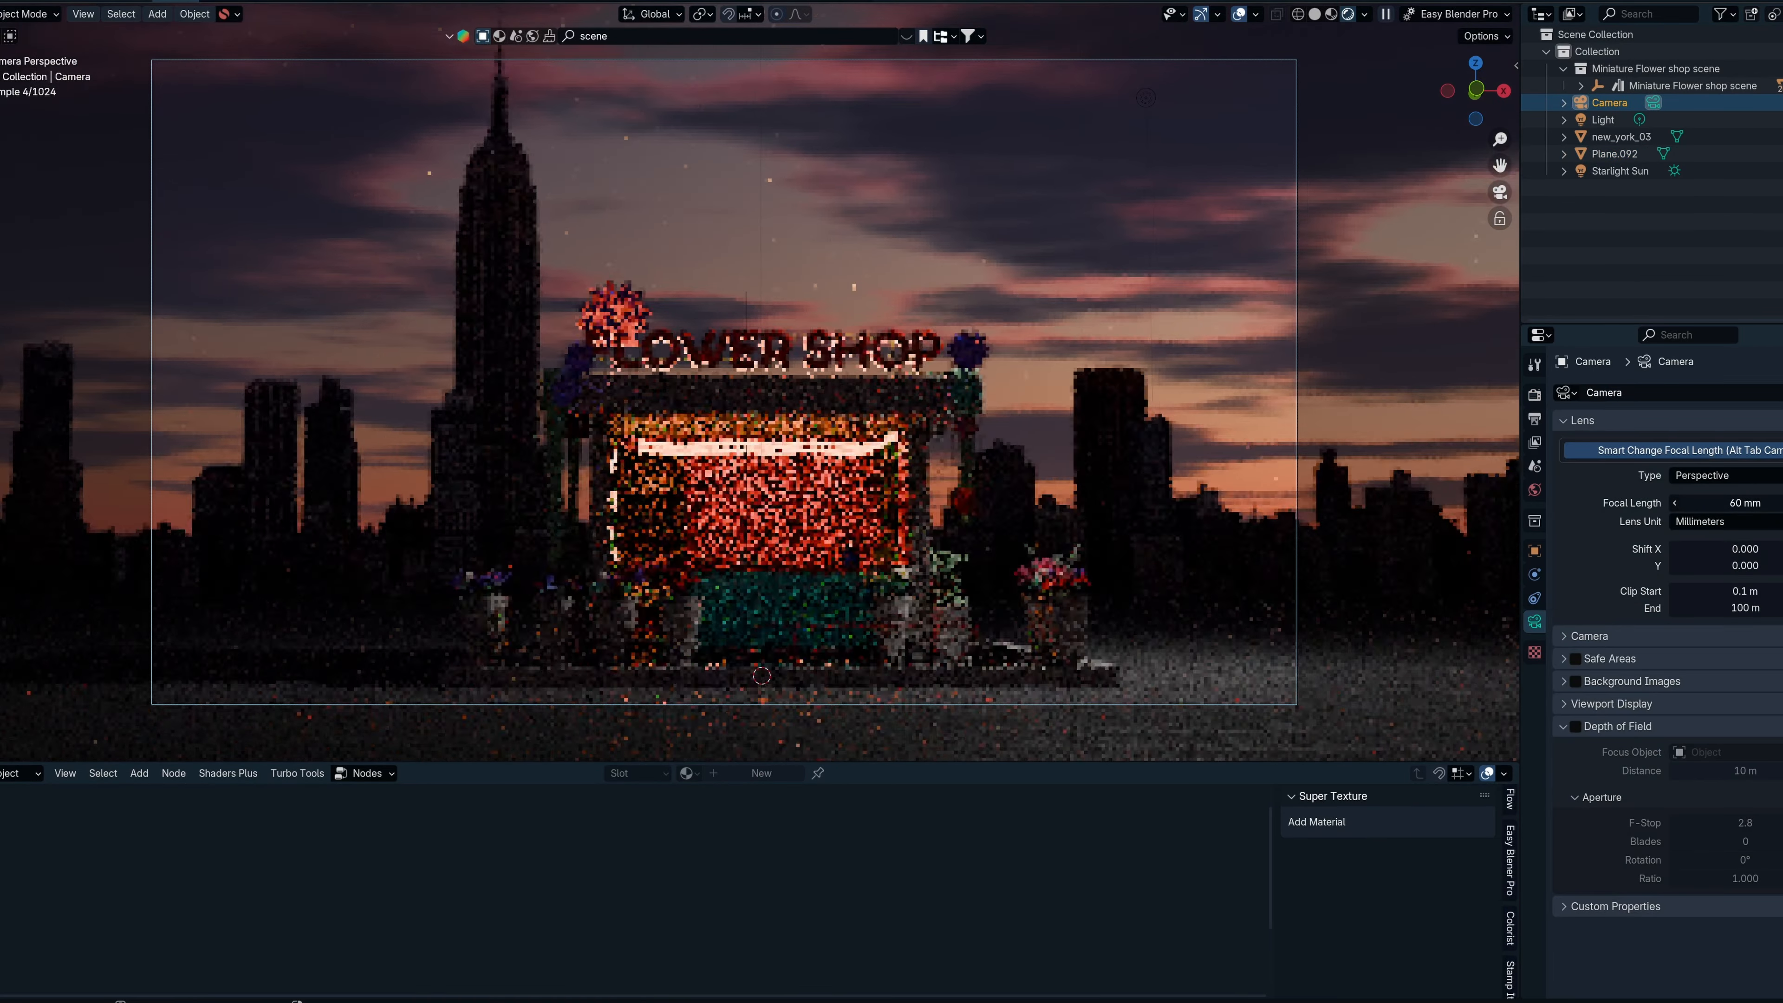
Enlarge the 3D viewport by shrinking the node editor beneath it.
{"action": "left_click", "coordinate": [1102, 713]}
{"action": "scroll", "coordinate": [990, 572], "scroll_direction": "up", "scroll_amount": 2}
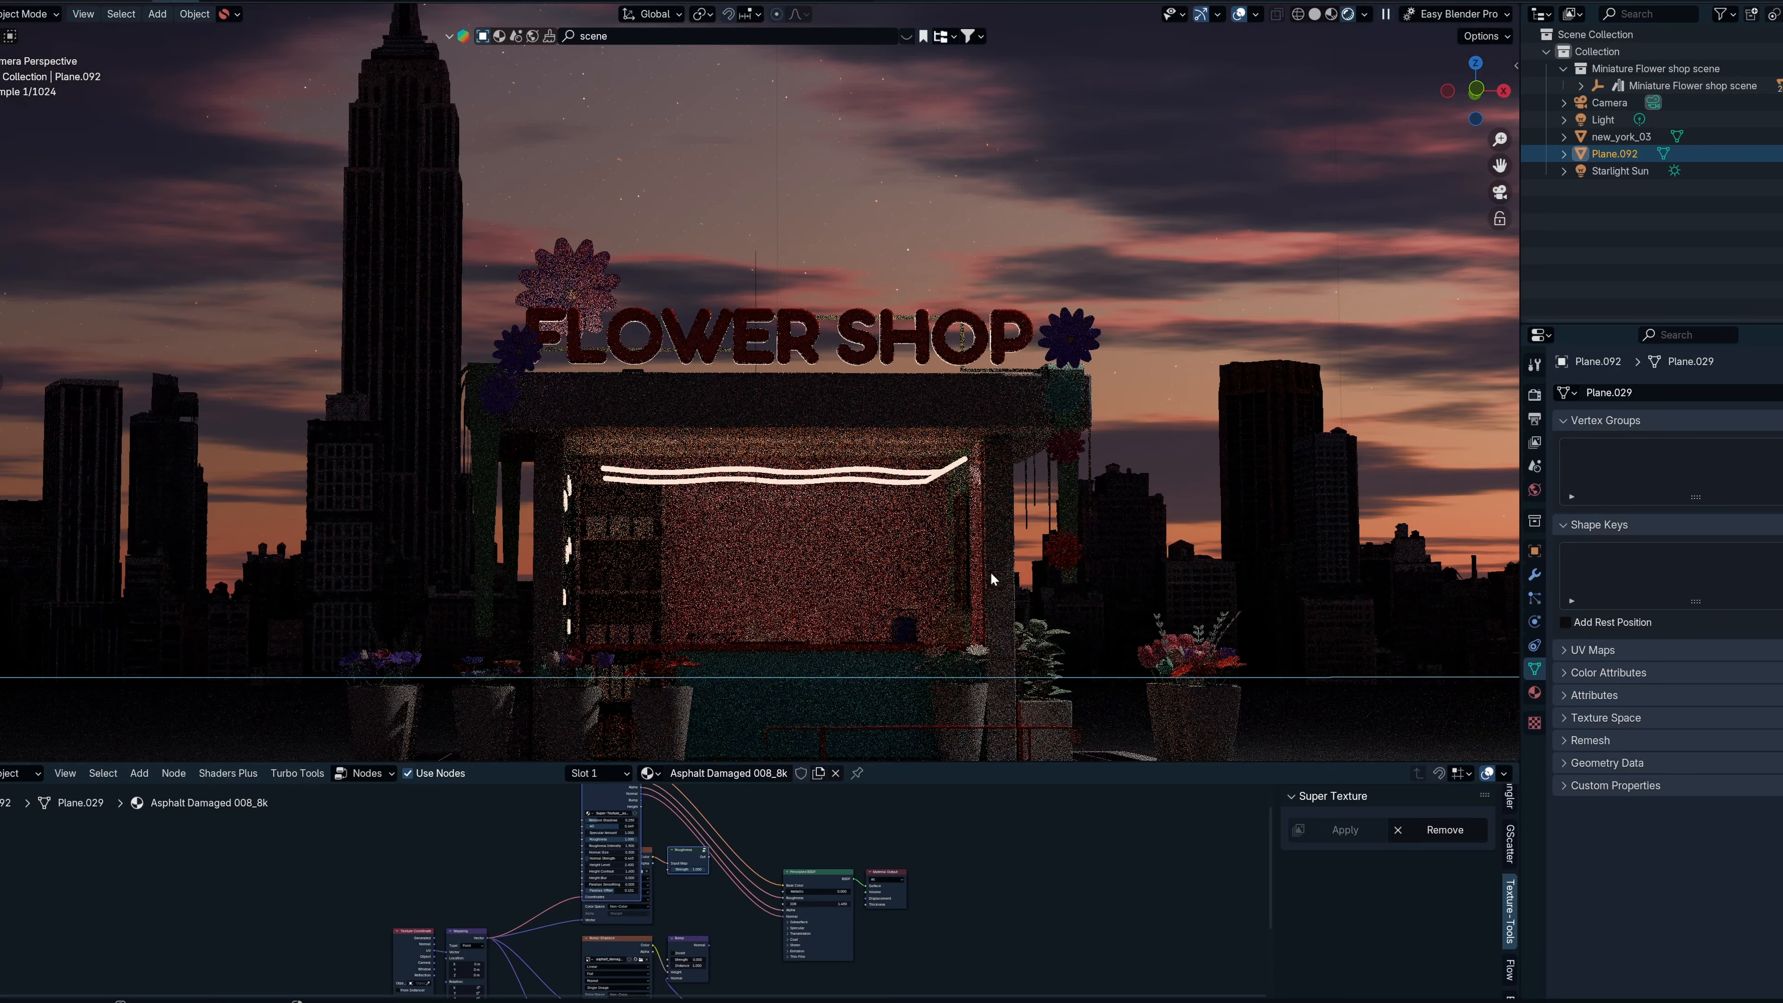
{"action": "left_click_drag", "start_coordinate": [919, 763], "coordinate": [968, 902]}
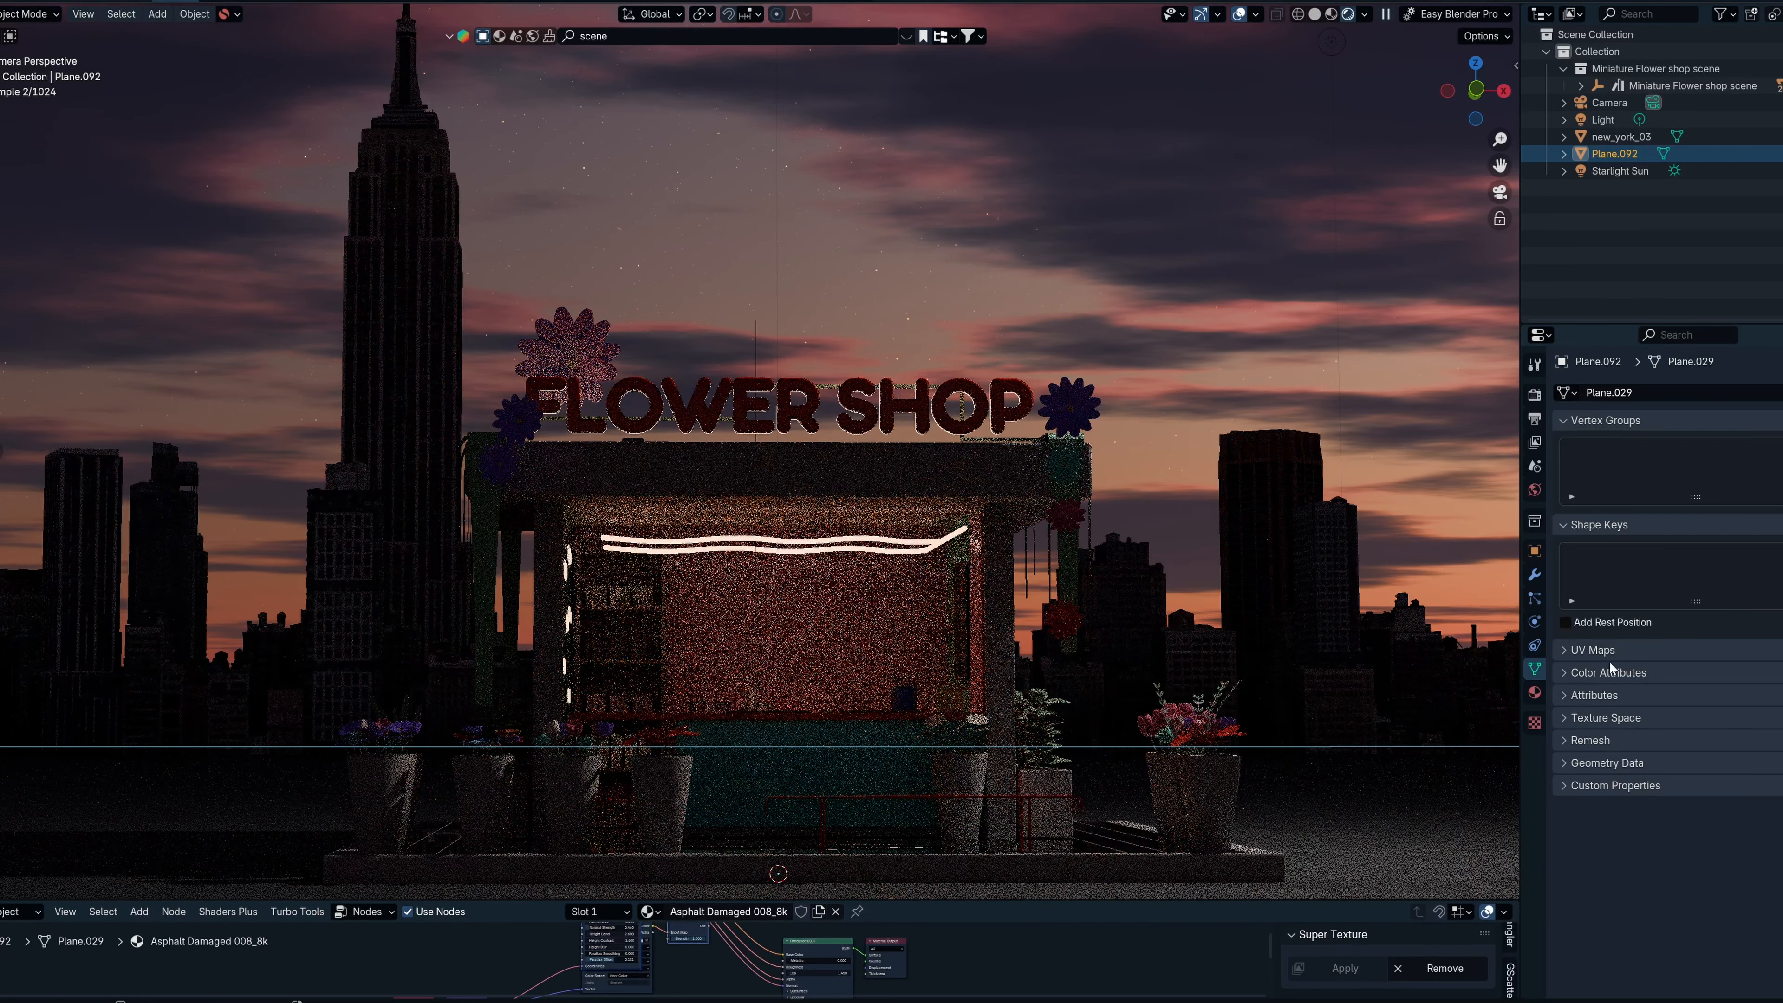
Reduce the camera's Focal Length to 54 mm.
{"action": "left_click", "coordinate": [1606, 106]}
{"action": "left_click", "coordinate": [1674, 505]}
{"action": "left_click", "coordinate": [1673, 504]}
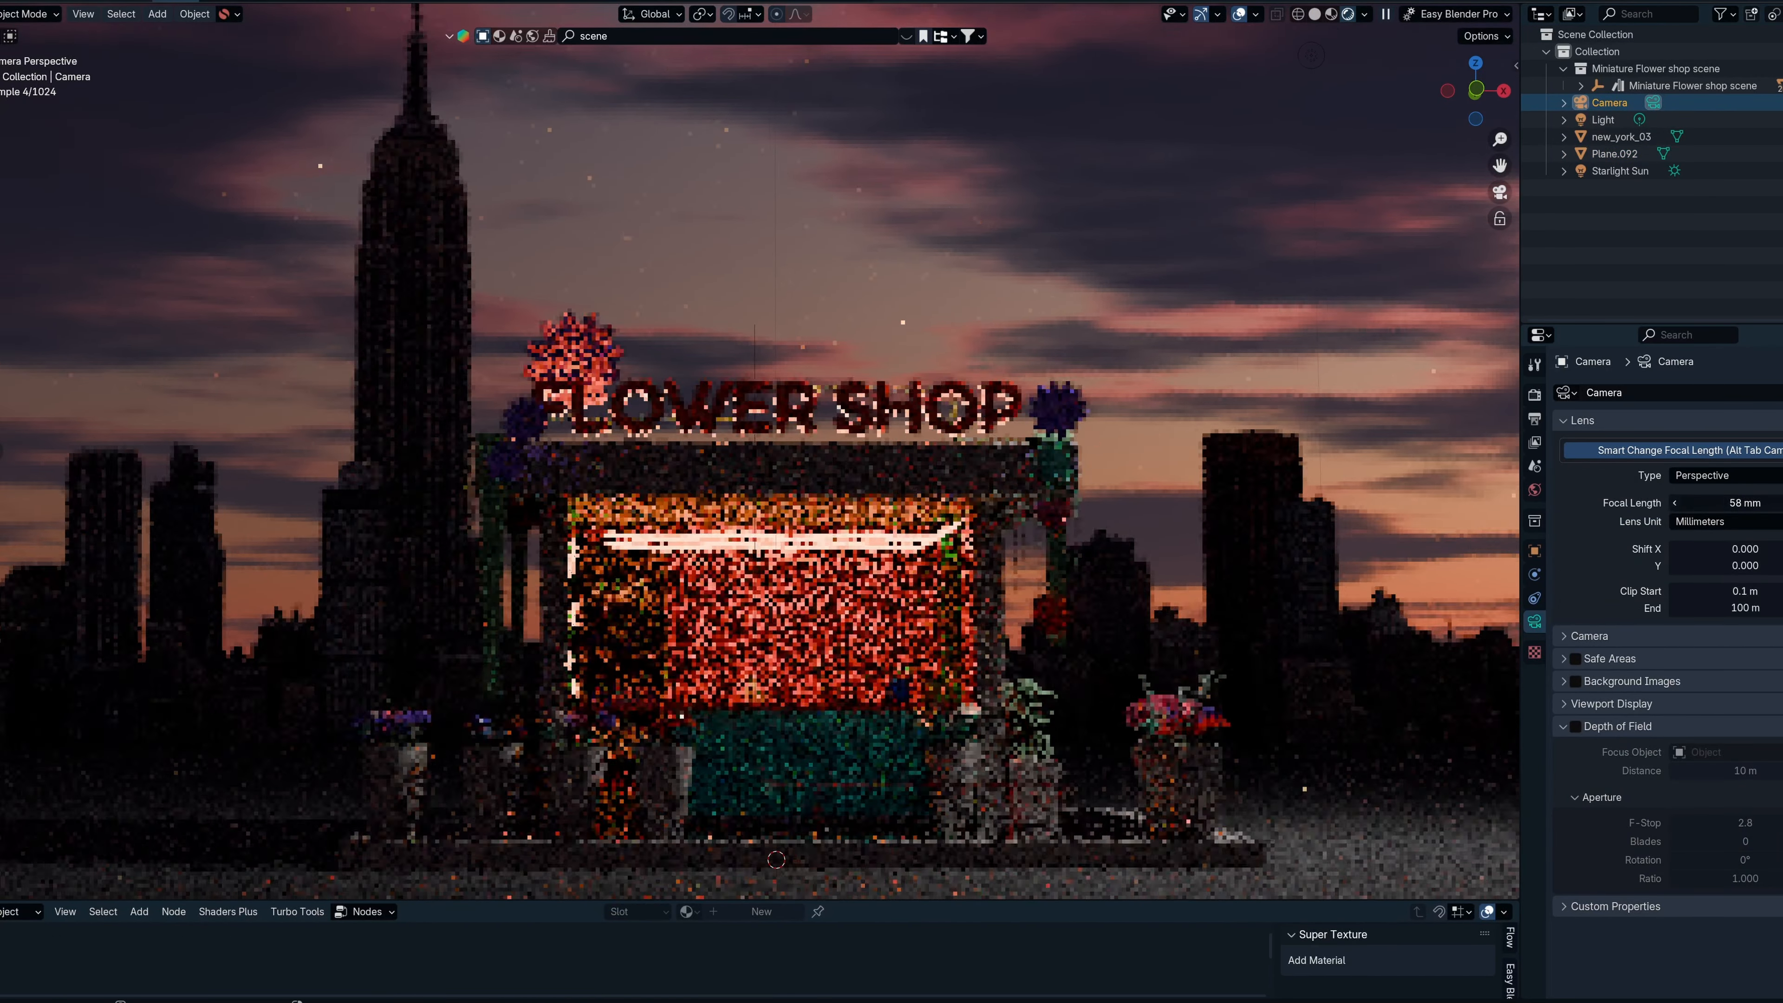
{"action": "left_click", "coordinate": [1674, 504]}
{"action": "left_click", "coordinate": [1674, 505]}
{"action": "left_click", "coordinate": [1673, 504]}
{"action": "left_click", "coordinate": [1673, 504]}
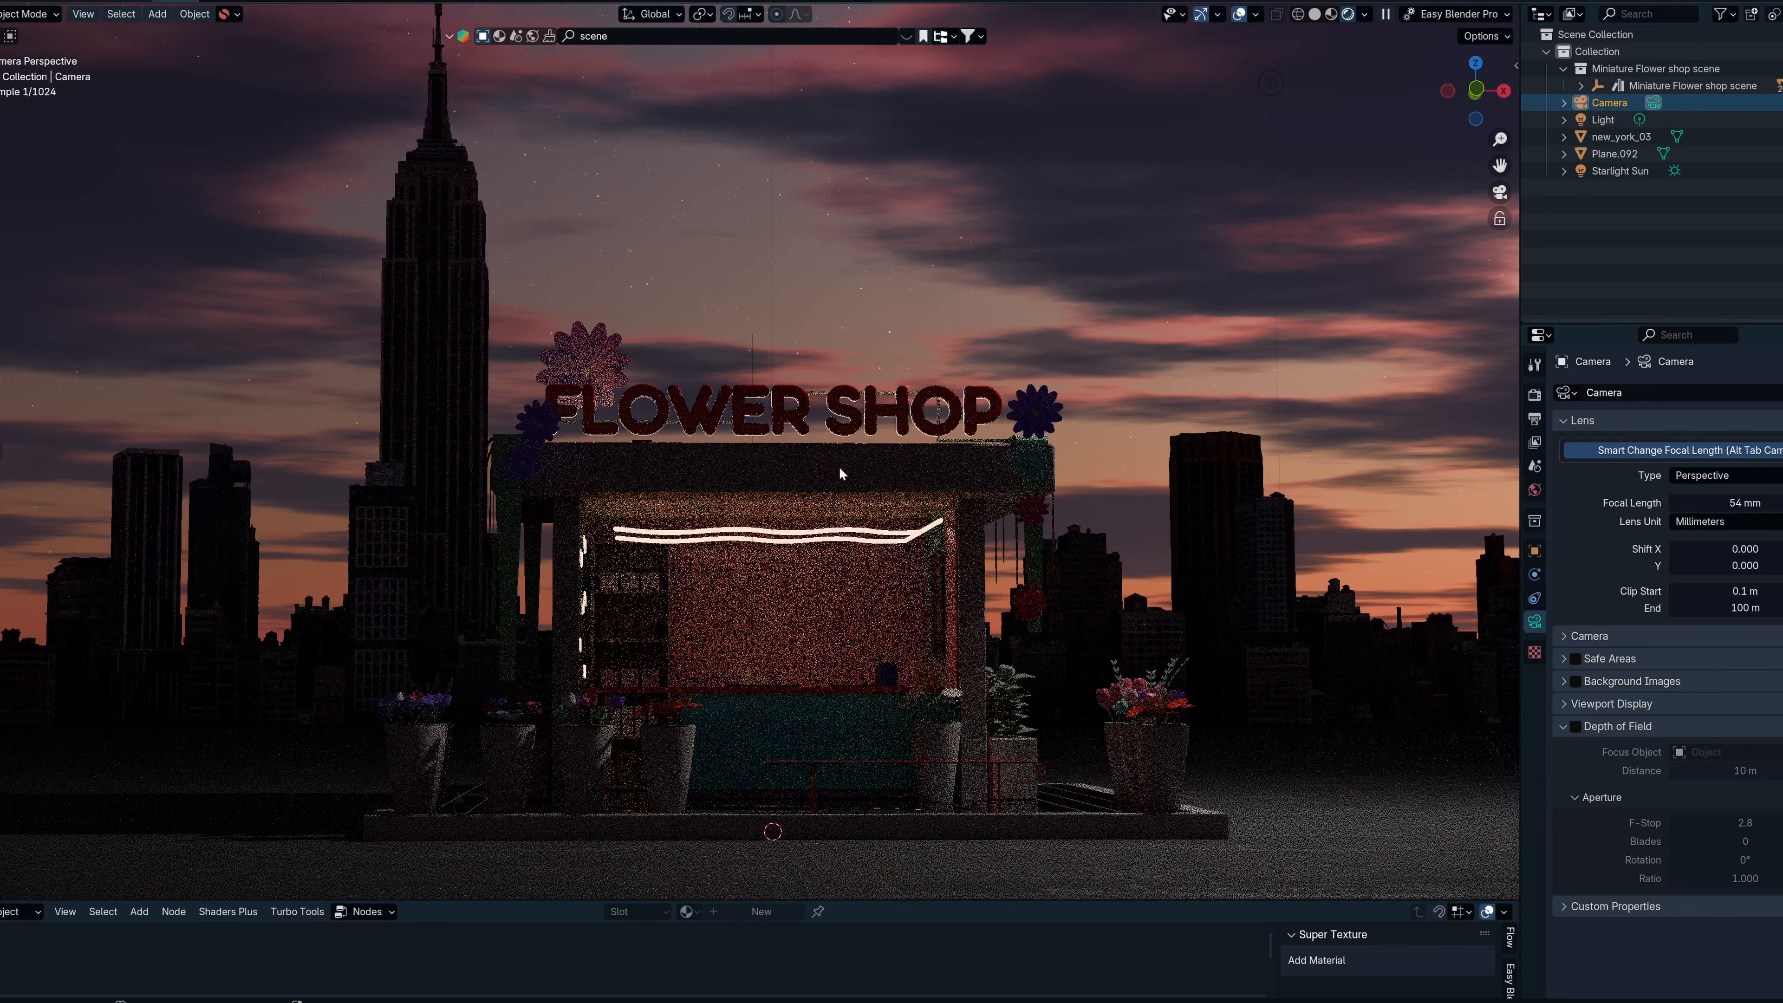
Enable the camera's Depth of Field with the shop walls (MUROS) as Focus Object and F-Stop 3.2.
{"action": "left_click", "coordinate": [1576, 726]}
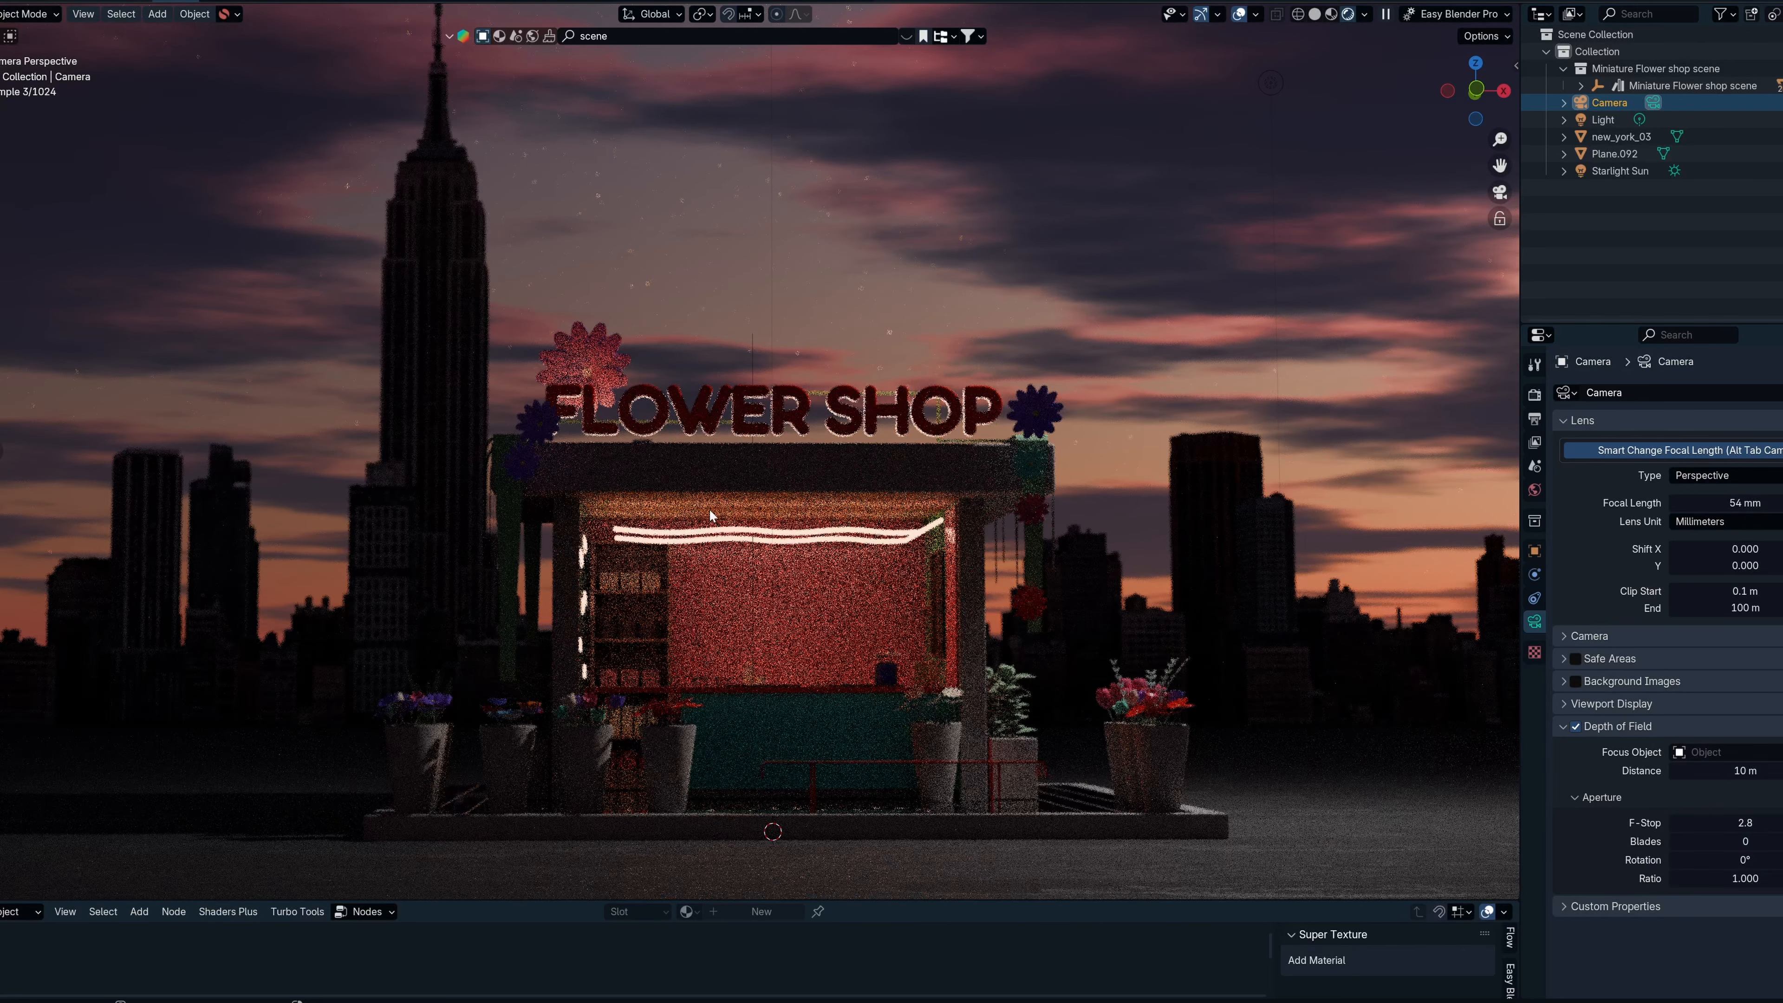
{"action": "left_click", "coordinate": [727, 470]}
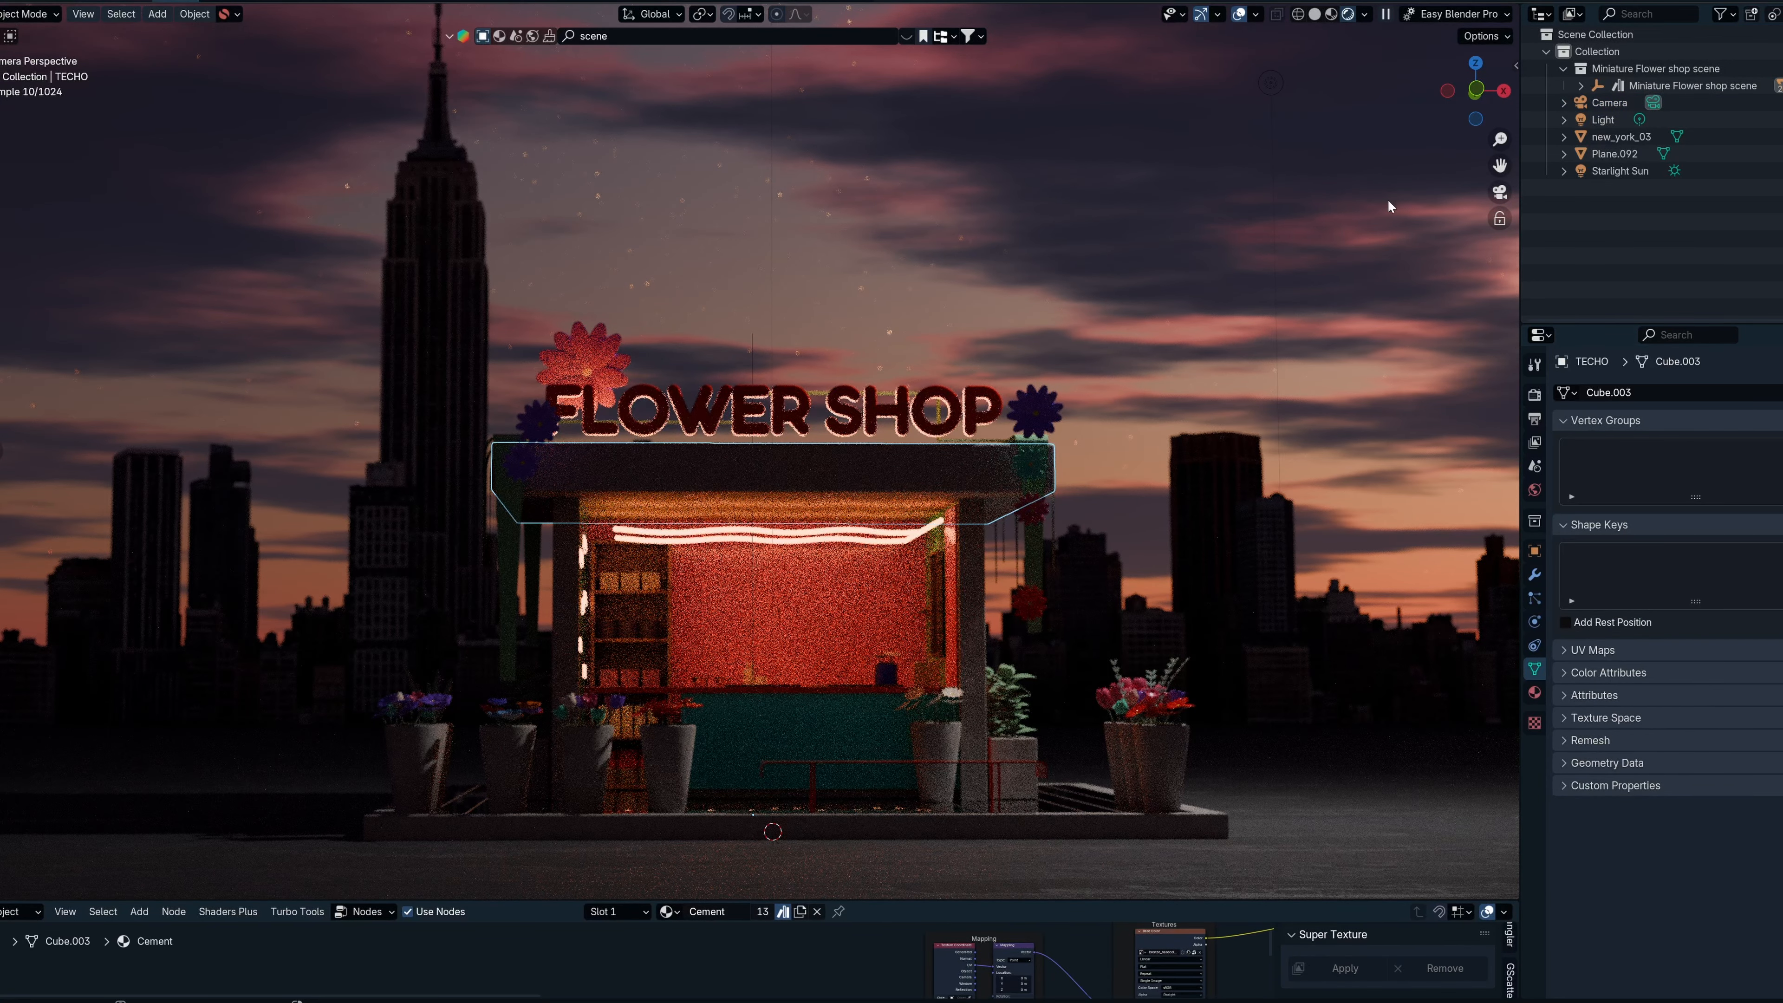
{"action": "left_click", "coordinate": [1609, 103]}
{"action": "left_click", "coordinate": [1570, 636]}
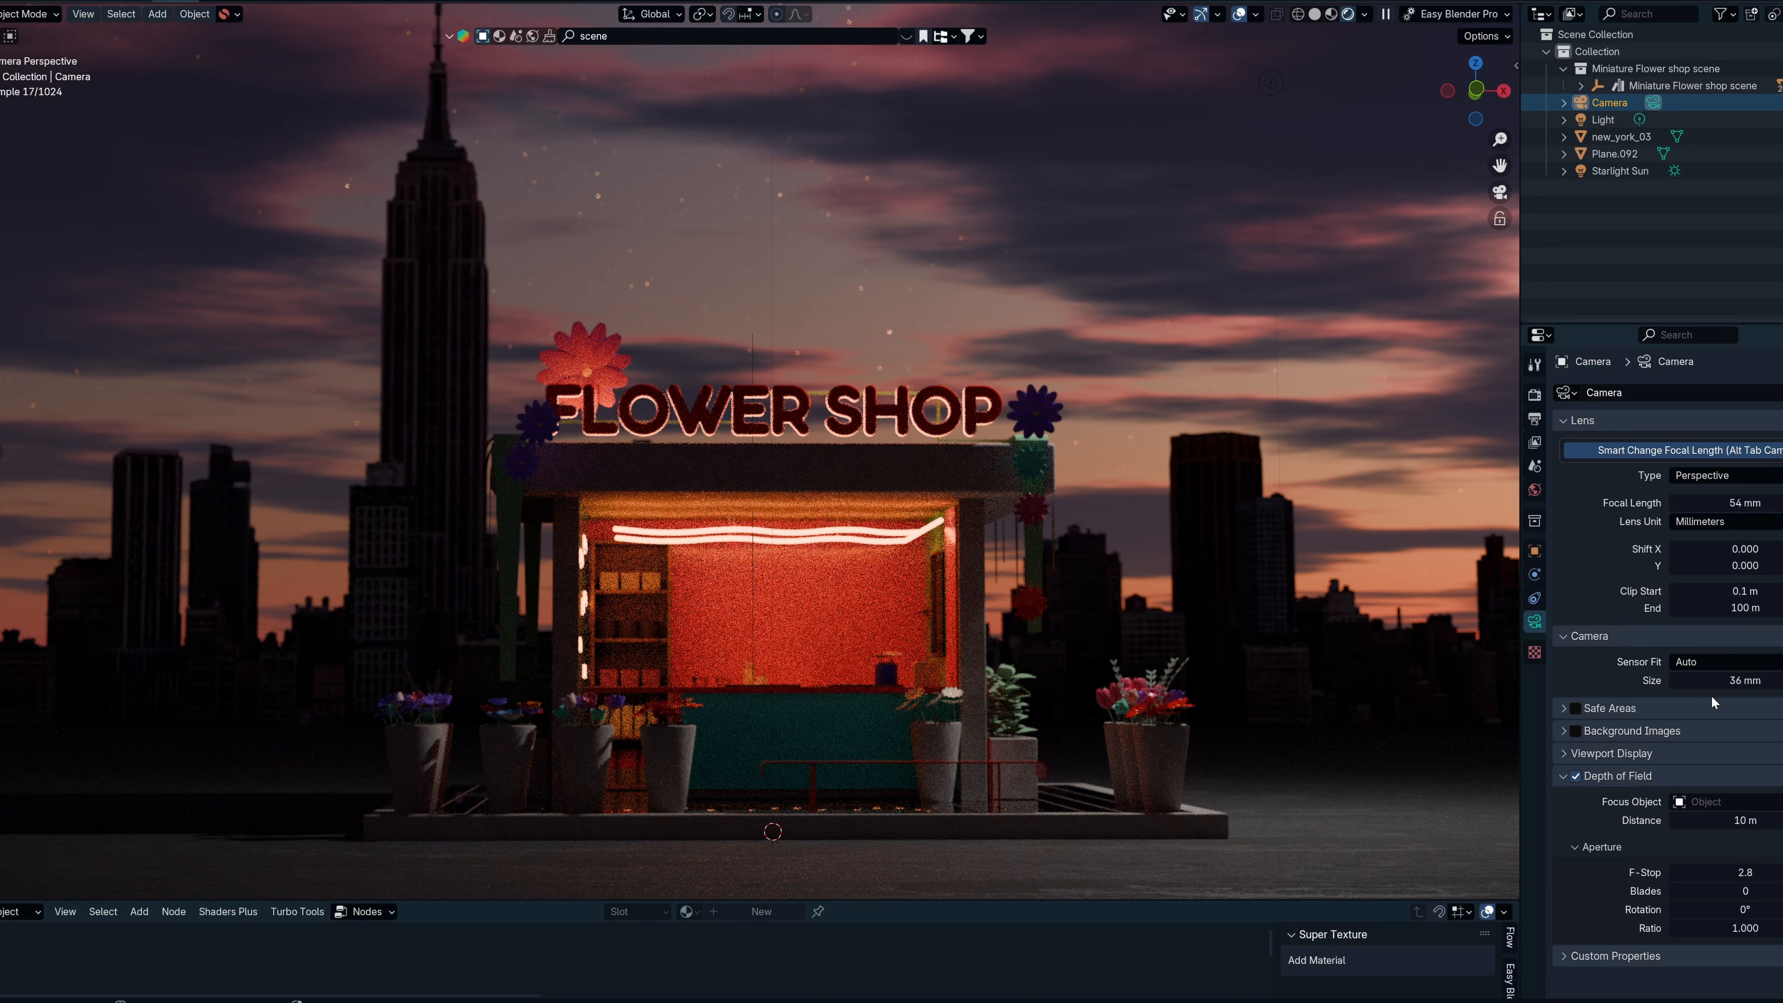
{"action": "left_click", "coordinate": [1781, 802]}
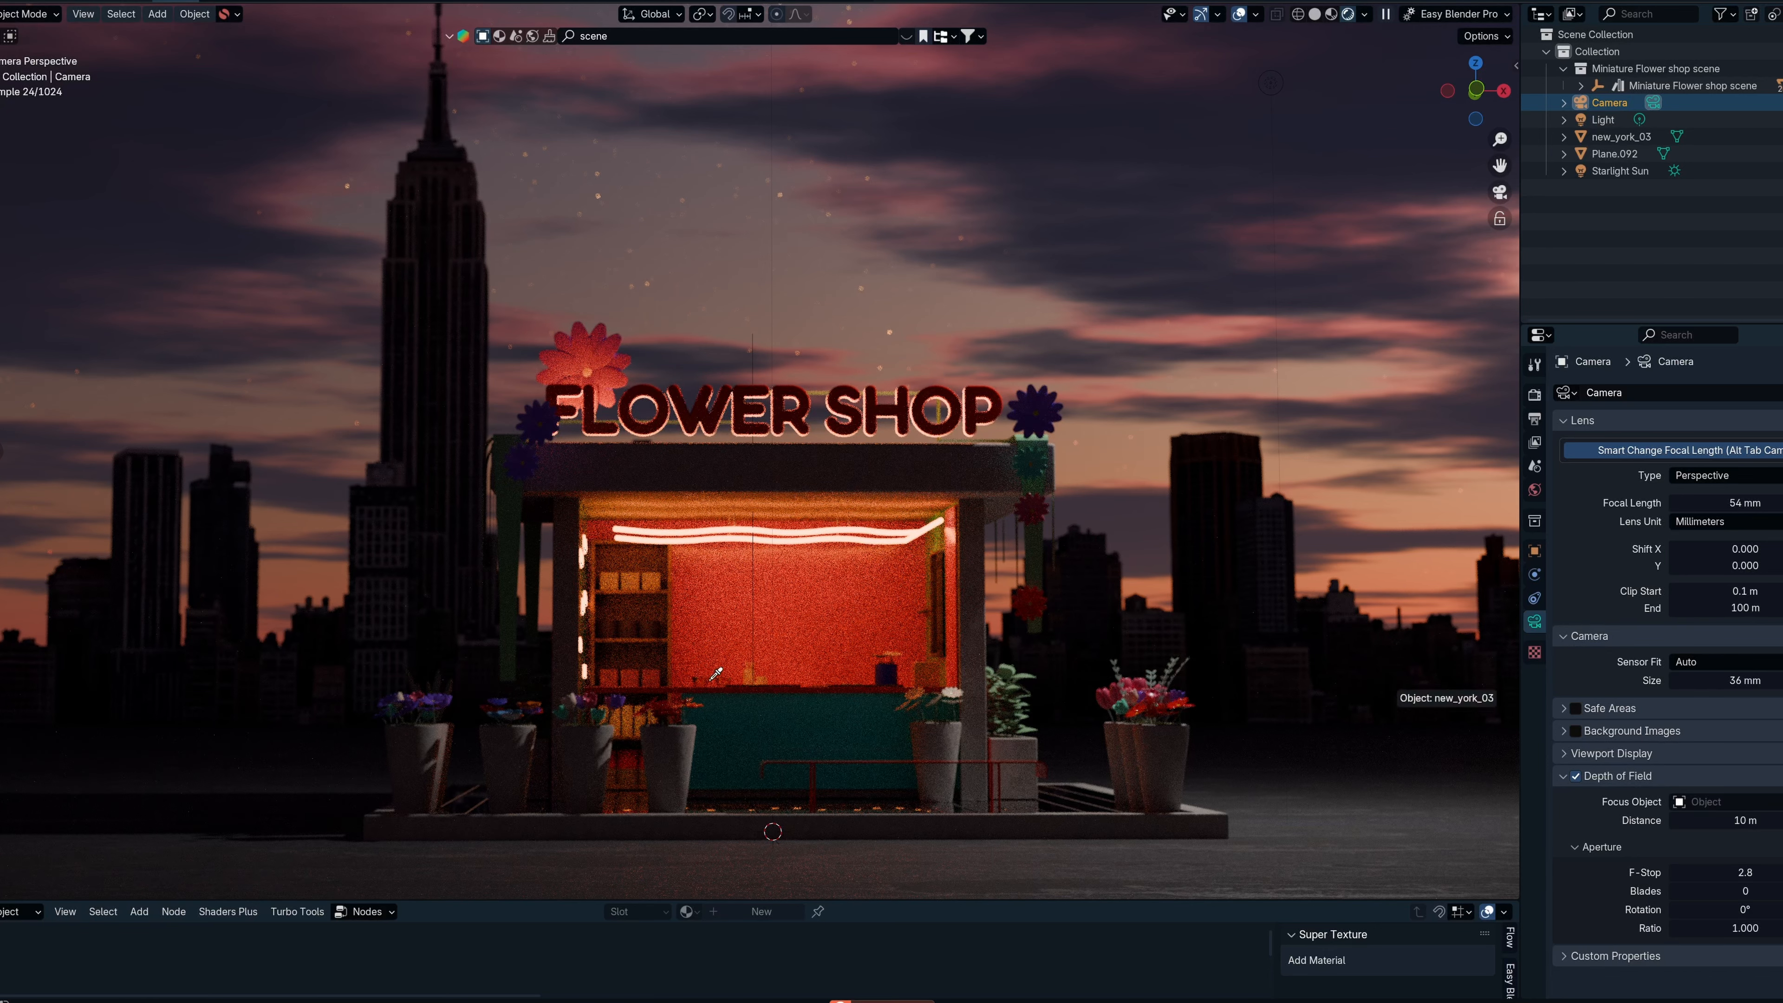
{"action": "left_click", "coordinate": [990, 563]}
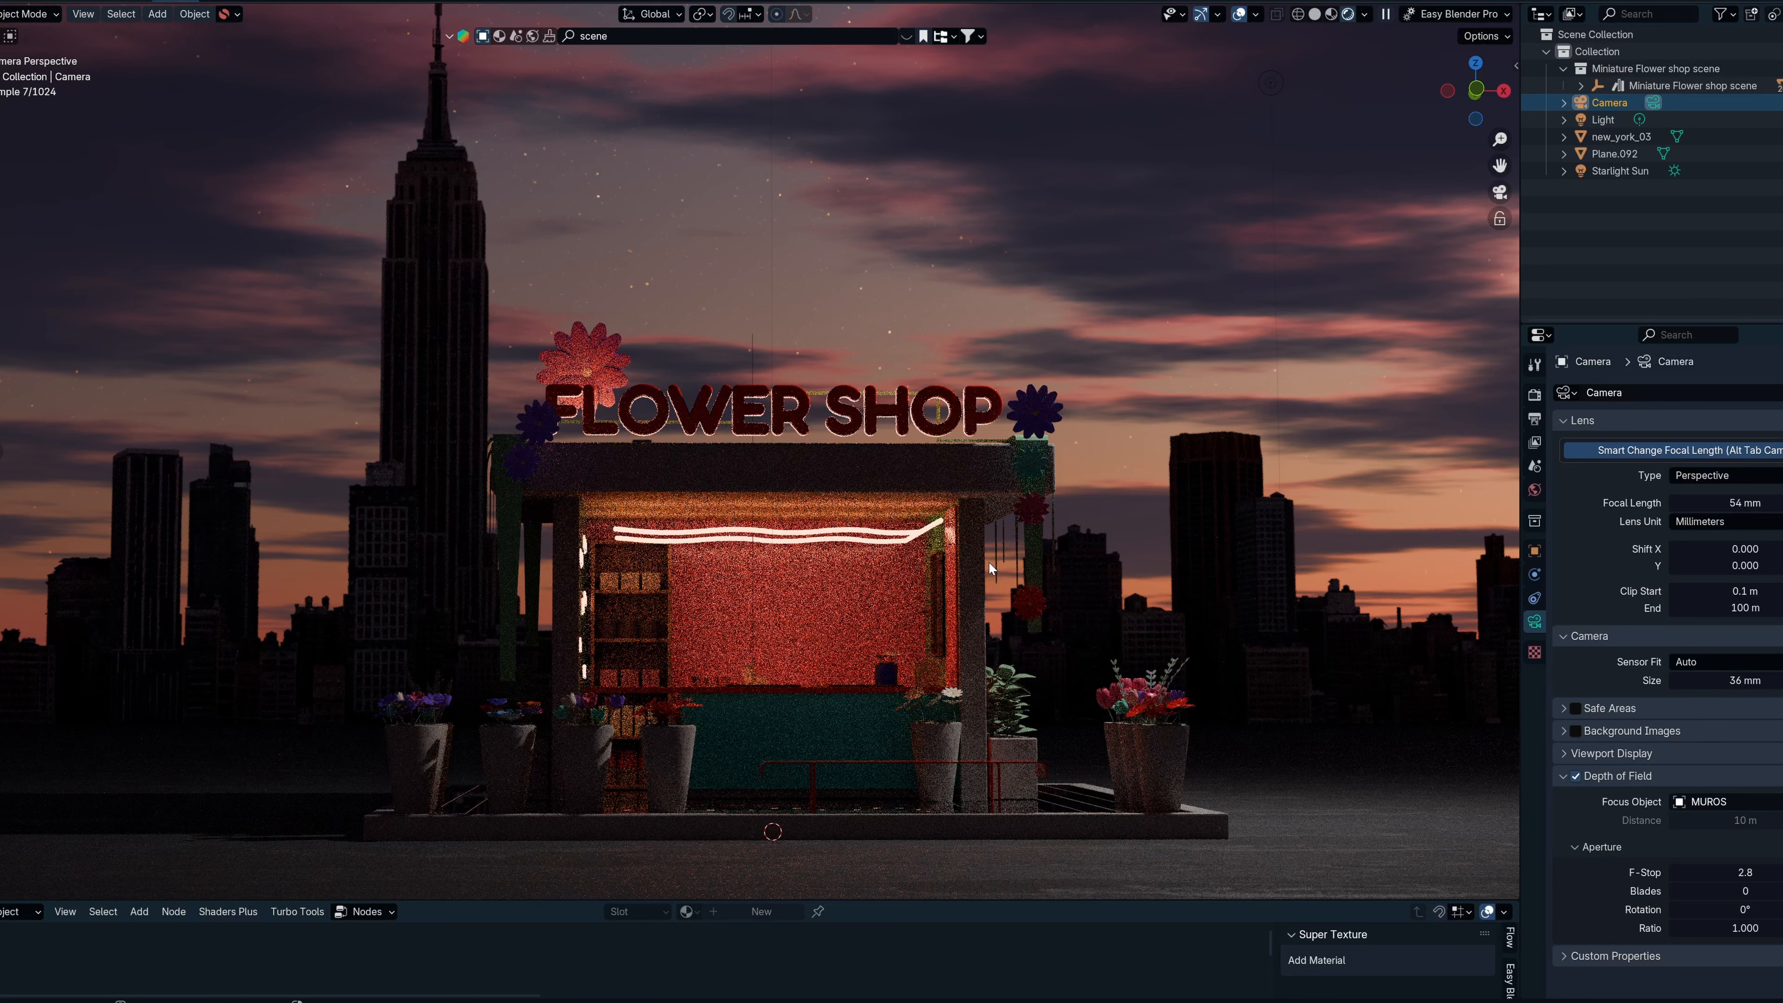
{"action": "left_click_drag", "start_coordinate": [1761, 873], "coordinate": [1777, 873]}
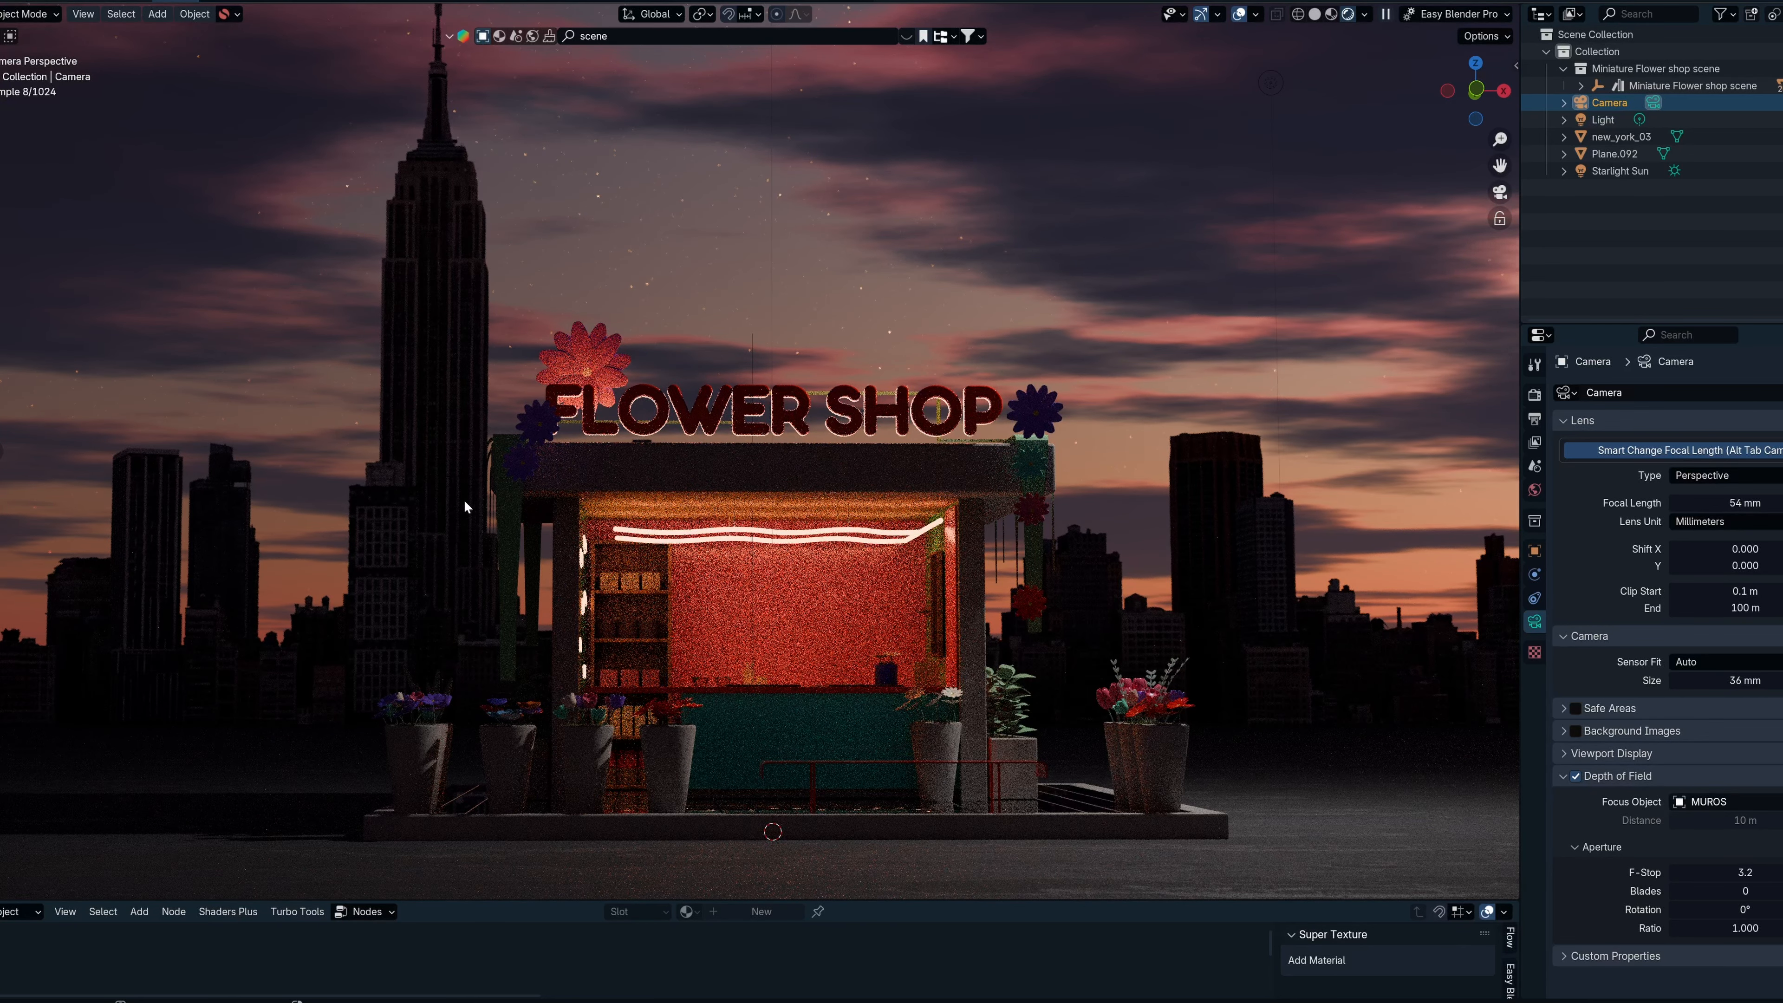
Move the new_york_03 skyline about 2.75 m along the global Y axis and deselect everything.
{"action": "left_click", "coordinate": [477, 565]}
{"action": "key", "text": "g"}
{"action": "key", "text": "y"}
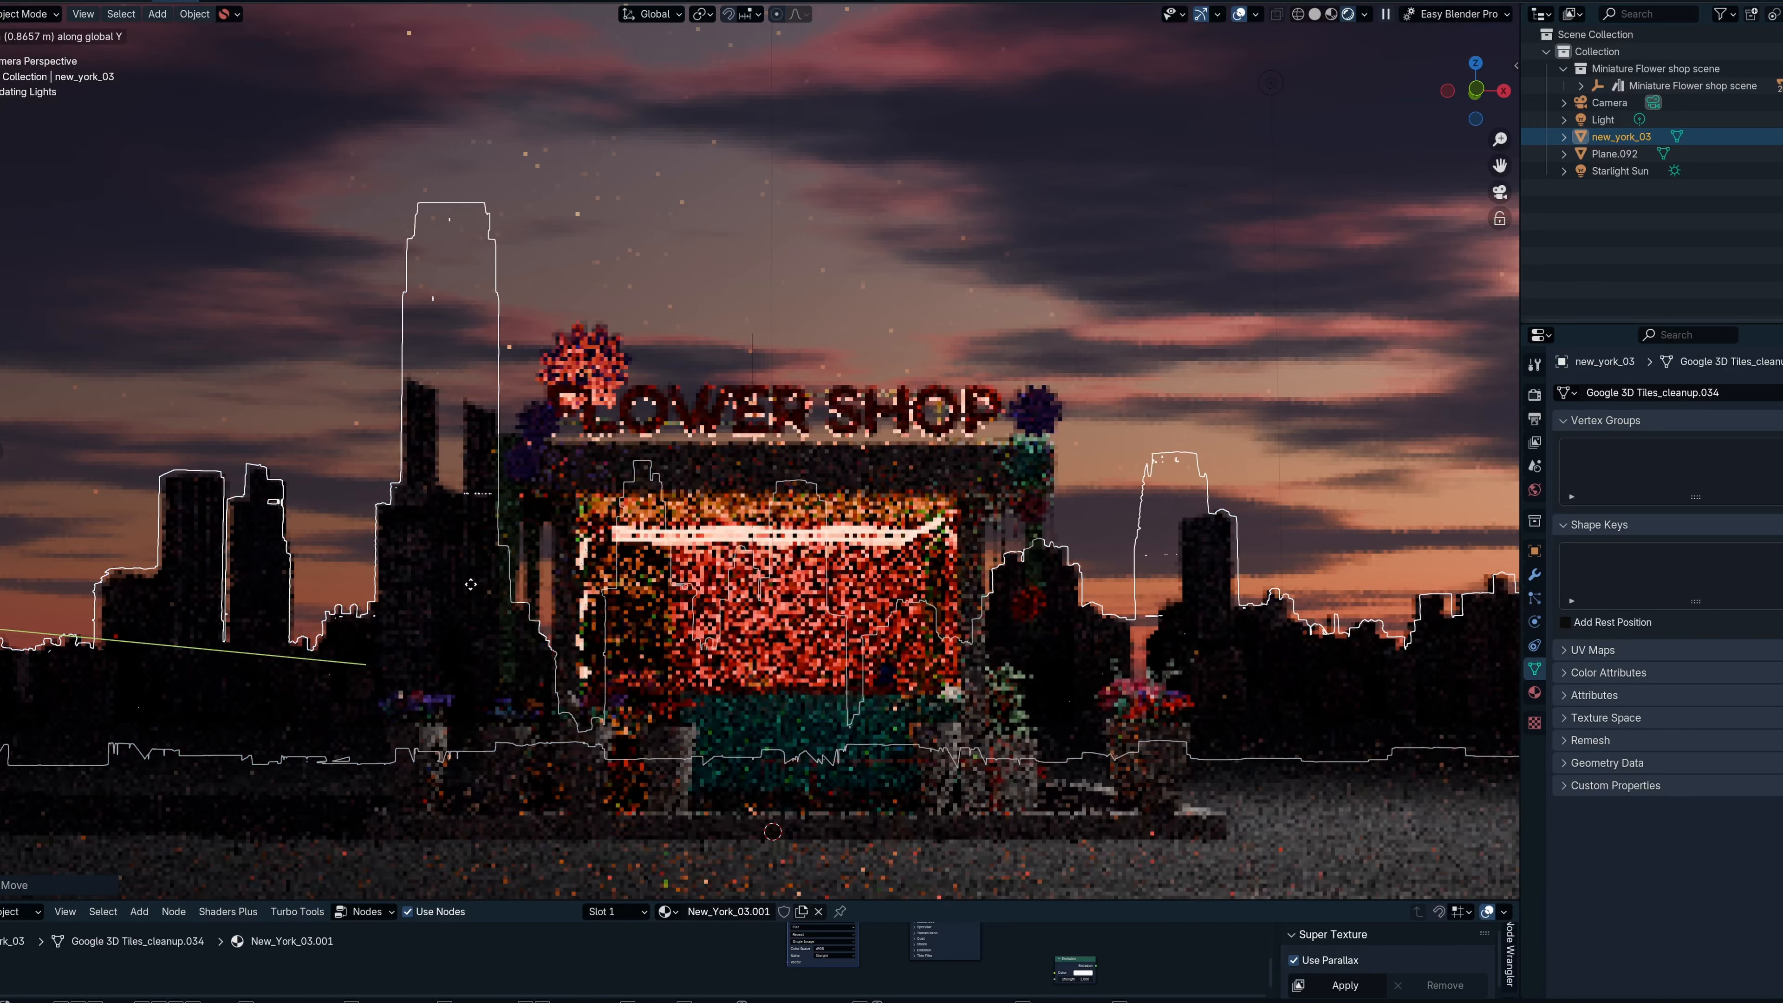
{"action": "left_click", "coordinate": [466, 584]}
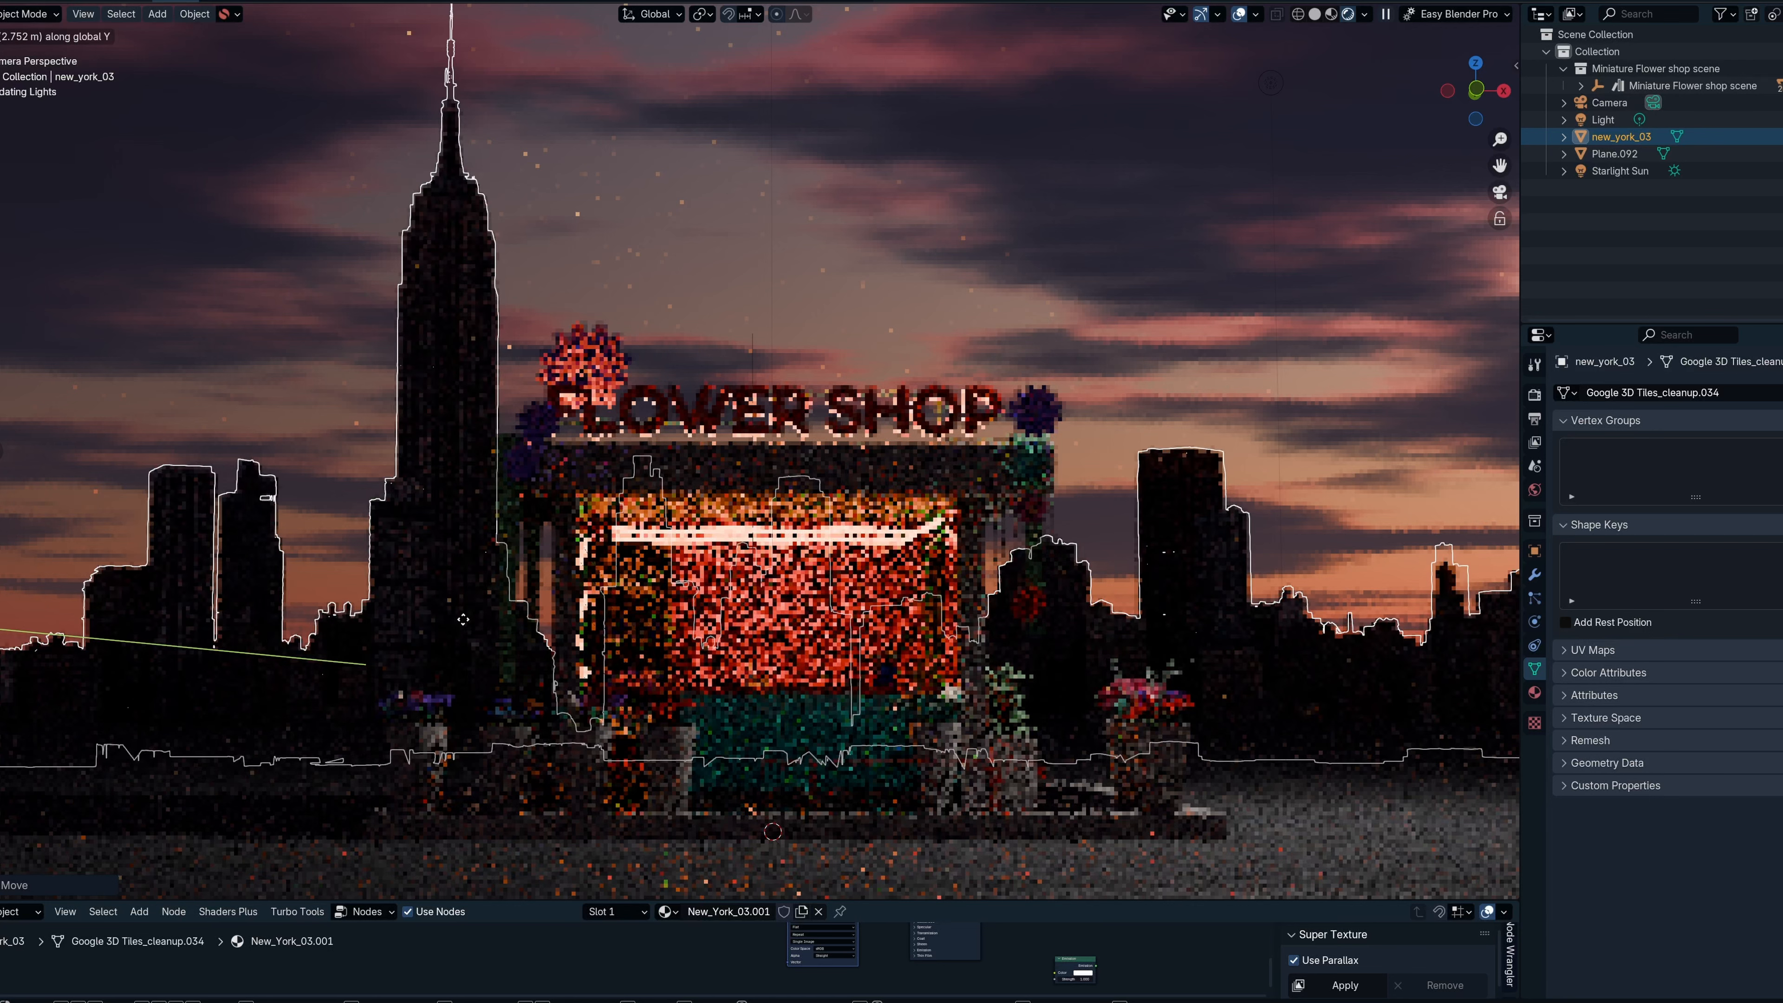
{"action": "left_click", "coordinate": [1324, 870]}
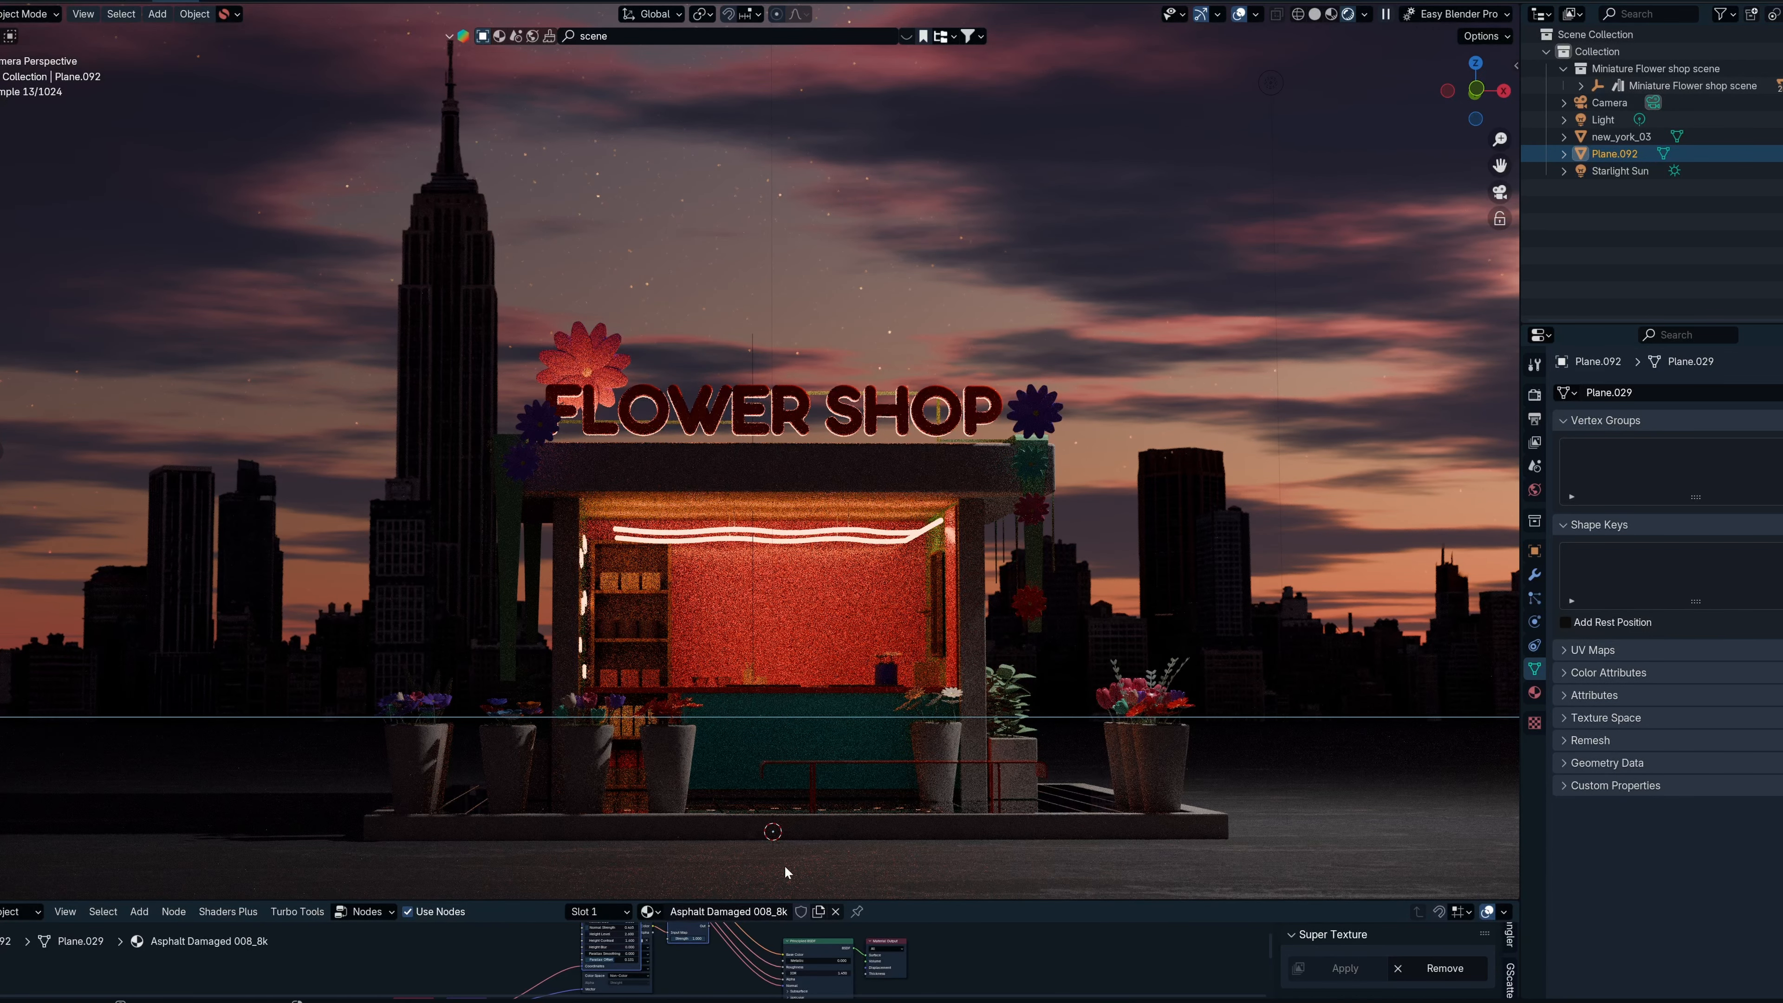
{"action": "key", "text": "alt+a"}
{"action": "scroll", "coordinate": [1376, 714], "scroll_direction": "down", "scroll_amount": 1}
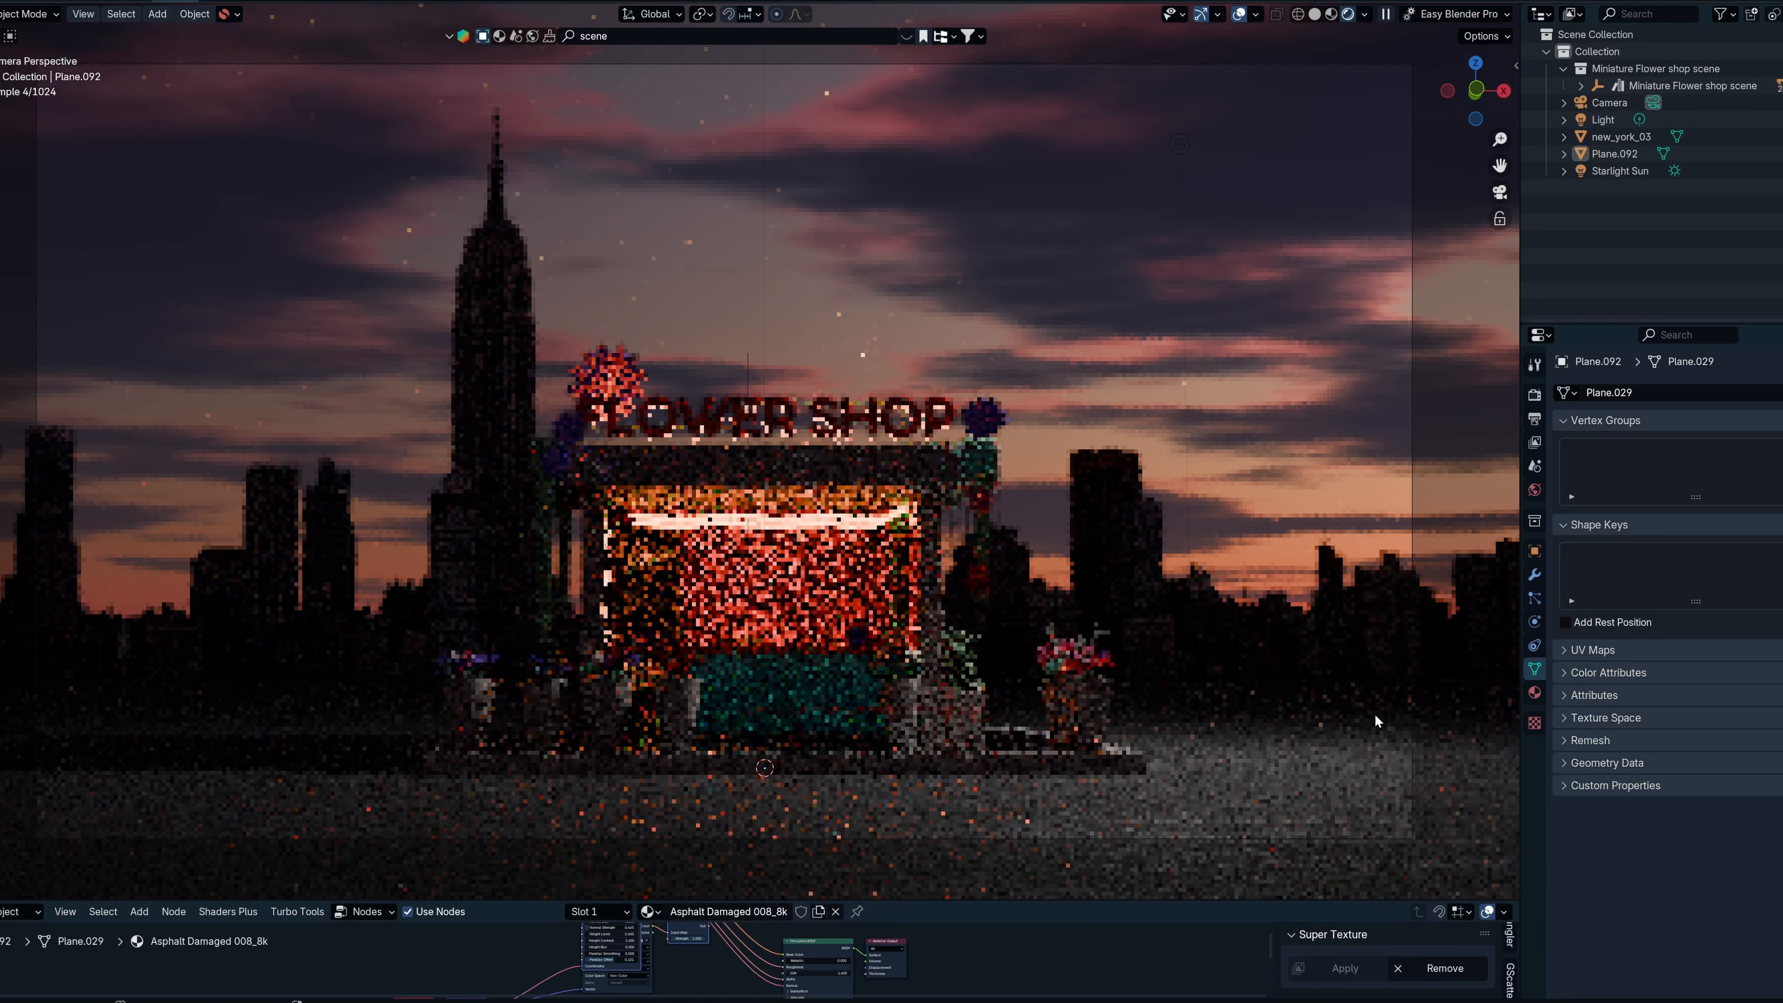
{"action": "scroll", "coordinate": [1376, 714], "scroll_direction": "up", "scroll_amount": 1}
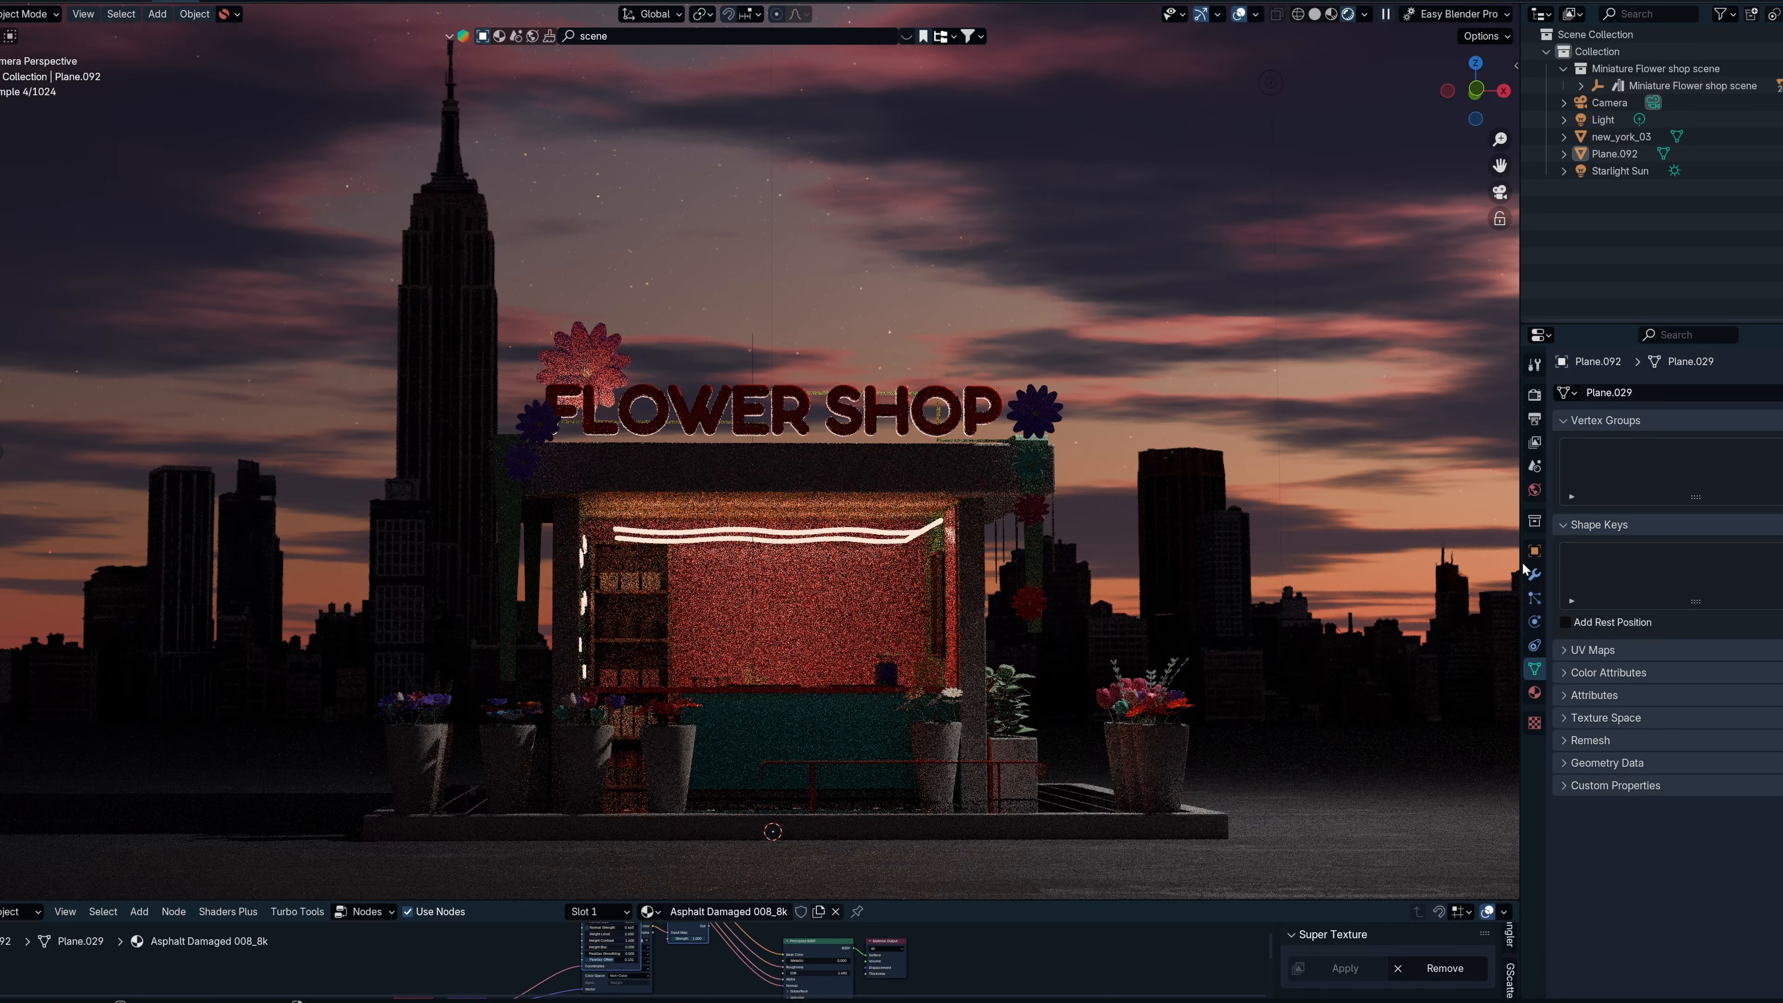
Set the atmosphere's sun rotation to Horizontal 182.65° and Vertical -91.035°.
{"action": "key", "text": "n"}
{"action": "scroll", "coordinate": [1386, 671], "scroll_direction": "up", "scroll_amount": 10}
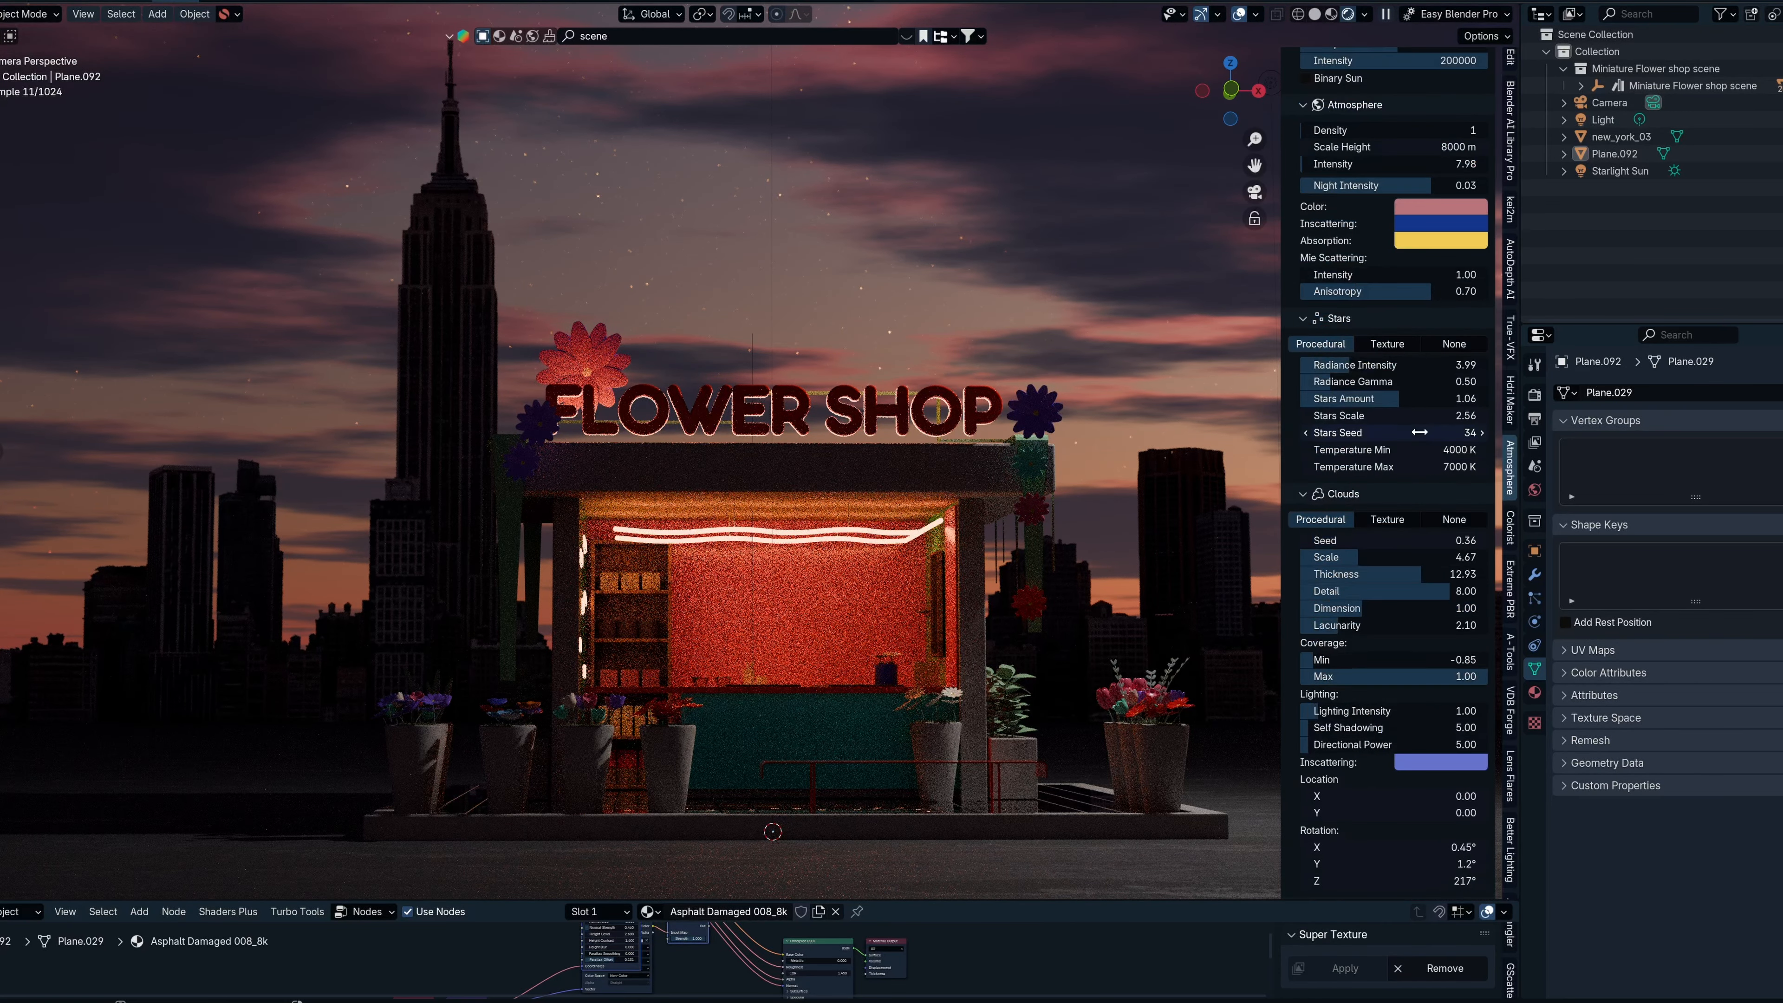
{"action": "left_click_drag", "start_coordinate": [1394, 377], "coordinate": [1450, 395]}
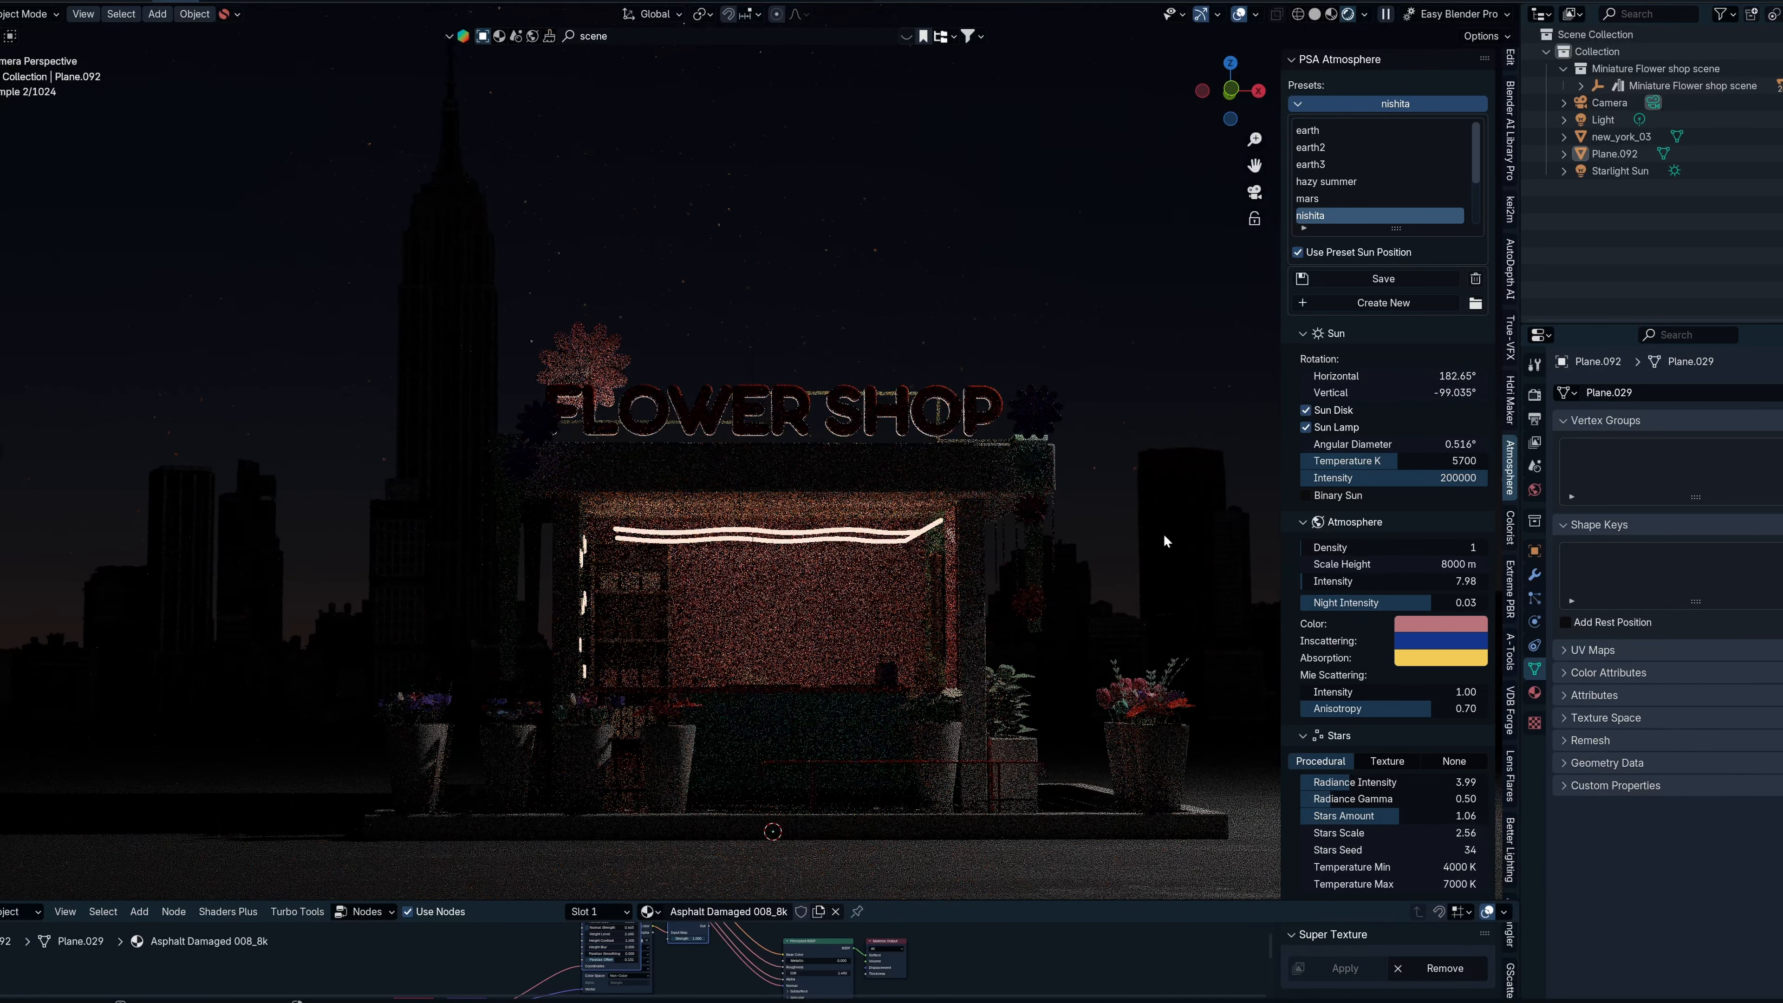
{"action": "left_click", "coordinate": [1482, 393]}
{"action": "left_click", "coordinate": [1482, 393]}
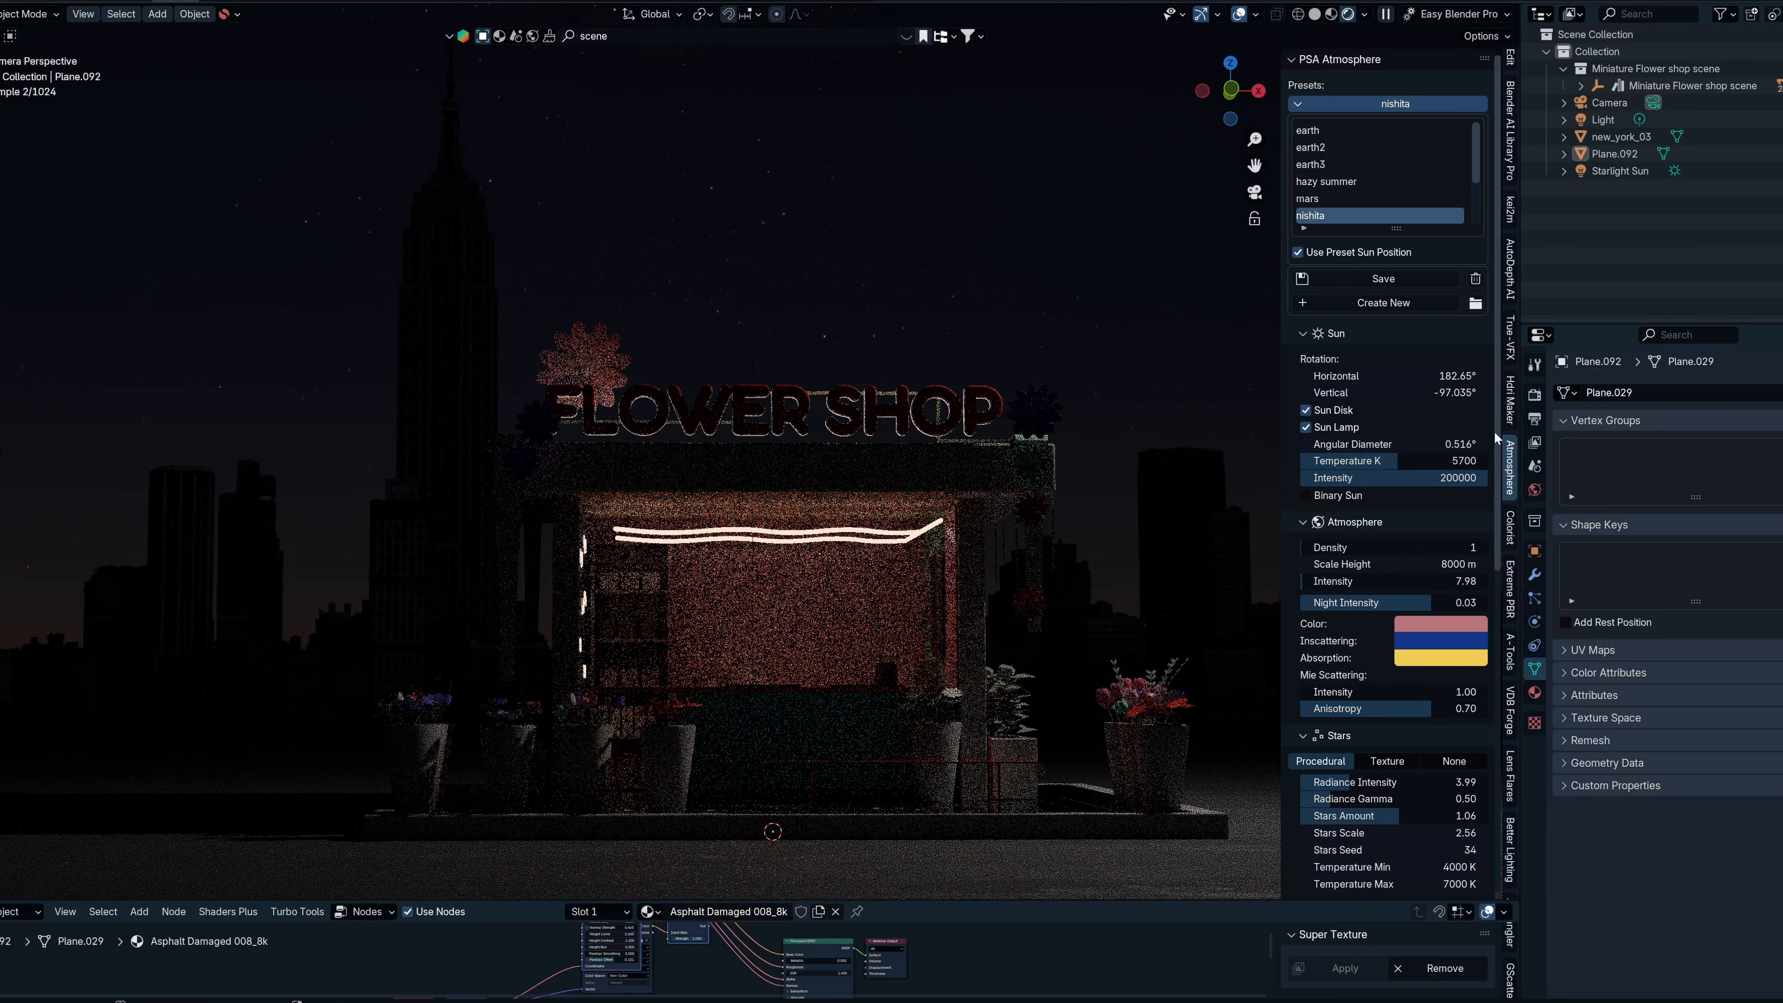
{"action": "left_click", "coordinate": [1482, 393]}
{"action": "left_click", "coordinate": [1482, 394]}
{"action": "left_click", "coordinate": [1482, 393]}
{"action": "left_click", "coordinate": [1482, 393]}
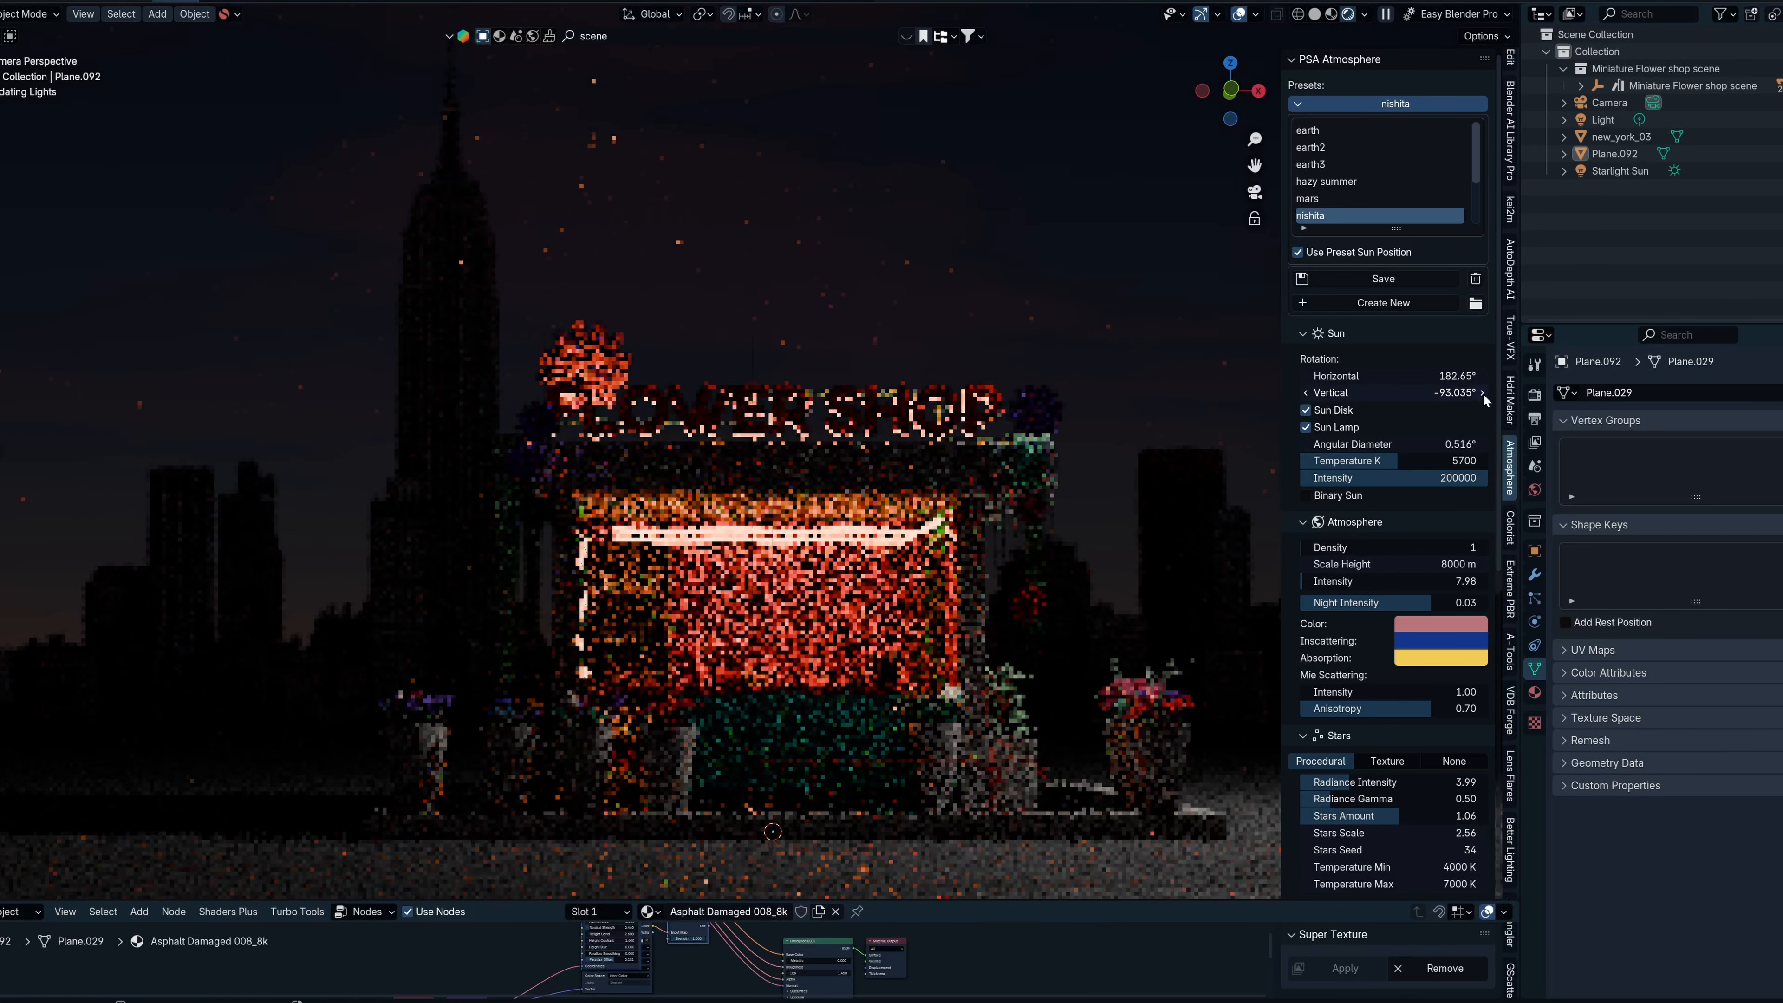
{"action": "left_click", "coordinate": [1482, 393]}
{"action": "left_click", "coordinate": [1482, 393]}
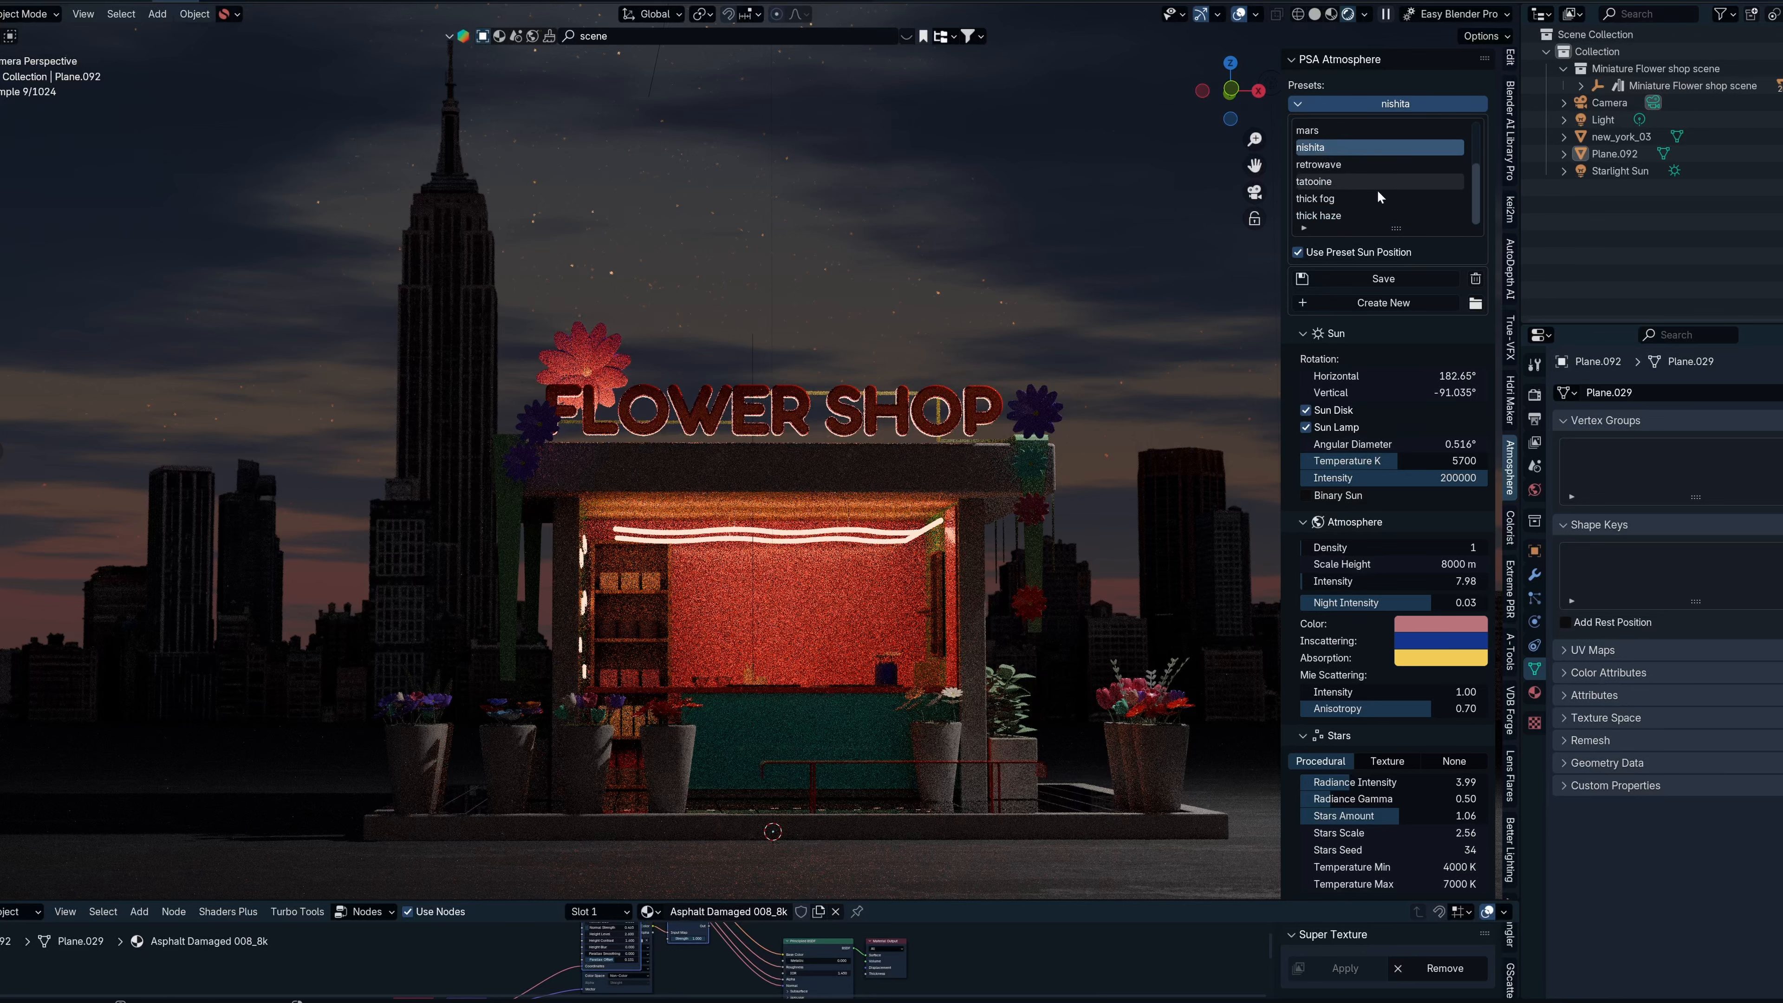
Try an atmosphere Intensity of 25.27 with Density 0, and undo the trial values.
{"action": "scroll", "coordinate": [1398, 502], "scroll_direction": "down", "scroll_amount": 5}
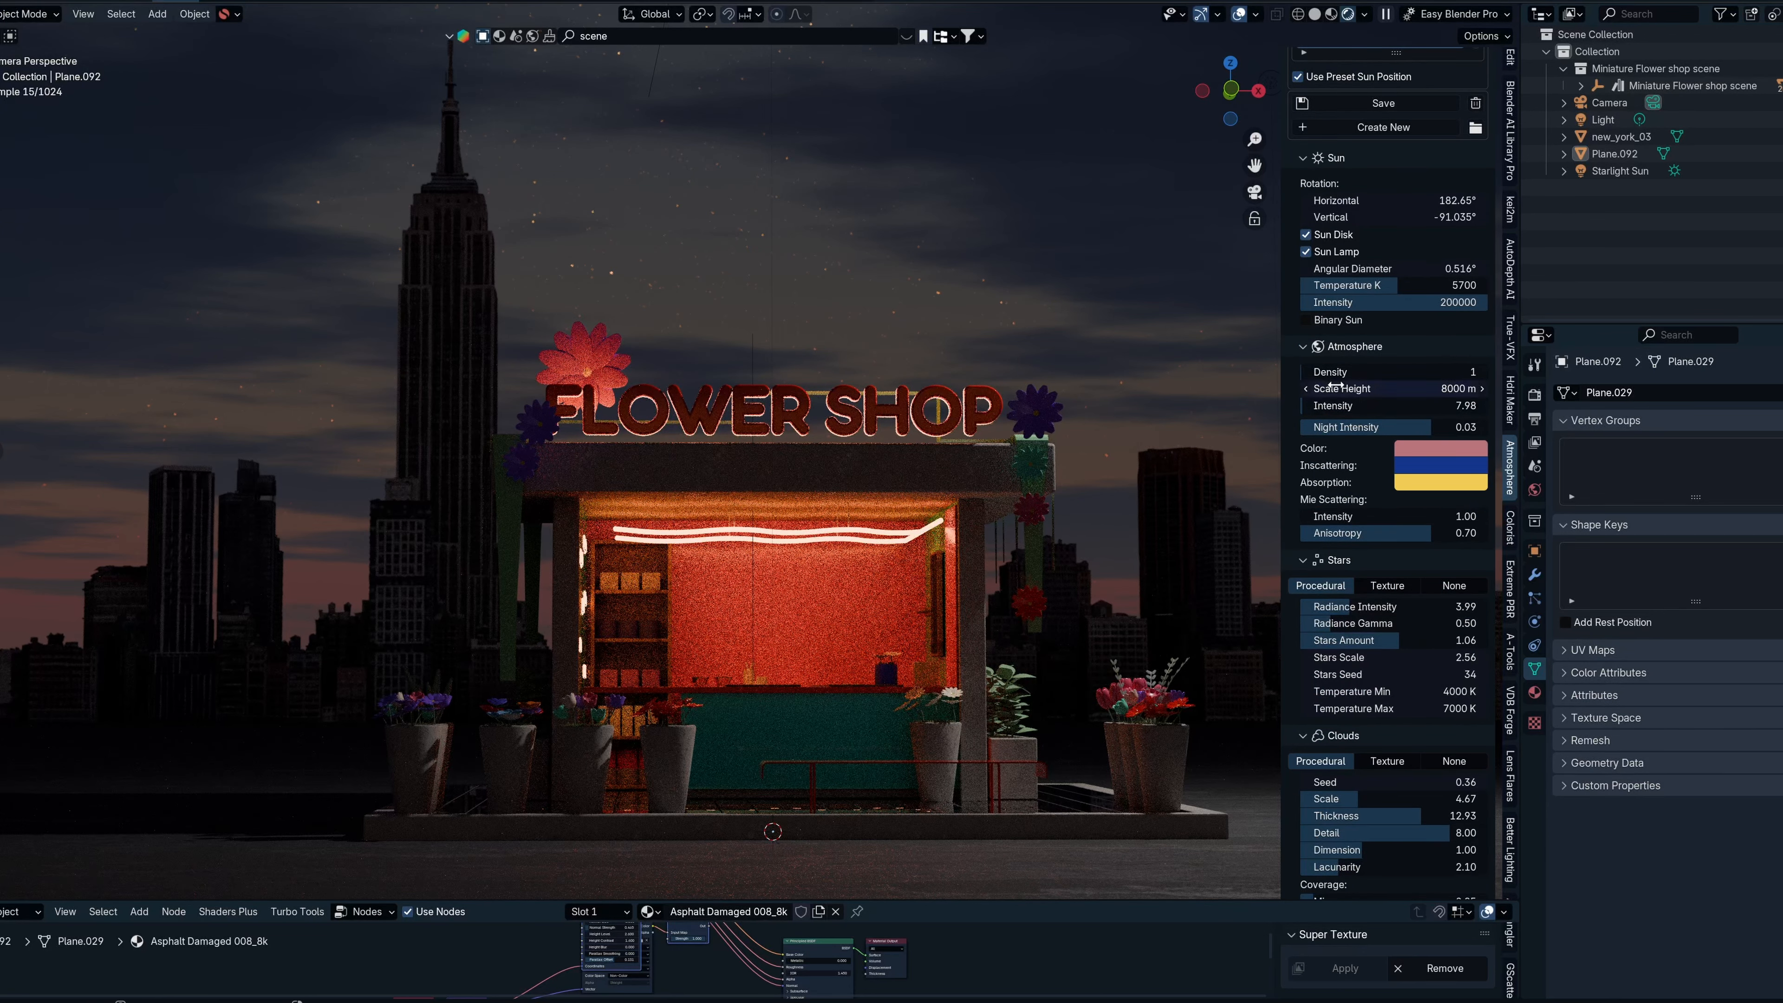
{"action": "left_click_drag", "start_coordinate": [1305, 406], "coordinate": [1405, 371]}
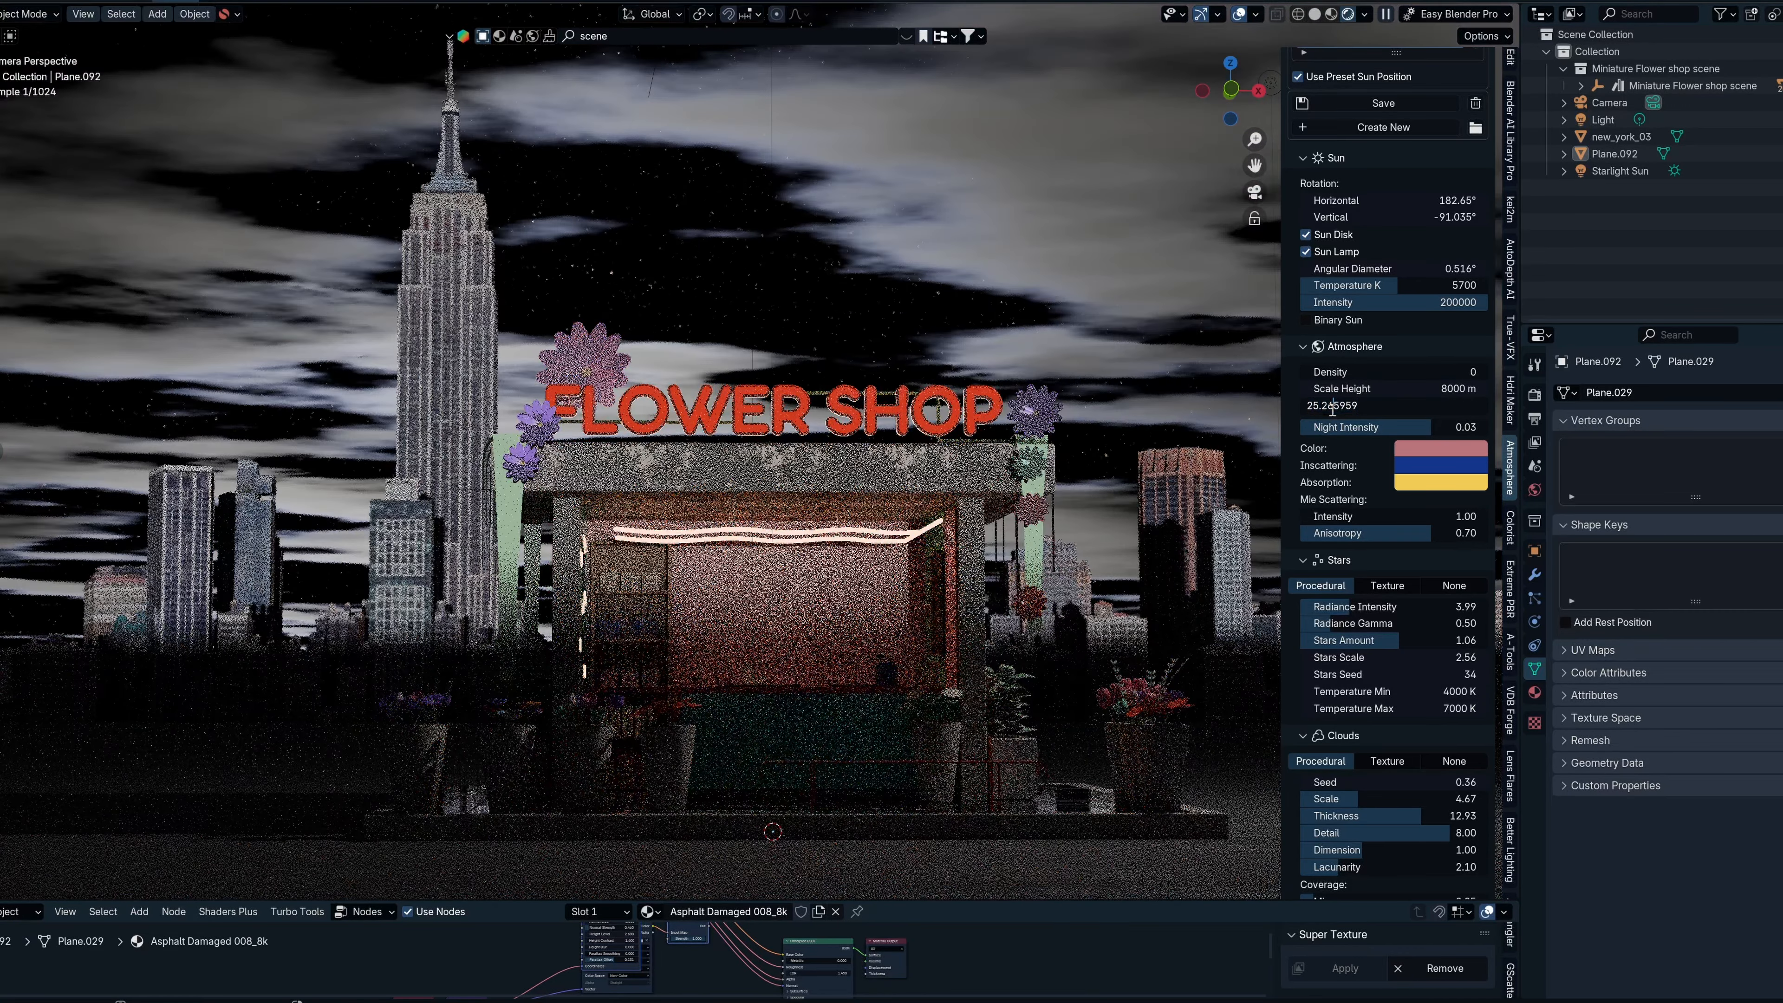
{"action": "key", "text": "ctrl+z"}
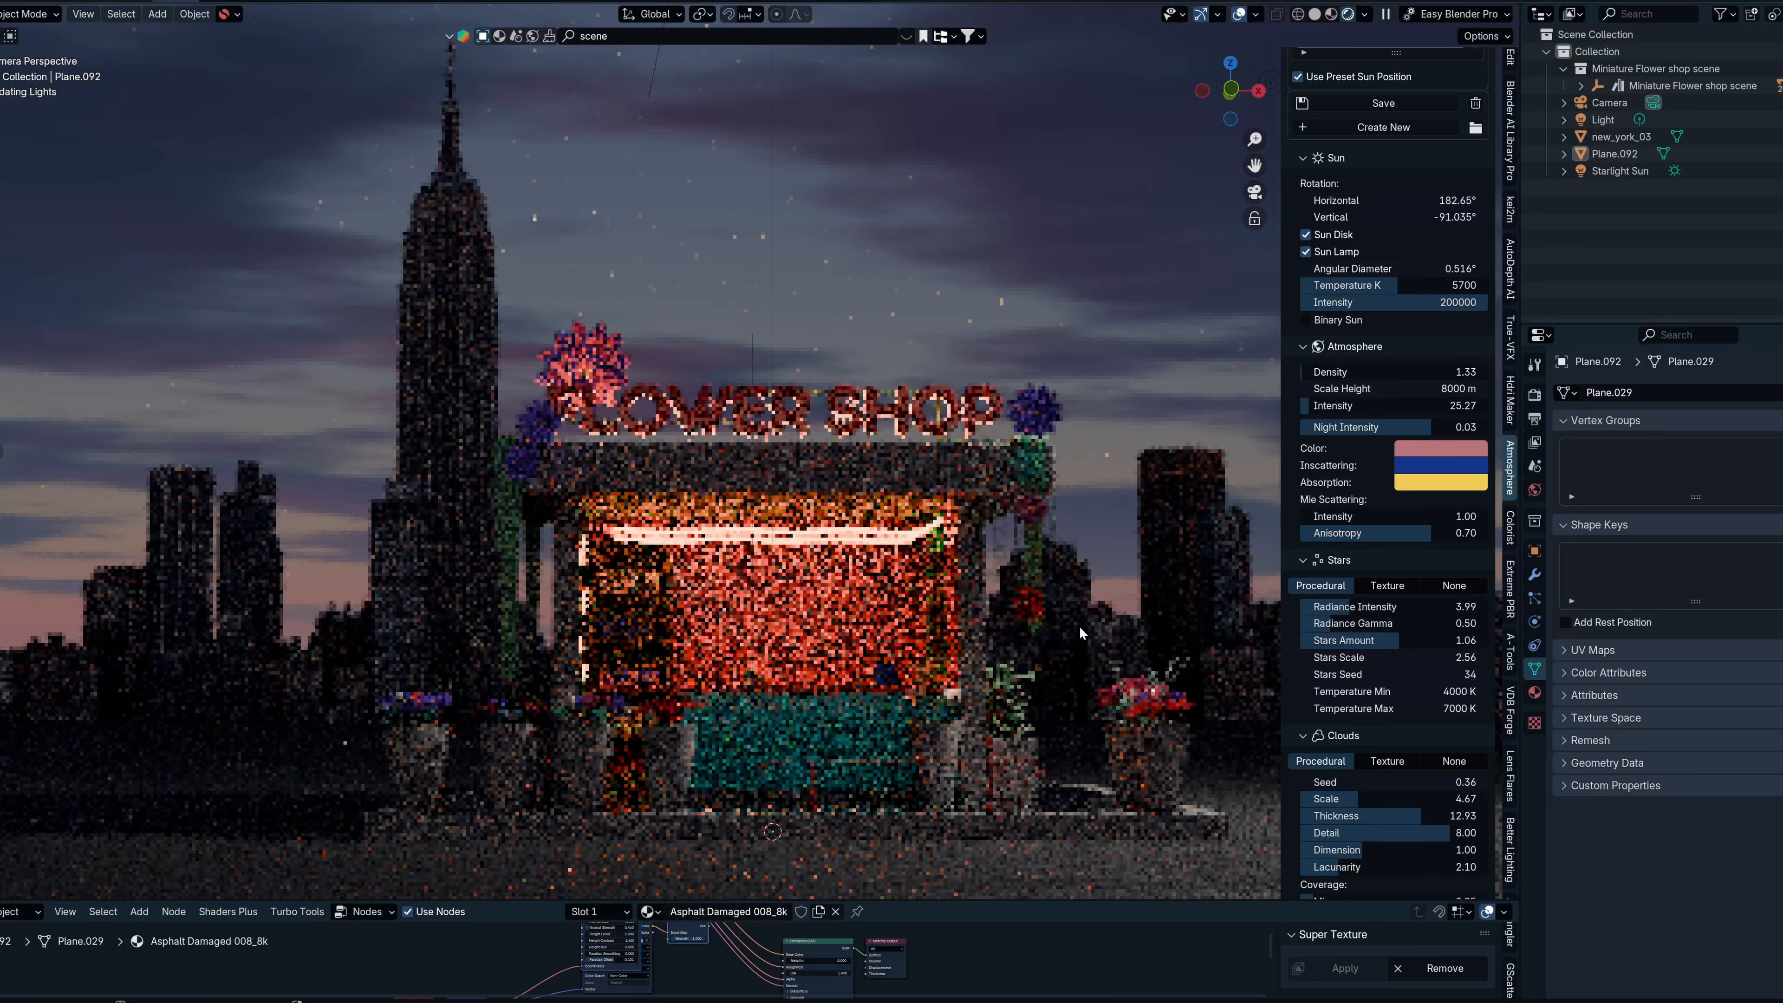
{"action": "key", "text": "ctrl+z"}
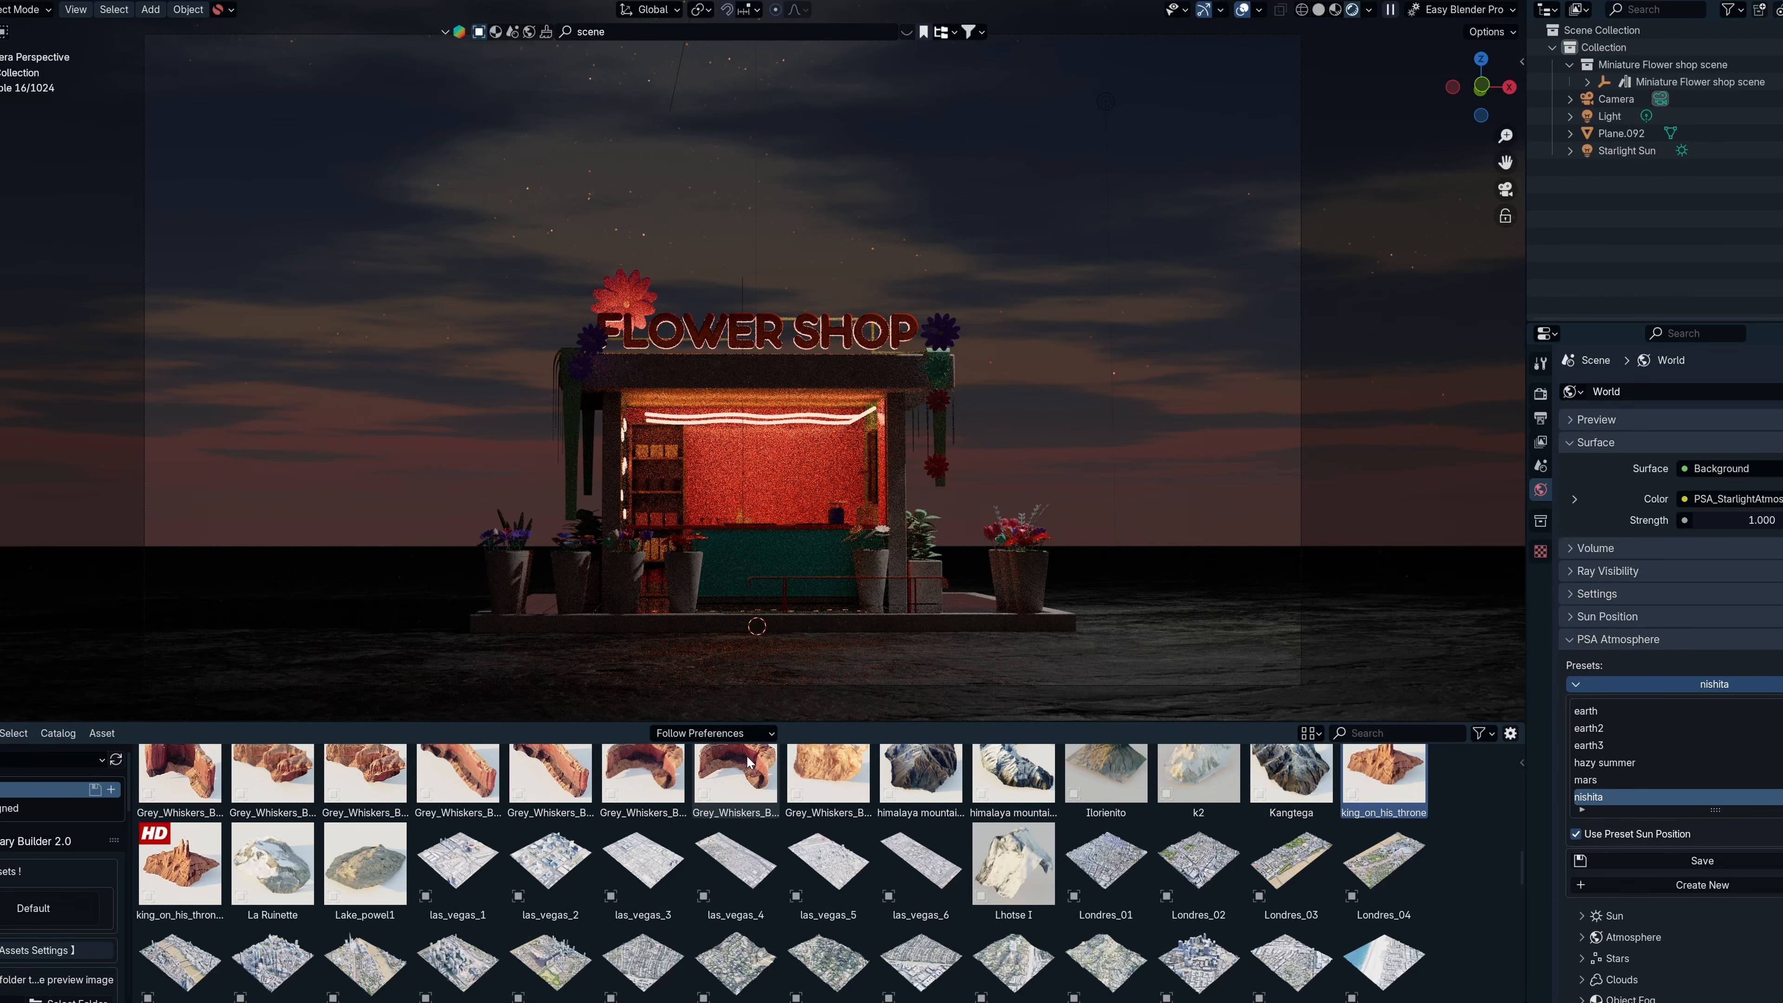
Try the Grey_Whiskers_Butte_v7_hd rock as a backdrop, reposition it behind the flower shop, and delete it.
{"action": "left_click_drag", "start_coordinate": [749, 760], "coordinate": [1247, 658]}
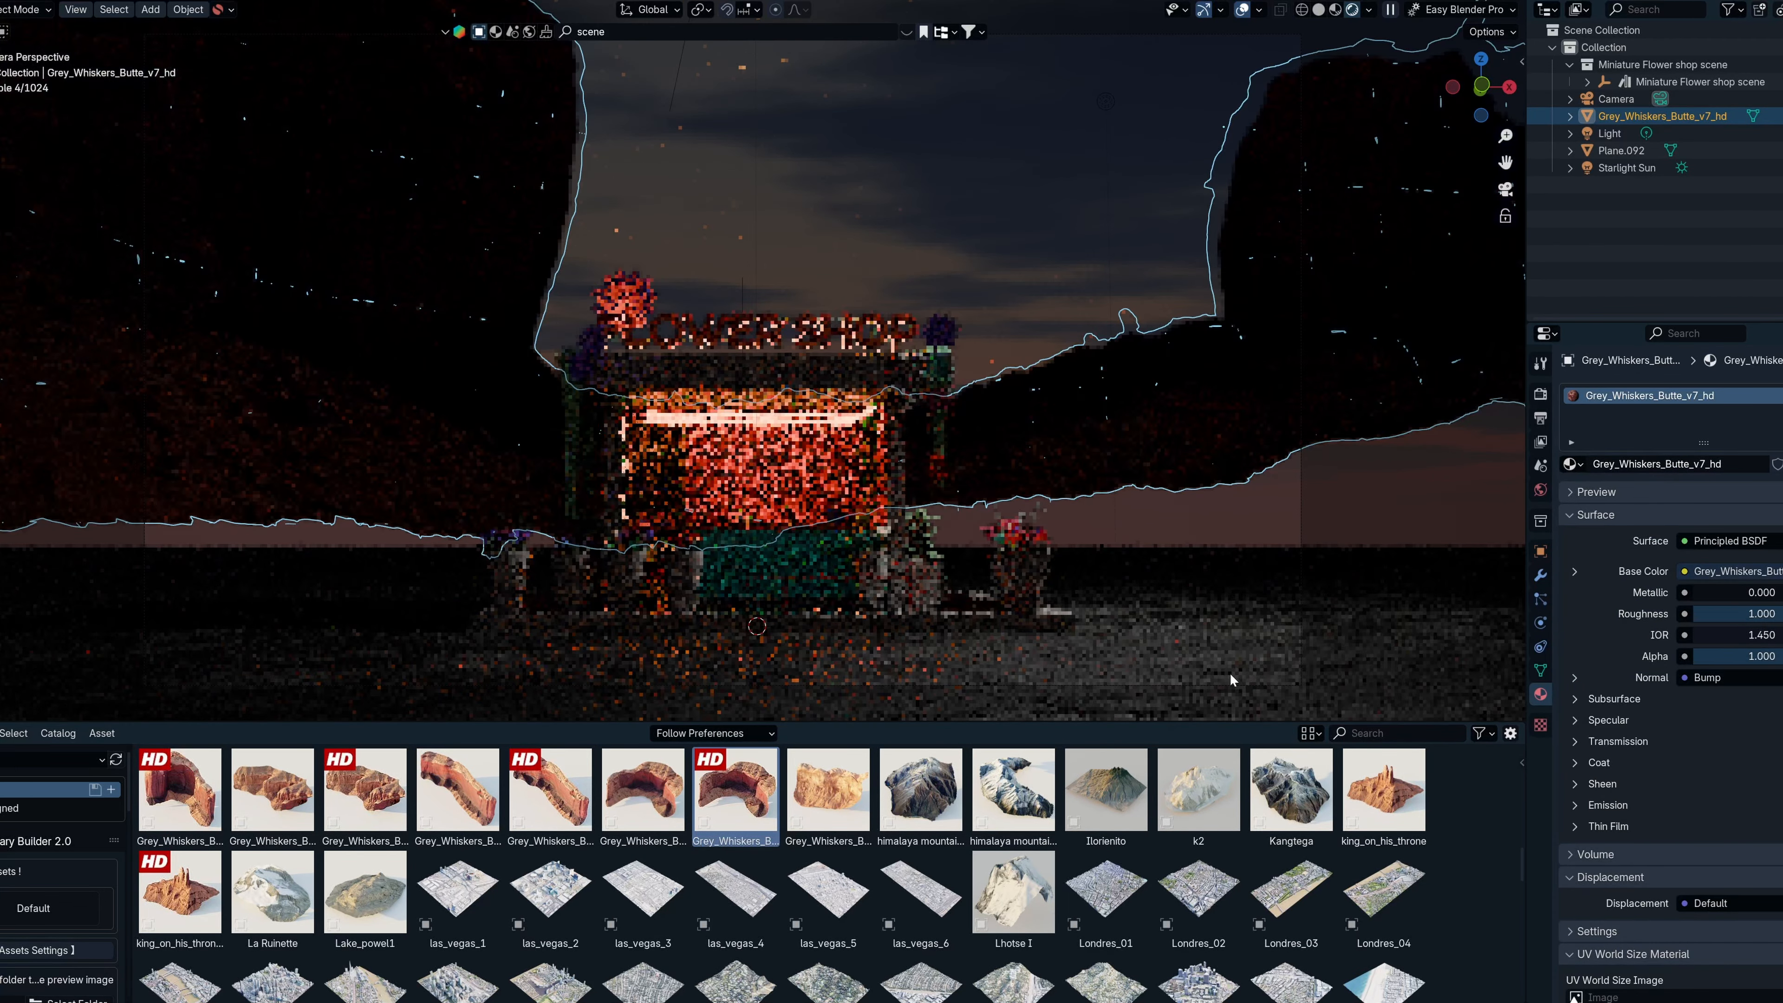
{"action": "scroll", "coordinate": [1137, 593], "scroll_direction": "down", "scroll_amount": 3}
{"action": "key", "text": "g"}
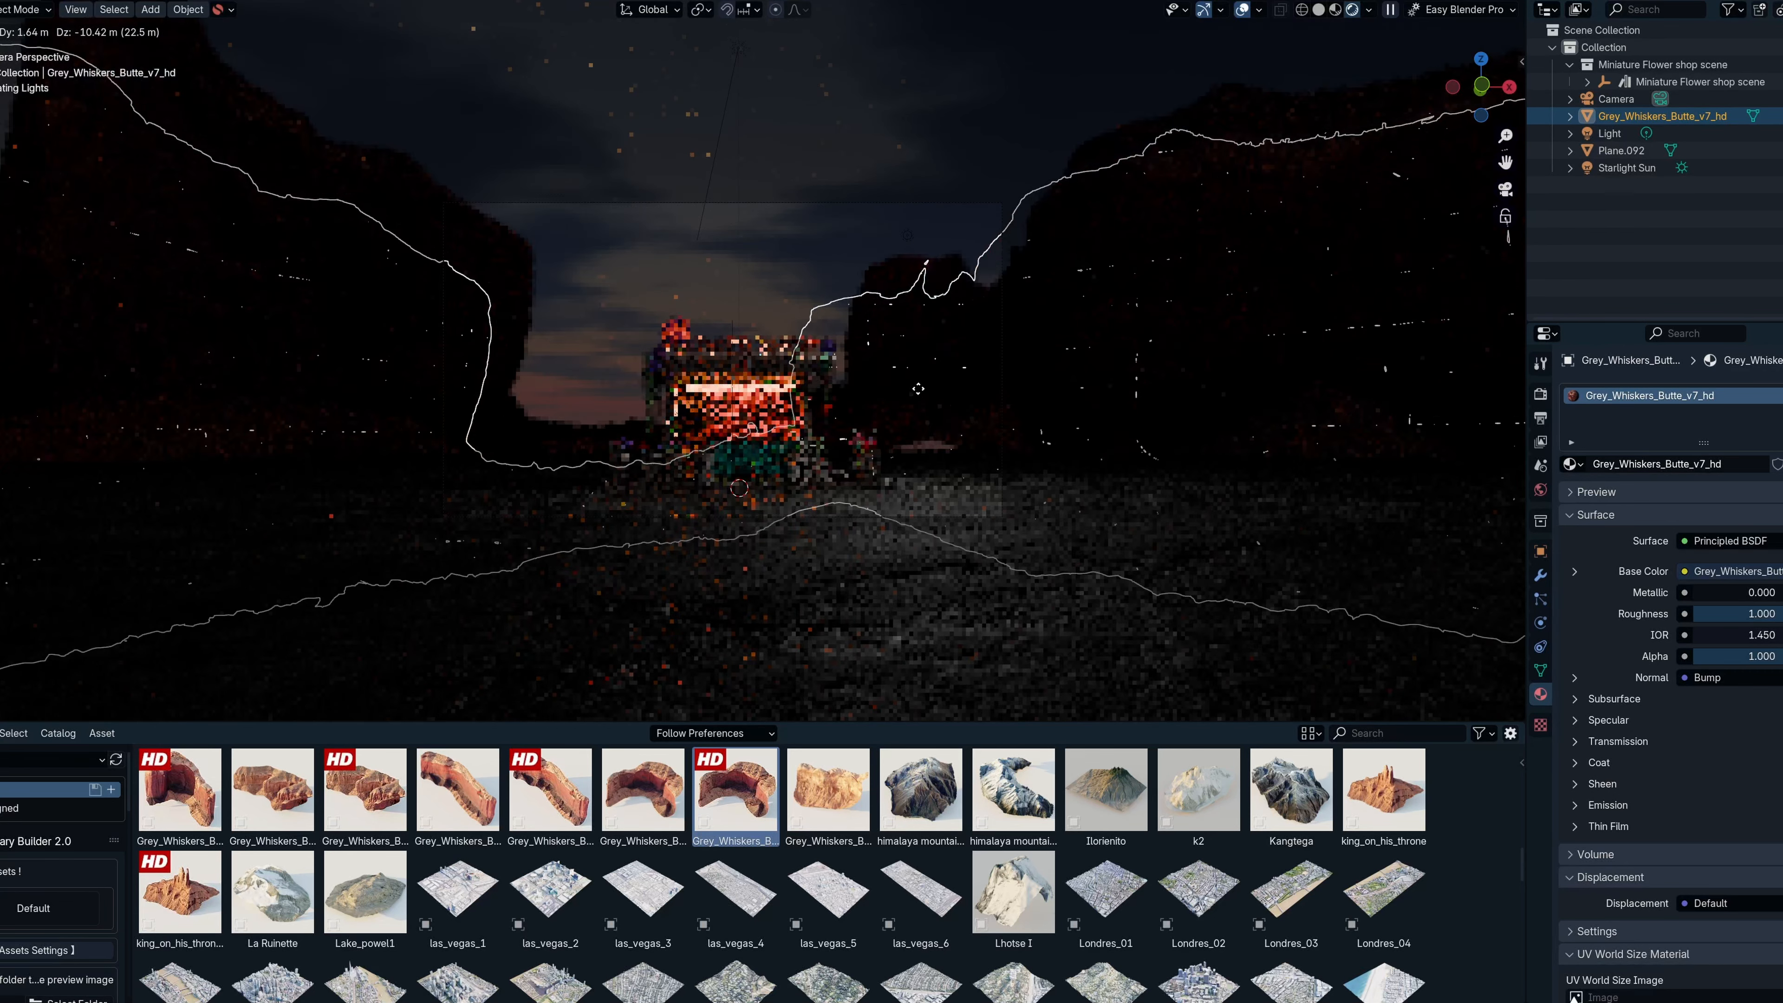
{"action": "left_click", "coordinate": [1020, 552]}
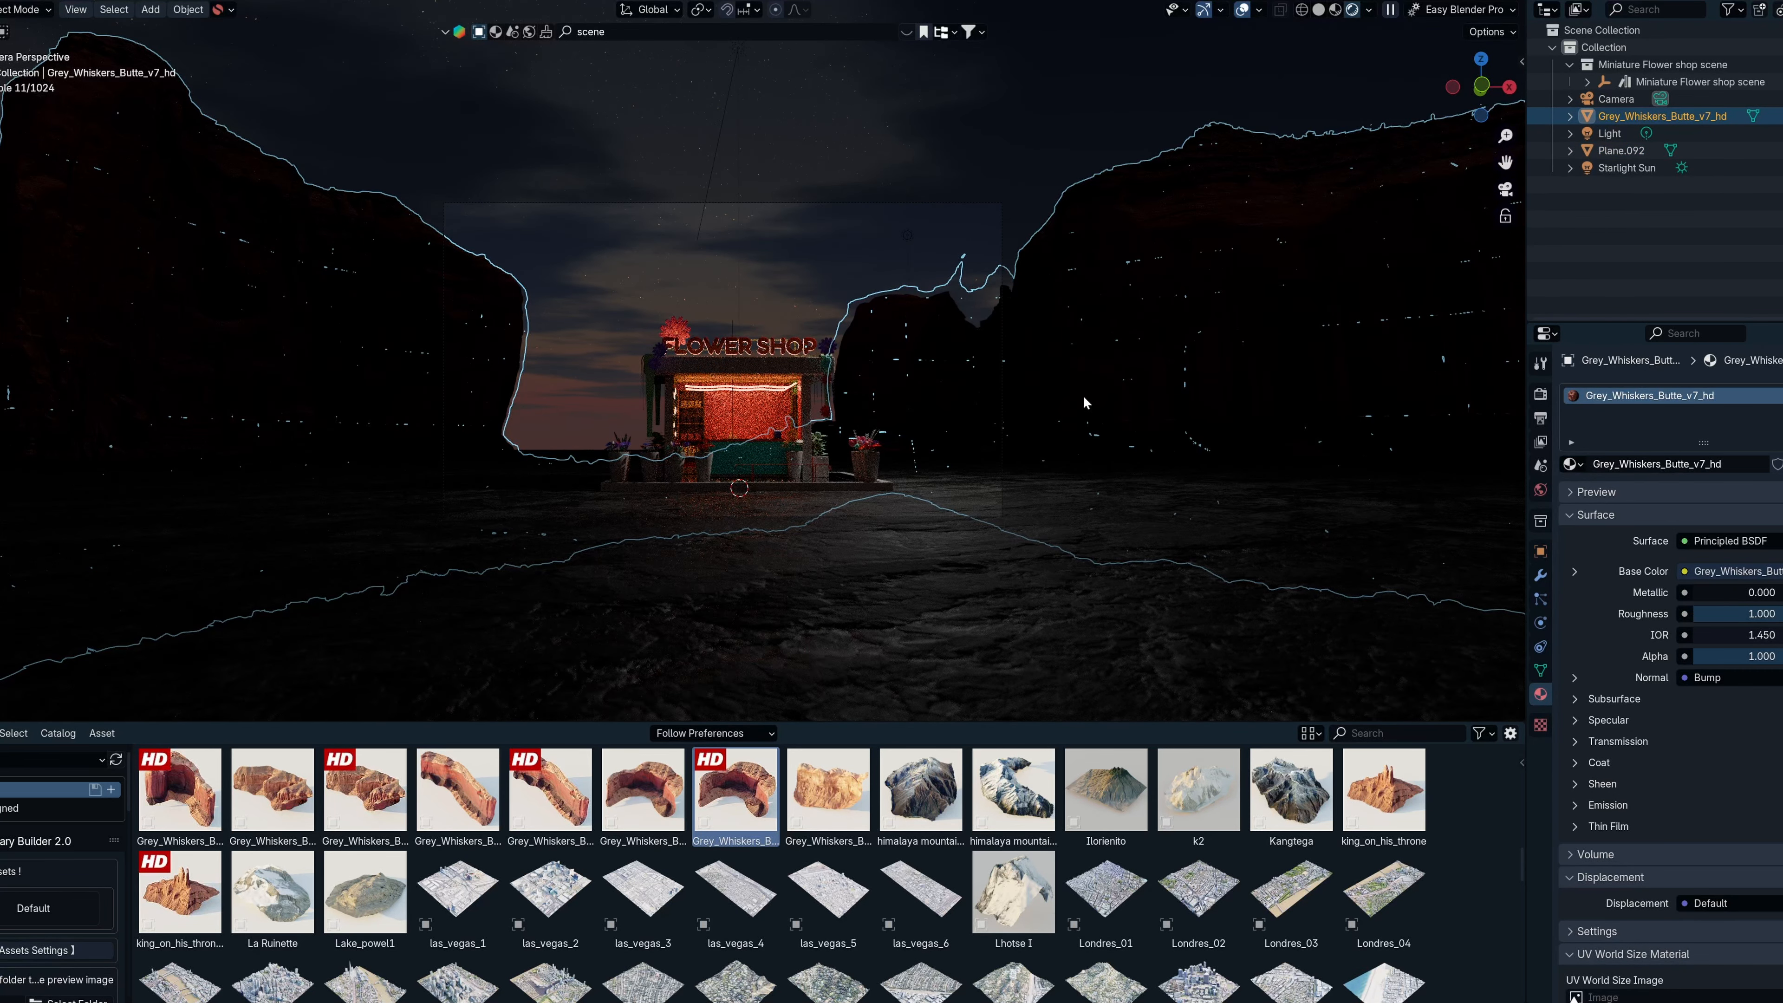
{"action": "key", "text": "Delete"}
Add the Stagecoach_hd rock formation to the scene and push it back along the global Y axis behind the shop.
{"action": "scroll", "coordinate": [277, 978], "scroll_direction": "down", "scroll_amount": 5}
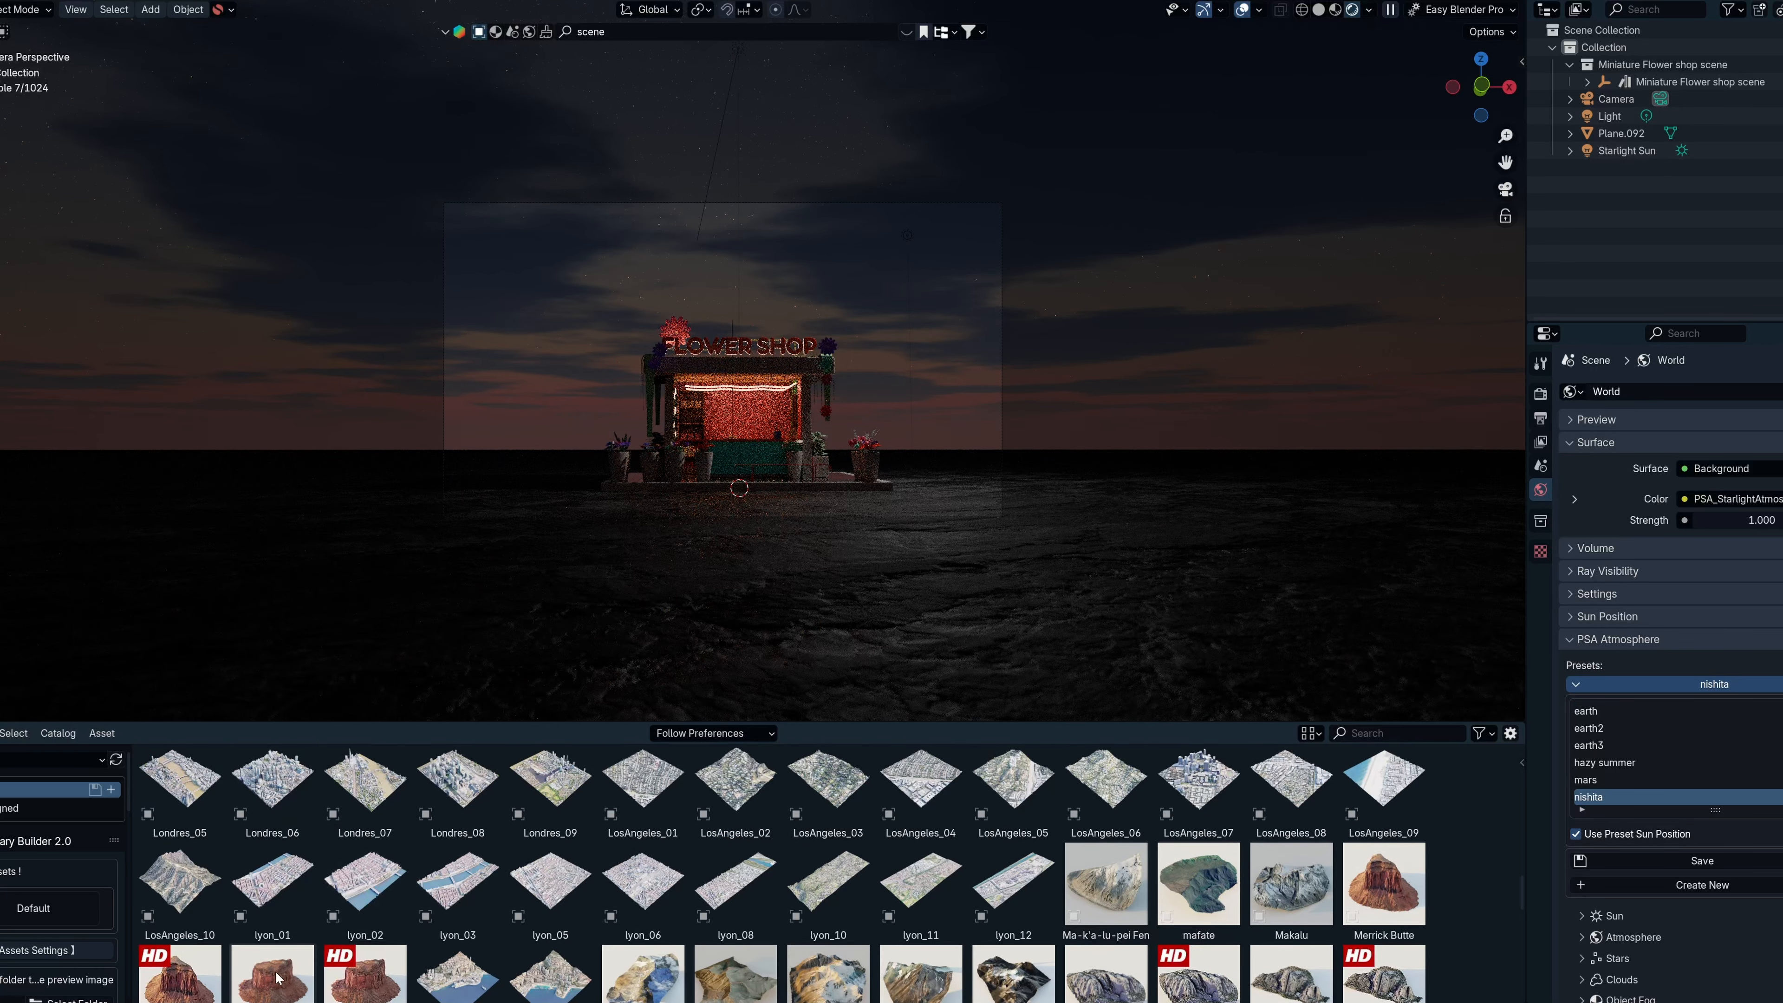
{"action": "scroll", "coordinate": [277, 978], "scroll_direction": "down", "scroll_amount": 6}
{"action": "scroll", "coordinate": [856, 872], "scroll_direction": "down", "scroll_amount": 10}
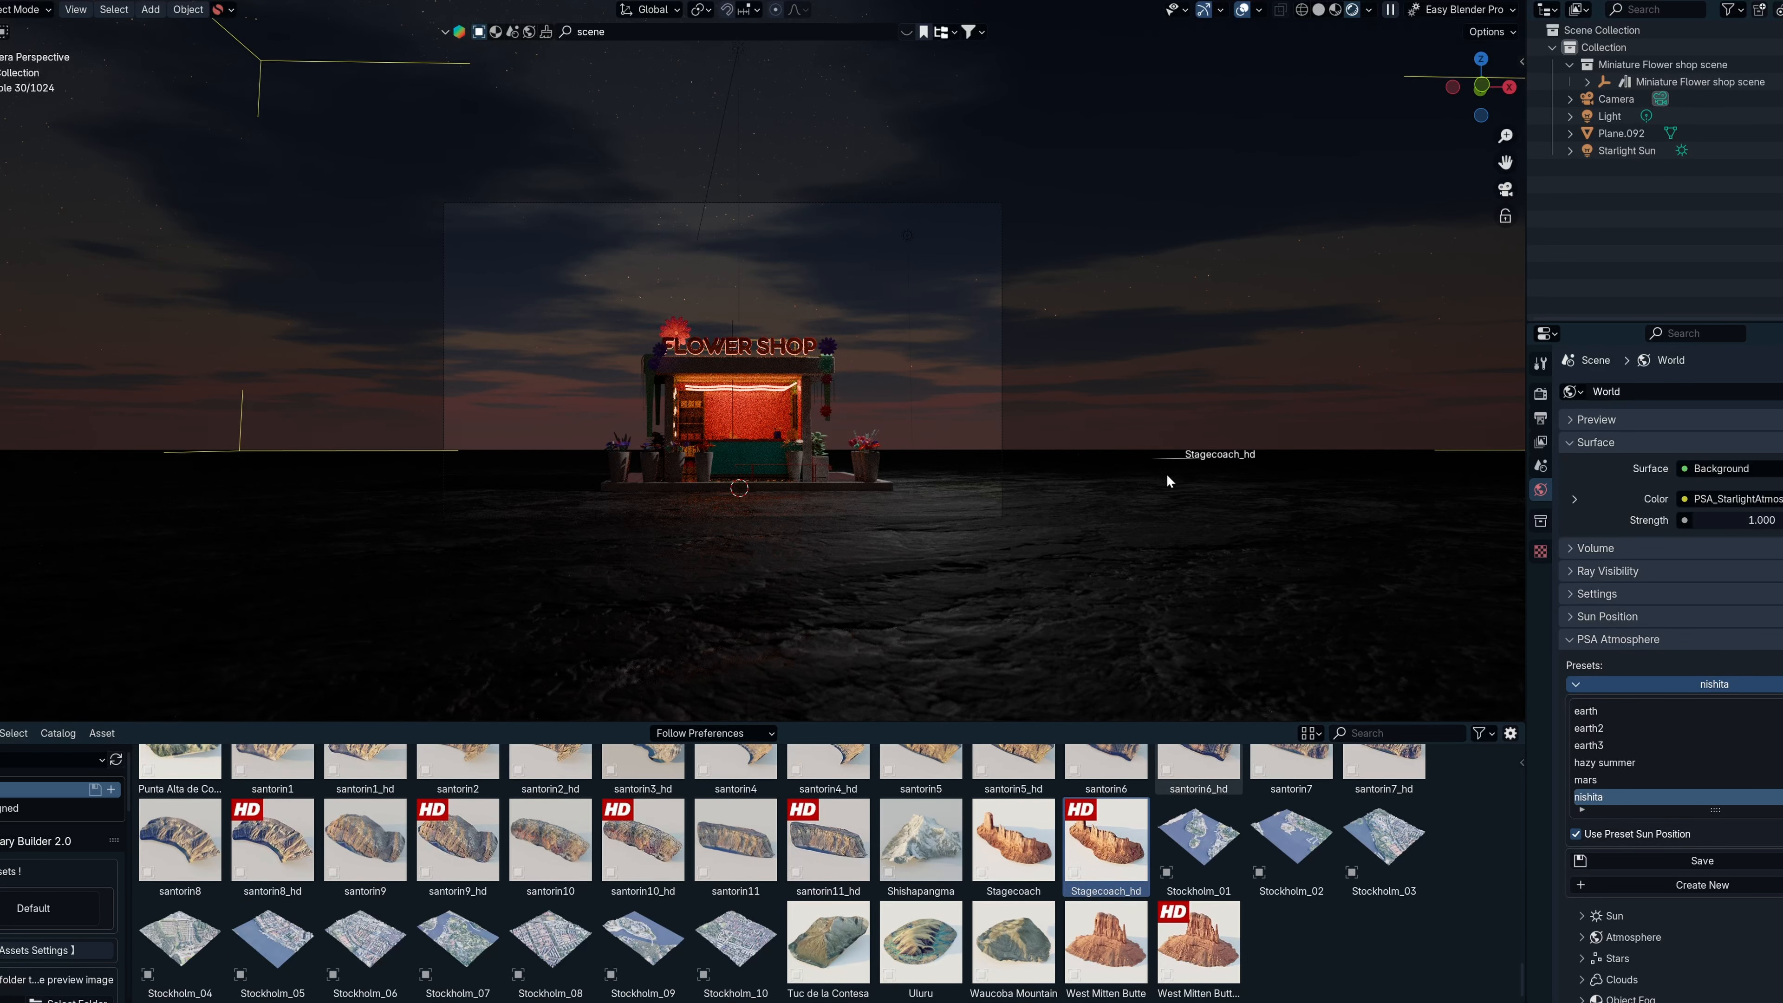
{"action": "left_click_drag", "start_coordinate": [1166, 475], "coordinate": [1166, 474]}
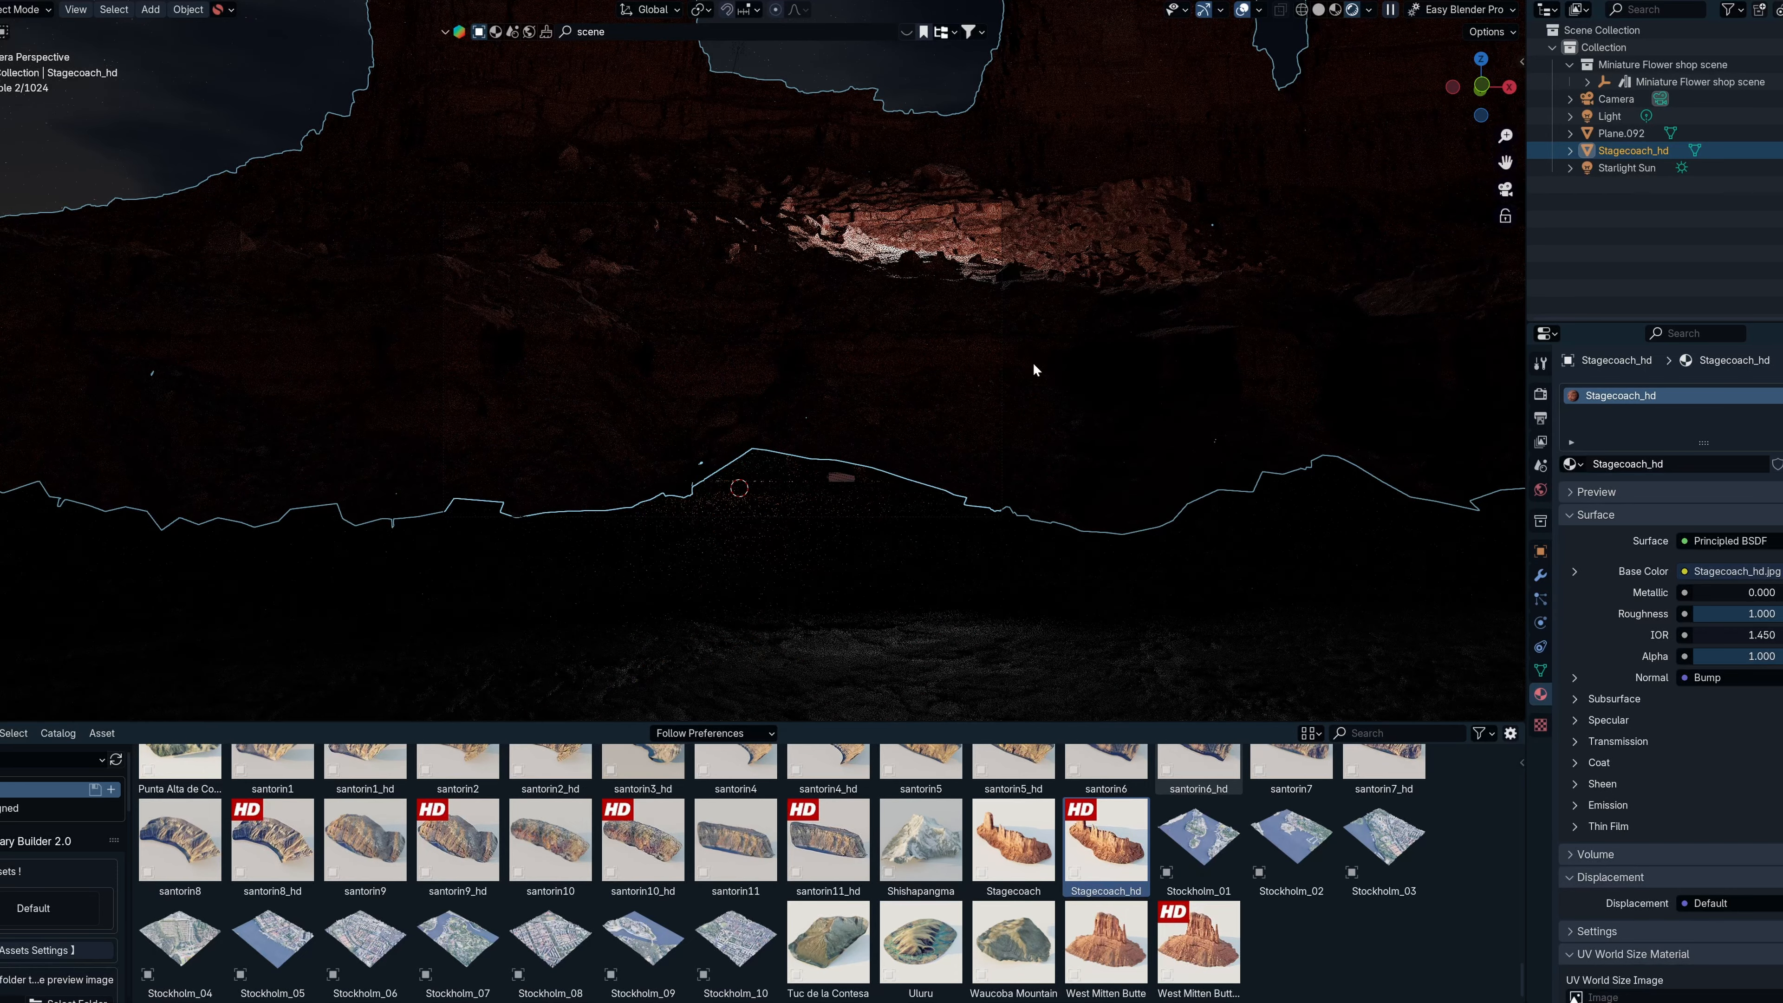
{"action": "key", "text": "g"}
{"action": "key", "text": "y"}
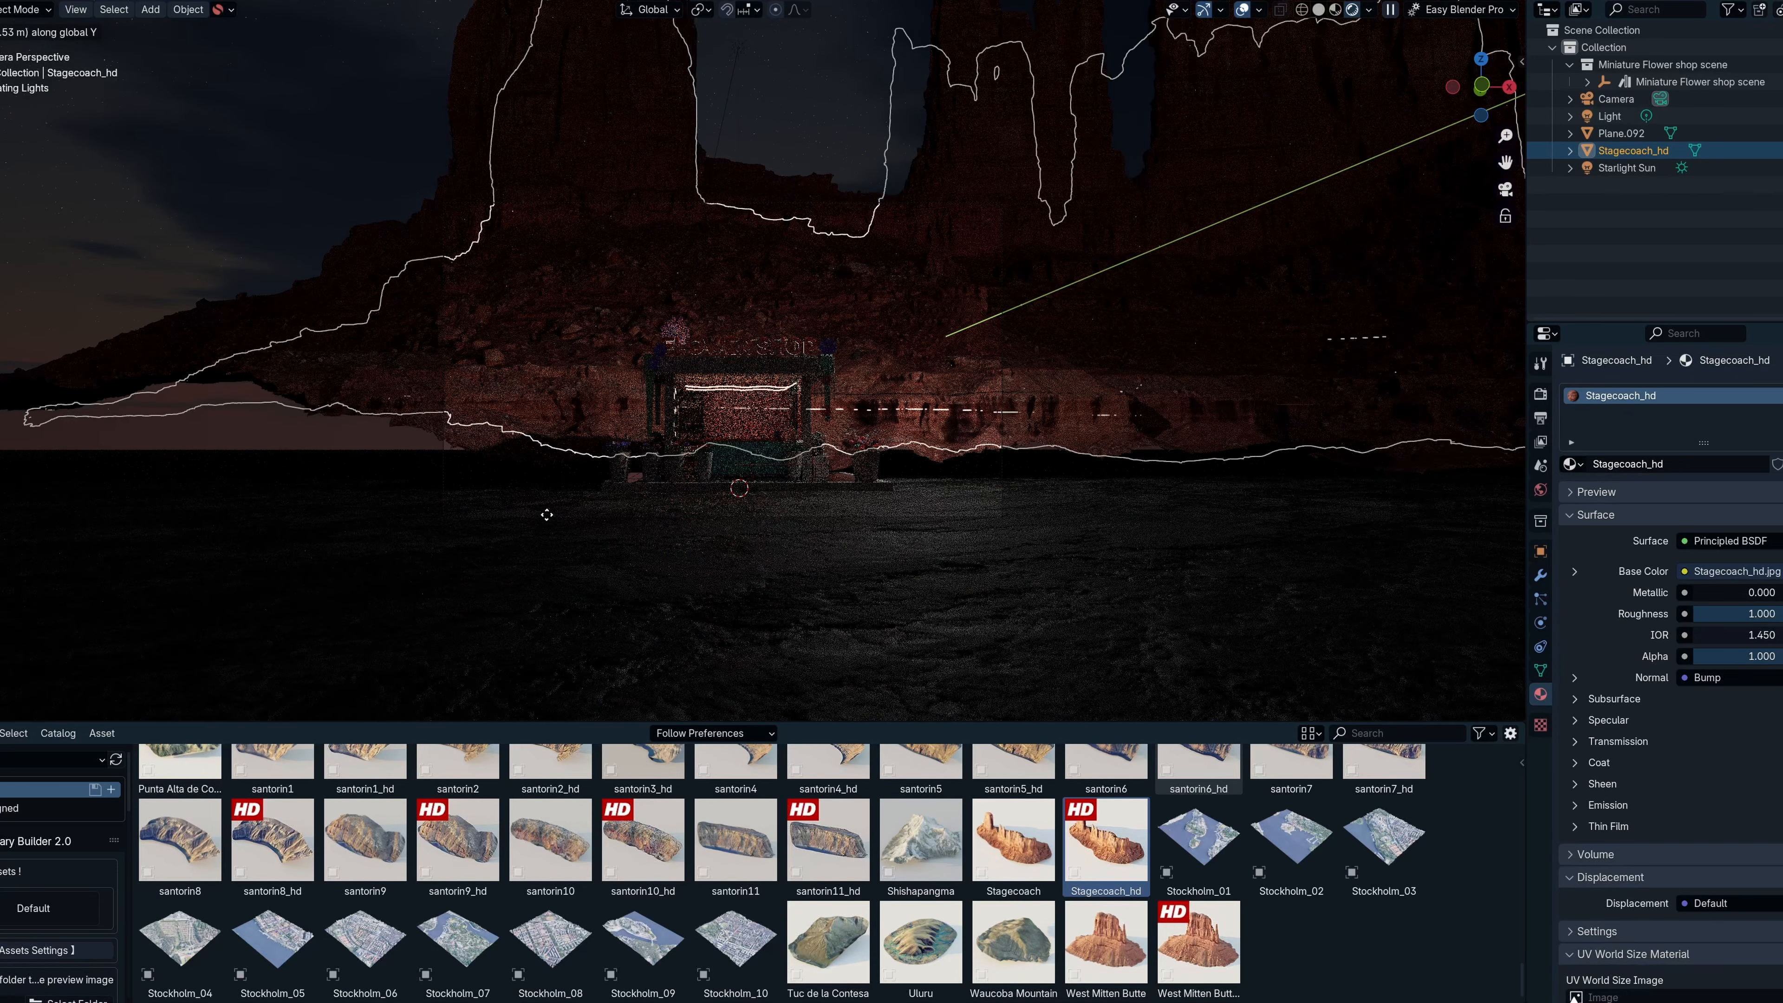
{"action": "left_click", "coordinate": [348, 198]}
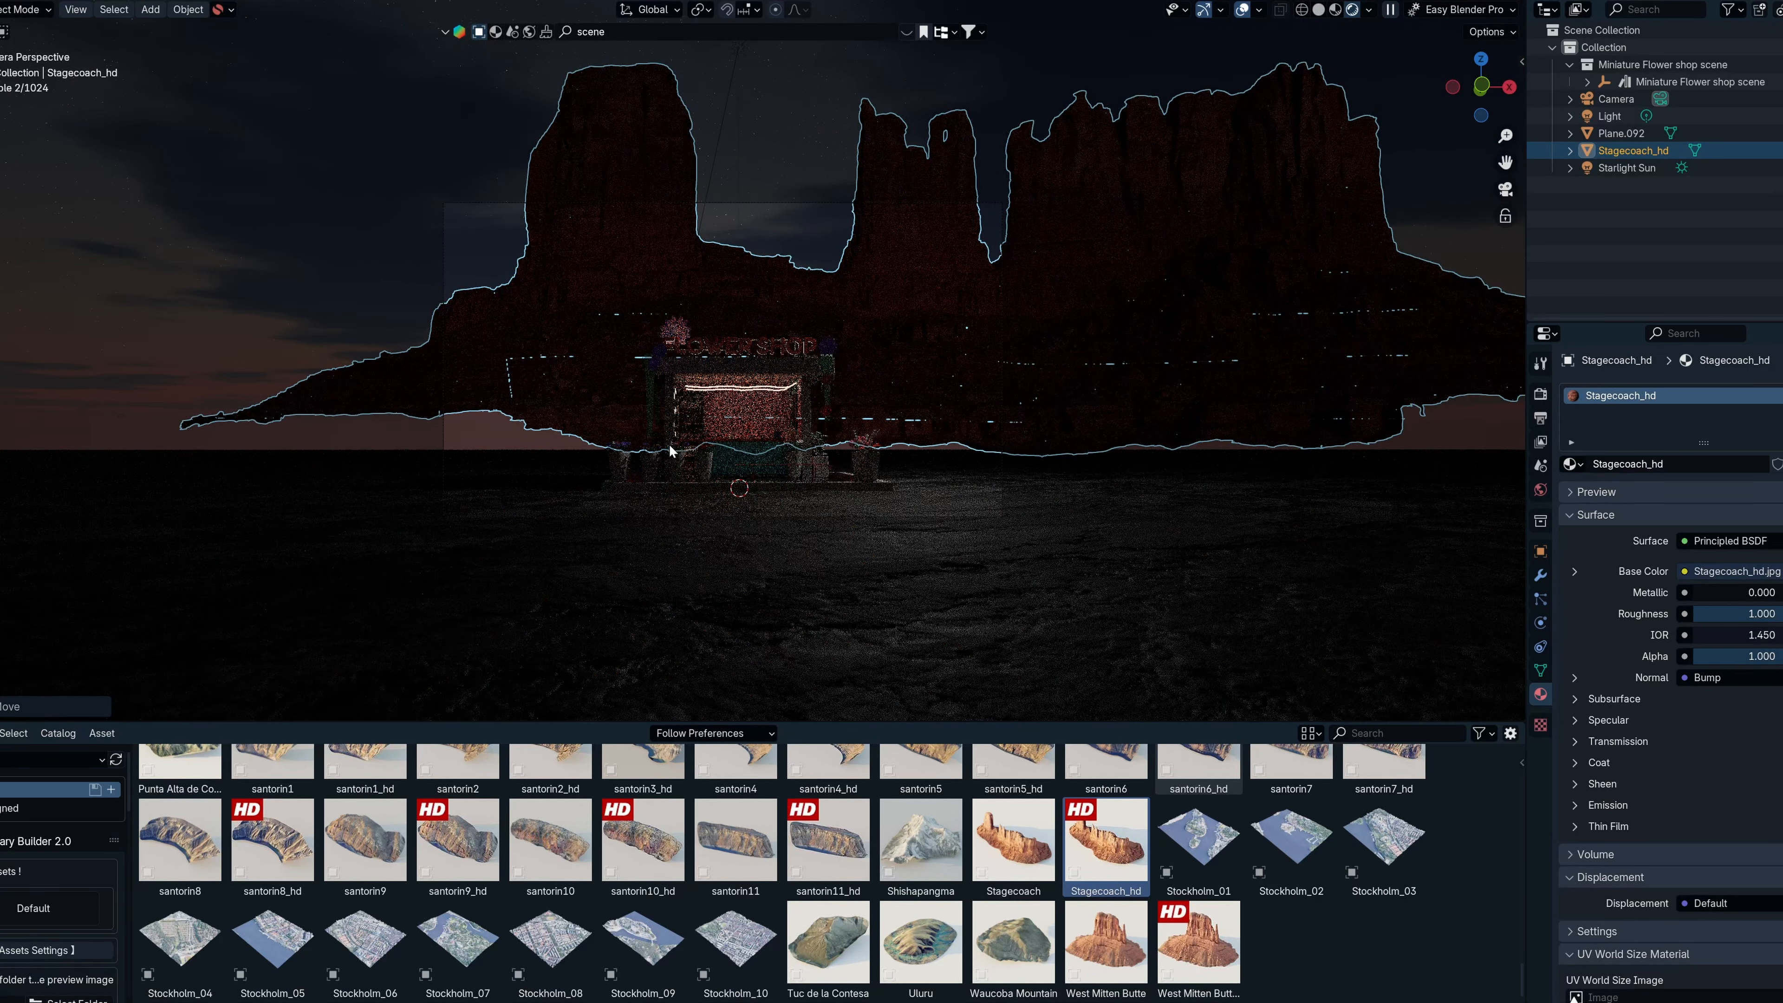
Scale down the Stagecoach_hd rock formation and move it to the right behind the flower shop.
{"action": "key", "text": "s"}
{"action": "left_click", "coordinate": [1124, 274]}
{"action": "key", "text": "g"}
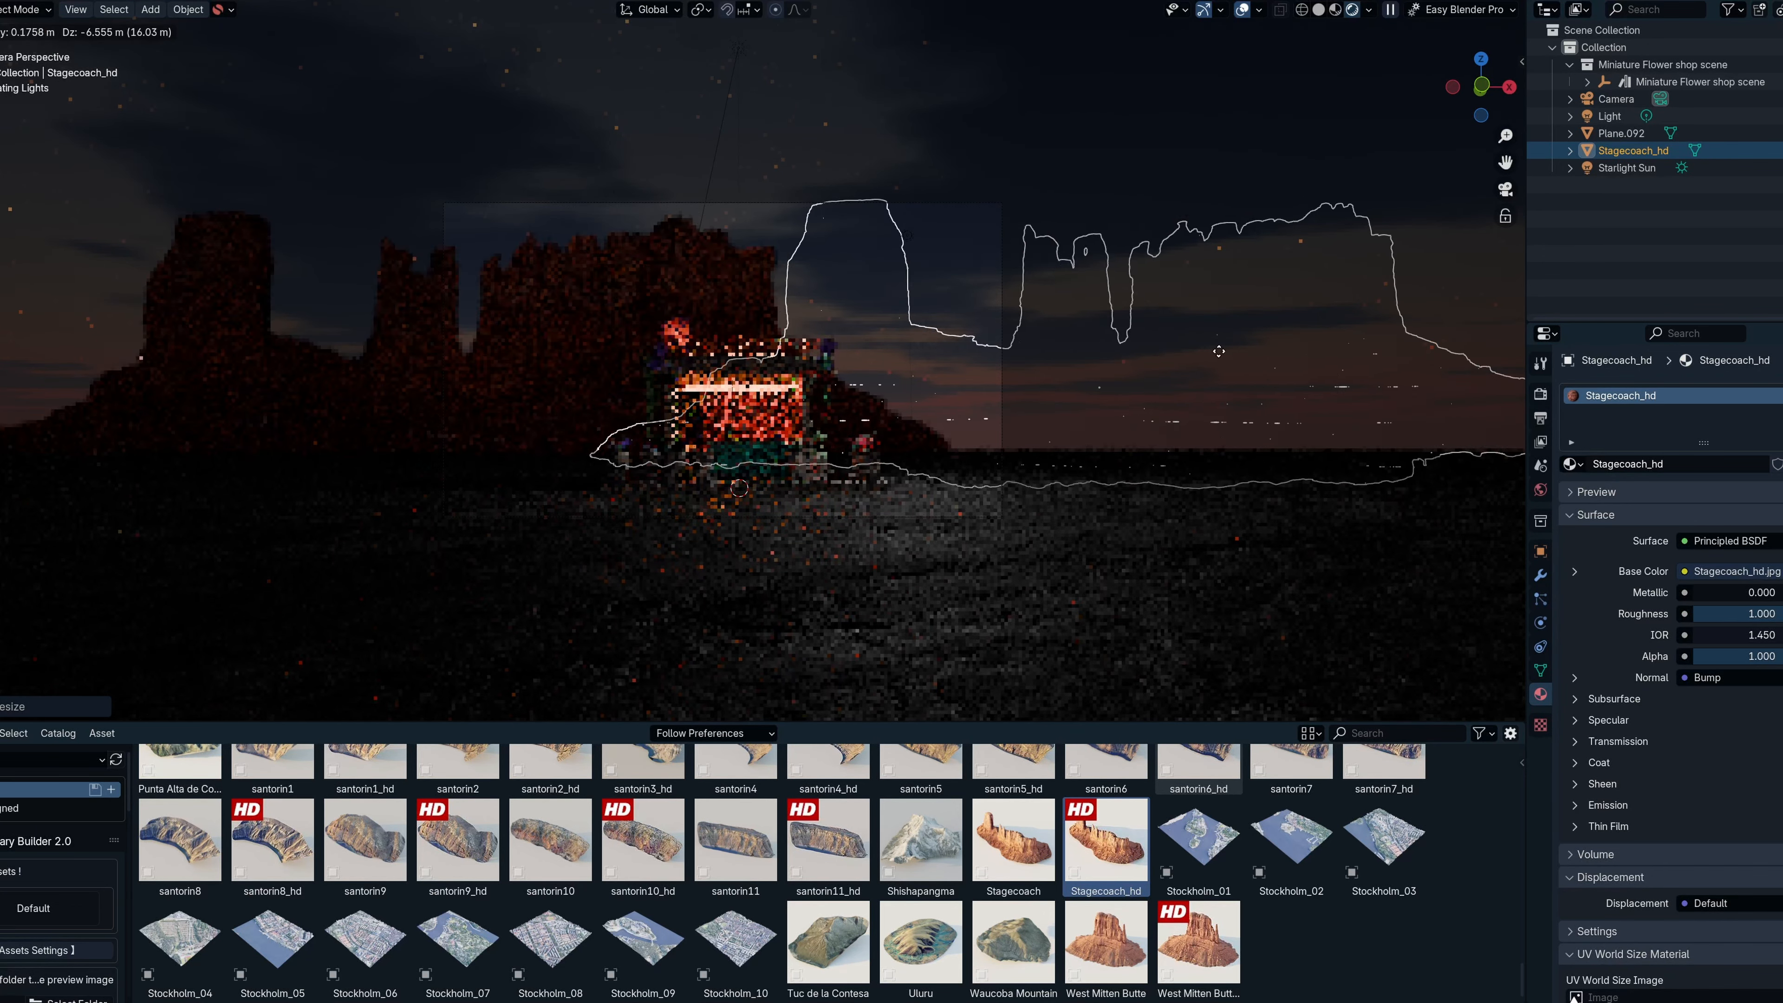
{"action": "left_click", "coordinate": [1307, 355]}
{"action": "left_click", "coordinate": [721, 539]}
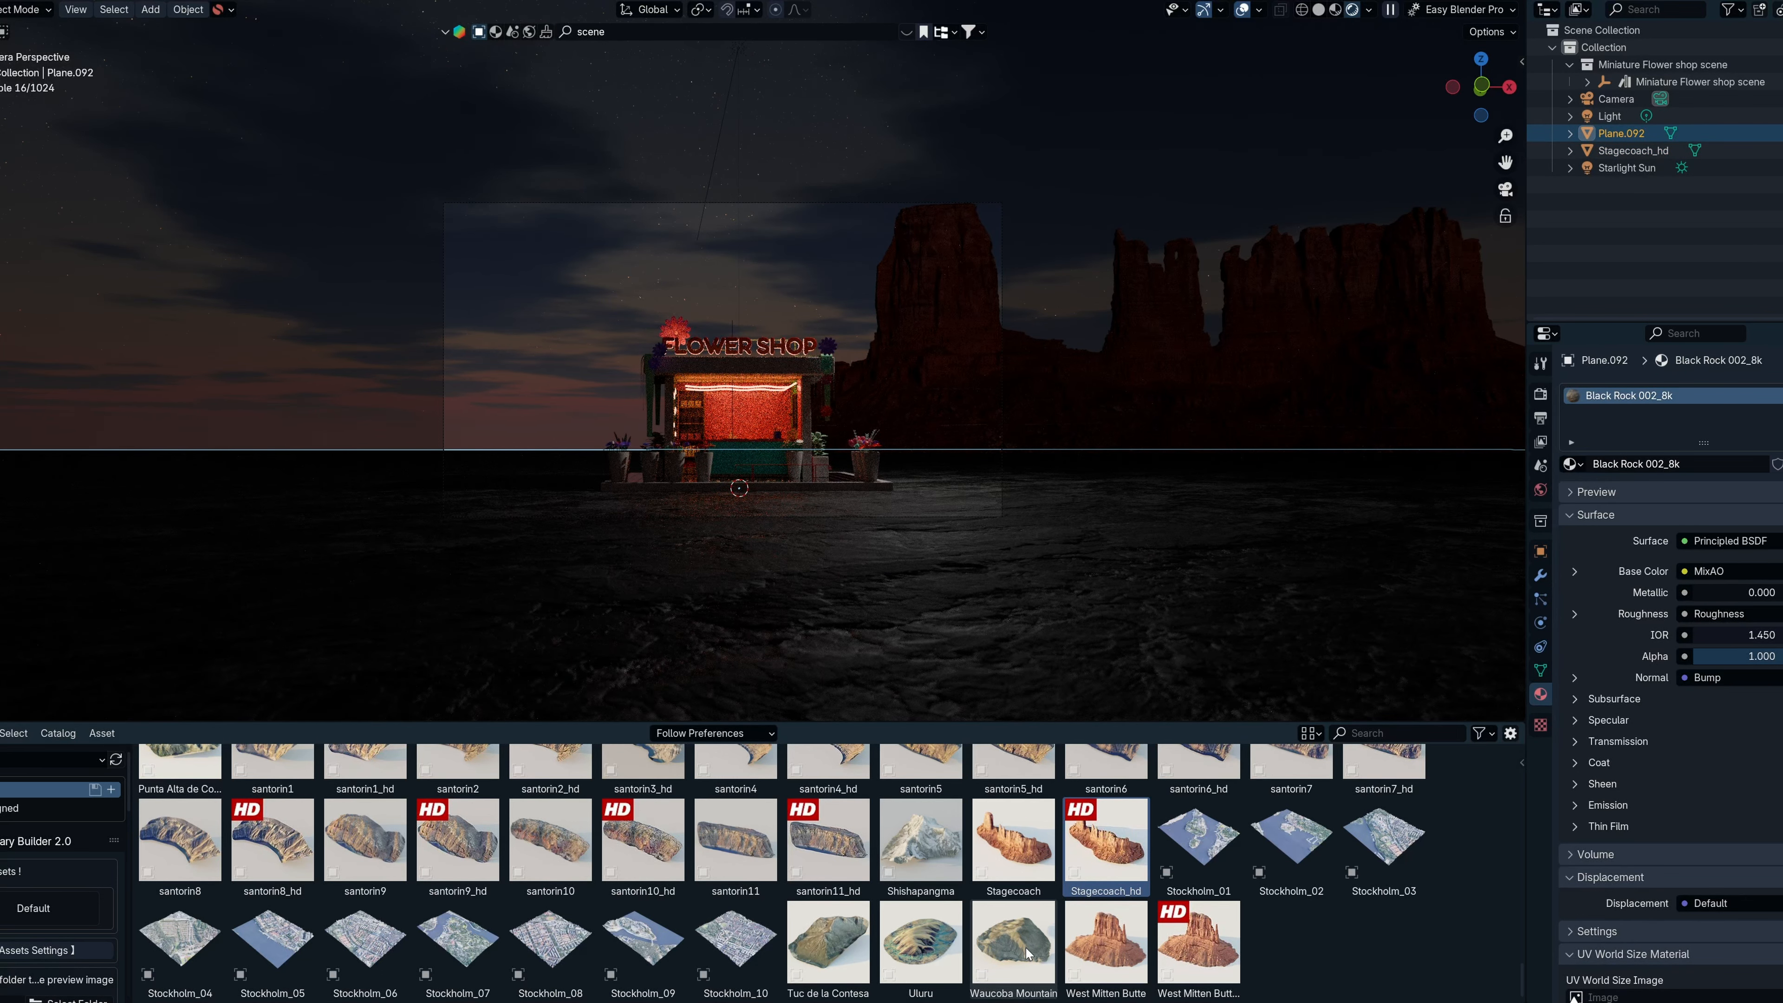
Add the Tuc de la Contesa mountain, lower it and shift it along the global Y axis, checking the scene without it.
{"action": "left_click_drag", "start_coordinate": [830, 960], "coordinate": [82, 430]}
{"action": "left_click_drag", "start_coordinate": [805, 546], "coordinate": [786, 538]}
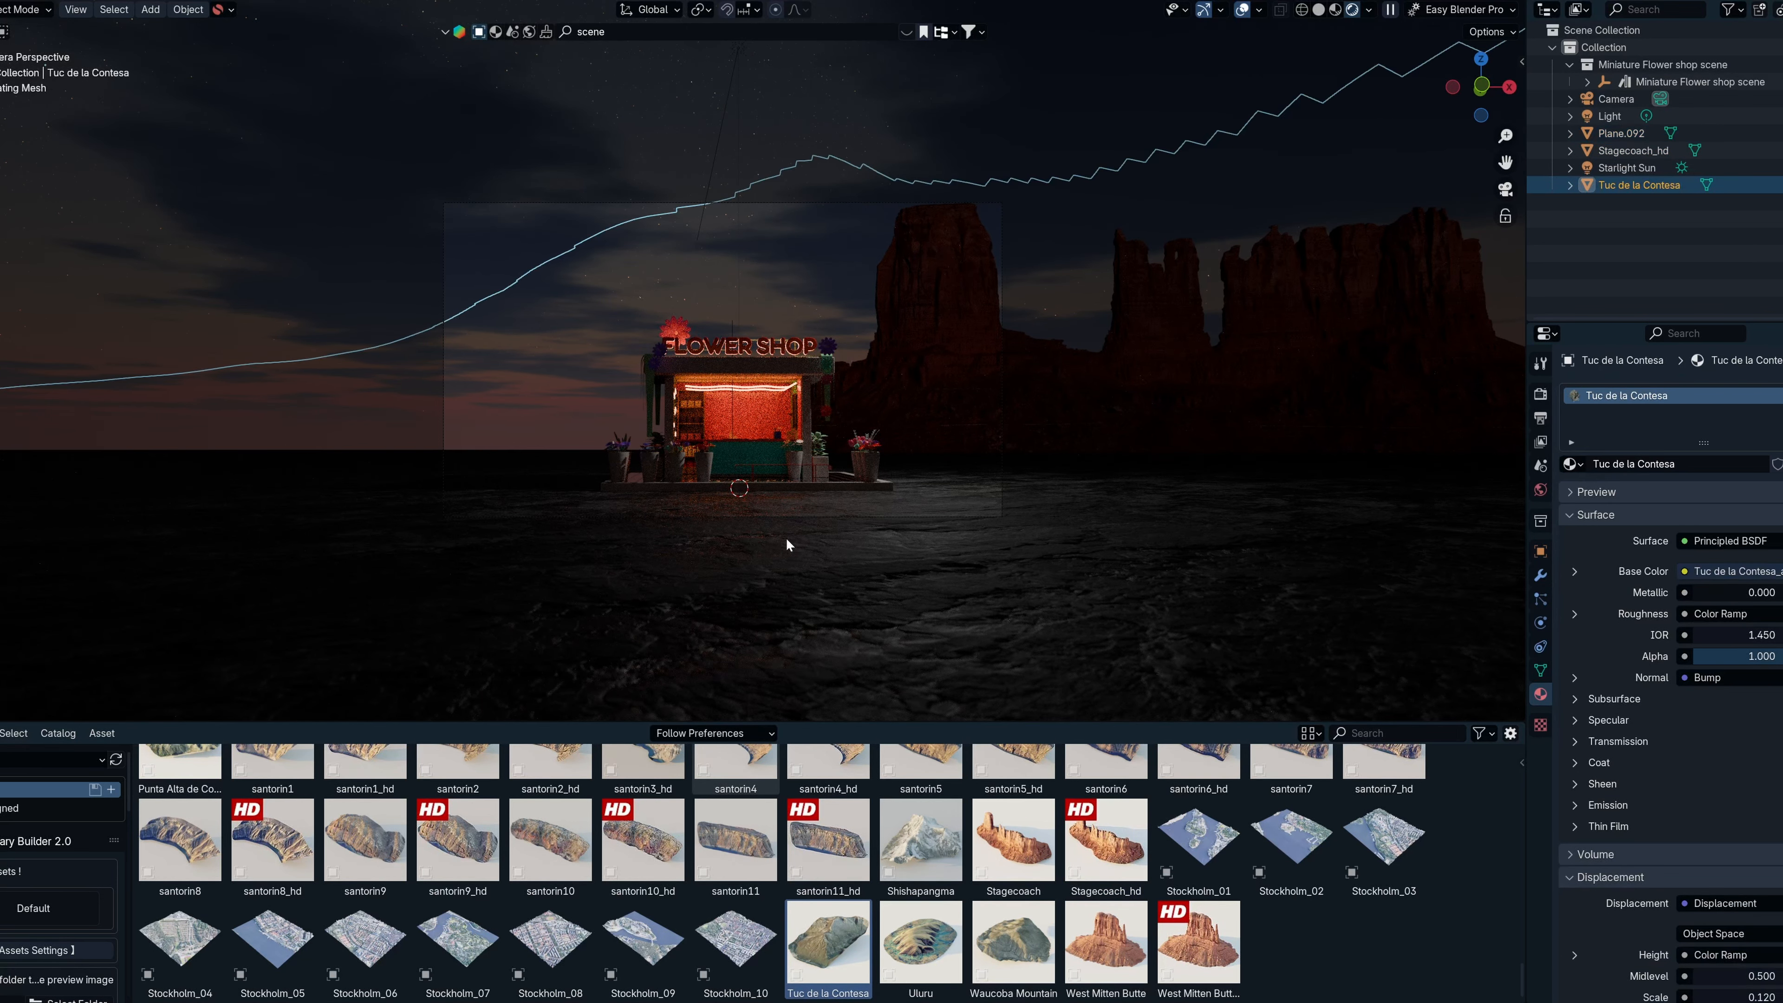
{"action": "key", "text": "g"}
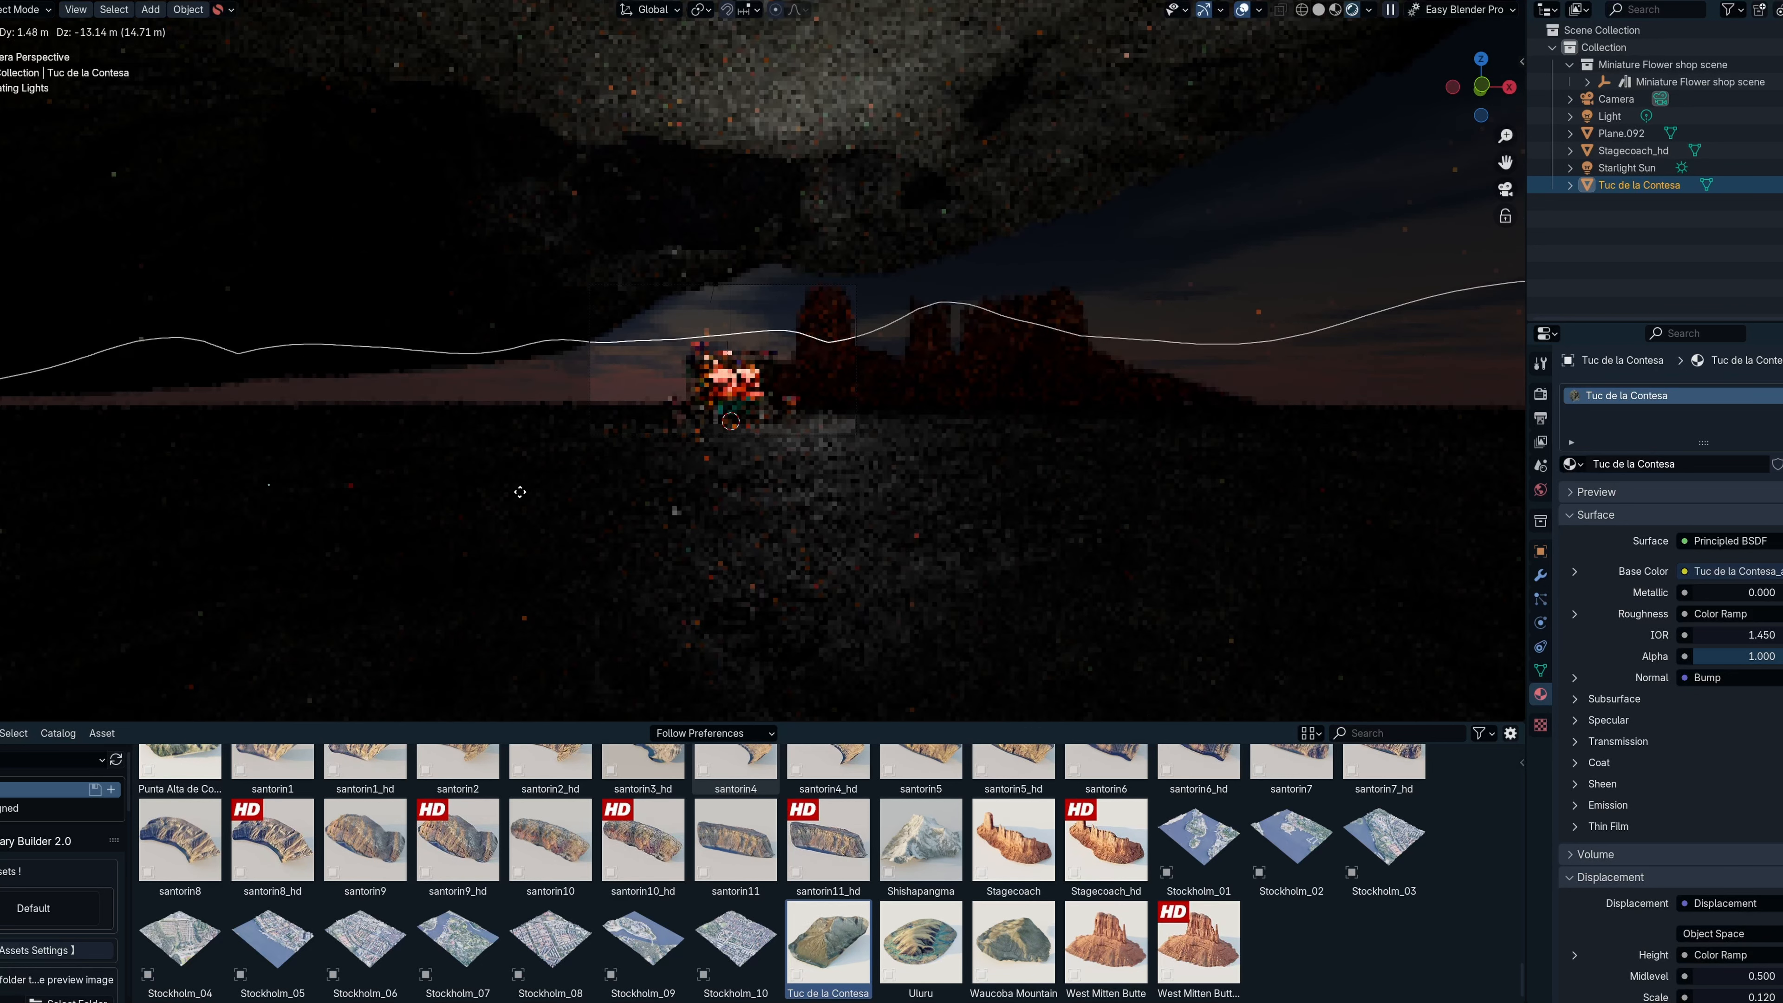
{"action": "left_click", "coordinate": [510, 488]}
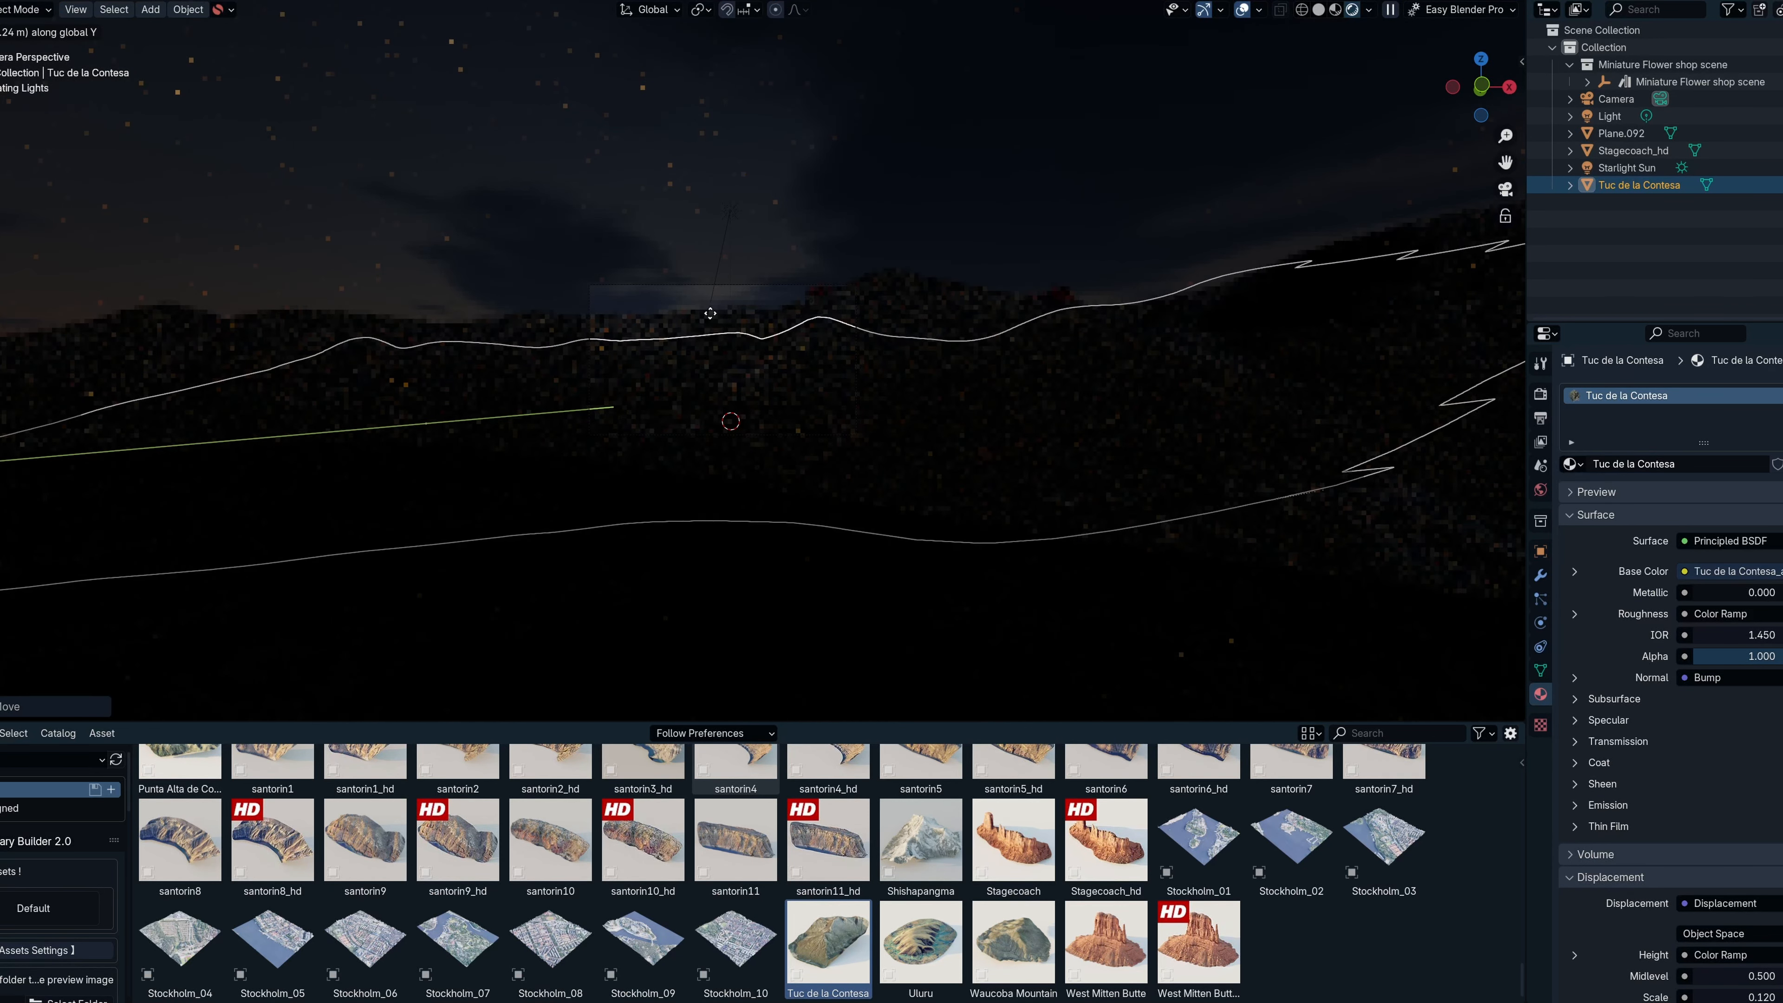
{"action": "left_click", "coordinate": [720, 125]}
{"action": "key", "text": "h"}
{"action": "key", "text": "alt+h"}
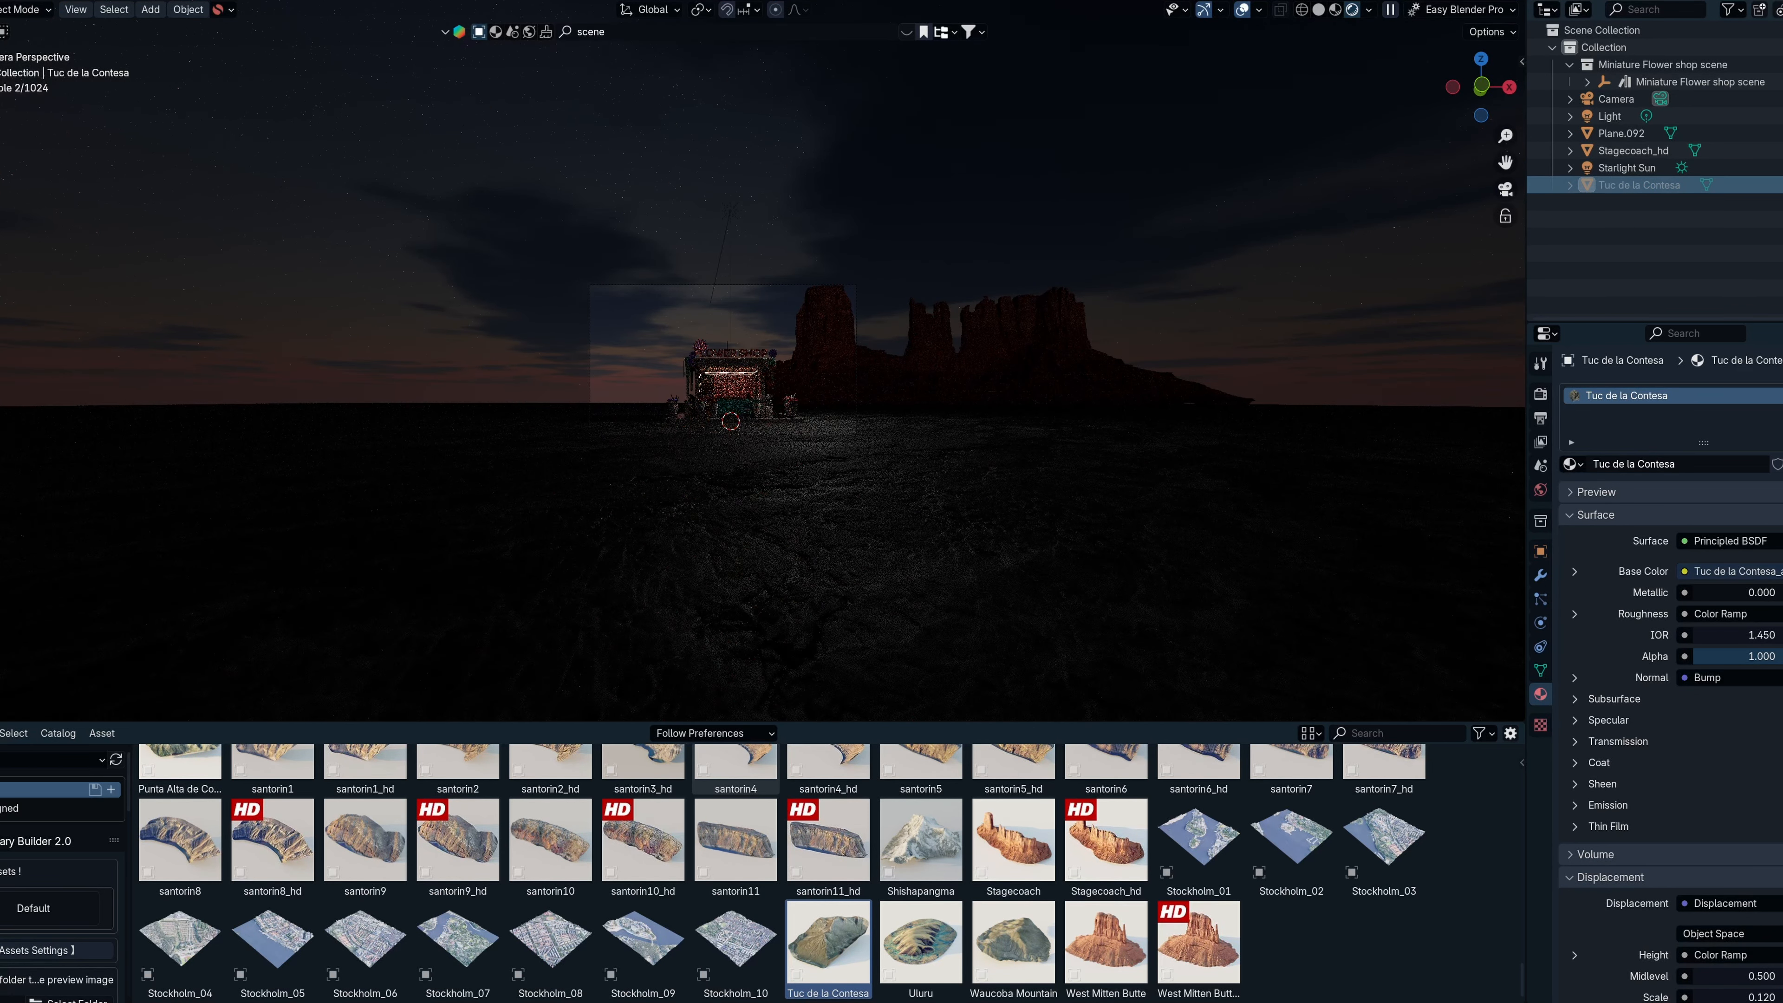
Rotate the Tuc de la Contesa mountain and move it so its slope falls toward the shop from the left.
{"action": "key", "text": "g"}
{"action": "key", "text": "x"}
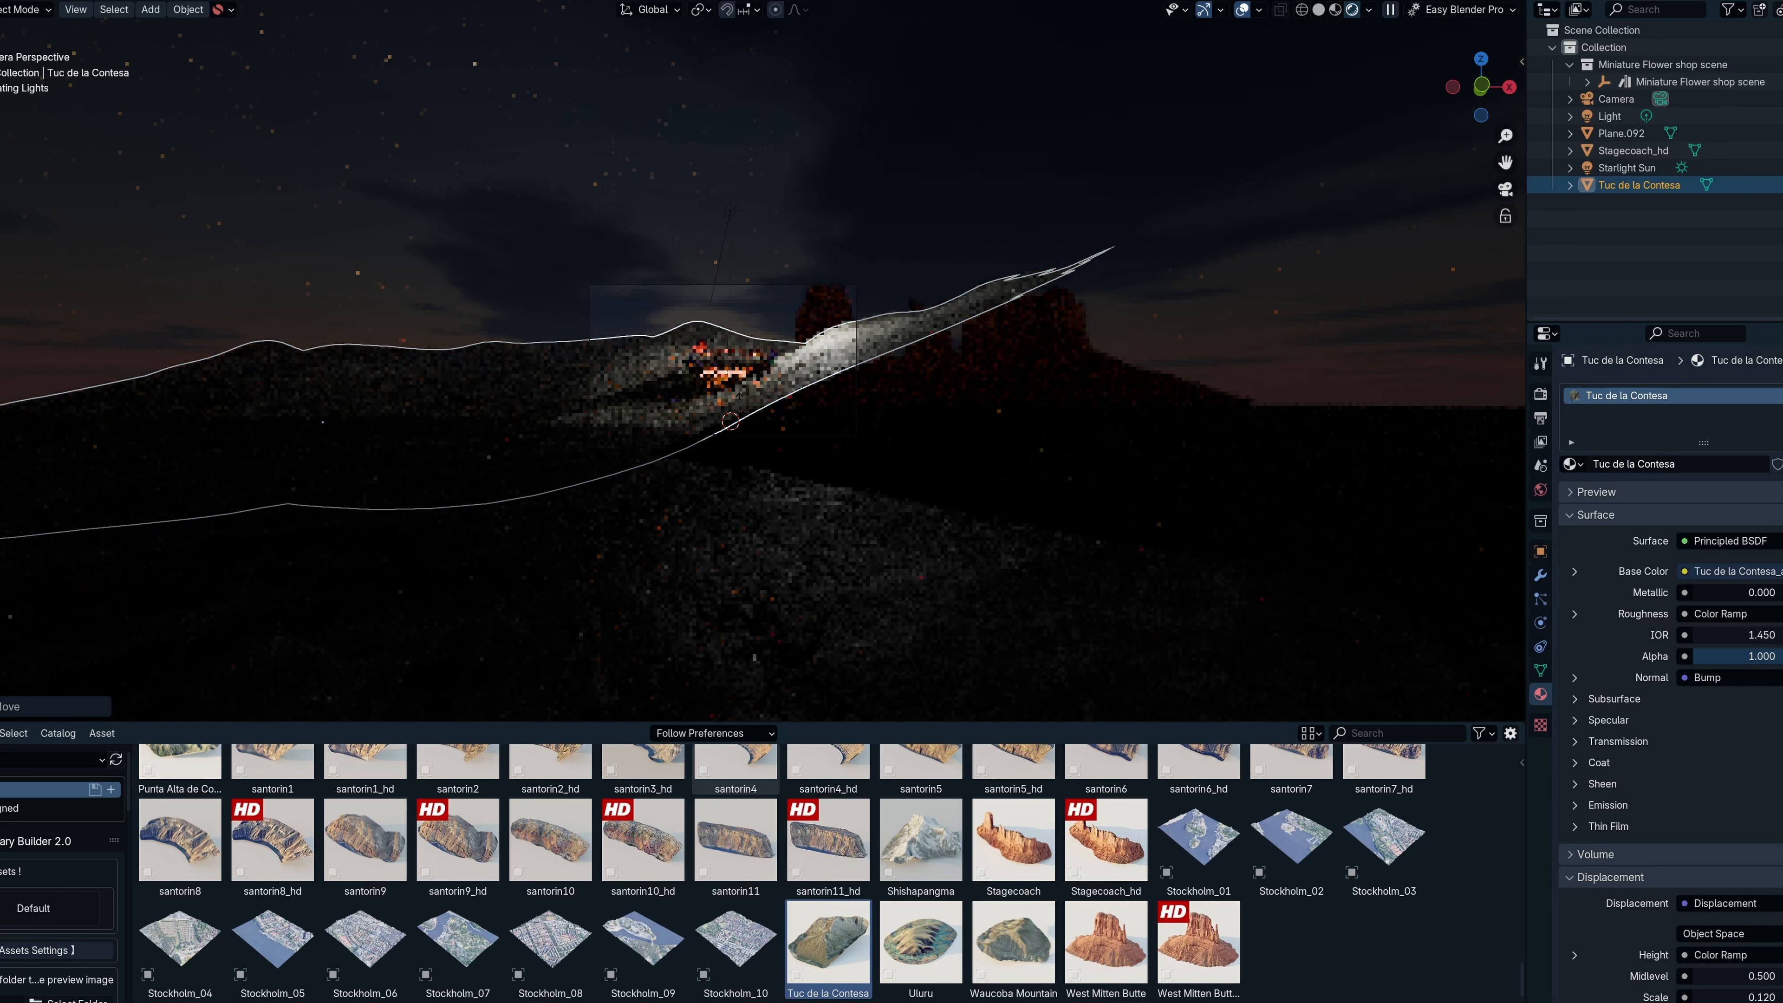
{"action": "key", "text": "z"}
{"action": "key", "text": "Escape"}
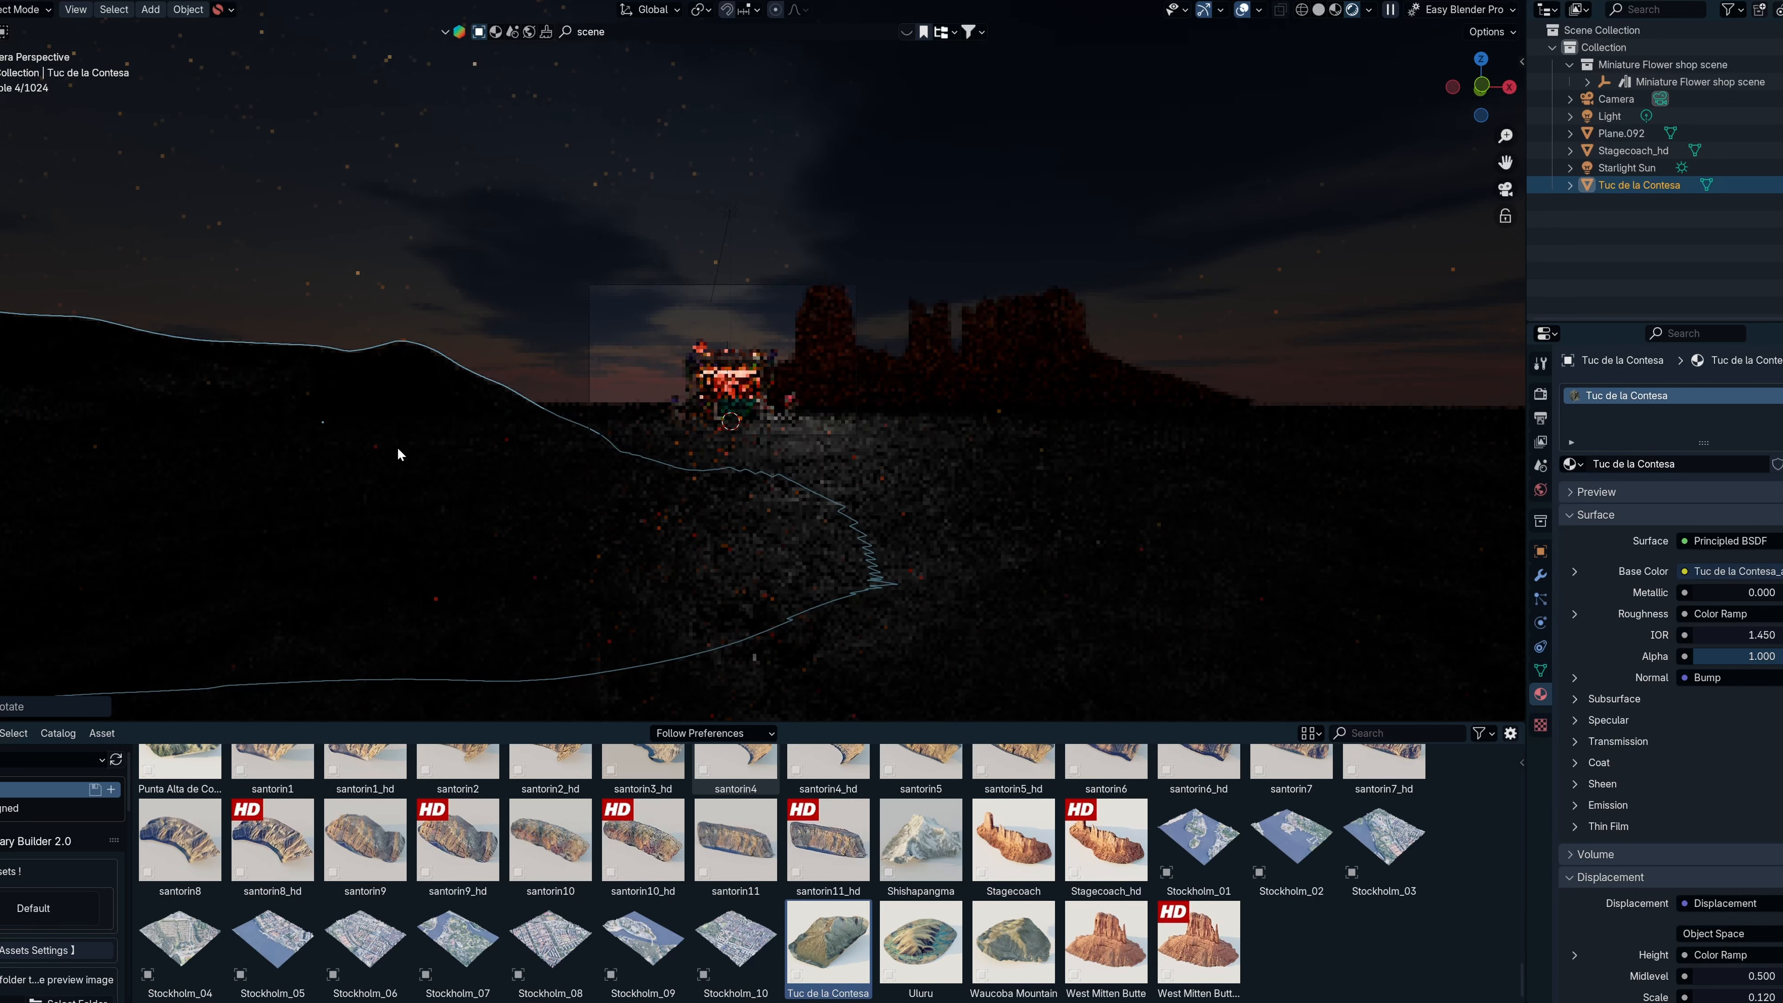
{"action": "key", "text": "g"}
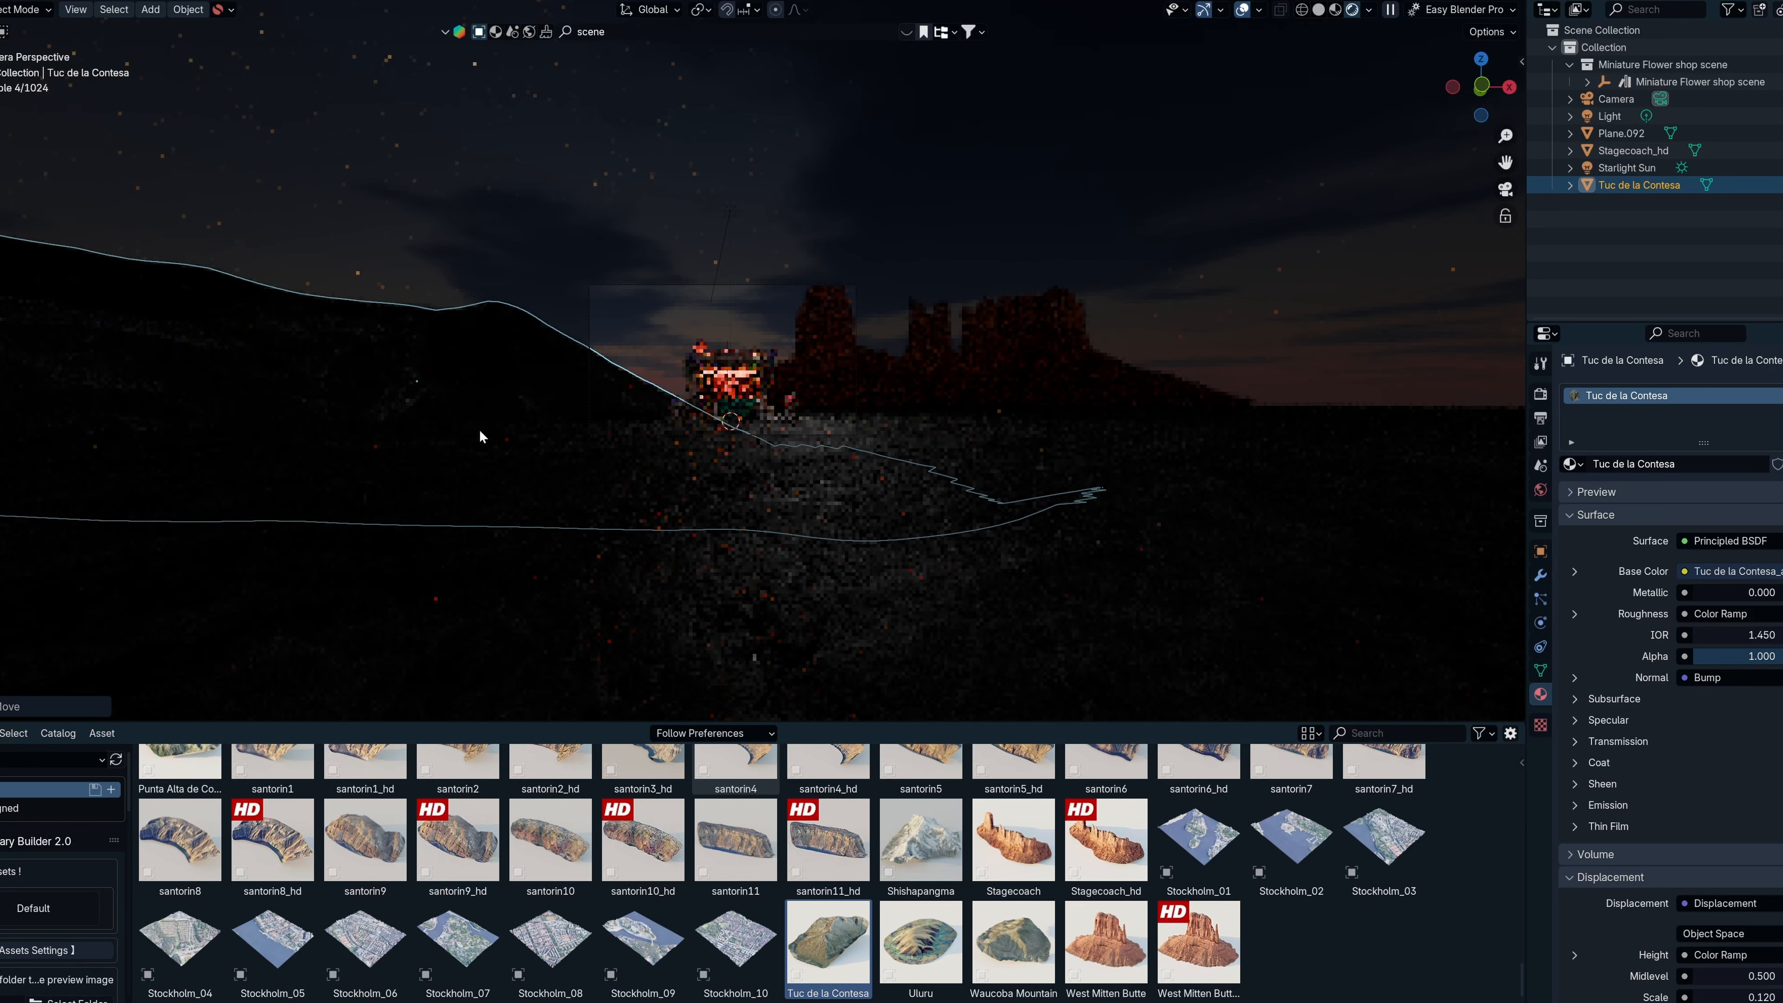
{"action": "key", "text": "y"}
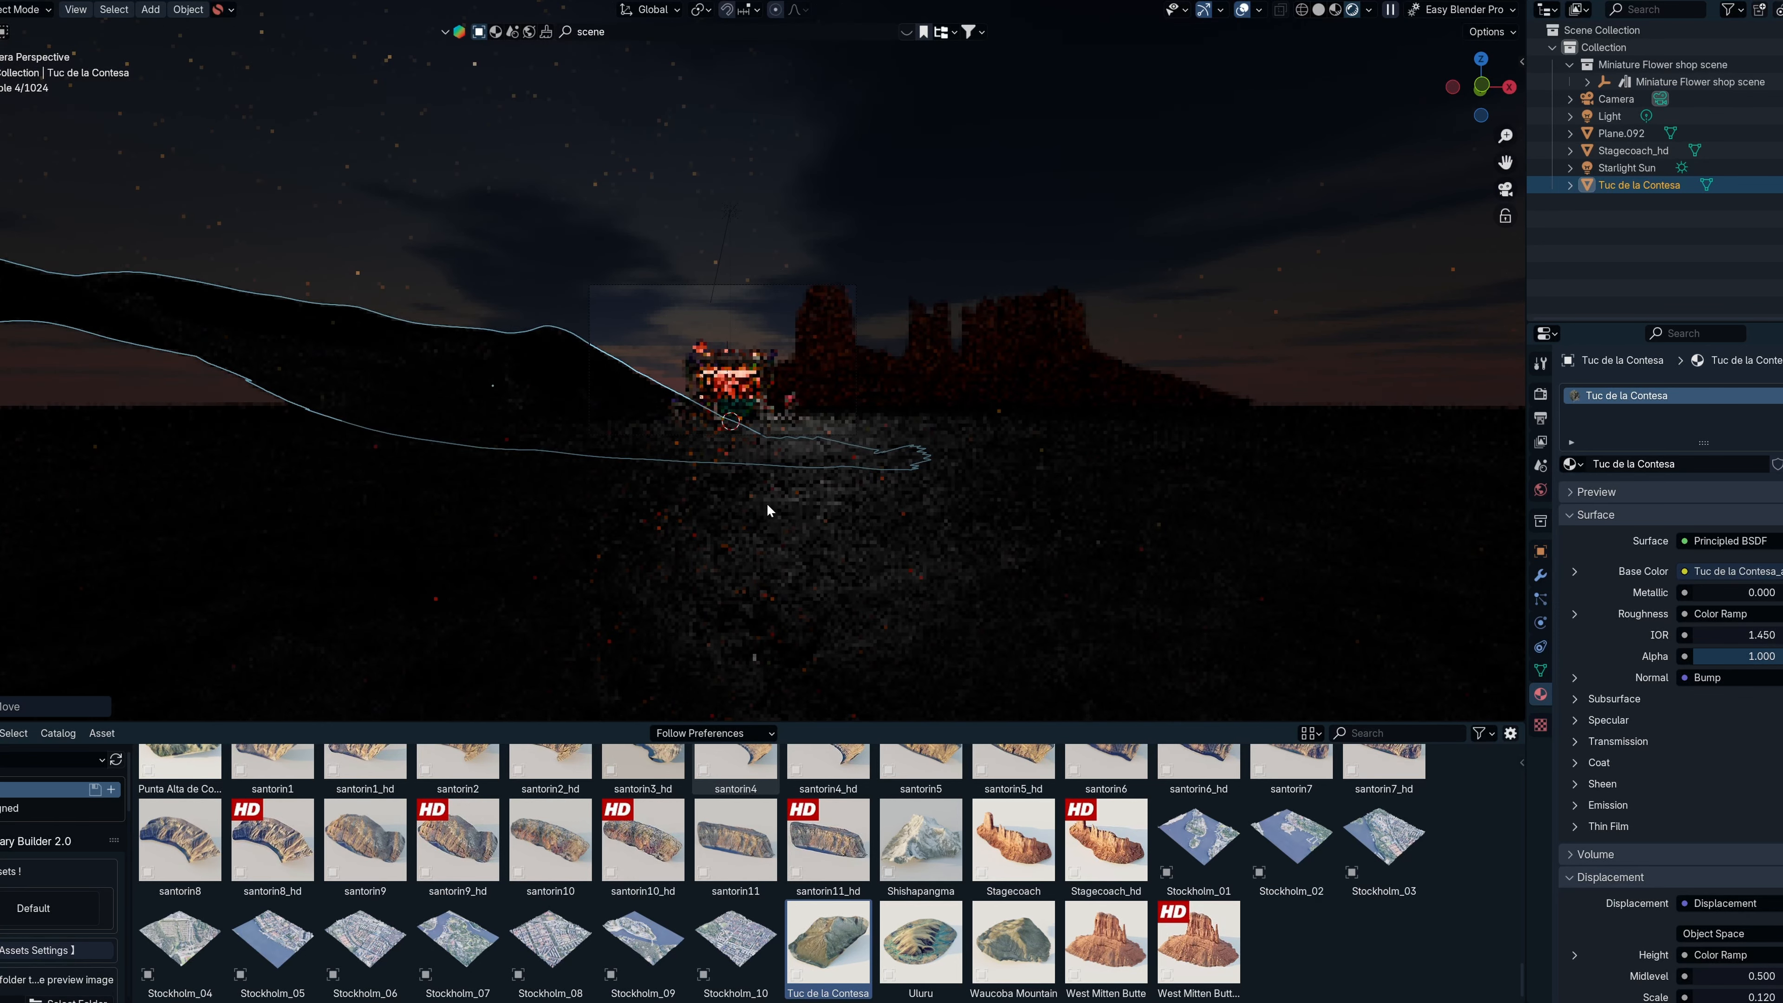
{"action": "left_click", "coordinate": [764, 499]}
{"action": "left_click", "coordinate": [1066, 565]}
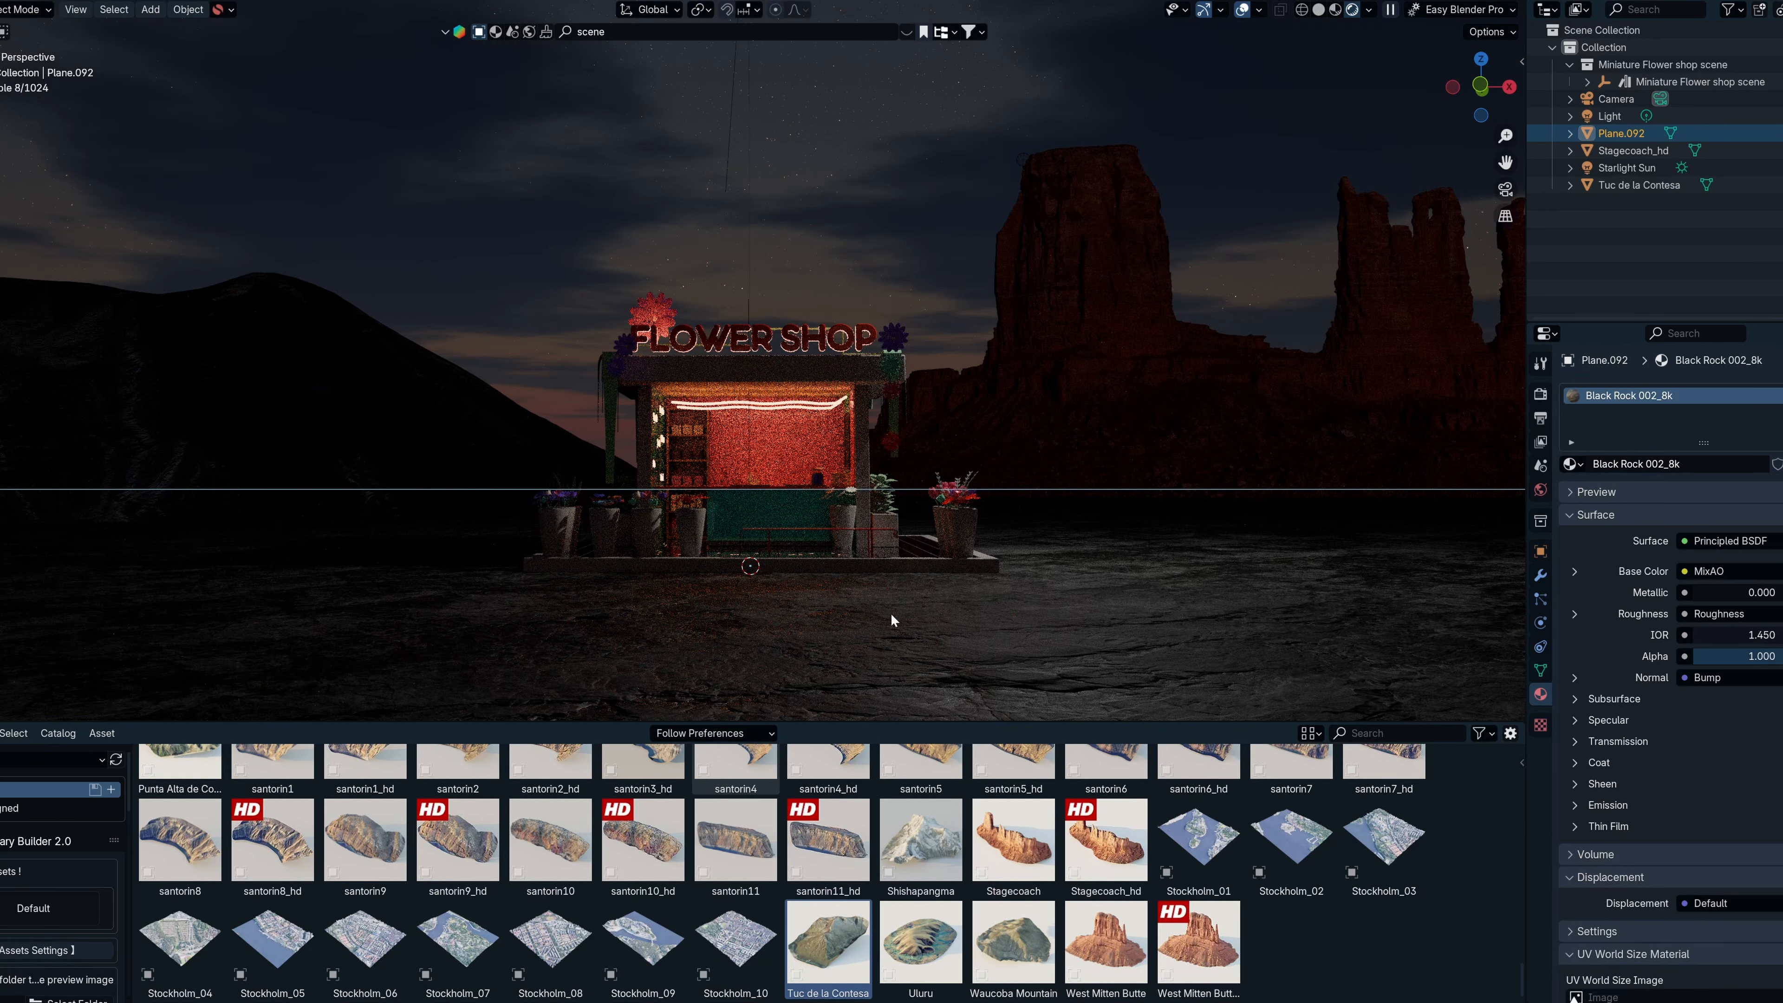
Shift the Tuc de la Contesa mountain slightly along the global Y axis and return the selection to the ground plane.
{"action": "left_click", "coordinate": [388, 456]}
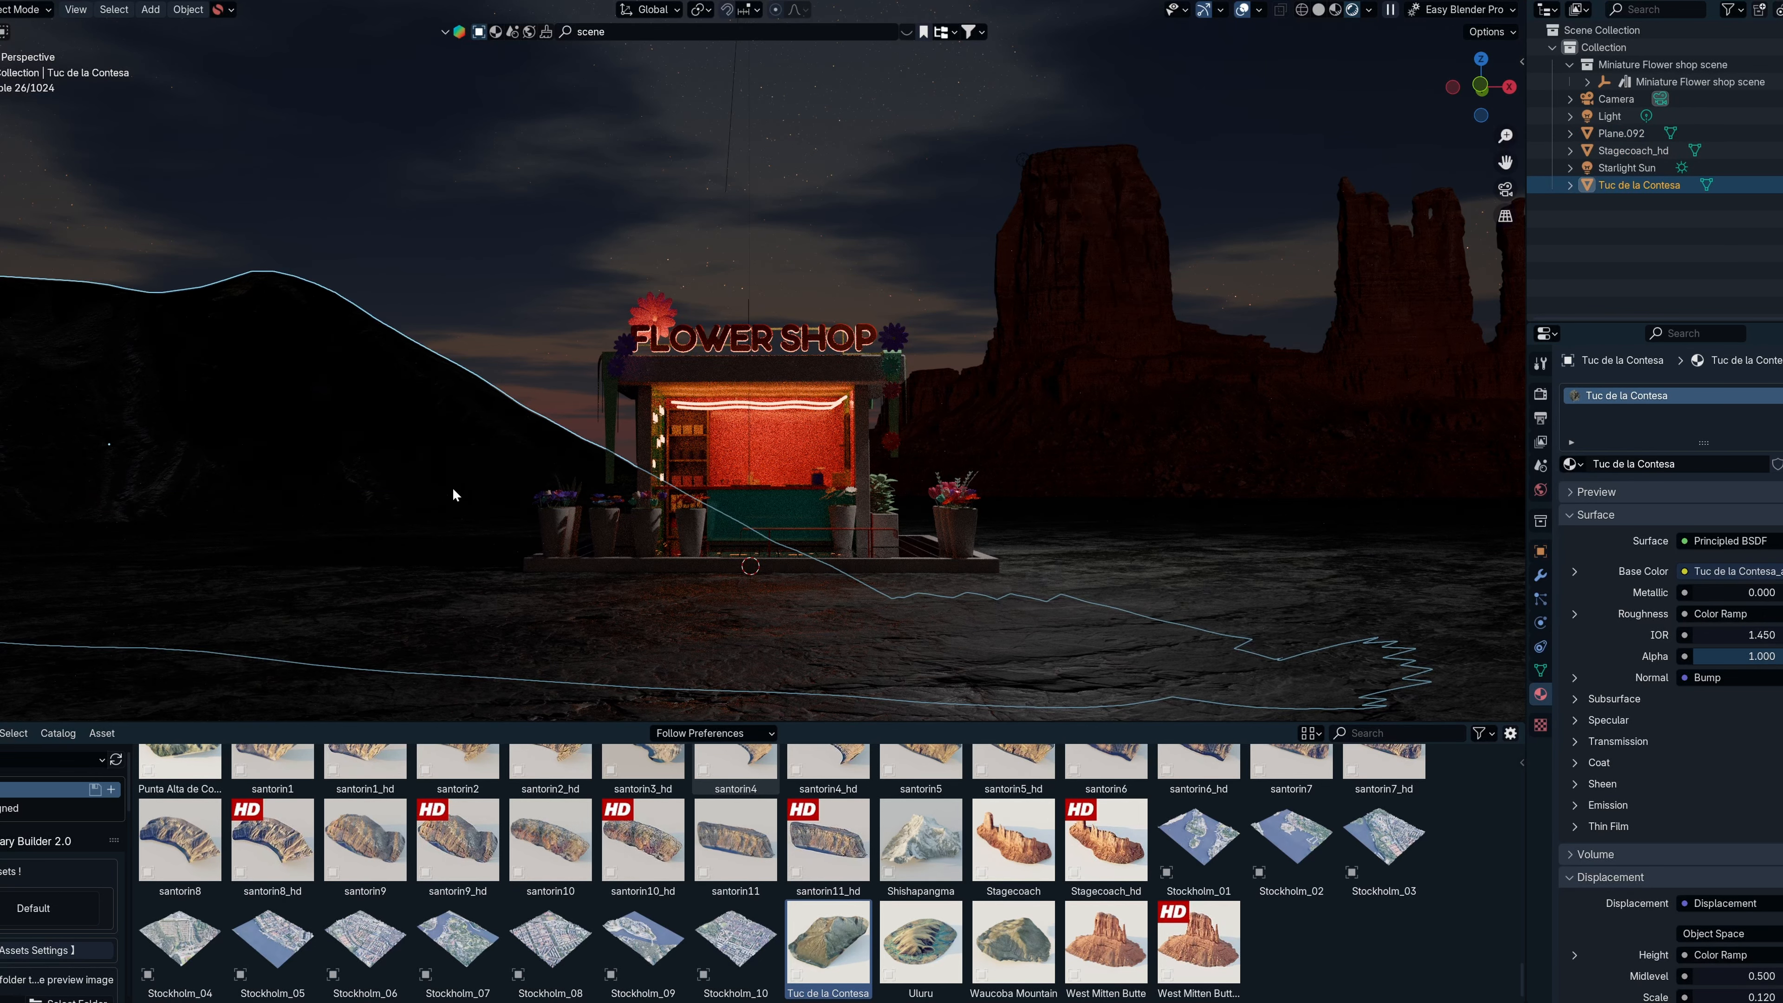
{"action": "key", "text": "g"}
{"action": "key", "text": "y"}
{"action": "left_click", "coordinate": [520, 266]}
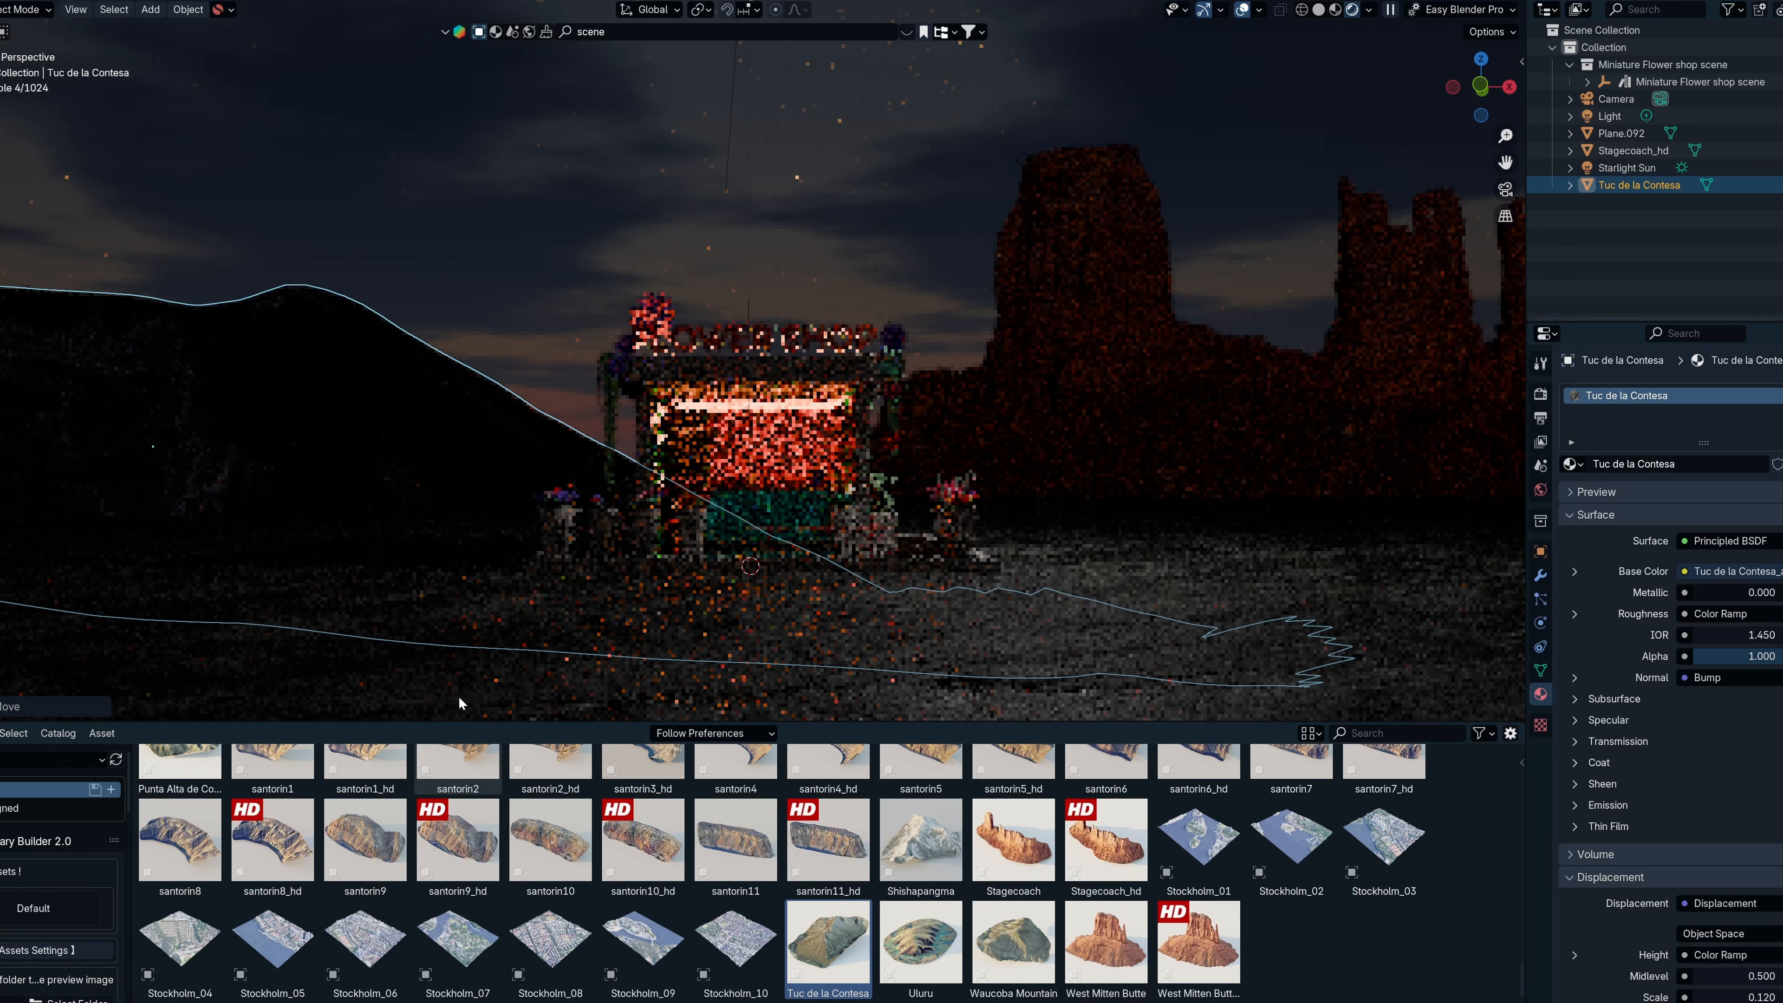
{"action": "left_click", "coordinate": [453, 685]}
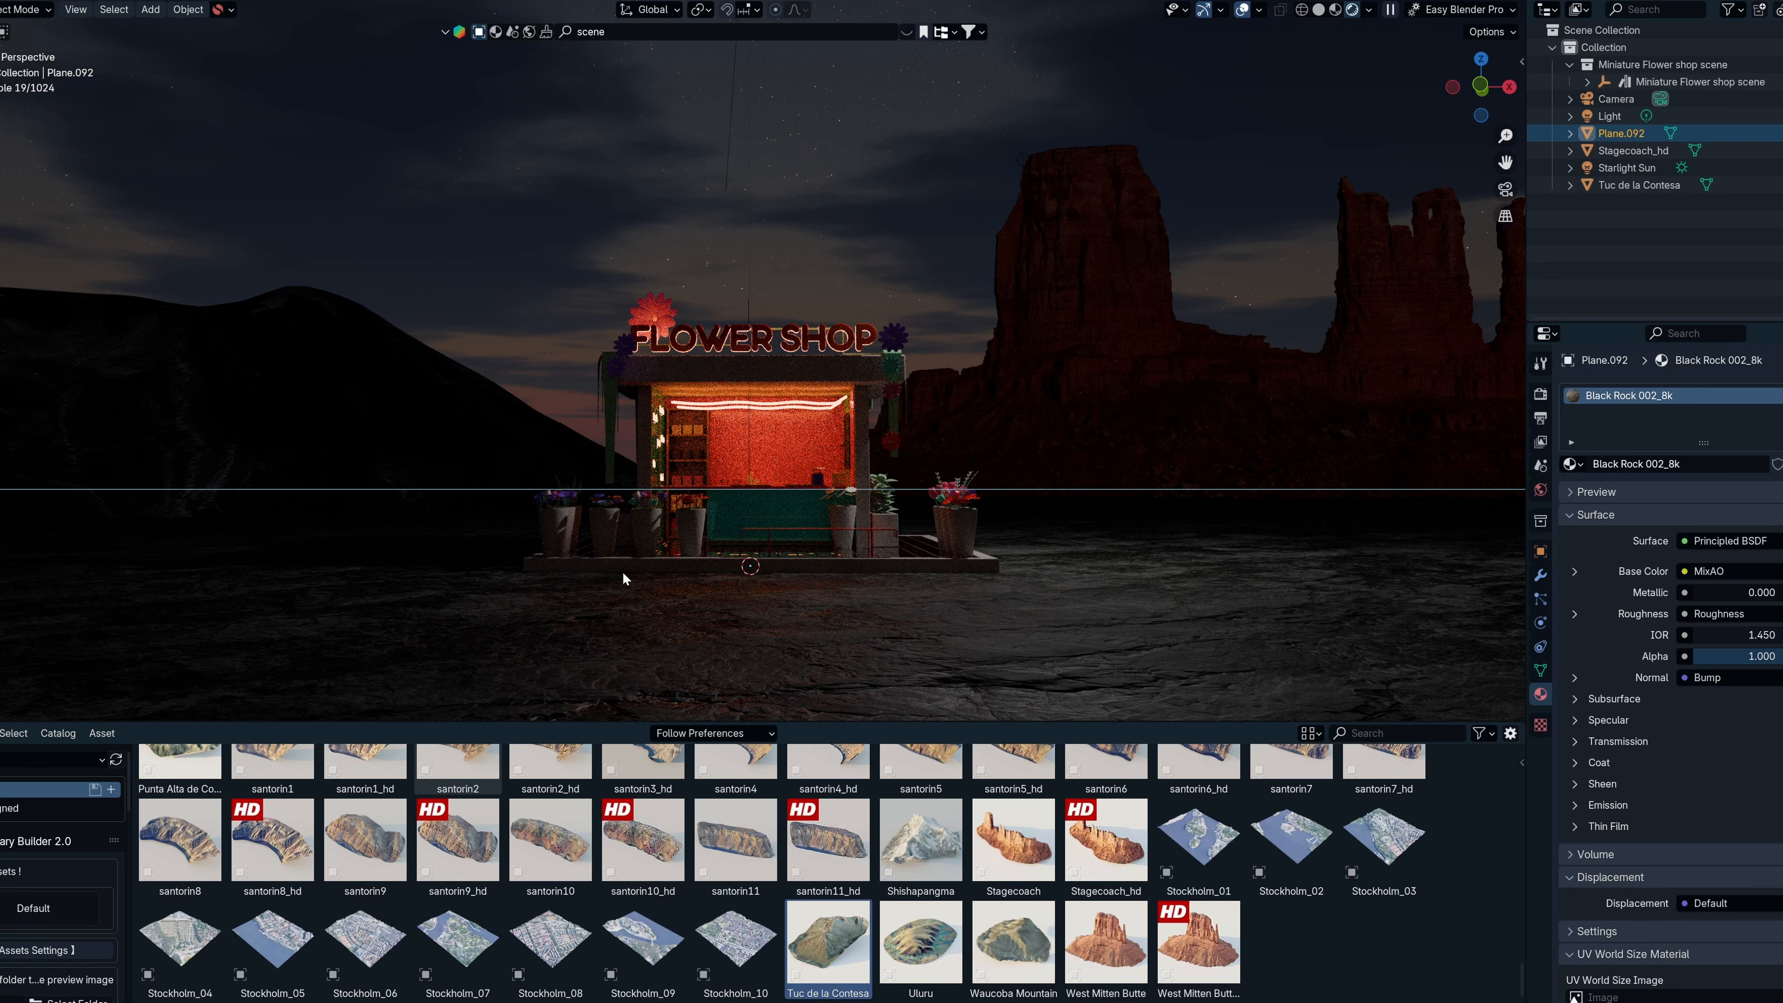
Select the shop's roof slab (TECHO) in an angled close view and switch the asset browser to the 8k material library.
{"action": "scroll", "coordinate": [845, 618], "scroll_direction": "up", "scroll_amount": 5}
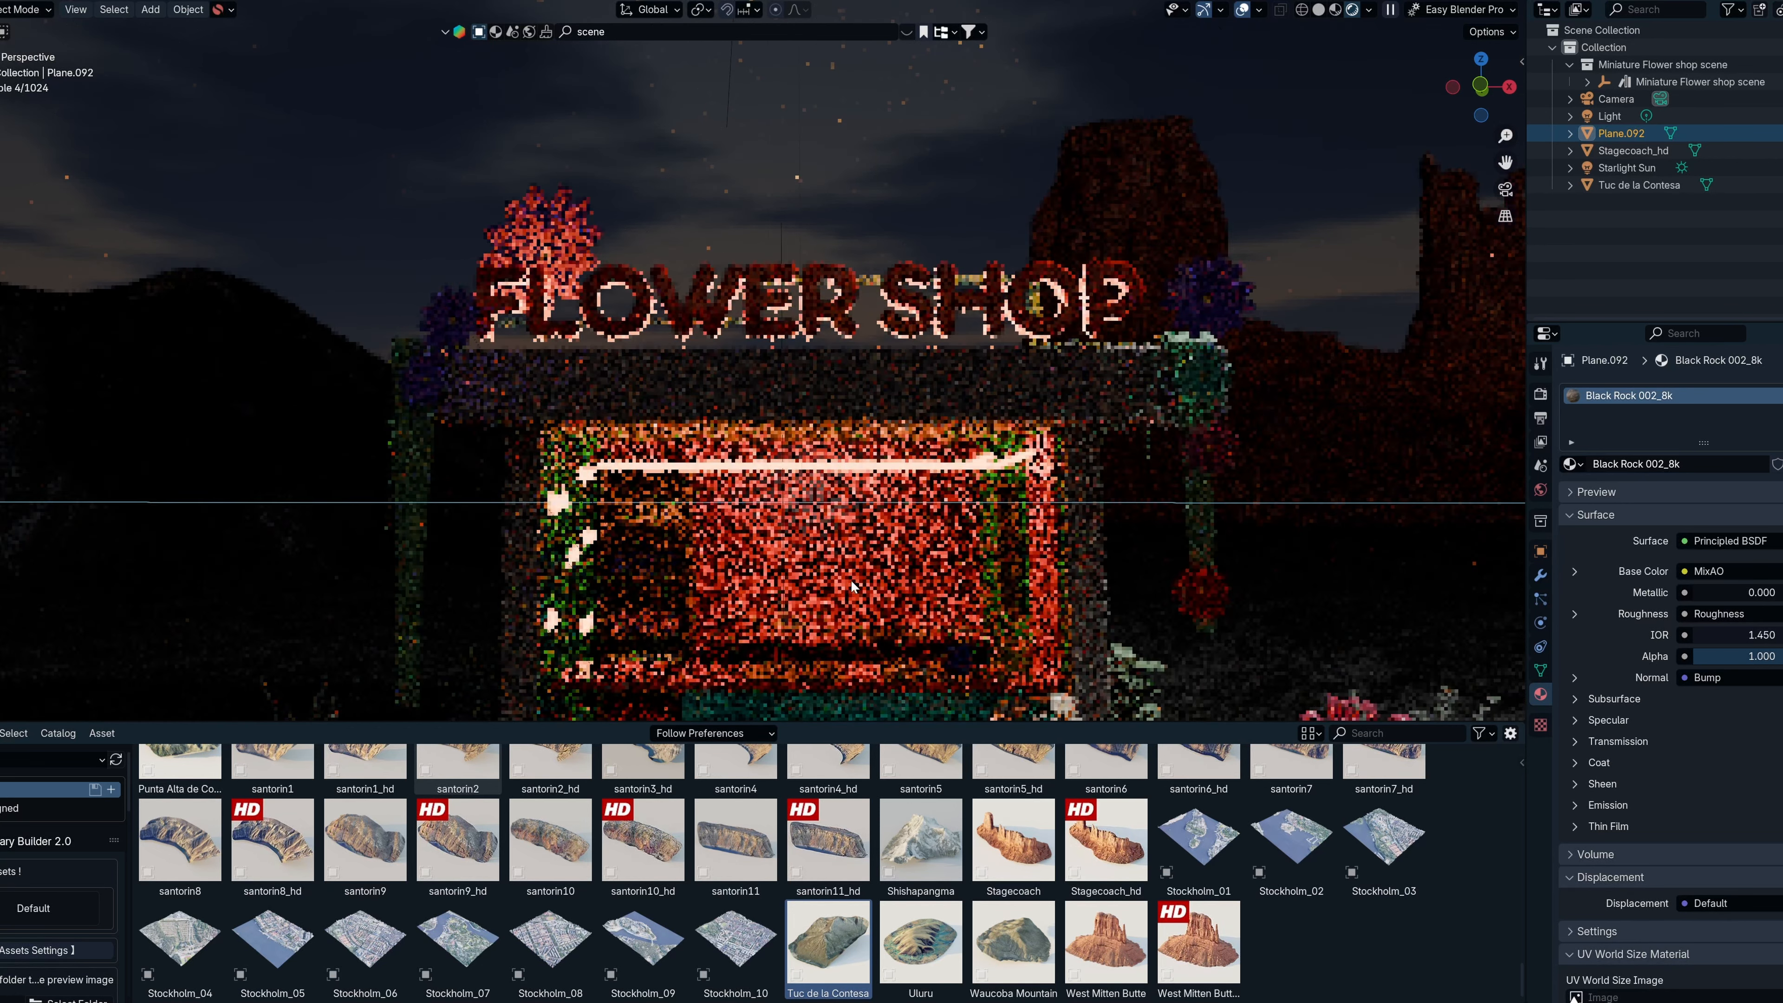
{"action": "scroll", "coordinate": [845, 618], "scroll_direction": "down", "scroll_amount": 3}
{"action": "middle_click_drag", "start_coordinate": [845, 619], "coordinate": [773, 624]}
{"action": "left_click", "coordinate": [837, 396]}
{"action": "scroll", "coordinate": [837, 397], "scroll_direction": "up", "scroll_amount": 1}
{"action": "middle_click_drag", "start_coordinate": [837, 398], "coordinate": [681, 388], "text": "shift"}
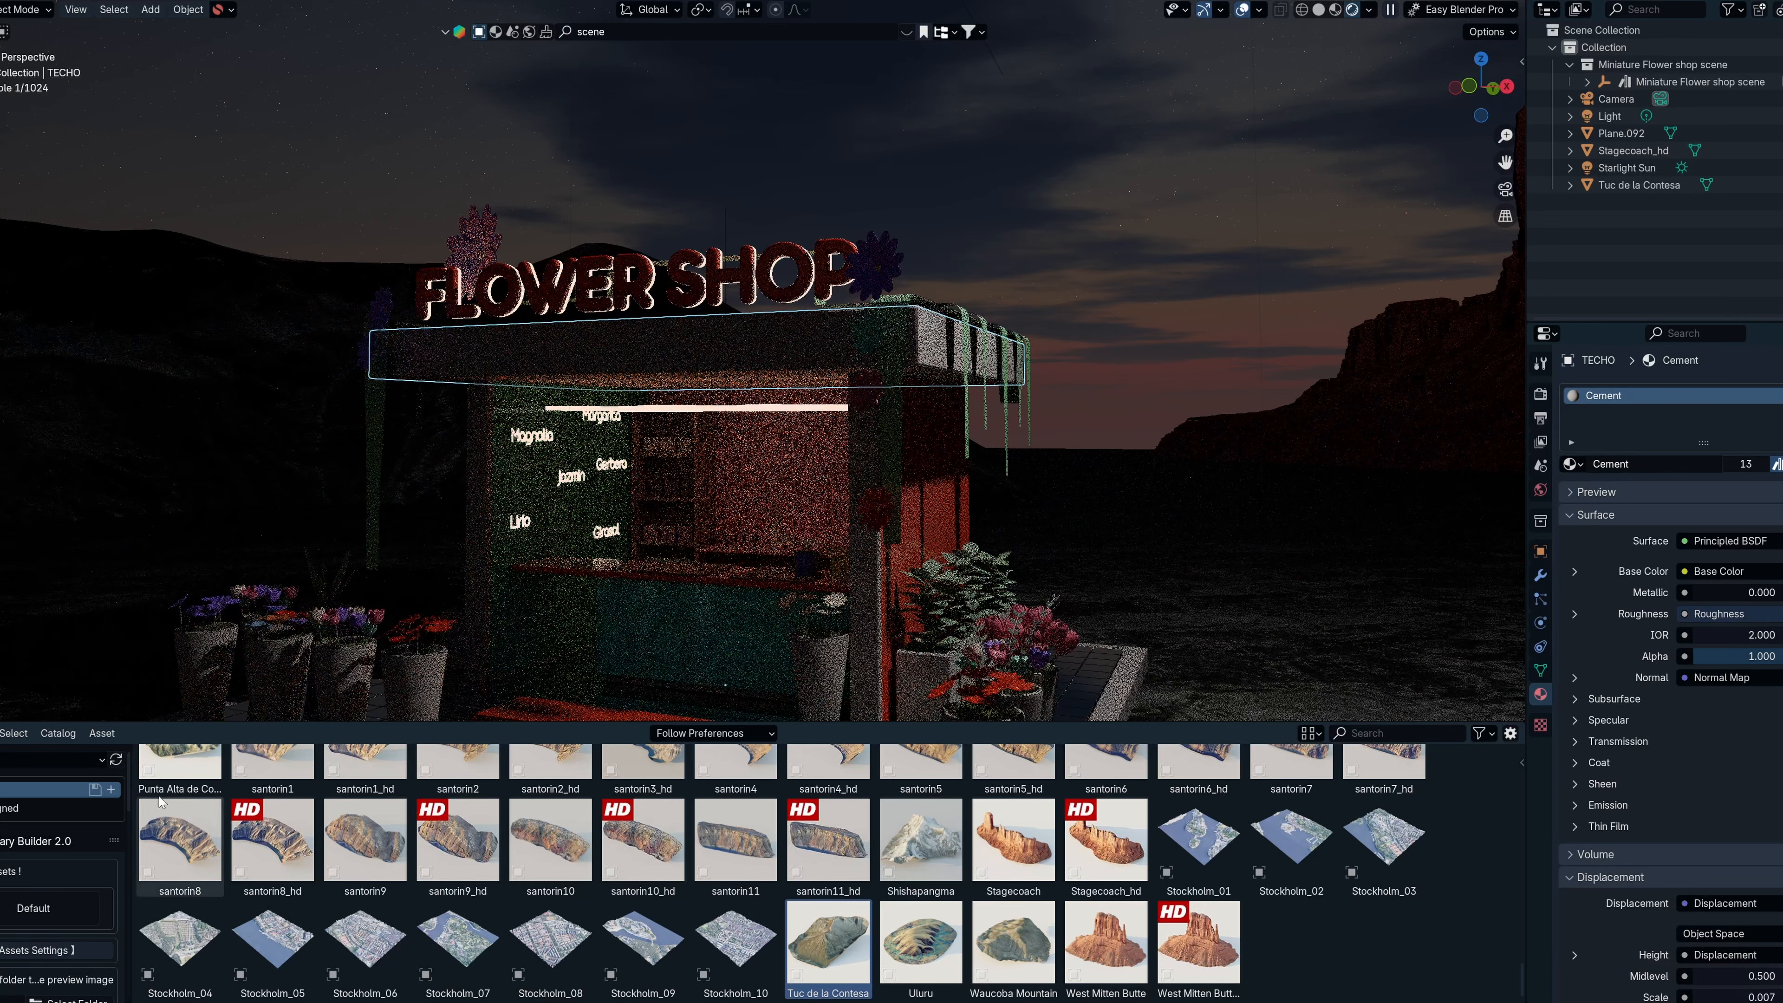
{"action": "left_click", "coordinate": [25, 762]}
{"action": "left_click", "coordinate": [230, 536]}
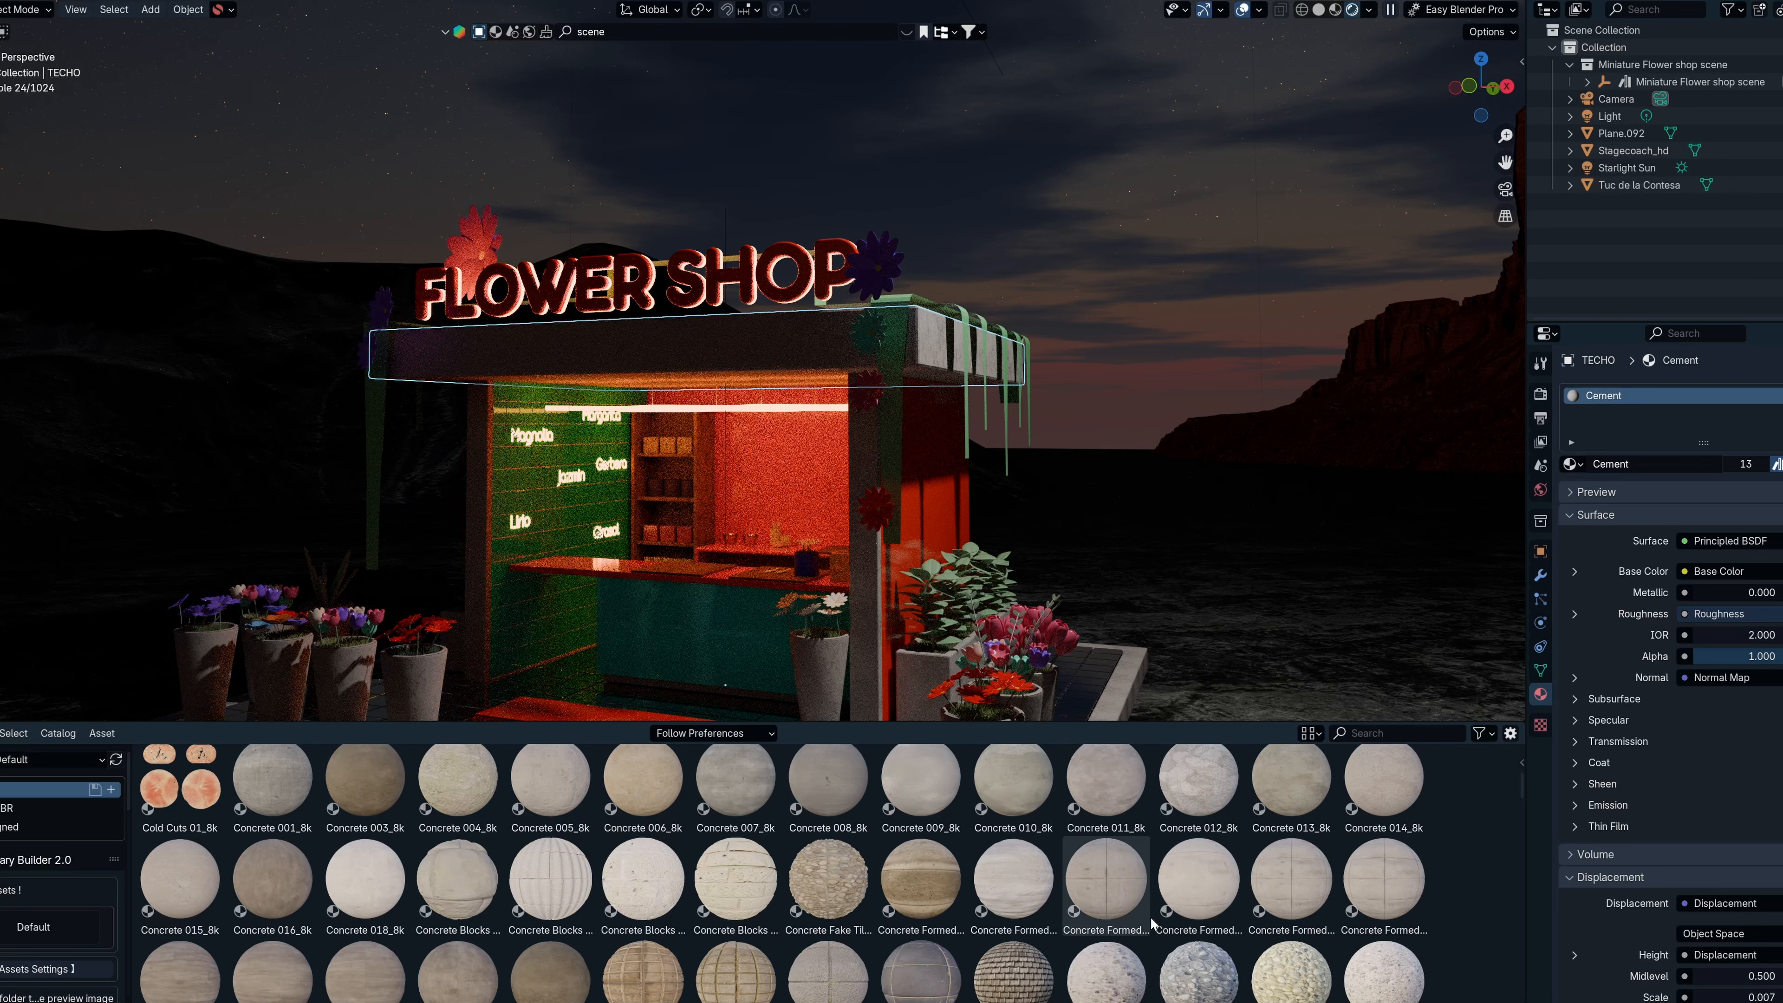
Apply the Dark Straight Parquet 013_8k material to the shop's counter front (MESADA) and select the counter.
{"action": "scroll", "coordinate": [1152, 922], "scroll_direction": "down", "scroll_amount": 5}
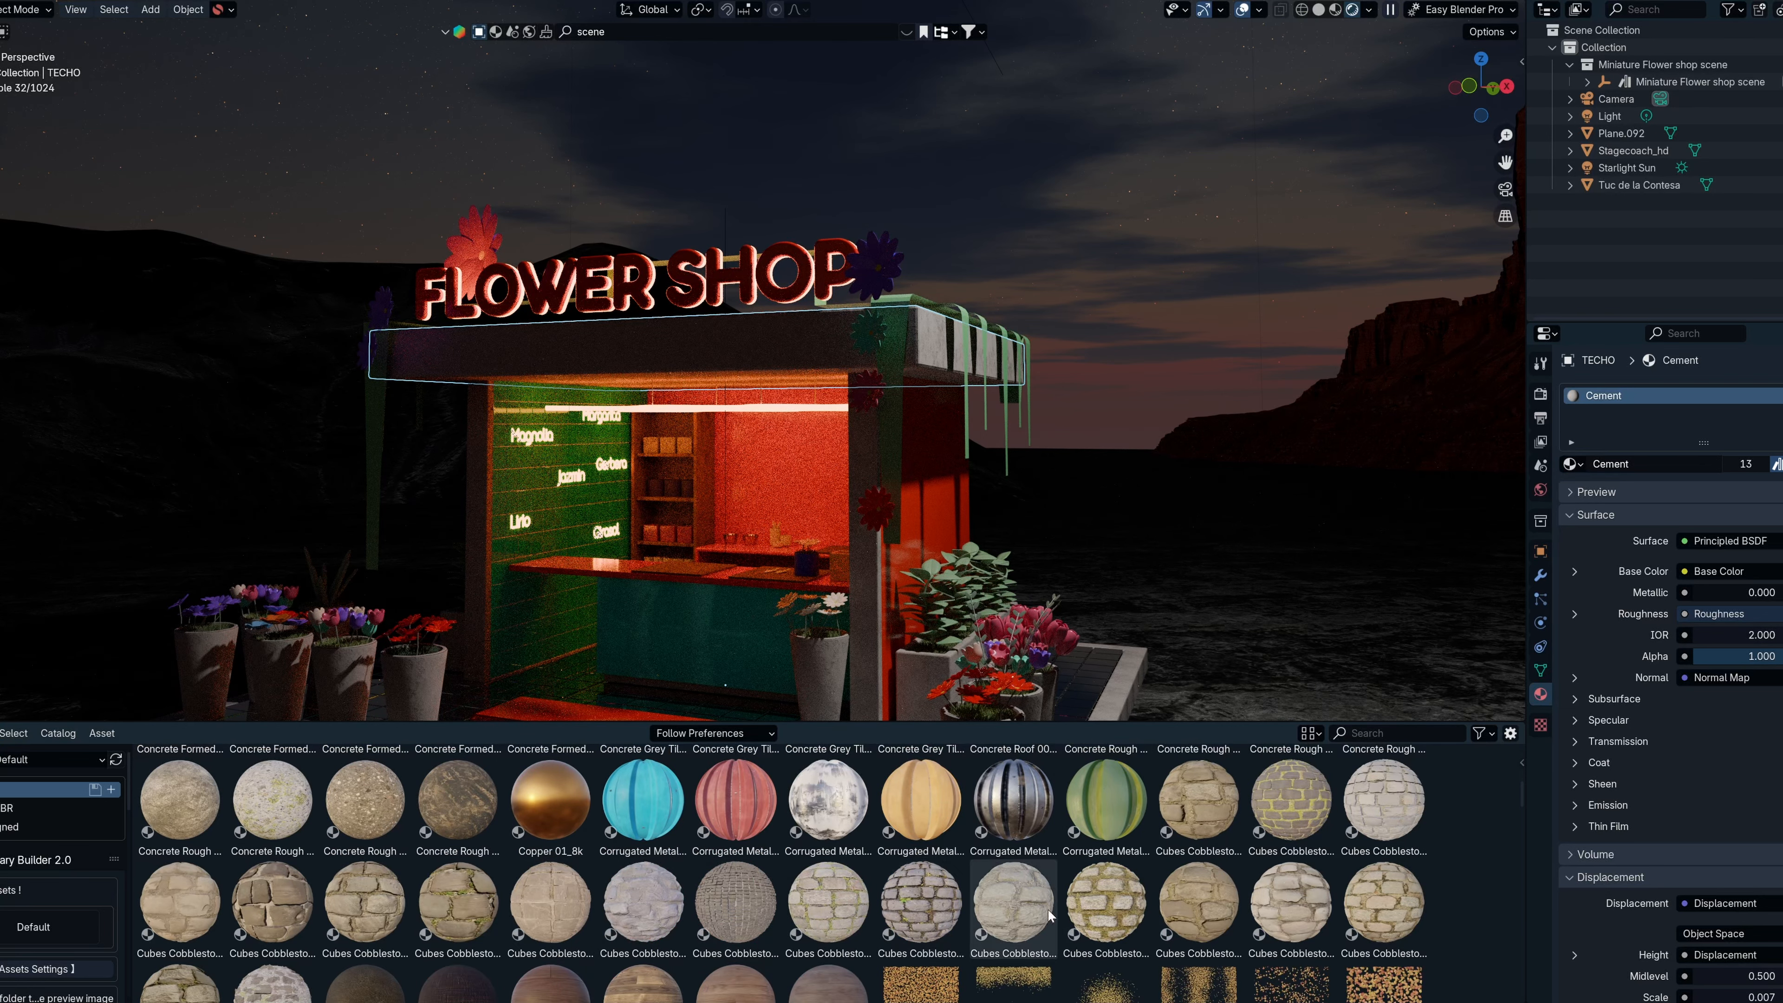
{"action": "scroll", "coordinate": [862, 922], "scroll_direction": "down", "scroll_amount": 4}
{"action": "scroll", "coordinate": [792, 918], "scroll_direction": "up", "scroll_amount": 3}
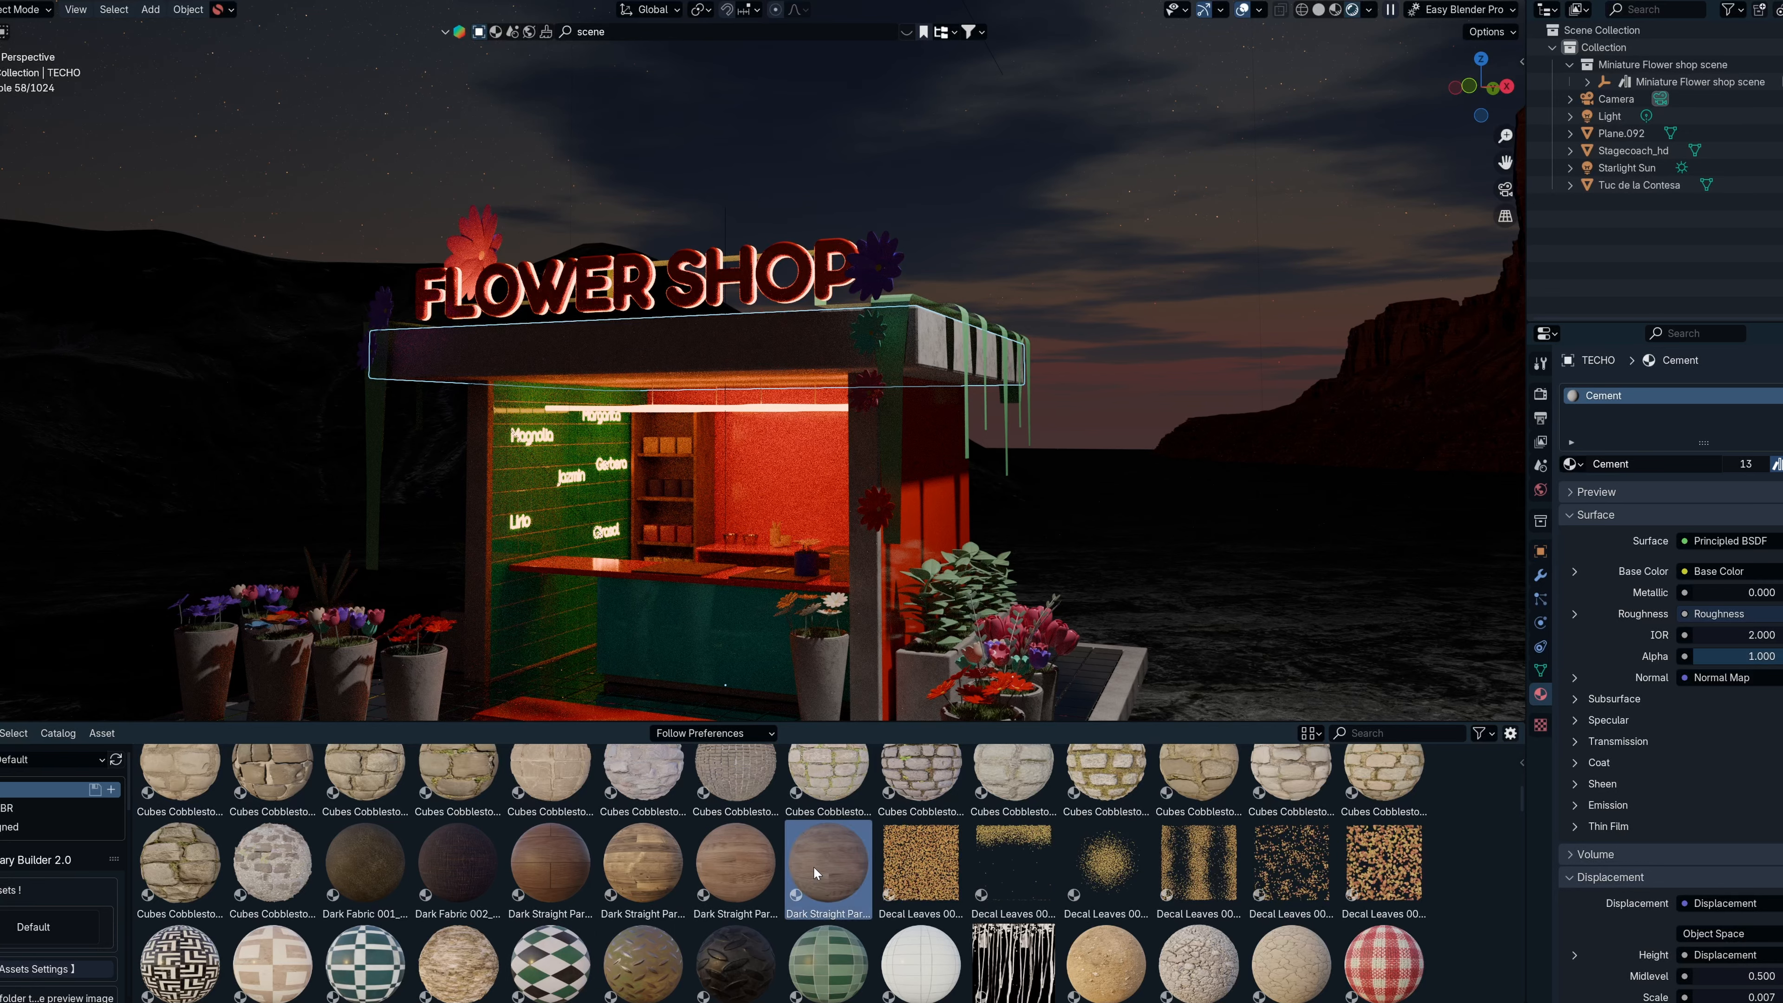
{"action": "left_click_drag", "start_coordinate": [815, 873], "coordinate": [695, 648]}
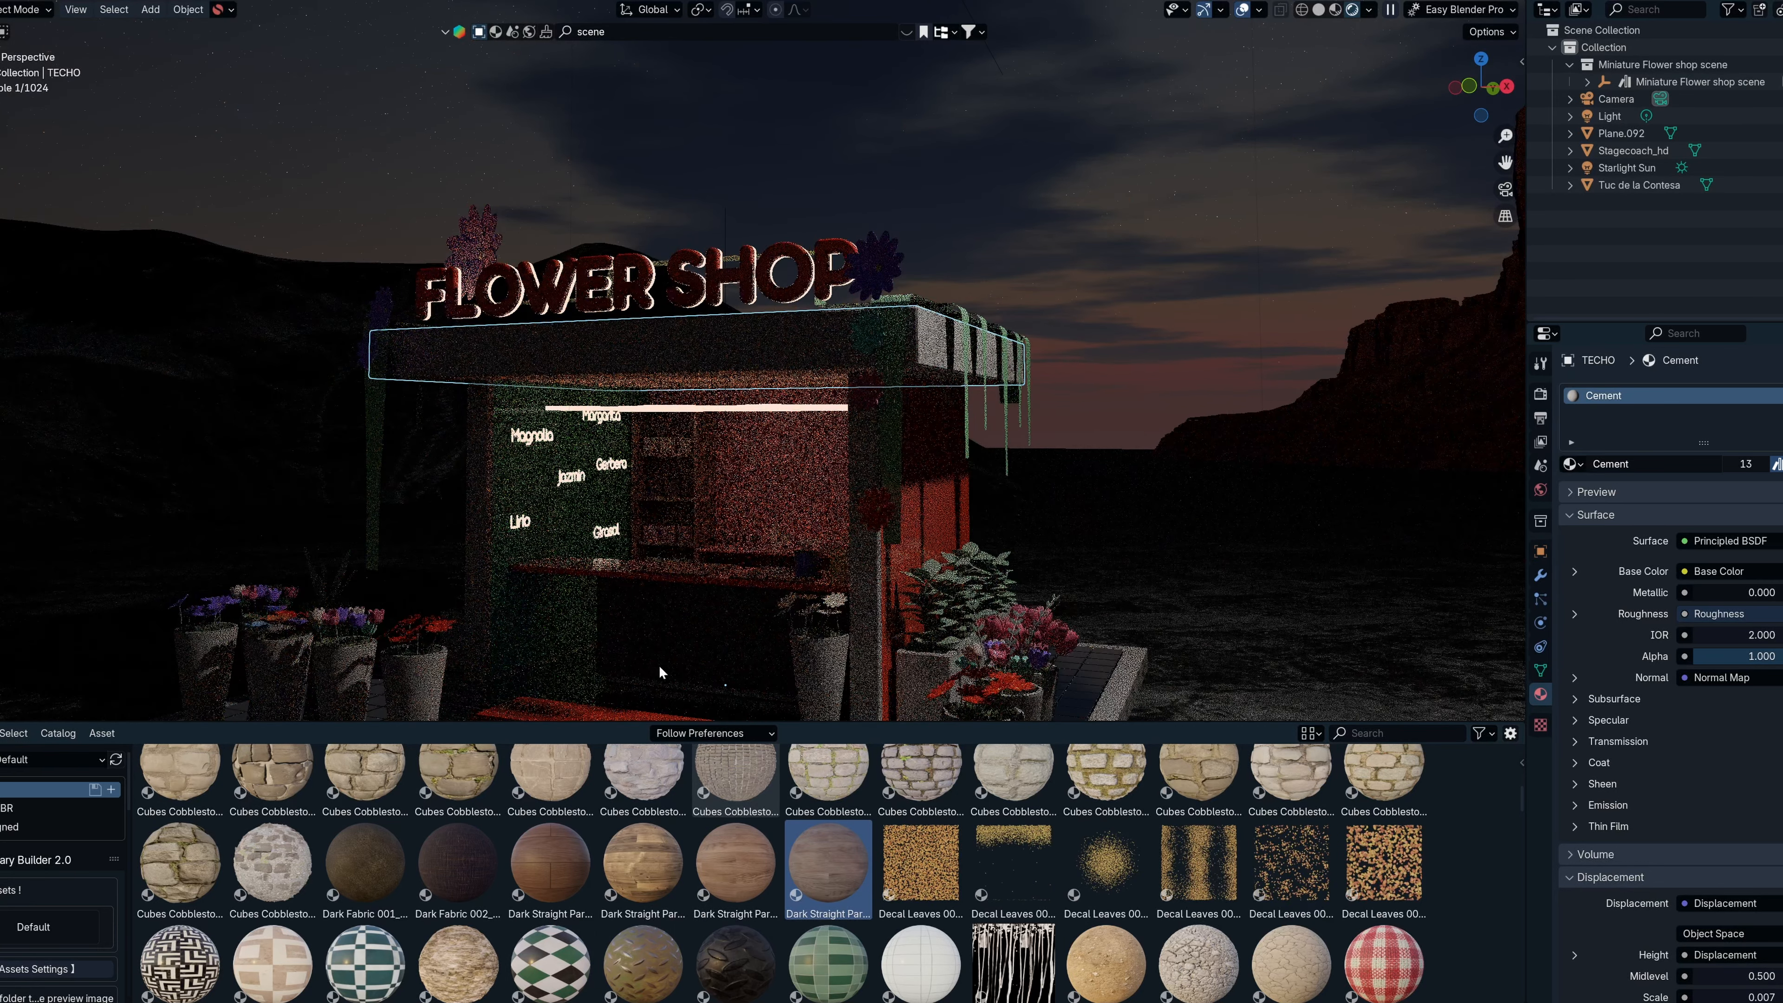
{"action": "left_click", "coordinate": [695, 662]}
Apply the Metal Rusty 007 material to the top and the legs of the red bench in front of the counter.
{"action": "key", "text": "KP_Decimal"}
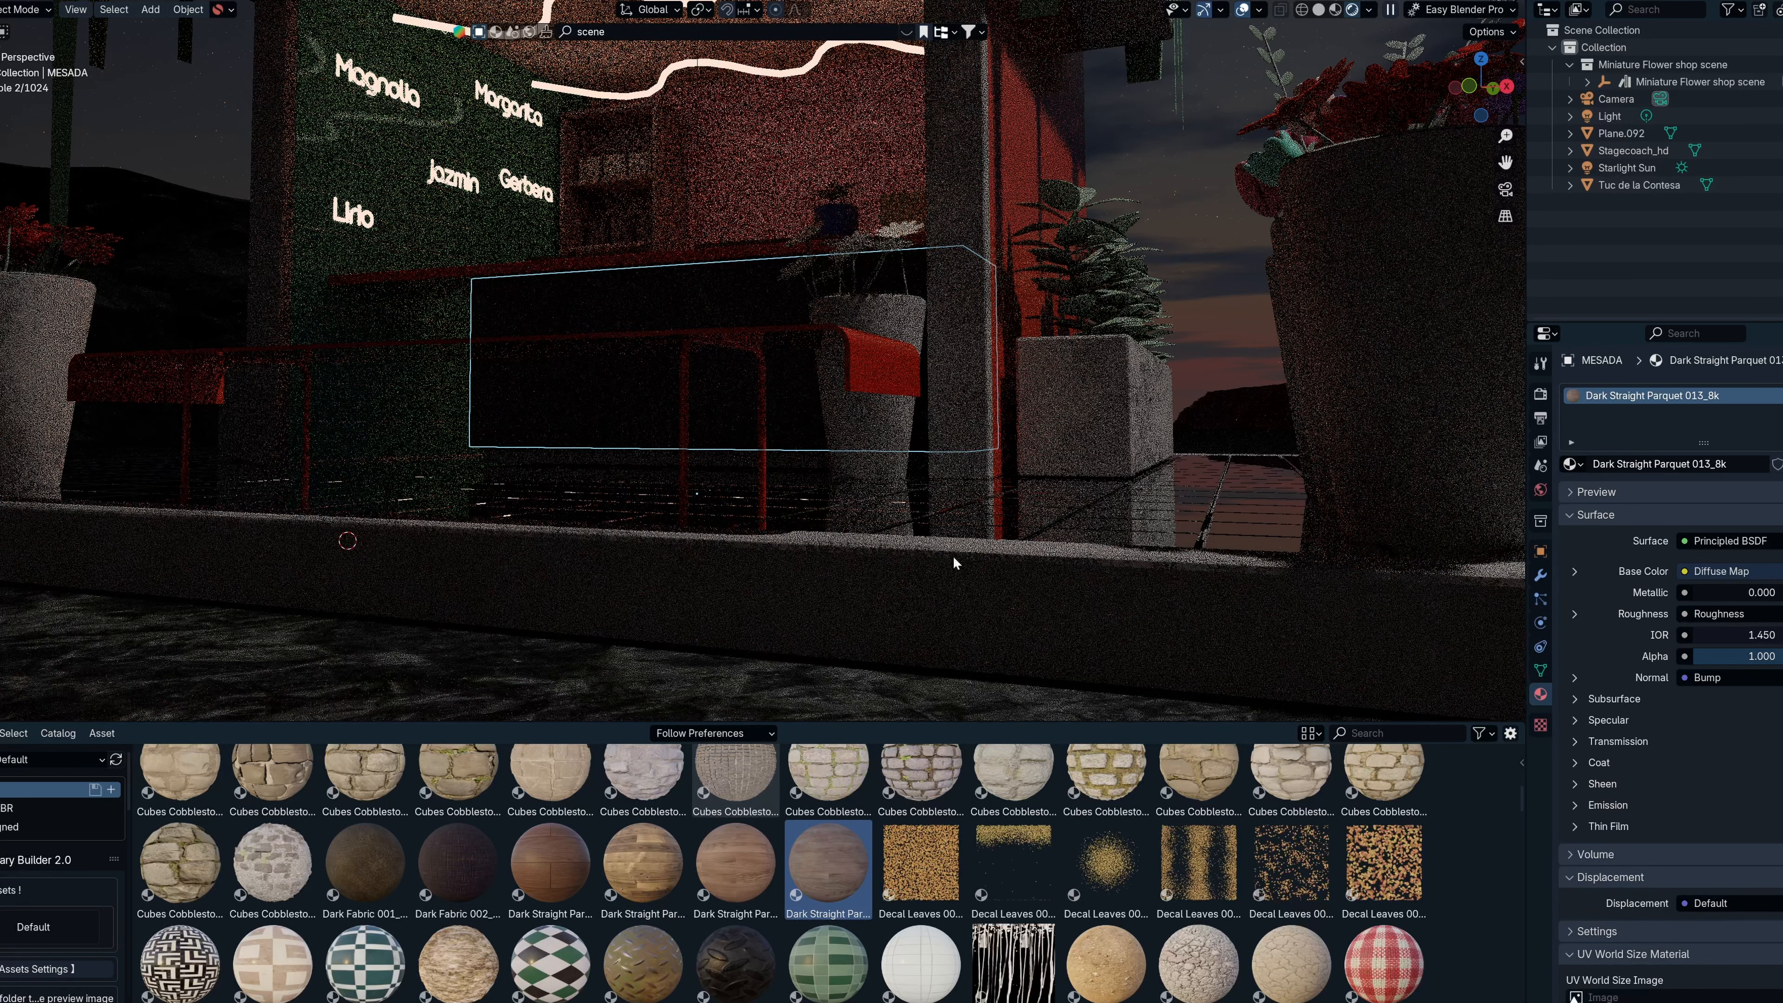
{"action": "scroll", "coordinate": [603, 873], "scroll_direction": "up", "scroll_amount": 15}
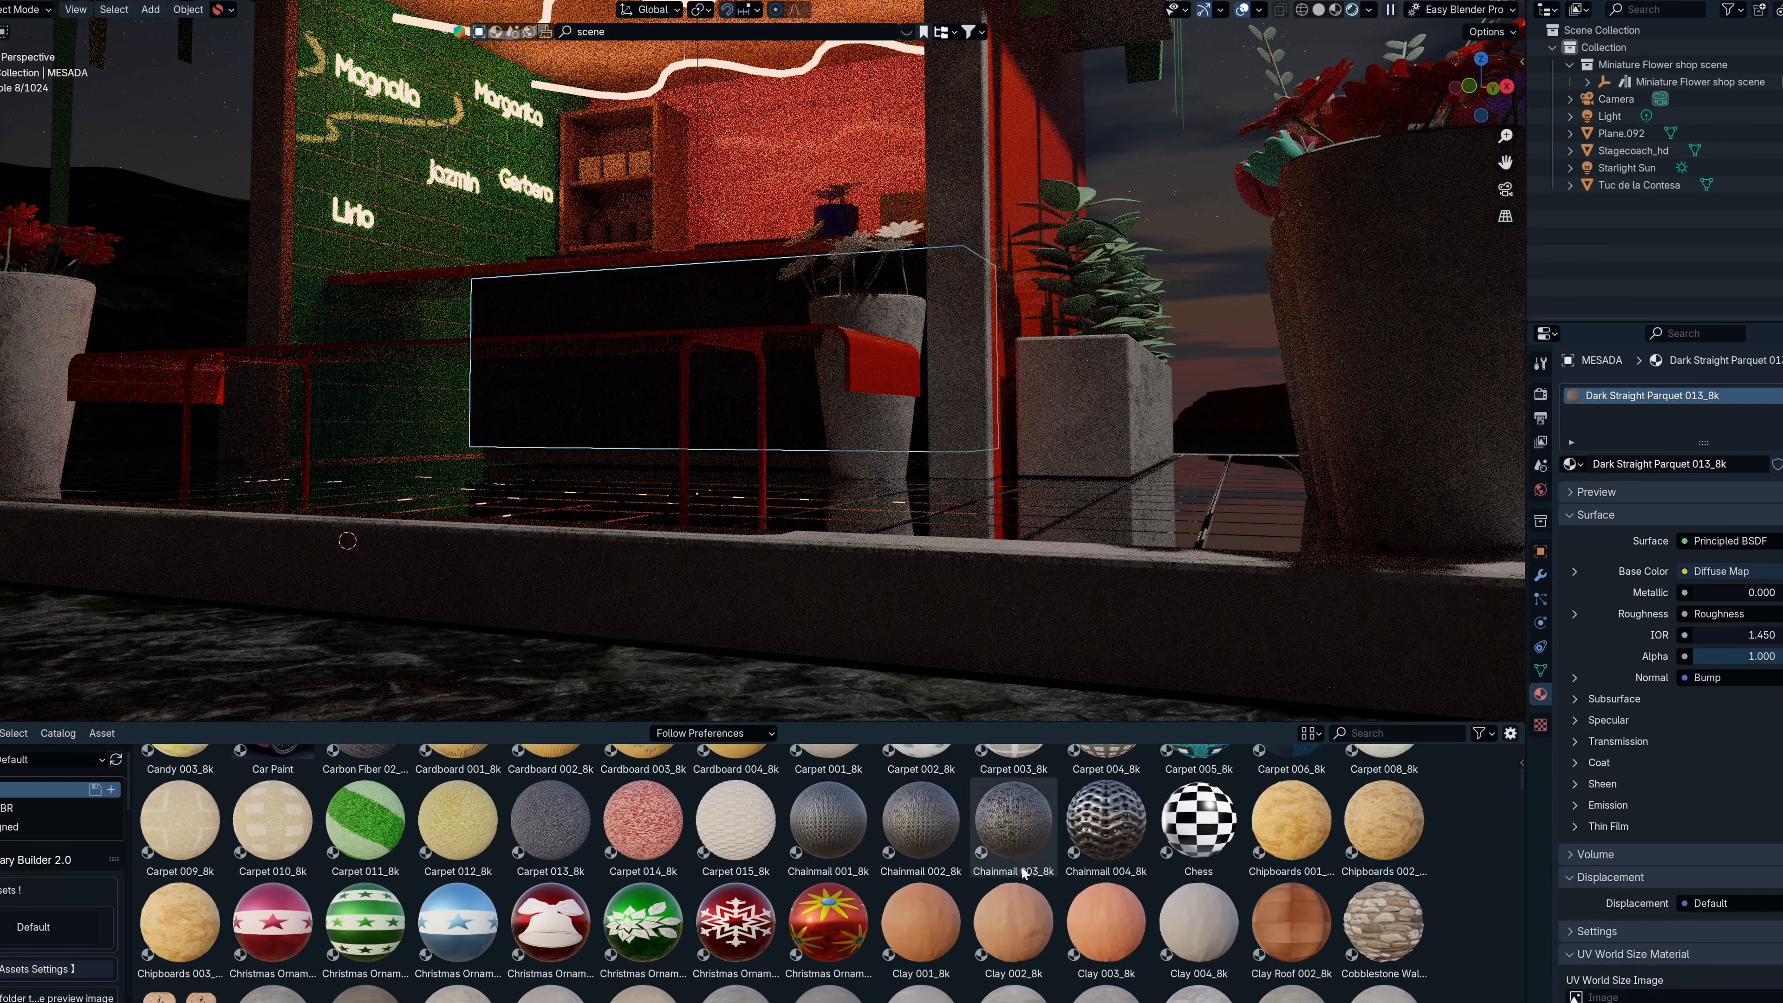
{"action": "scroll", "coordinate": [602, 889], "scroll_direction": "down", "scroll_amount": 20}
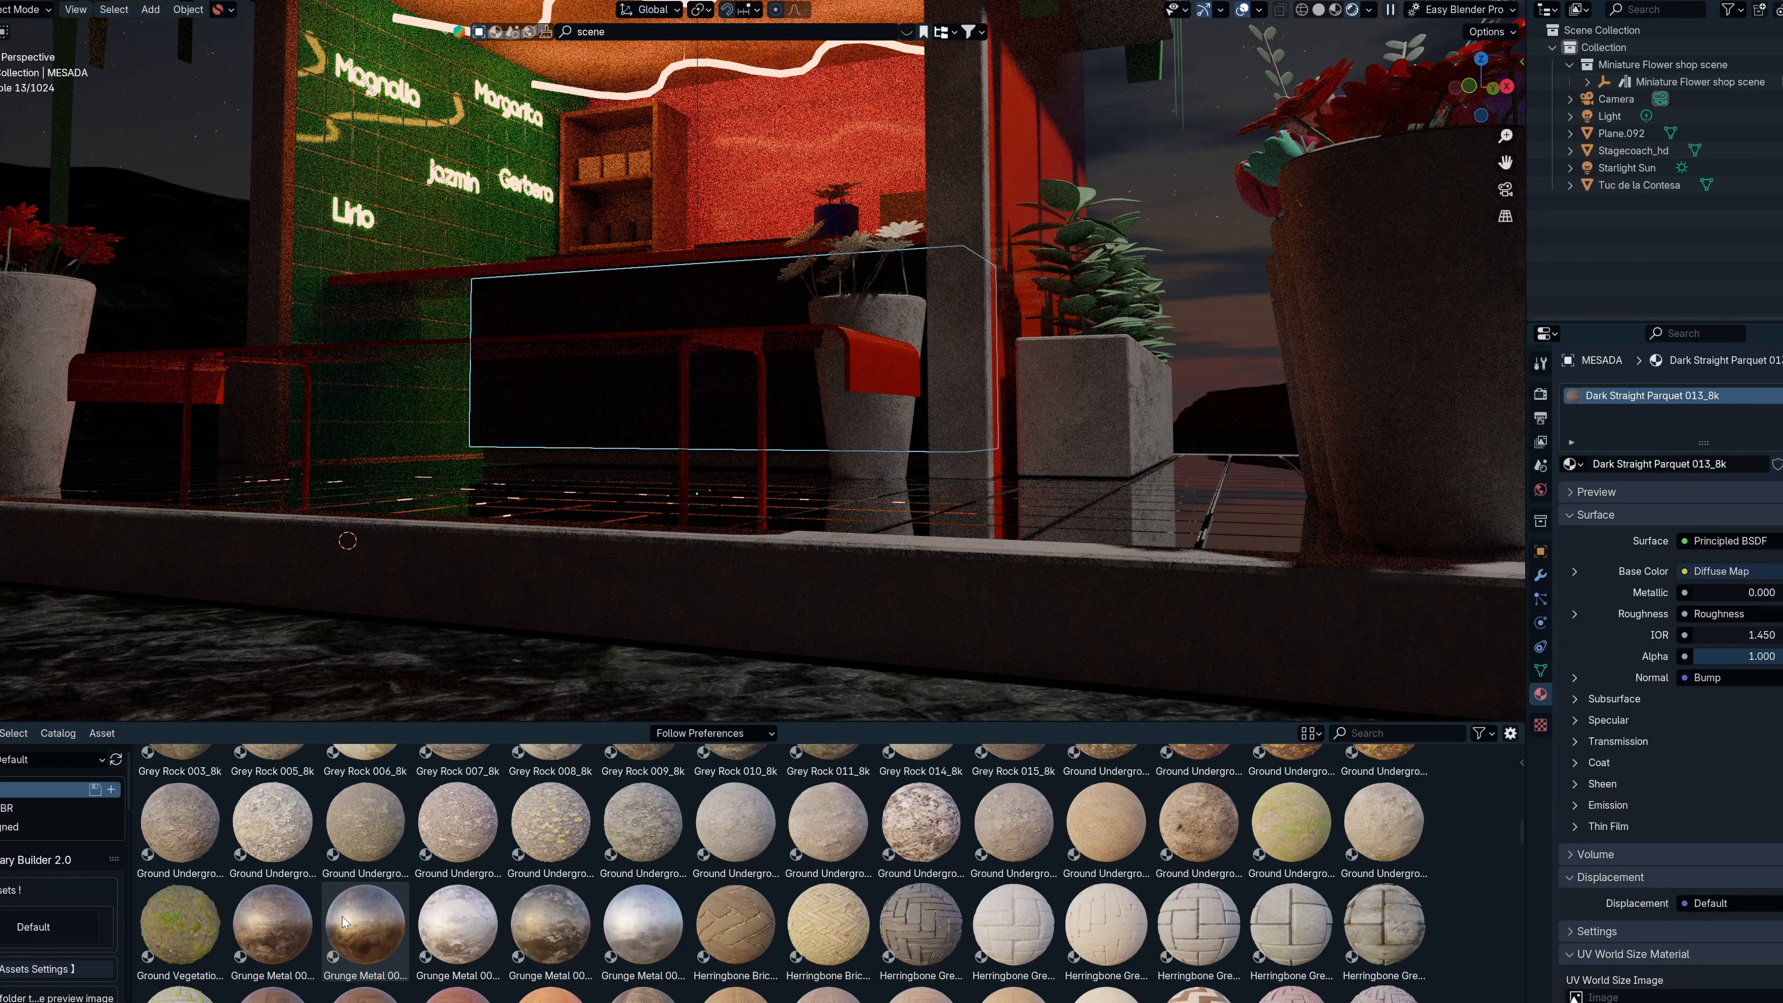
{"action": "scroll", "coordinate": [343, 922], "scroll_direction": "down", "scroll_amount": 10}
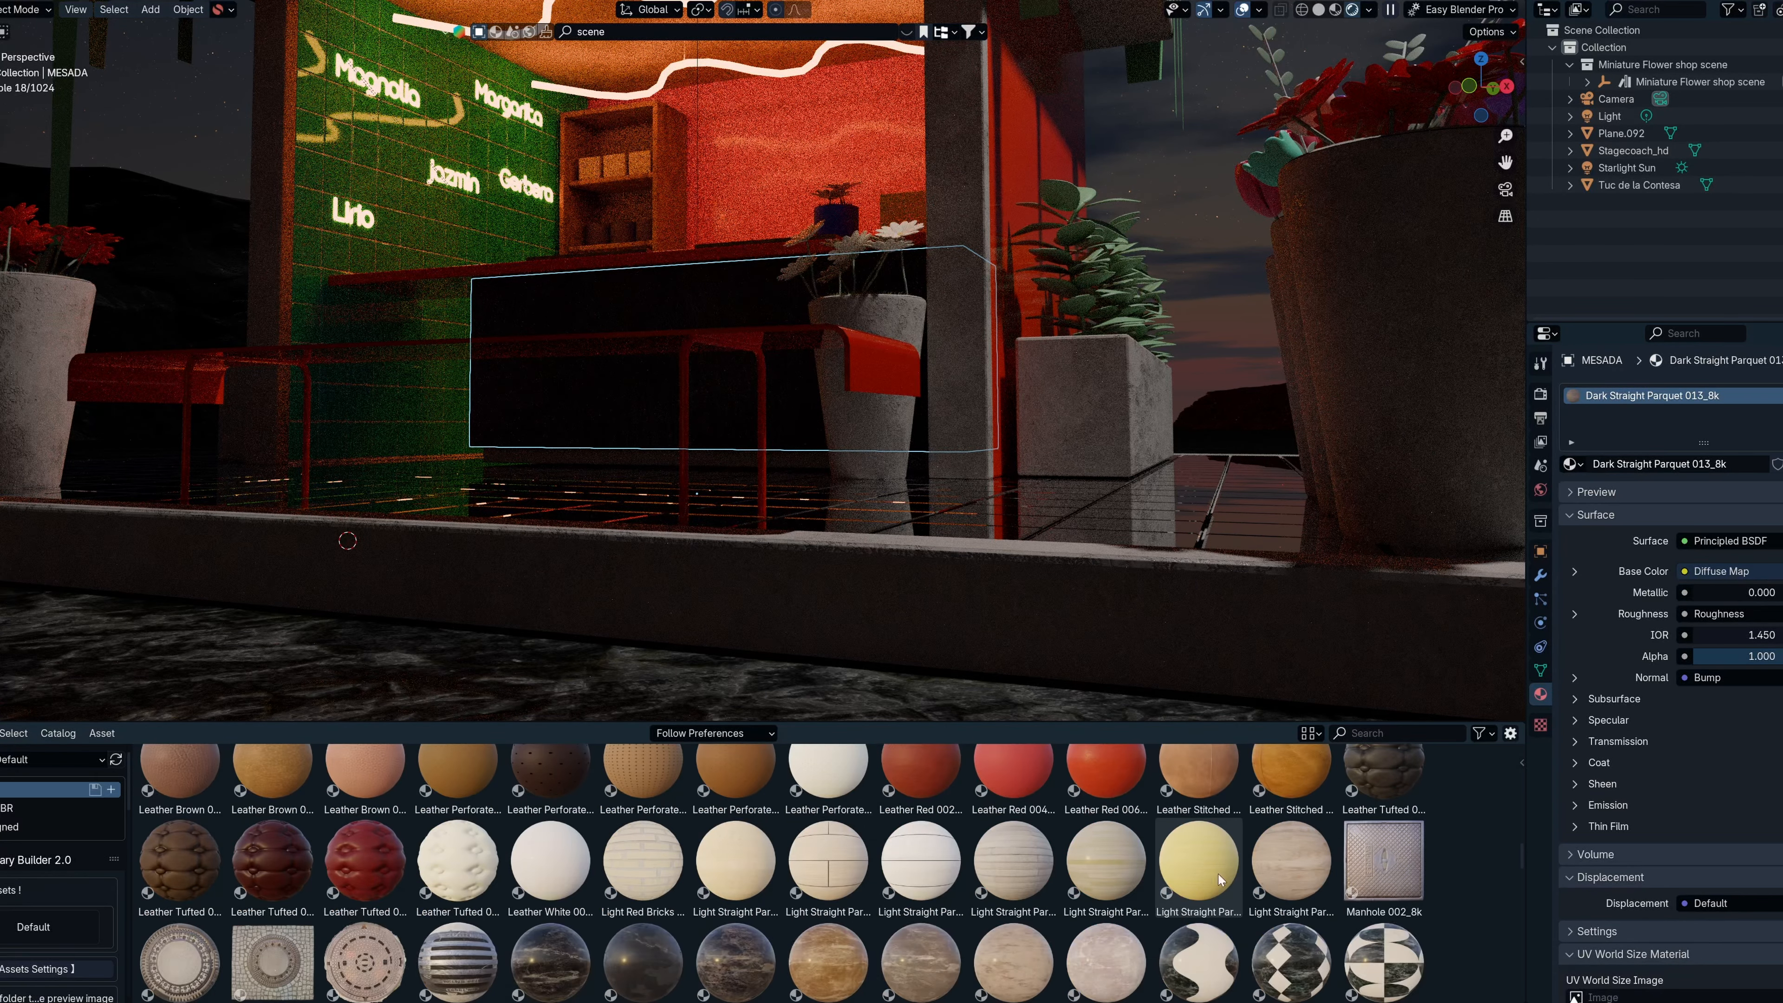
{"action": "scroll", "coordinate": [638, 905], "scroll_direction": "down", "scroll_amount": 8}
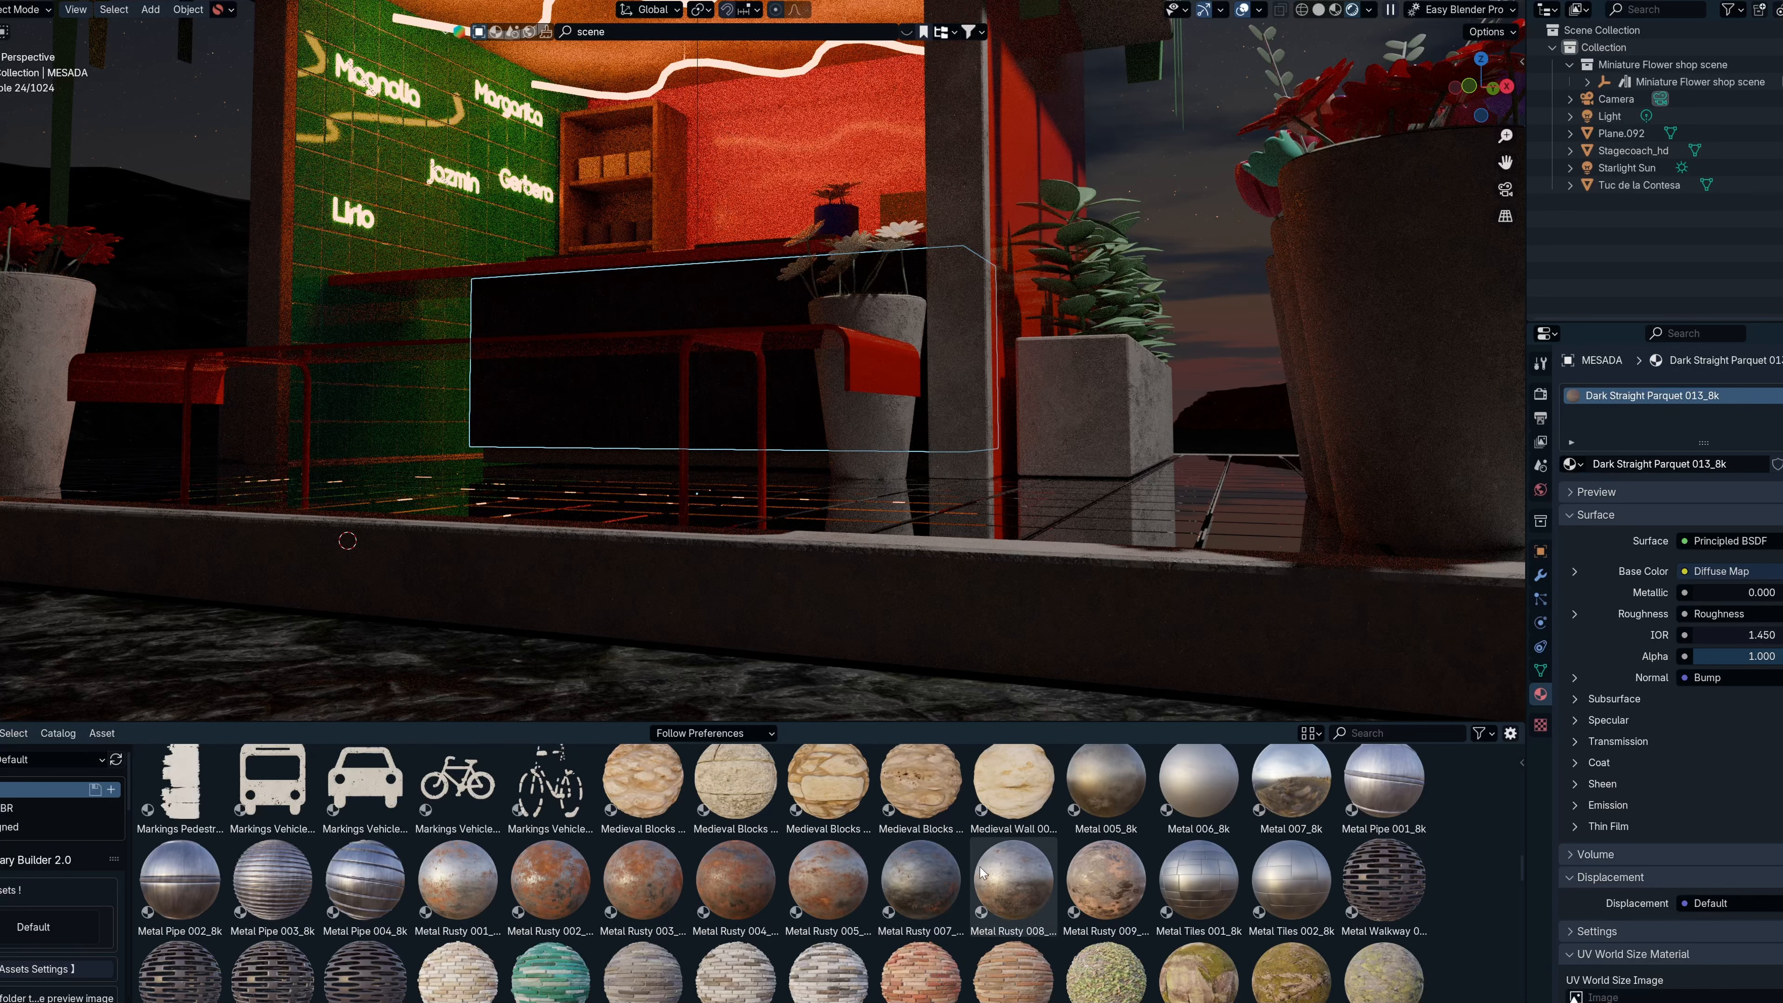
{"action": "left_click_drag", "start_coordinate": [901, 866], "coordinate": [635, 338]}
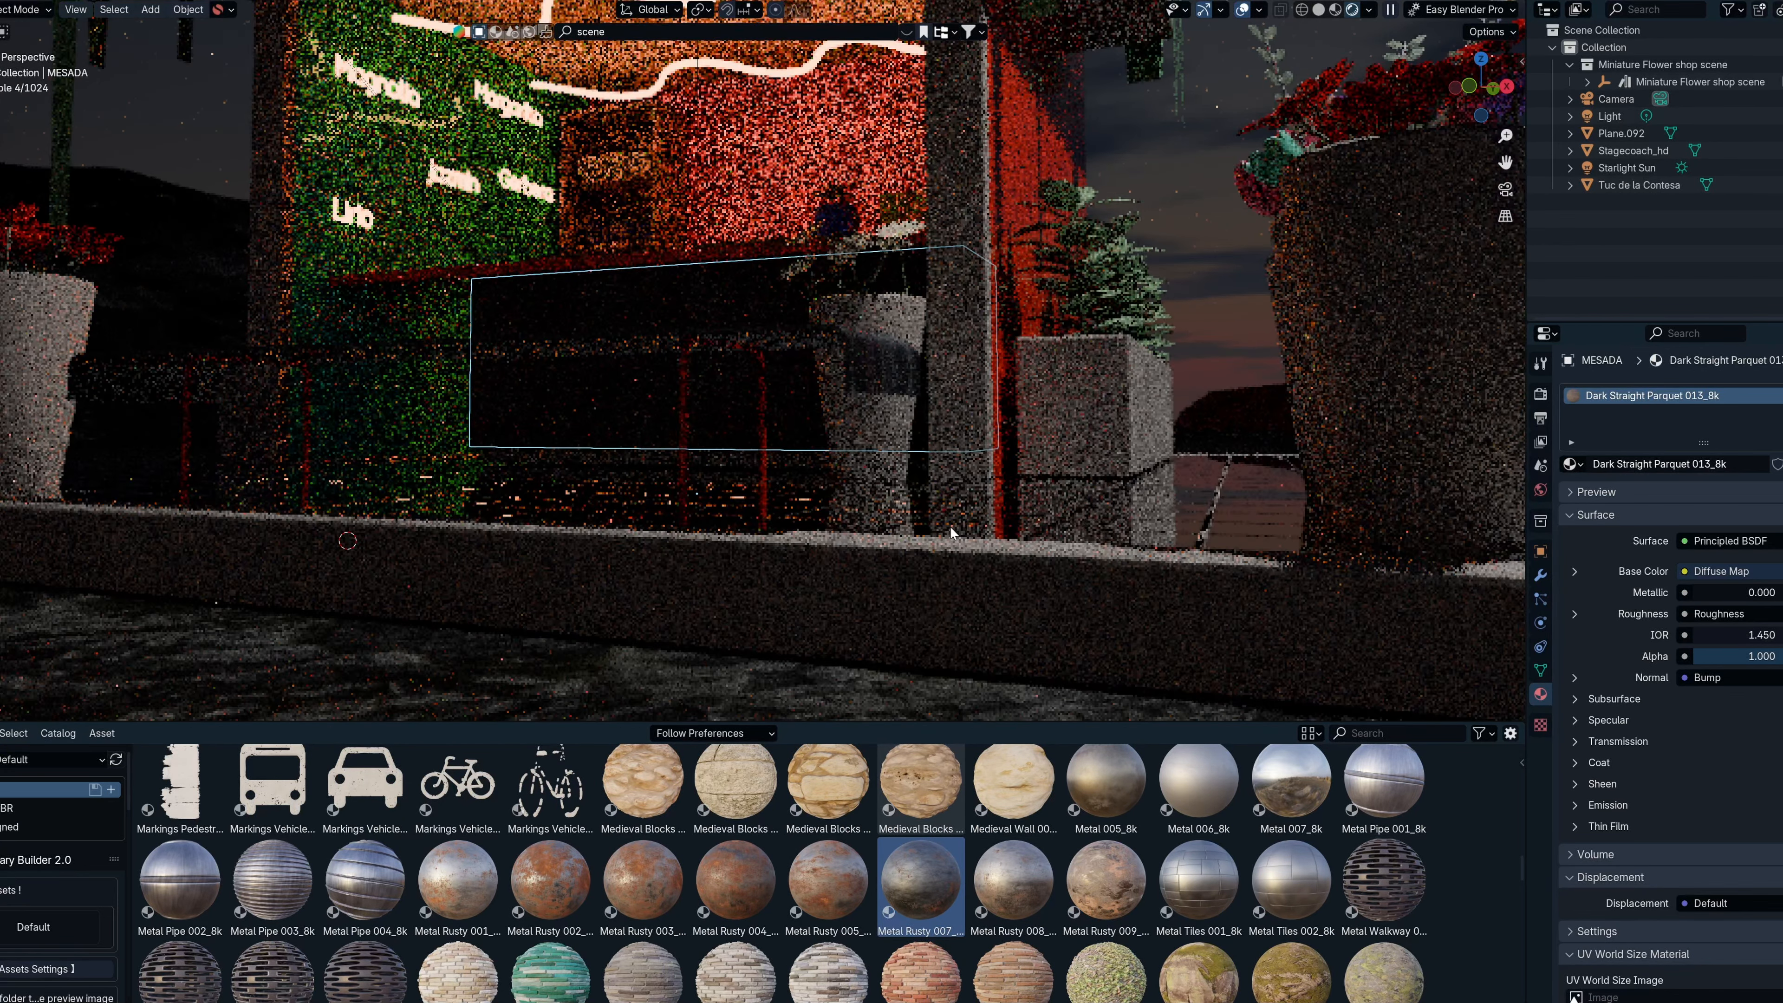
{"action": "left_click_drag", "start_coordinate": [921, 883], "coordinate": [763, 402]}
Apply a rectangular black tile material to the square planter and Terrazzo 003_8k to the foreground flower pot on the shop's sign-wall side.
{"action": "scroll", "coordinate": [1094, 878], "scroll_direction": "down", "scroll_amount": 10}
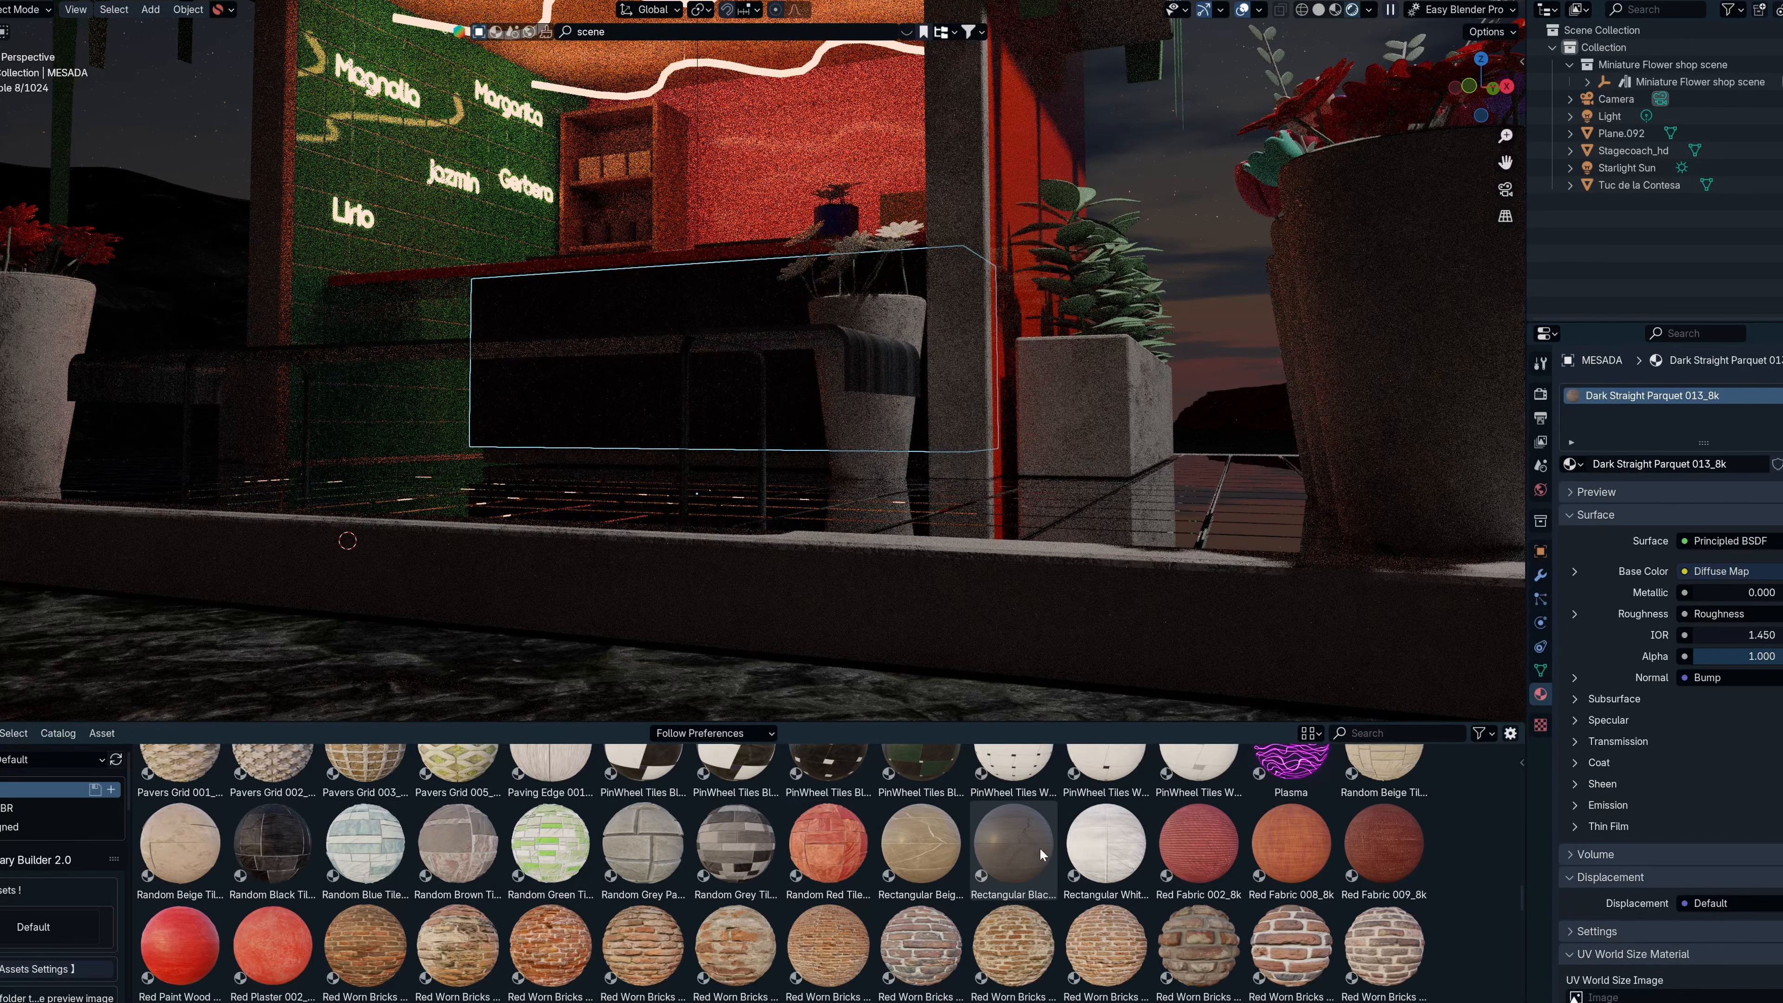
{"action": "left_click_drag", "start_coordinate": [1020, 860], "coordinate": [1113, 474]}
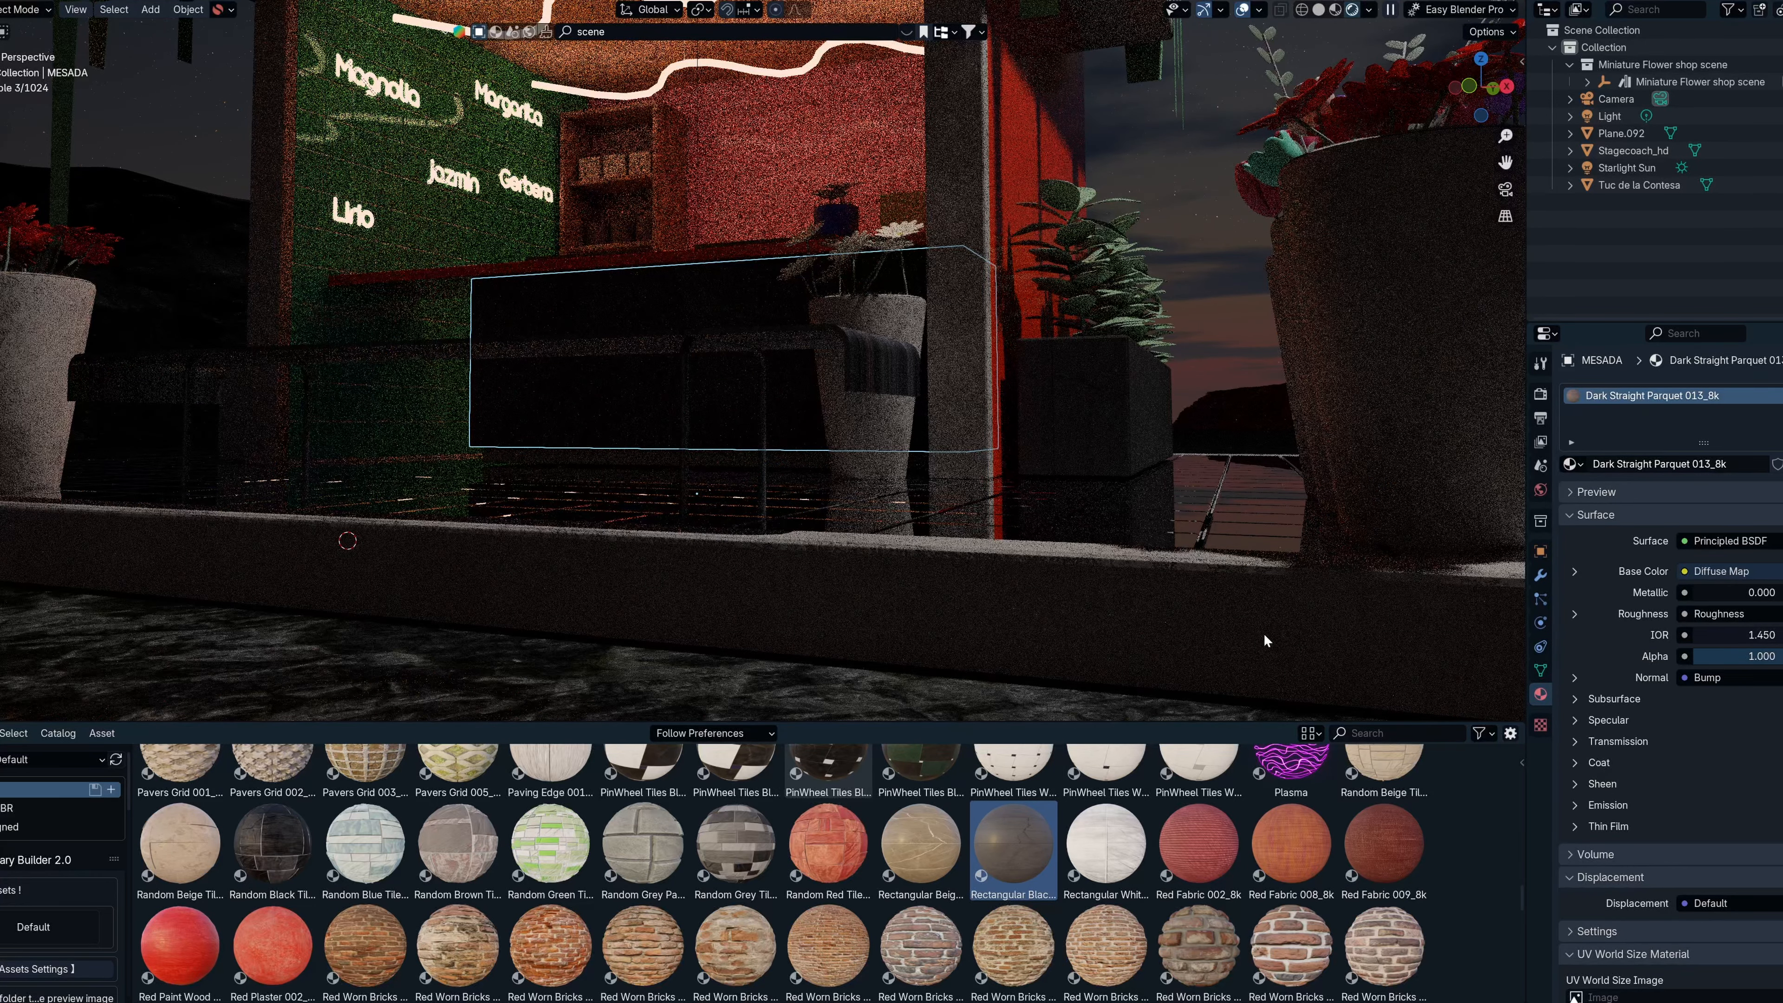
{"action": "scroll", "coordinate": [1088, 911], "scroll_direction": "down", "scroll_amount": 10}
{"action": "scroll", "coordinate": [1073, 910], "scroll_direction": "down", "scroll_amount": 10}
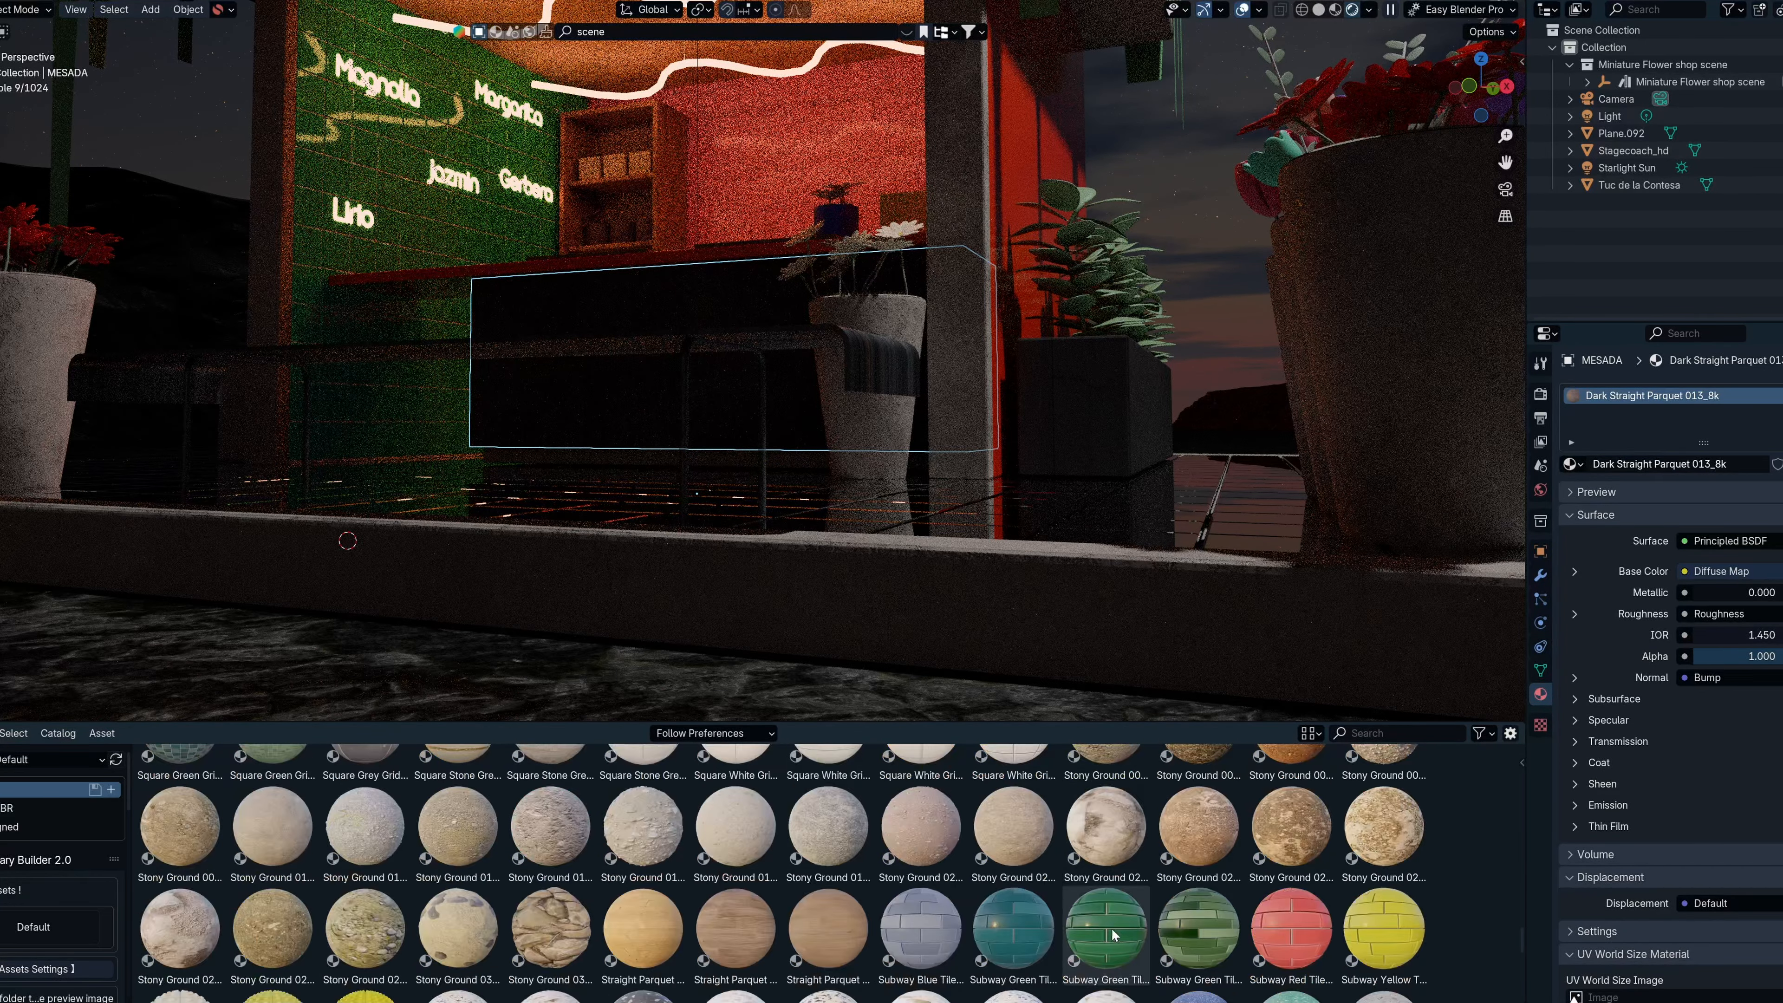
{"action": "scroll", "coordinate": [386, 891], "scroll_direction": "up", "scroll_amount": 2}
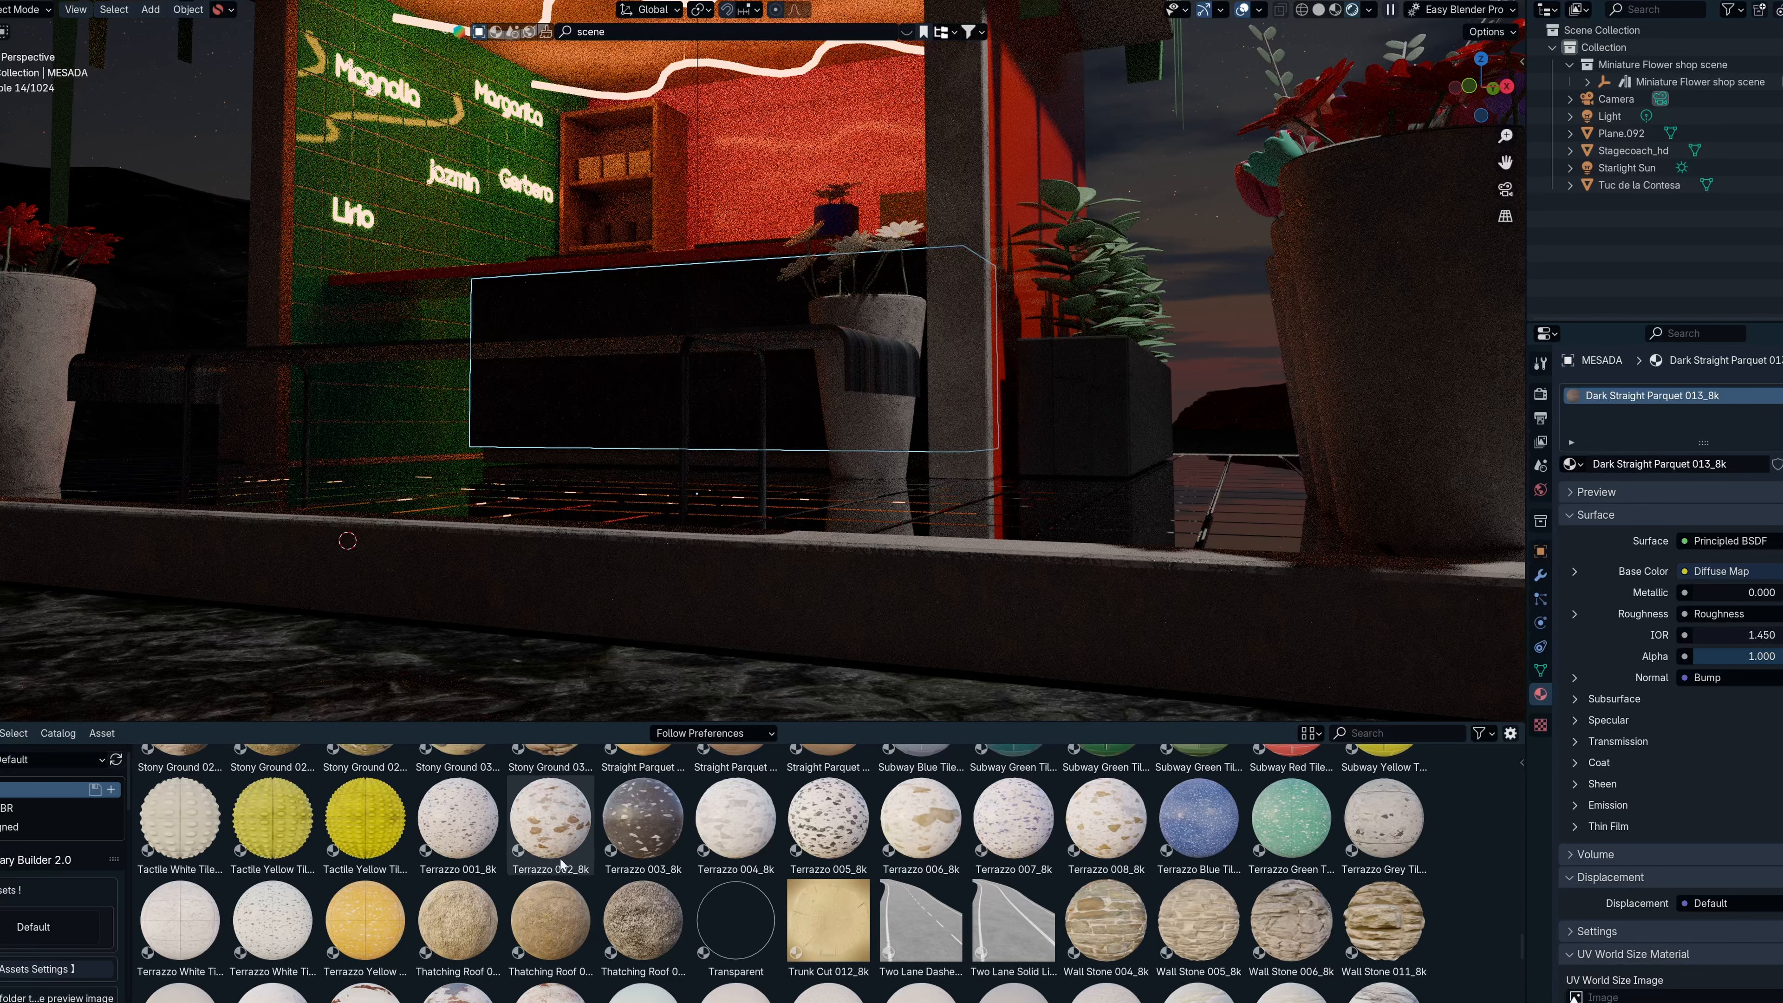
{"action": "left_click", "coordinate": [643, 822]}
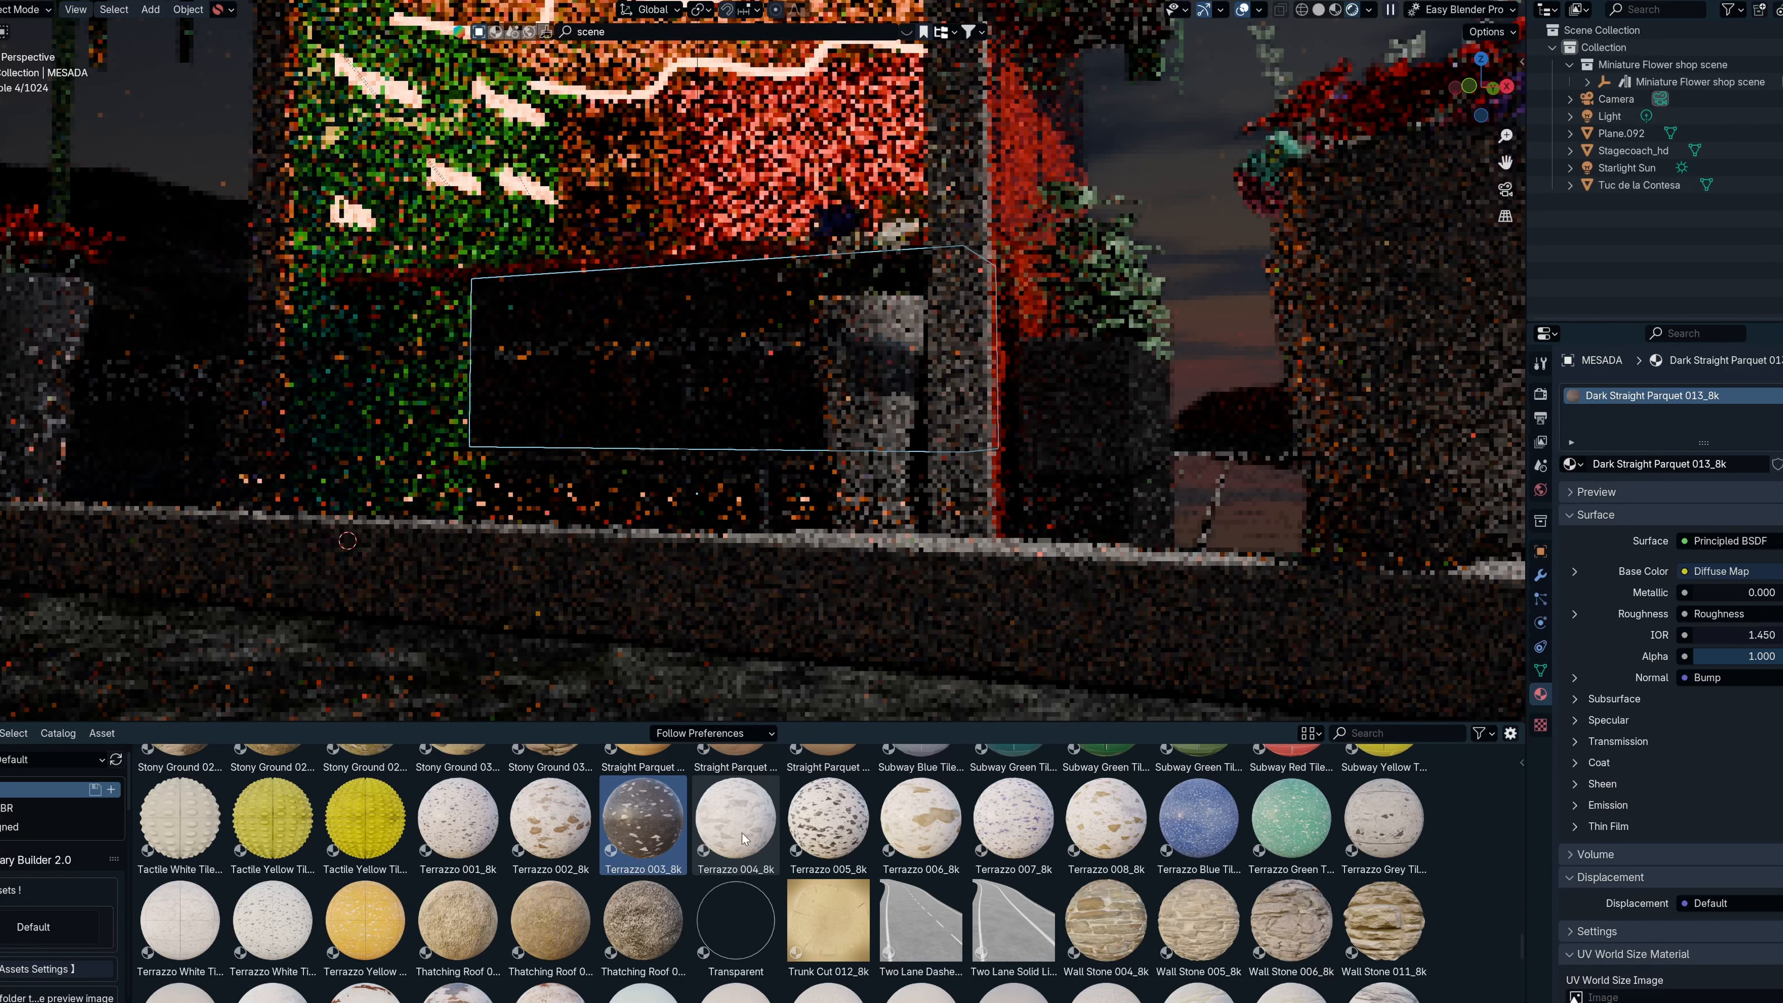
{"action": "key", "text": "shift+s"}
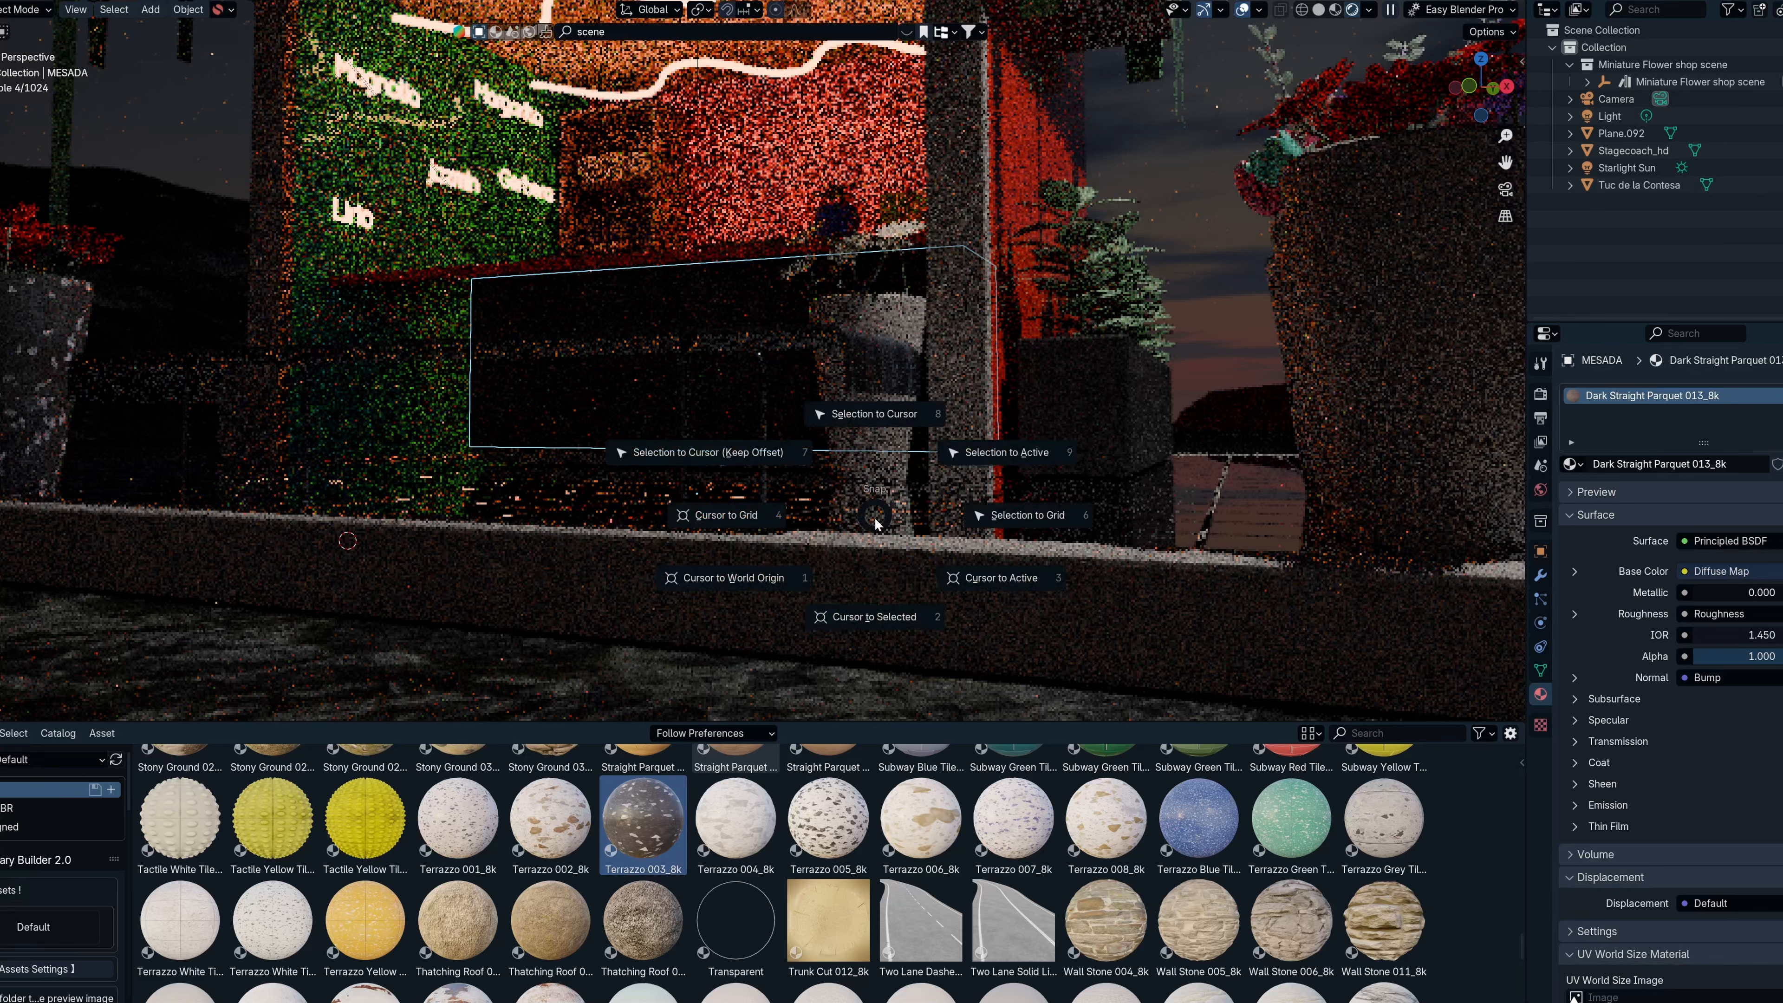
{"action": "left_click", "coordinate": [783, 274]}
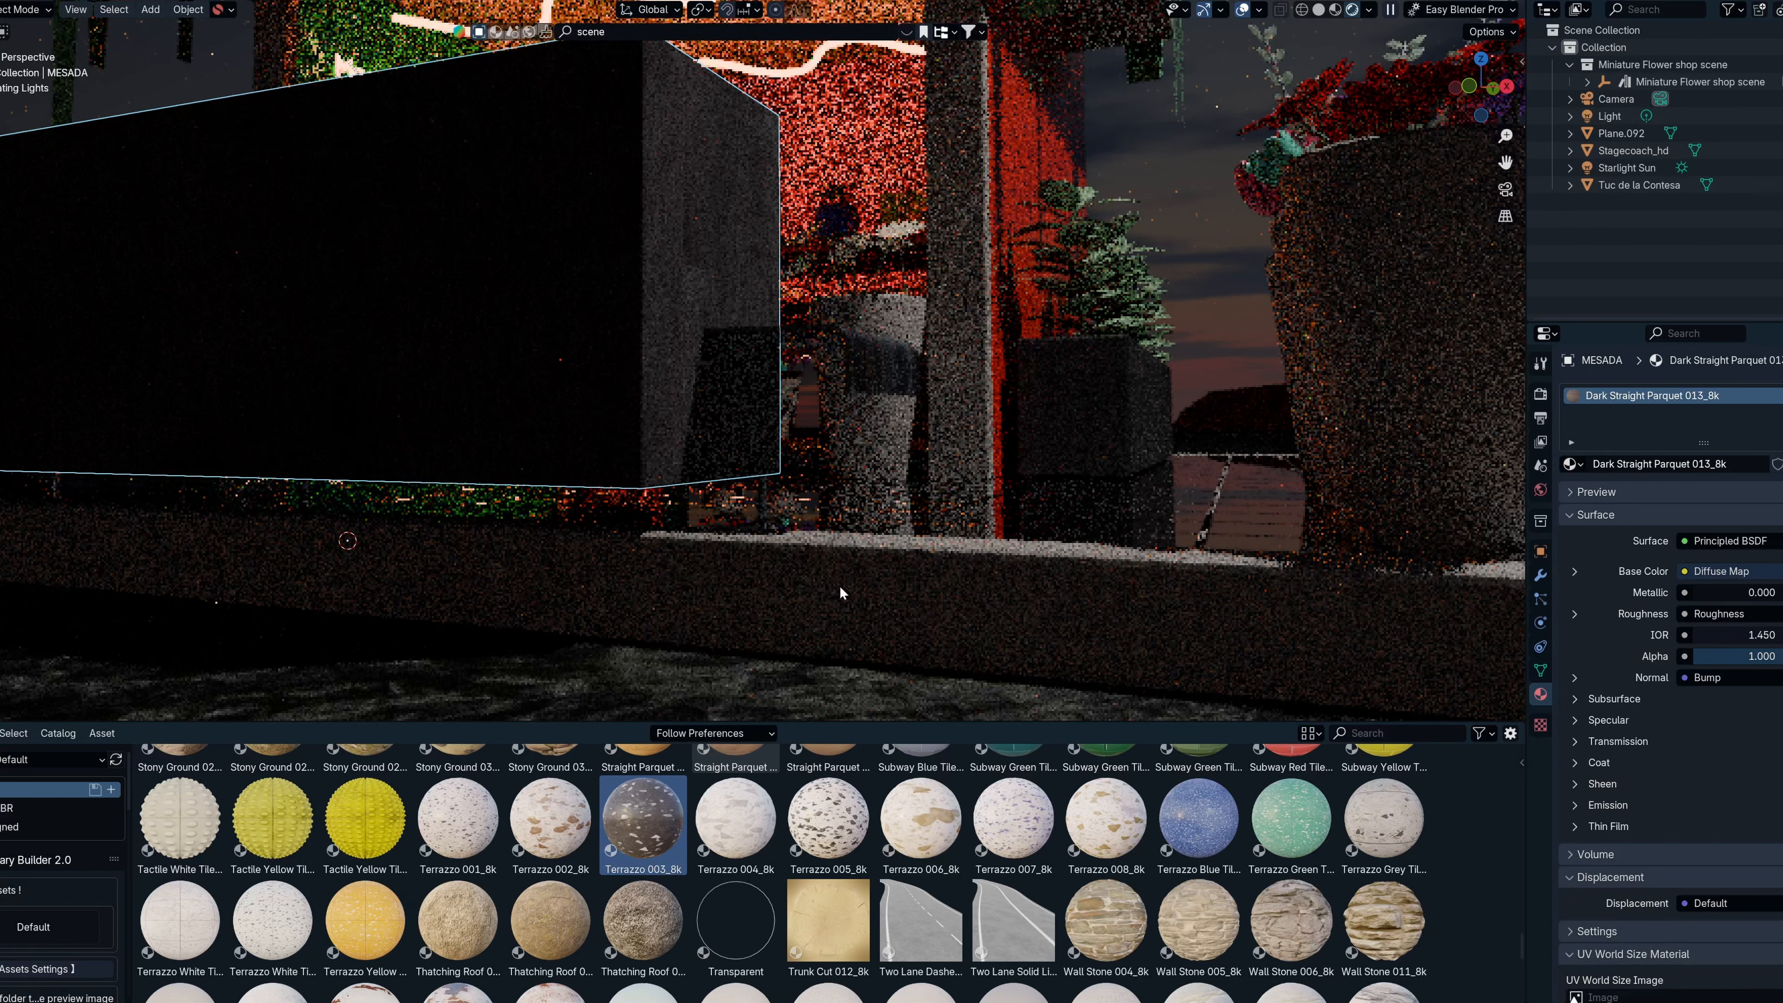
{"action": "key", "text": "ctrl+z"}
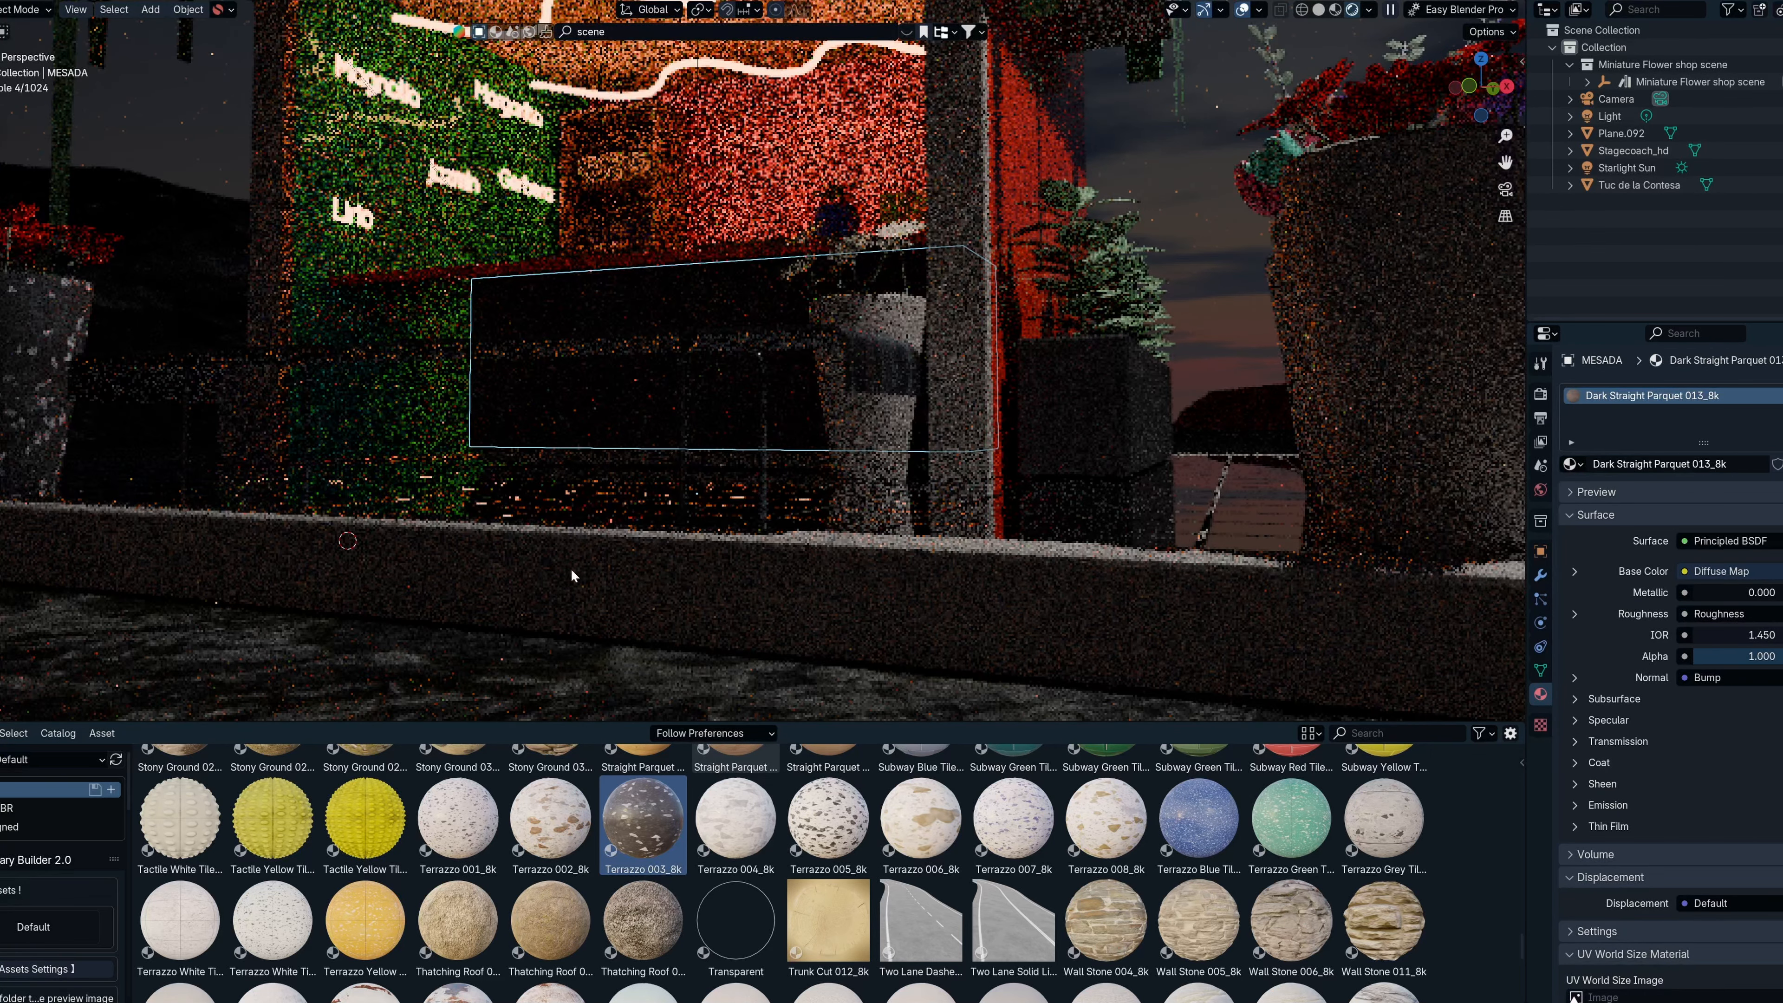
Apply the Terrazzo 003_8k material to the round pot in front of the counter and to the large pot beside the square planter.
{"action": "left_click", "coordinate": [864, 421]}
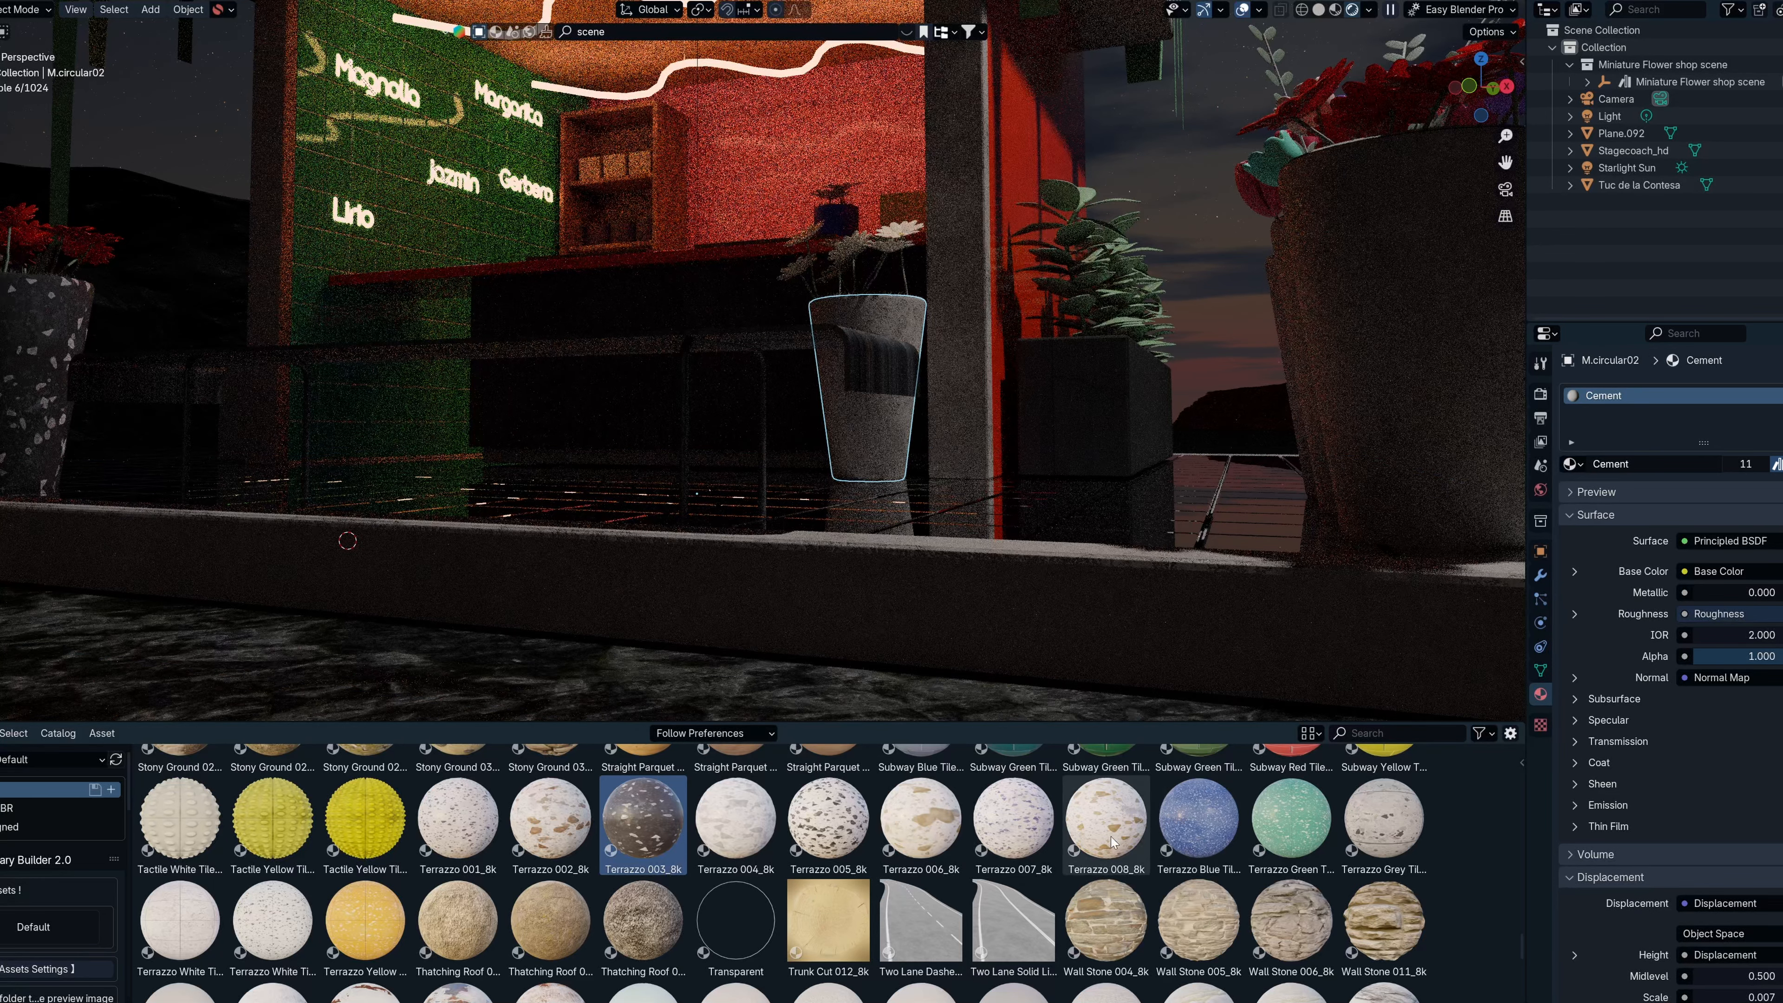
{"action": "scroll", "coordinate": [539, 858], "scroll_direction": "down", "scroll_amount": 8}
{"action": "scroll", "coordinate": [617, 843], "scroll_direction": "up", "scroll_amount": 8}
{"action": "left_click_drag", "start_coordinate": [643, 824], "coordinate": [872, 462]}
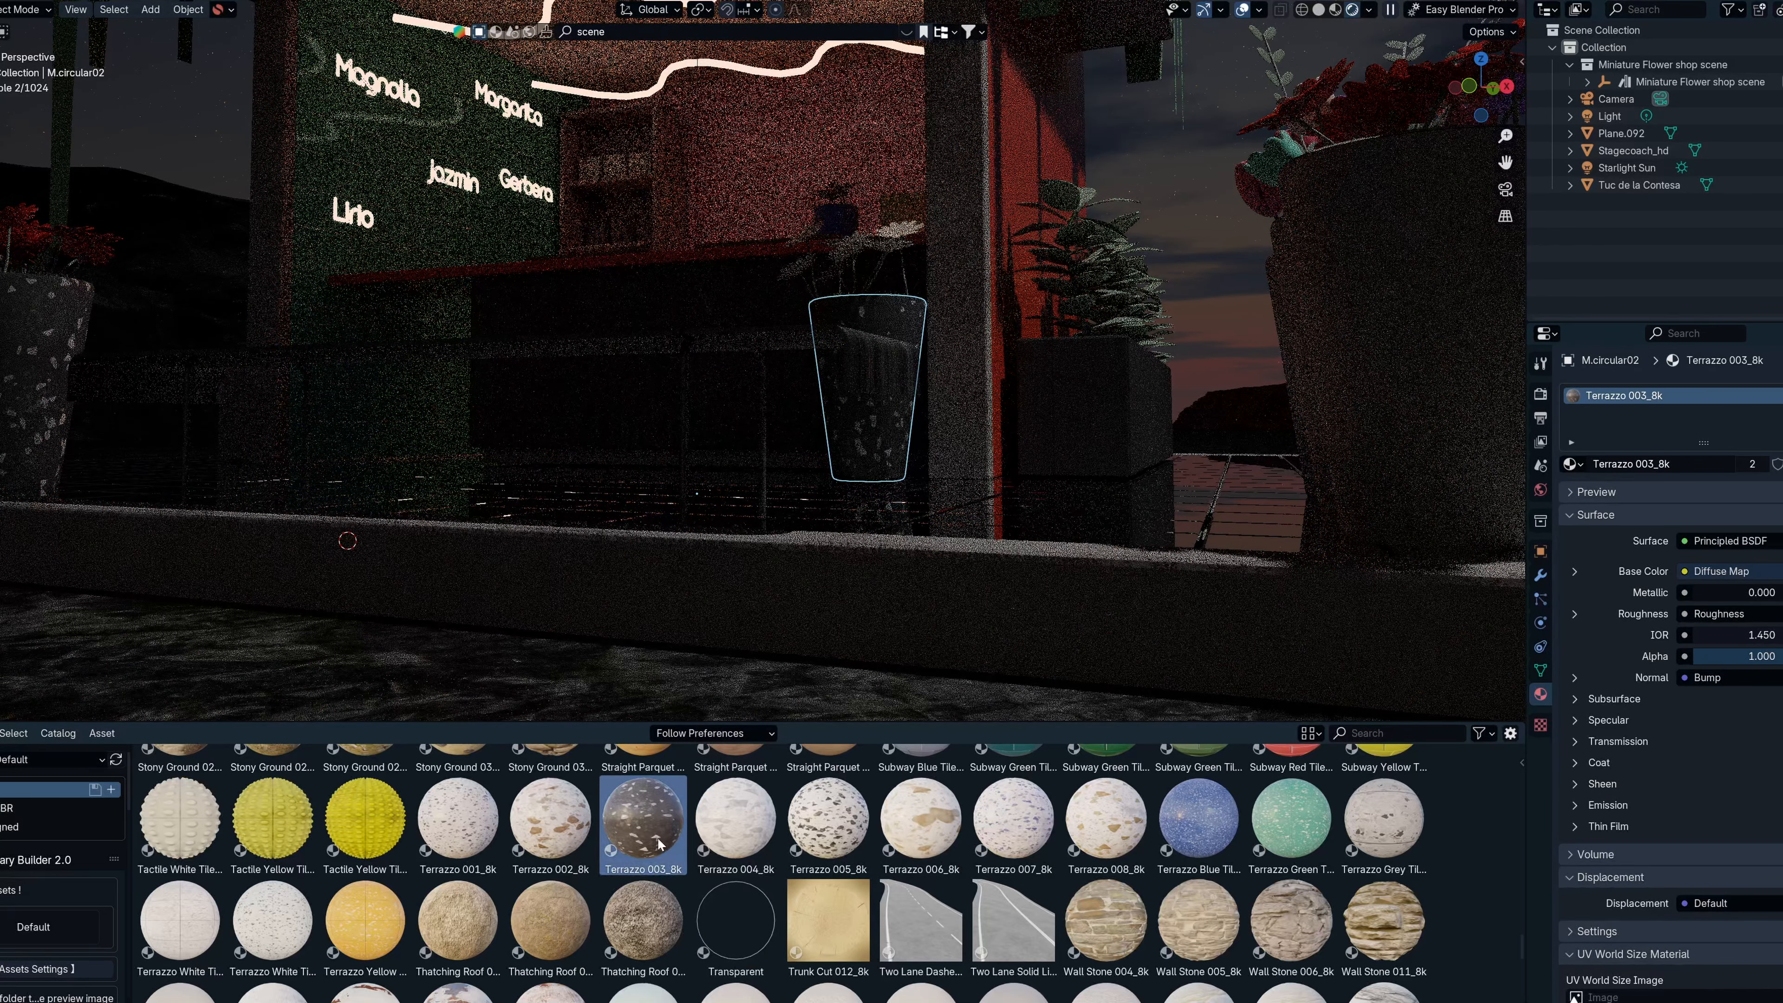
{"action": "left_click_drag", "start_coordinate": [660, 843], "coordinate": [1271, 492]}
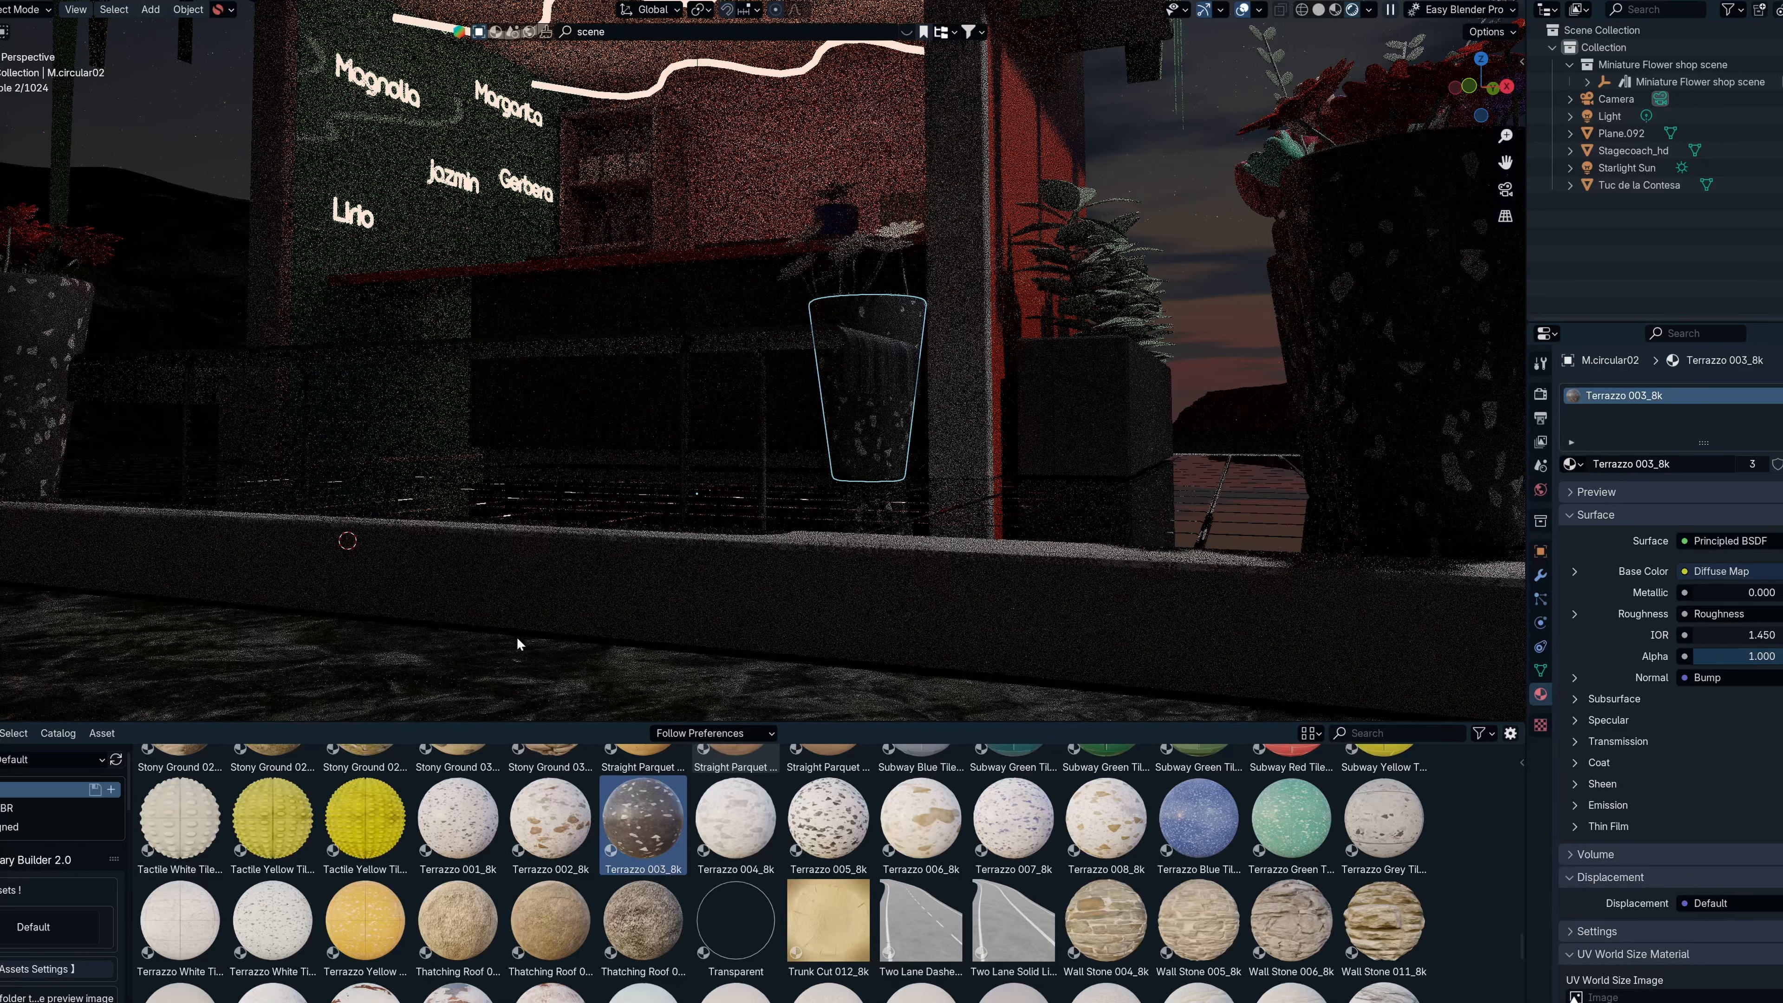
Apply a Square Bw Grid tile material to the green flower-name wall and a teal Subway Green tile material to the red back wall.
{"action": "scroll", "coordinate": [752, 927], "scroll_direction": "up", "scroll_amount": 6}
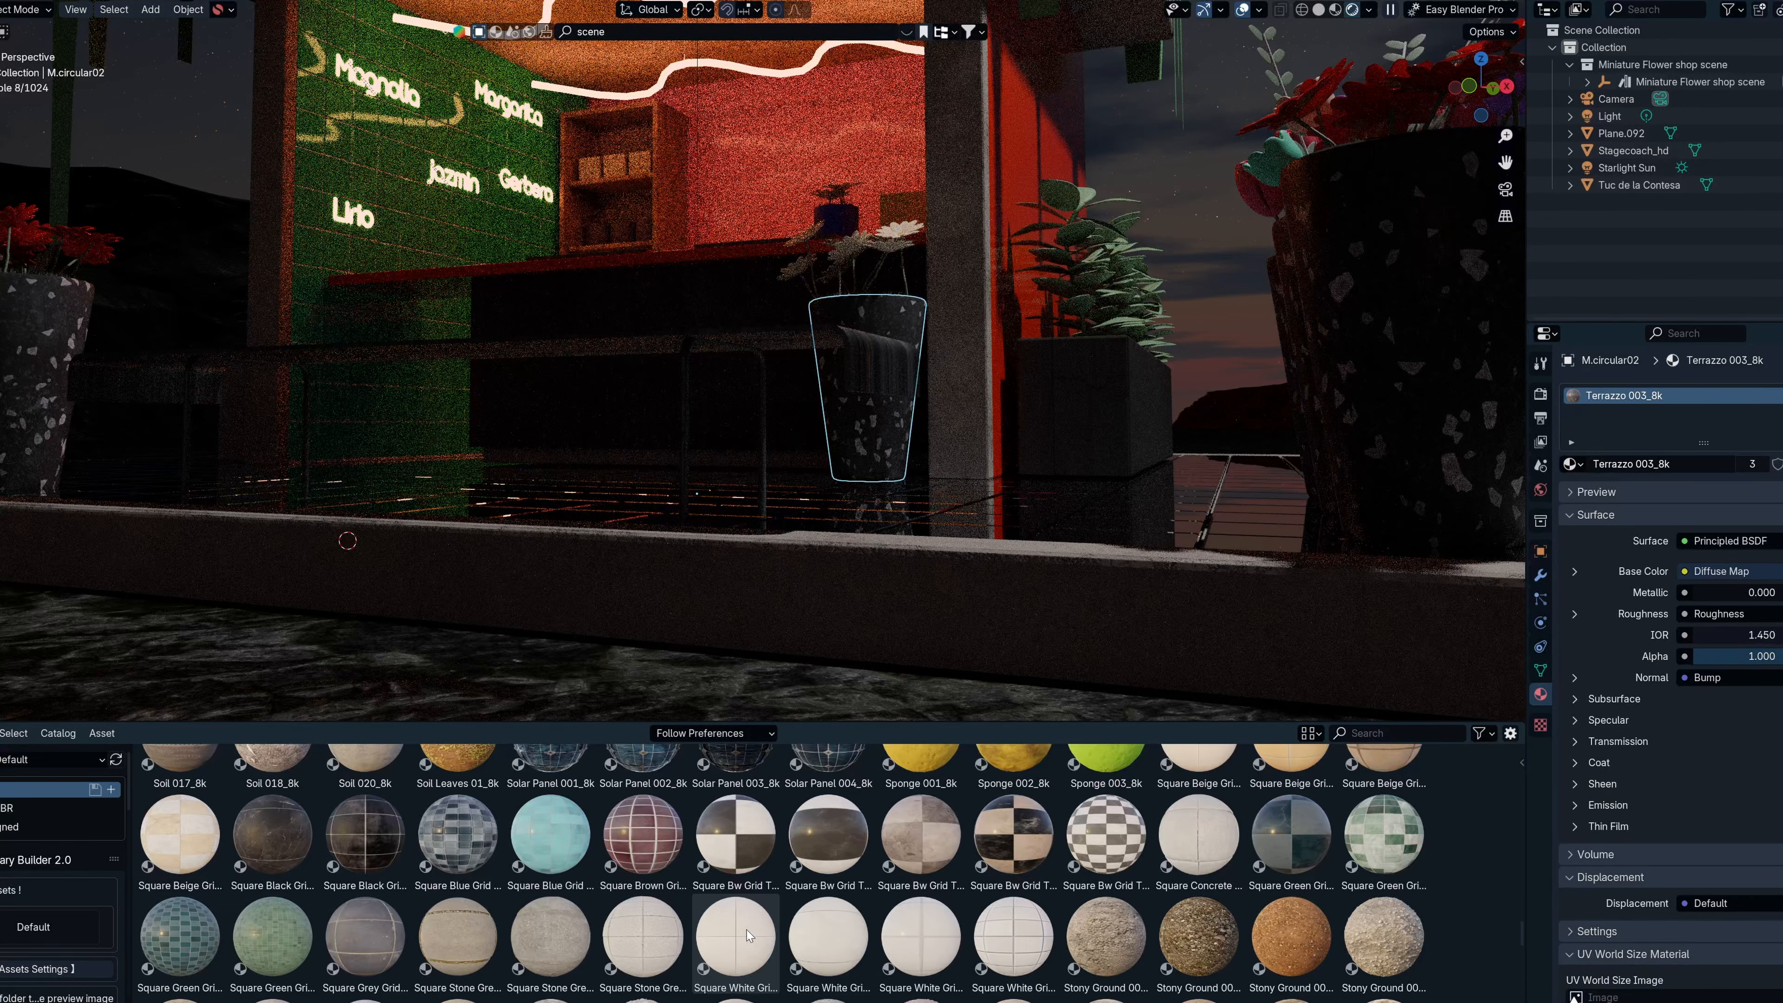
{"action": "scroll", "coordinate": [744, 928], "scroll_direction": "up", "scroll_amount": 2}
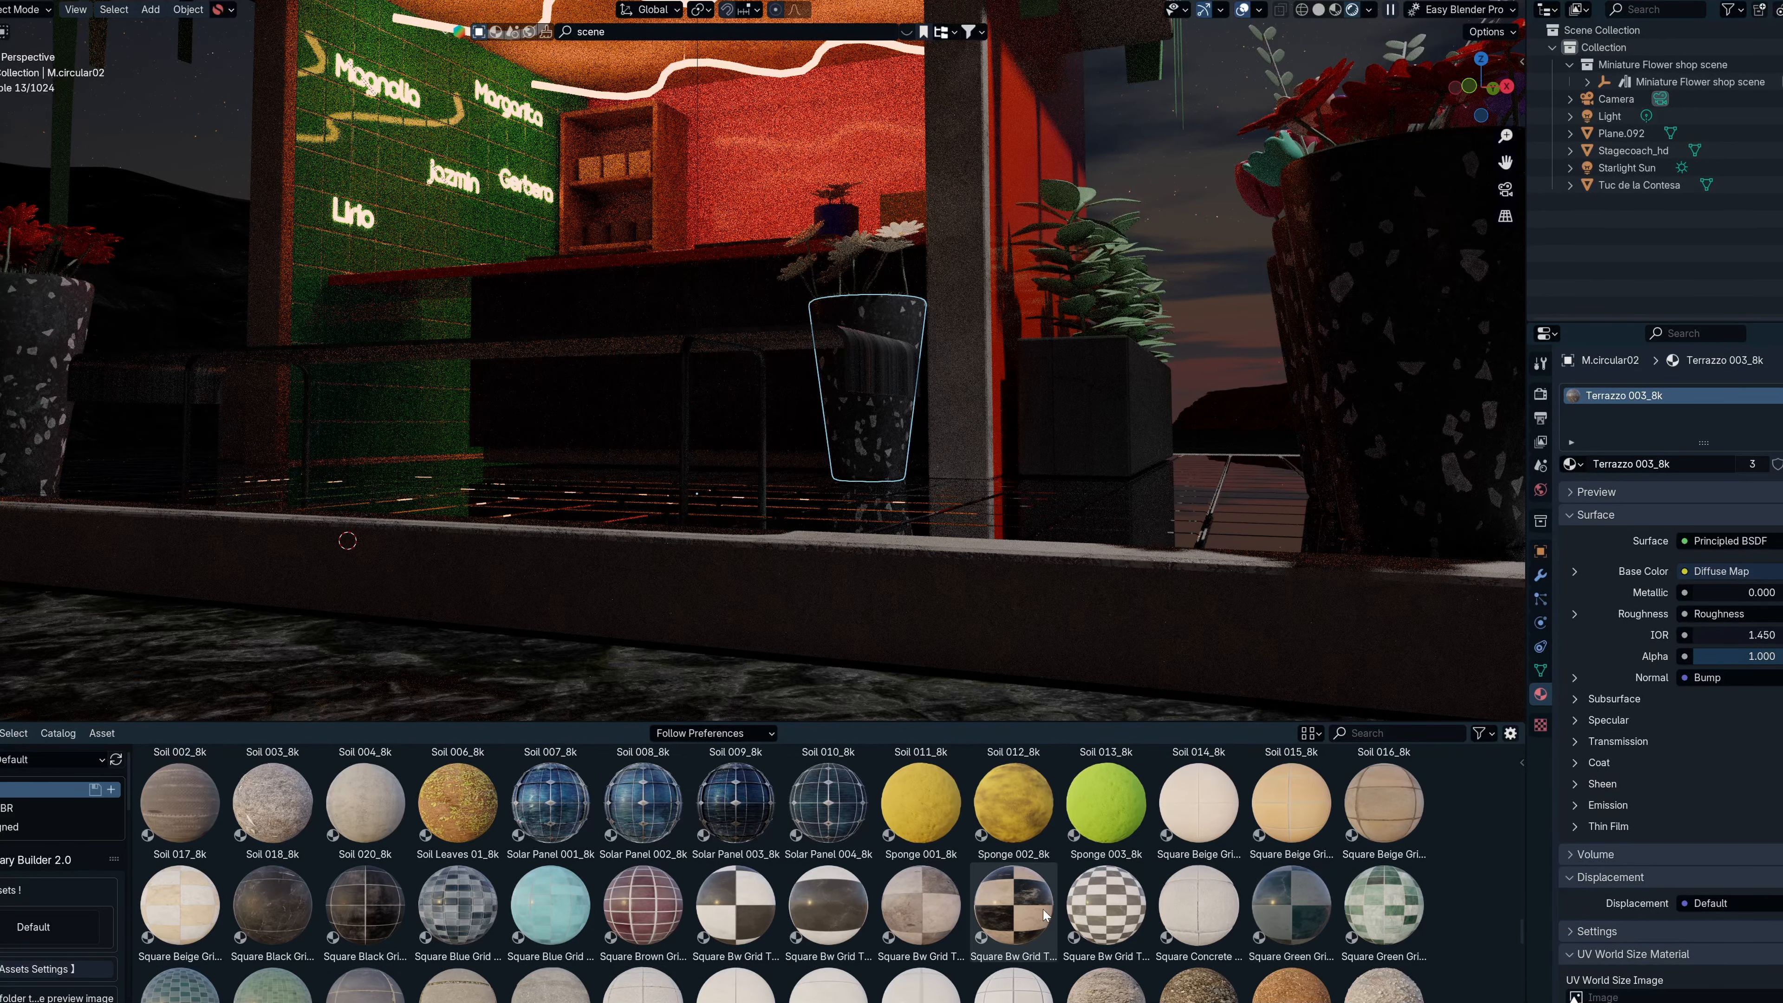
{"action": "left_click_drag", "start_coordinate": [1025, 911], "coordinate": [316, 243]}
{"action": "scroll", "coordinate": [967, 936], "scroll_direction": "down", "scroll_amount": 2}
{"action": "scroll", "coordinate": [1013, 871], "scroll_direction": "down", "scroll_amount": 6}
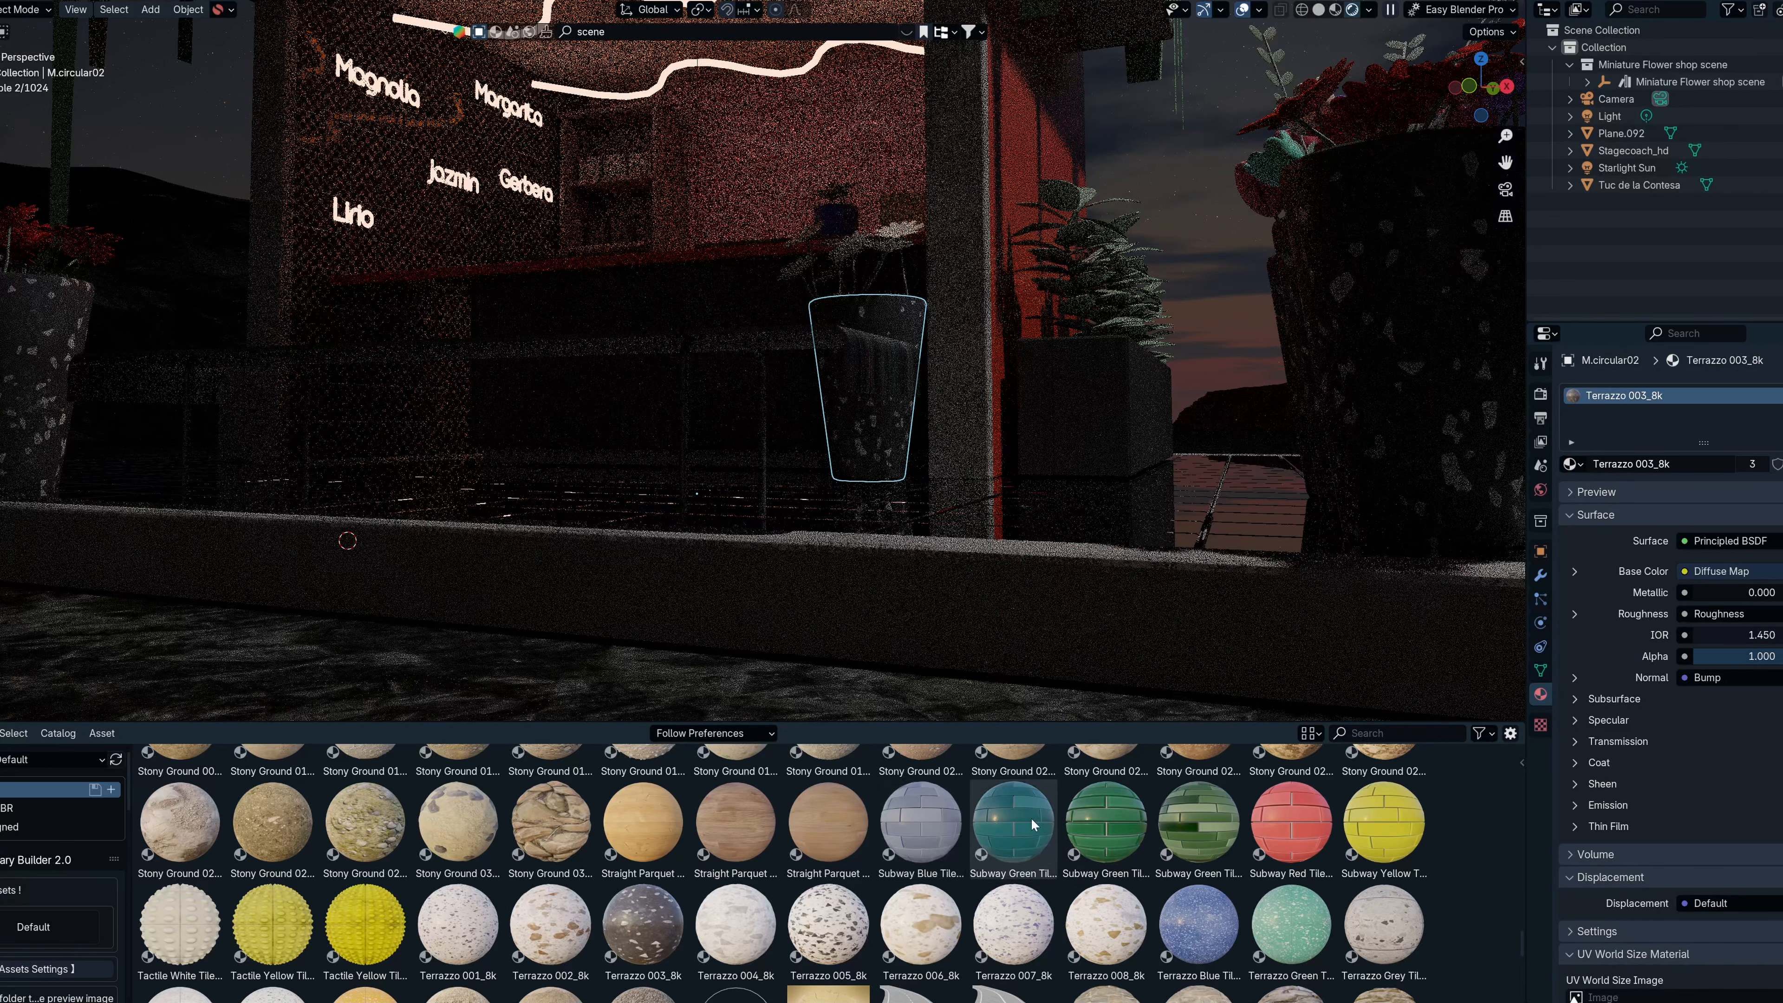
{"action": "left_click_drag", "start_coordinate": [1014, 829], "coordinate": [740, 693]}
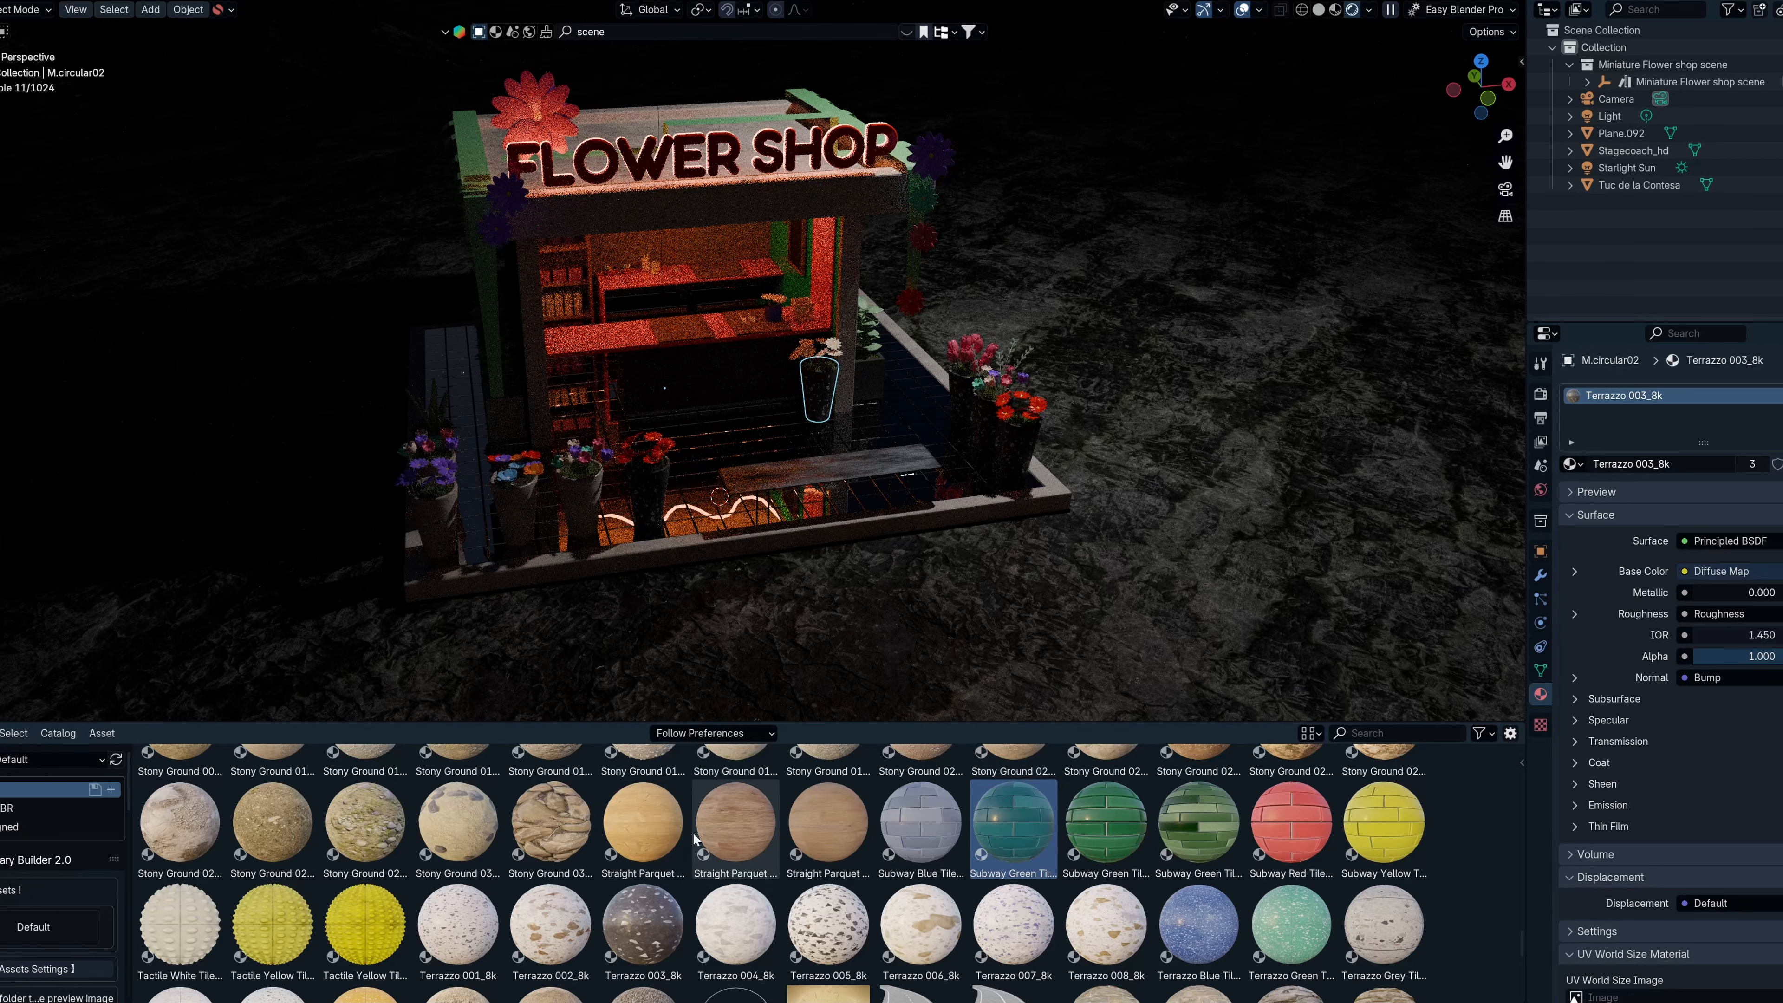
Apply a Straight Parquet wood material to the red counter top and drop a Subway Blue tile material onto the shop.
{"action": "left_click_drag", "start_coordinate": [730, 845], "coordinate": [846, 478]}
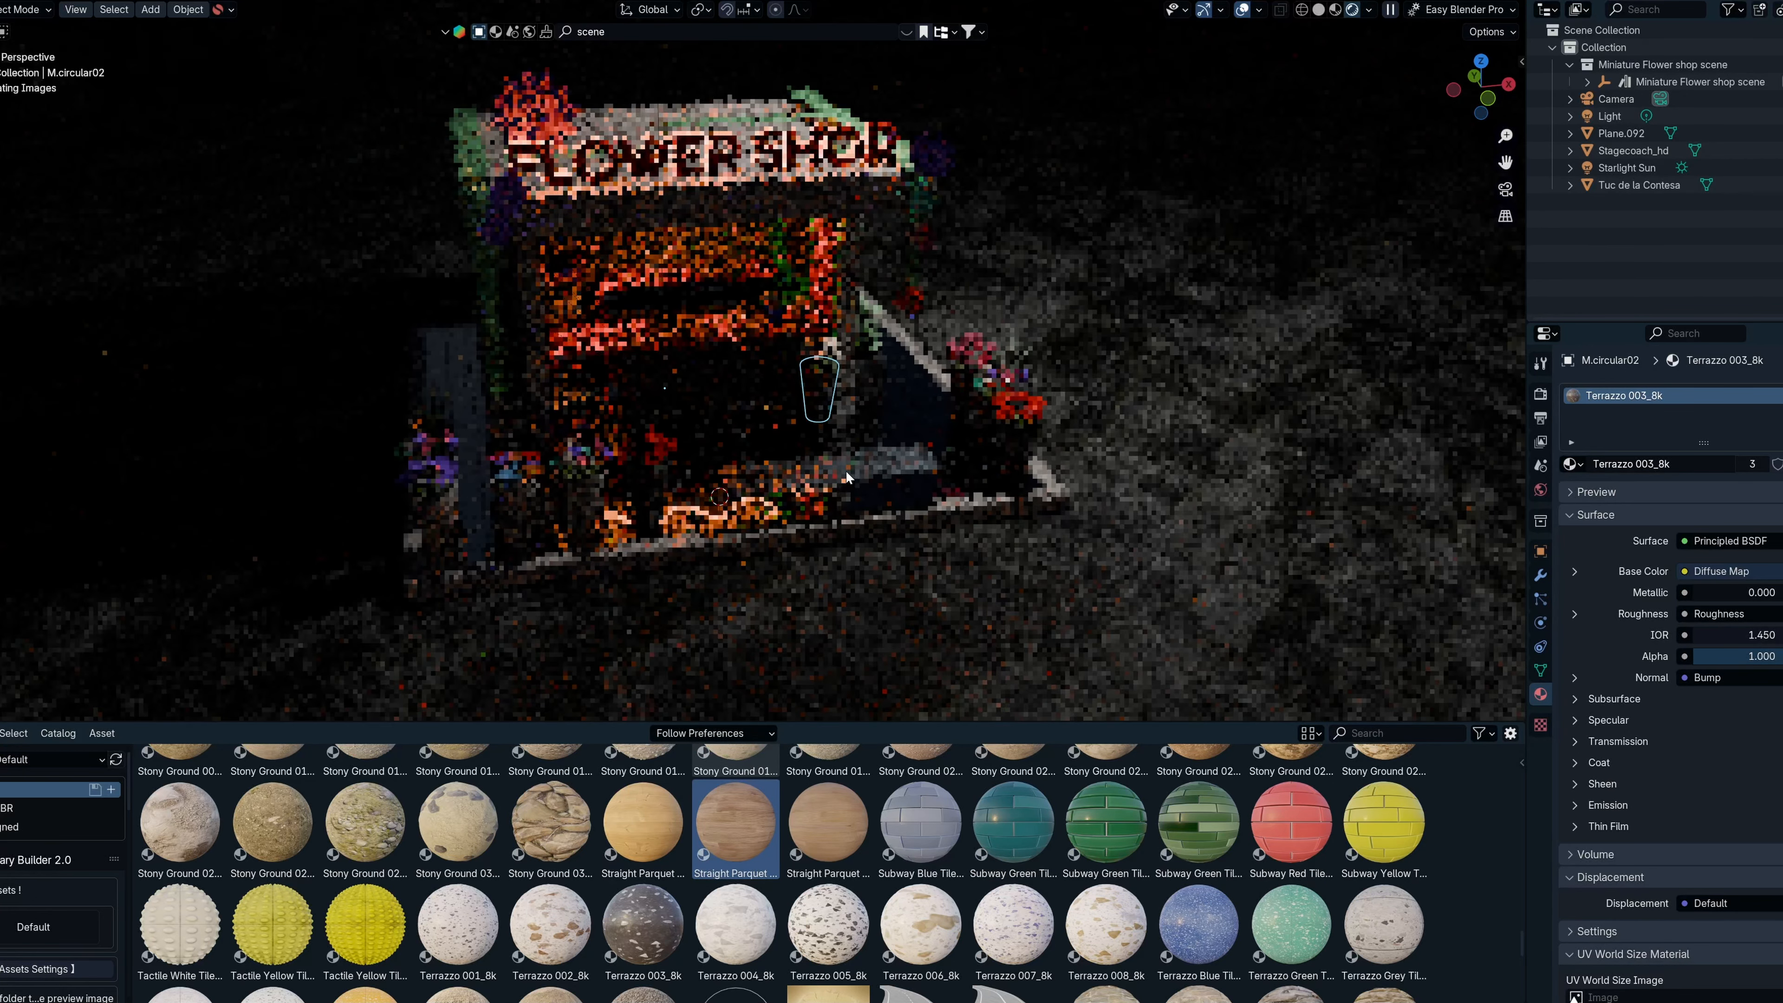
{"action": "scroll", "coordinate": [983, 922], "scroll_direction": "up", "scroll_amount": 5}
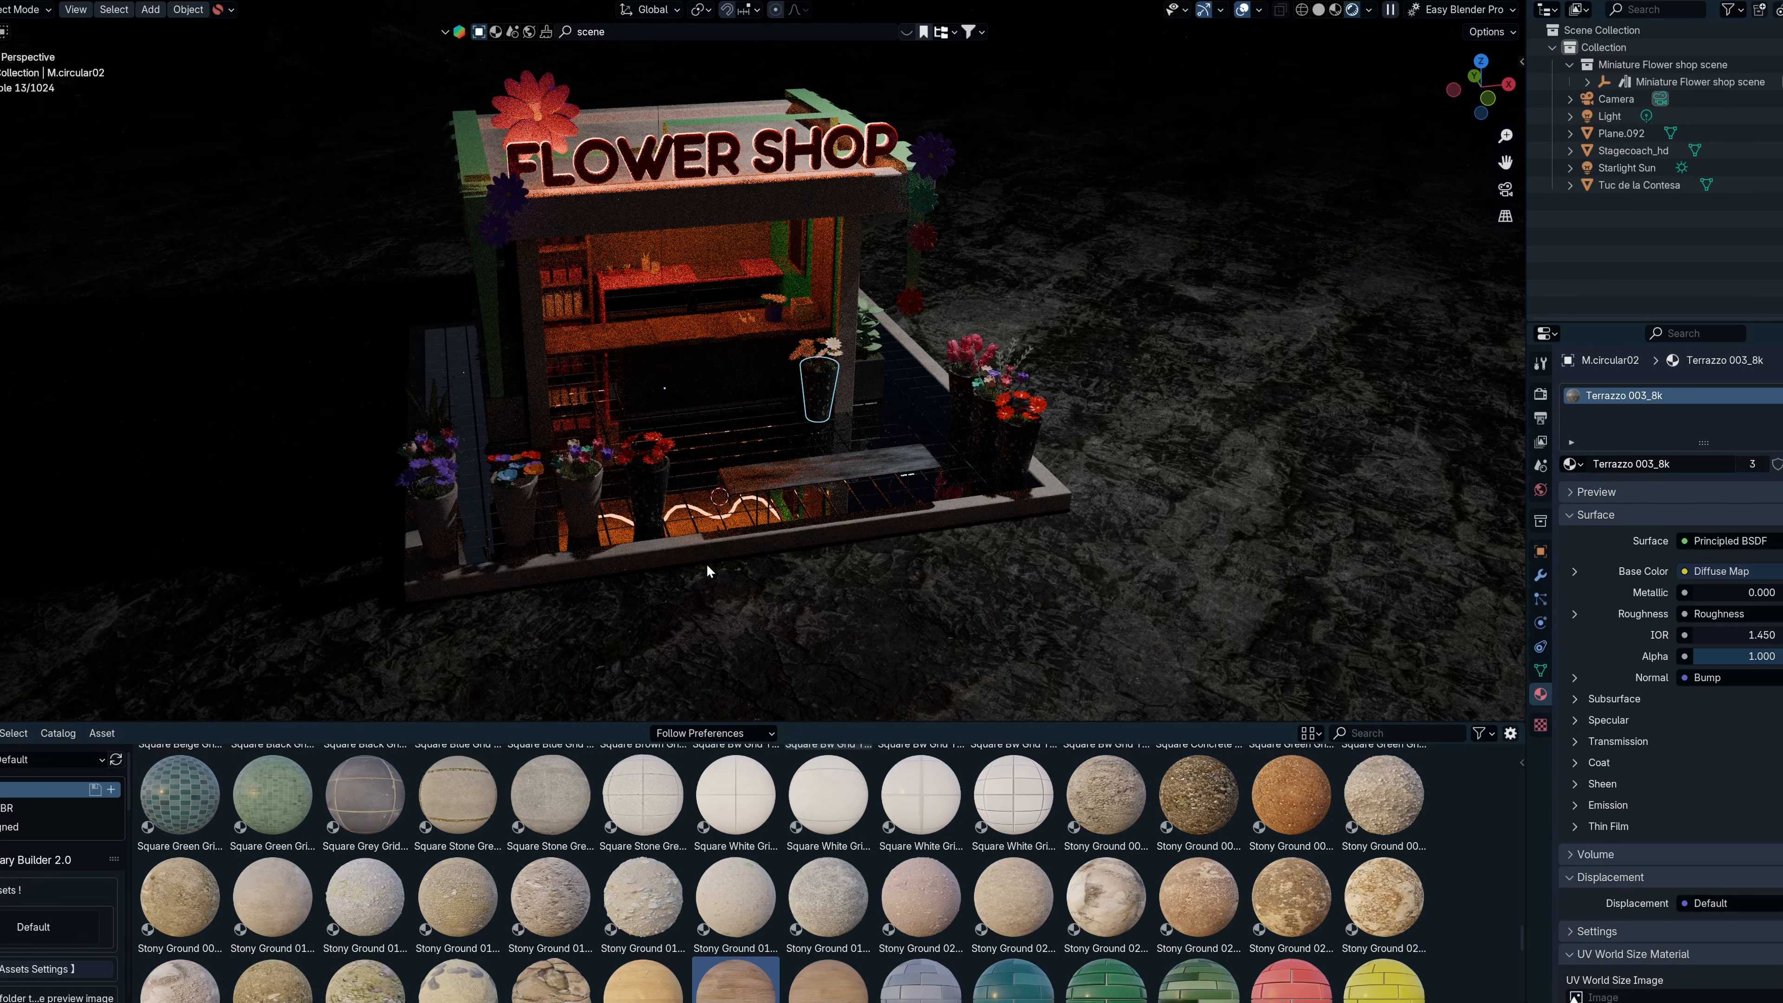
{"action": "scroll", "coordinate": [921, 878], "scroll_direction": "down", "scroll_amount": 3}
{"action": "left_click_drag", "start_coordinate": [920, 899], "coordinate": [856, 493]}
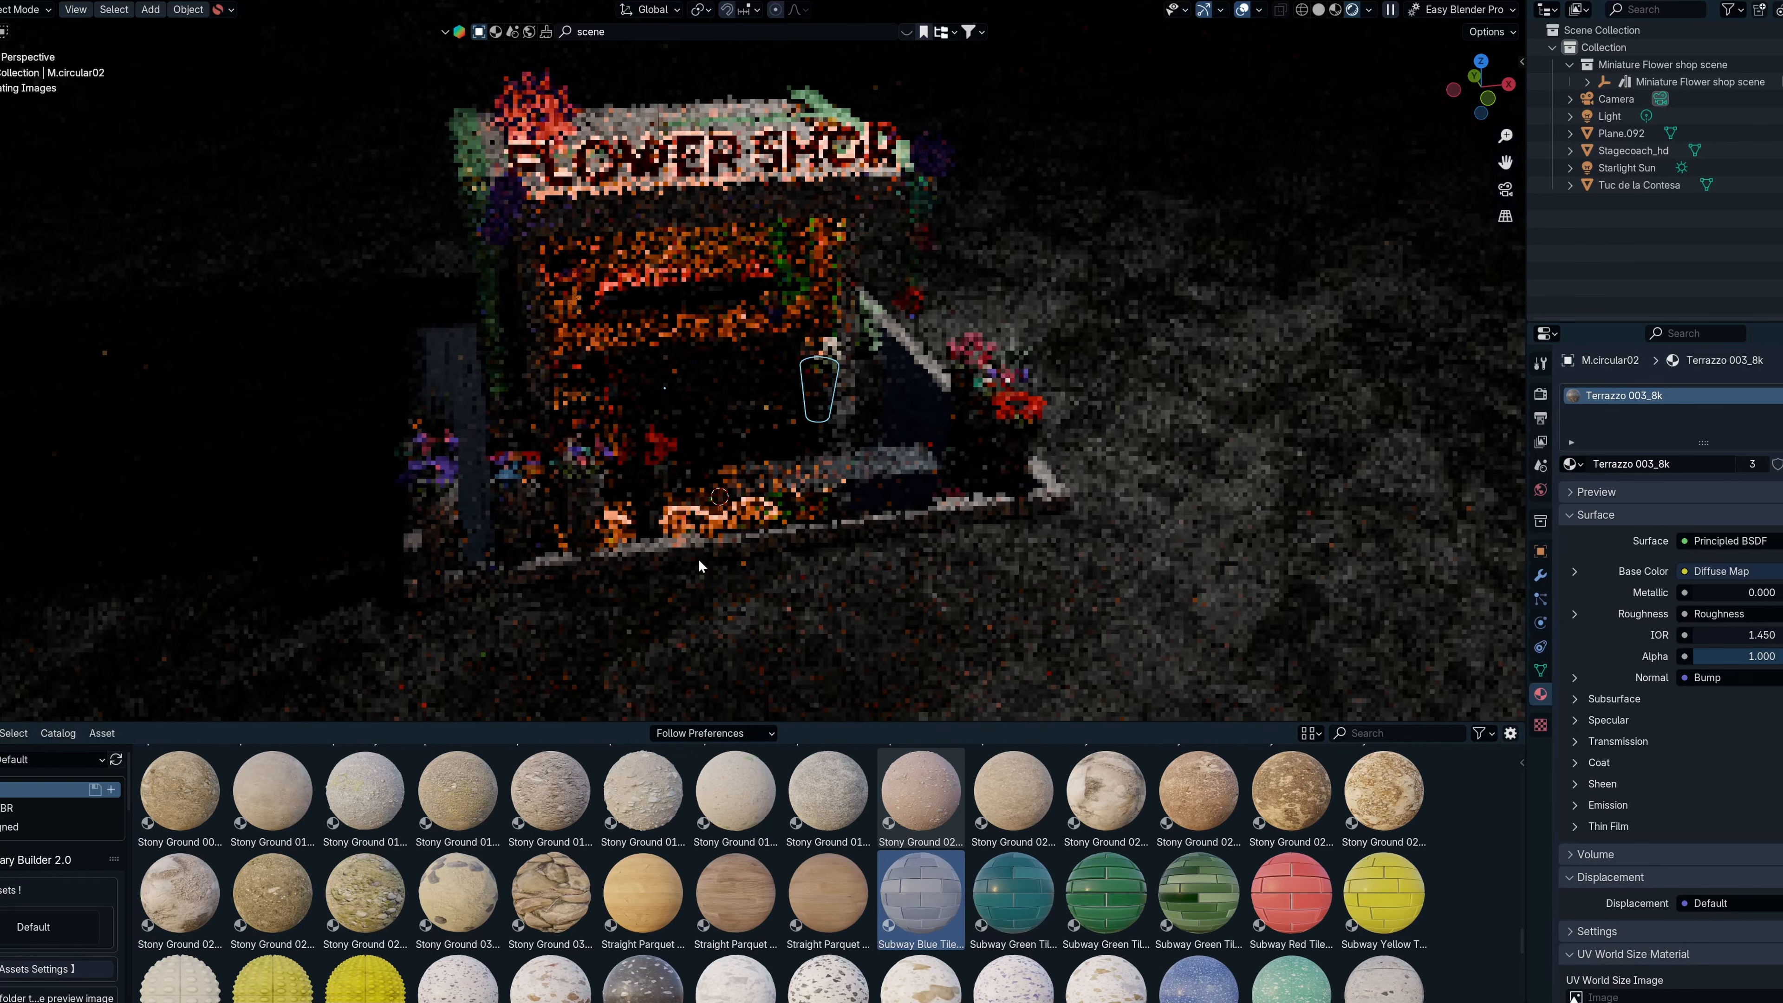
Apply a Worn Plaster brick material to the shop's front frame and drop a Wood Slats Roof material onto the shop.
{"action": "scroll", "coordinate": [915, 873], "scroll_direction": "down", "scroll_amount": 15}
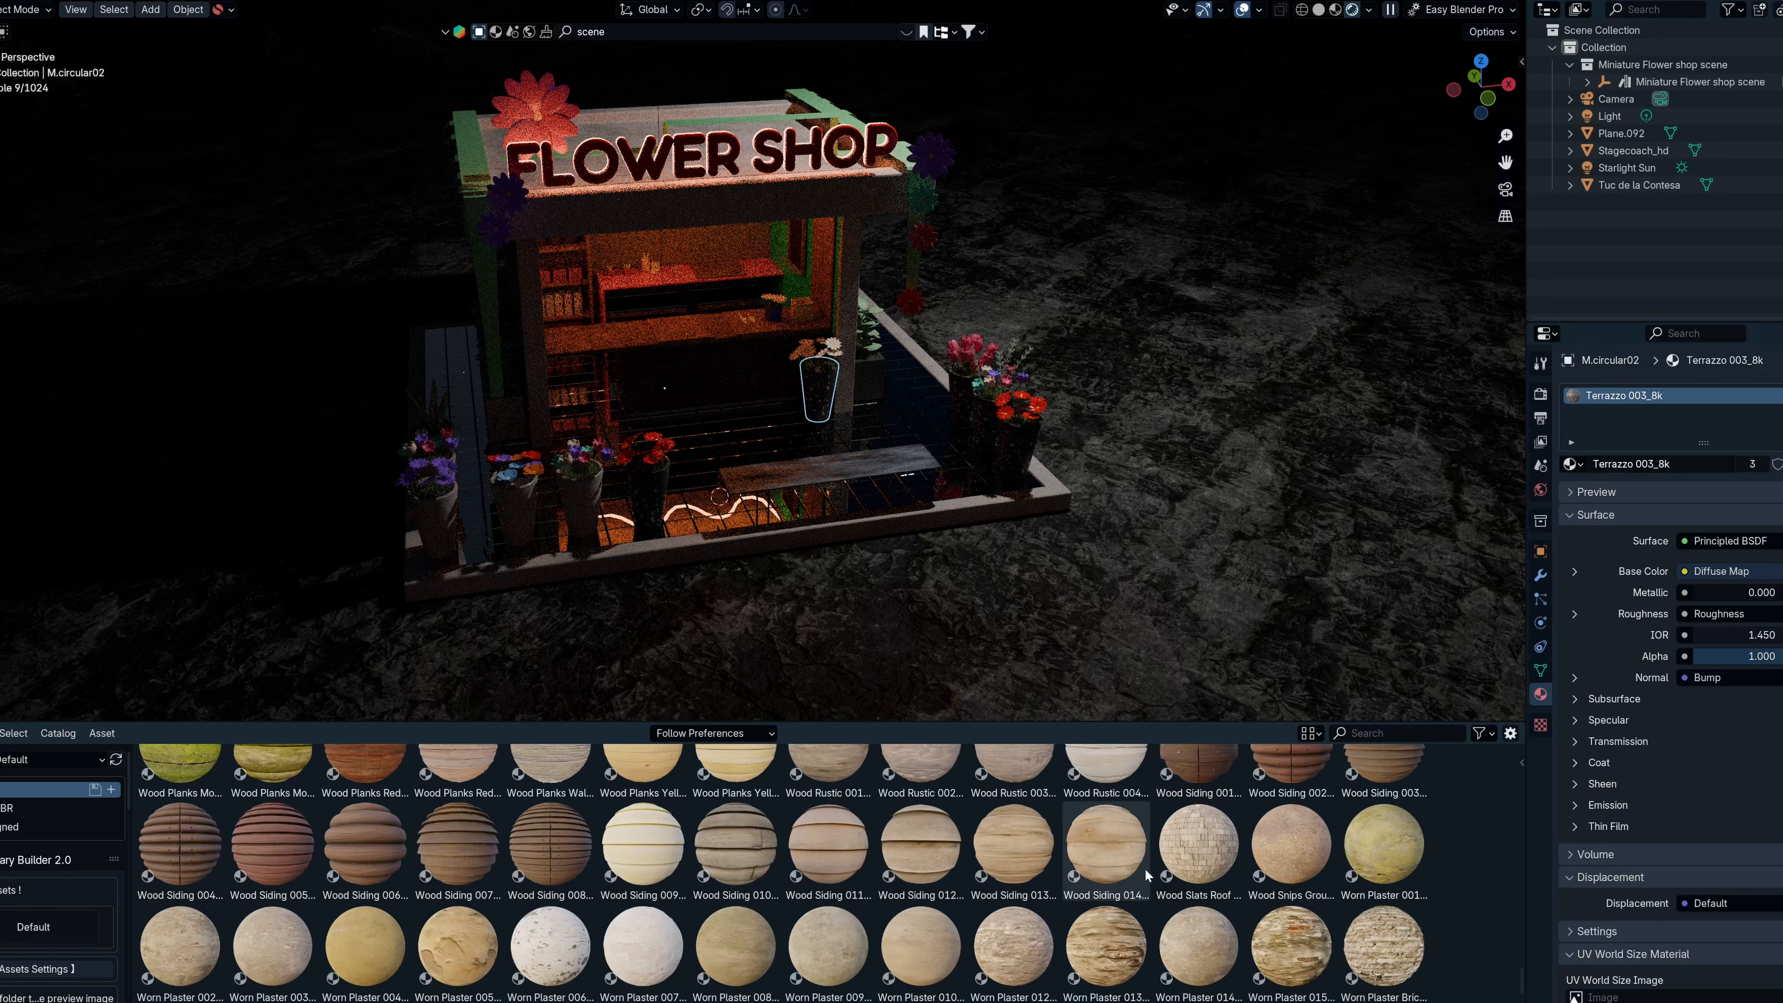
{"action": "left_click_drag", "start_coordinate": [1413, 952], "coordinate": [695, 200]}
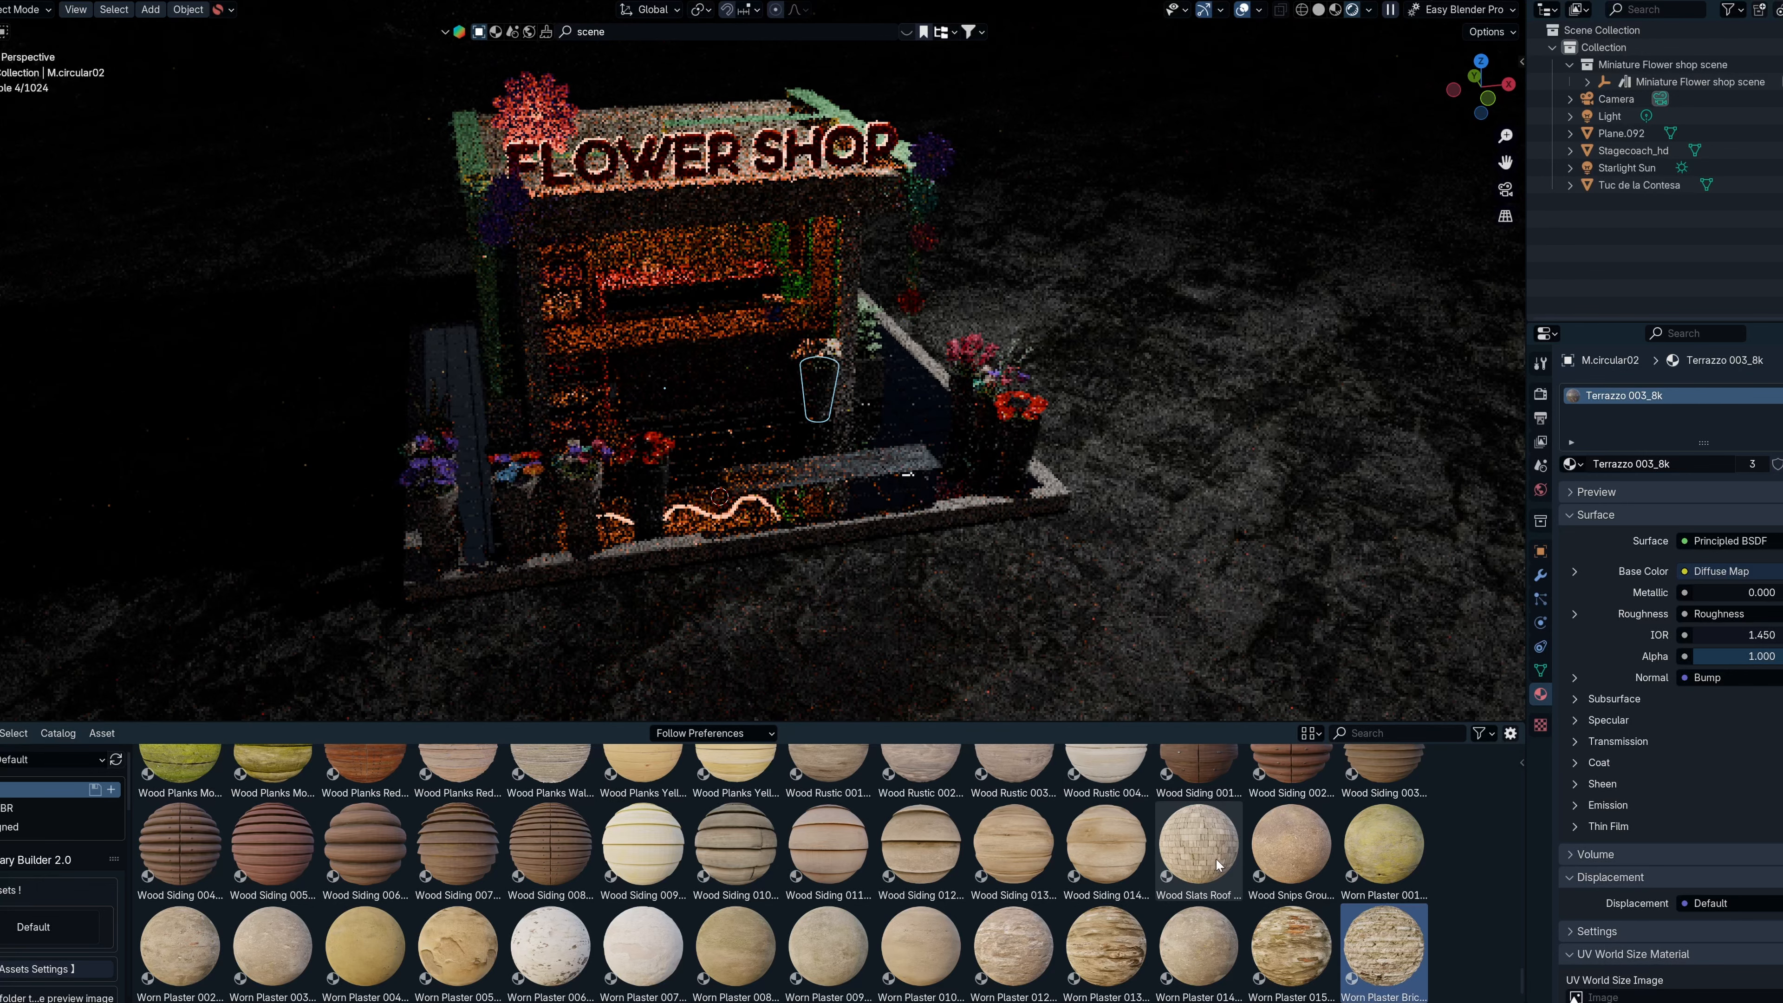
{"action": "left_click_drag", "start_coordinate": [1199, 843], "coordinate": [985, 509]}
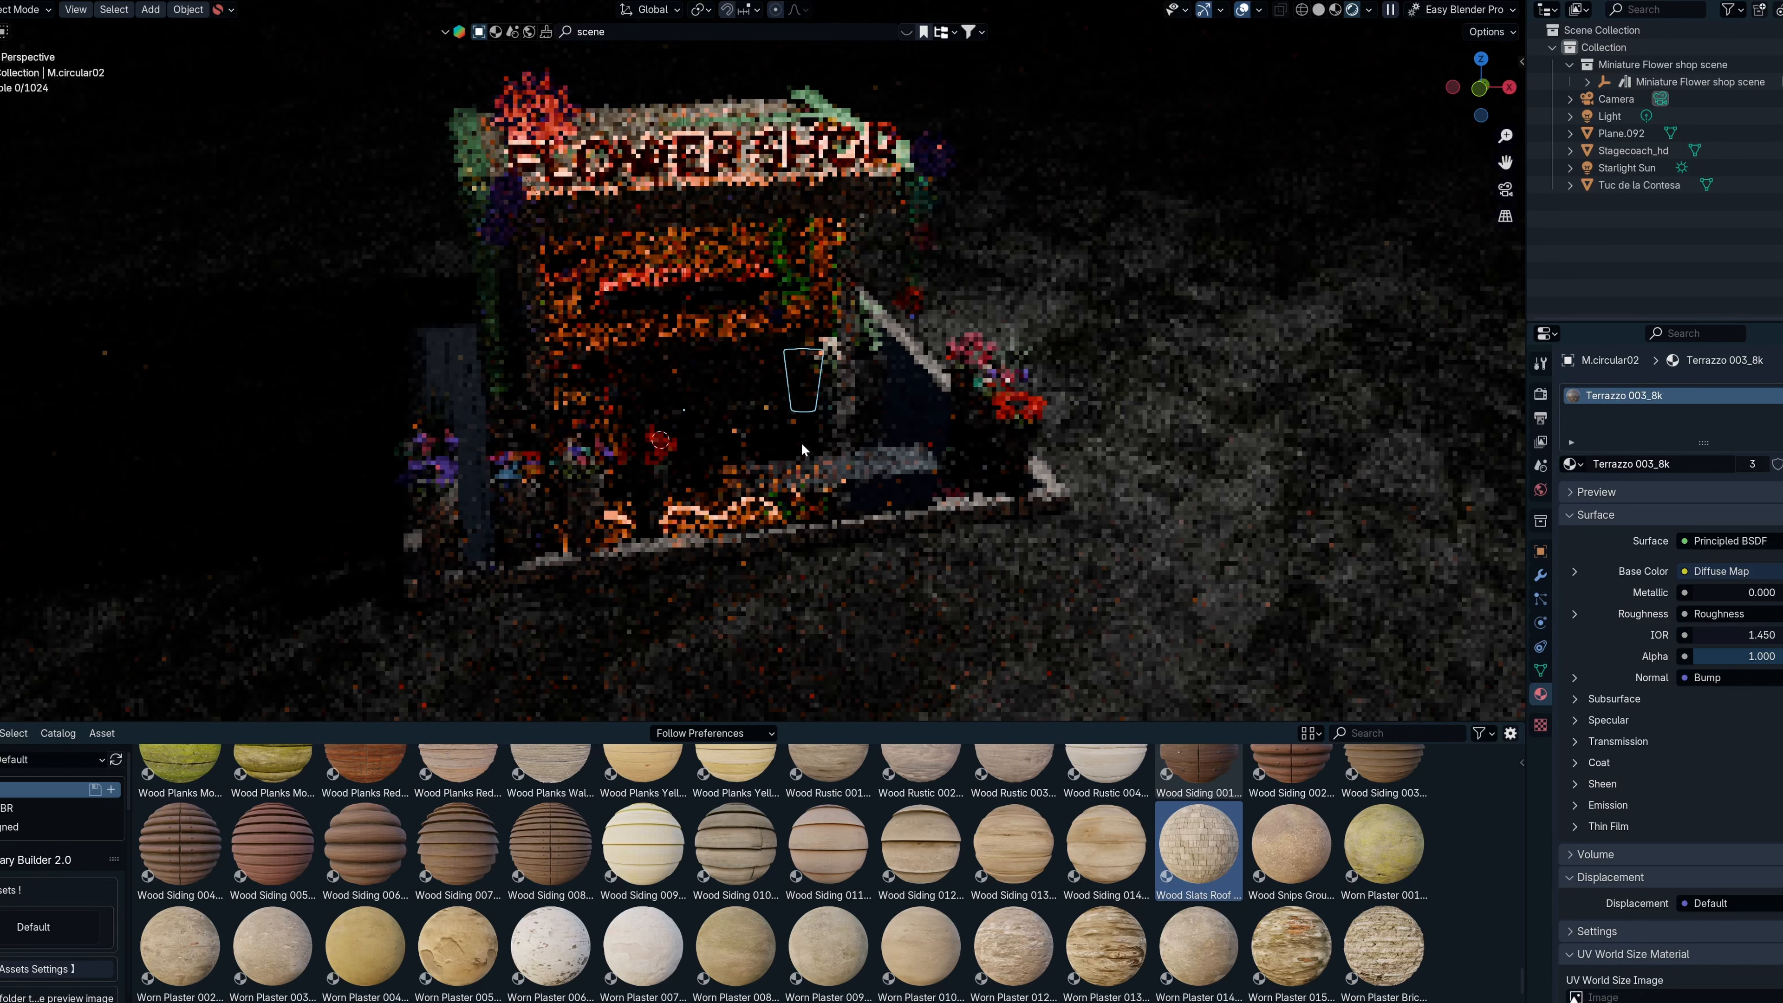
Drop the Worn Plaster brick material onto another part of the shop's structure from a frontal view.
{"action": "middle_click_drag", "start_coordinate": [801, 442], "coordinate": [774, 429]}
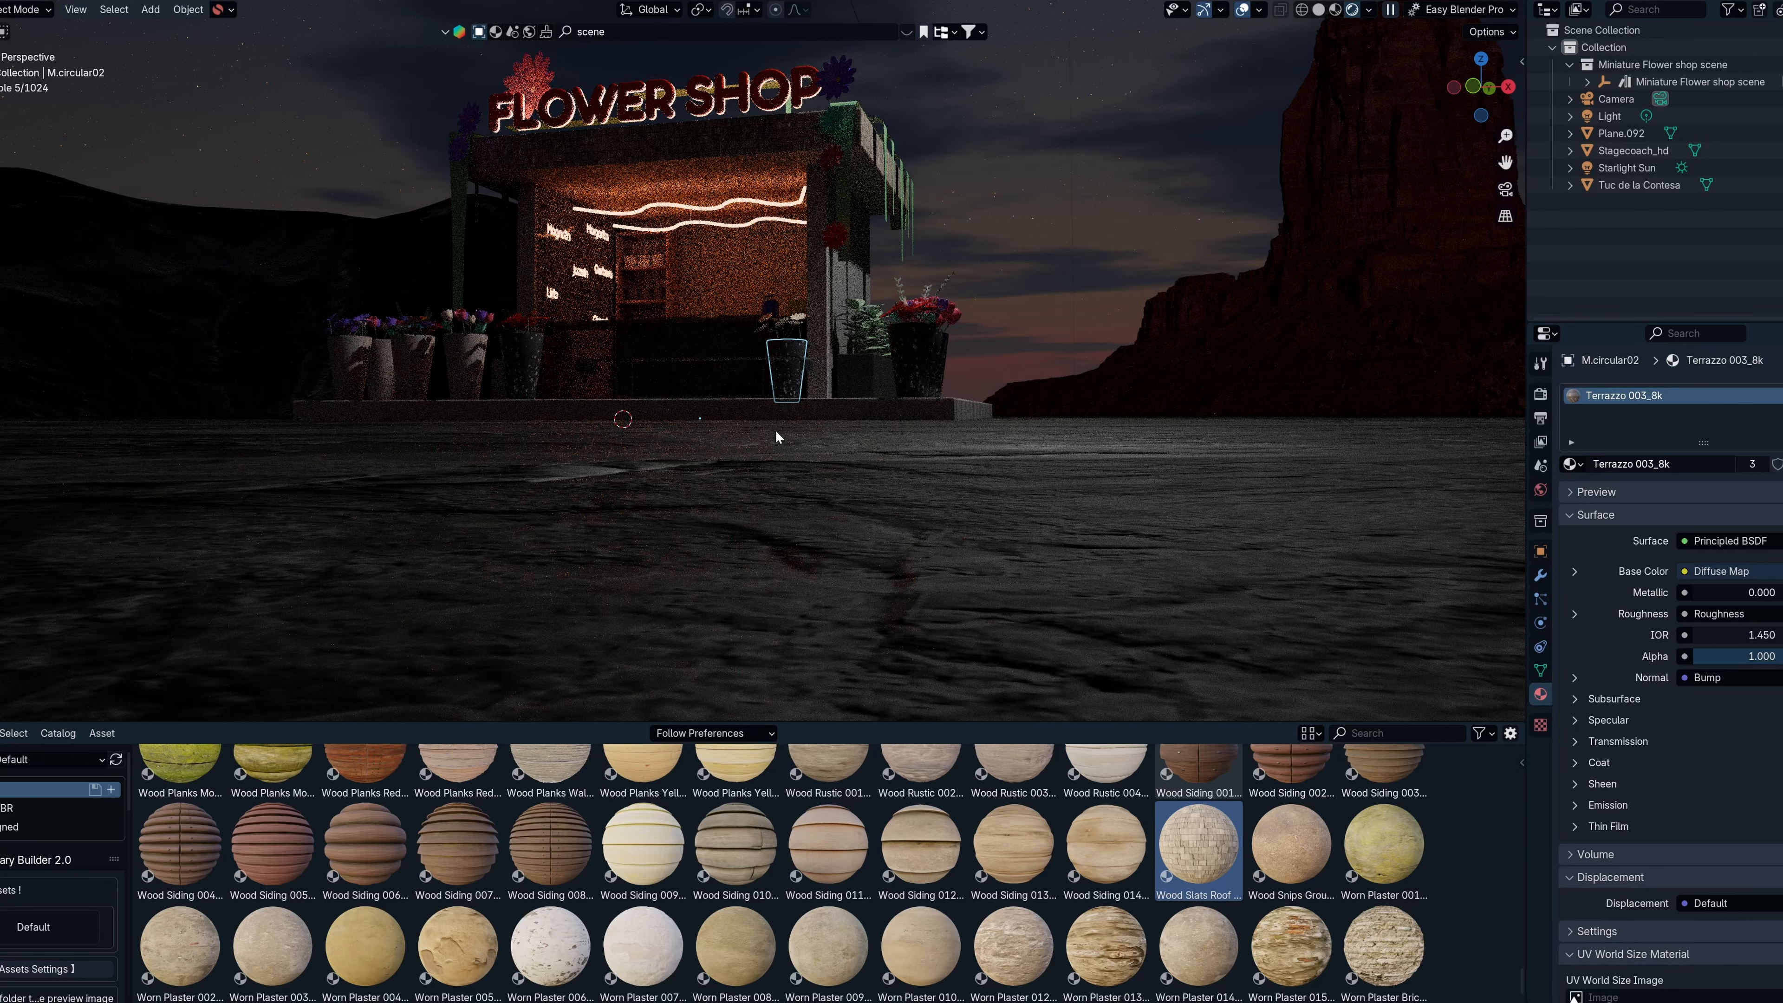
{"action": "scroll", "coordinate": [775, 429], "scroll_direction": "up", "scroll_amount": 2}
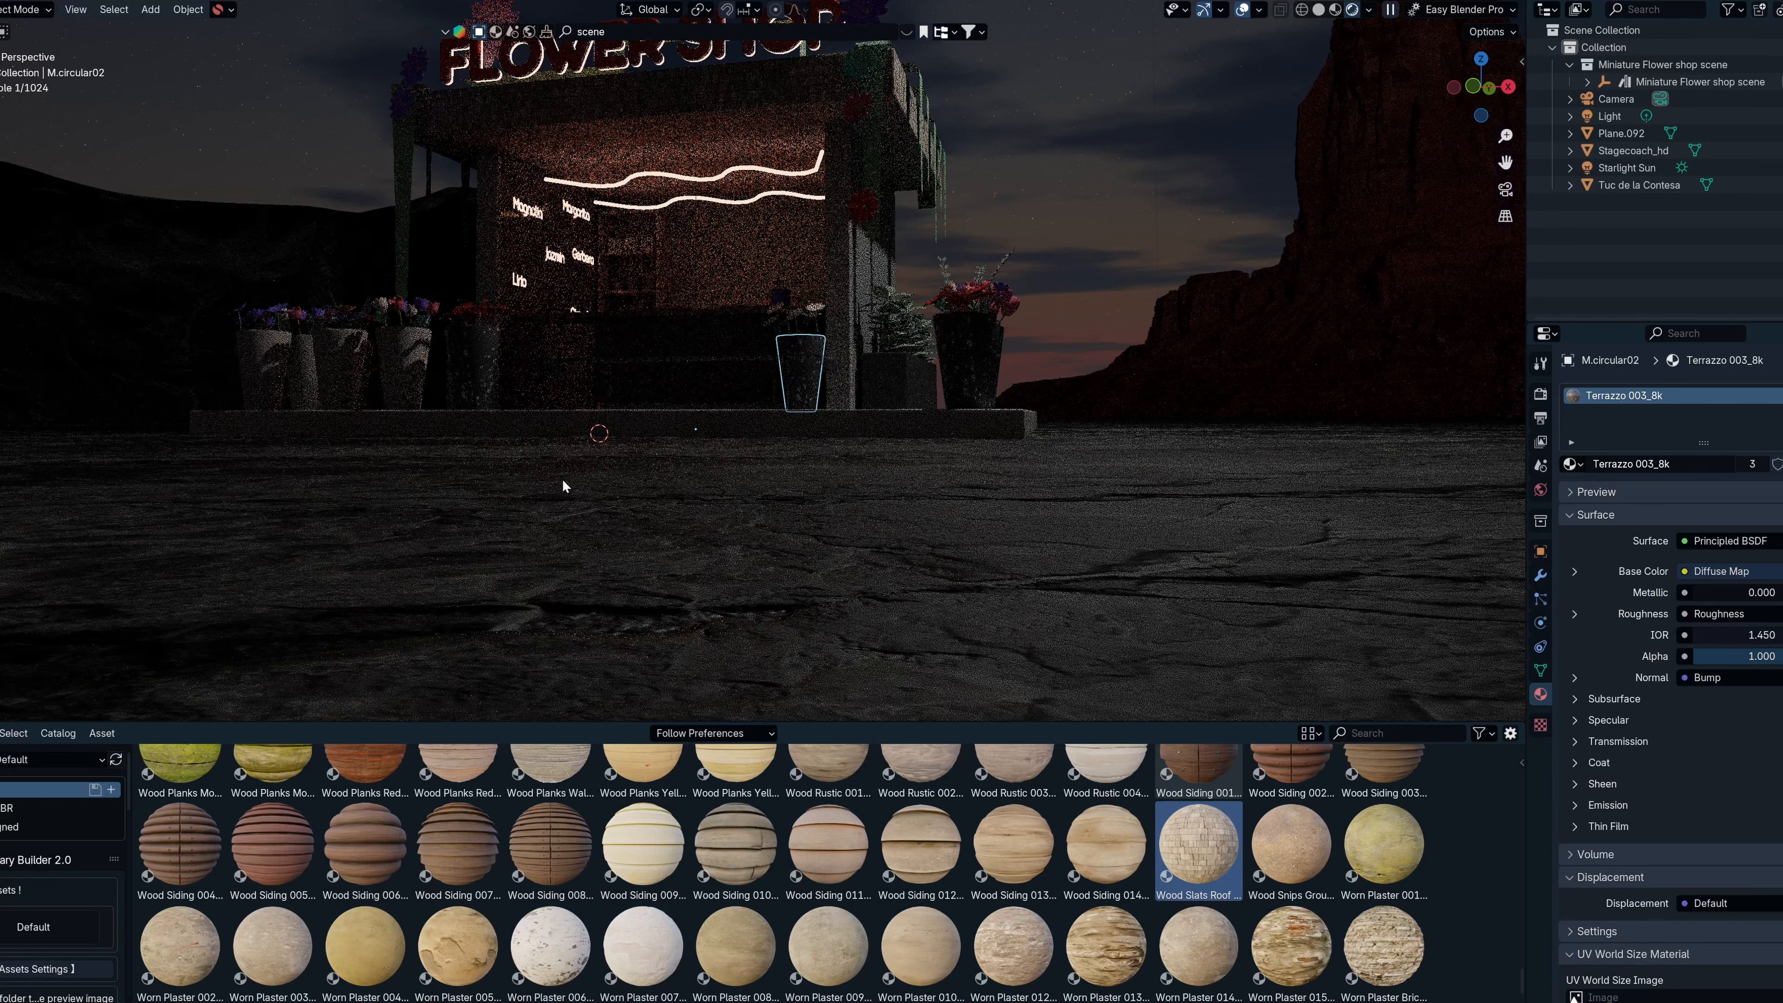
{"action": "scroll", "coordinate": [496, 457], "scroll_direction": "up", "scroll_amount": 3}
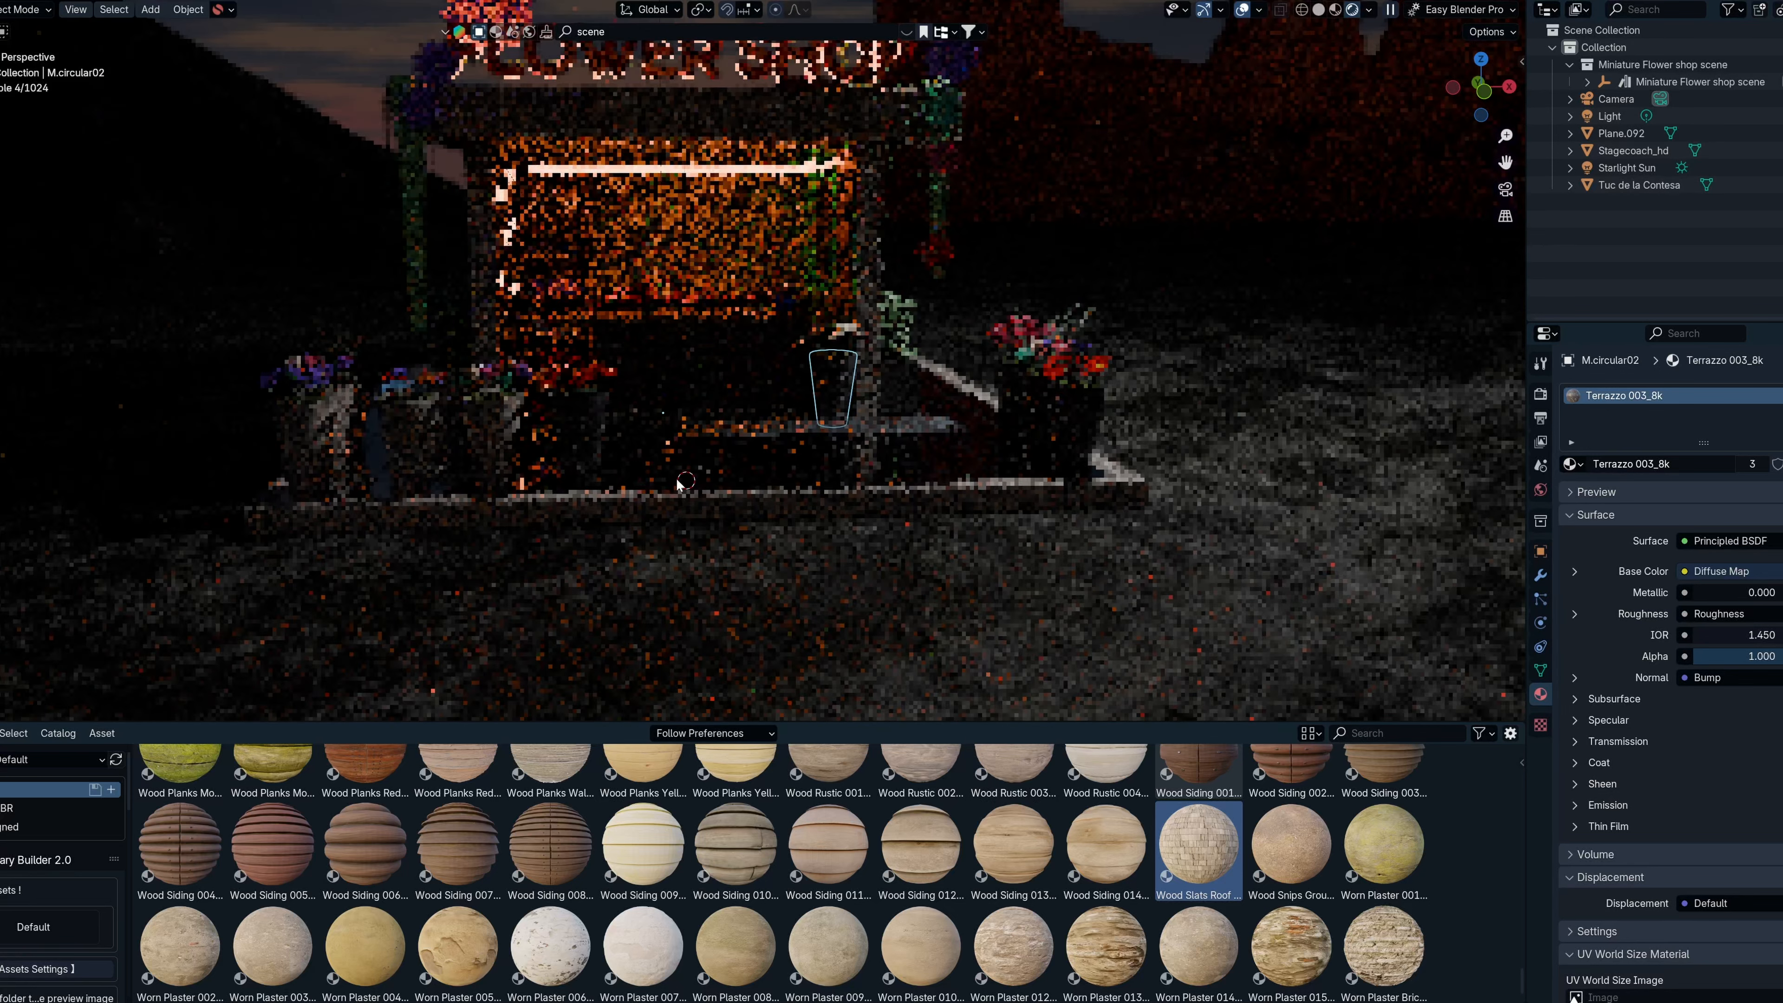
{"action": "left_click_drag", "start_coordinate": [1383, 944], "coordinate": [912, 581]}
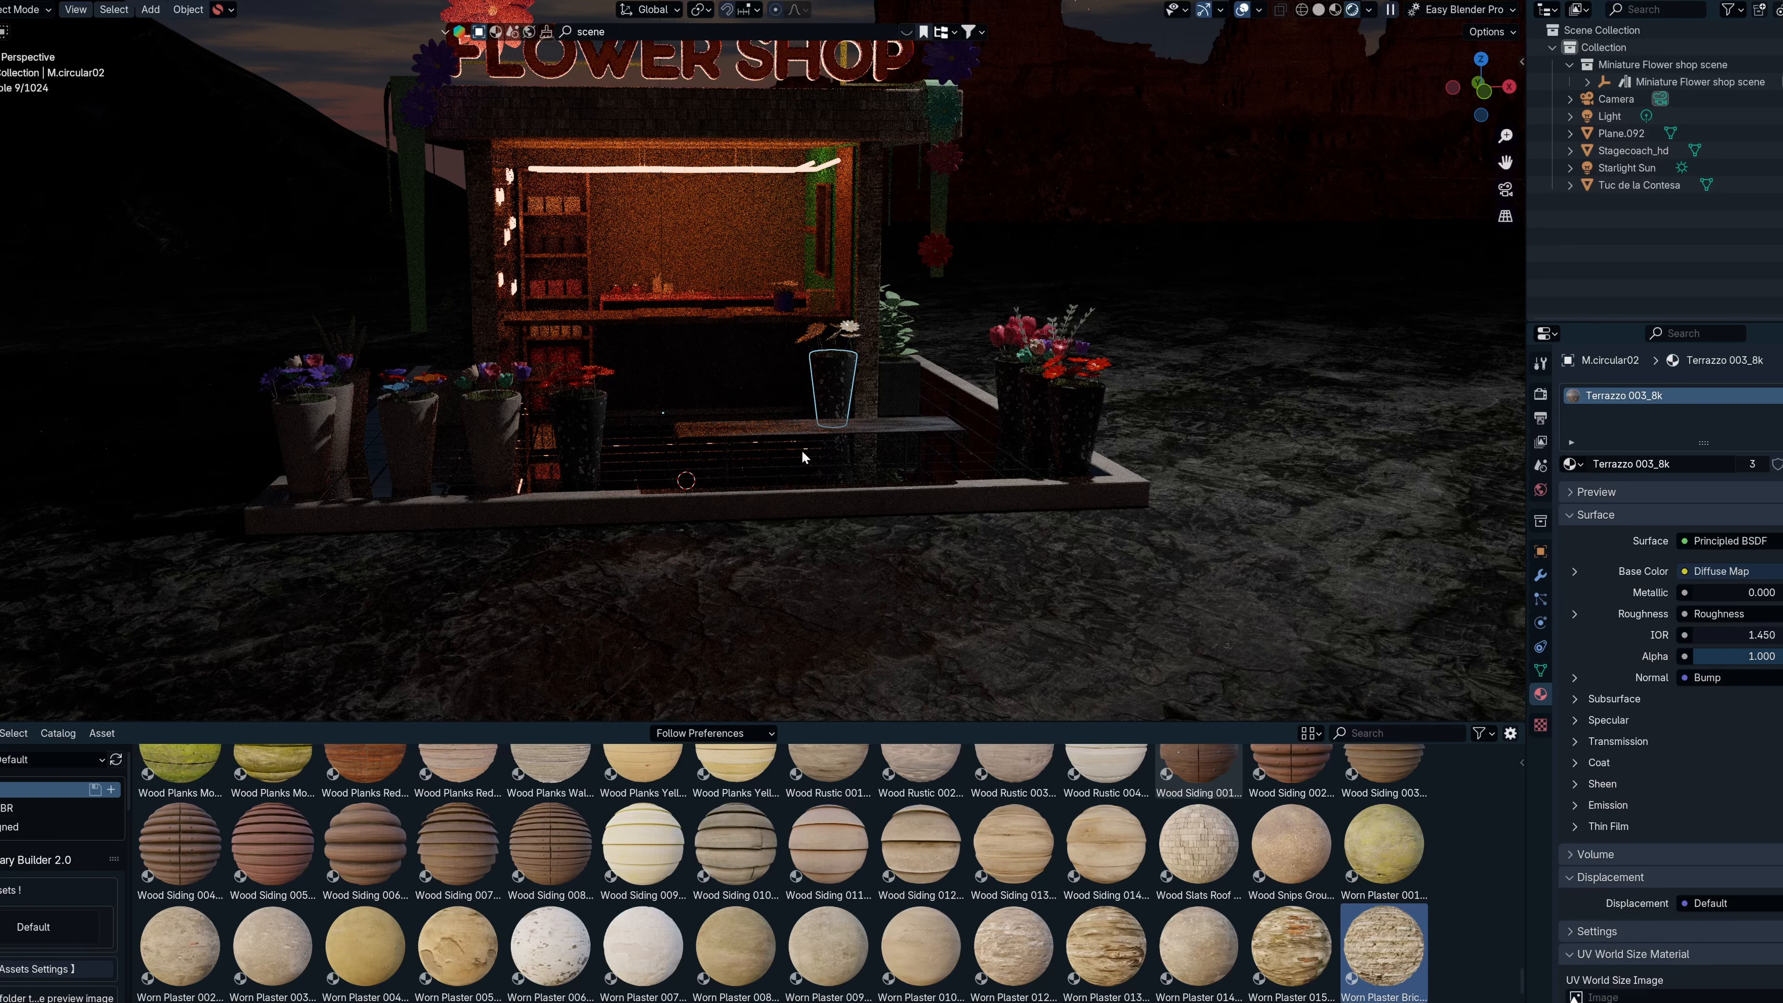
Apply the Terrazzo Grey tile material to the plain cement pots lined up beside the counter.
{"action": "scroll", "coordinate": [532, 906], "scroll_direction": "up", "scroll_amount": 15}
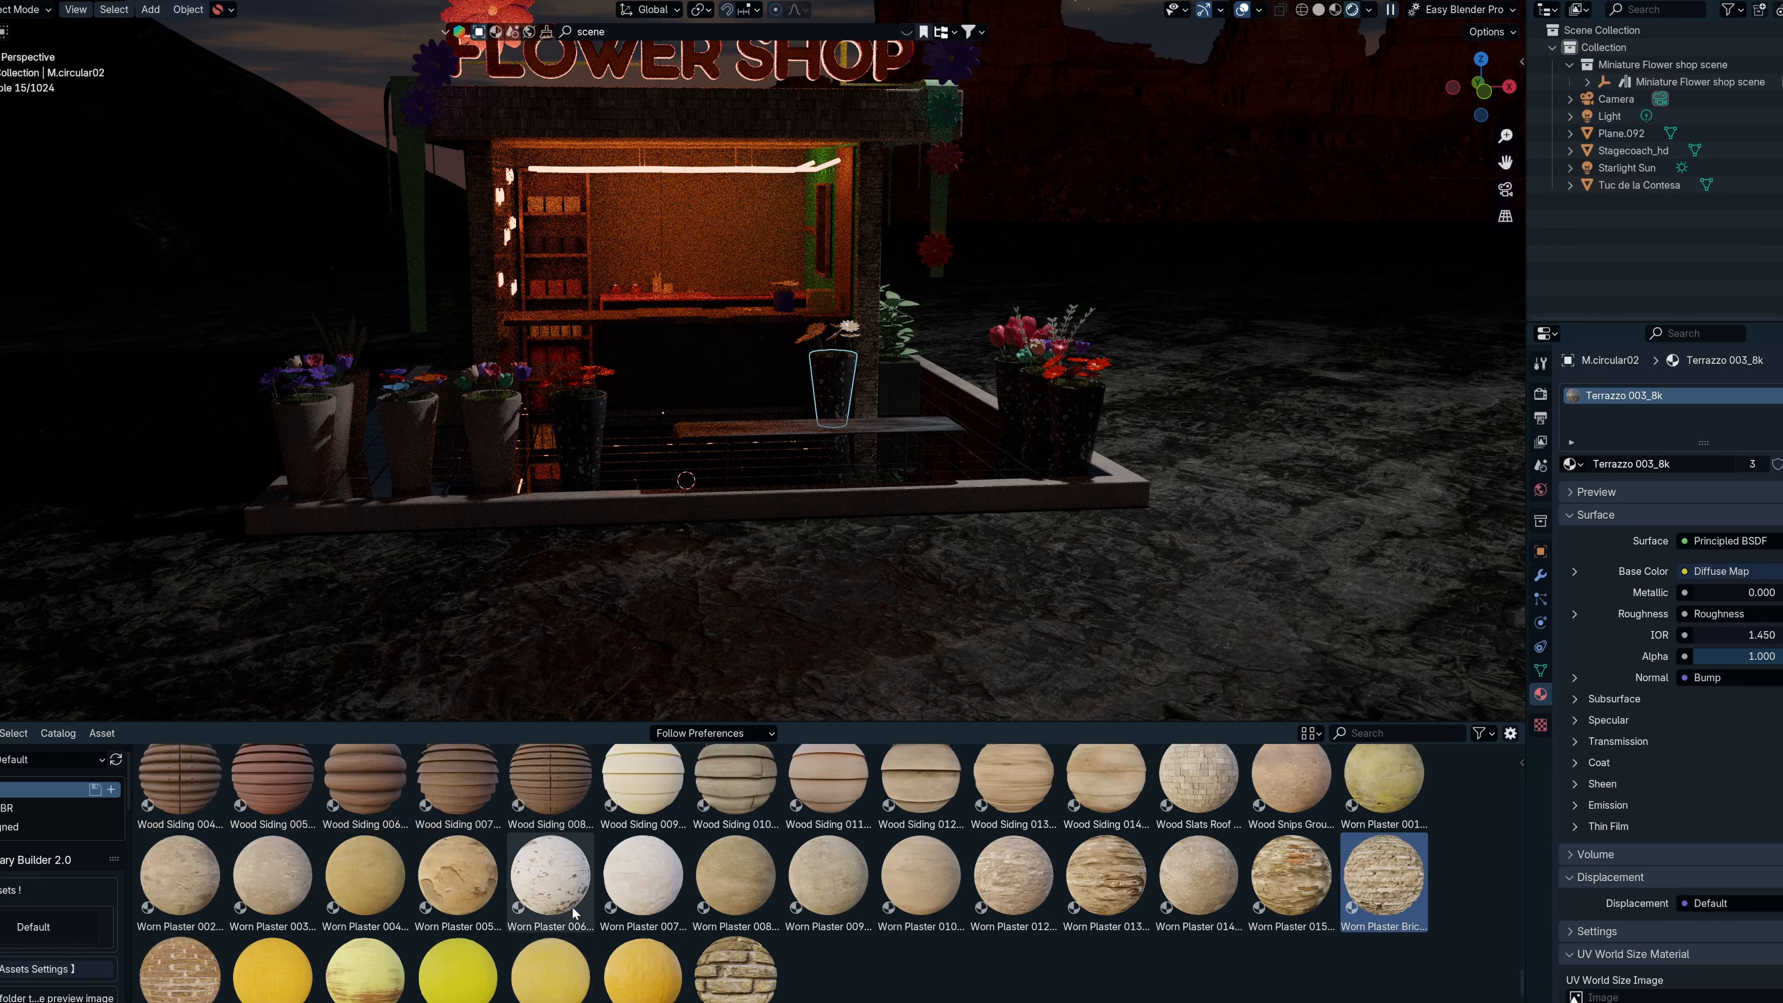
{"action": "scroll", "coordinate": [520, 906], "scroll_direction": "up", "scroll_amount": 2}
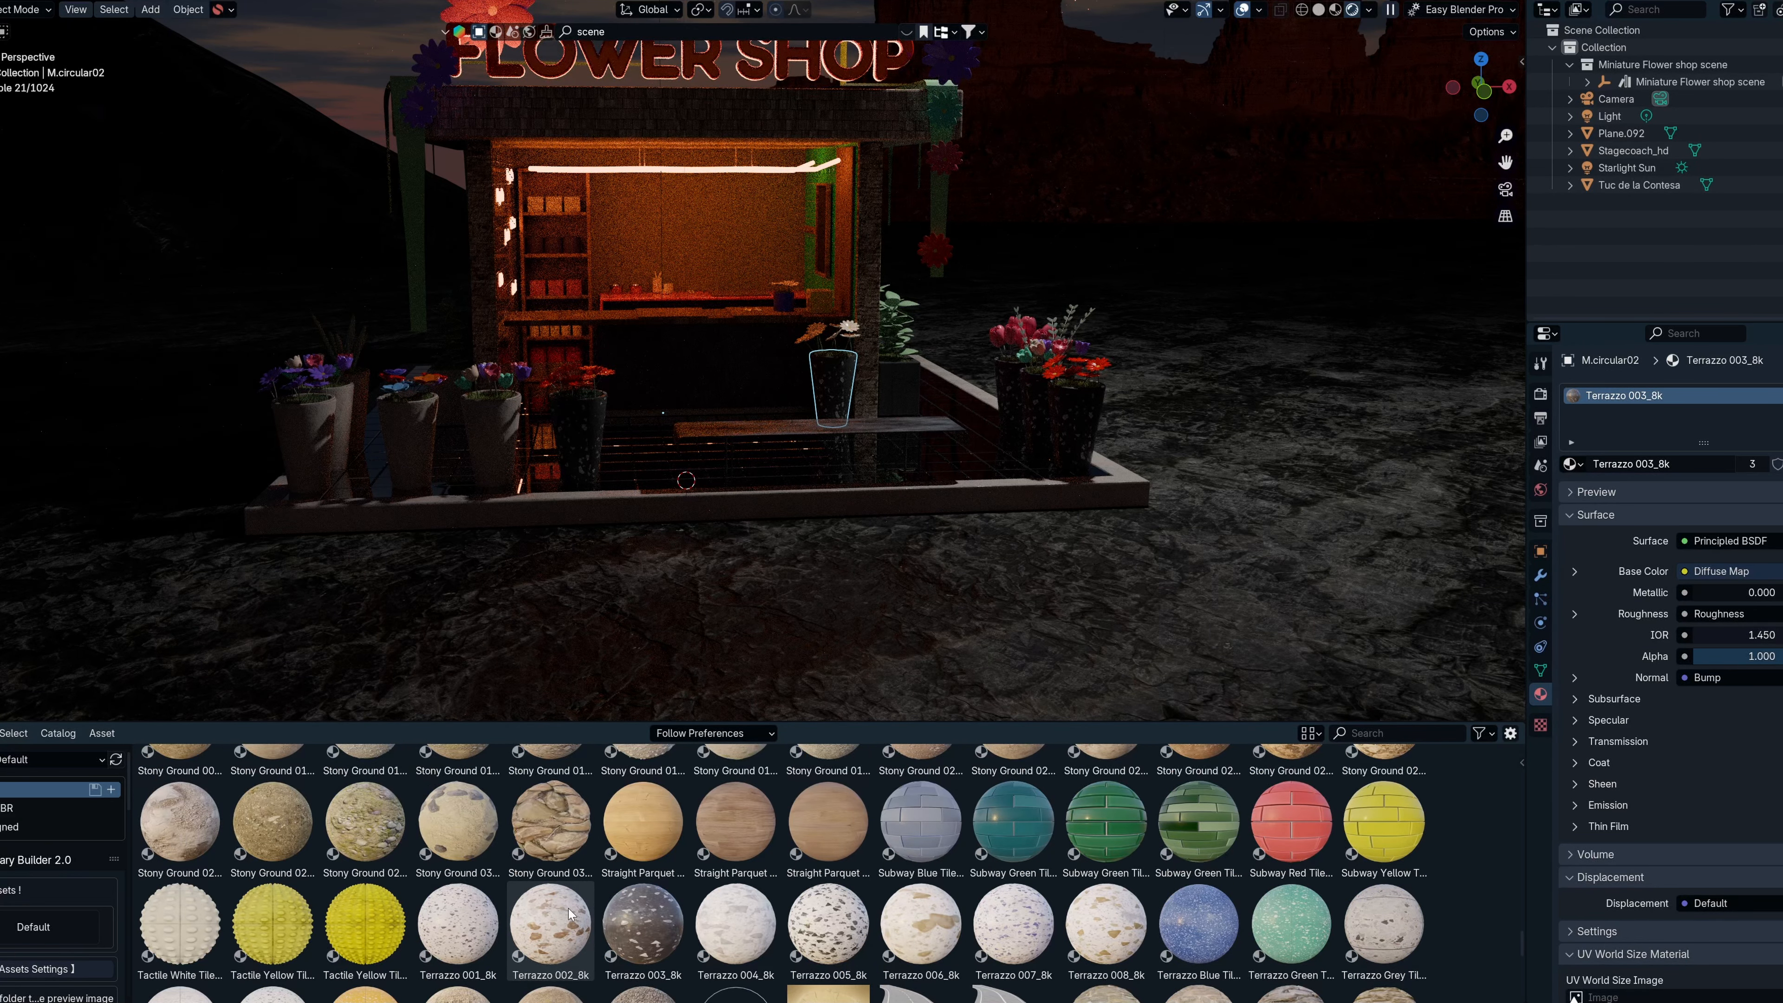
{"action": "left_click_drag", "start_coordinate": [1362, 917], "coordinate": [419, 453]}
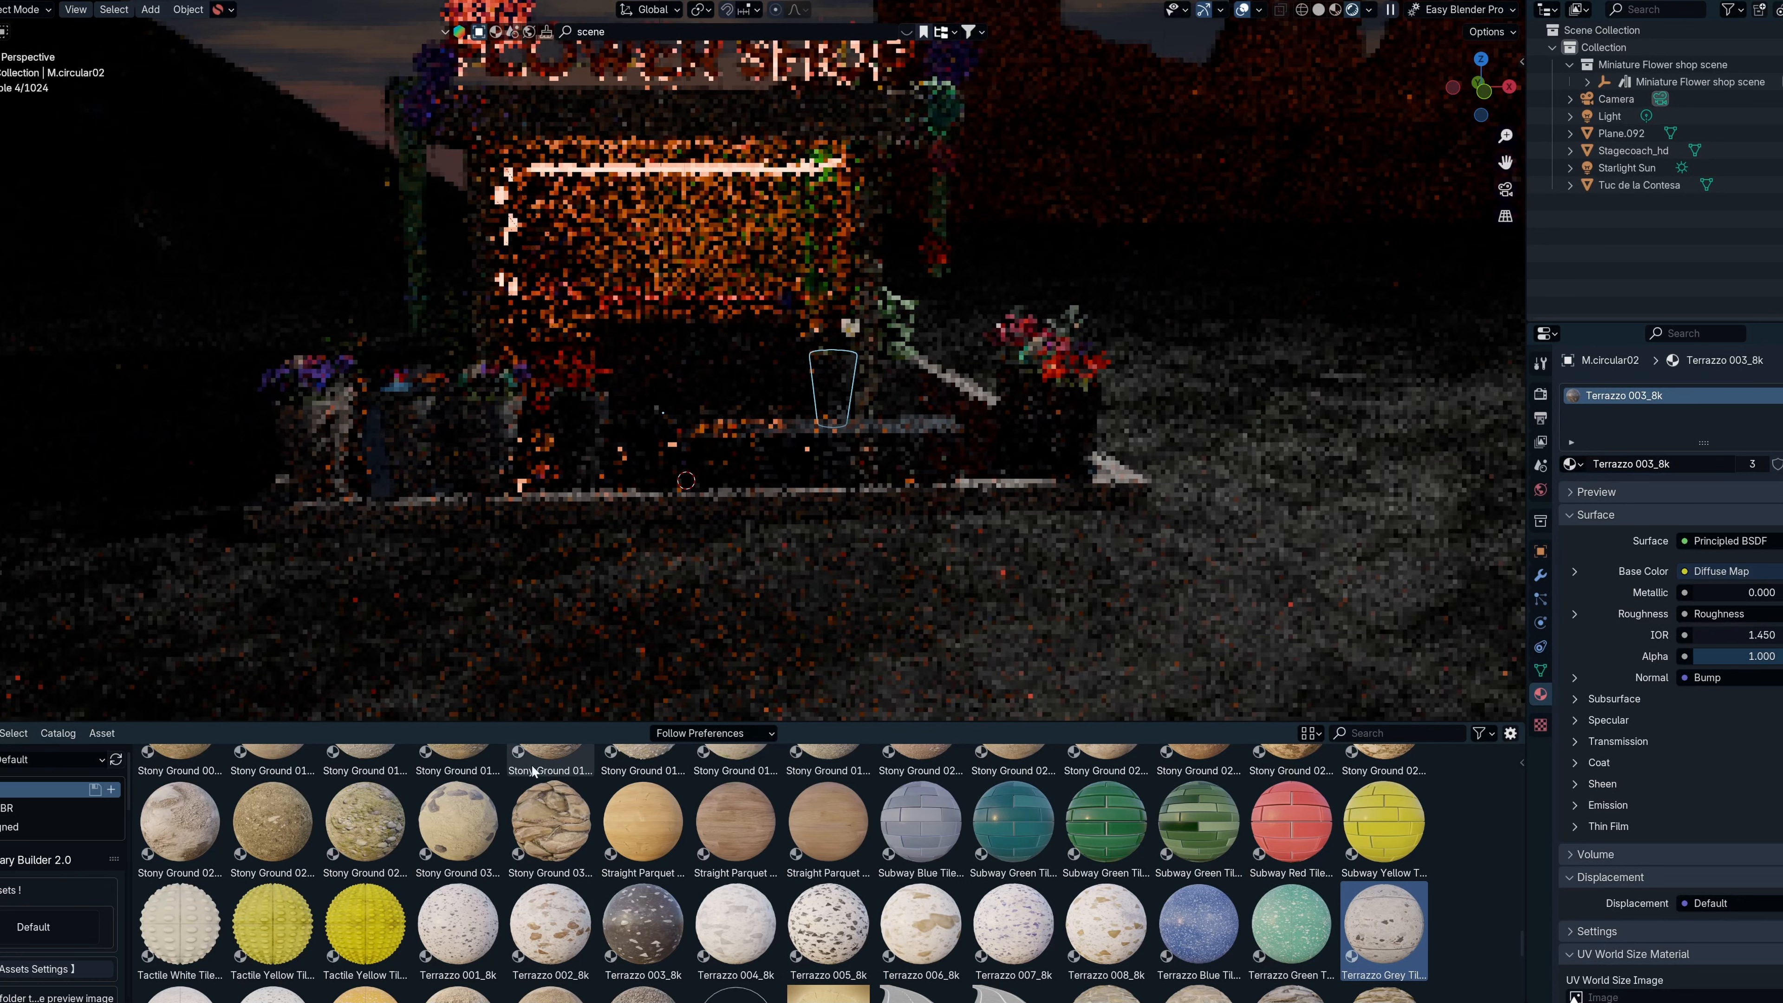
Open the Simplify options in the render settings and set the viewport's maximum subdivision to 2.
{"action": "left_click", "coordinate": [1541, 394]}
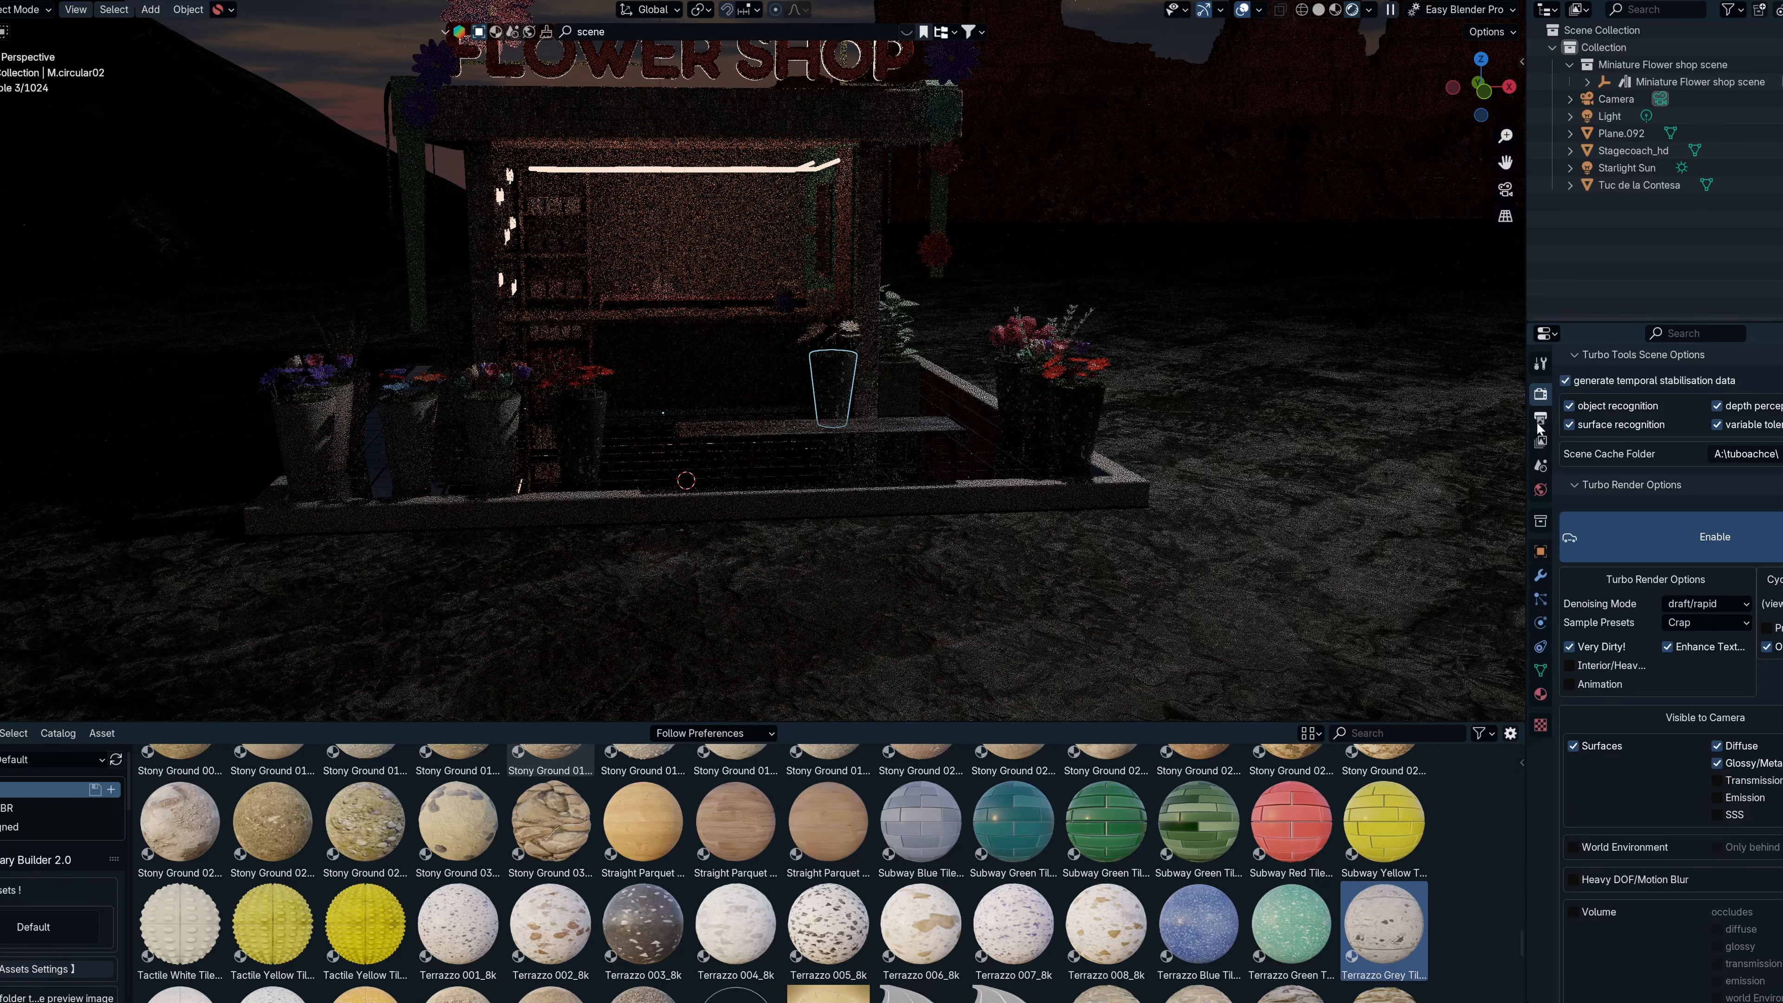
{"action": "scroll", "coordinate": [1699, 628], "scroll_direction": "up", "scroll_amount": 3}
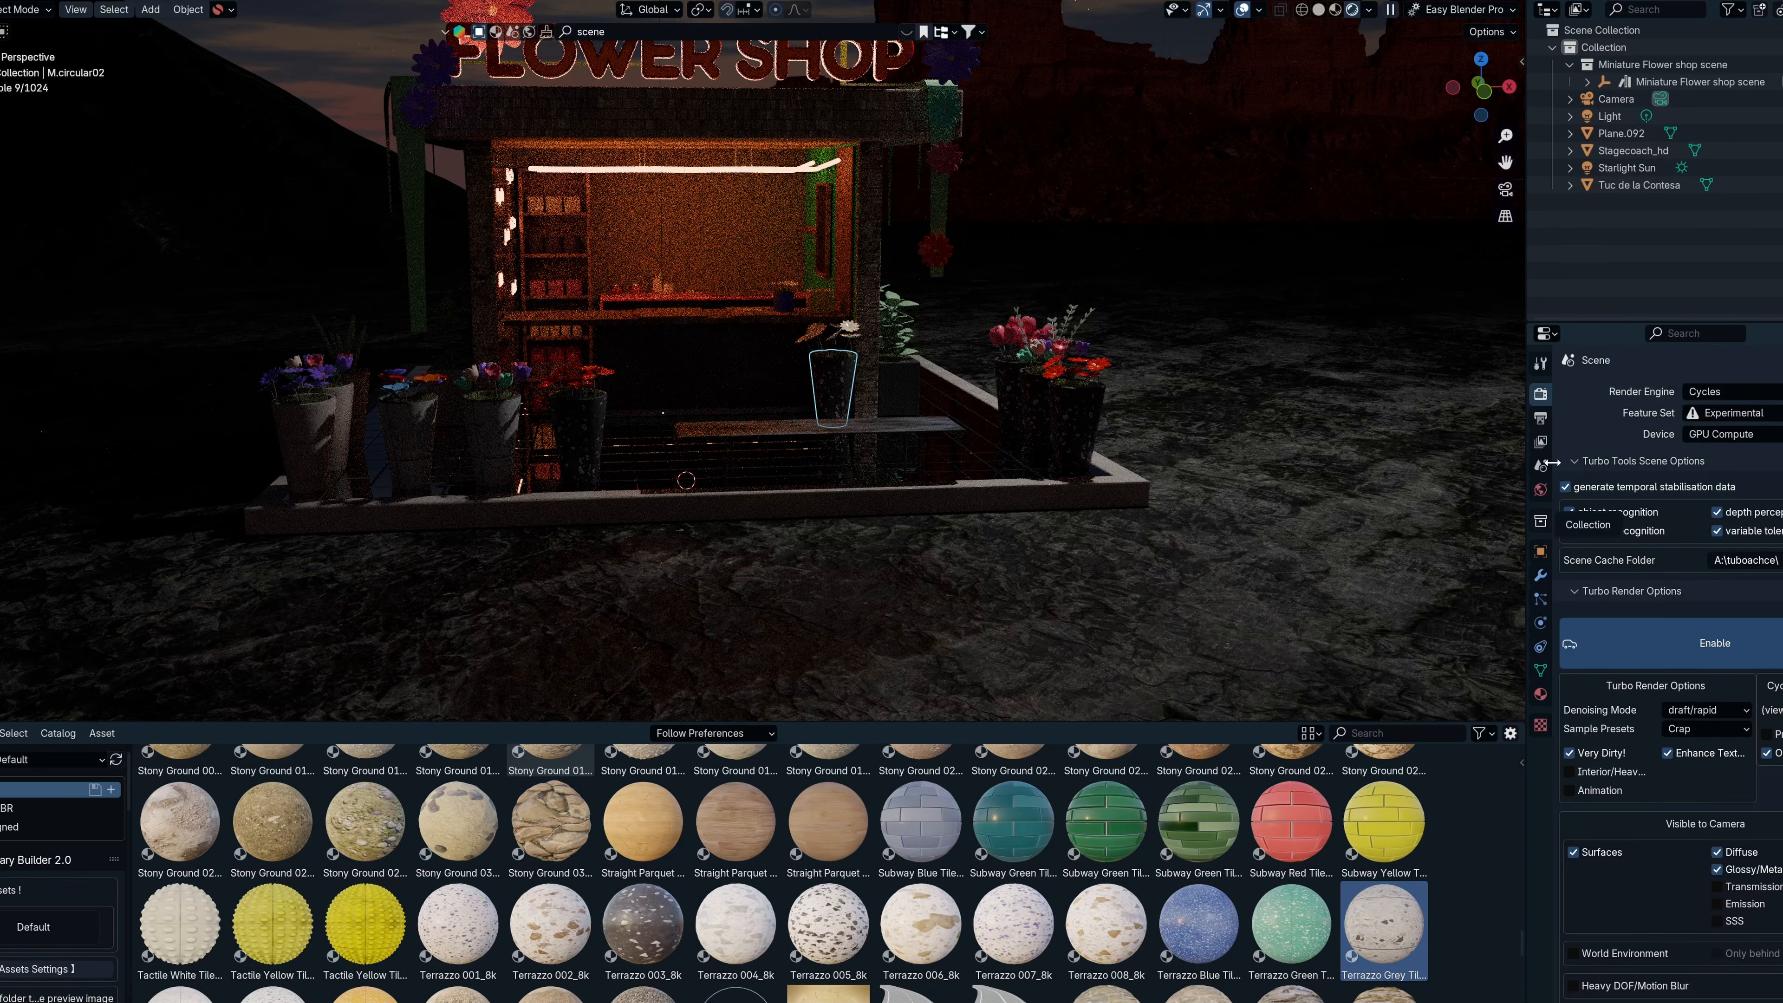
{"action": "scroll", "coordinate": [1580, 772], "scroll_direction": "down", "scroll_amount": 10}
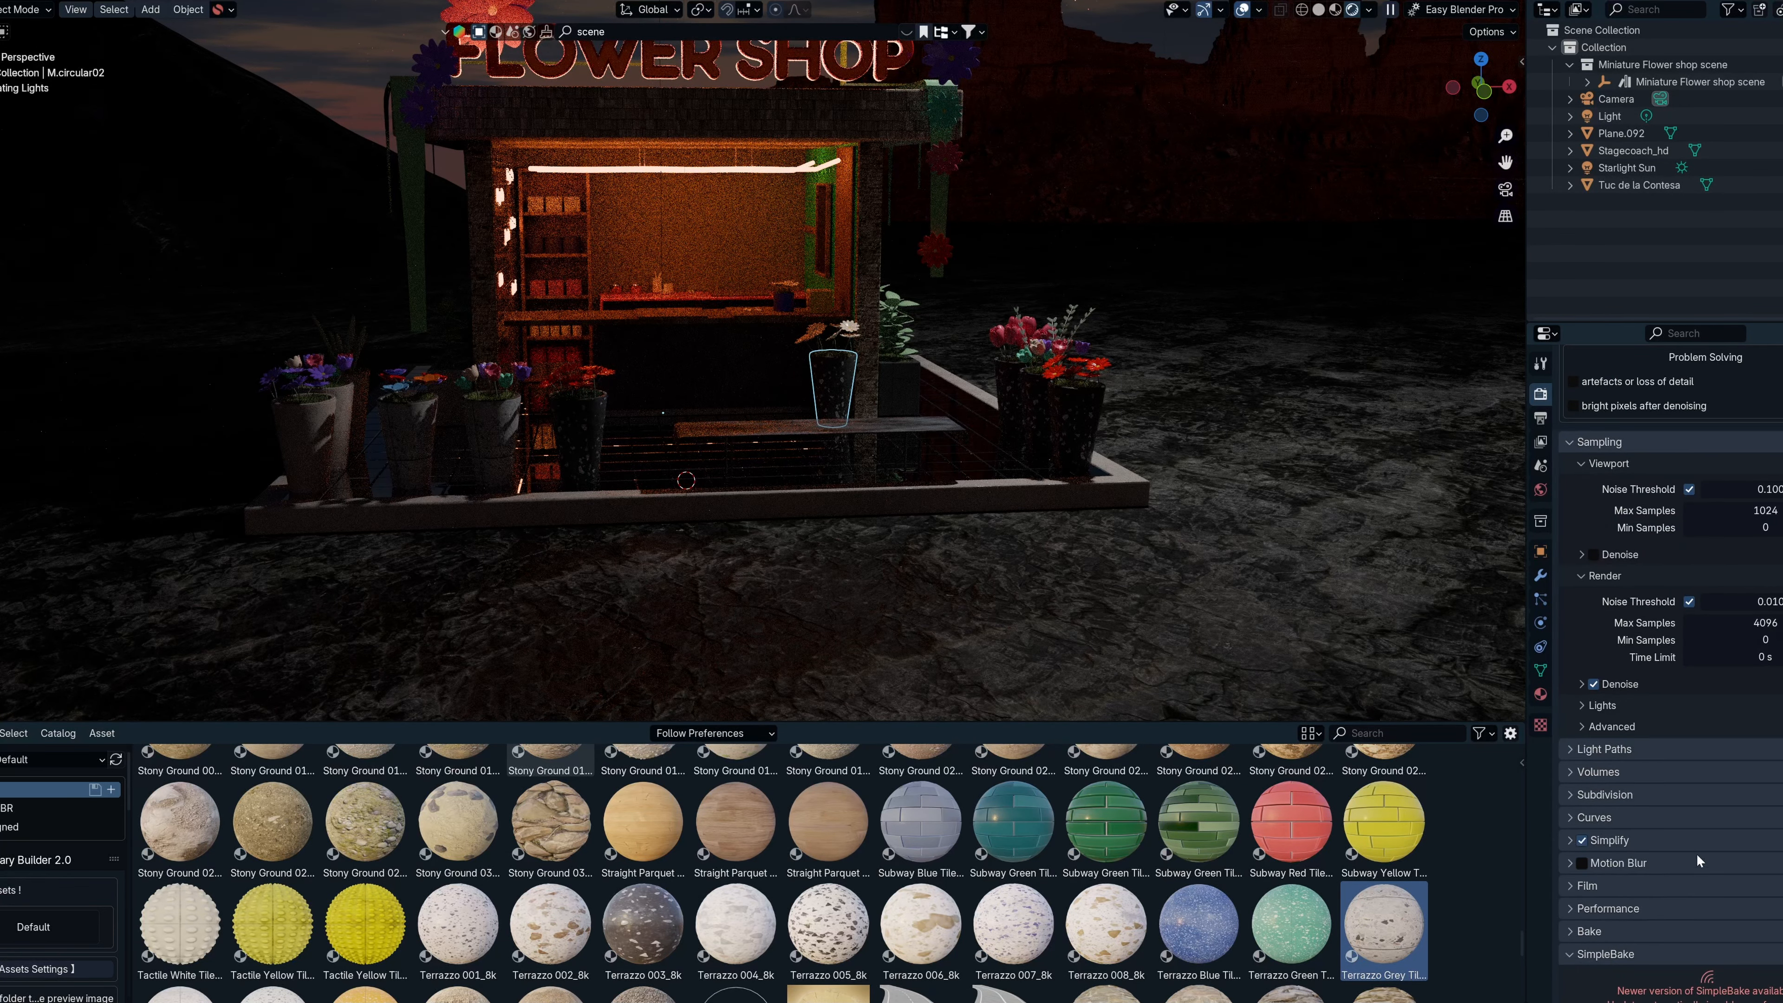
{"action": "left_click", "coordinate": [1636, 840]}
{"action": "left_click_drag", "start_coordinate": [1734, 888], "coordinate": [1692, 888]}
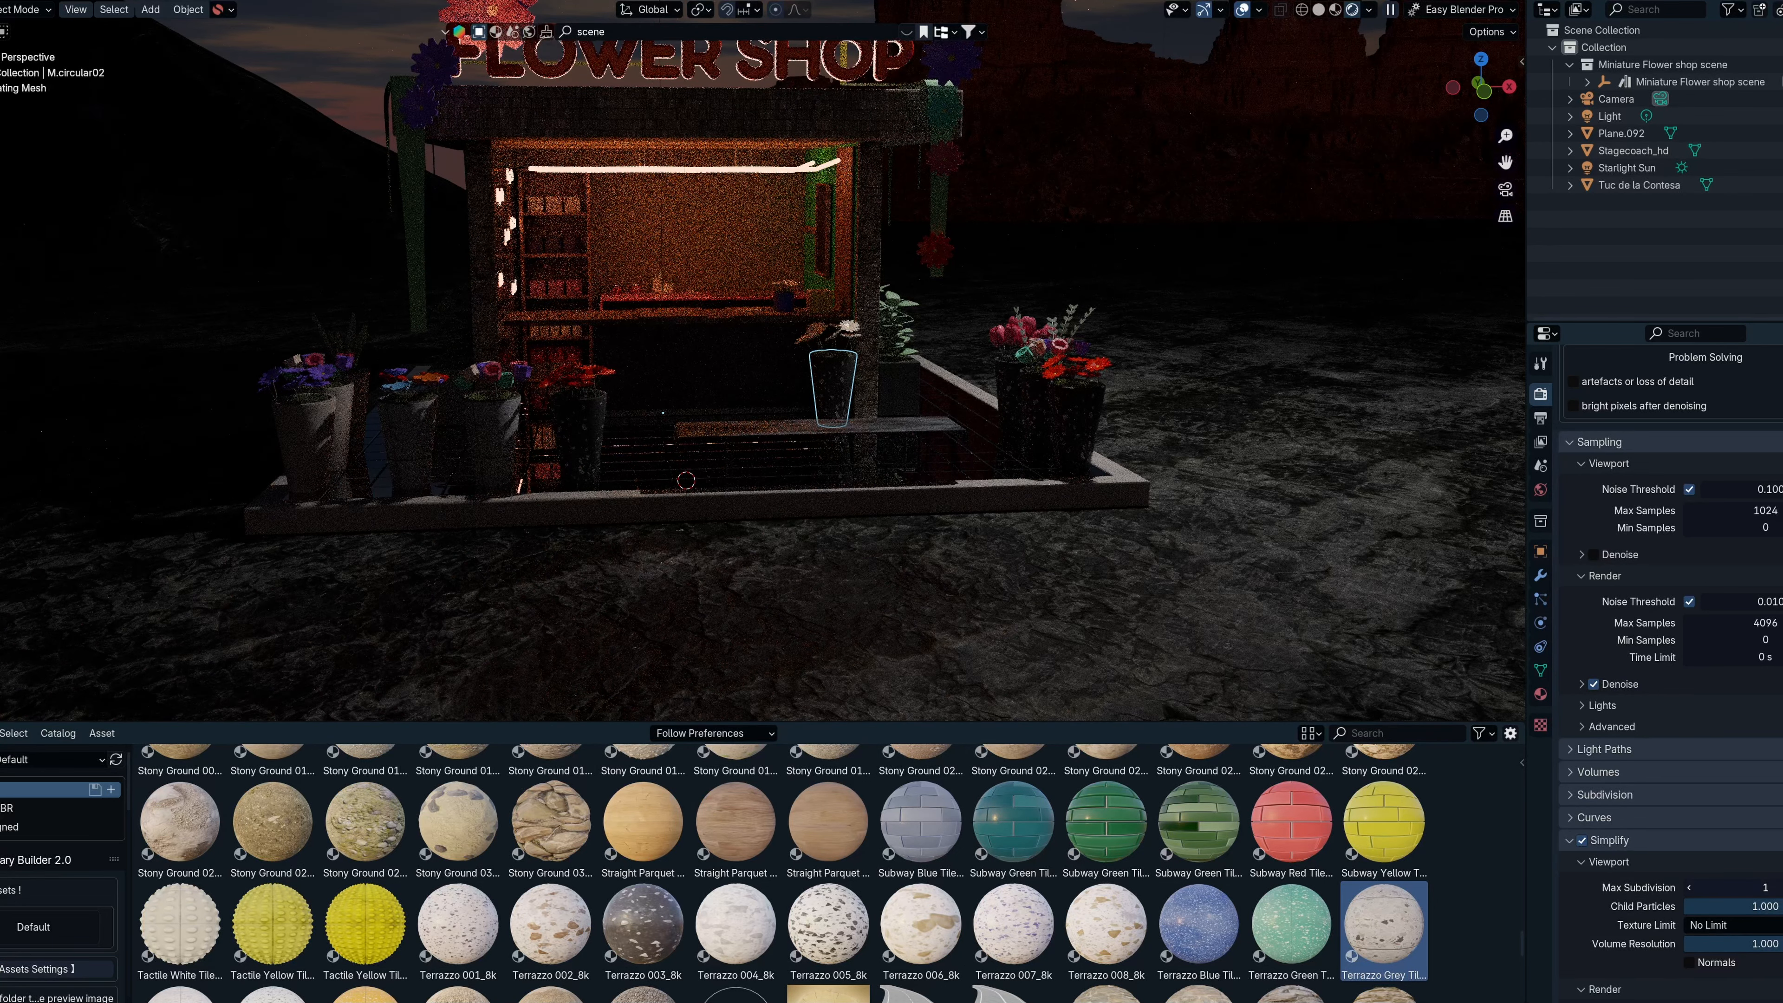
{"action": "left_click", "coordinate": [1782, 888]}
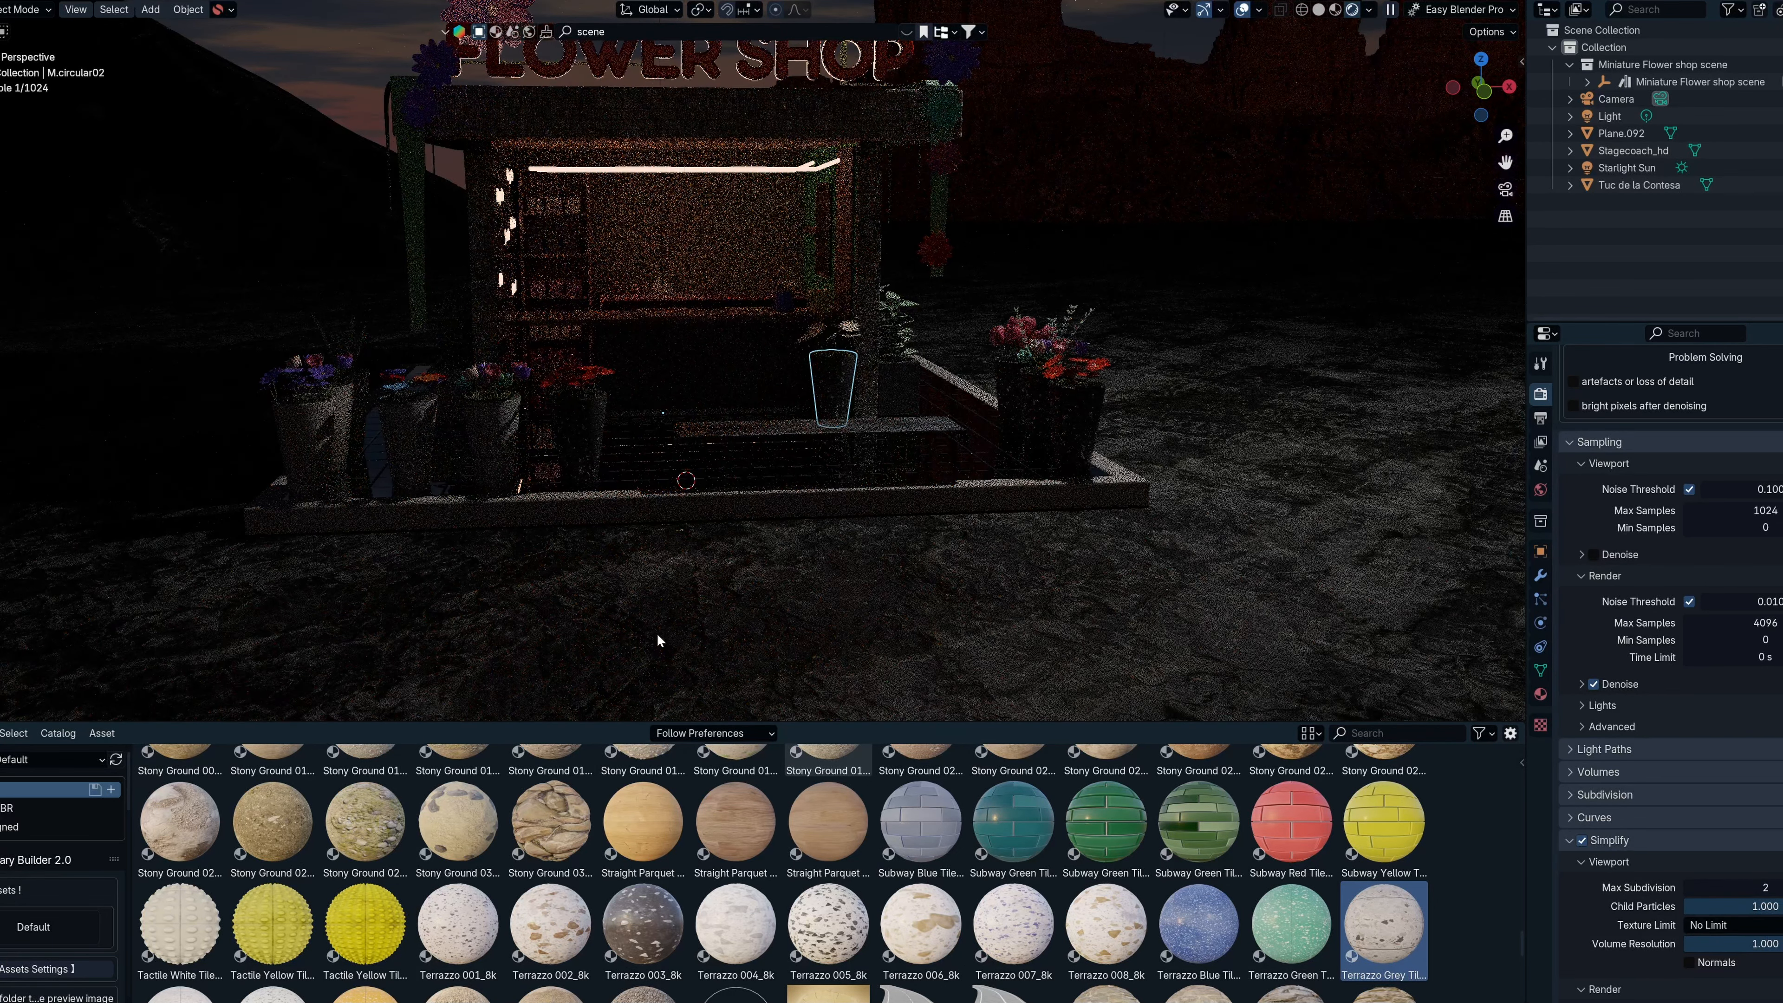
{"action": "scroll", "coordinate": [675, 594], "scroll_direction": "down", "scroll_amount": 10}
{"action": "scroll", "coordinate": [675, 594], "scroll_direction": "up", "scroll_amount": 10}
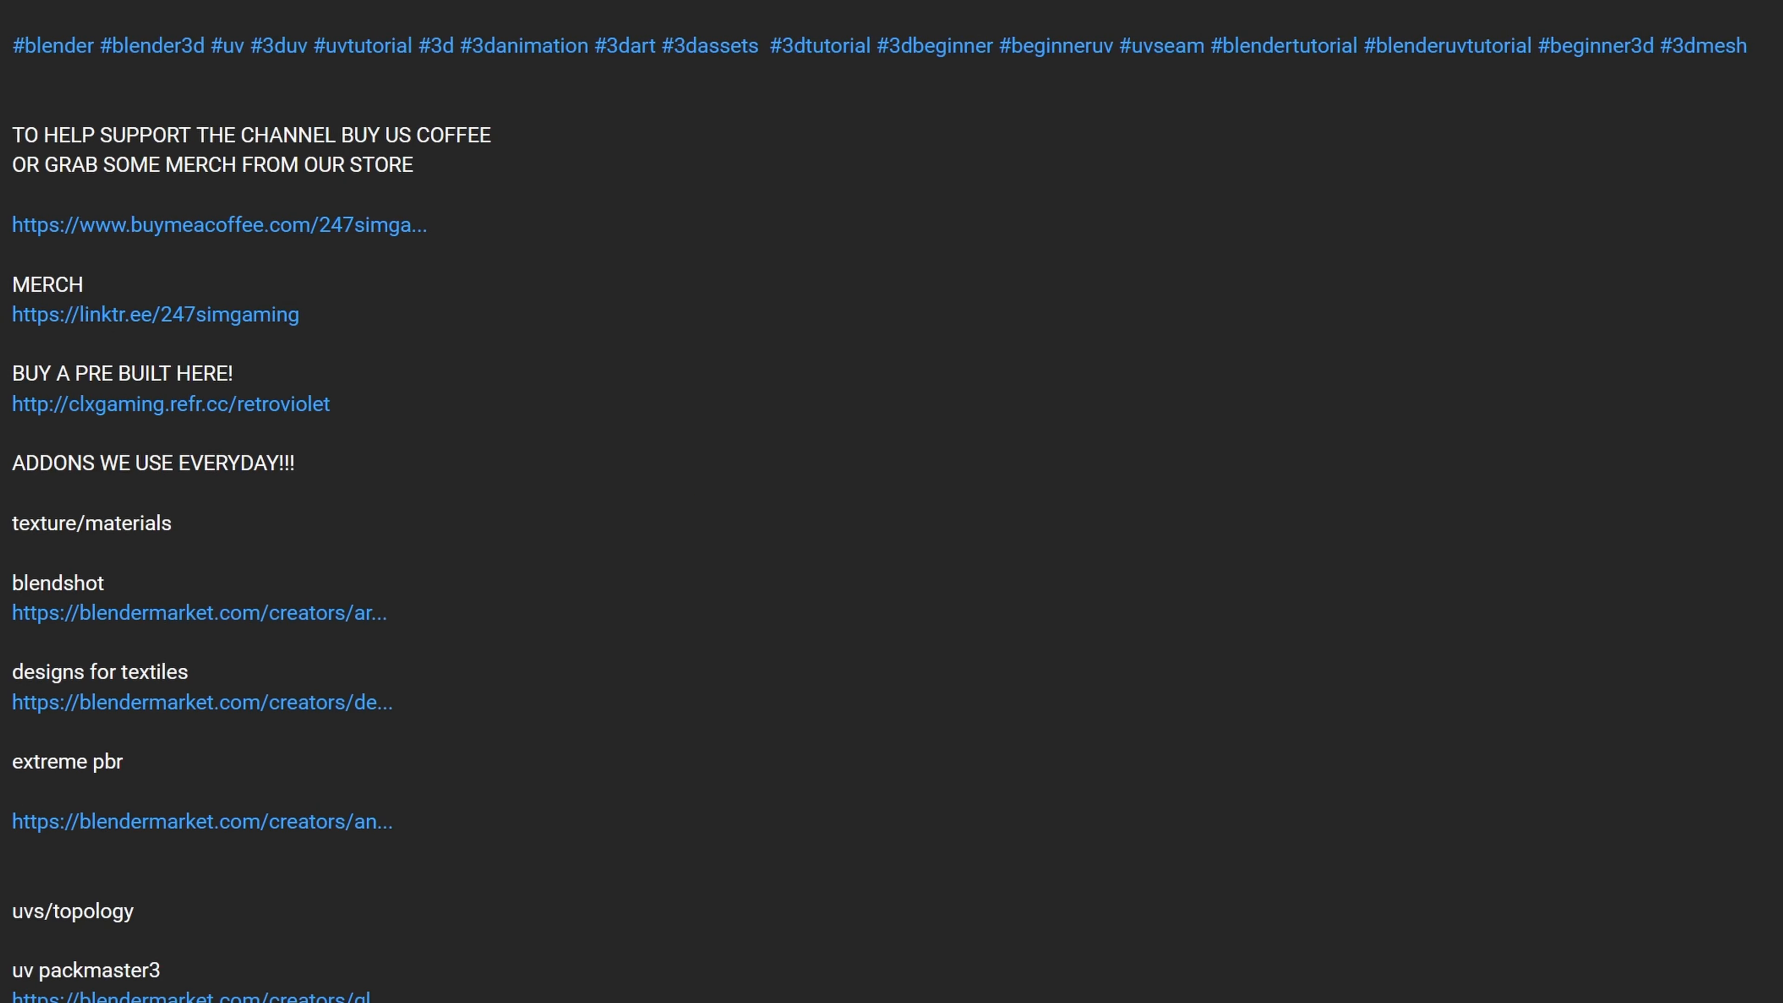
{"action": "scroll", "coordinate": [891, 502], "scroll_direction": "down", "scroll_amount": 5}
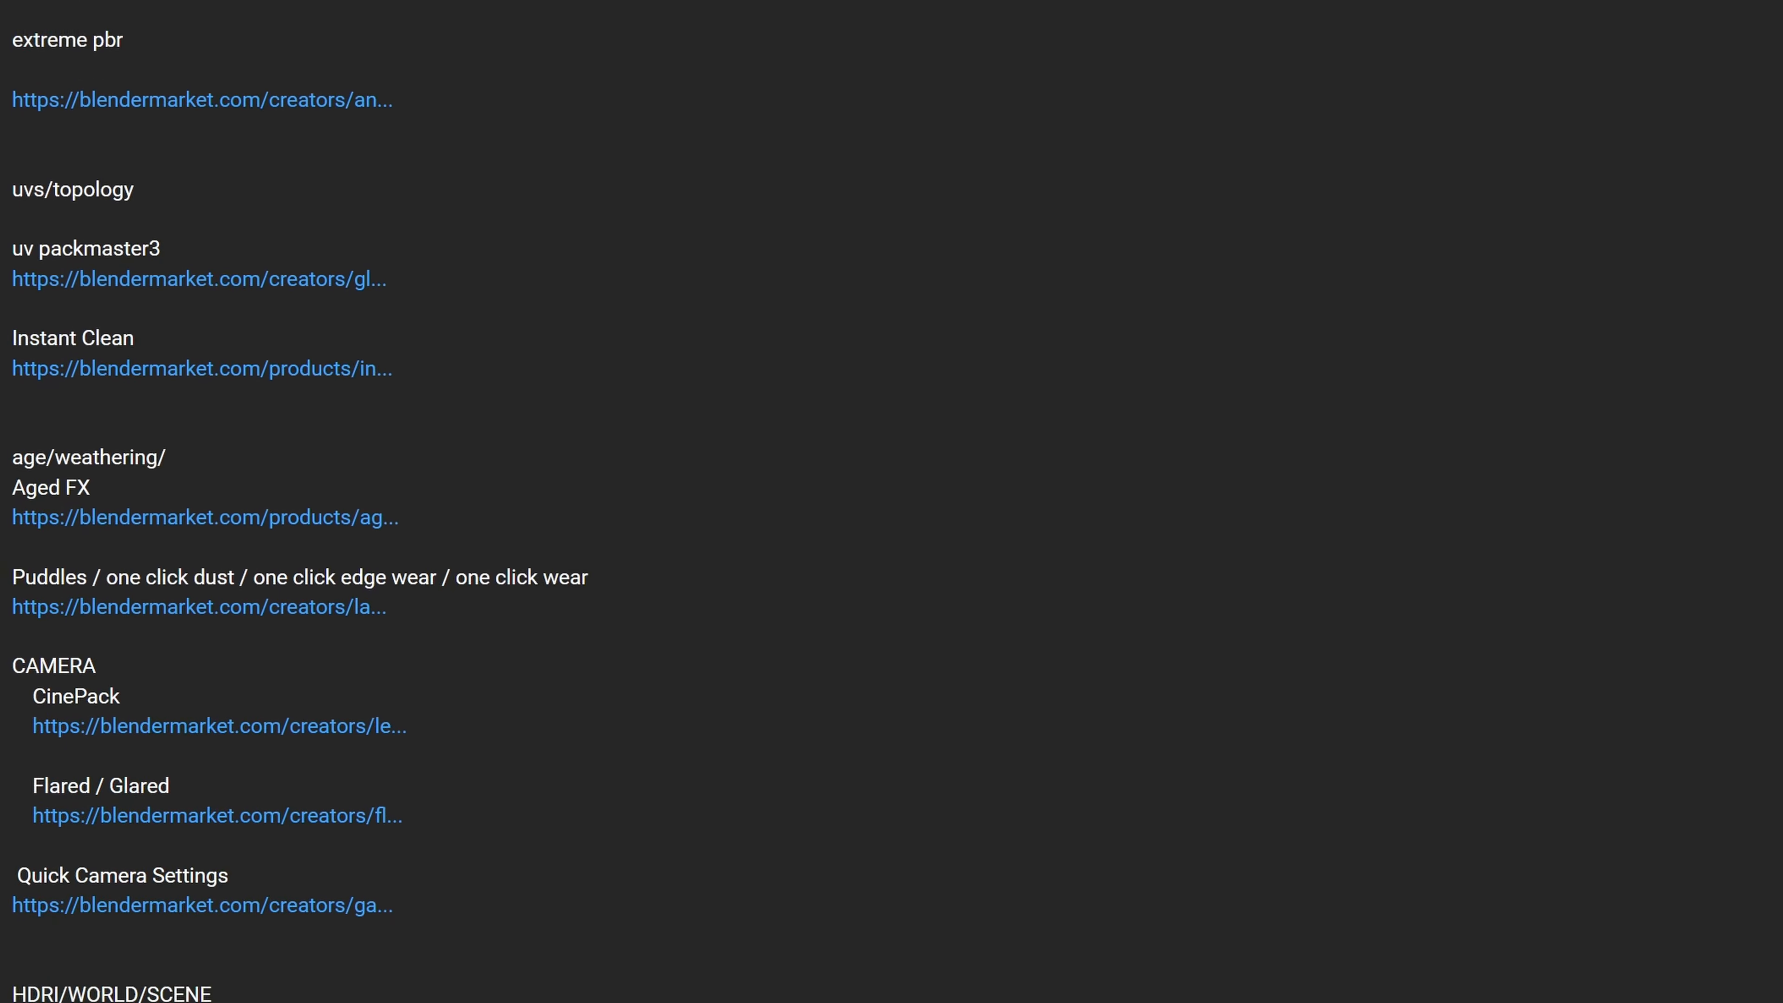
{"action": "scroll", "coordinate": [891, 501], "scroll_direction": "down", "scroll_amount": 5}
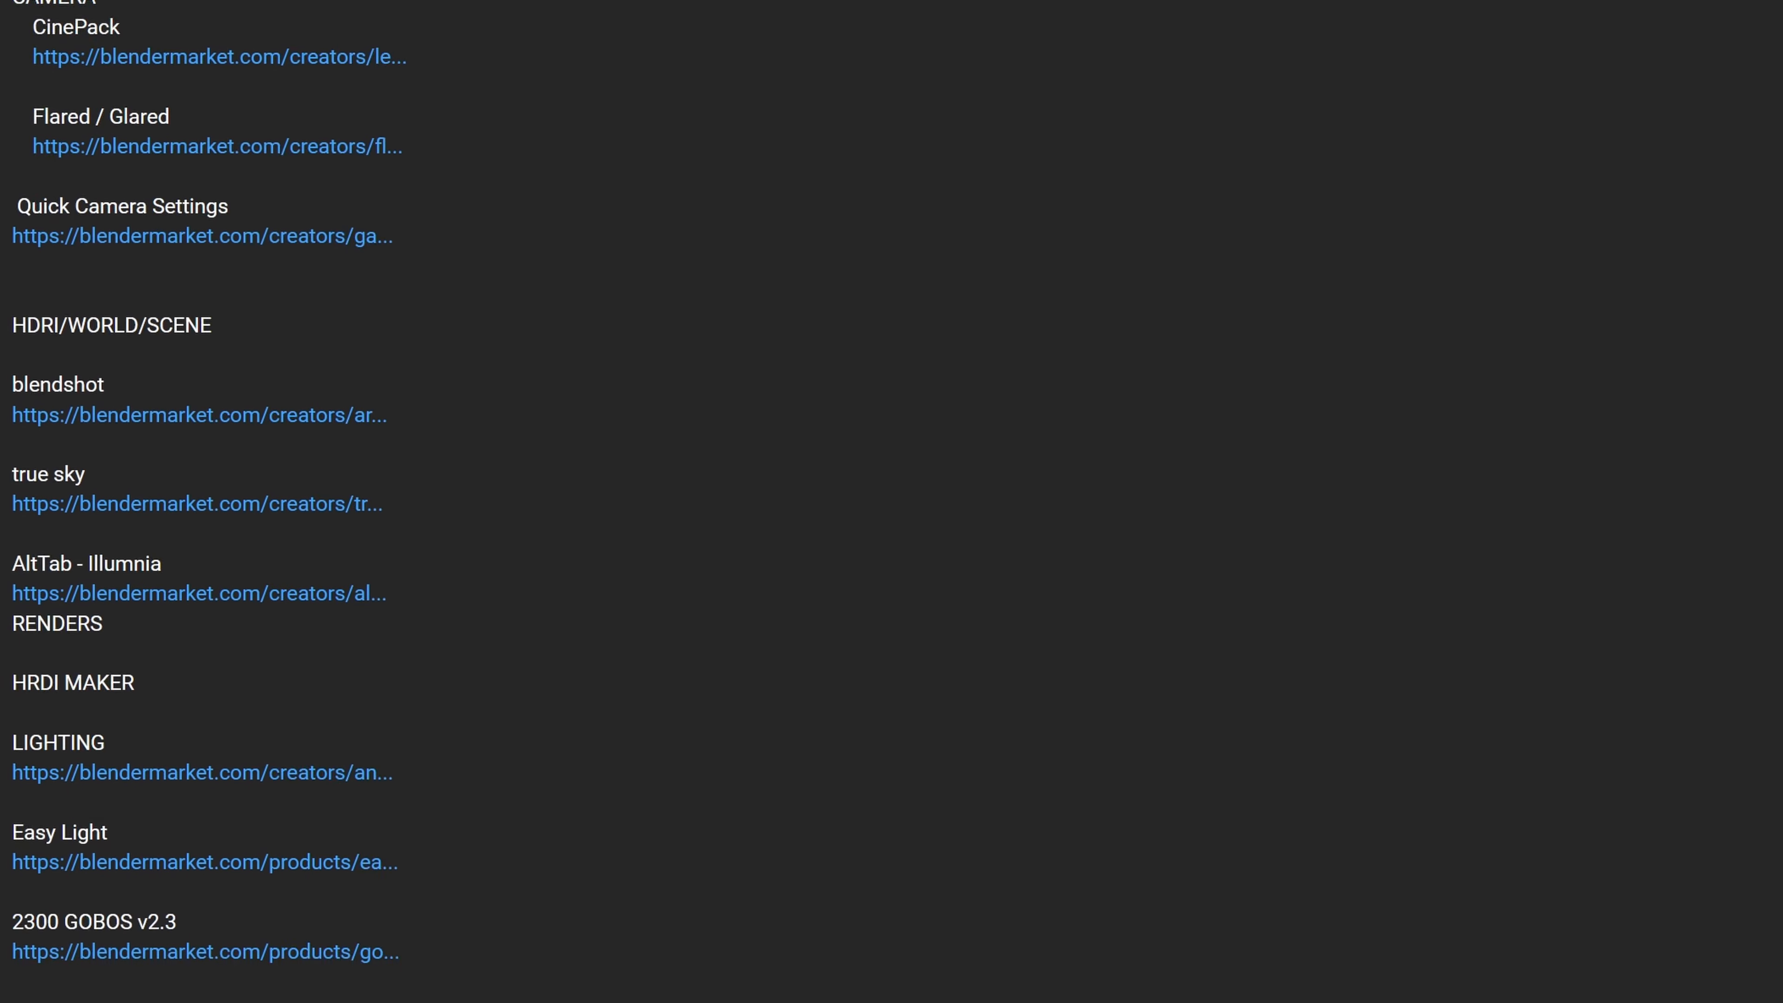
{"action": "scroll", "coordinate": [892, 502], "scroll_direction": "down", "scroll_amount": 5}
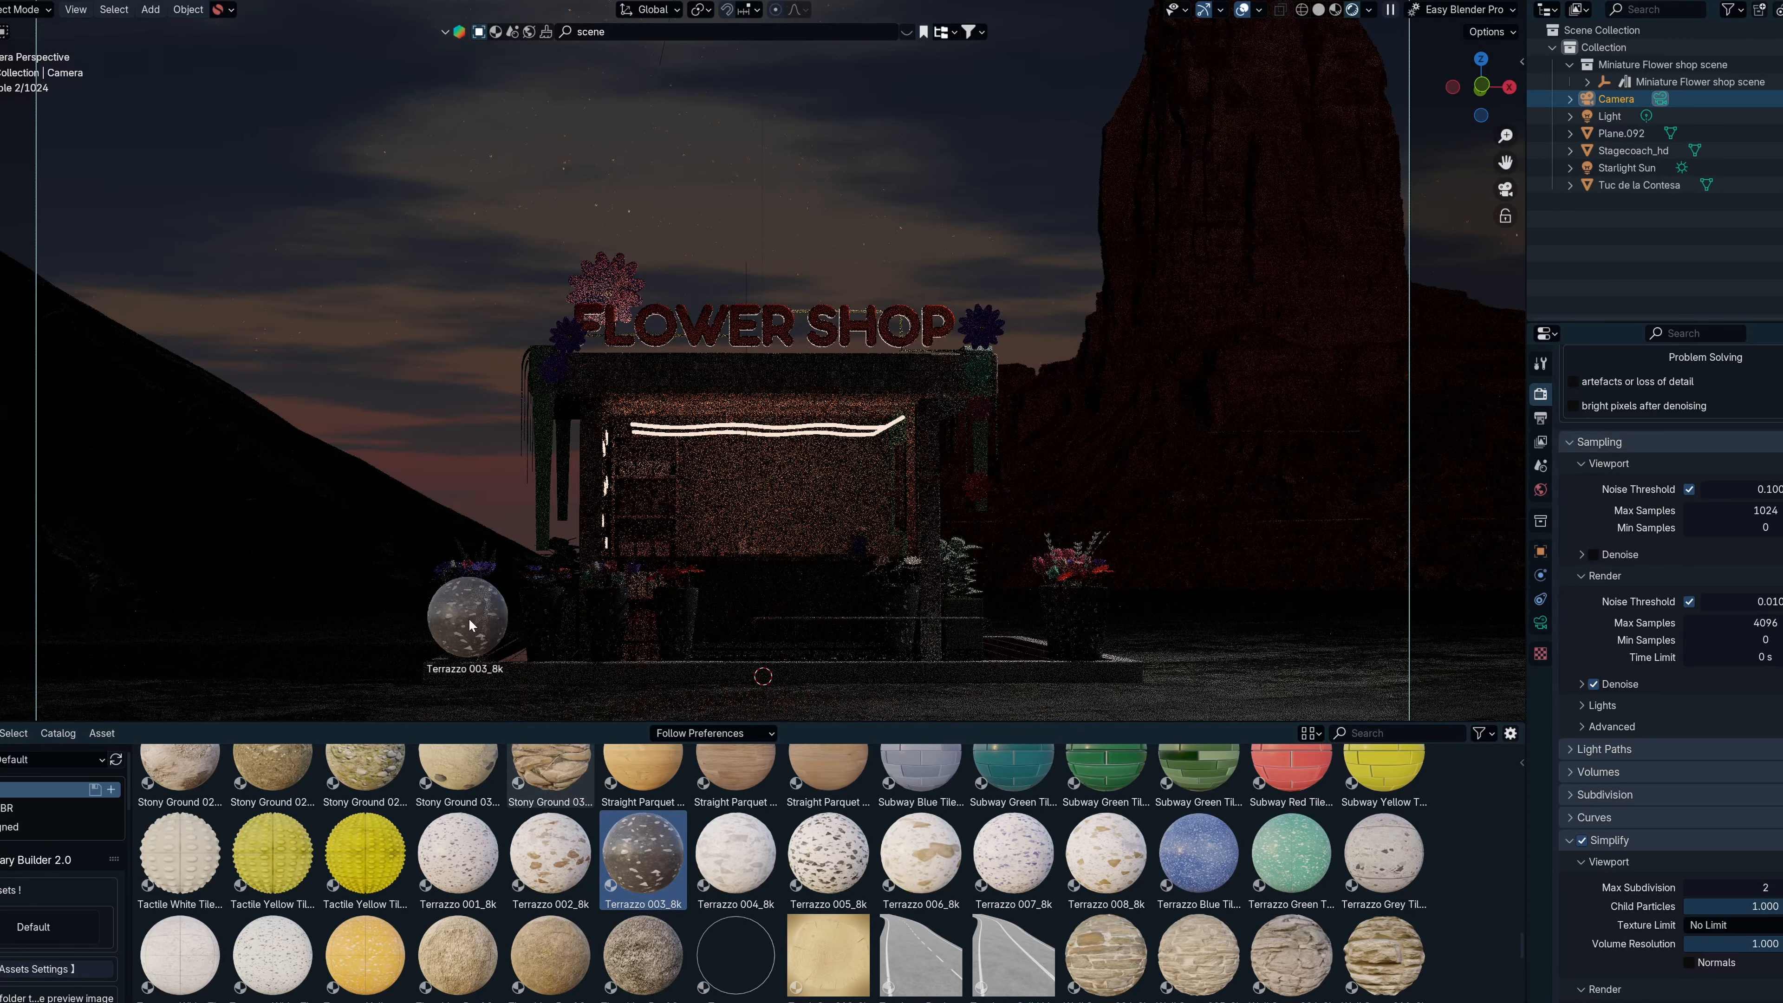
Apply the Terrazzo 003_8k material to the flower pots and the Cubes Cobblestone Paving 017_8k material to the shop's base slab.
{"action": "left_click_drag", "start_coordinate": [469, 624], "coordinate": [954, 685]}
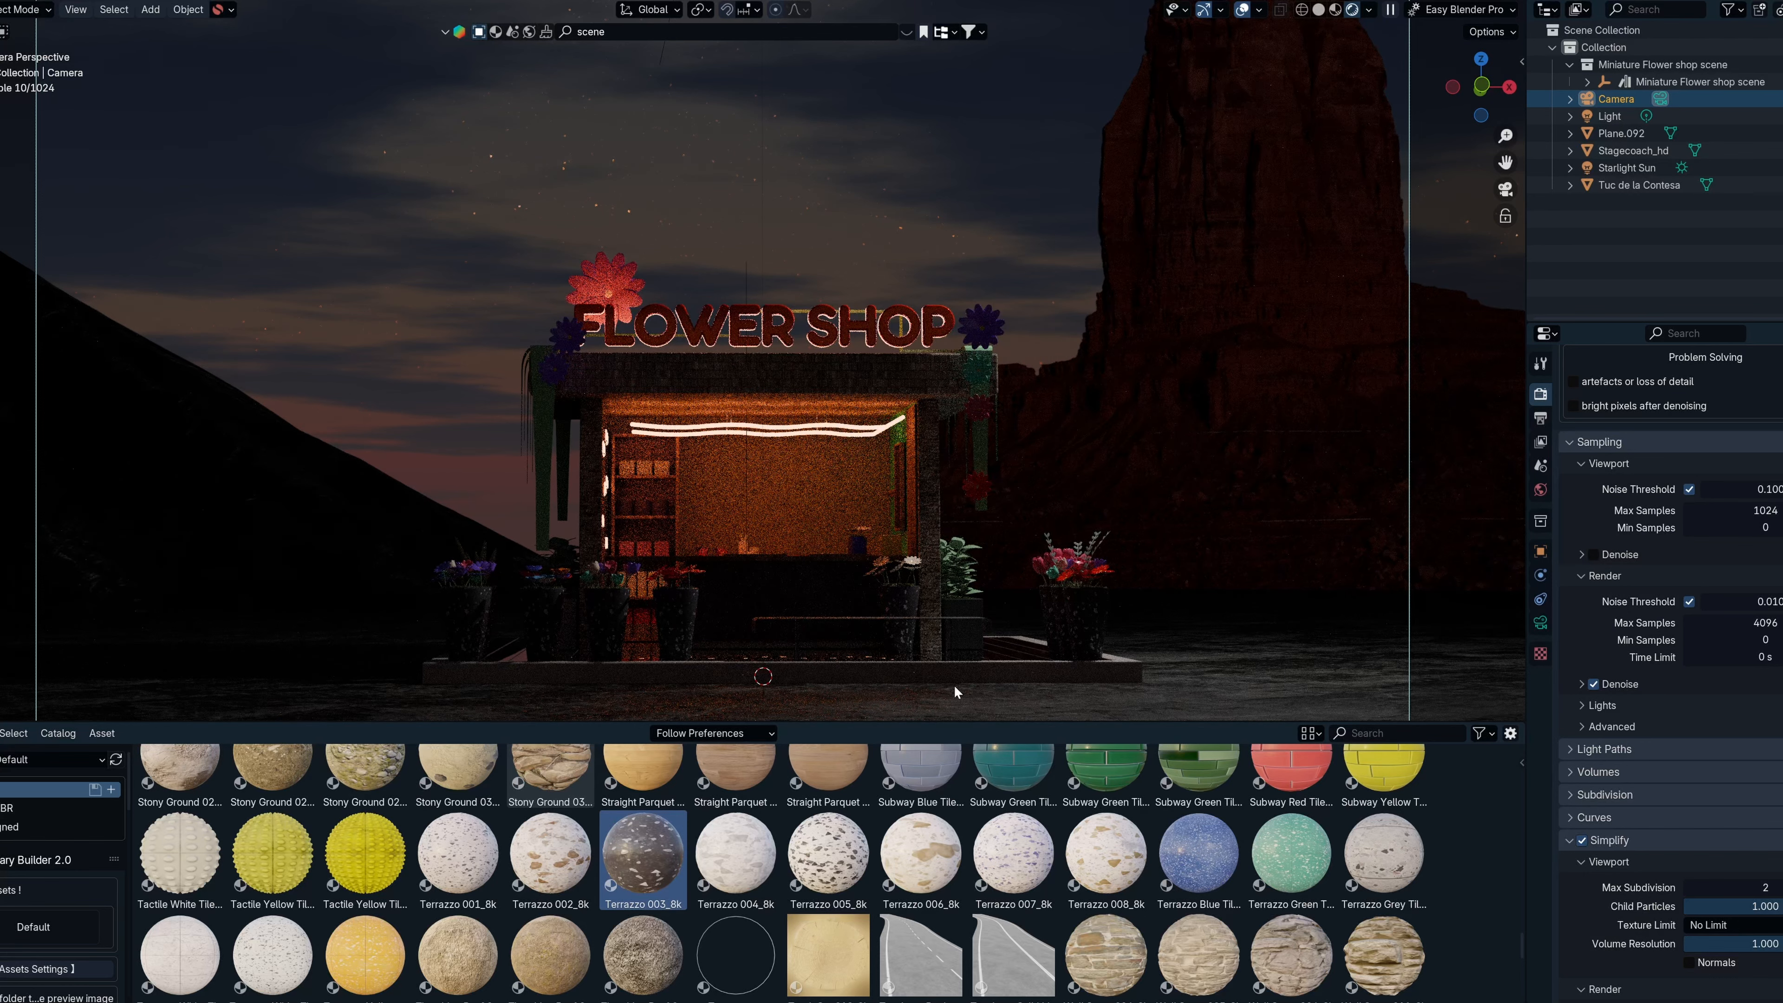
{"action": "scroll", "coordinate": [1037, 913], "scroll_direction": "up", "scroll_amount": 5}
{"action": "scroll", "coordinate": [1037, 913], "scroll_direction": "up", "scroll_amount": 15}
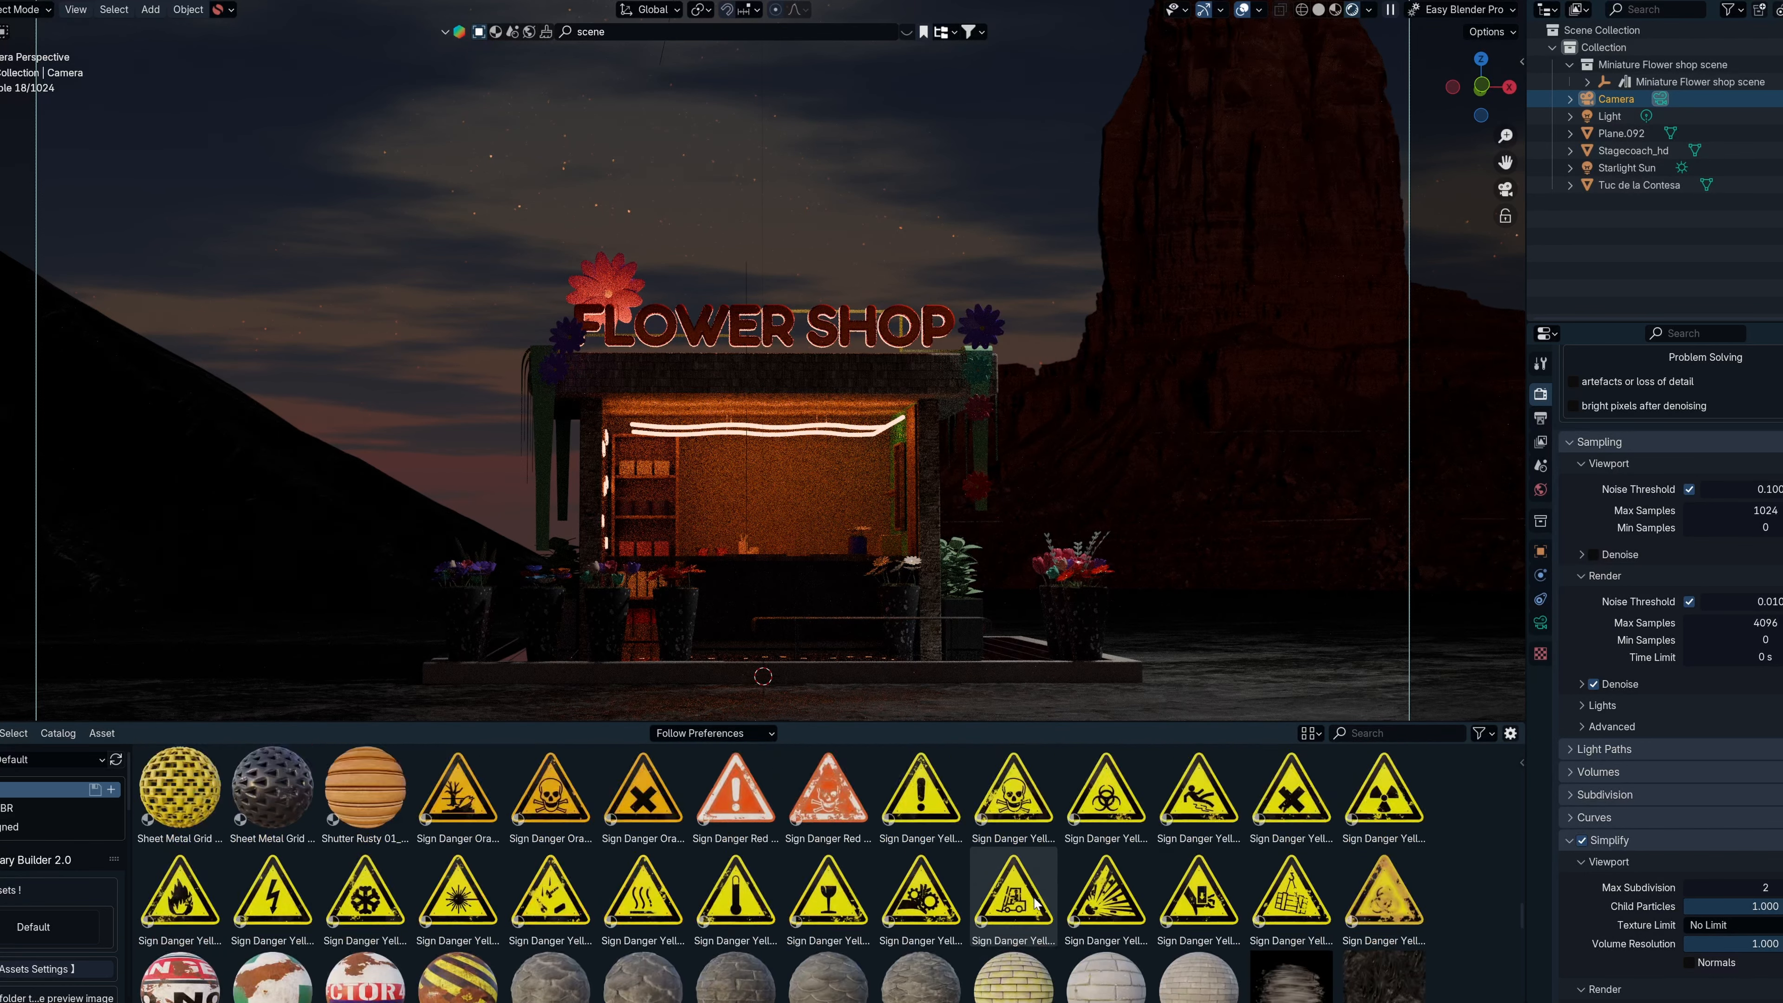
{"action": "scroll", "coordinate": [1024, 890], "scroll_direction": "up", "scroll_amount": 20}
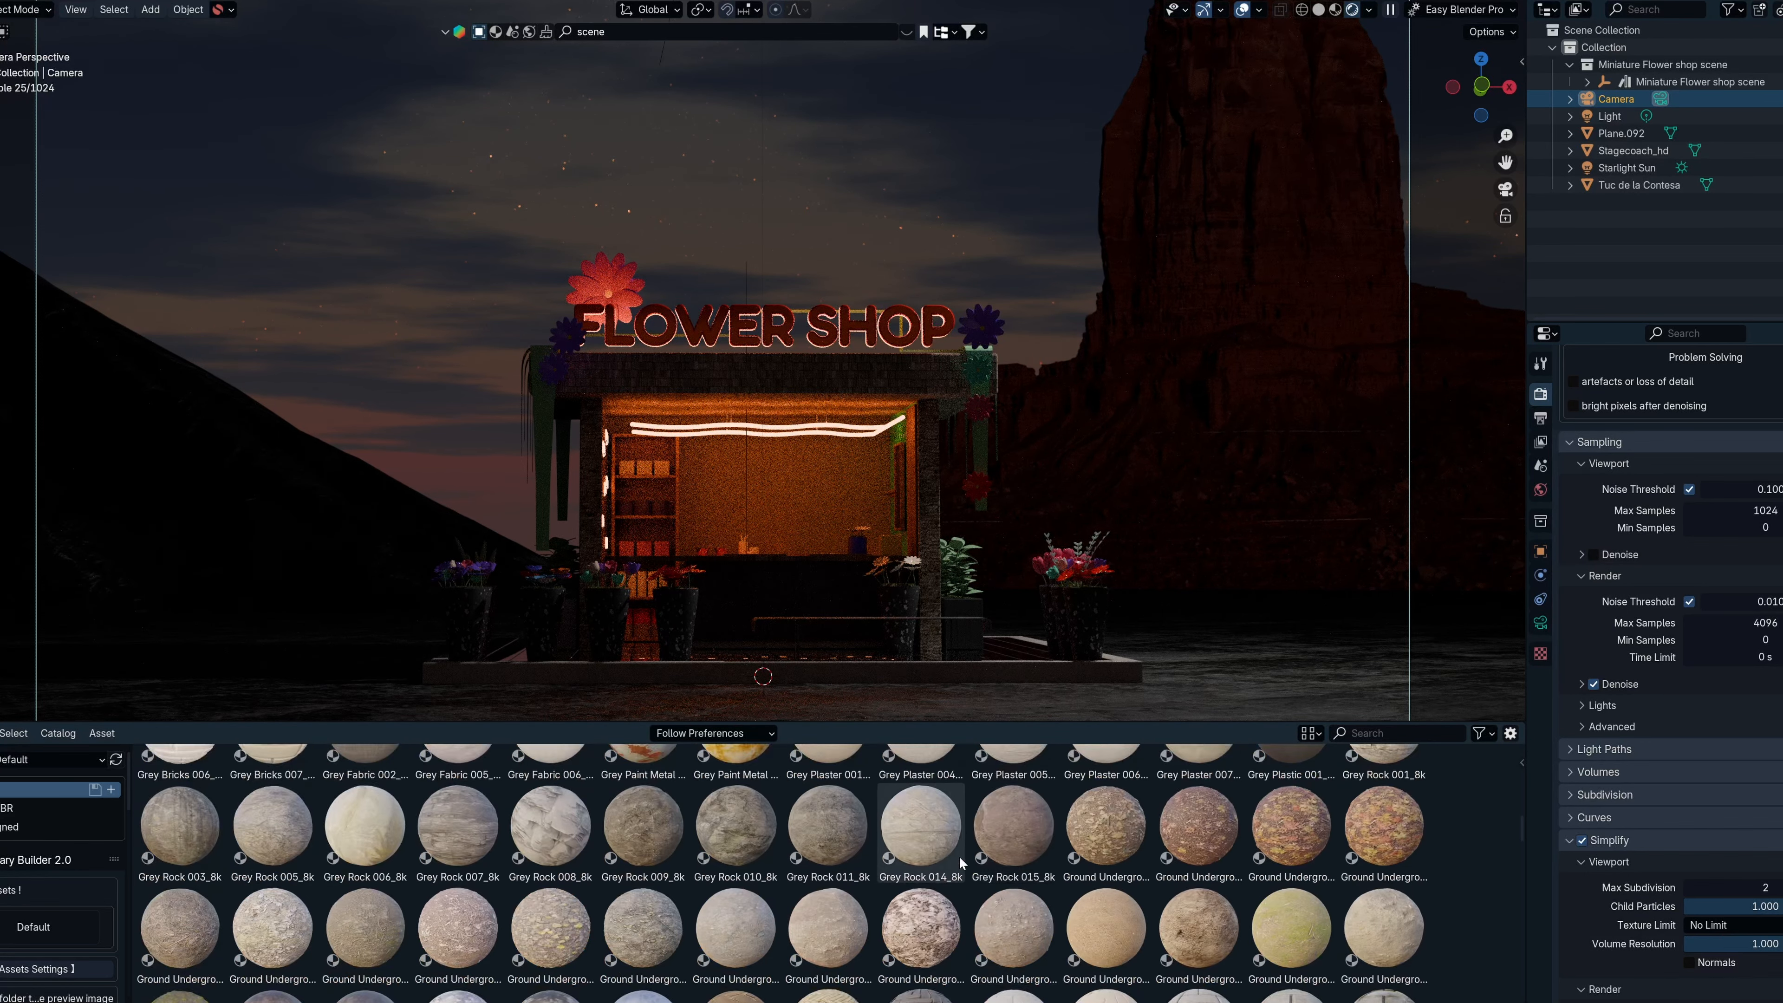
{"action": "scroll", "coordinate": [737, 902], "scroll_direction": "up", "scroll_amount": 15}
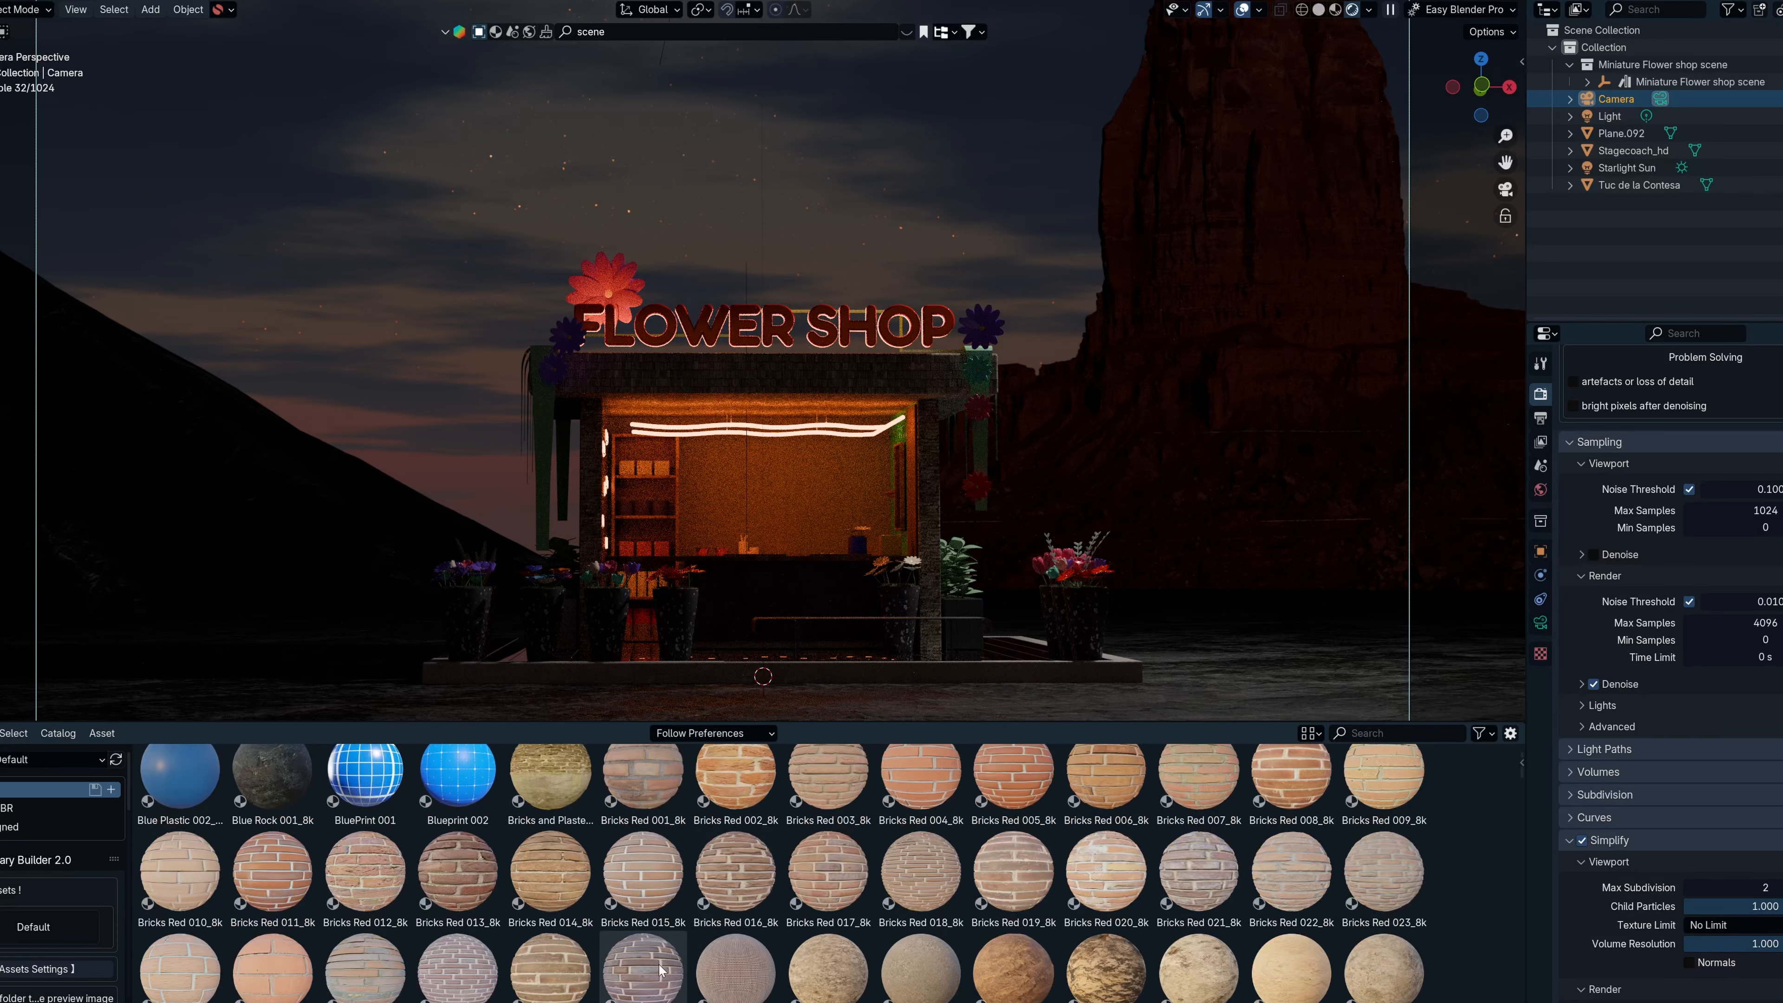
{"action": "scroll", "coordinate": [1129, 901], "scroll_direction": "down", "scroll_amount": 10}
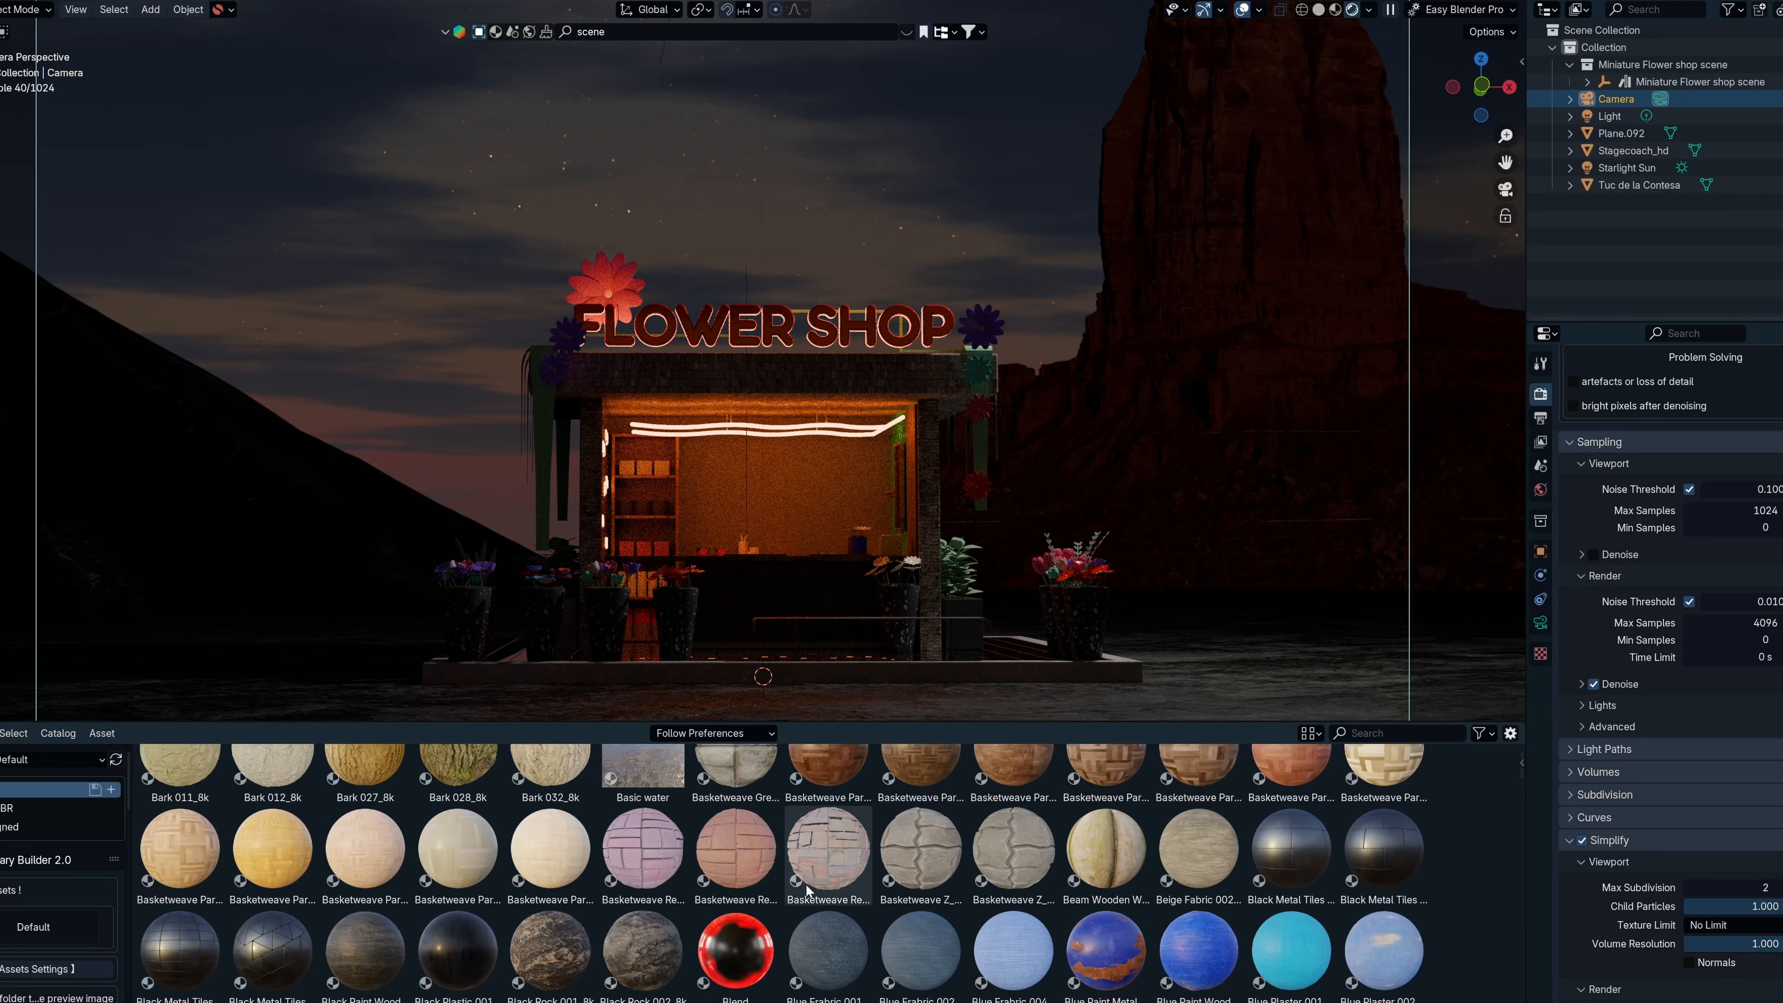
{"action": "scroll", "coordinate": [314, 924], "scroll_direction": "down", "scroll_amount": 8}
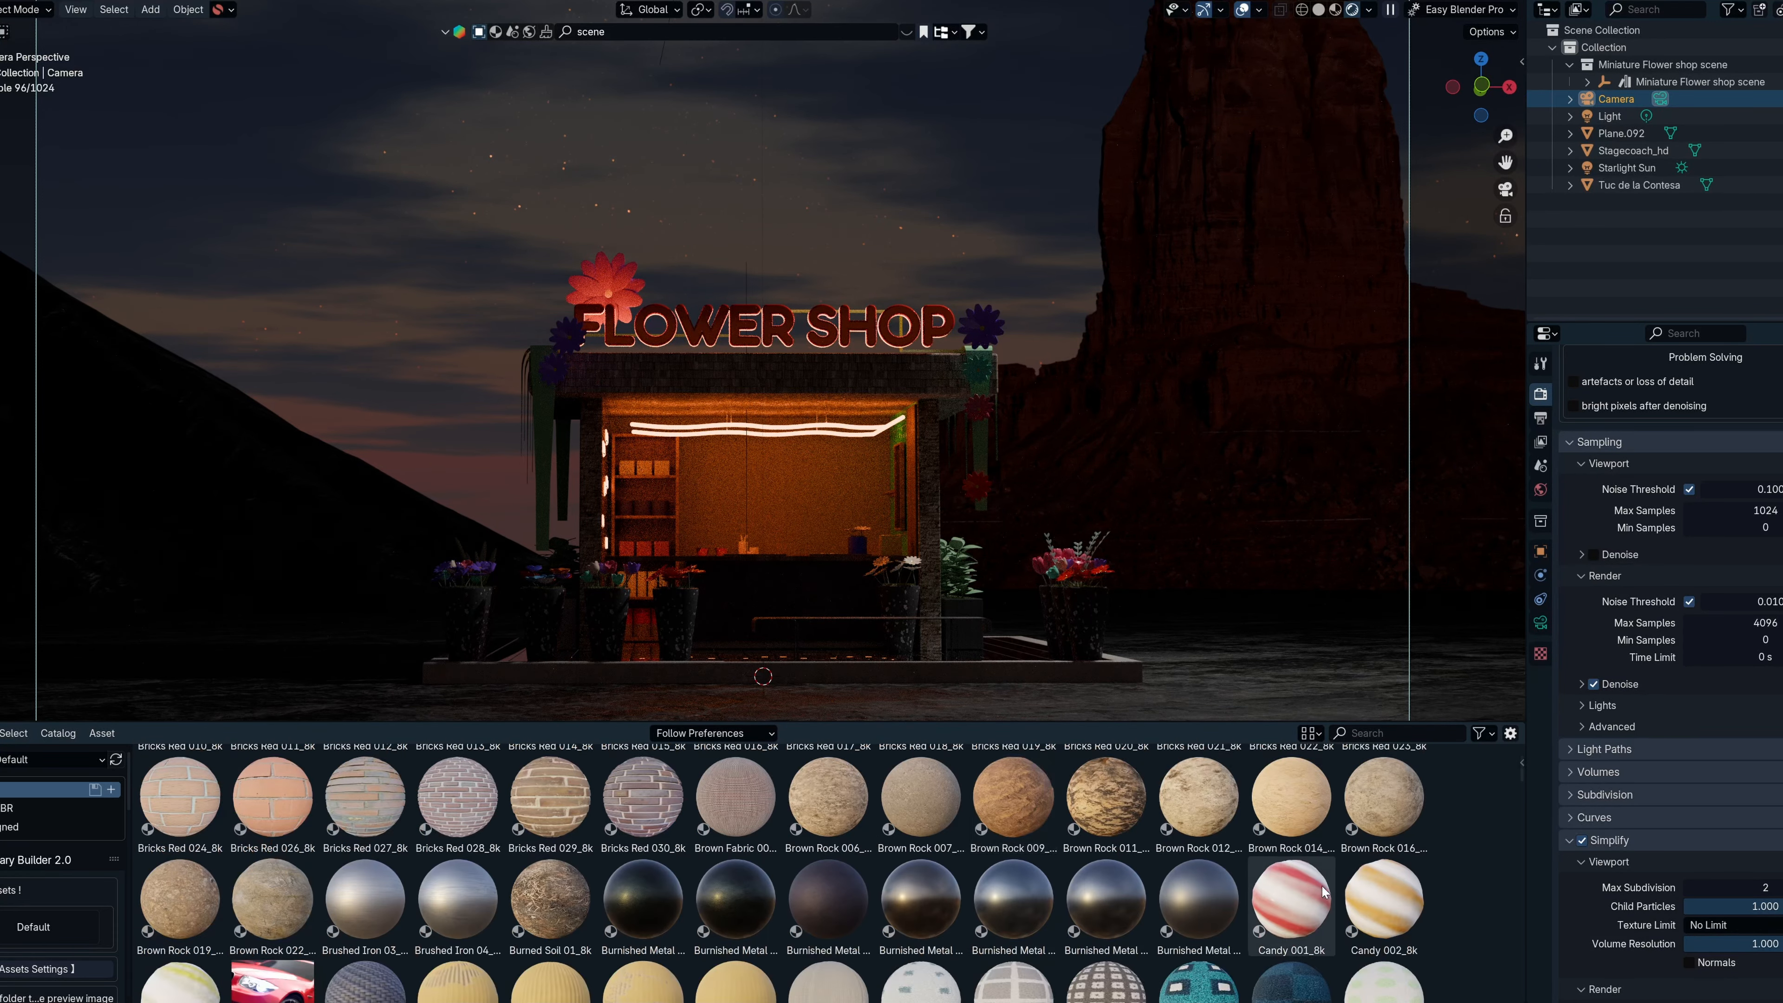
{"action": "scroll", "coordinate": [1018, 948], "scroll_direction": "down", "scroll_amount": 2}
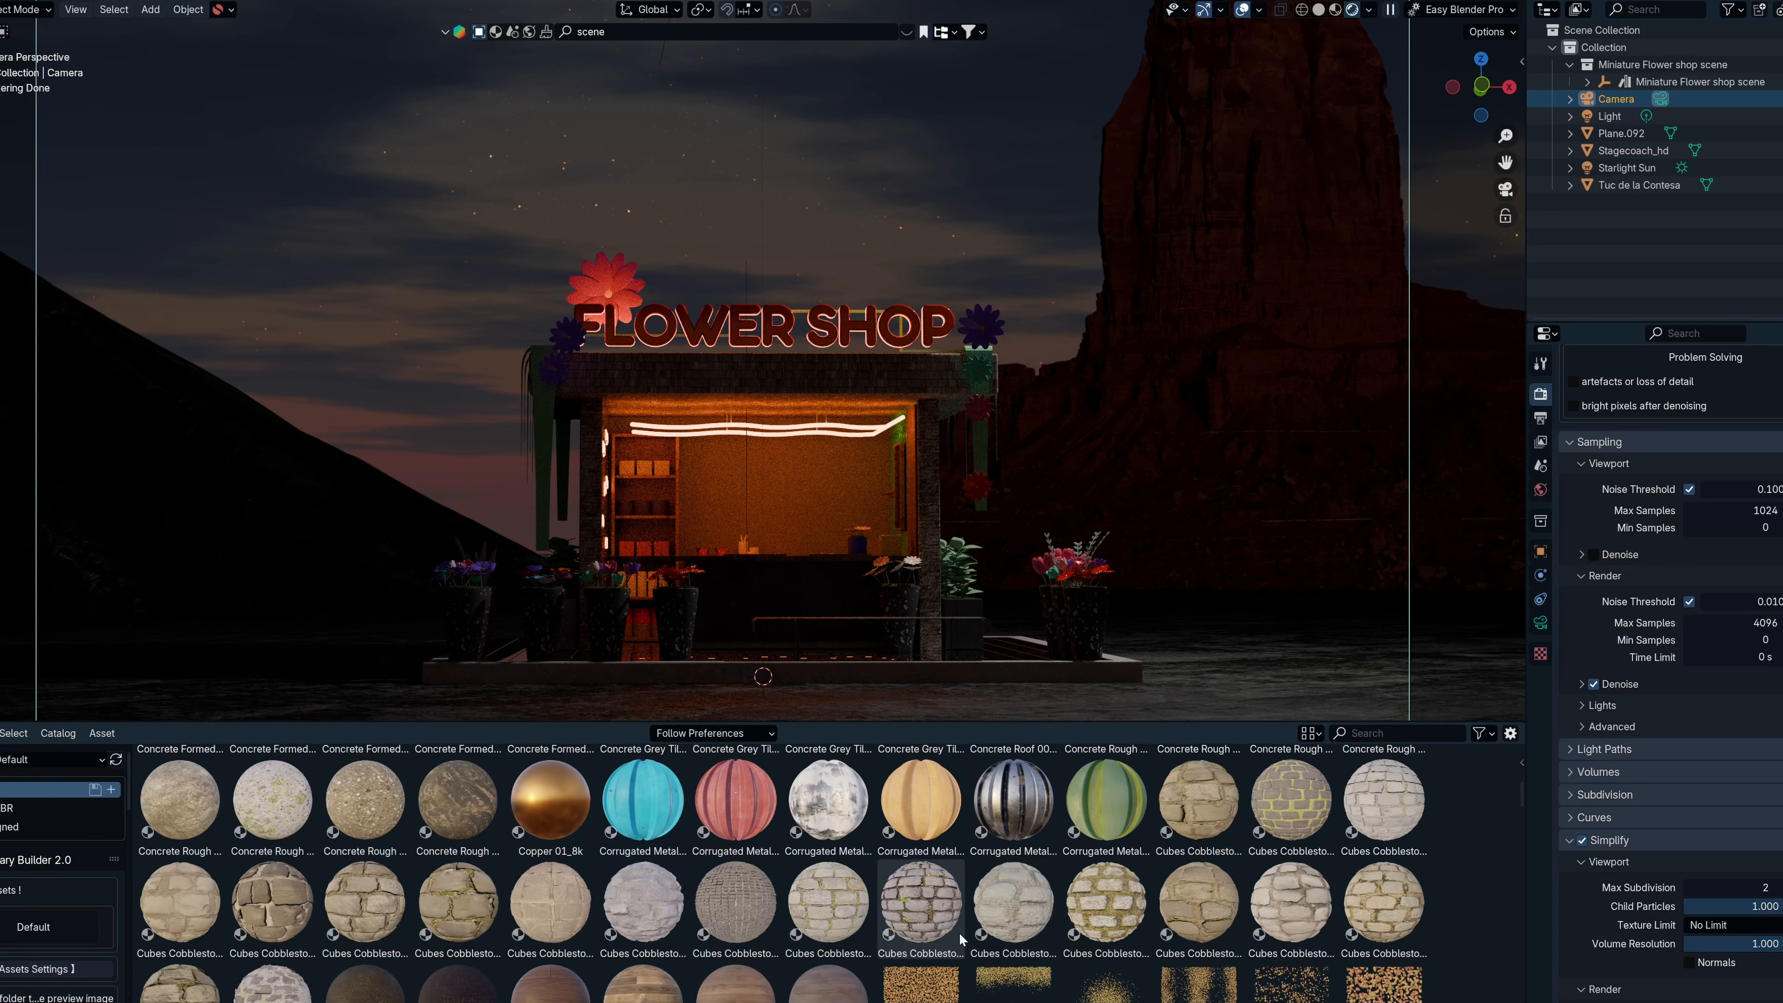
{"action": "scroll", "coordinate": [1123, 906], "scroll_direction": "down", "scroll_amount": 2}
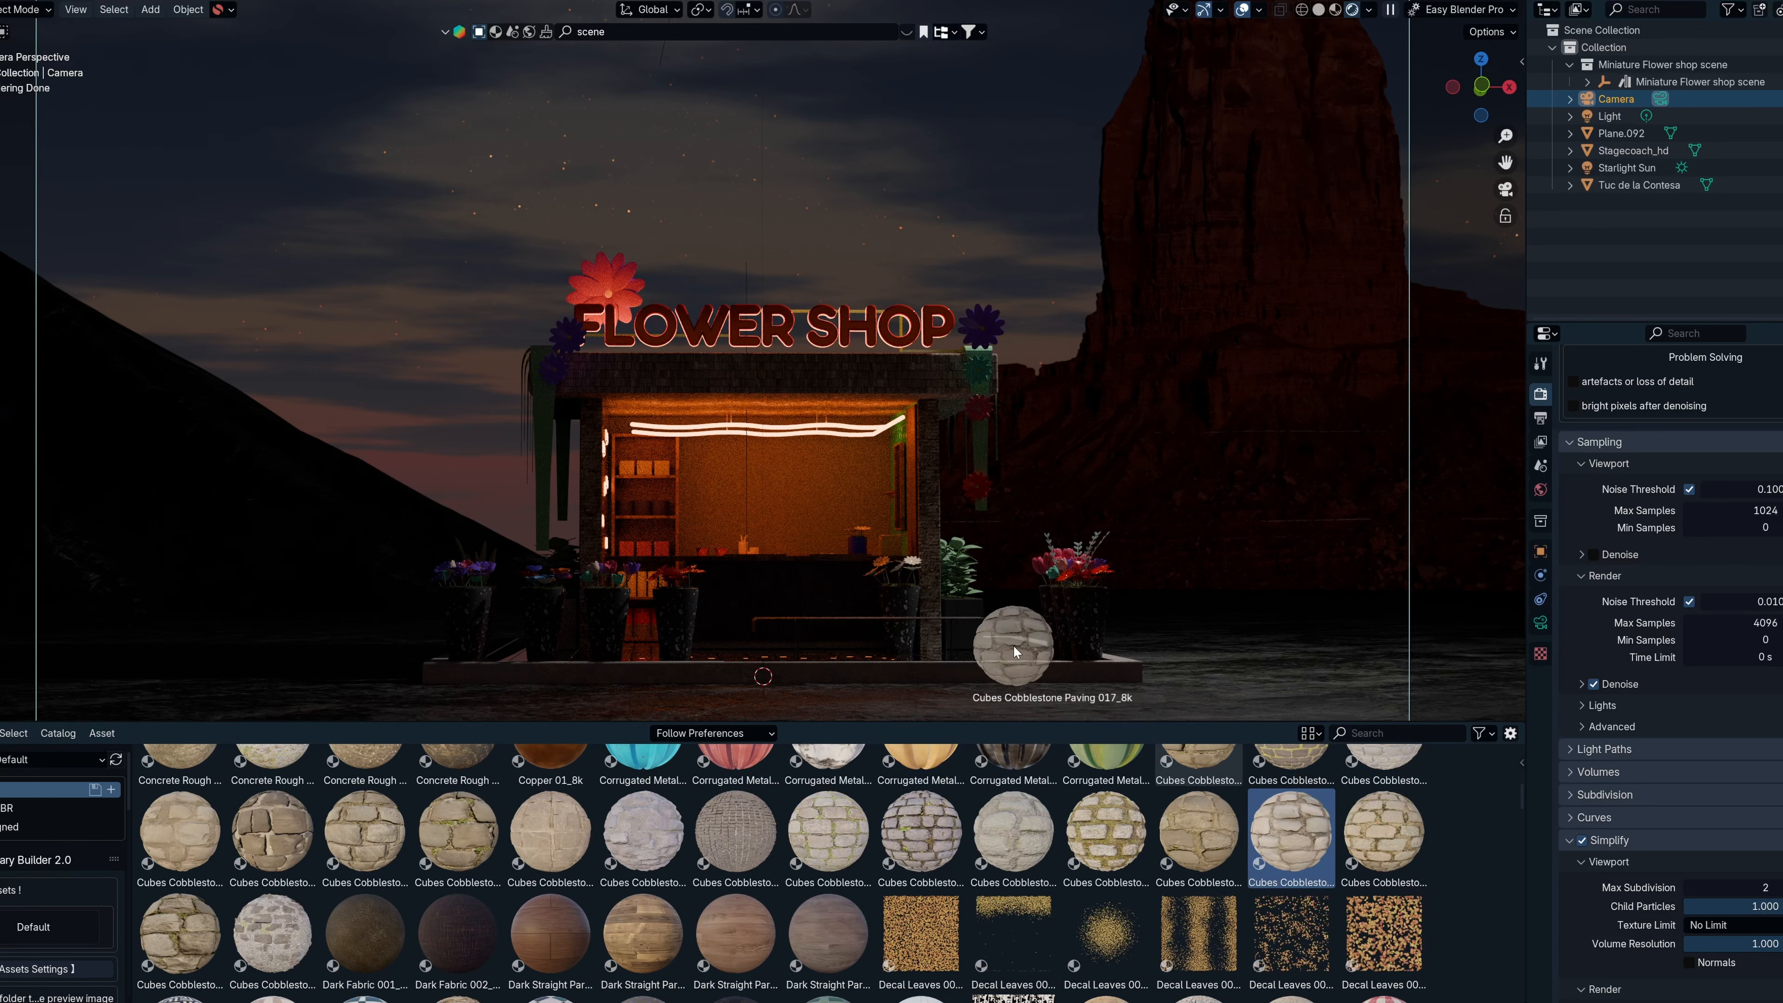
{"action": "left_click_drag", "start_coordinate": [1014, 652], "coordinate": [1013, 652]}
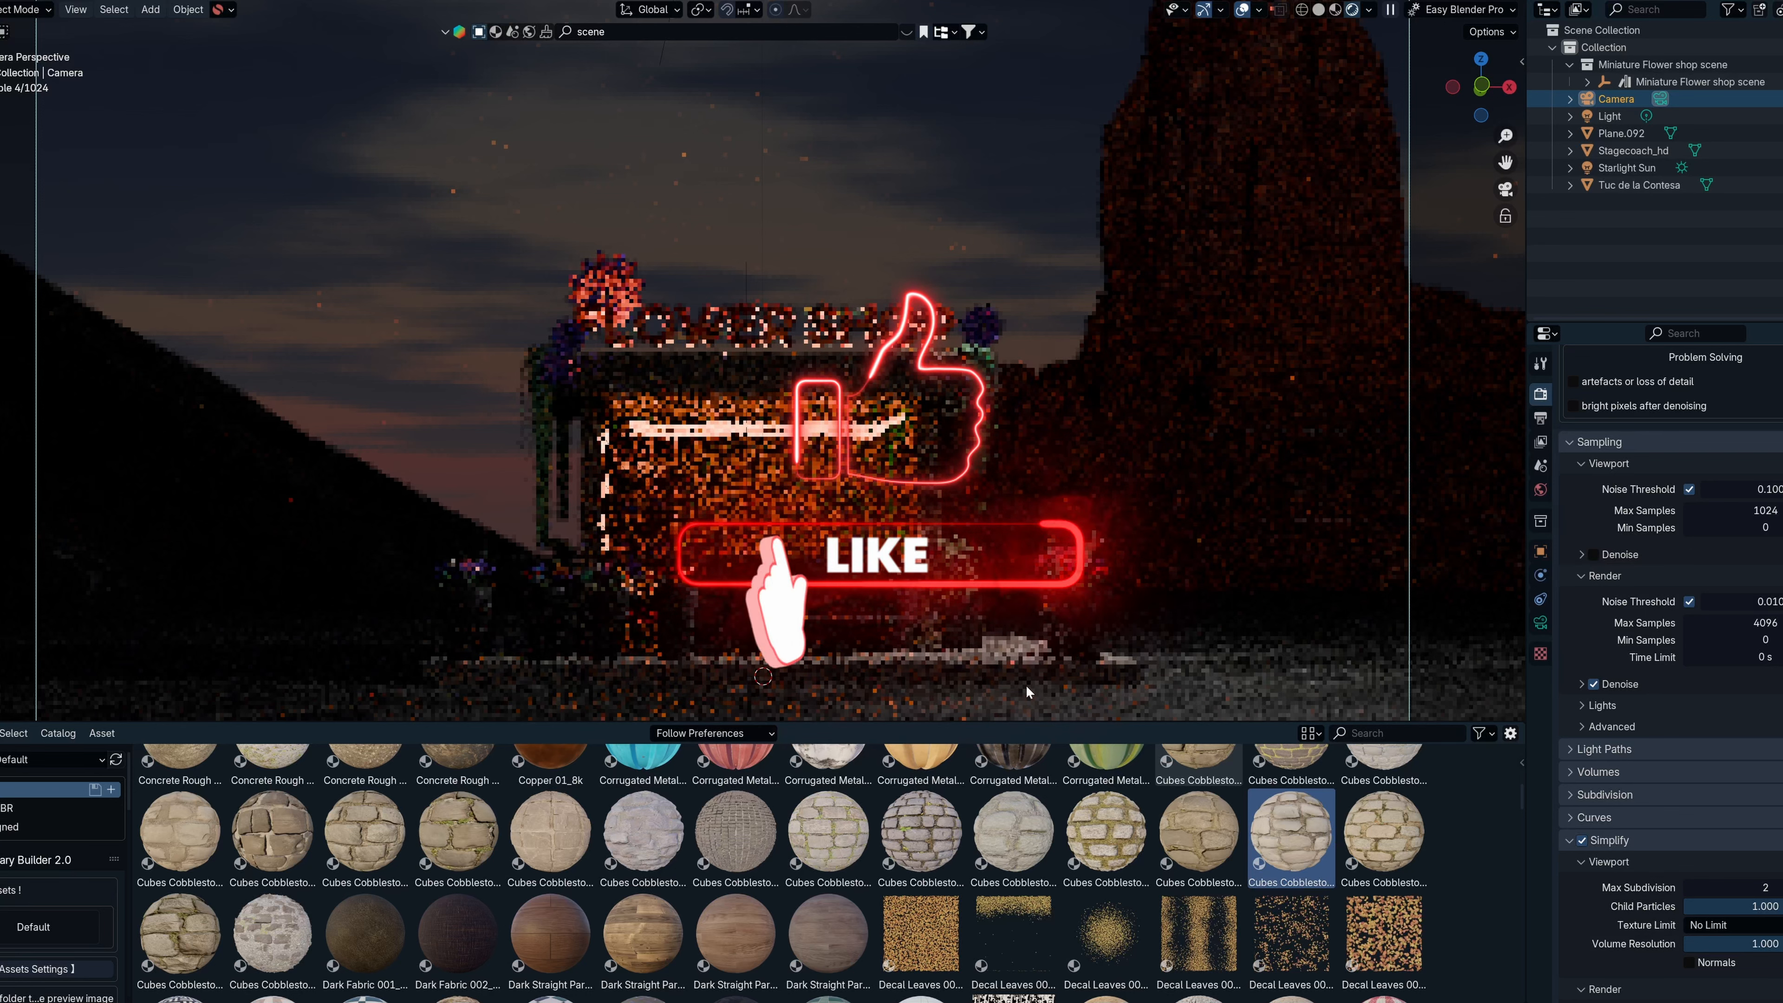
Raise the ground plane by about 0.09 m beneath the shop and return to the camera view.
{"action": "middle_click_drag", "start_coordinate": [1014, 652], "coordinate": [791, 533]}
{"action": "left_click", "coordinate": [790, 532]}
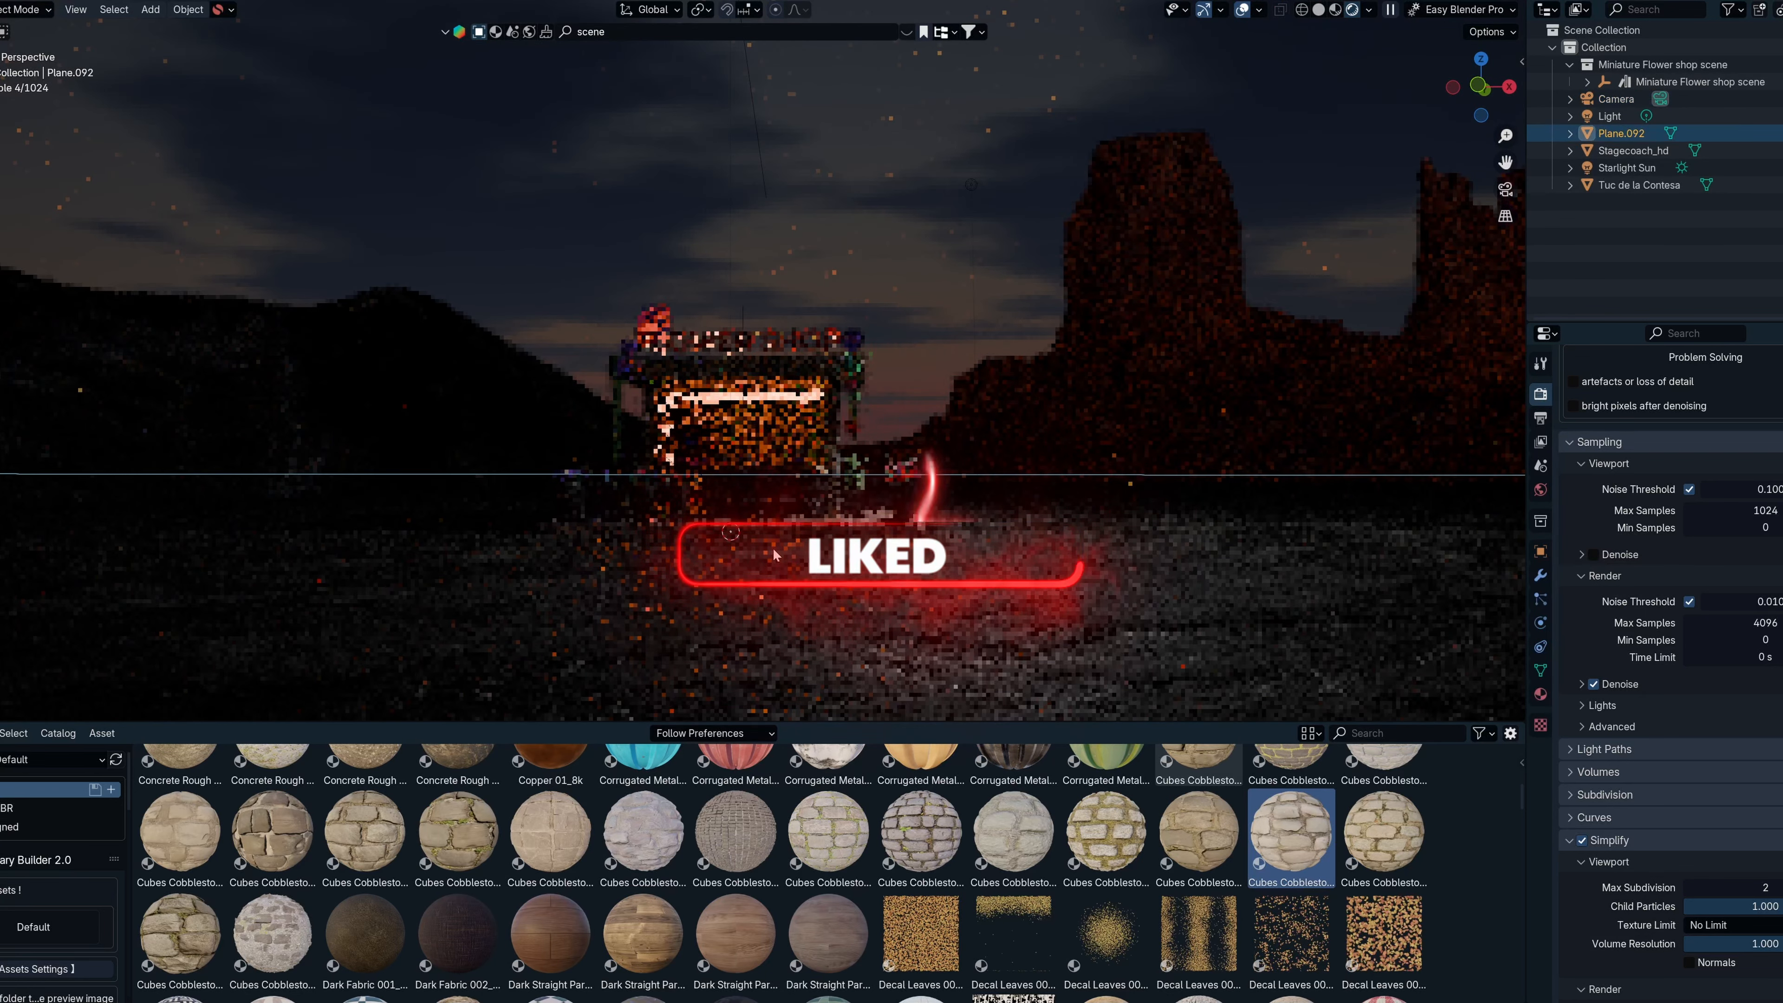
{"action": "key", "text": "g"}
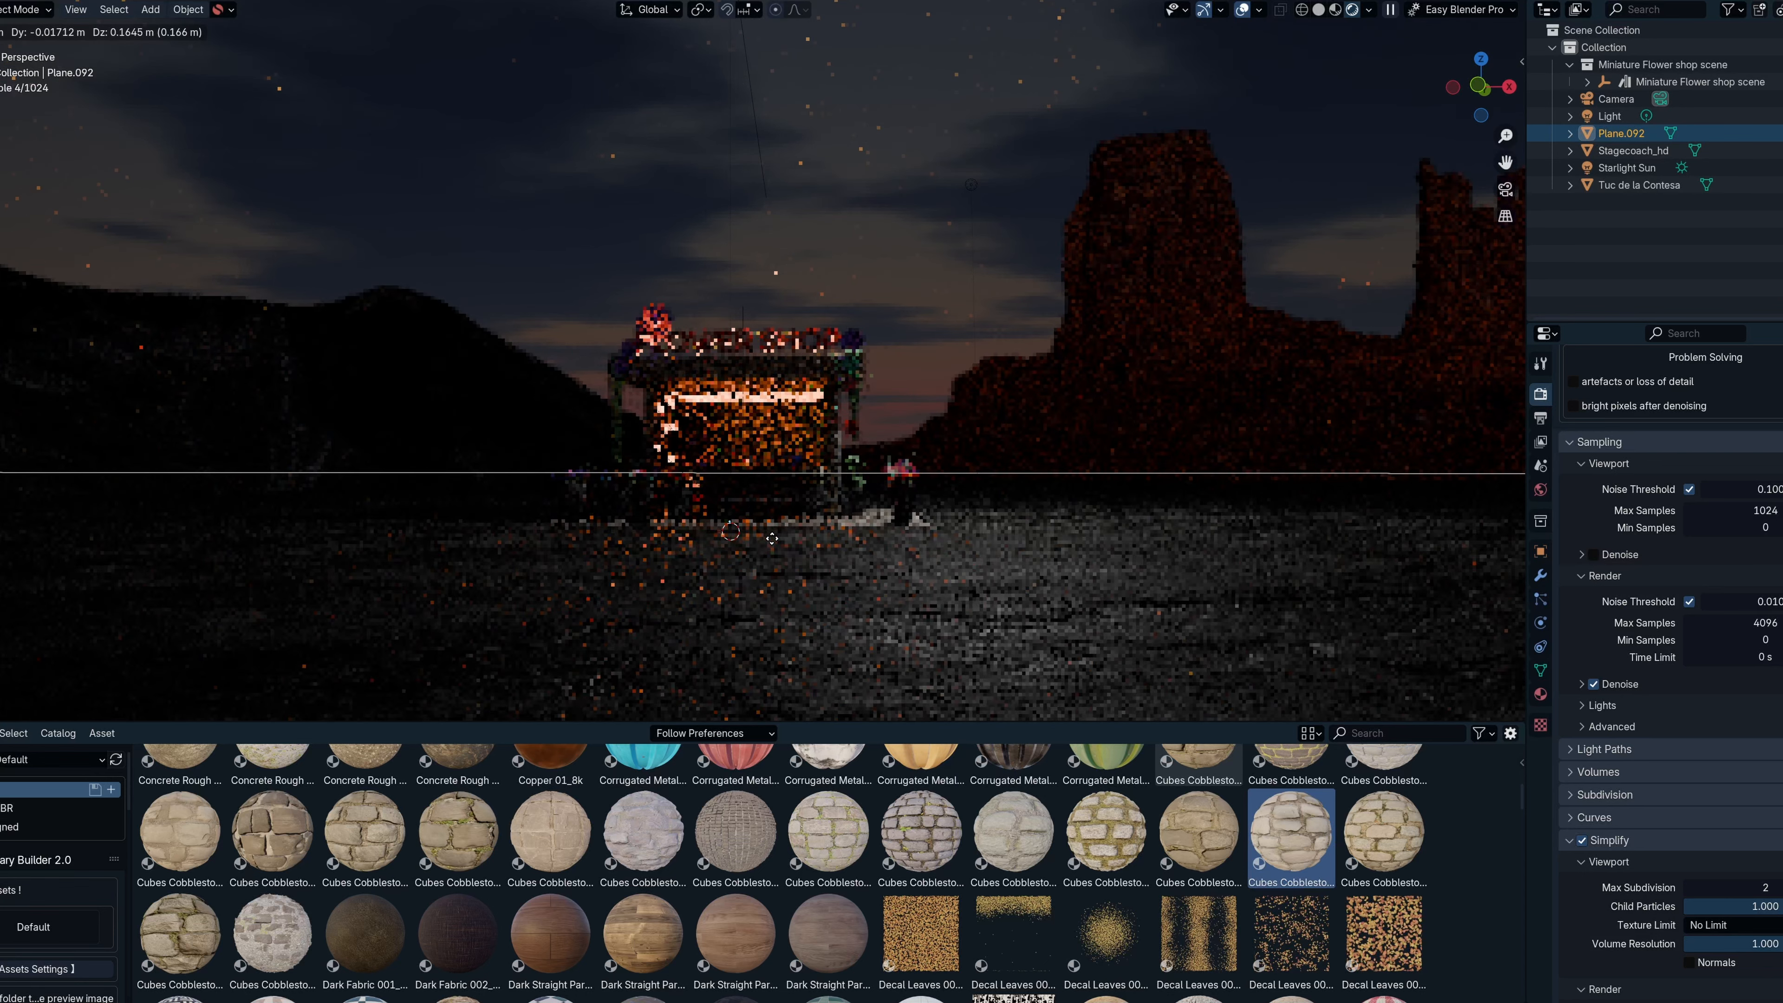
{"action": "left_click", "coordinate": [768, 543]}
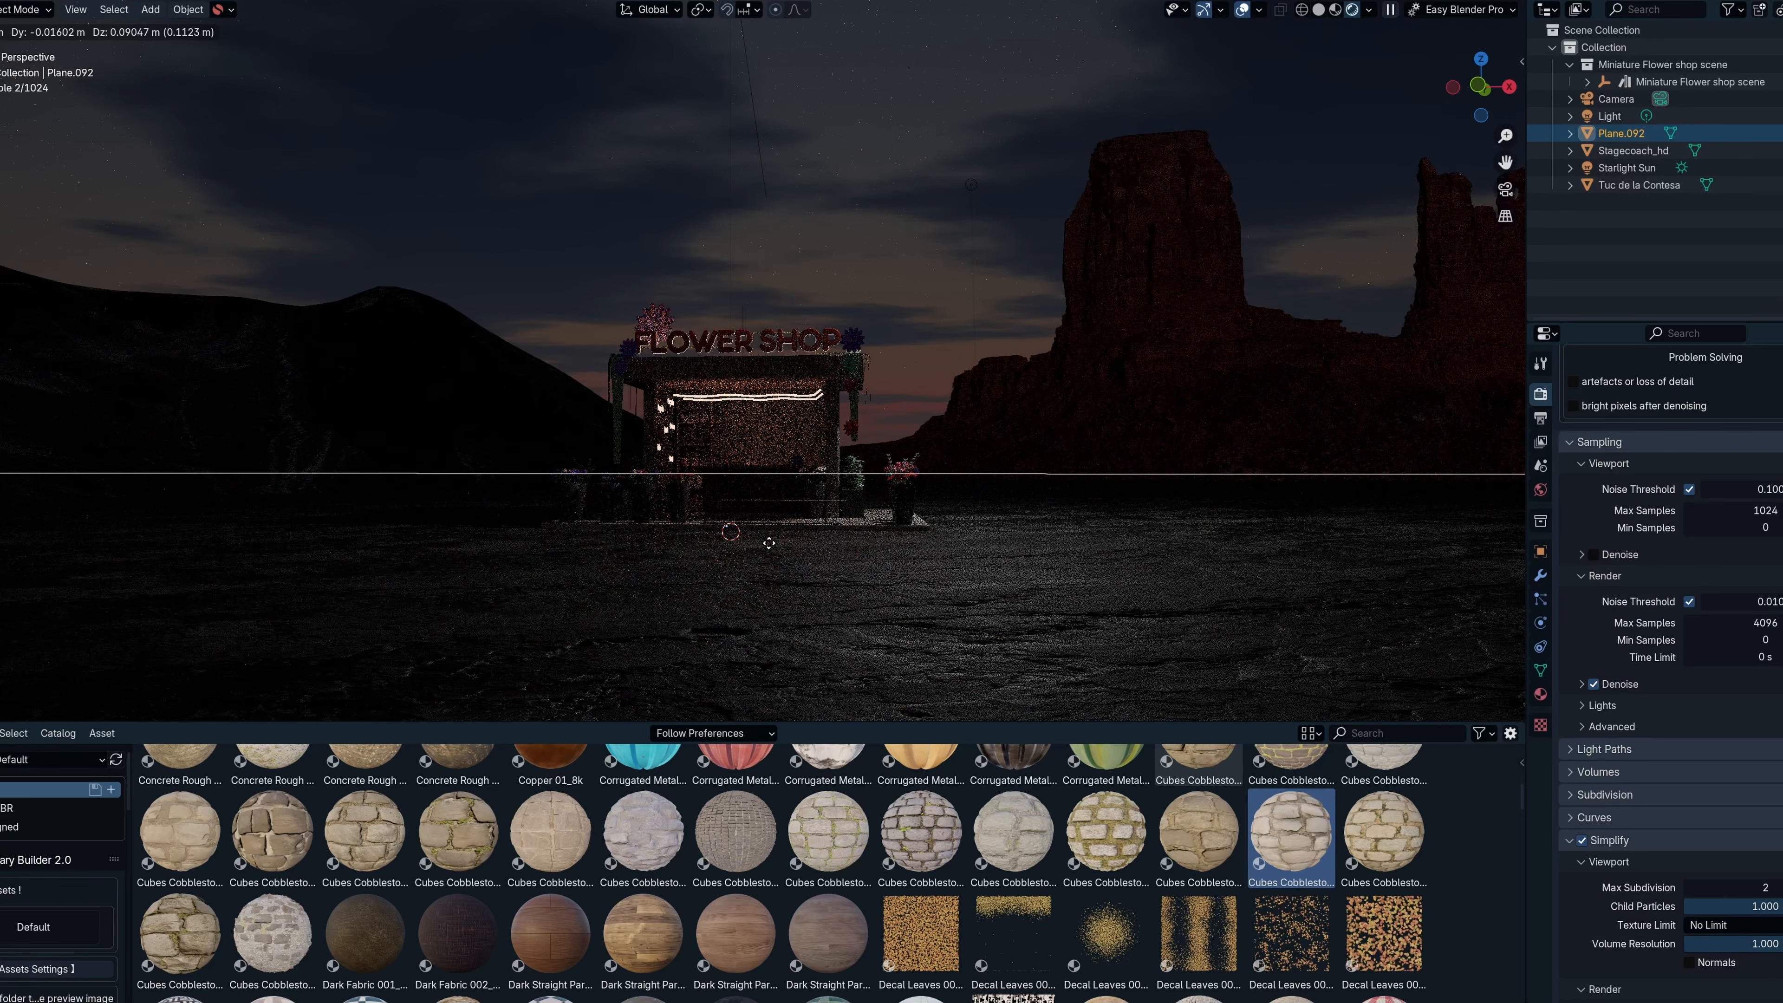
{"action": "left_click", "coordinate": [794, 484]}
{"action": "key", "text": "KP_0"}
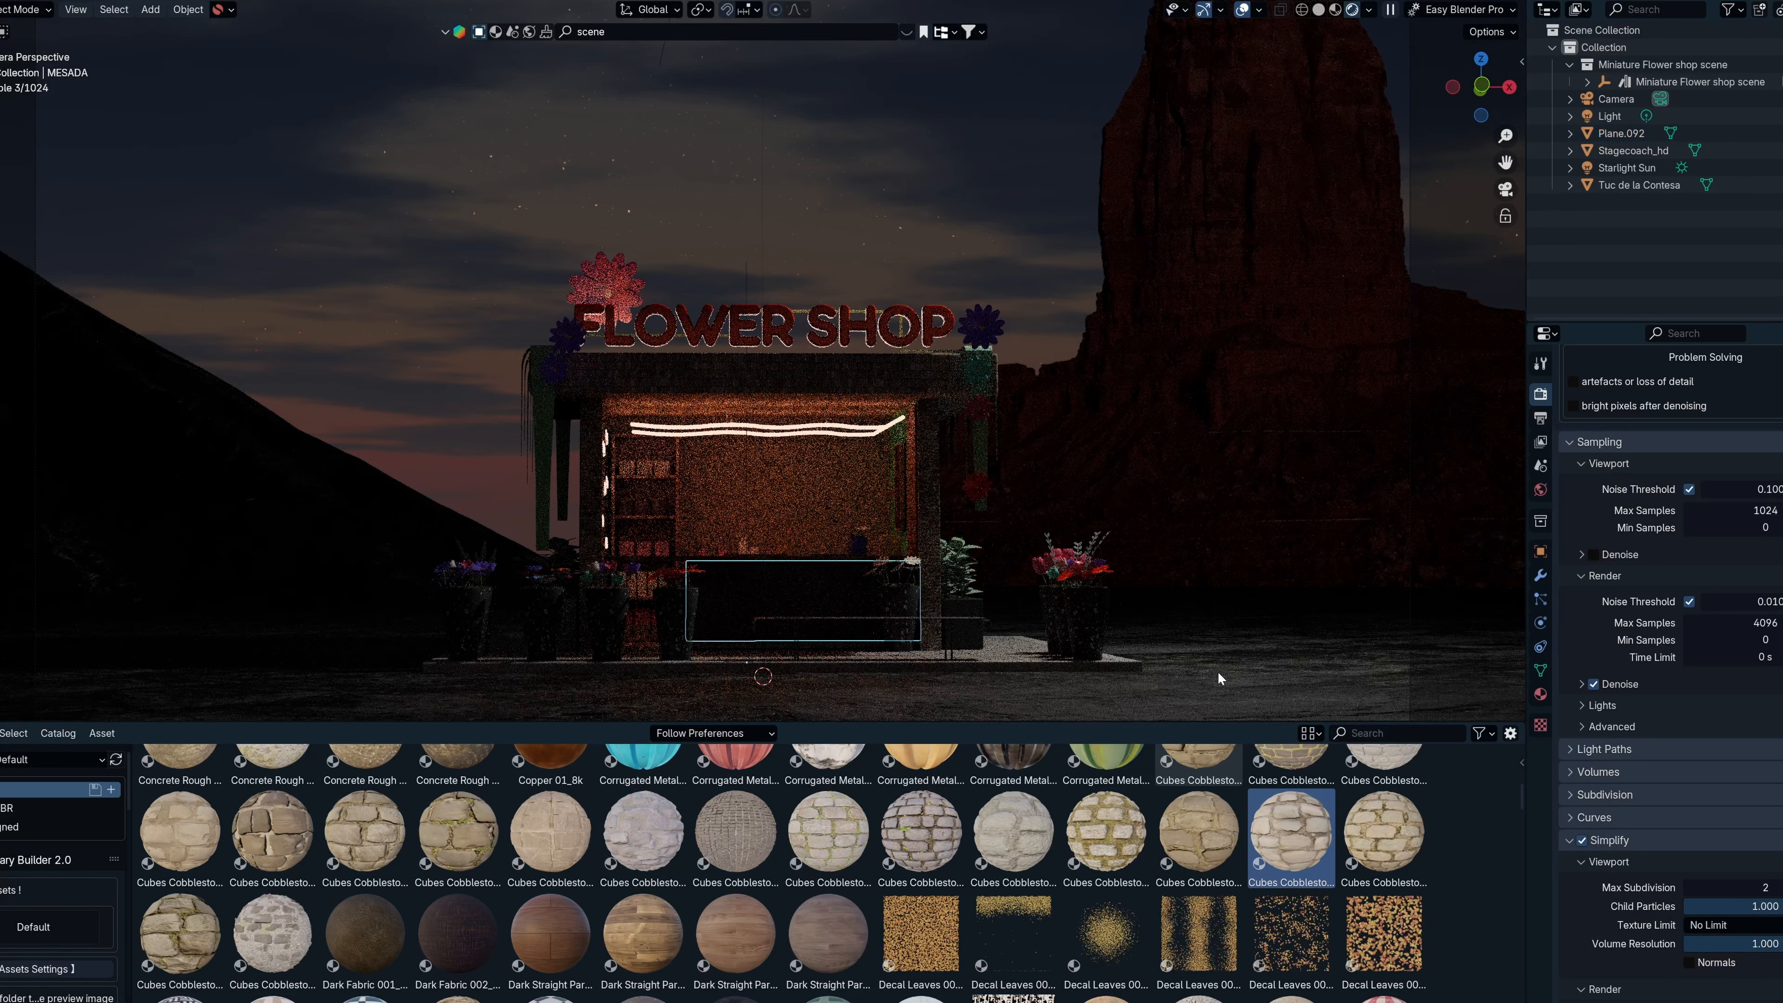
Reposition the Stagecoach_hd rock formation behind the shop along the global Y axis and lower it along Z.
{"action": "scroll", "coordinate": [1104, 645], "scroll_direction": "up", "scroll_amount": 1}
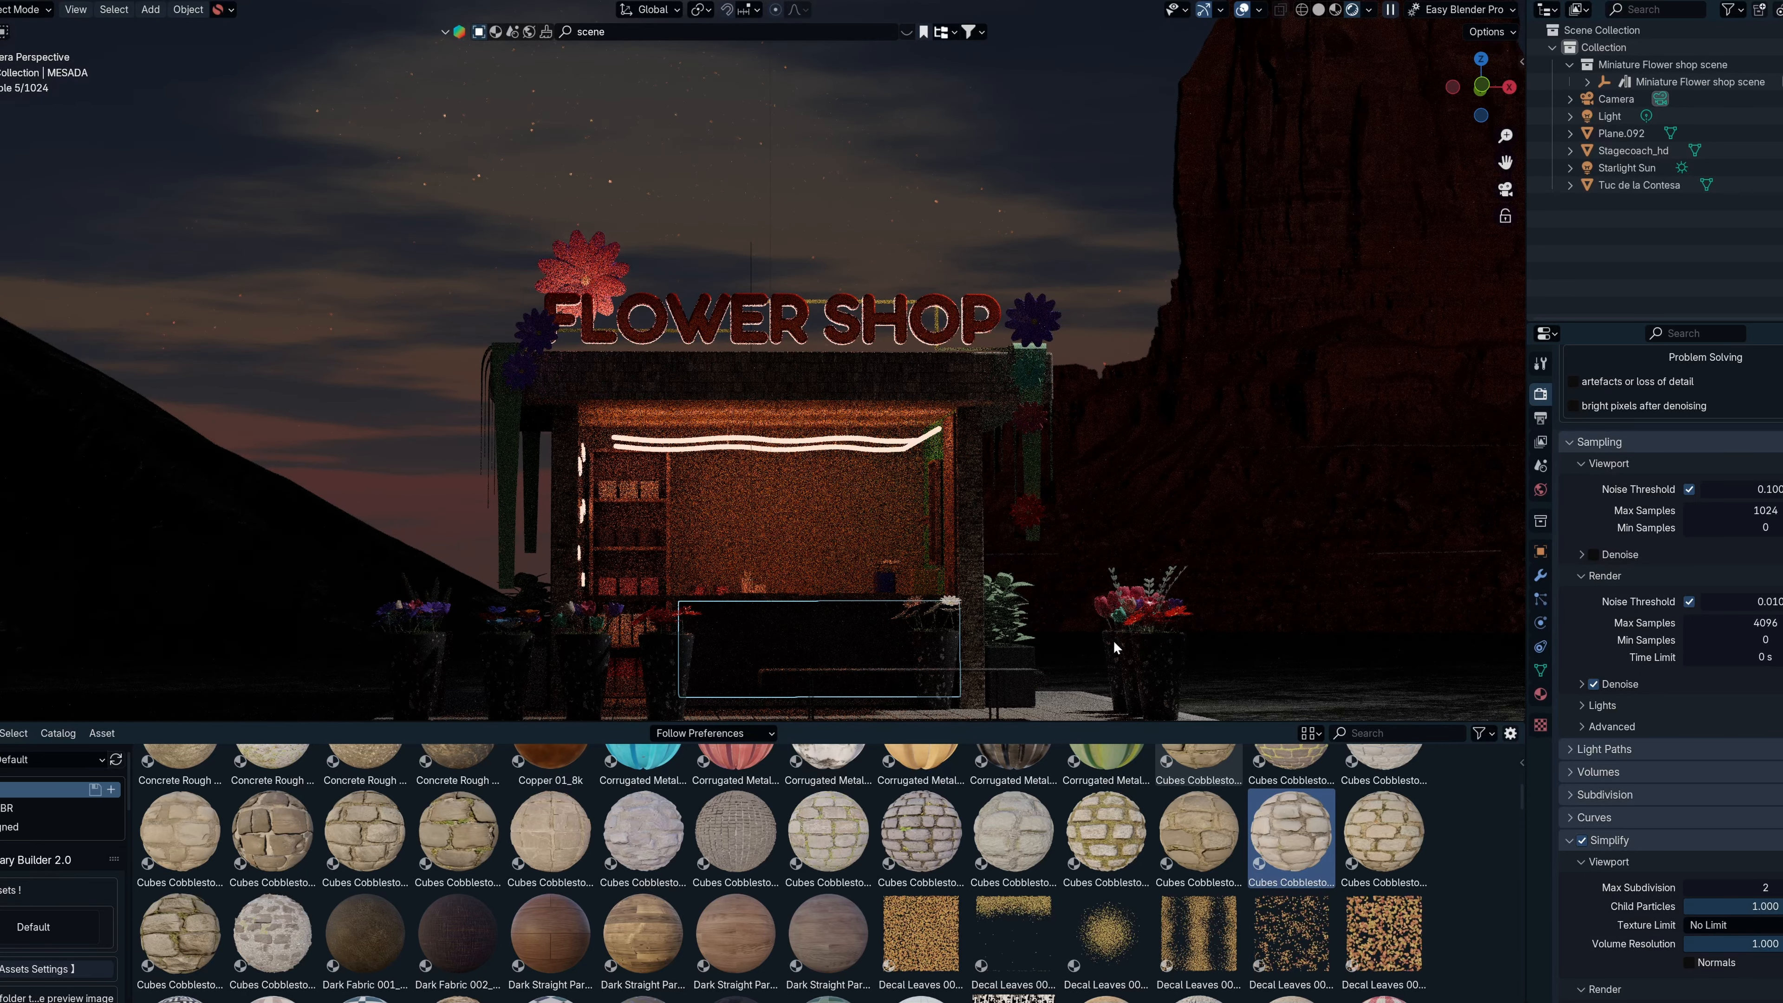
{"action": "key", "text": "g"}
{"action": "key", "text": "y"}
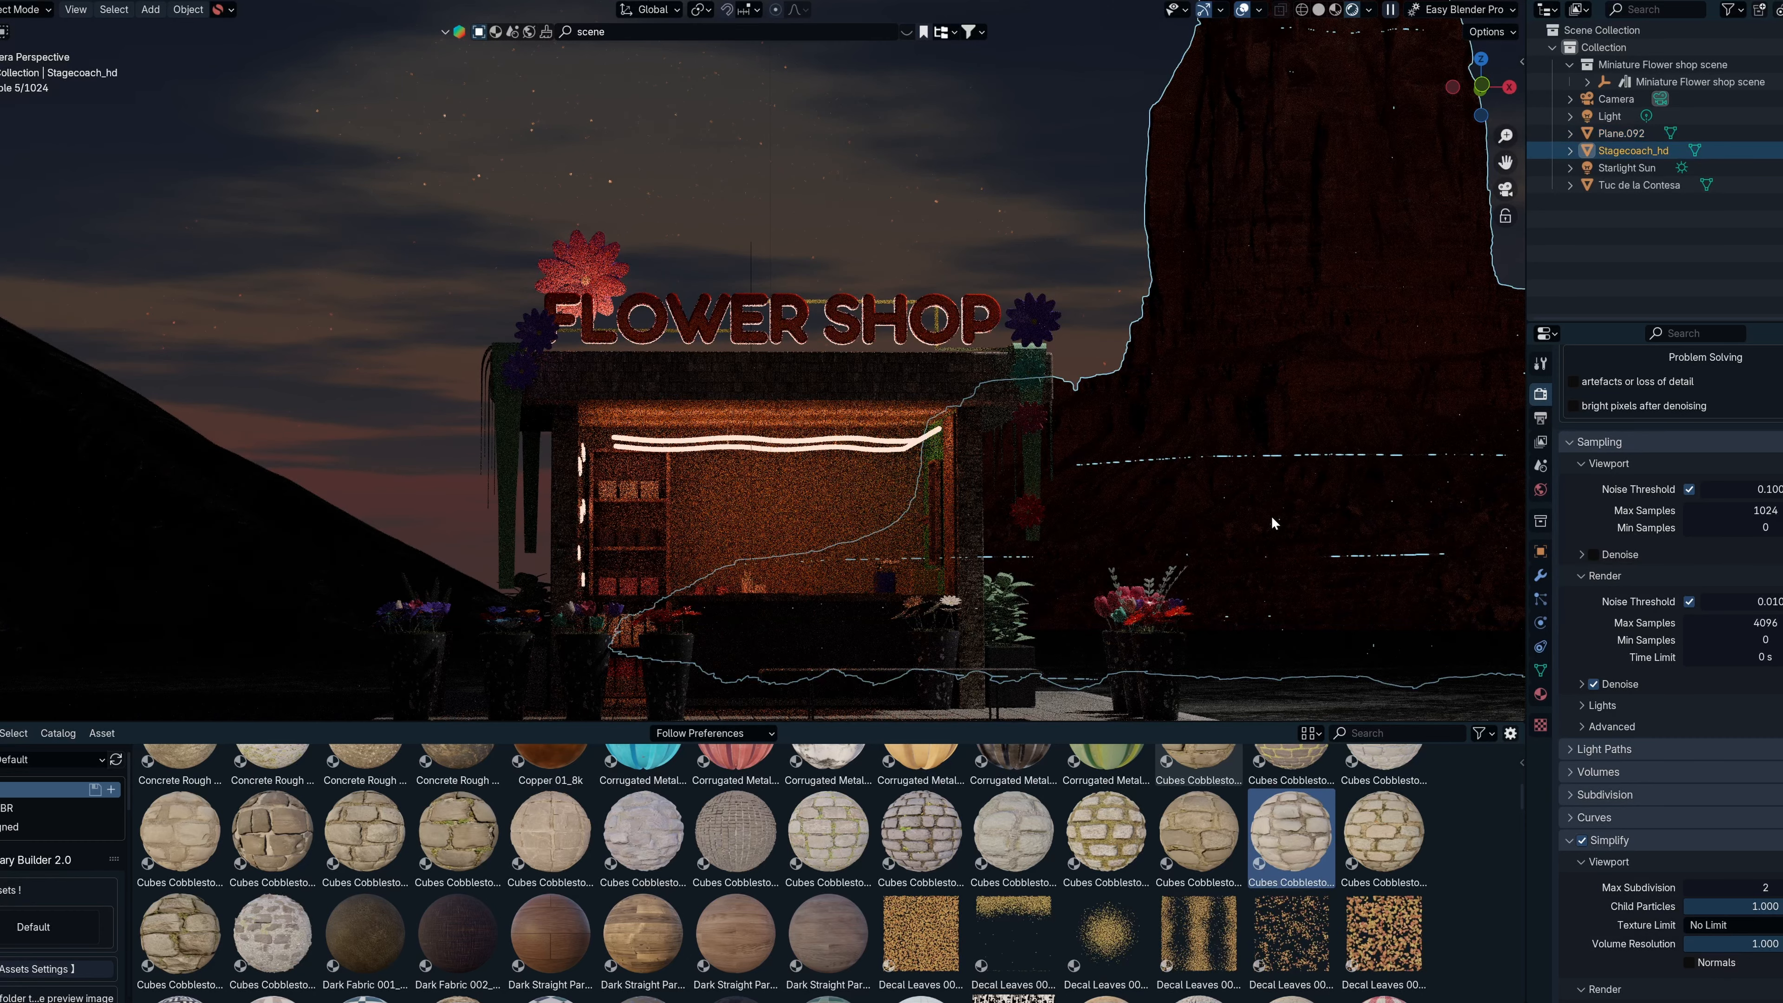
{"action": "key", "text": "g"}
{"action": "key", "text": "z"}
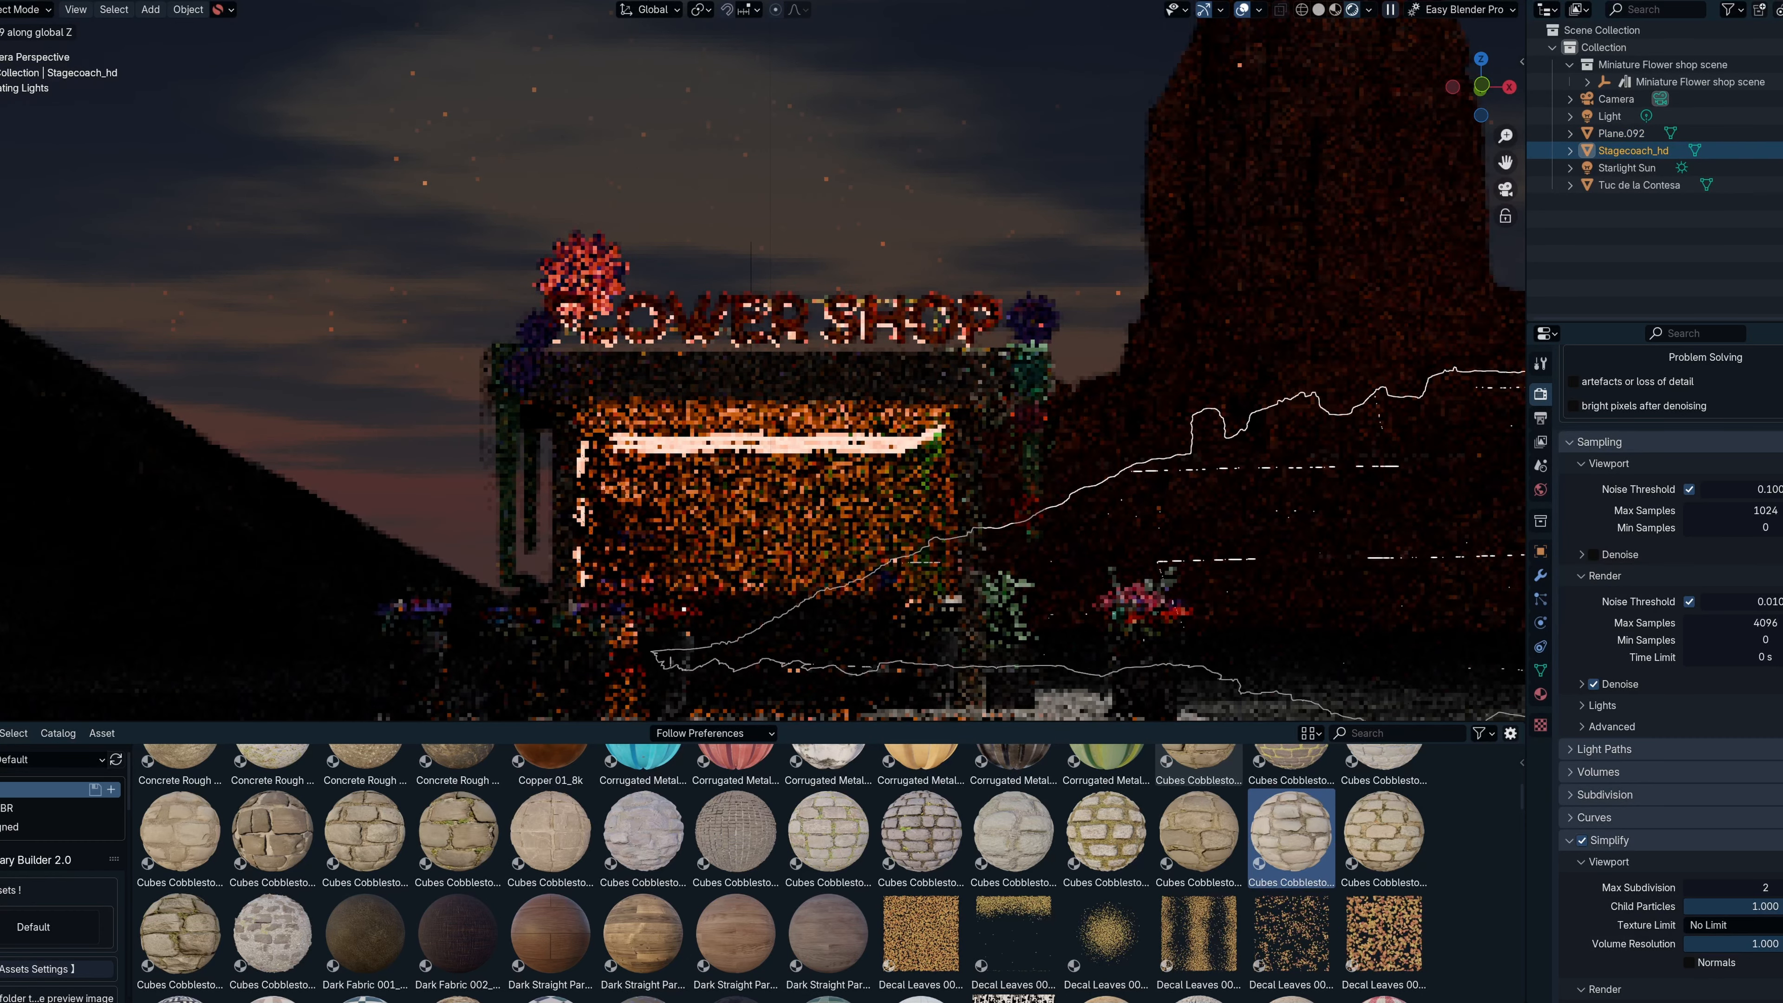